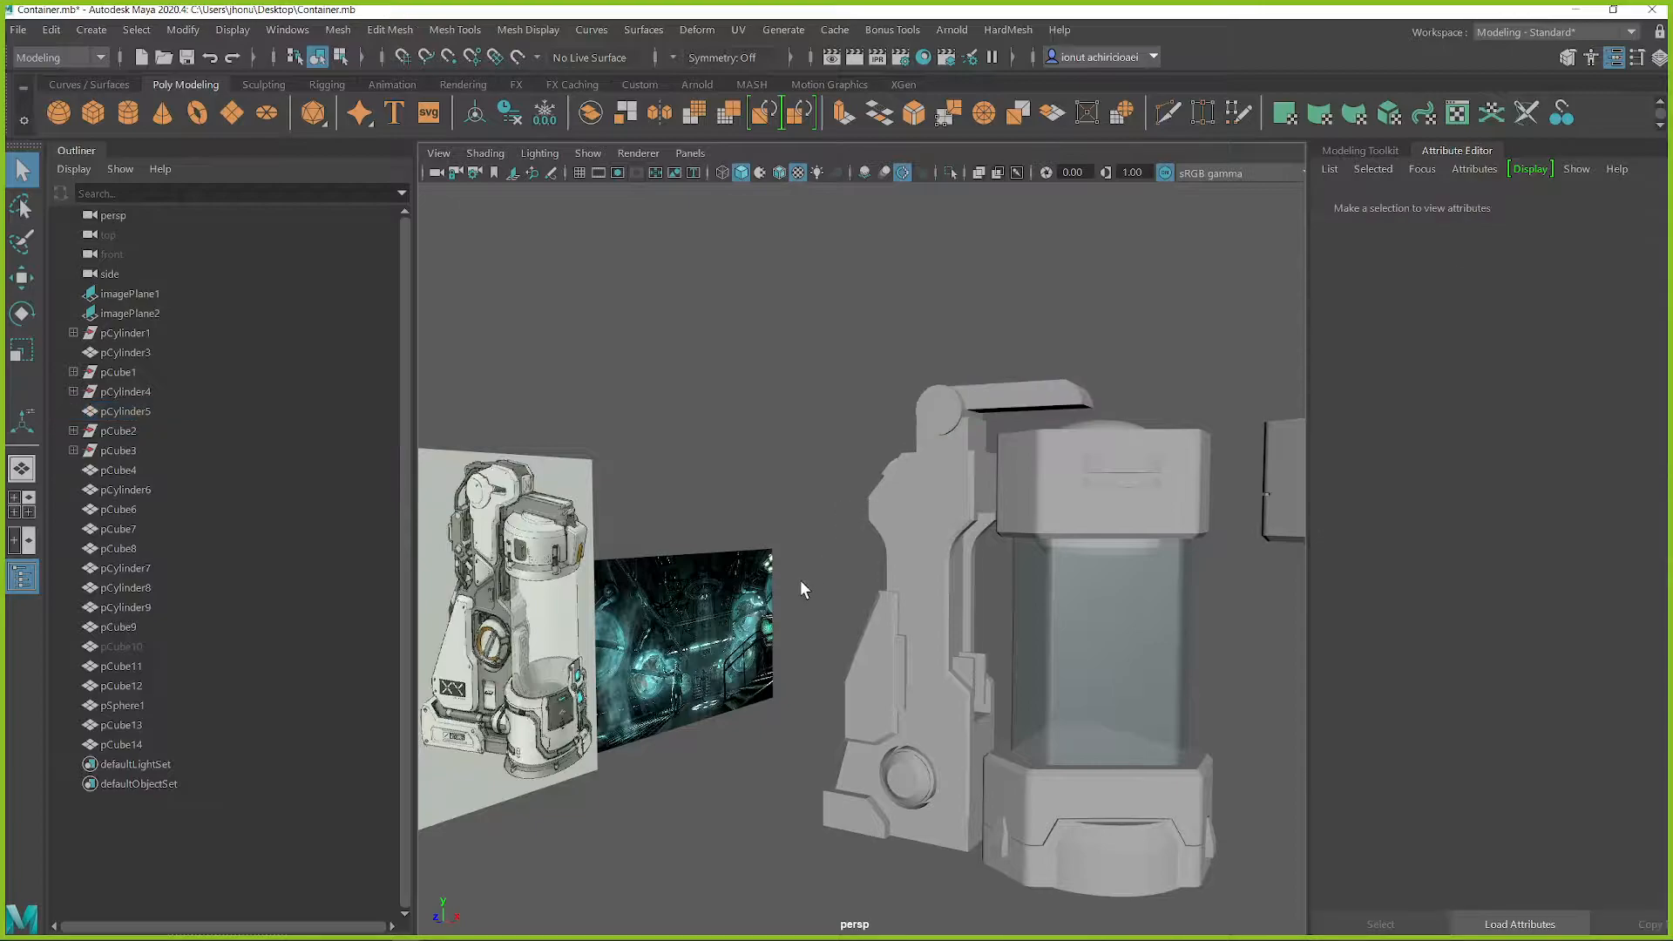
pyautogui.keyDown('alt'); pyautogui.moveTo(950, 574); pyautogui.dragTo(975, 612); pyautogui.keyUp('alt')
pyautogui.click(1126, 702)
pyautogui.moveTo(1127, 702)
pyautogui.keyDown('alt'); pyautogui.mouseDown()
pyautogui.moveTo(1113, 724)
pyautogui.moveTo(1133, 724)
pyautogui.mouseUp(); pyautogui.keyUp('alt')
pyautogui.keyDown('alt'); pyautogui.moveTo(1135, 762); pyautogui.dragTo(1026, 672, button='middle'); pyautogui.keyUp('alt')
pyautogui.scroll(5, 1022, 688)
pyautogui.scroll(-2, 1051, 698)
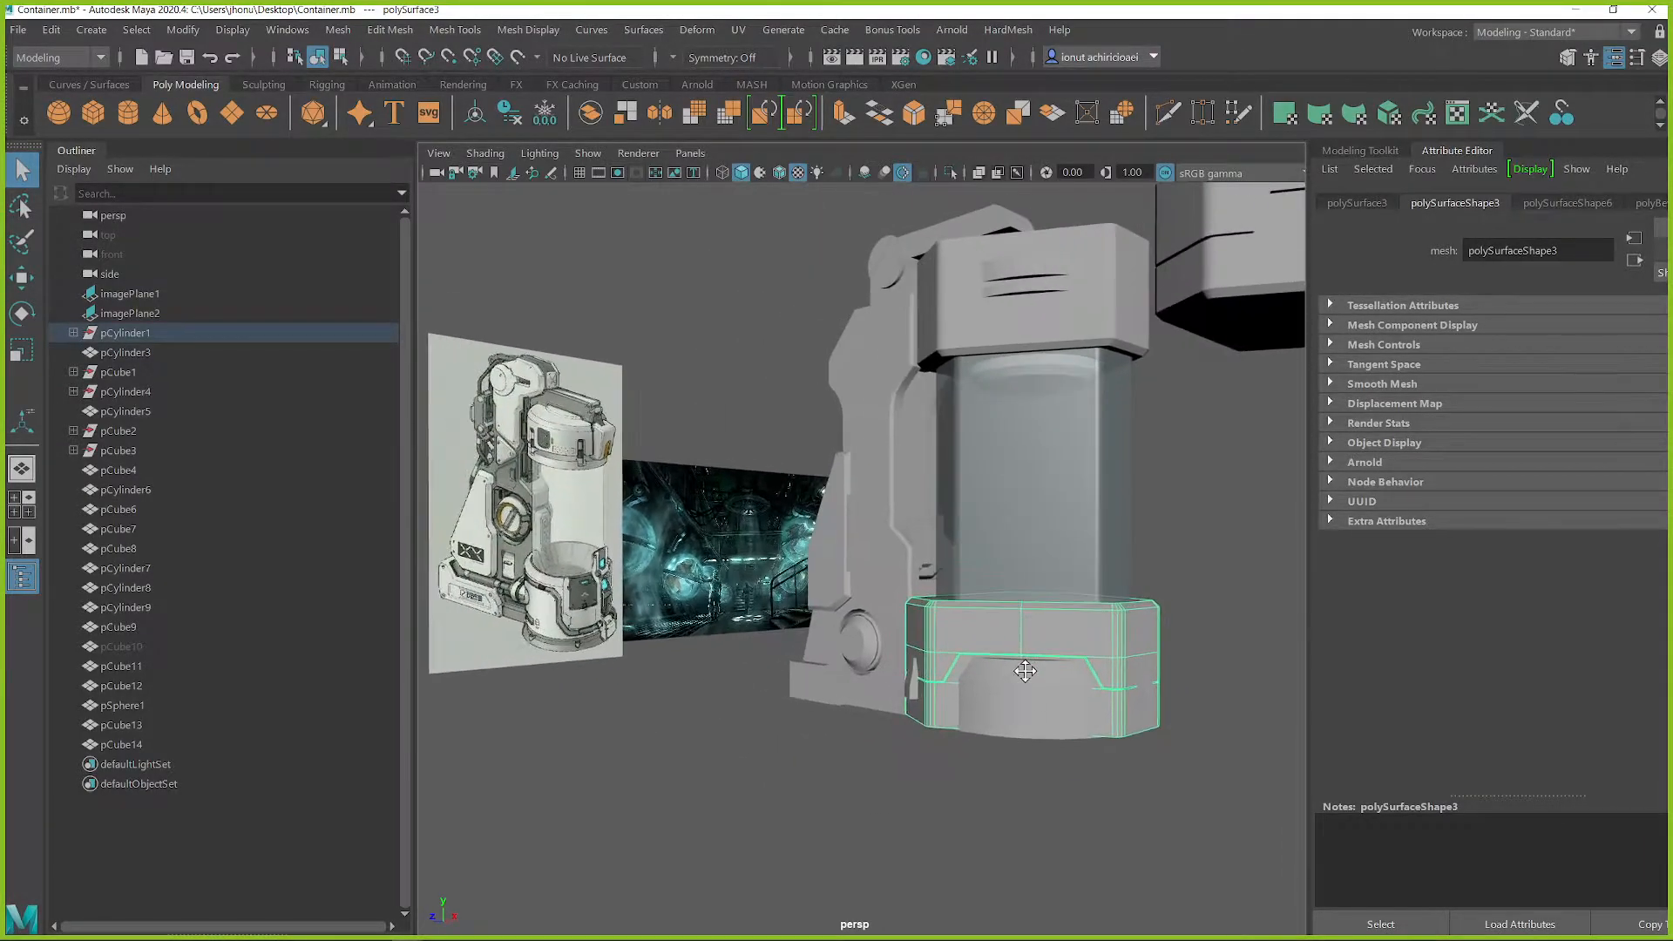
# Raise the horizontal edge just above the round recess on the side support
pyautogui.keyDown('alt'); pyautogui.moveTo(1211, 615); pyautogui.dragTo(1089, 615); pyautogui.keyUp('alt')
pyautogui.keyDown('alt'); pyautogui.moveTo(816, 609); pyautogui.dragTo(1015, 568); pyautogui.keyUp('alt')
pyautogui.click(1016, 569)
pyautogui.rightClick(1015, 567)
pyautogui.keyDown('alt'); pyautogui.moveTo(1018, 640); pyautogui.dragTo(1034, 582); pyautogui.keyUp('alt')
pyautogui.scroll(4, 1032, 575)
pyautogui.rightClick(1037, 488)
pyautogui.click(1052, 442)
pyautogui.click(1110, 515)
pyautogui.press('w')
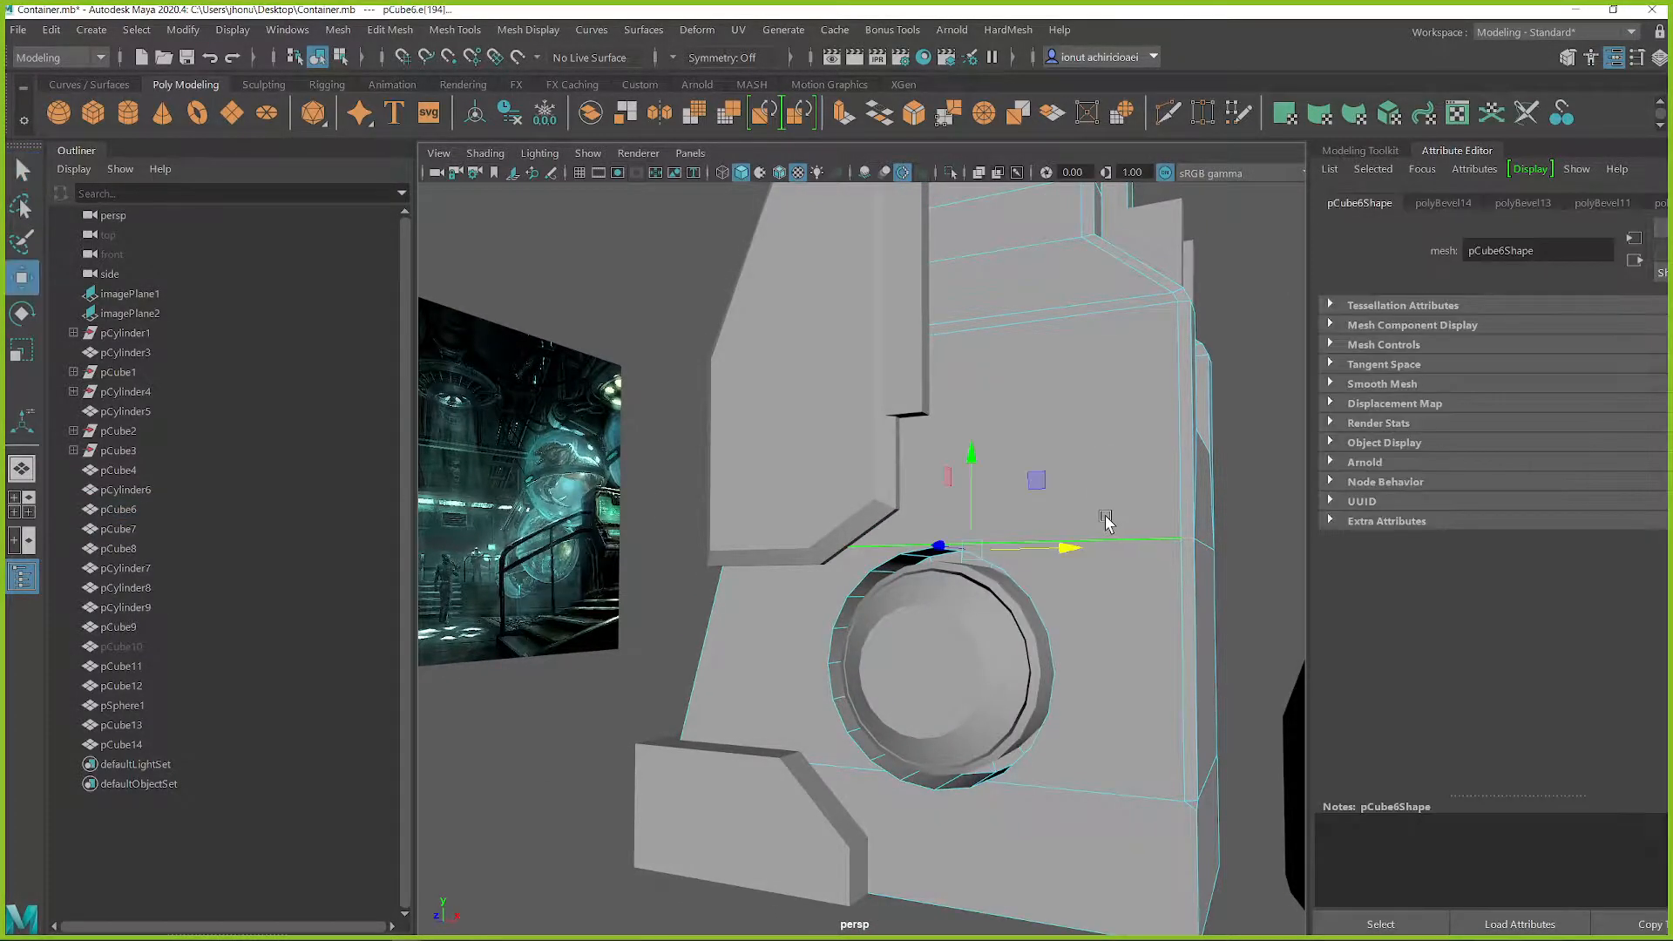
pyautogui.keyDown('alt'); pyautogui.moveTo(1209, 563); pyautogui.dragTo(944, 635); pyautogui.keyUp('alt')
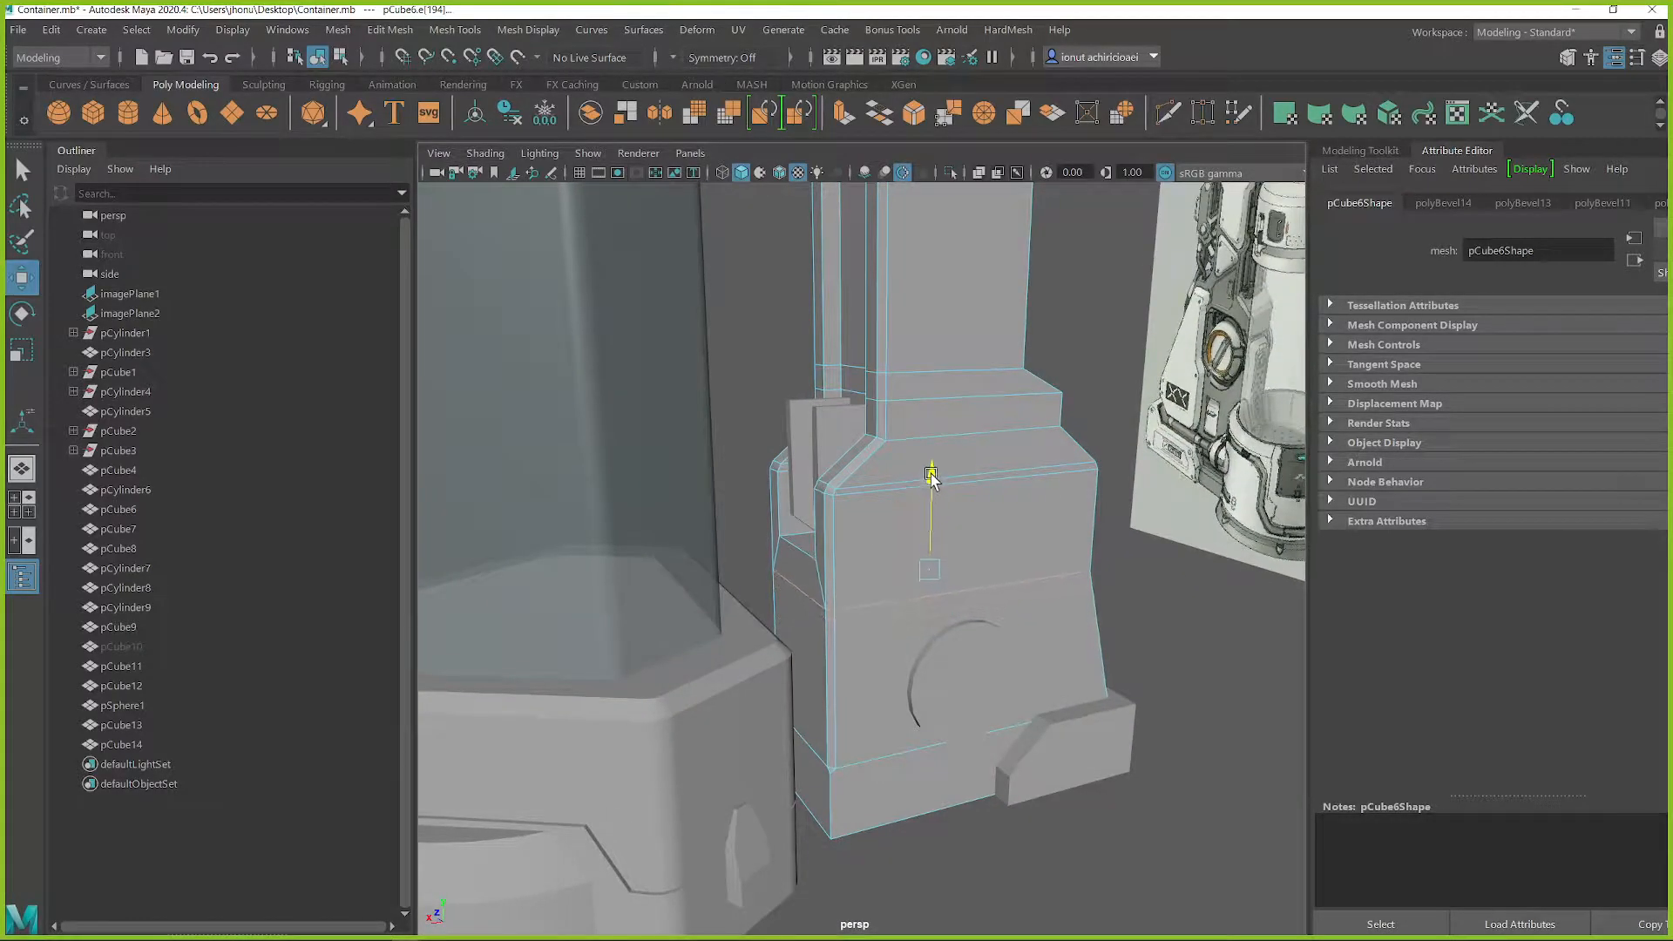
pyautogui.keyDown('alt'); pyautogui.moveTo(932, 468); pyautogui.dragTo(876, 540); pyautogui.keyUp('alt')
# Select the full ring of faces around the round recess and reposition it around the knob
pyautogui.scroll(4, 875, 566)
pyautogui.moveTo(826, 490); pyautogui.dragTo(824, 448, button='right')
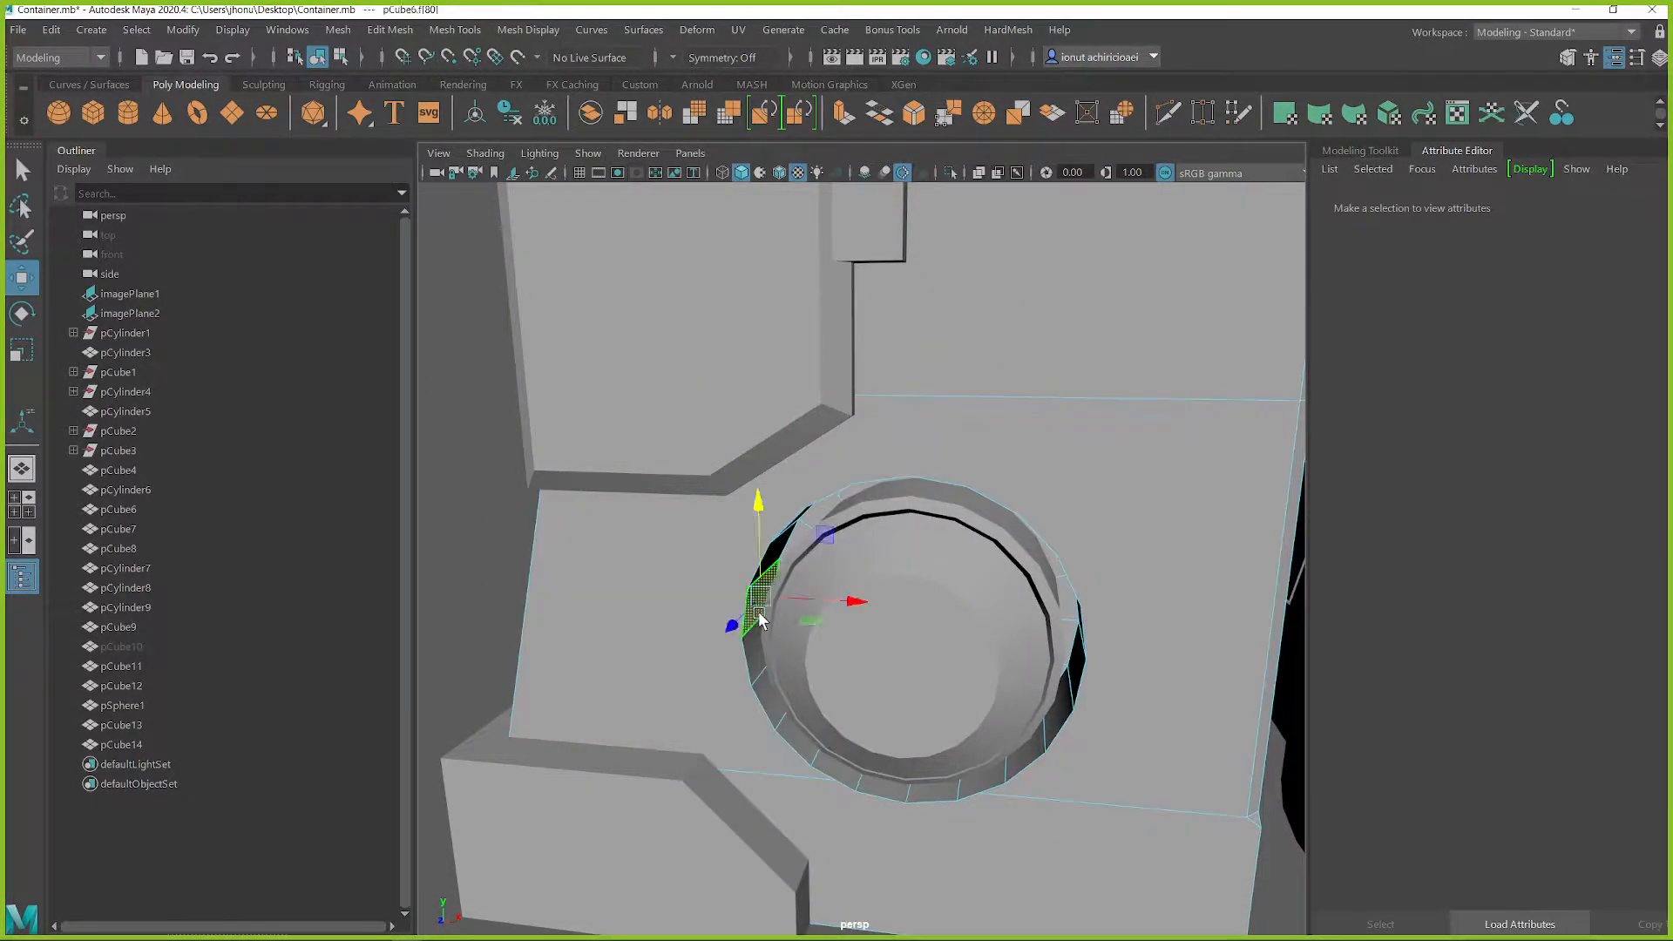
pyautogui.click(767, 569)
pyautogui.press('q')
pyautogui.doubleClick(769, 568)
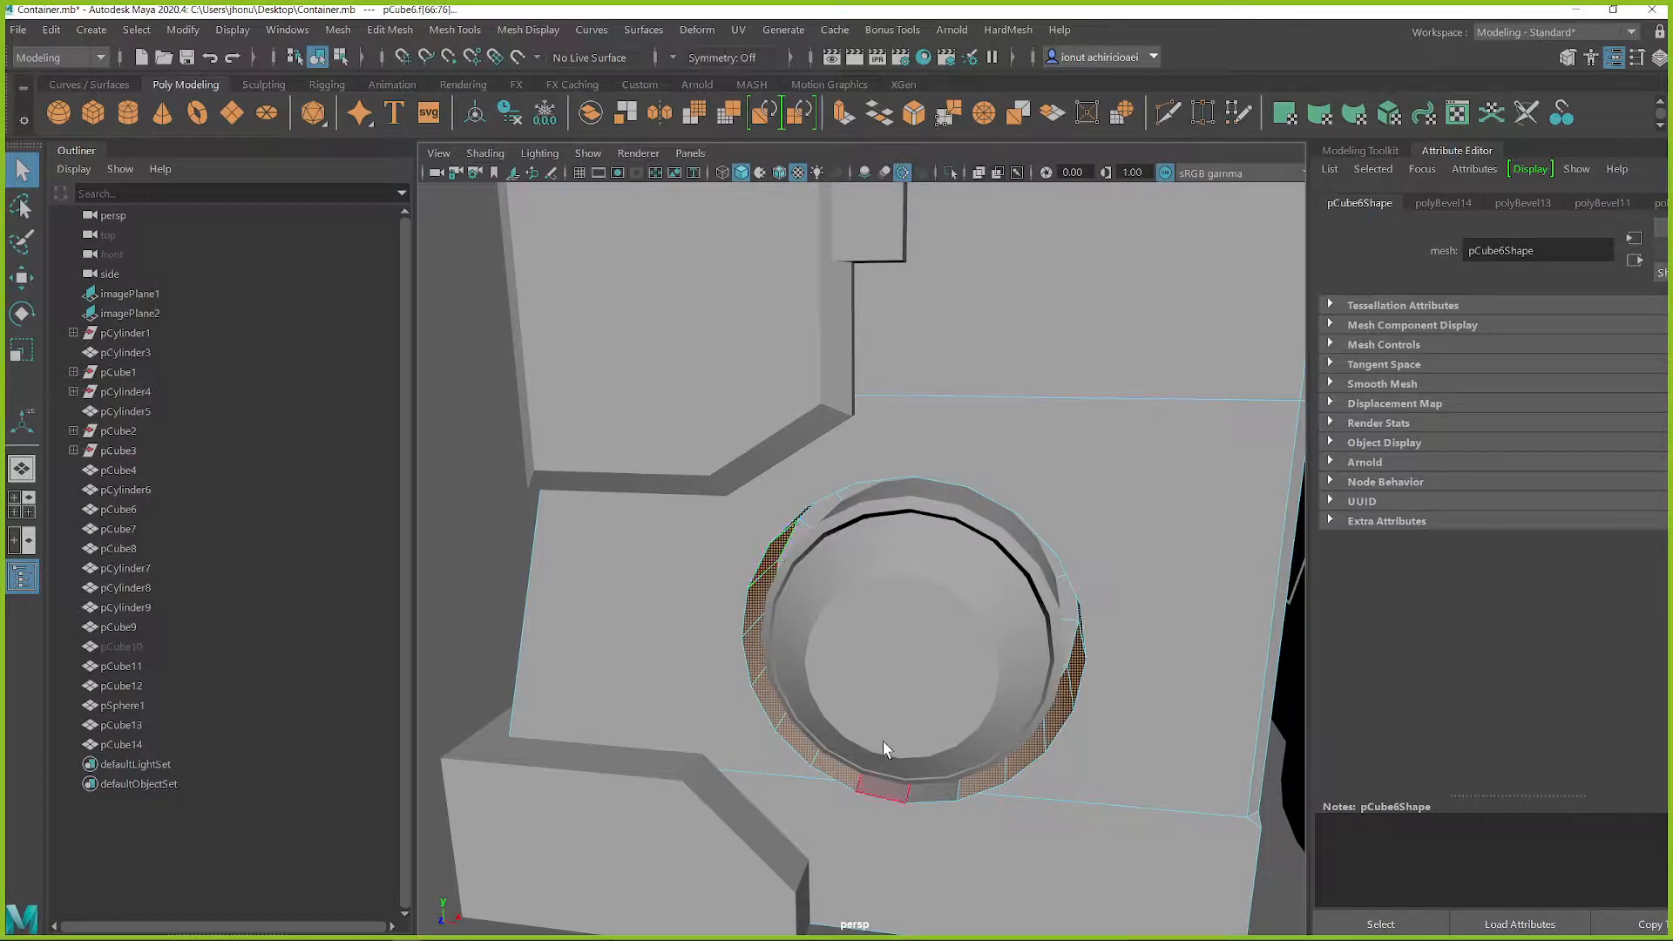
pyautogui.keyDown('alt'); pyautogui.moveTo(915, 741); pyautogui.dragTo(913, 662); pyautogui.keyUp('alt')
pyautogui.press('w')
pyautogui.moveTo(844, 723); pyautogui.dragTo(876, 737)
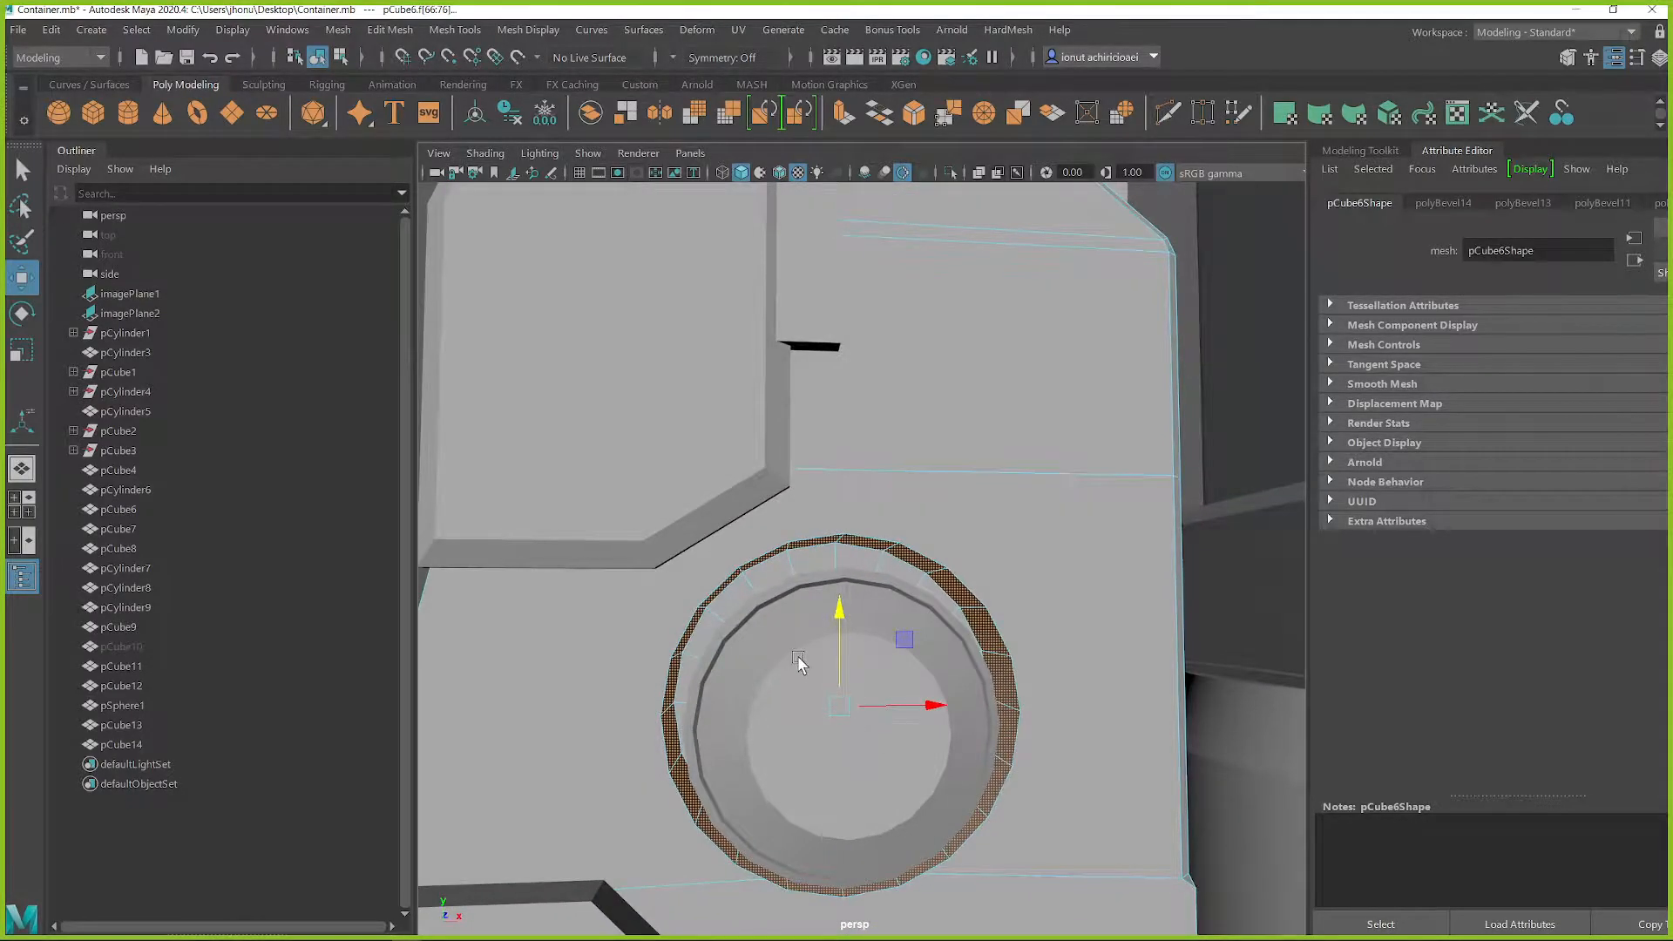
pyautogui.keyDown('alt'); pyautogui.moveTo(798, 663); pyautogui.dragTo(899, 680); pyautogui.keyUp('alt')
pyautogui.moveTo(903, 595); pyautogui.dragTo(983, 568, button='middle')
pyautogui.hotkey('ctrl', 'z')
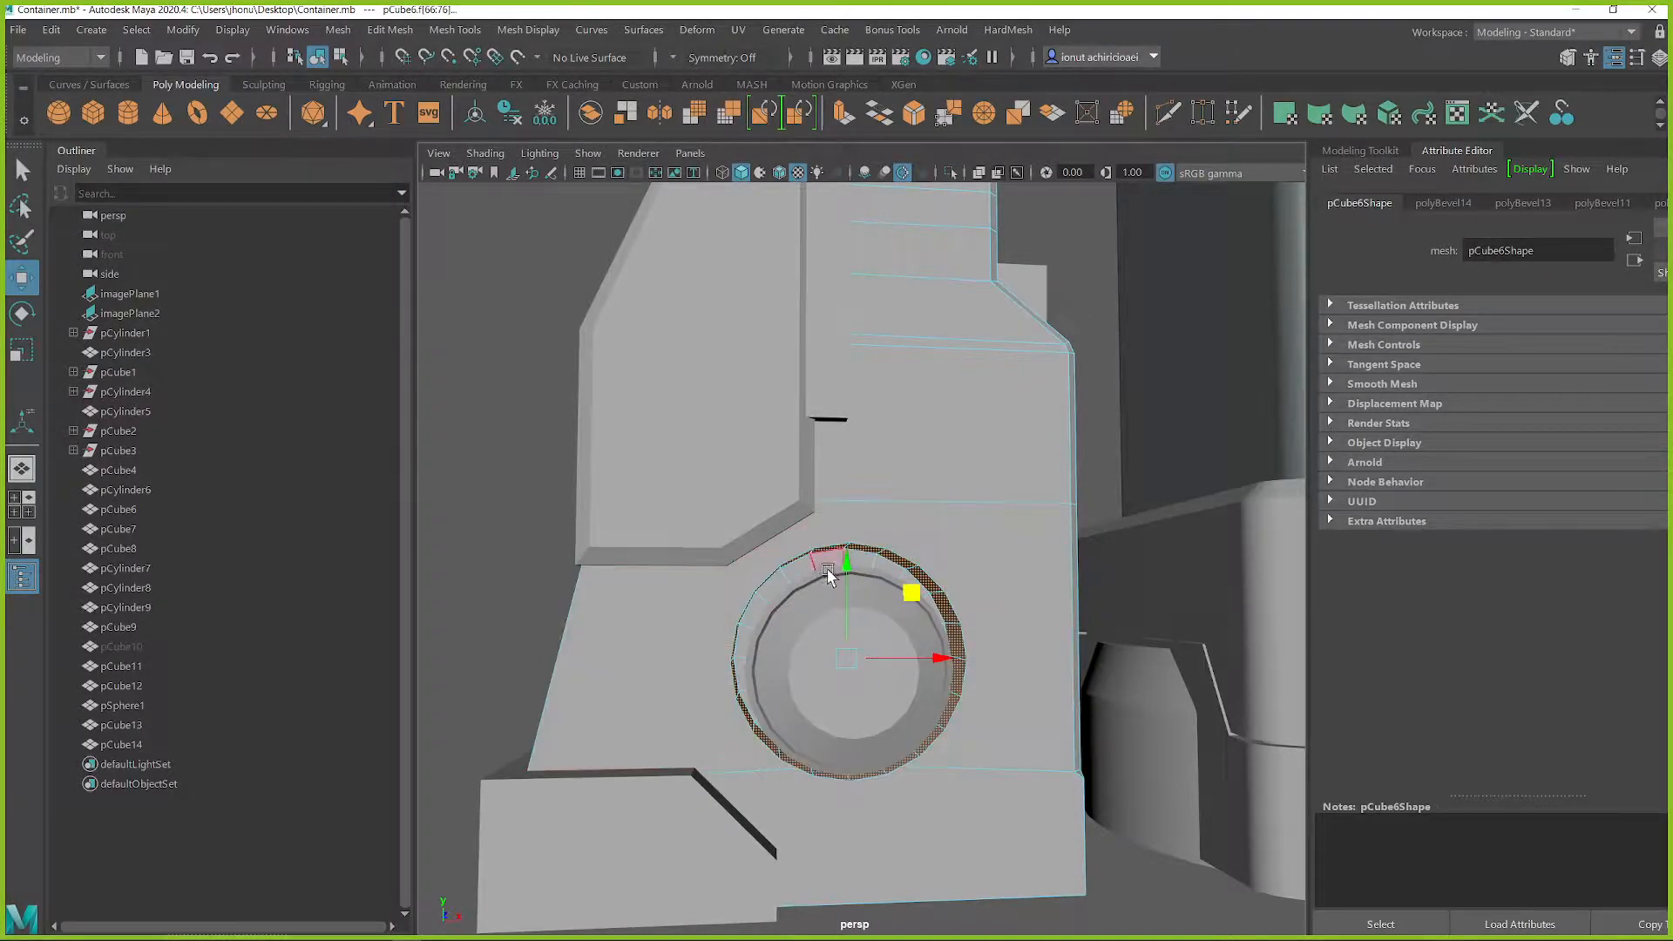
pyautogui.moveTo(906, 607)
pyautogui.mouseDown(button='middle')
pyautogui.moveTo(964, 567)
pyautogui.moveTo(1017, 561)
pyautogui.moveTo(1027, 485)
pyautogui.moveTo(947, 462)
pyautogui.moveTo(964, 582)
pyautogui.moveTo(964, 567)
pyautogui.moveTo(855, 624)
pyautogui.moveTo(826, 609)
pyautogui.moveTo(950, 590)
pyautogui.moveTo(947, 577)
pyautogui.moveTo(930, 589)
pyautogui.mouseUp(button='middle')
pyautogui.keyDown('alt'); pyautogui.moveTo(933, 567); pyautogui.dragTo(1159, 553, button='right'); pyautogui.keyUp('alt')
# Check how the round knob sits inside the recess of the side support from several angles
pyautogui.keyDown('alt'); pyautogui.moveTo(758, 506); pyautogui.dragTo(829, 533); pyautogui.keyUp('alt')
pyautogui.click(745, 572)
pyautogui.keyDown('alt'); pyautogui.moveTo(817, 600); pyautogui.dragTo(889, 549, button='middle'); pyautogui.keyUp('alt')
pyautogui.keyDown('alt'); pyautogui.moveTo(902, 558); pyautogui.dragTo(830, 617); pyautogui.keyUp('alt')
pyautogui.moveTo(845, 388); pyautogui.dragTo(934, 359, button='right')
pyautogui.click(911, 542)
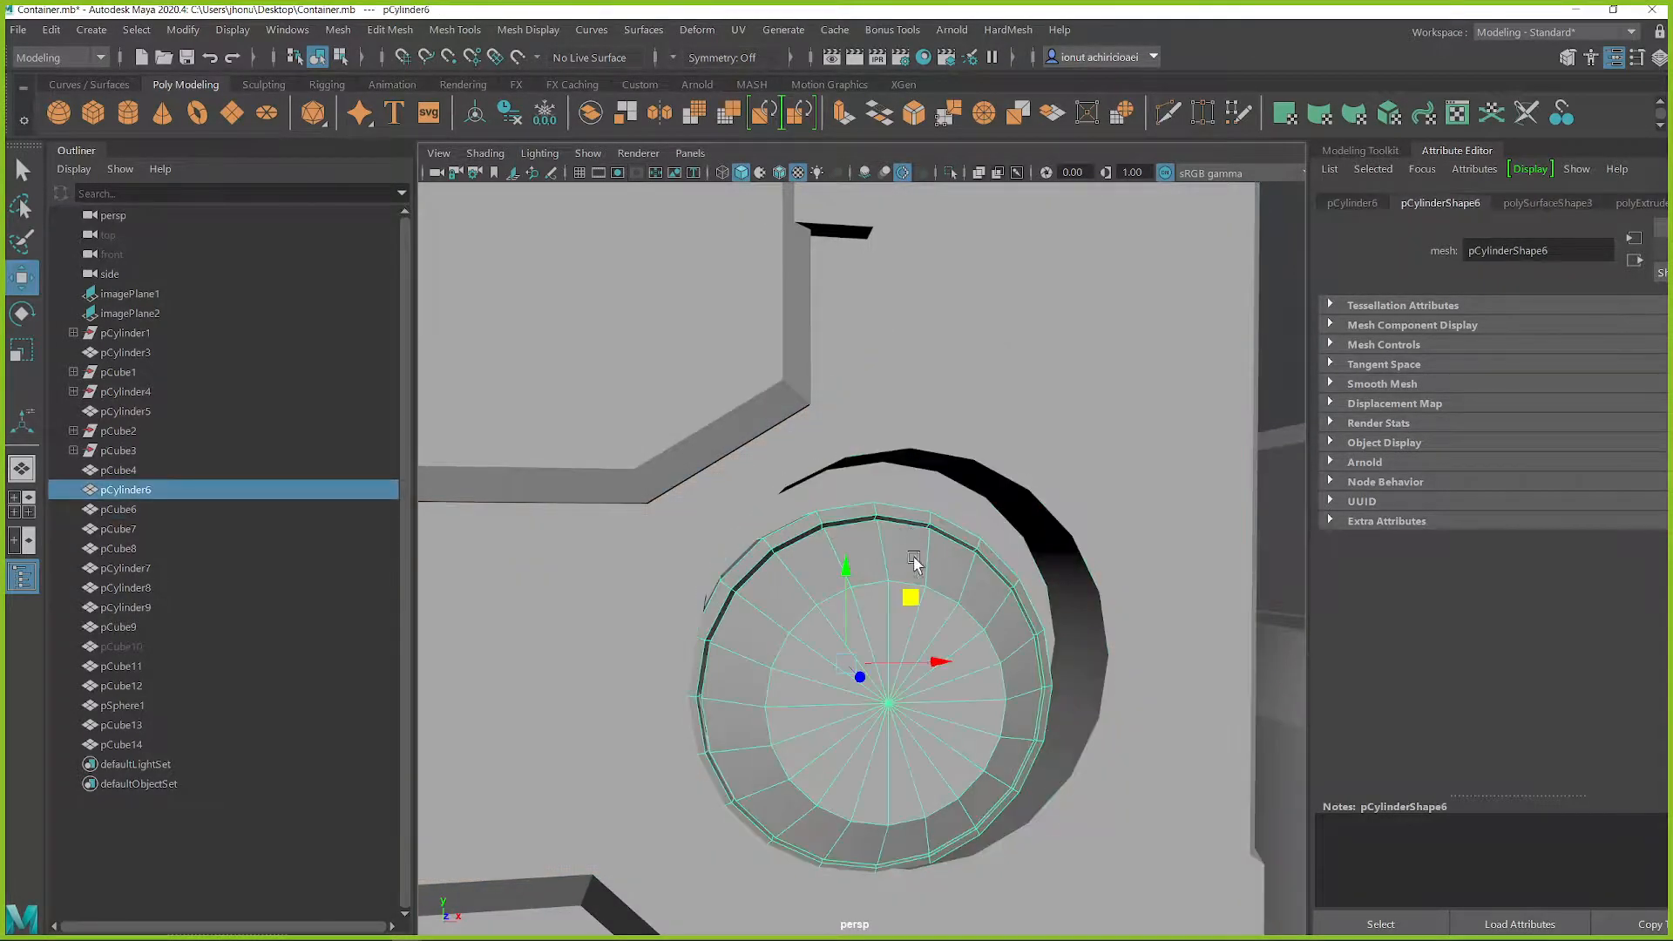
pyautogui.keyDown('alt'); pyautogui.moveTo(909, 610); pyautogui.dragTo(800, 626); pyautogui.keyUp('alt')
pyautogui.scroll(-10, 828, 670)
pyautogui.click(837, 722)
pyautogui.click(838, 645)
pyautogui.keyDown('alt'); pyautogui.moveTo(856, 654); pyautogui.dragTo(869, 646, button='middle'); pyautogui.keyUp('alt')
# Hide the Outliner and select the glass tube between the container's upper and lower housings
pyautogui.click(22, 577)
pyautogui.keyDown('alt'); pyautogui.moveTo(478, 588); pyautogui.dragTo(551, 582, button='middle'); pyautogui.keyUp('alt')
pyautogui.keyDown('alt'); pyautogui.moveTo(551, 581); pyautogui.dragTo(522, 570); pyautogui.keyUp('alt')
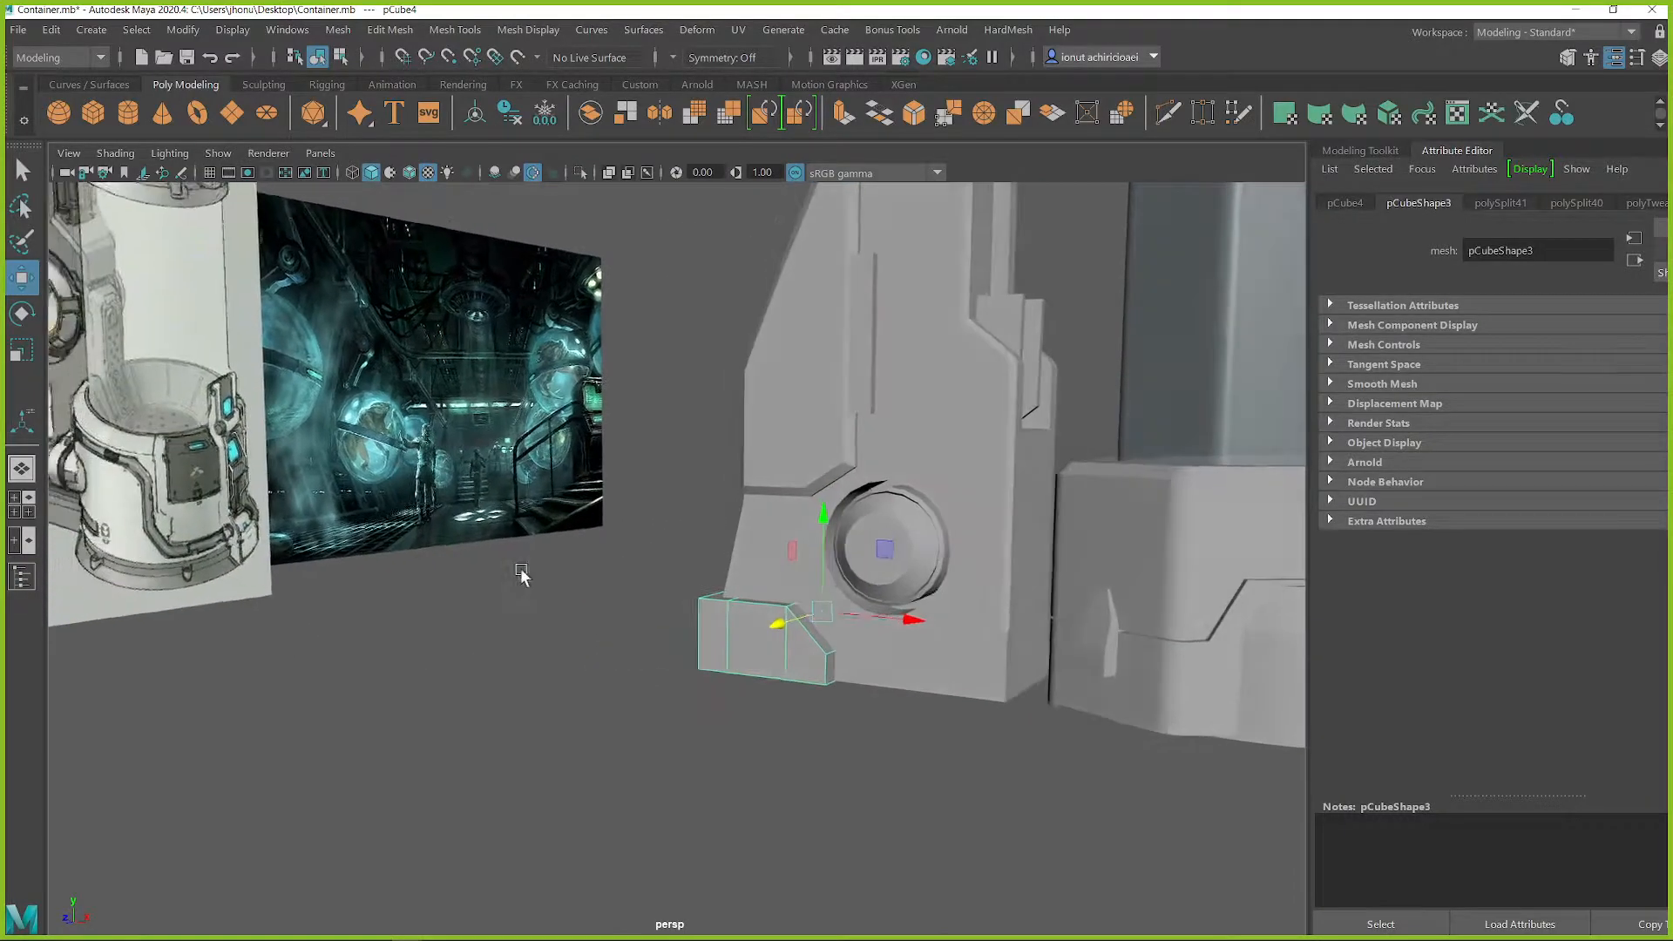
pyautogui.keyDown('alt'); pyautogui.moveTo(963, 466); pyautogui.dragTo(519, 735, button='middle'); pyautogui.keyUp('alt')
pyautogui.click(859, 520)
pyautogui.keyDown('alt'); pyautogui.moveTo(861, 524); pyautogui.dragTo(780, 530); pyautogui.keyUp('alt')
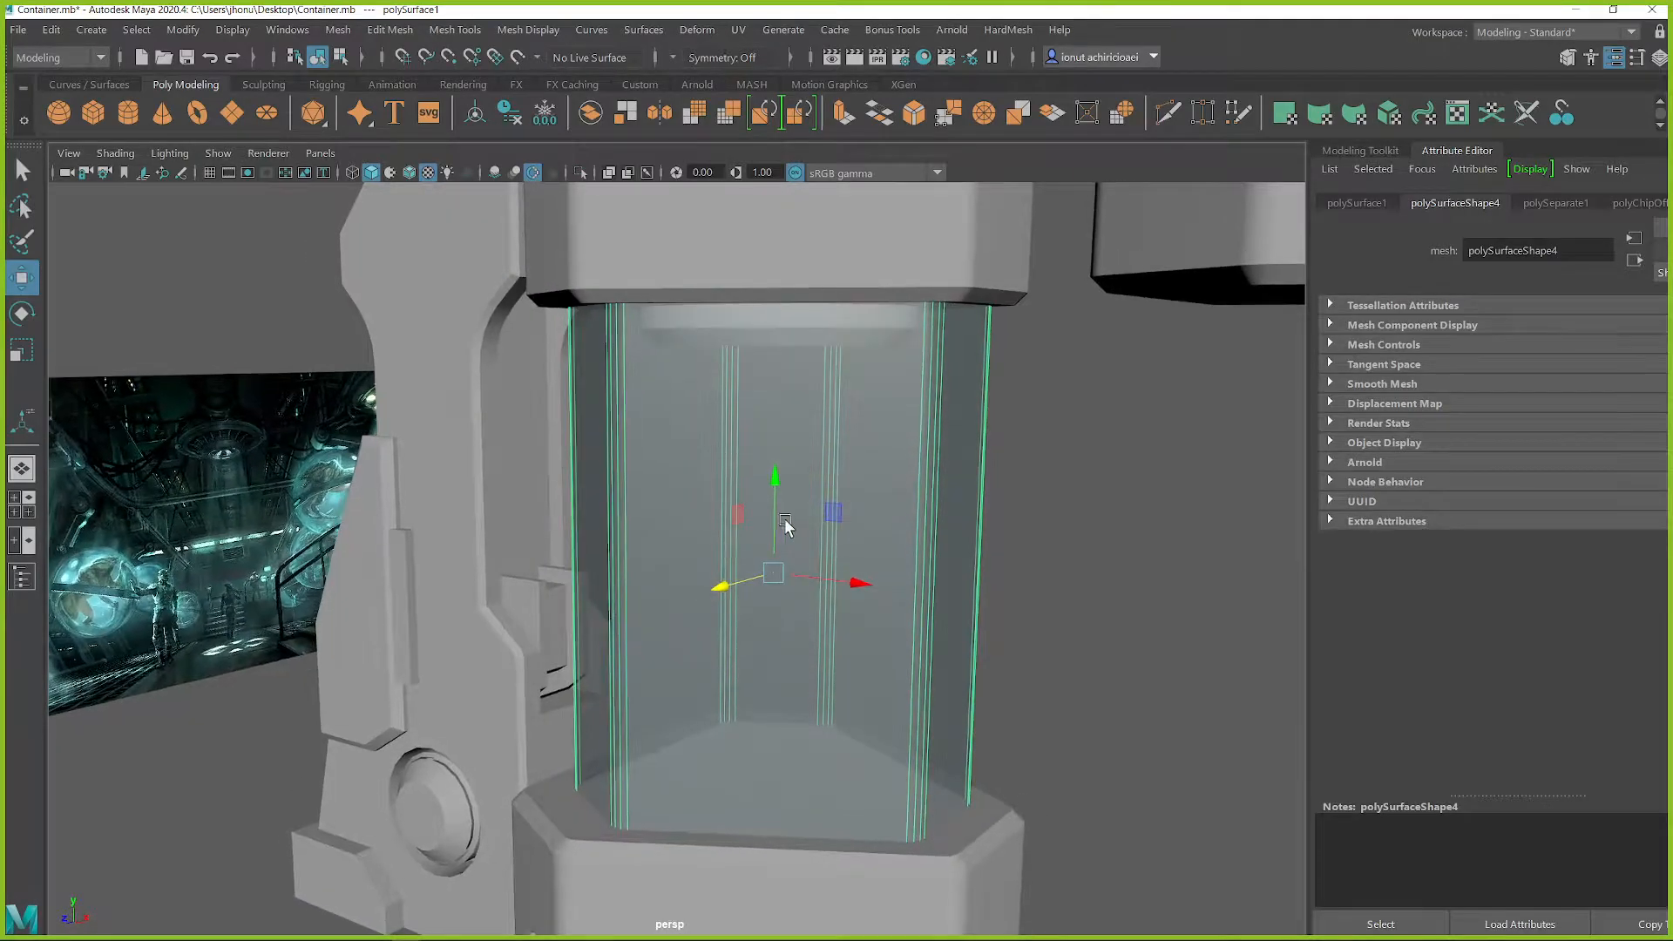
pyautogui.keyDown('alt'); pyautogui.moveTo(967, 363); pyautogui.dragTo(846, 329); pyautogui.keyUp('alt')
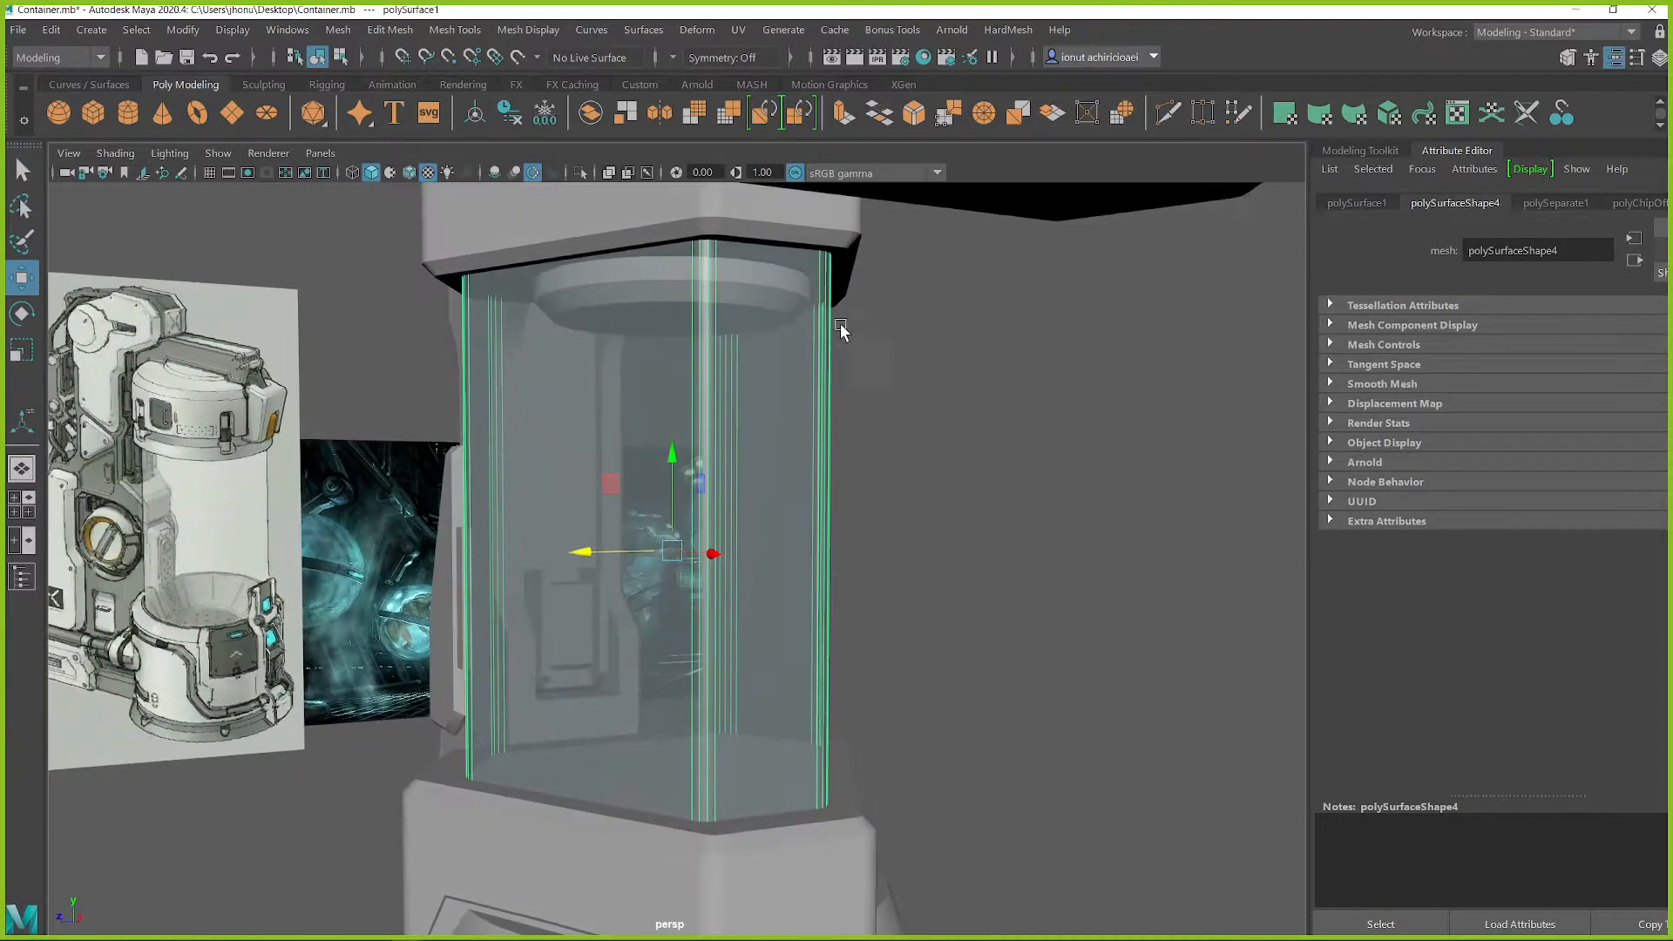
# Examine the glass tube and its joint with the upper housing from several angles
pyautogui.keyDown('shift'); pyautogui.moveTo(779, 272); pyautogui.dragTo(686, 272, button='right'); pyautogui.keyUp('shift')
pyautogui.keyDown('alt'); pyautogui.moveTo(734, 299); pyautogui.dragTo(780, 485, button='middle'); pyautogui.keyUp('alt')
pyautogui.scroll(3, 780, 486)
pyautogui.keyDown('alt'); pyautogui.moveTo(782, 493); pyautogui.dragTo(784, 456); pyautogui.keyUp('alt')
pyautogui.press('q')
pyautogui.click(871, 347)
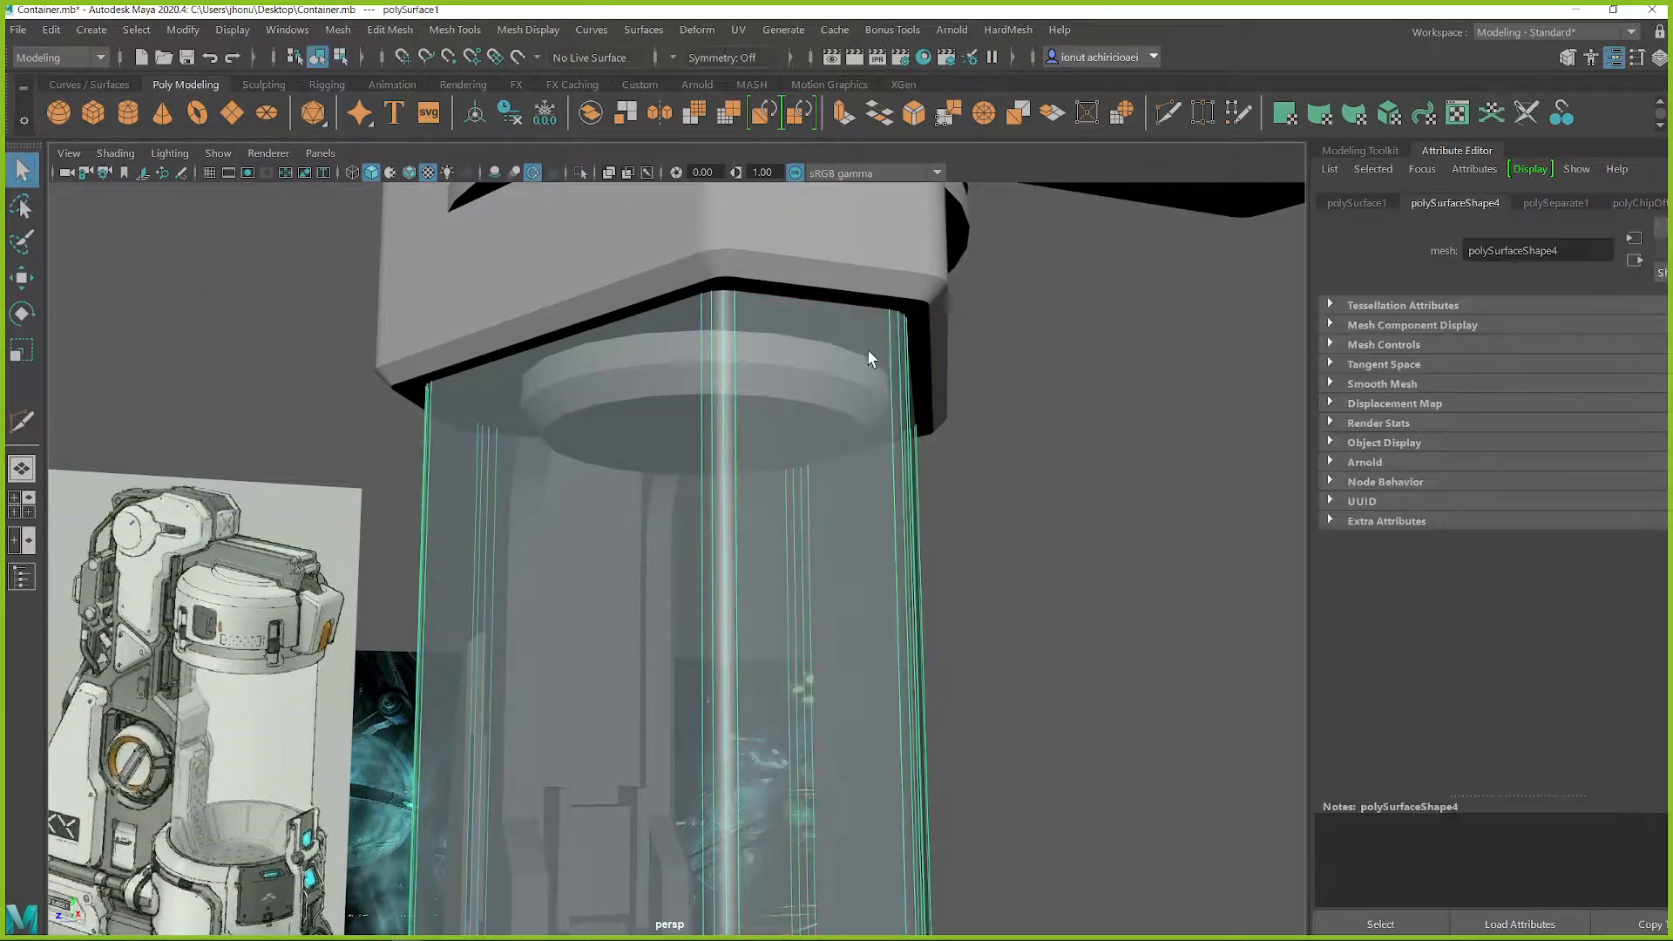
pyautogui.keyDown('alt'); pyautogui.moveTo(871, 347); pyautogui.dragTo(886, 456); pyautogui.keyUp('alt')
pyautogui.keyDown('alt'); pyautogui.moveTo(969, 581); pyautogui.dragTo(880, 527, button='middle'); pyautogui.keyUp('alt')
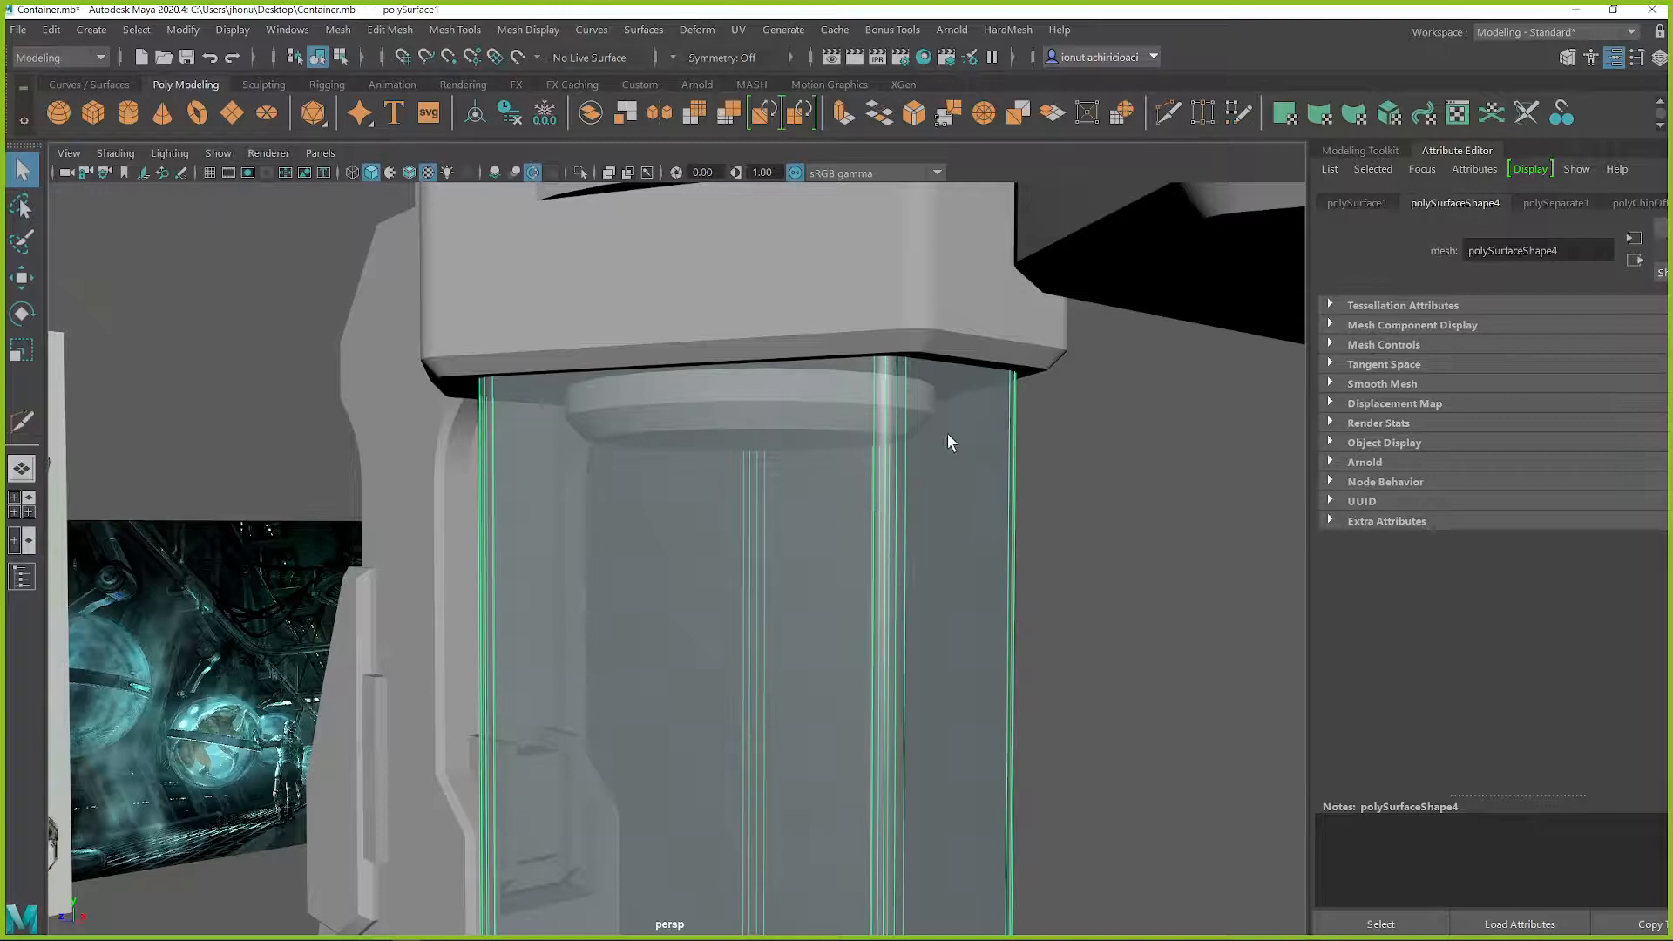
pyautogui.keyDown('alt'); pyautogui.moveTo(935, 504); pyautogui.dragTo(971, 531); pyautogui.keyUp('alt')
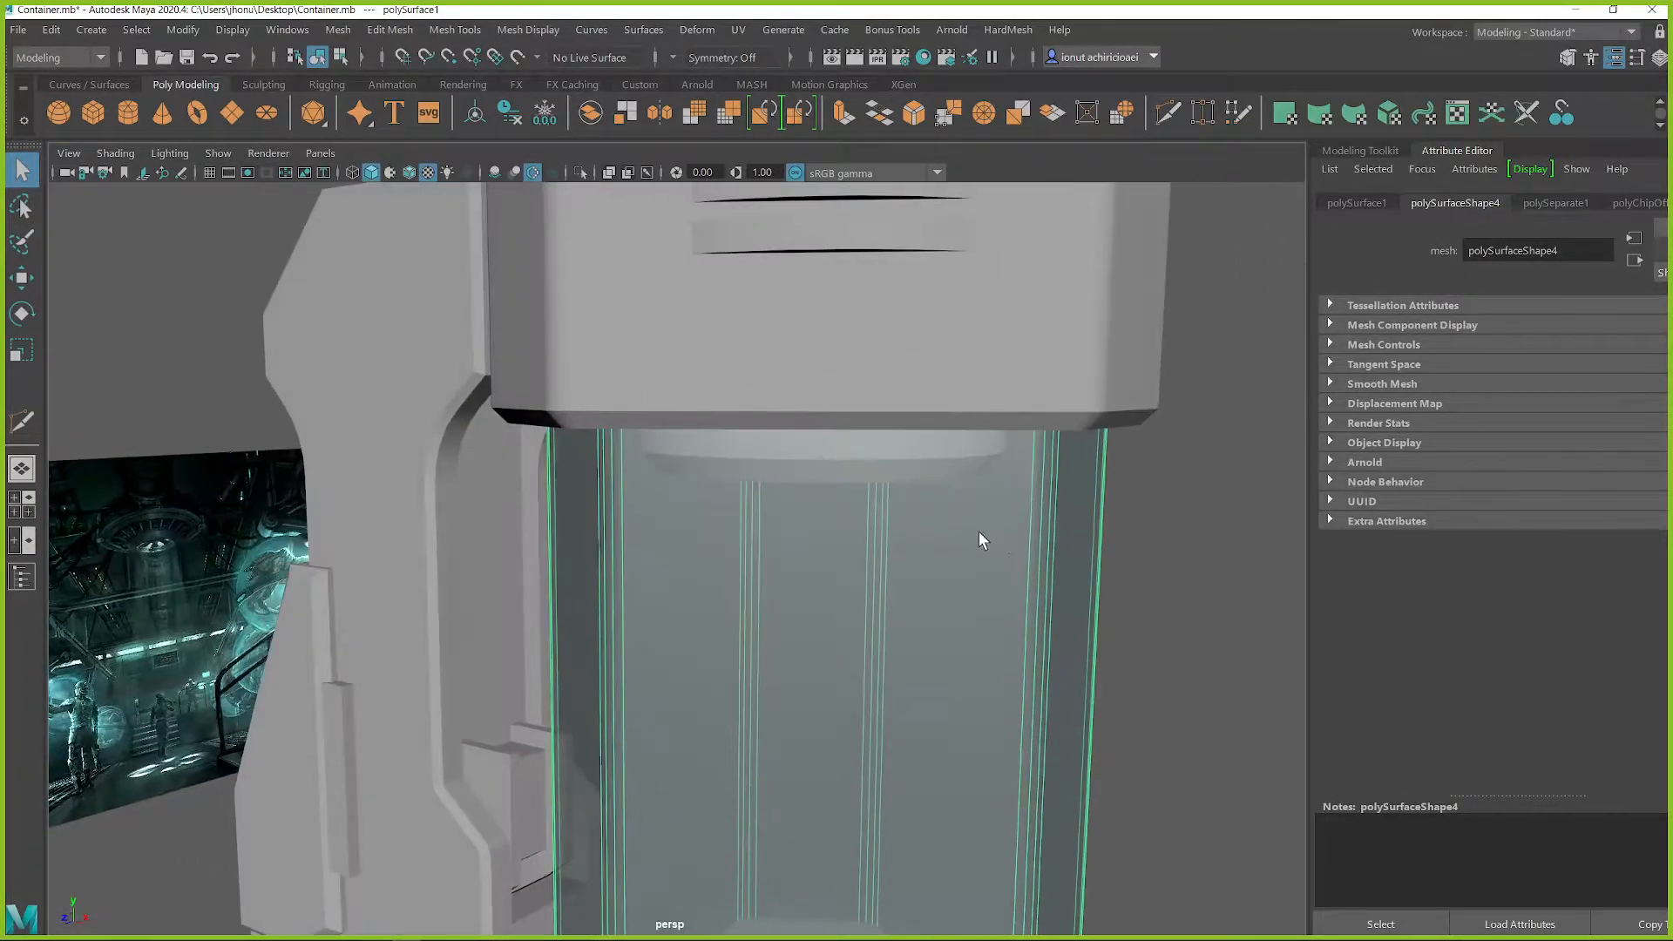
pyautogui.keyDown('alt'); pyautogui.moveTo(971, 531); pyautogui.dragTo(749, 540, button='right'); pyautogui.keyUp('alt')
pyautogui.keyDown('alt'); pyautogui.moveTo(750, 541); pyautogui.dragTo(743, 559); pyautogui.keyUp('alt')
pyautogui.keyDown('alt'); pyautogui.moveTo(882, 583); pyautogui.dragTo(807, 586); pyautogui.keyUp('alt')
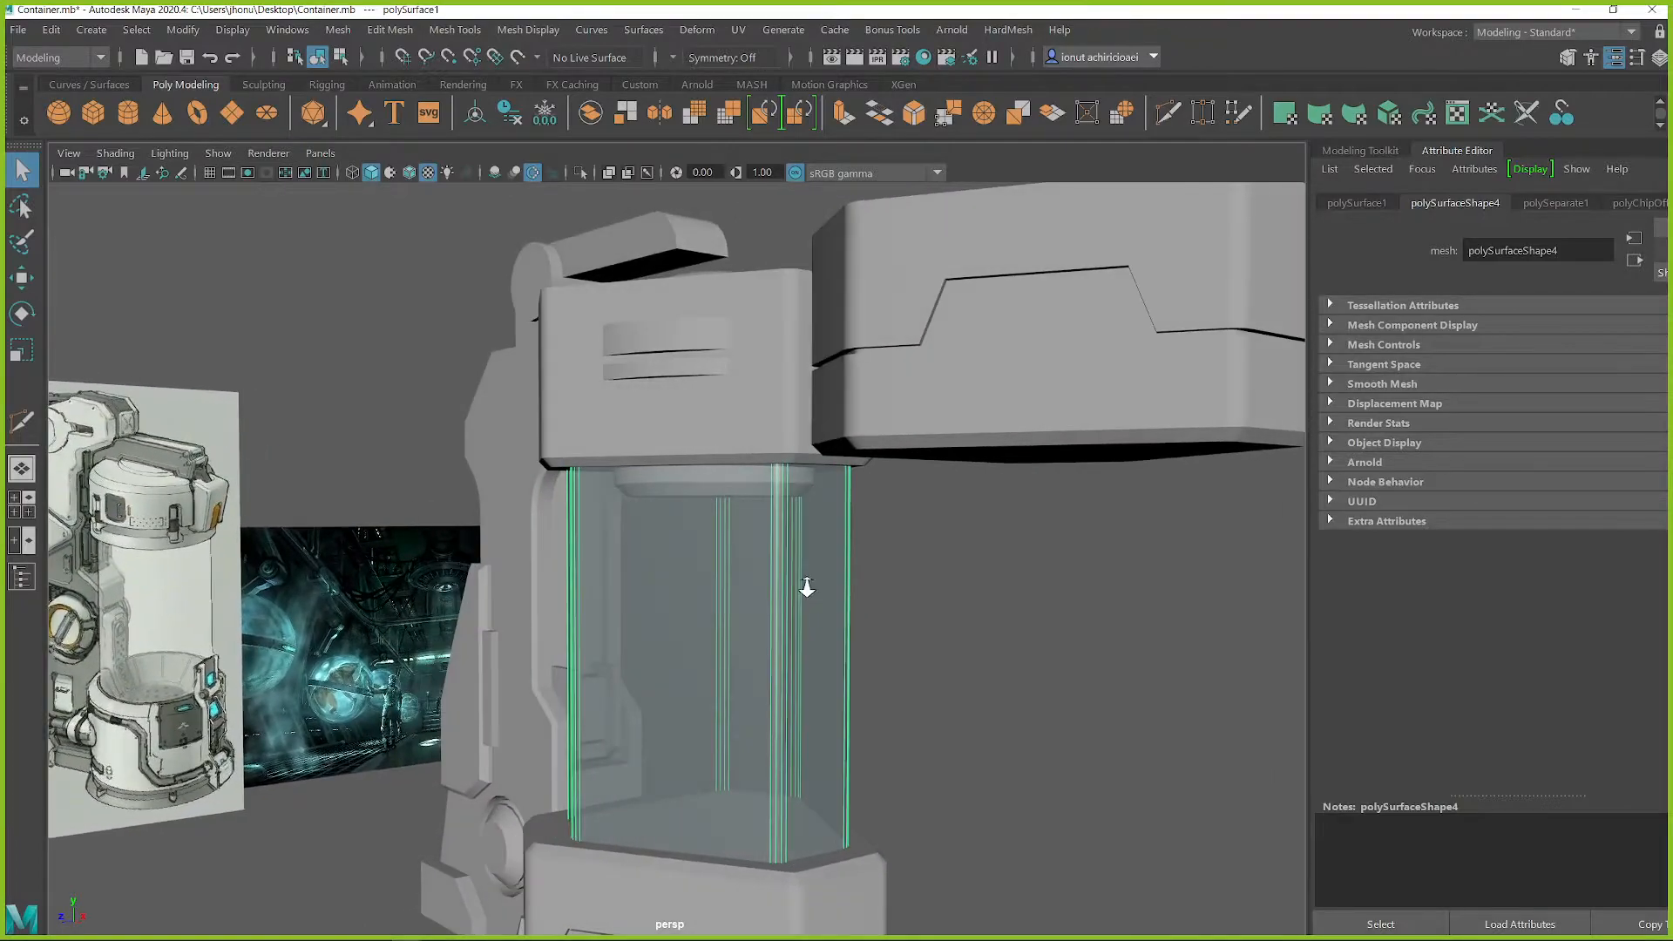
pyautogui.keyDown('alt'); pyautogui.moveTo(807, 586); pyautogui.dragTo(964, 610, button='right'); pyautogui.keyUp('alt')
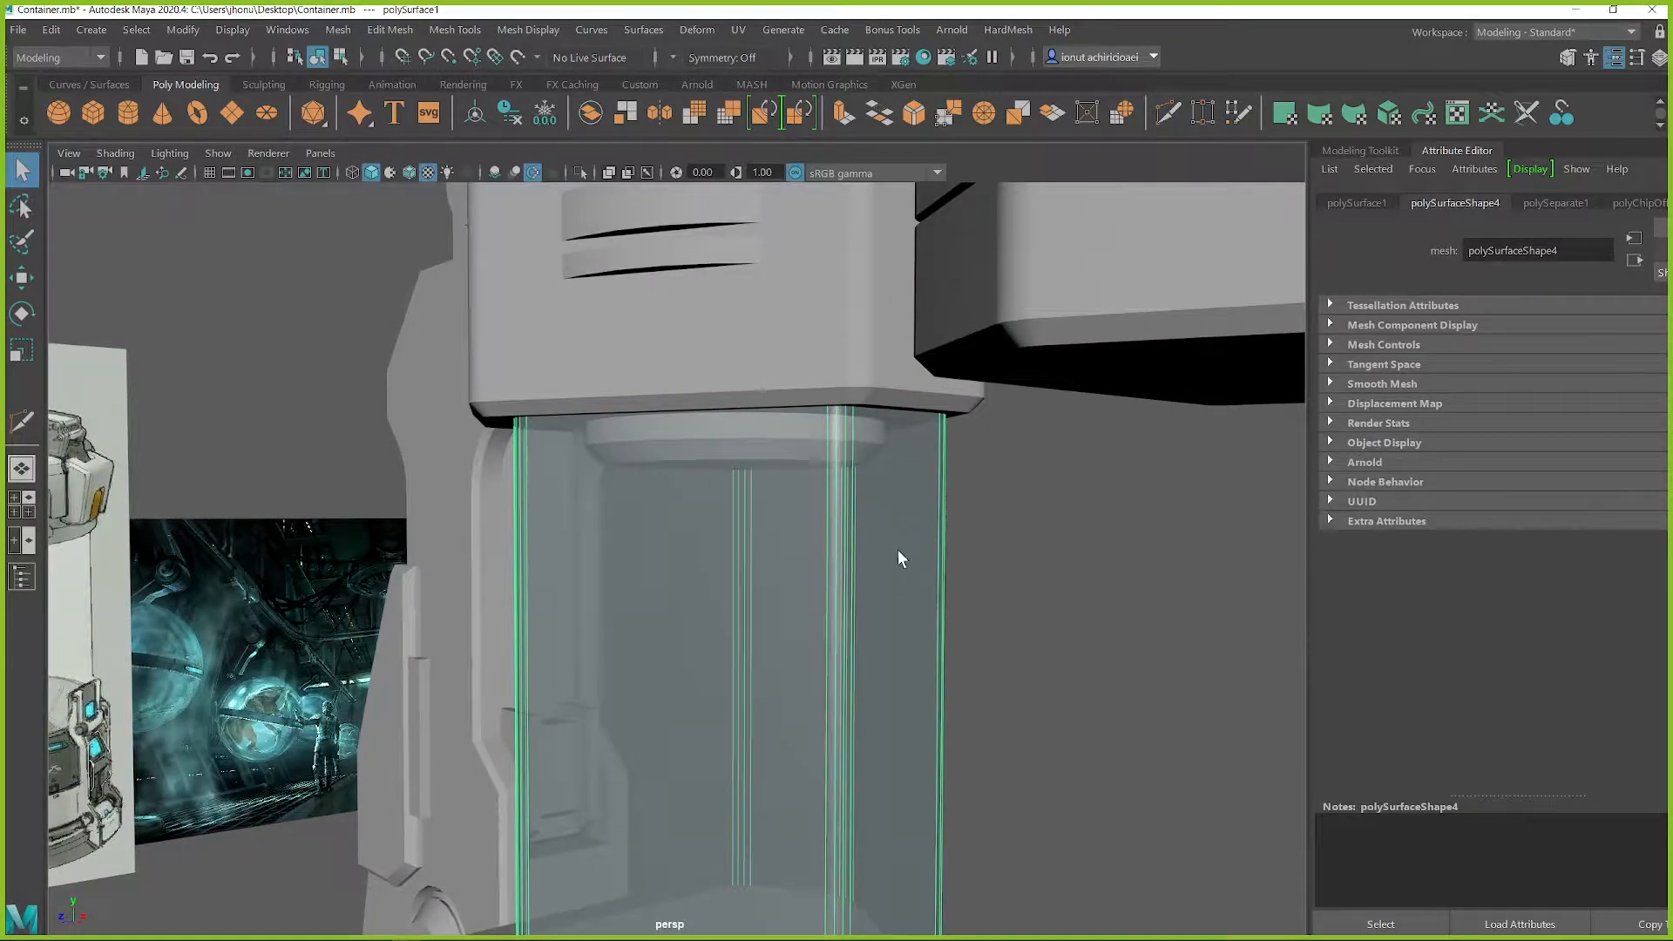
pyautogui.hotkey('ctrl', '1')
pyautogui.hotkey('ctrl', '1')
pyautogui.keyDown('alt'); pyautogui.moveTo(863, 630); pyautogui.dragTo(908, 557, button='middle'); pyautogui.keyUp('alt')
pyautogui.moveTo(908, 557)
pyautogui.keyDown('alt'); pyautogui.mouseDown()
pyautogui.moveTo(890, 558)
pyautogui.moveTo(897, 530)
pyautogui.mouseUp(); pyautogui.keyUp('alt')
pyautogui.keyDown('alt'); pyautogui.moveTo(897, 530); pyautogui.dragTo(904, 503, button='middle'); pyautogui.keyUp('alt')
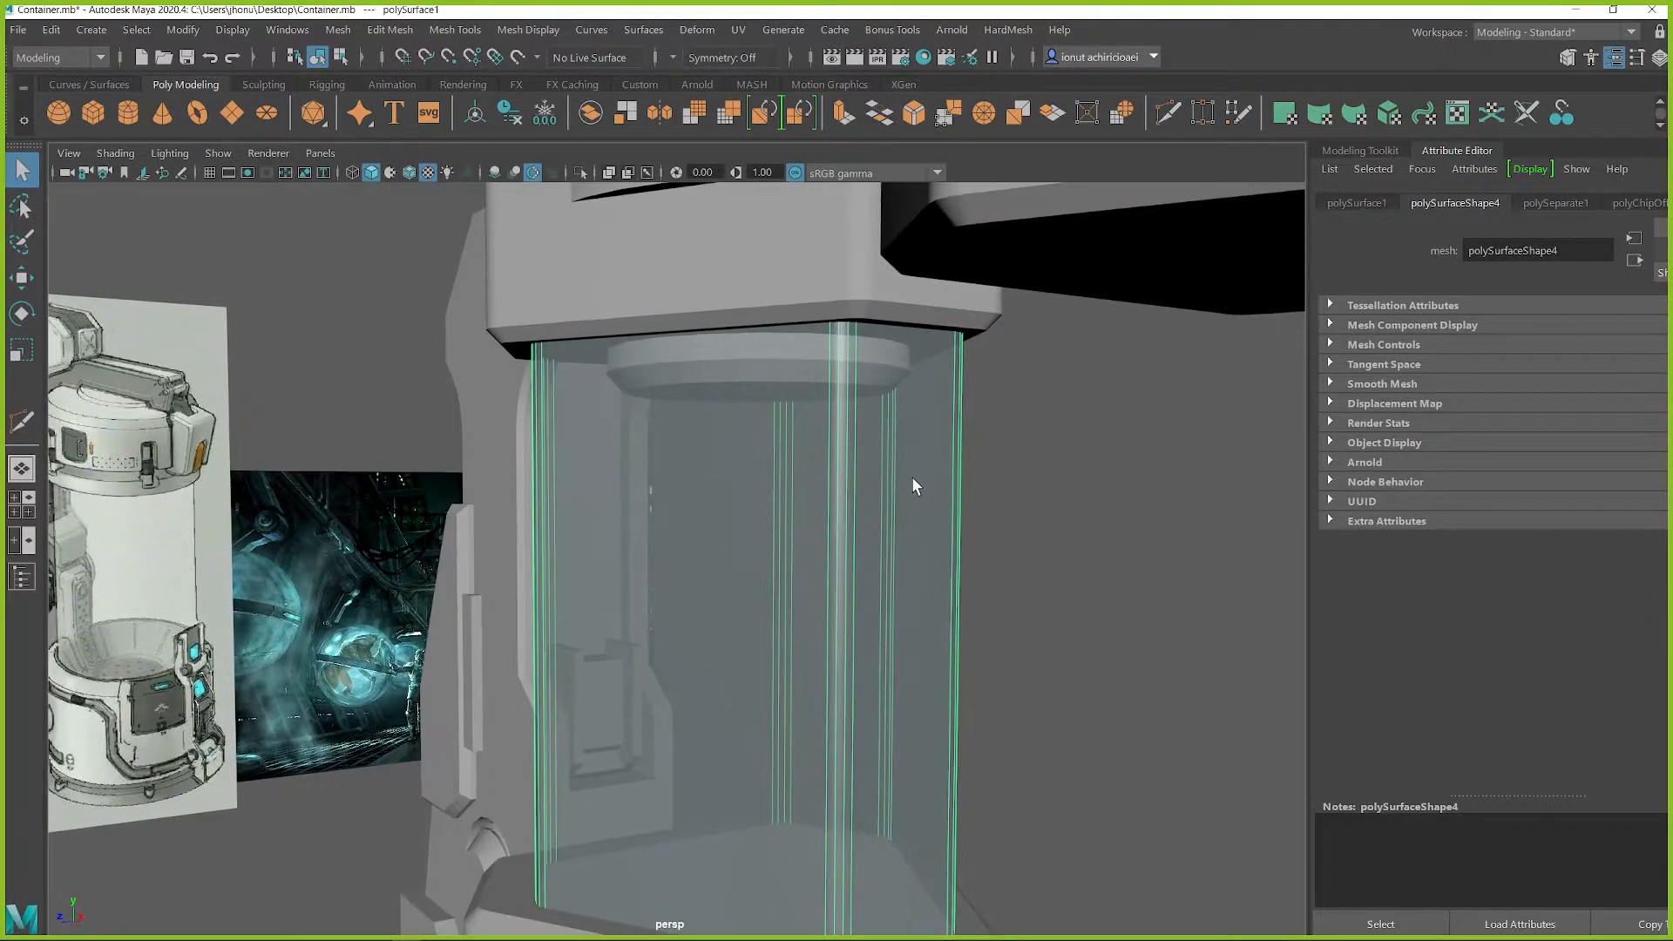
pyautogui.keyDown('alt'); pyautogui.moveTo(906, 486); pyautogui.dragTo(985, 418); pyautogui.keyUp('alt')
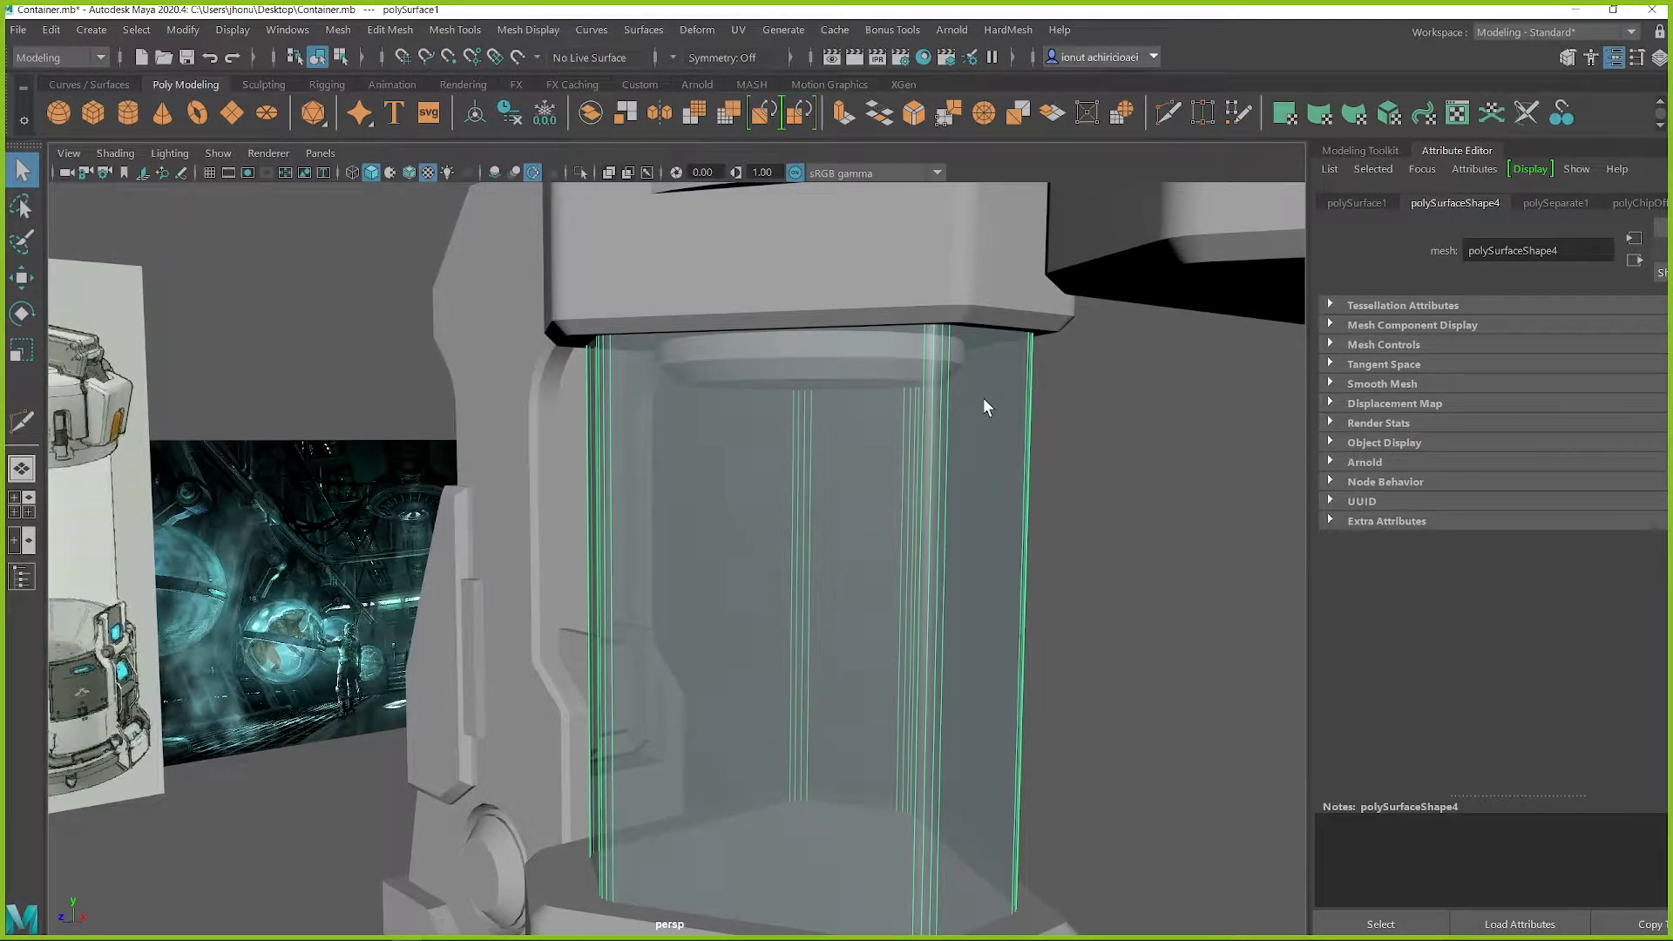
# Duplicate the glass tube and assign the isolated copy the existing lambert1 material
pyautogui.click(983, 398)
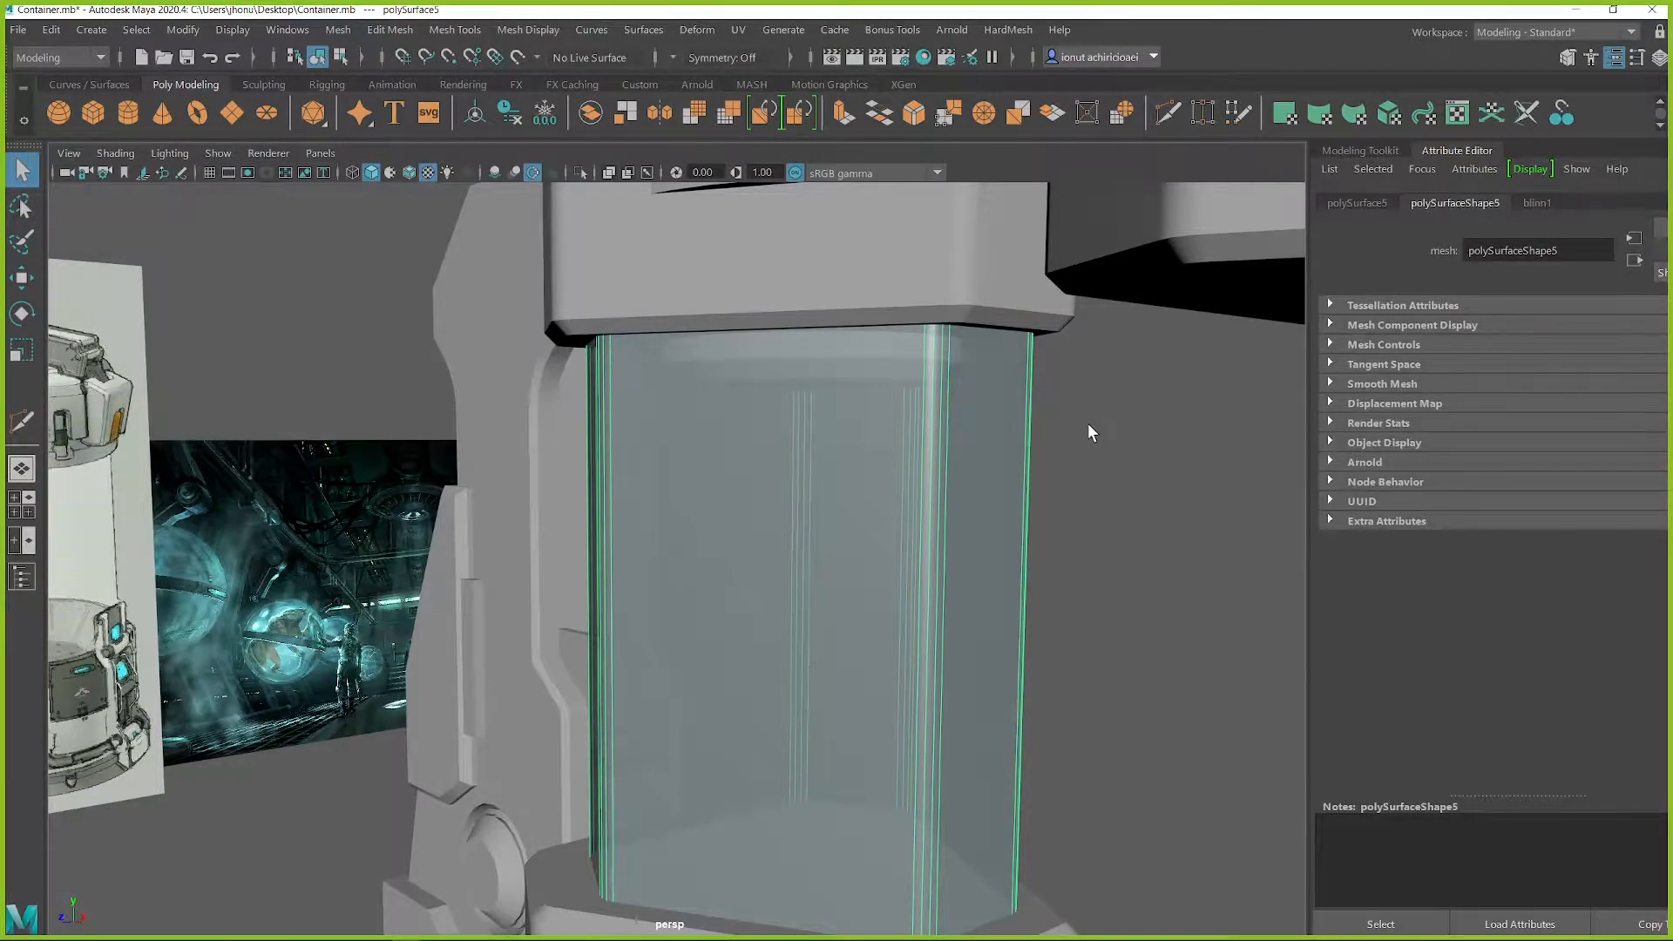
pyautogui.hotkey('ctrl', '1')
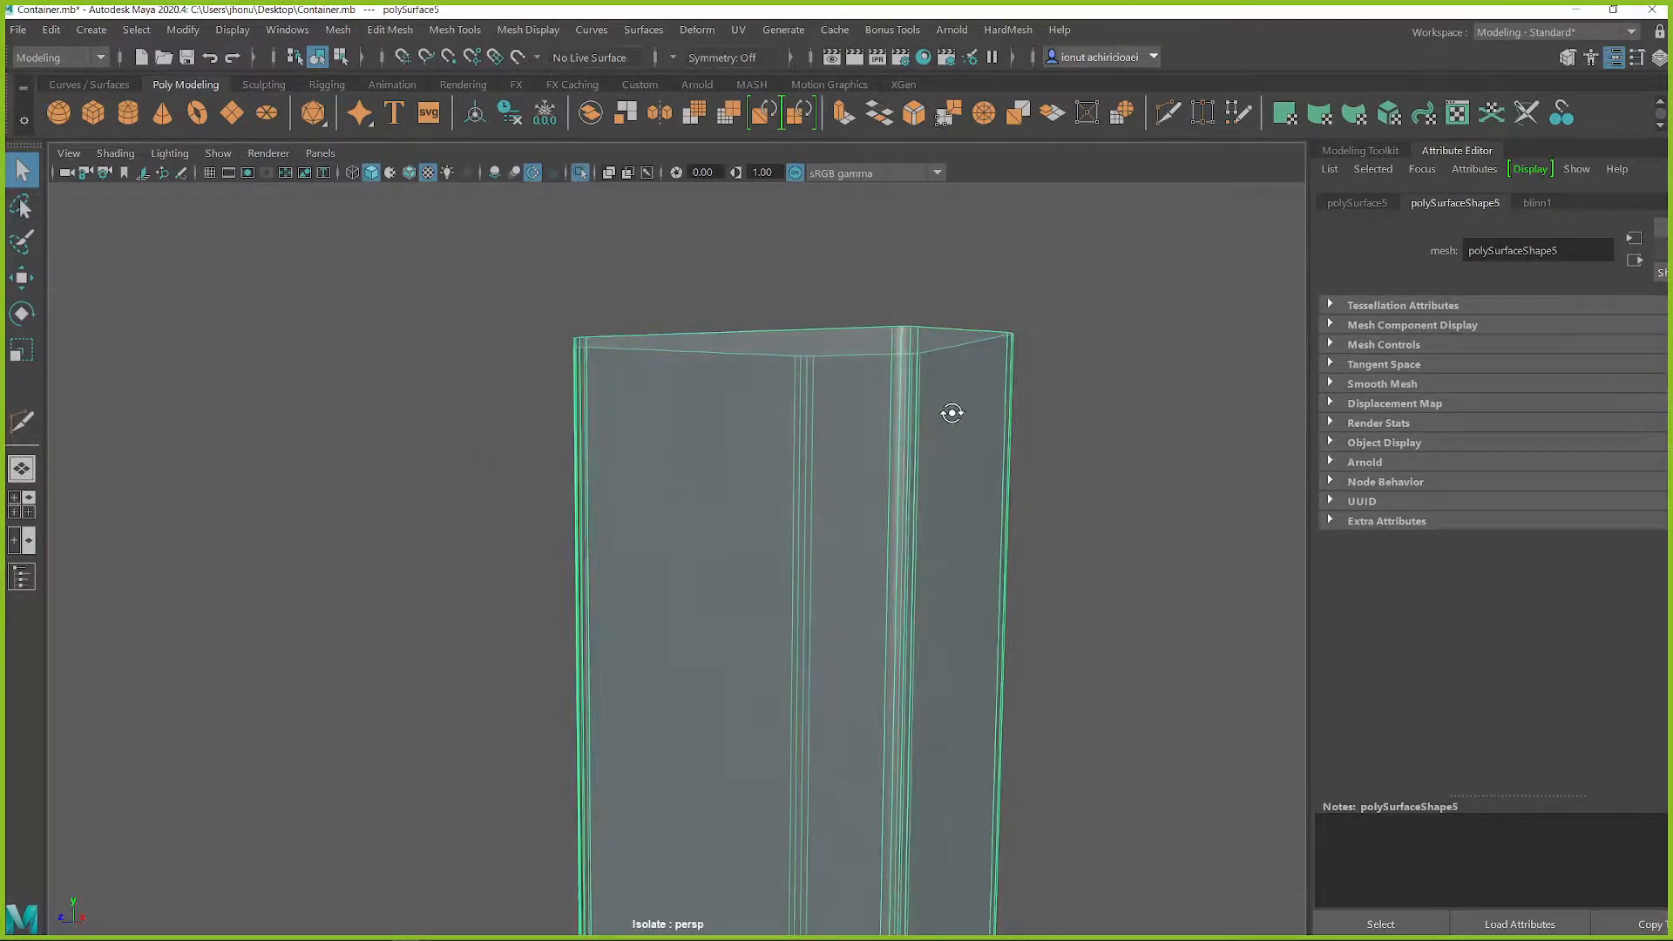
pyautogui.rightClick(935, 390)
pyautogui.moveTo(948, 924)
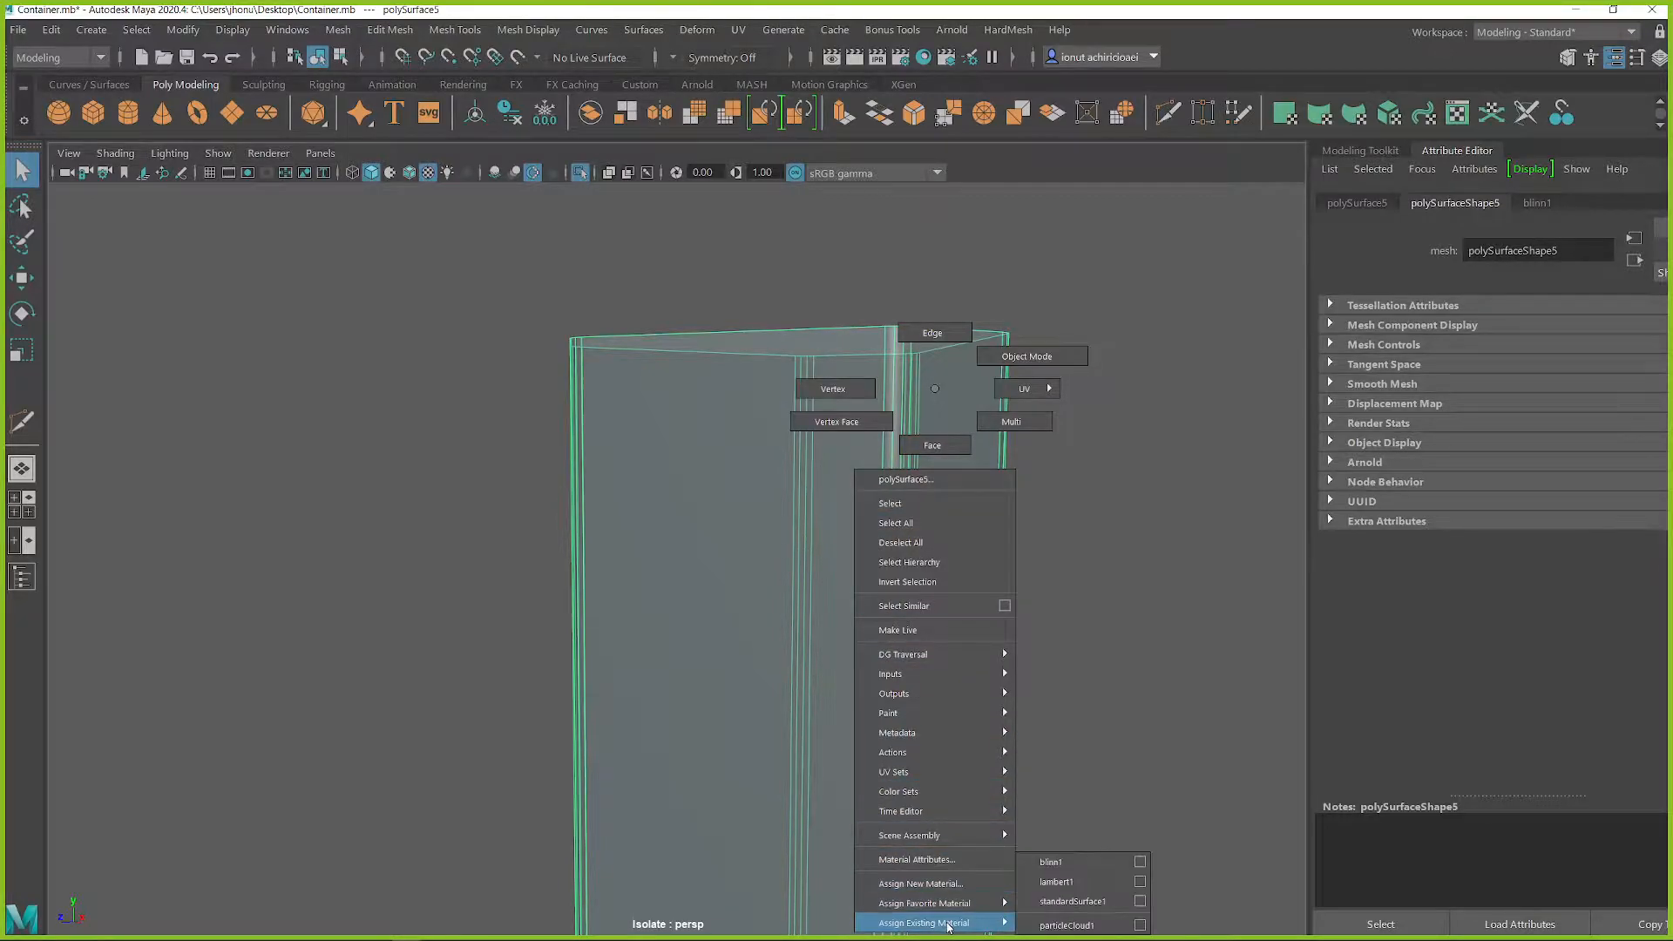
pyautogui.click(1054, 882)
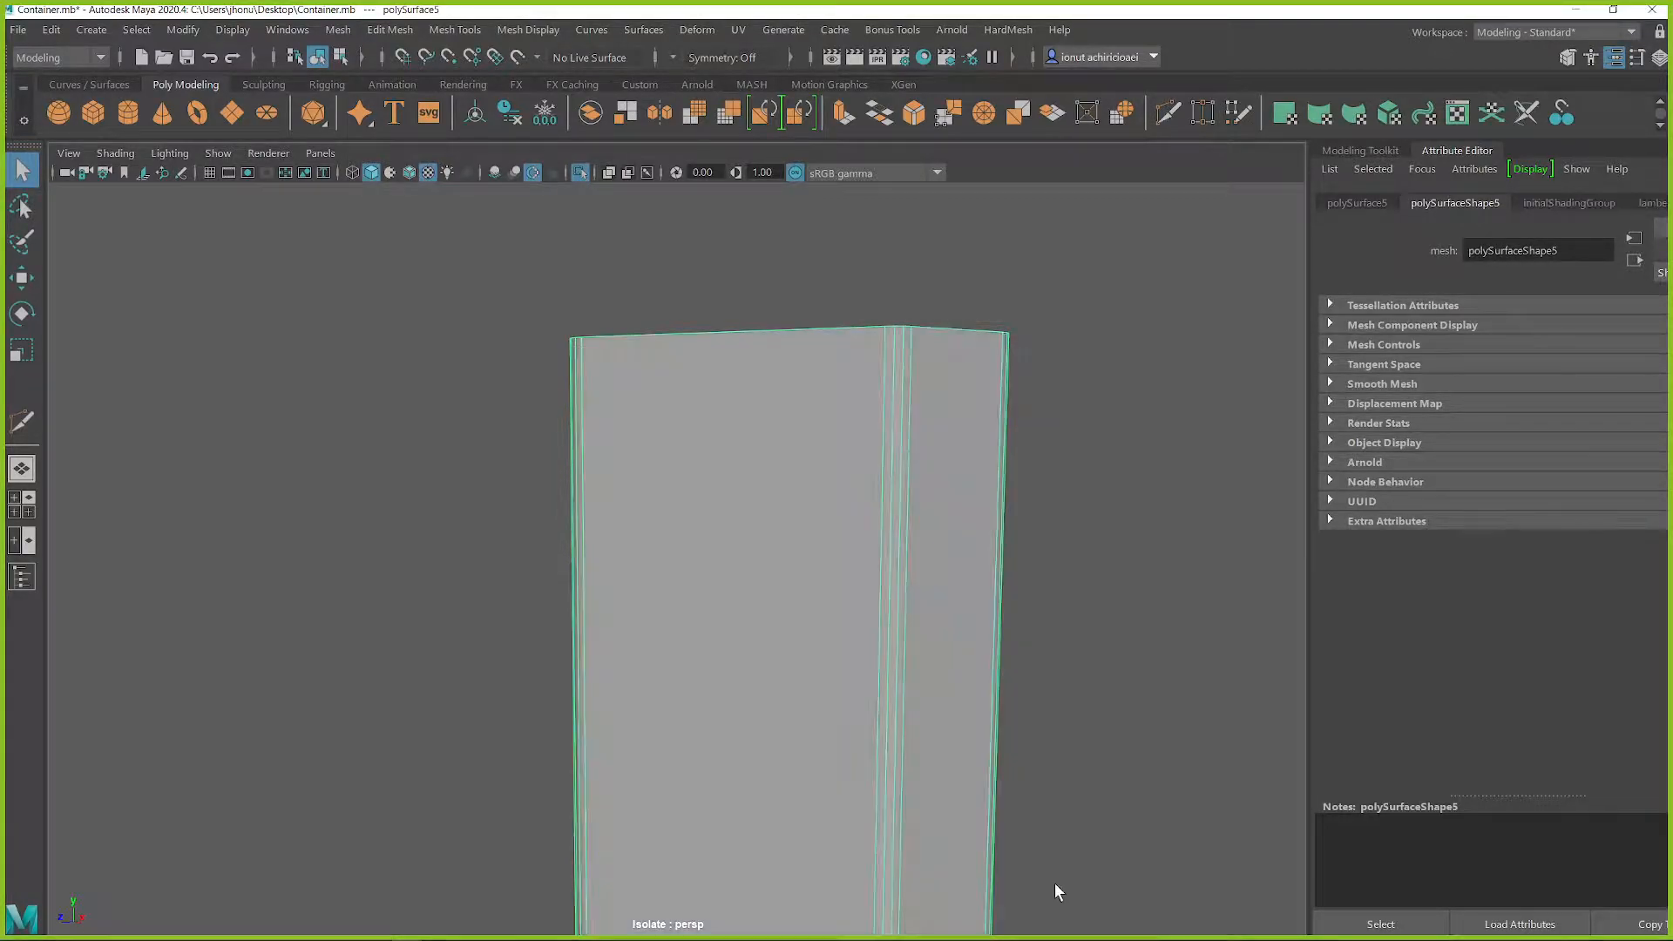
# Try cutting a stepped line down a narrow face of the tube copy with Multi-Cut, from upper to lower rim
pyautogui.keyDown('alt'); pyautogui.moveTo(886, 462); pyautogui.dragTo(813, 420); pyautogui.keyUp('alt')
pyautogui.keyDown('shift'); pyautogui.moveTo(814, 386); pyautogui.dragTo(689, 389, button='right'); pyautogui.keyUp('shift')
pyautogui.click(786, 347)
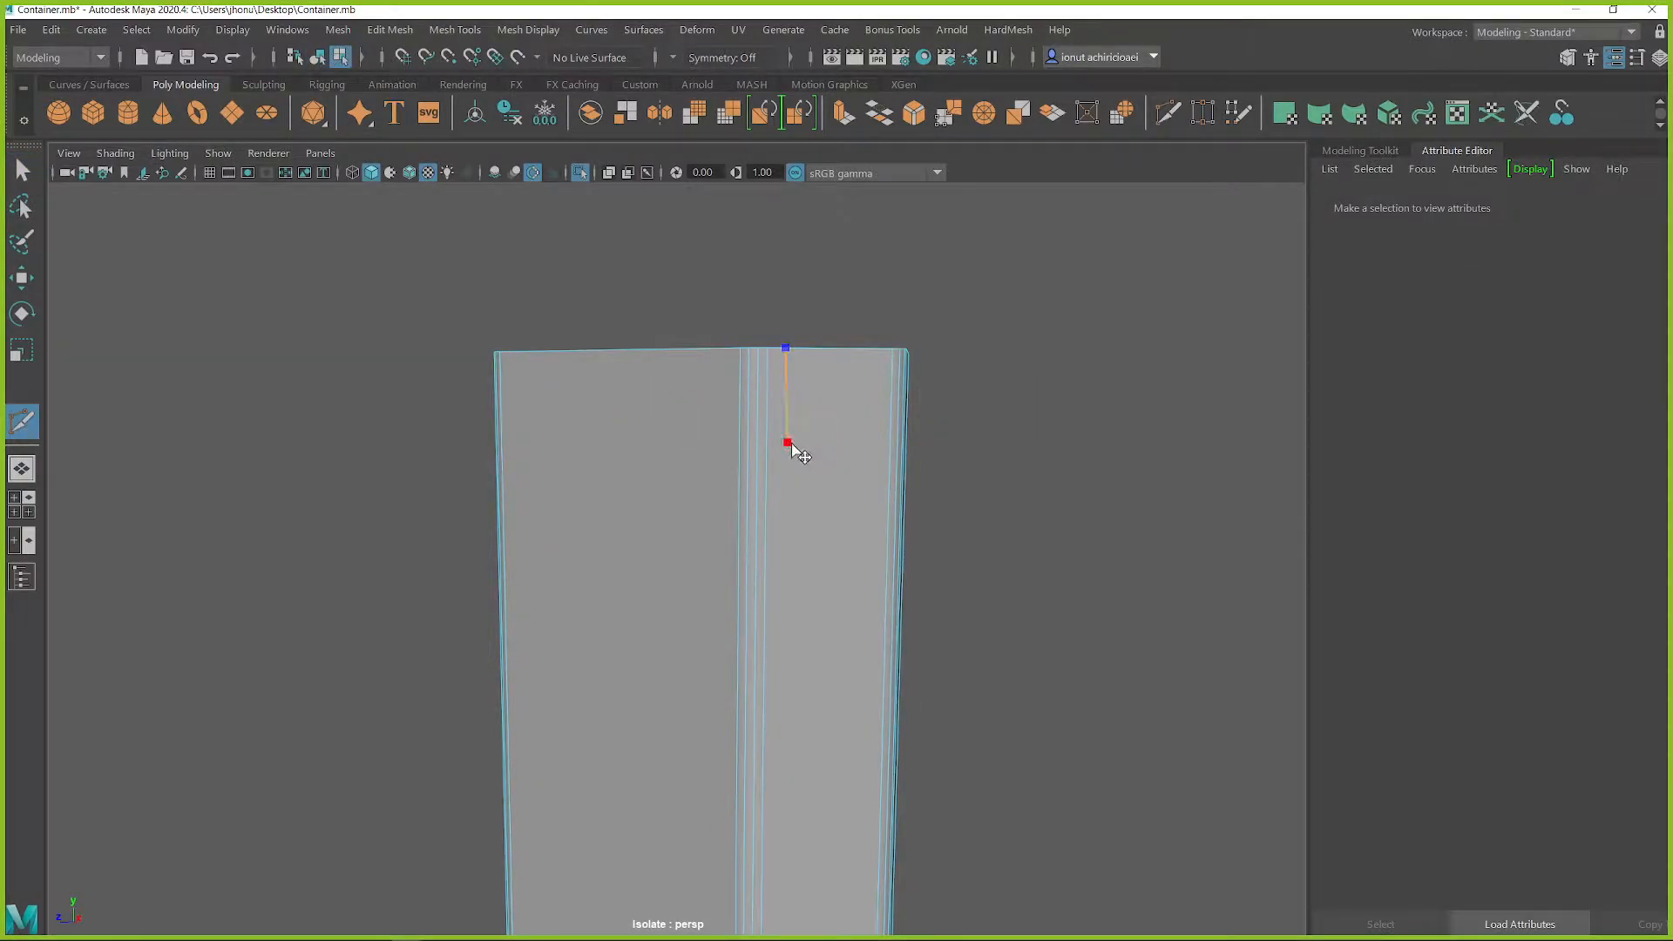
pyautogui.click(814, 467)
pyautogui.keyDown('alt'); pyautogui.moveTo(806, 660); pyautogui.dragTo(818, 366, button='middle'); pyautogui.keyUp('alt')
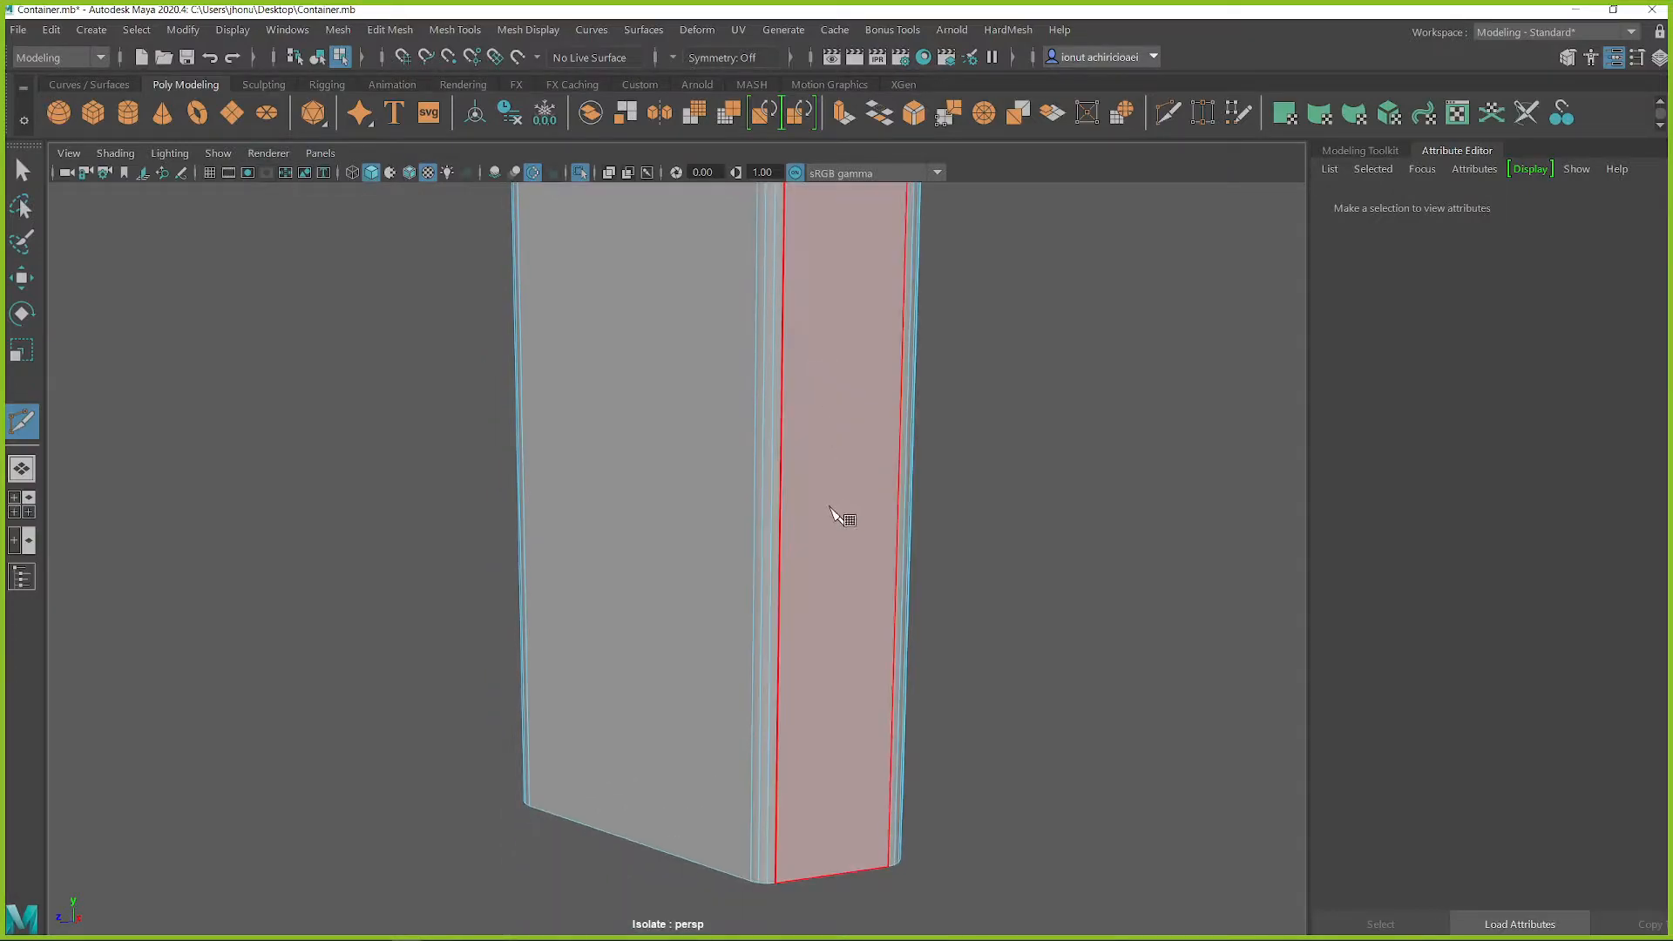
pyautogui.click(817, 756)
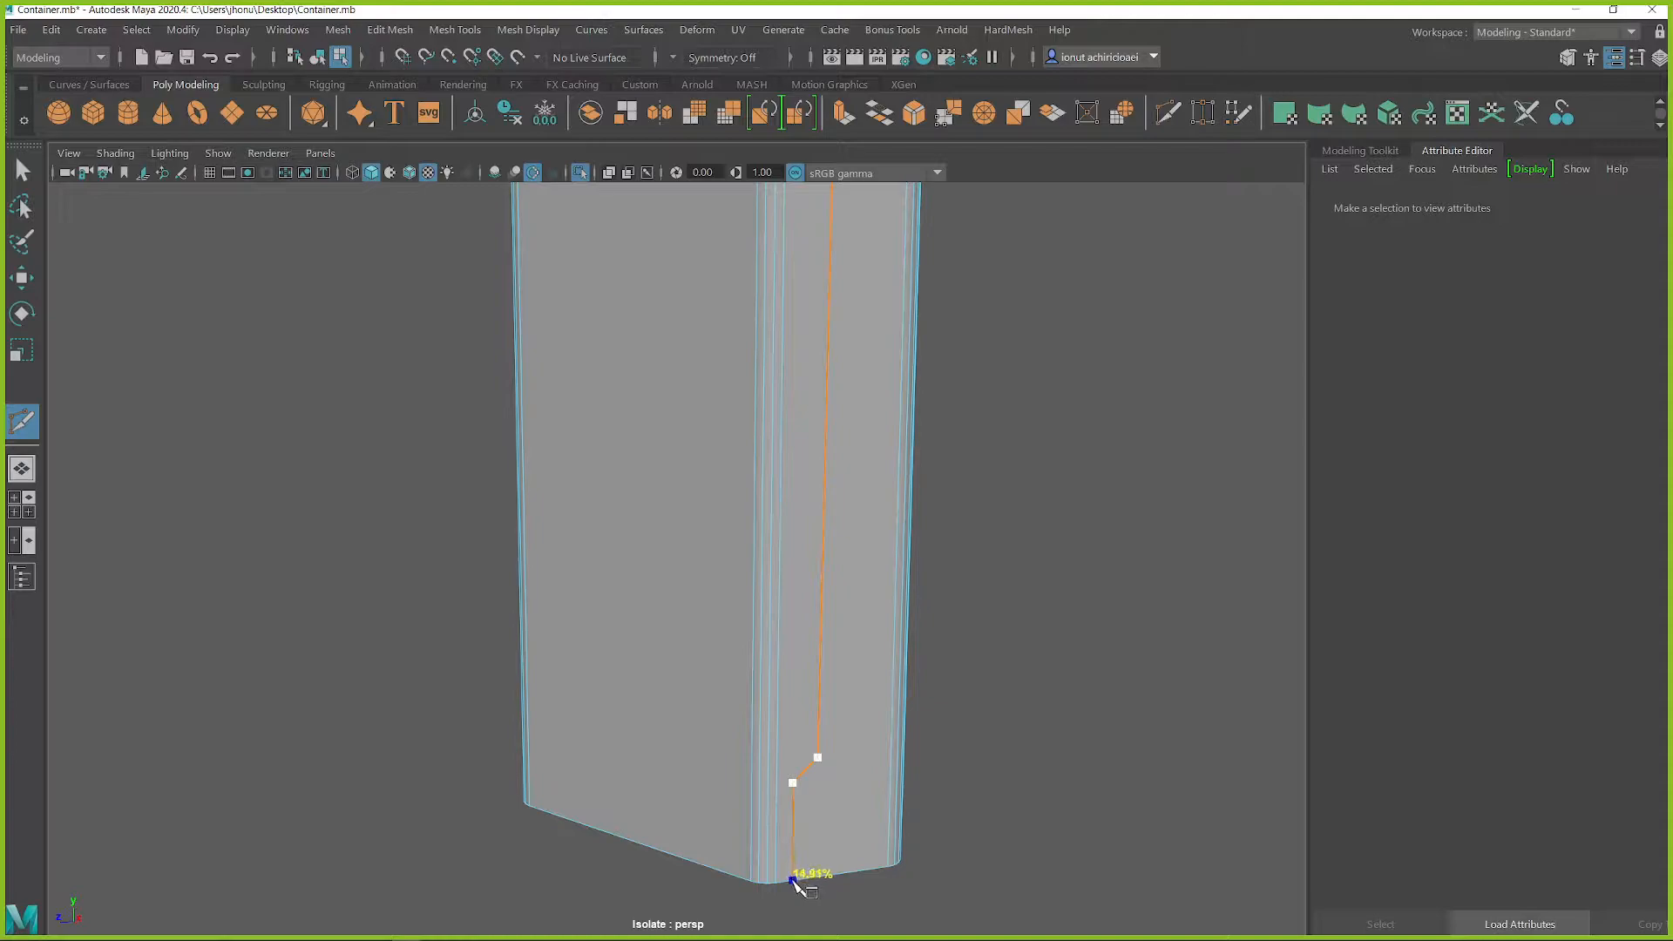
pyautogui.keyDown('alt'); pyautogui.moveTo(840, 616); pyautogui.dragTo(796, 897, button='middle'); pyautogui.keyUp('alt')
pyautogui.keyDown('alt'); pyautogui.moveTo(796, 896); pyautogui.dragTo(739, 740); pyautogui.keyUp('alt')
pyautogui.keyDown('alt'); pyautogui.moveTo(681, 613); pyautogui.dragTo(763, 528, button='middle'); pyautogui.keyUp('alt')
pyautogui.scroll(2, 817, 440)
pyautogui.keyDown('alt'); pyautogui.moveTo(817, 441); pyautogui.dragTo(791, 532, button='middle'); pyautogui.keyUp('alt')
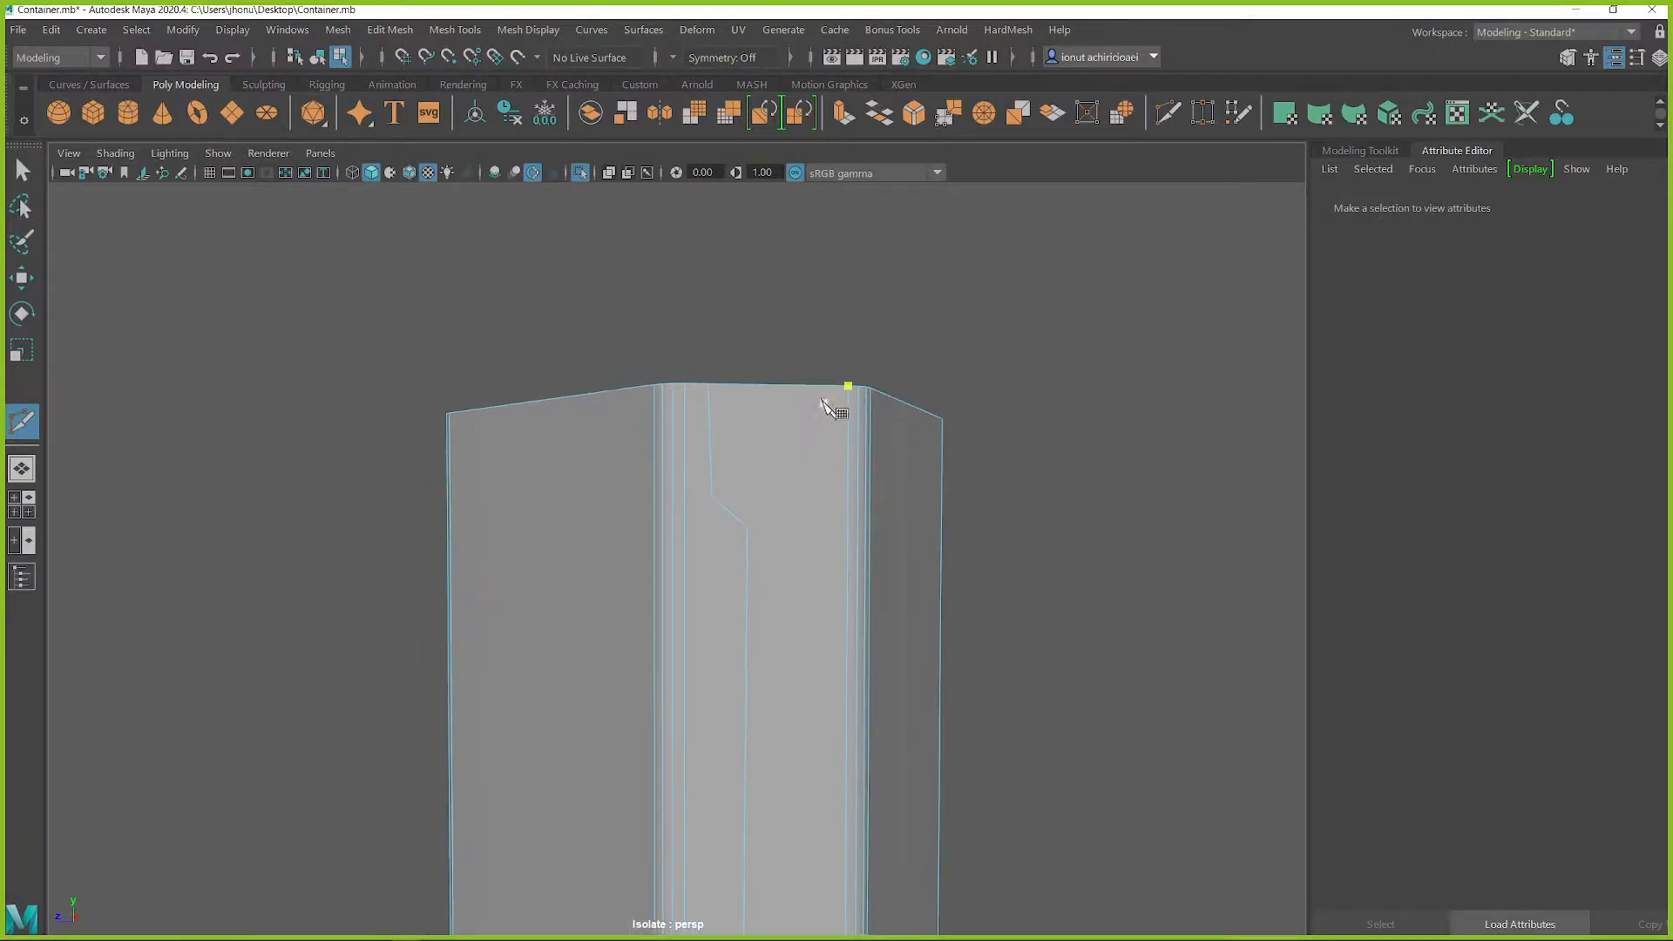
# Insert two horizontal edge loops near the tube copy's upper end and two near its lower end
pyautogui.moveTo(819, 397)
pyautogui.keyDown('alt'); pyautogui.mouseDown()
pyautogui.moveTo(799, 418)
pyautogui.moveTo(807, 363)
pyautogui.moveTo(807, 423)
pyautogui.mouseUp(); pyautogui.keyUp('alt')
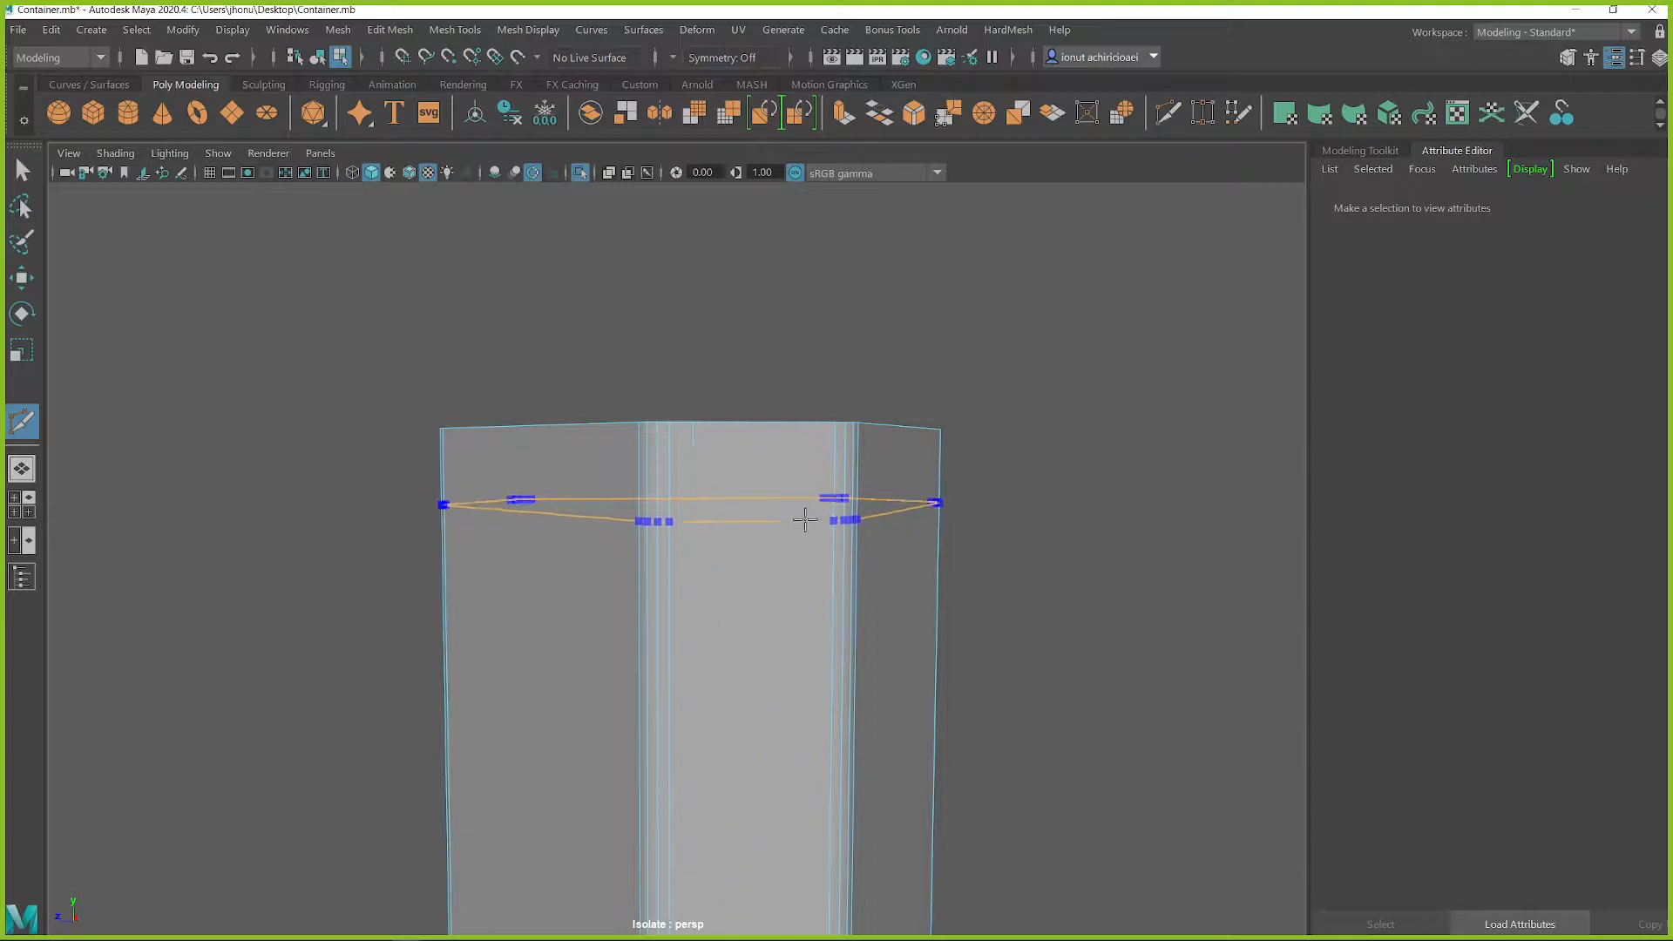
pyautogui.keyDown('ctrl'); pyautogui.click(803, 503); pyautogui.keyUp('ctrl')
pyautogui.keyDown('ctrl'); pyautogui.click(802, 543); pyautogui.keyUp('ctrl')
pyautogui.keyDown('alt'); pyautogui.moveTo(782, 863); pyautogui.dragTo(841, 362, button='middle'); pyautogui.keyUp('alt')
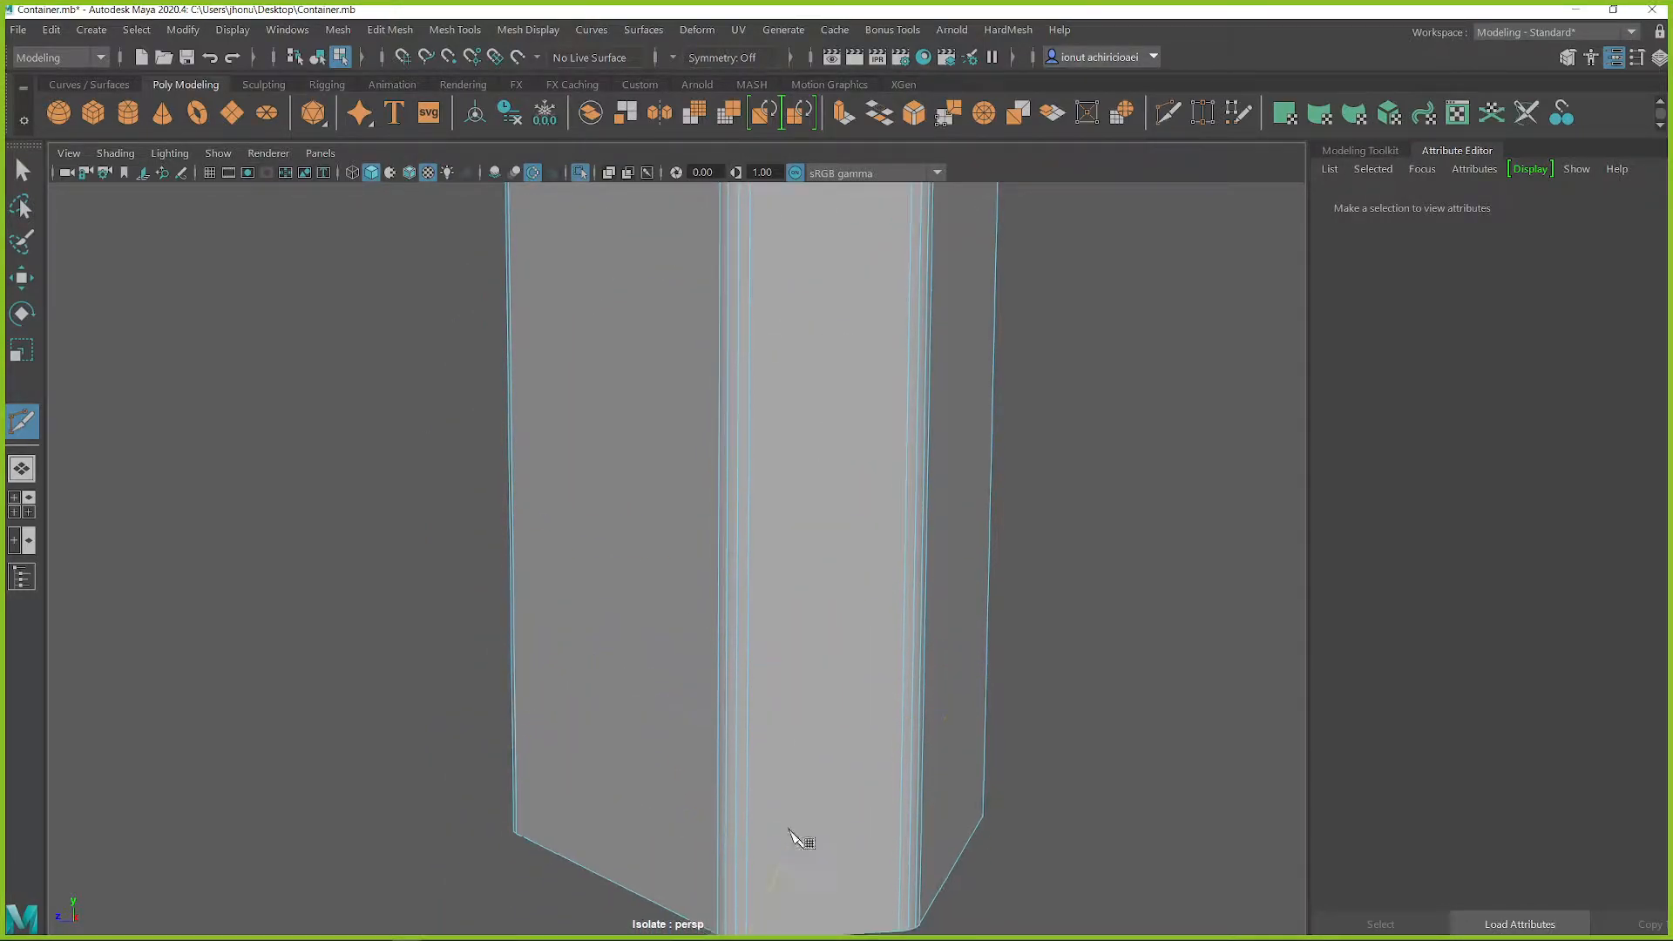
pyautogui.keyDown('alt'); pyautogui.moveTo(797, 843); pyautogui.dragTo(819, 622, button='middle'); pyautogui.keyUp('alt')
pyautogui.keyDown('ctrl'); pyautogui.click(792, 565); pyautogui.keyUp('ctrl')
pyautogui.keyDown('ctrl'); pyautogui.click(789, 599); pyautogui.keyUp('ctrl')
# Insert a vertical edge loop down the middle of the tube copy's narrow front face
pyautogui.keyDown('alt'); pyautogui.moveTo(860, 369); pyautogui.dragTo(881, 586, button='middle'); pyautogui.keyUp('alt')
pyautogui.keyDown('alt'); pyautogui.moveTo(841, 306); pyautogui.dragTo(841, 459, button='middle'); pyautogui.keyUp('alt')
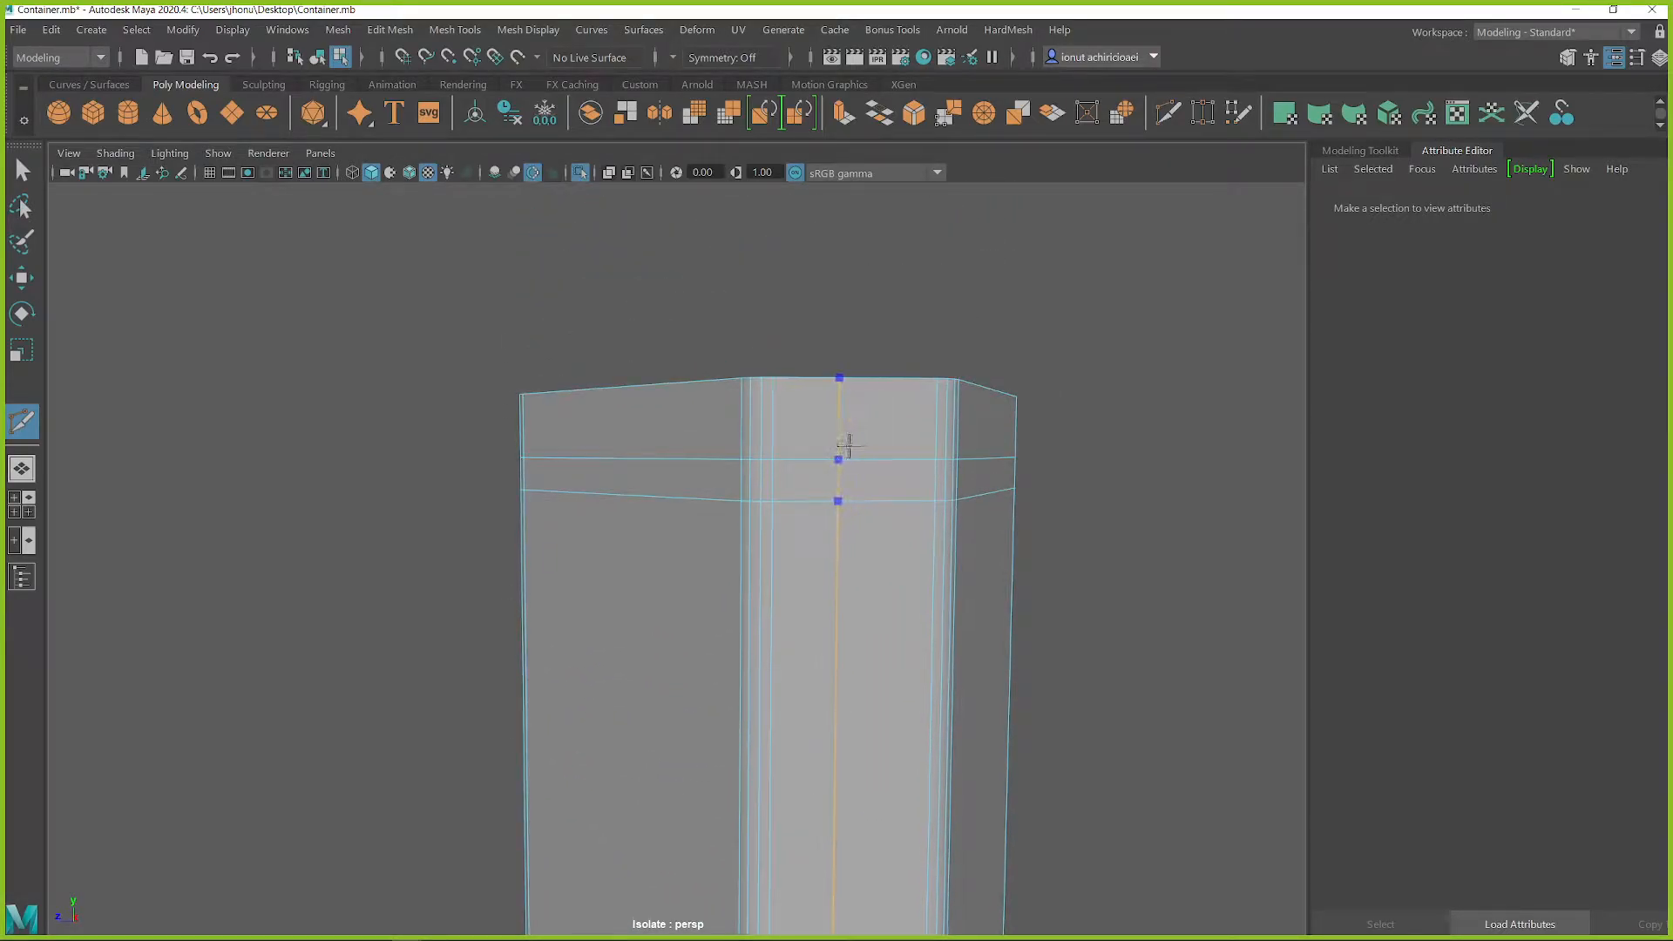
pyautogui.press('q')
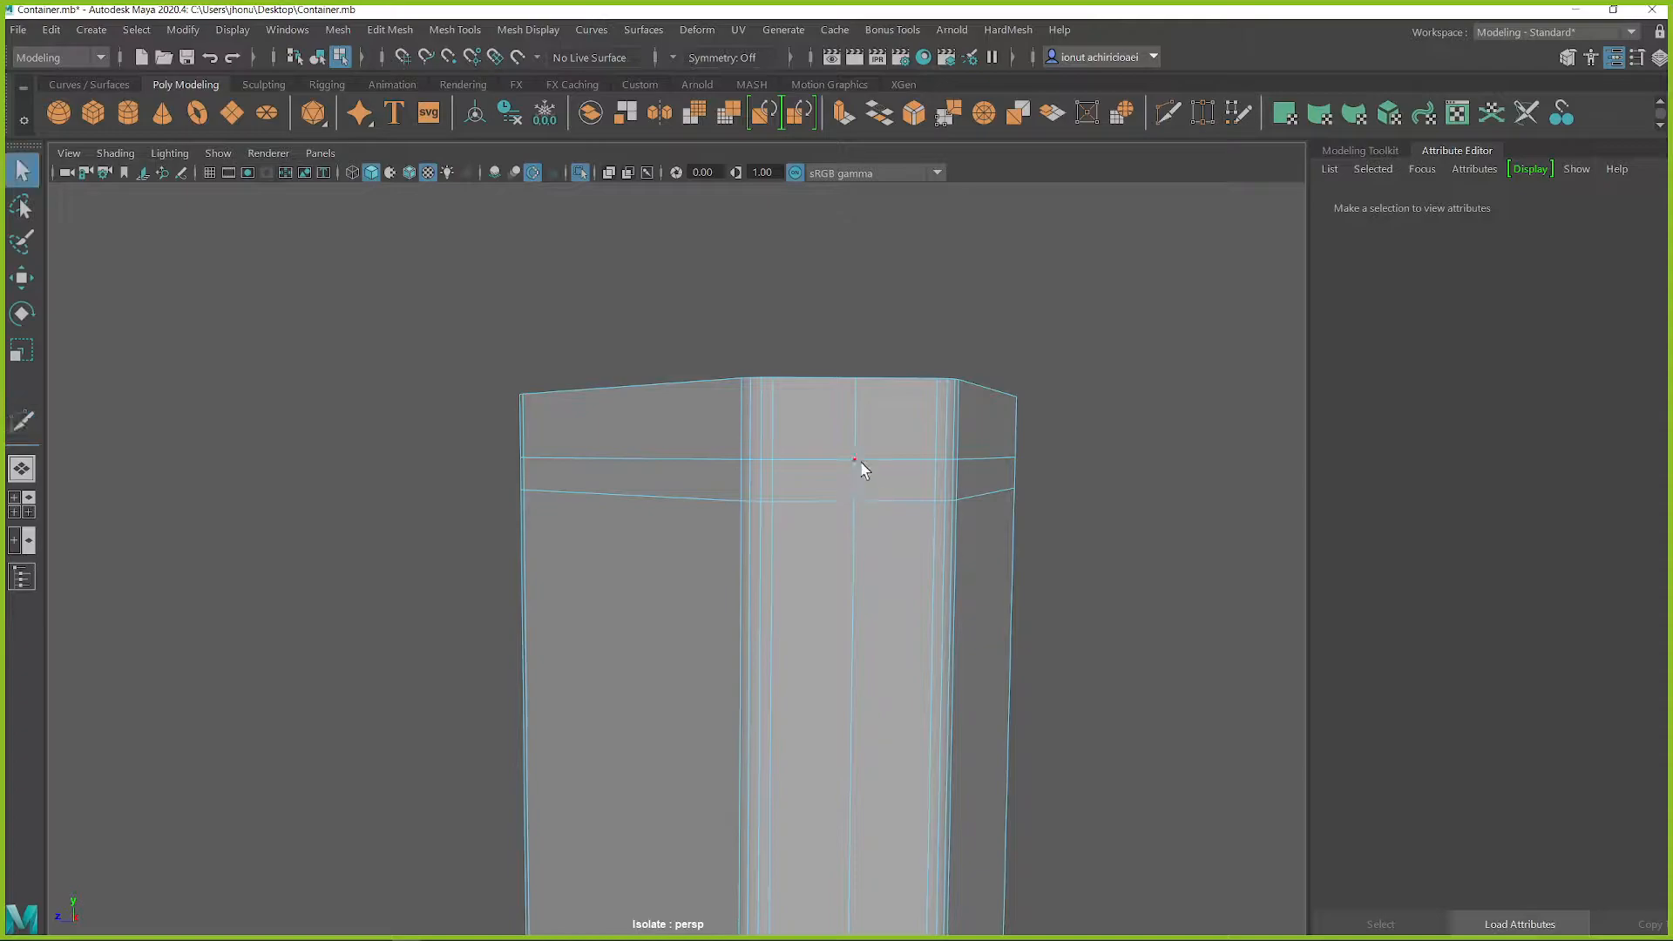
# Try beveling the vertical center loop with a fraction of 0.498 and widening the strip's upper end by scaling its edges
pyautogui.click(858, 447)
pyautogui.keyDown('shift'); pyautogui.moveTo(859, 447); pyautogui.dragTo(882, 471, button='right'); pyautogui.keyUp('shift')
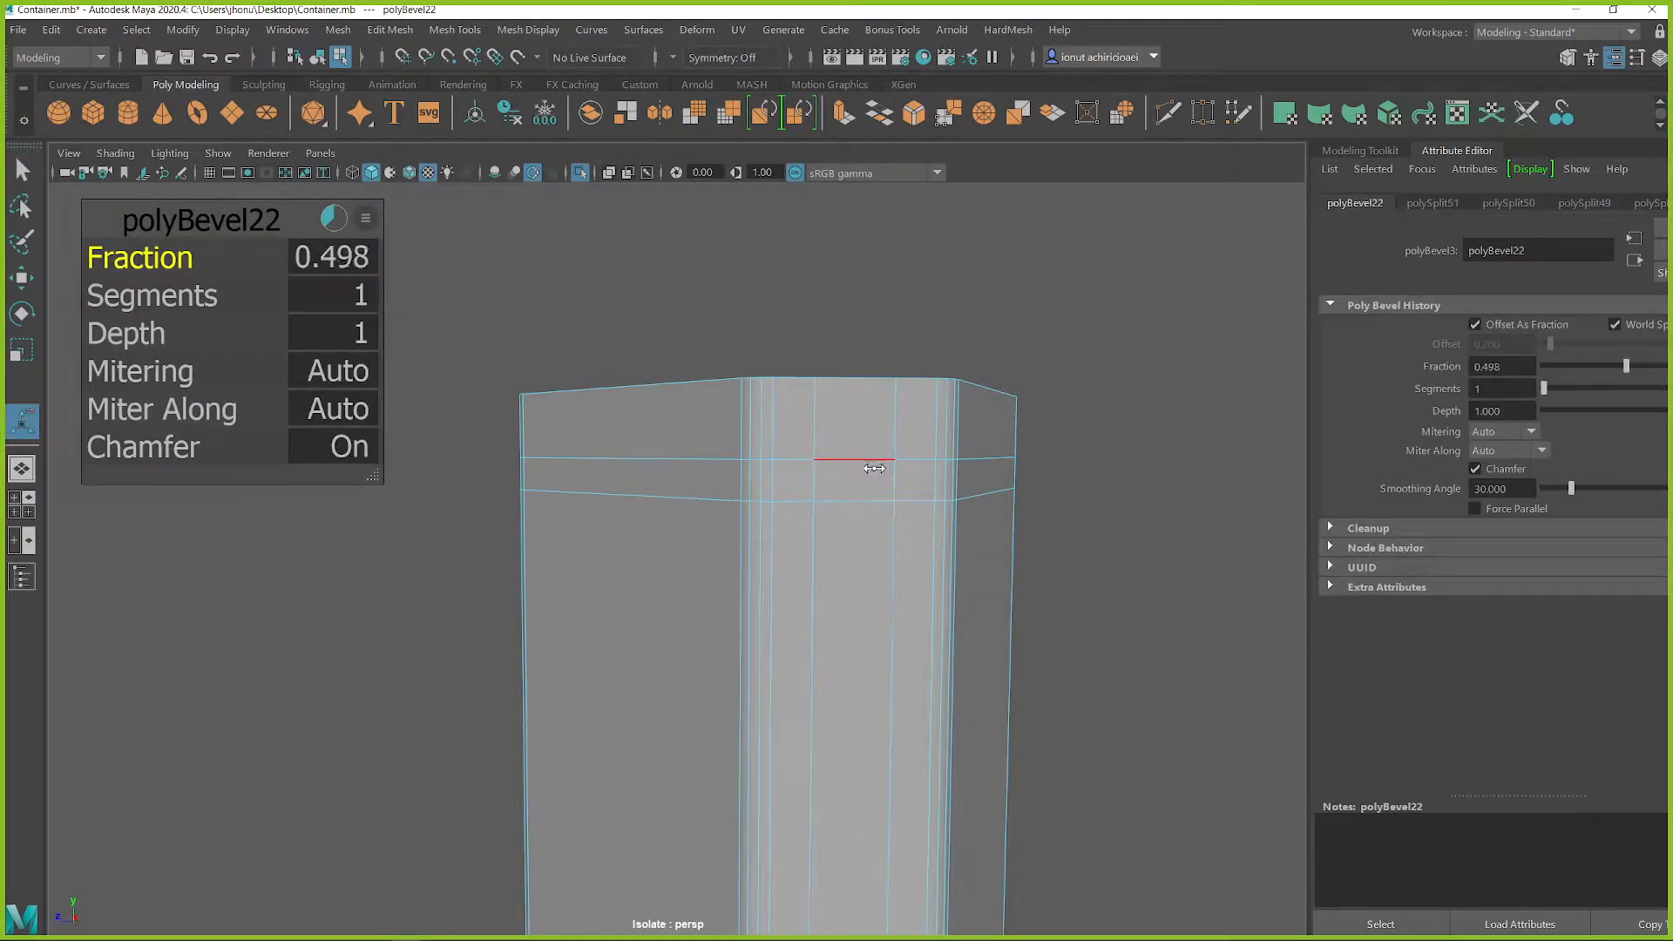
pyautogui.click(868, 460)
pyautogui.press('r')
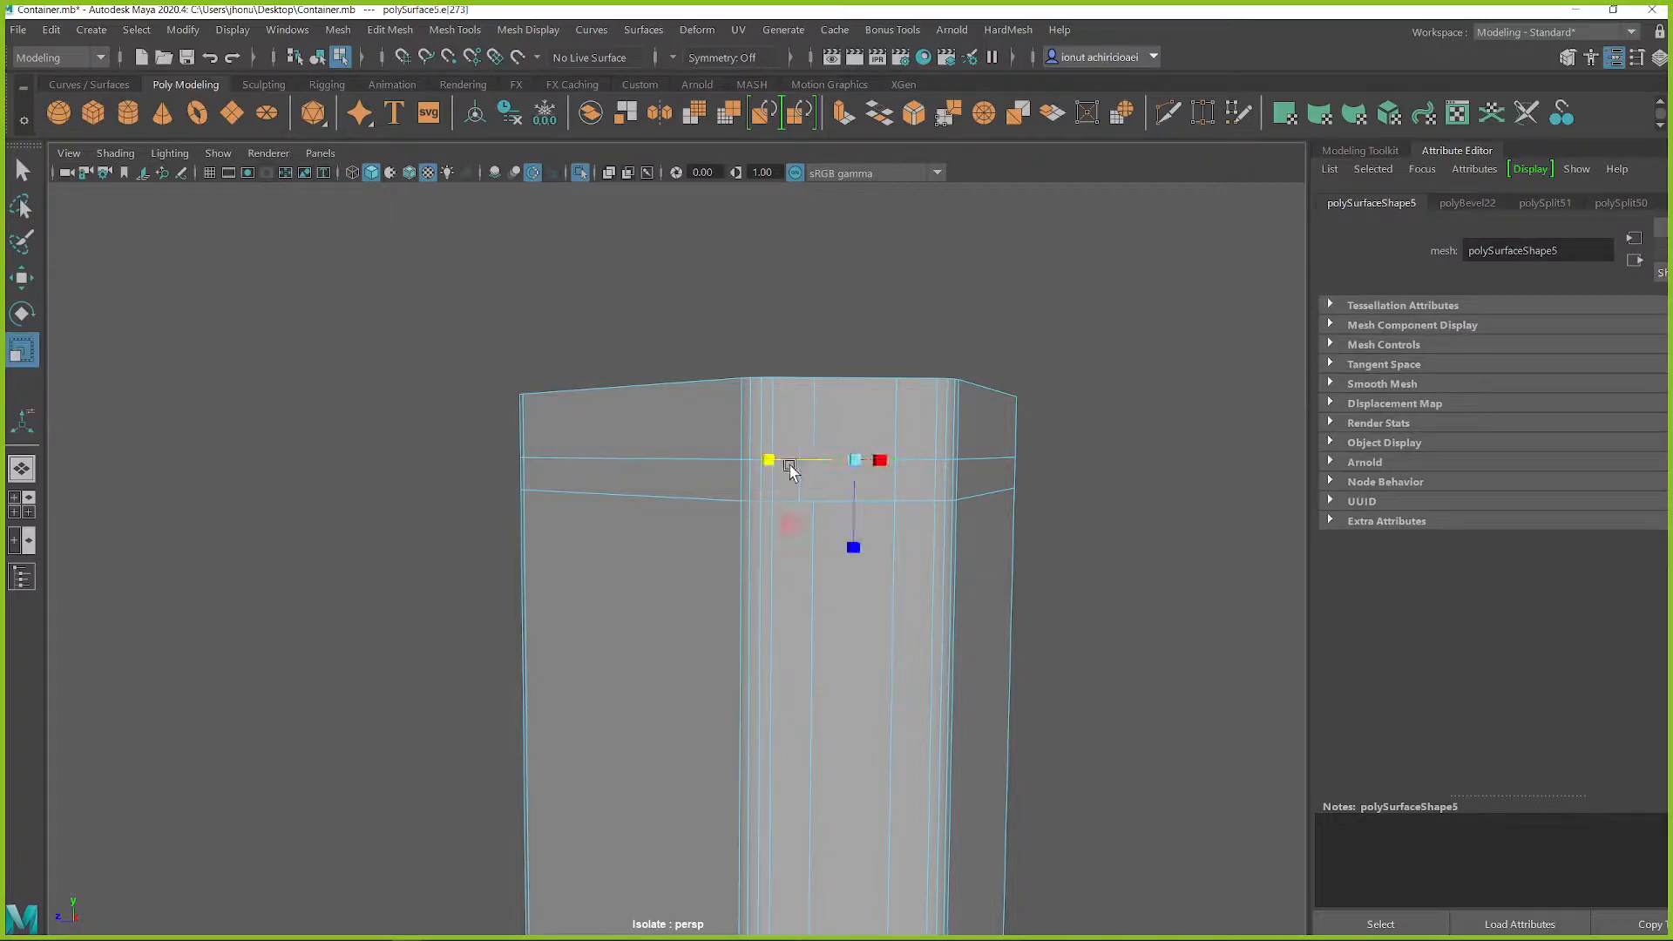
pyautogui.moveTo(811, 468)
pyautogui.keyDown('alt'); pyautogui.mouseDown()
pyautogui.moveTo(875, 479)
pyautogui.moveTo(828, 483)
pyautogui.mouseUp(); pyautogui.keyUp('alt')
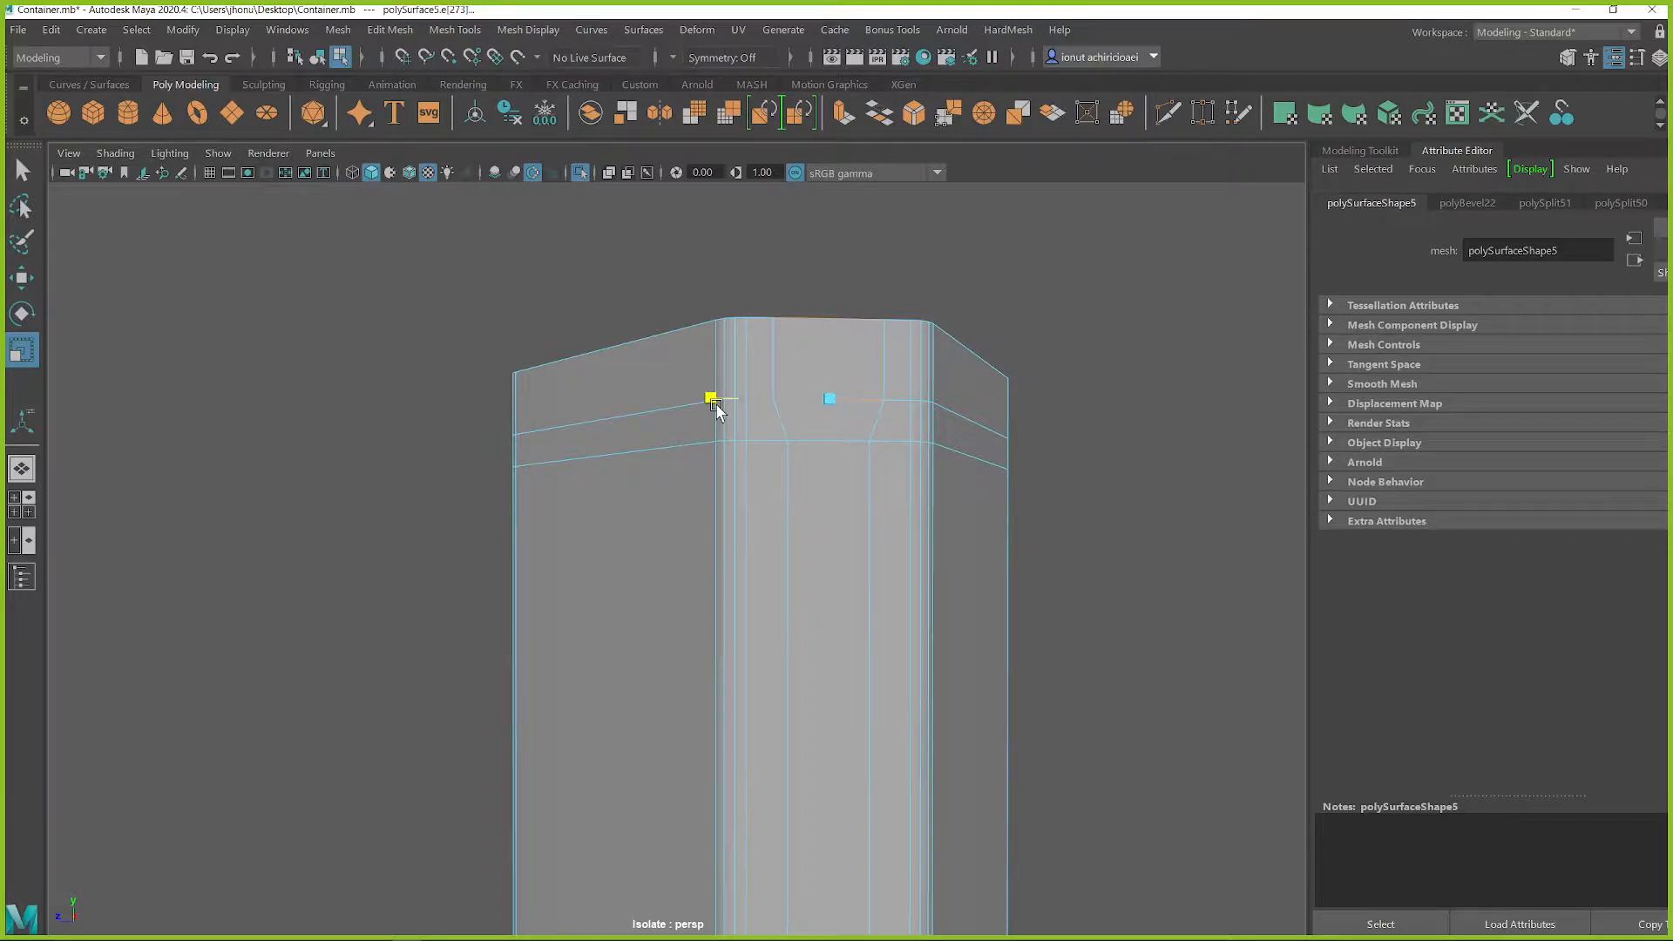
# Insert a vertical edge loop down the middle of each of the tube copy's other two narrow faces
pyautogui.doubleClick(917, 557)
pyautogui.keyDown('alt'); pyautogui.moveTo(926, 566); pyautogui.dragTo(837, 516); pyautogui.keyUp('alt')
pyautogui.keyDown('shift'); pyautogui.rightClick(829, 496); pyautogui.keyUp('shift')
pyautogui.click(723, 492)
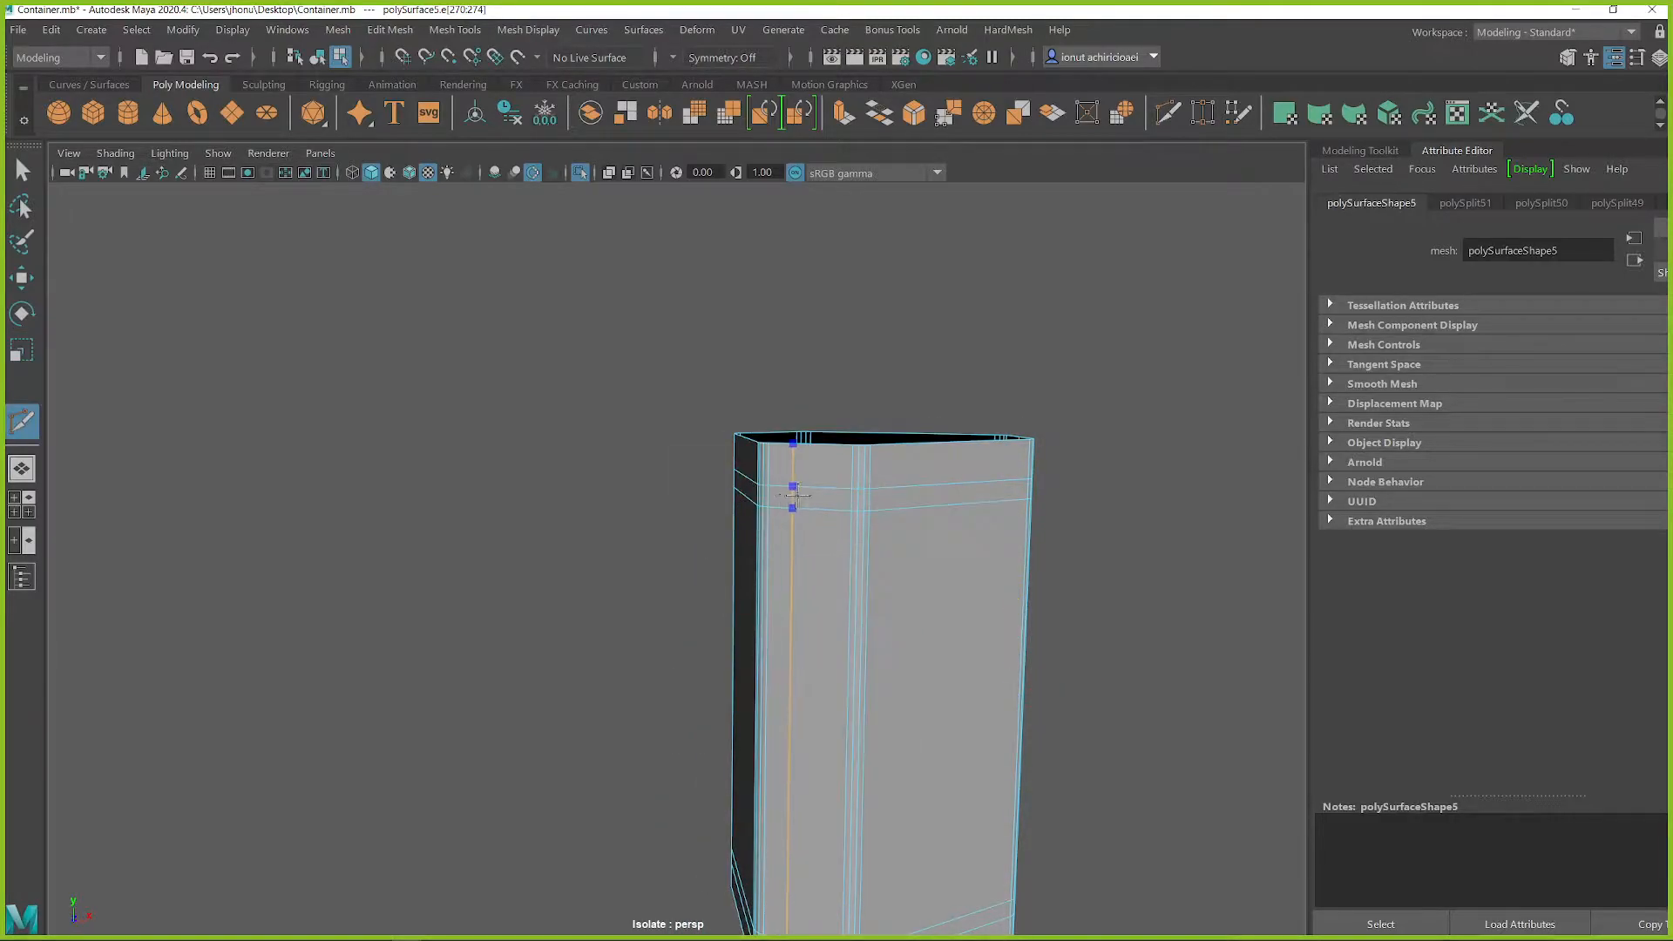
pyautogui.keyDown('alt'); pyautogui.moveTo(802, 518); pyautogui.dragTo(662, 503); pyautogui.keyUp('alt')
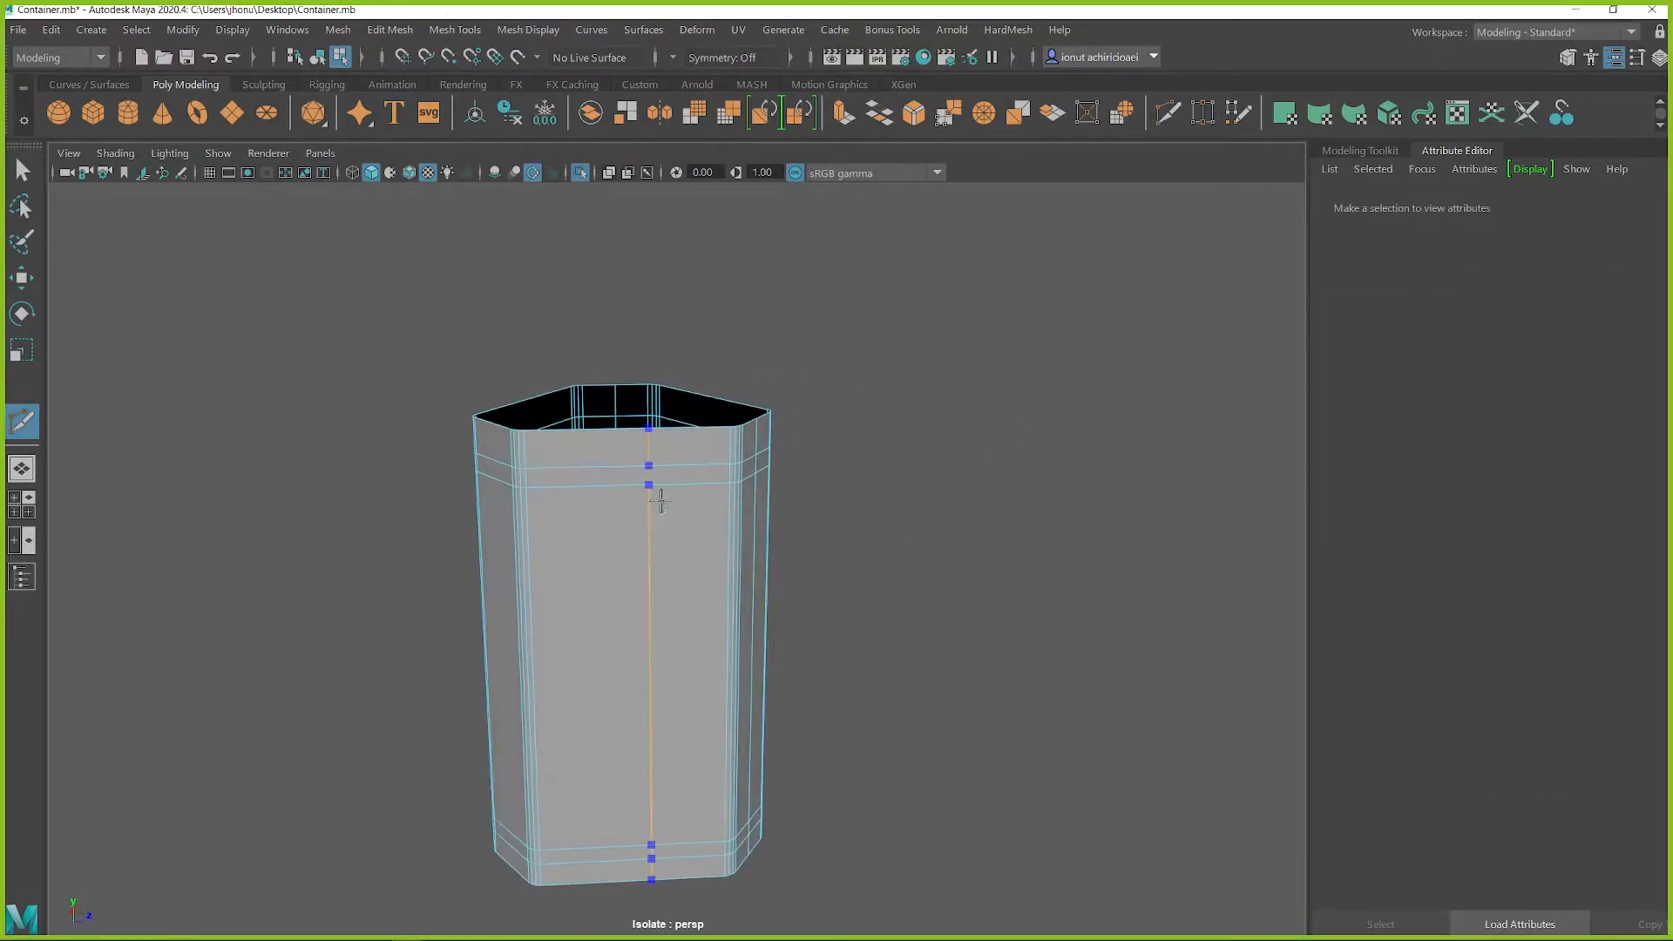
pyautogui.click(506, 484)
pyautogui.keyDown('alt'); pyautogui.moveTo(506, 483); pyautogui.dragTo(636, 467); pyautogui.keyUp('alt')
pyautogui.keyDown('alt'); pyautogui.moveTo(723, 475); pyautogui.dragTo(788, 489); pyautogui.keyUp('alt')
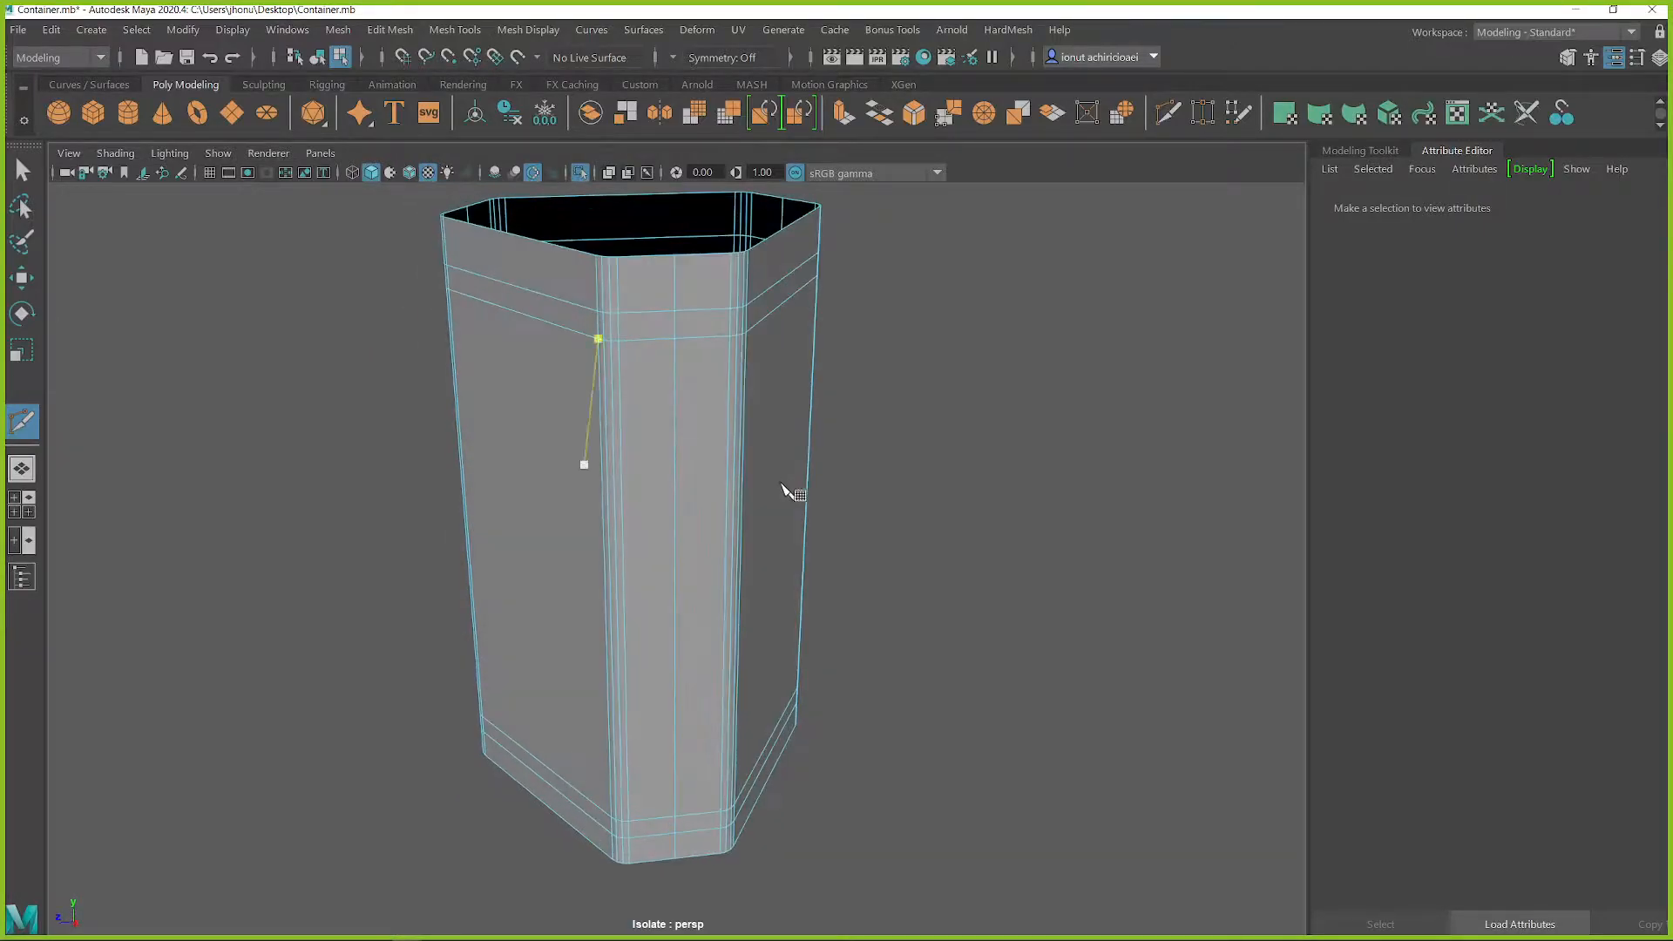
pyautogui.press('q')
pyautogui.moveTo(674, 369); pyautogui.dragTo(671, 328, button='right')
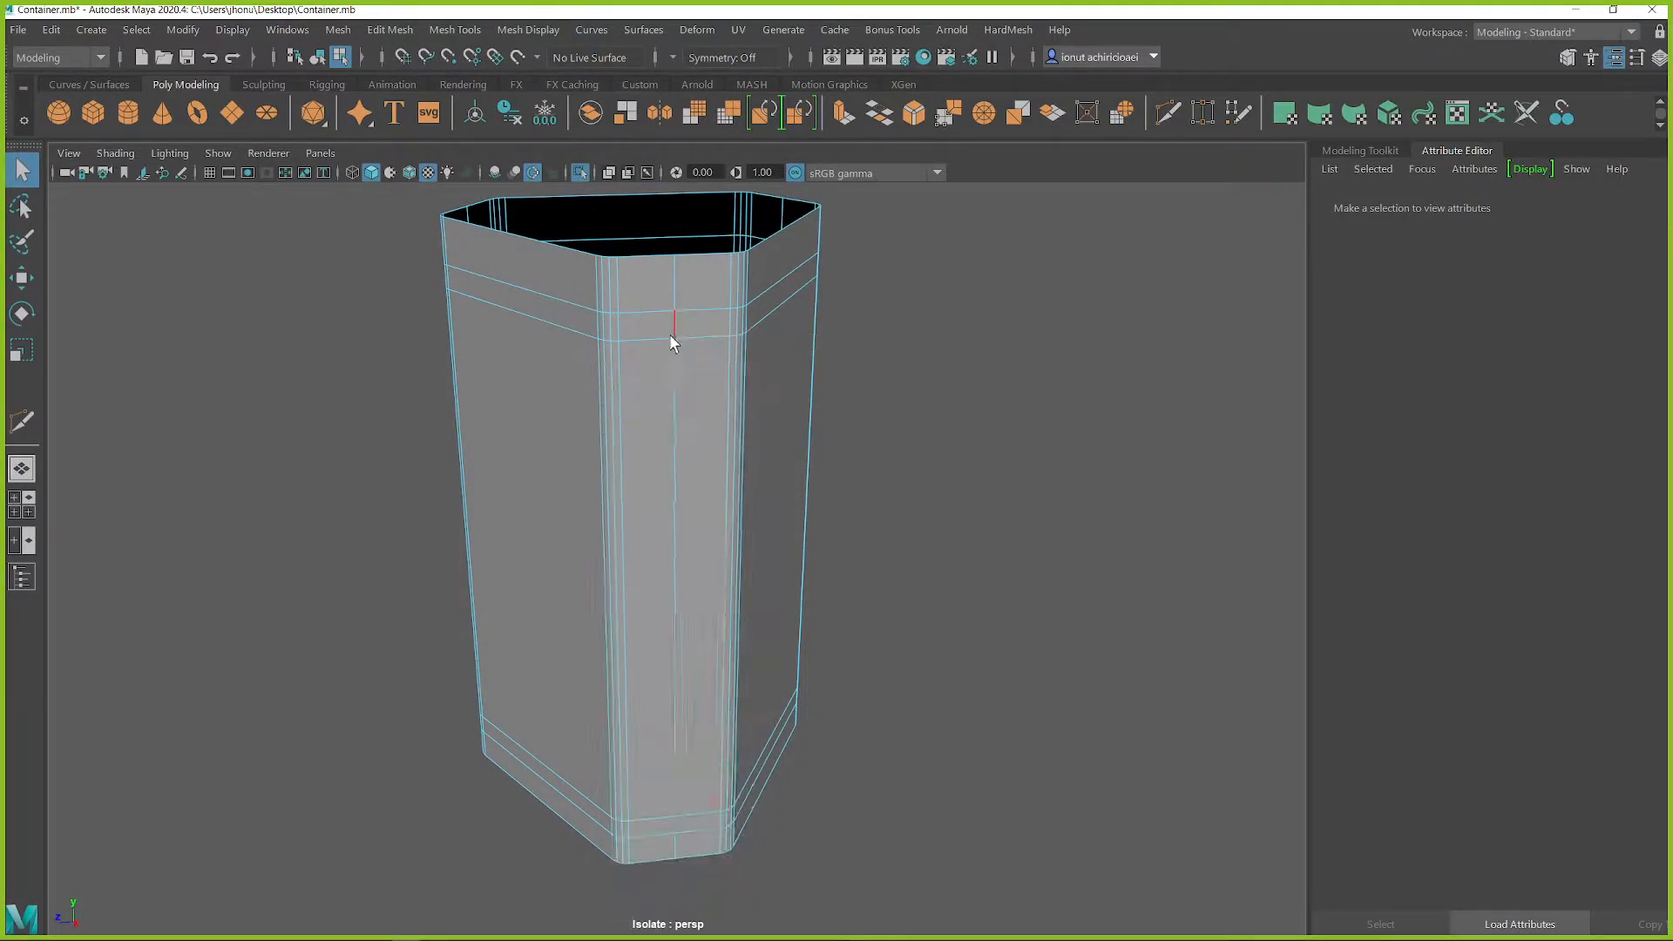
# Bevel the vertical center loops on all three narrow faces to turn each into a wider strip
pyautogui.doubleClick(666, 379)
pyautogui.keyDown('alt'); pyautogui.moveTo(664, 379); pyautogui.dragTo(593, 422); pyautogui.keyUp('alt')
pyautogui.keyDown('shift'); pyautogui.doubleClick(657, 395); pyautogui.keyUp('shift')
pyautogui.keyDown('alt'); pyautogui.moveTo(698, 430); pyautogui.dragTo(589, 462); pyautogui.keyUp('alt')
pyautogui.keyDown('shift'); pyautogui.doubleClick(835, 452); pyautogui.keyUp('shift')
pyautogui.keyDown('alt'); pyautogui.moveTo(835, 452); pyautogui.dragTo(332, 316); pyautogui.keyUp('alt')
pyautogui.keyDown('shift'); pyautogui.rightClick(614, 379); pyautogui.keyUp('shift')
pyautogui.click(667, 381)
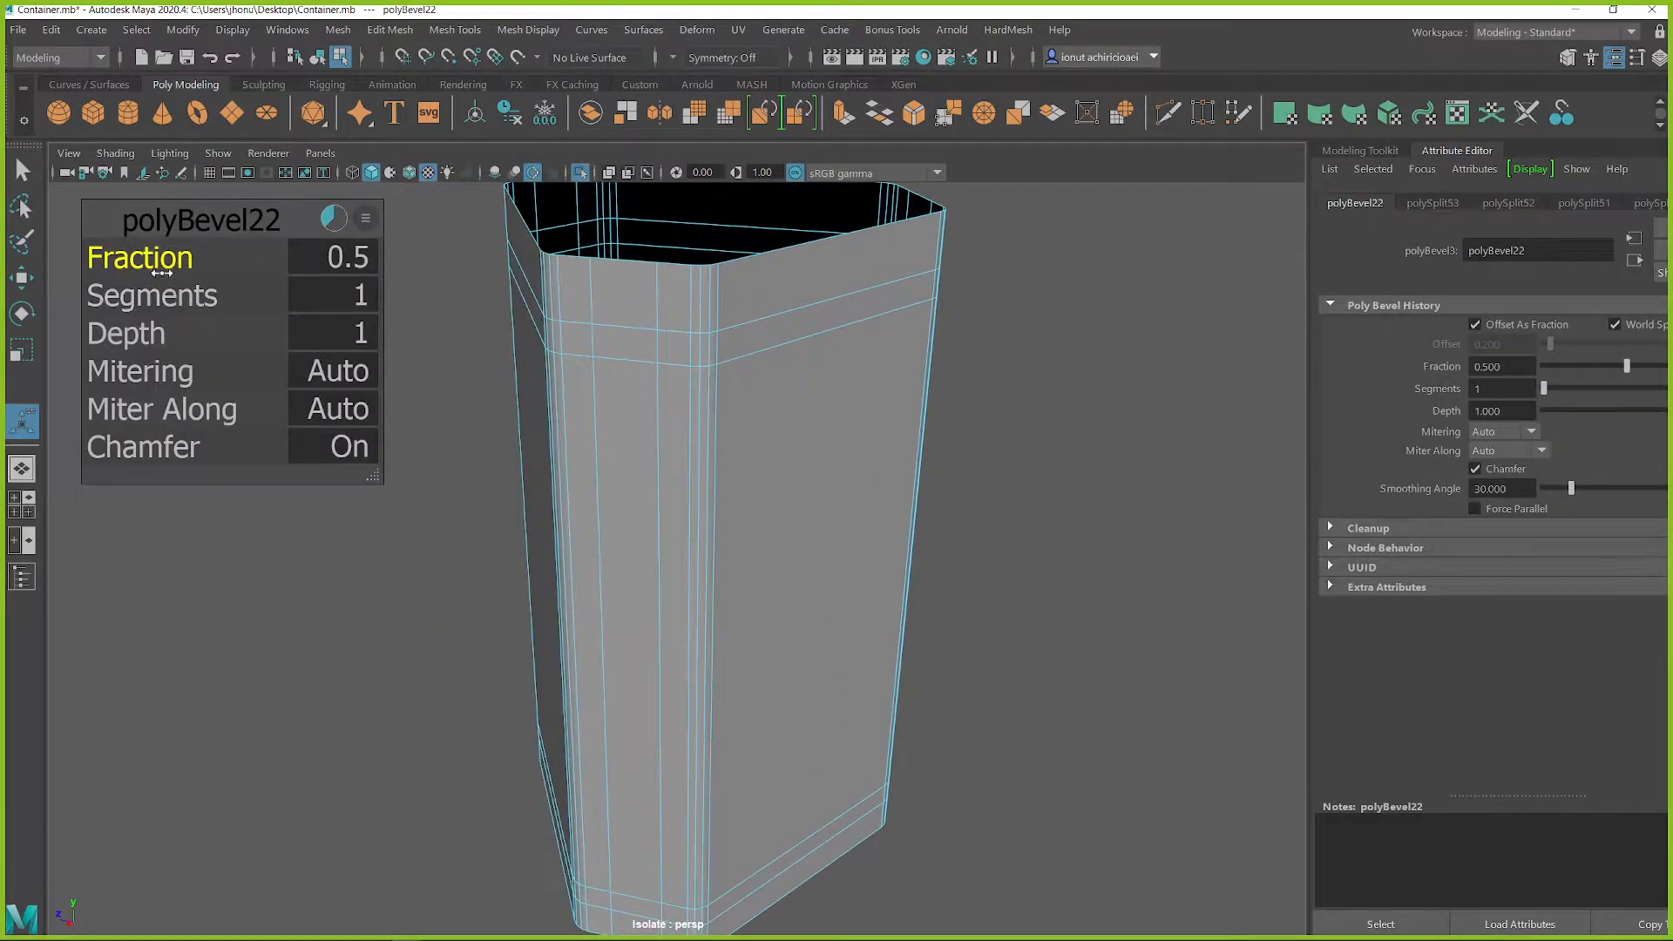
pyautogui.moveTo(551, 375); pyautogui.dragTo(622, 386, button='middle')
# Widen the upper end of the first narrow face's strip by scaling its upper edges along the face
pyautogui.click(627, 329)
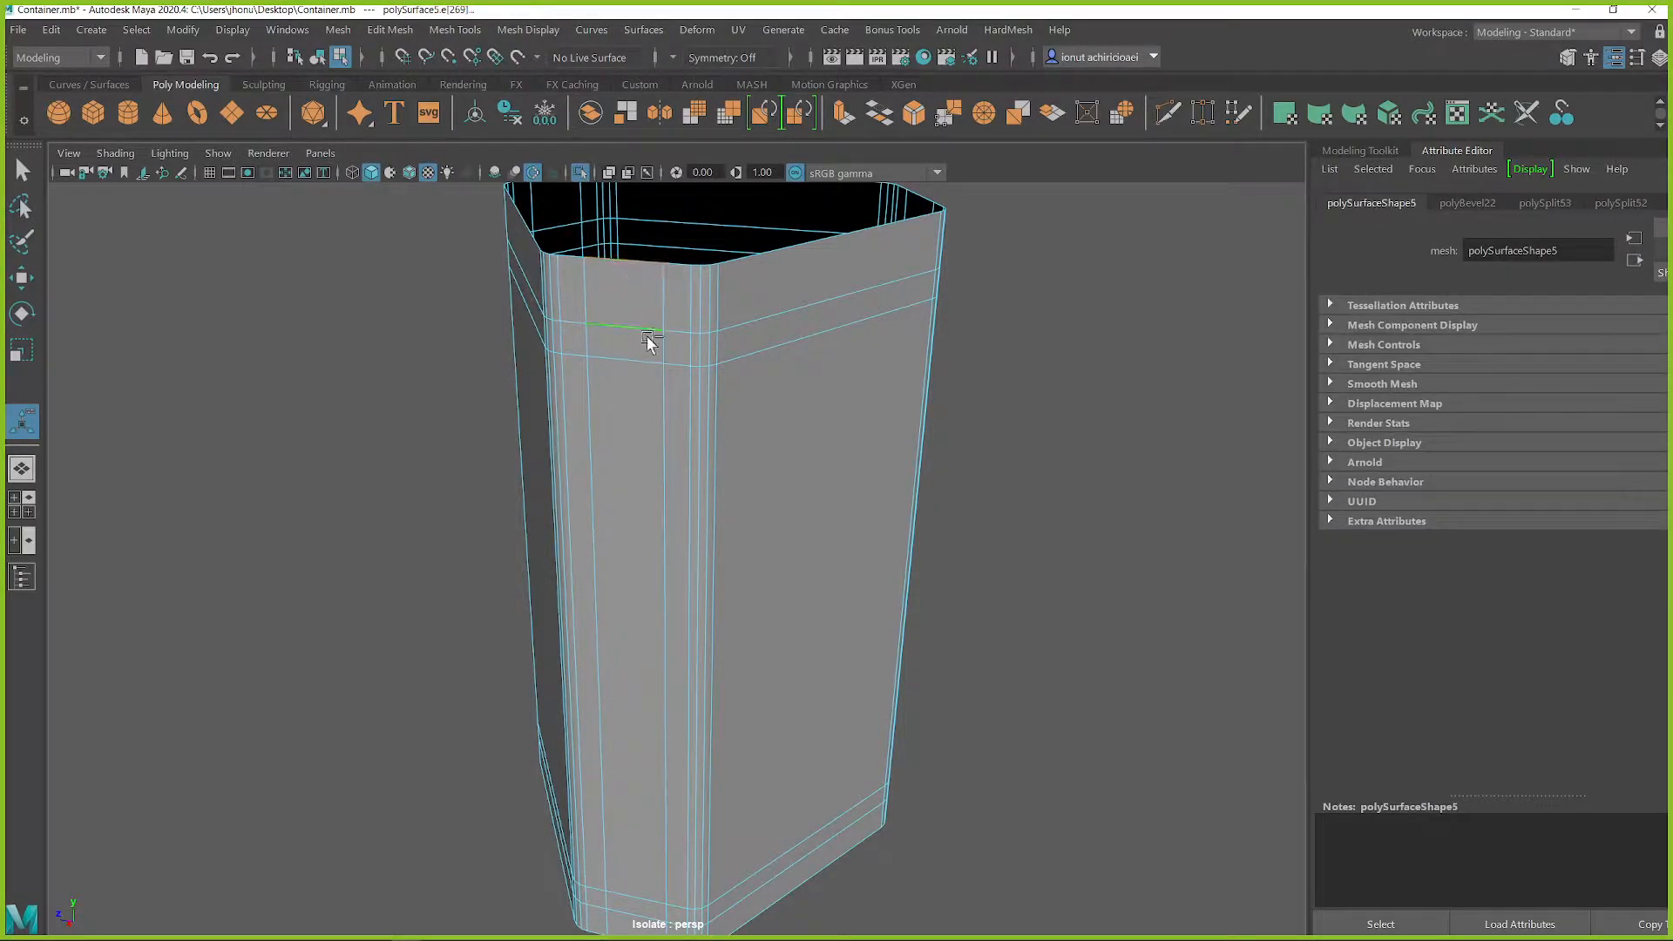
pyautogui.keyDown('alt'); pyautogui.moveTo(639, 312); pyautogui.dragTo(691, 369); pyautogui.keyUp('alt')
pyautogui.keyDown('alt'); pyautogui.moveTo(775, 294); pyautogui.dragTo(765, 281); pyautogui.keyUp('alt')
pyautogui.press('r')
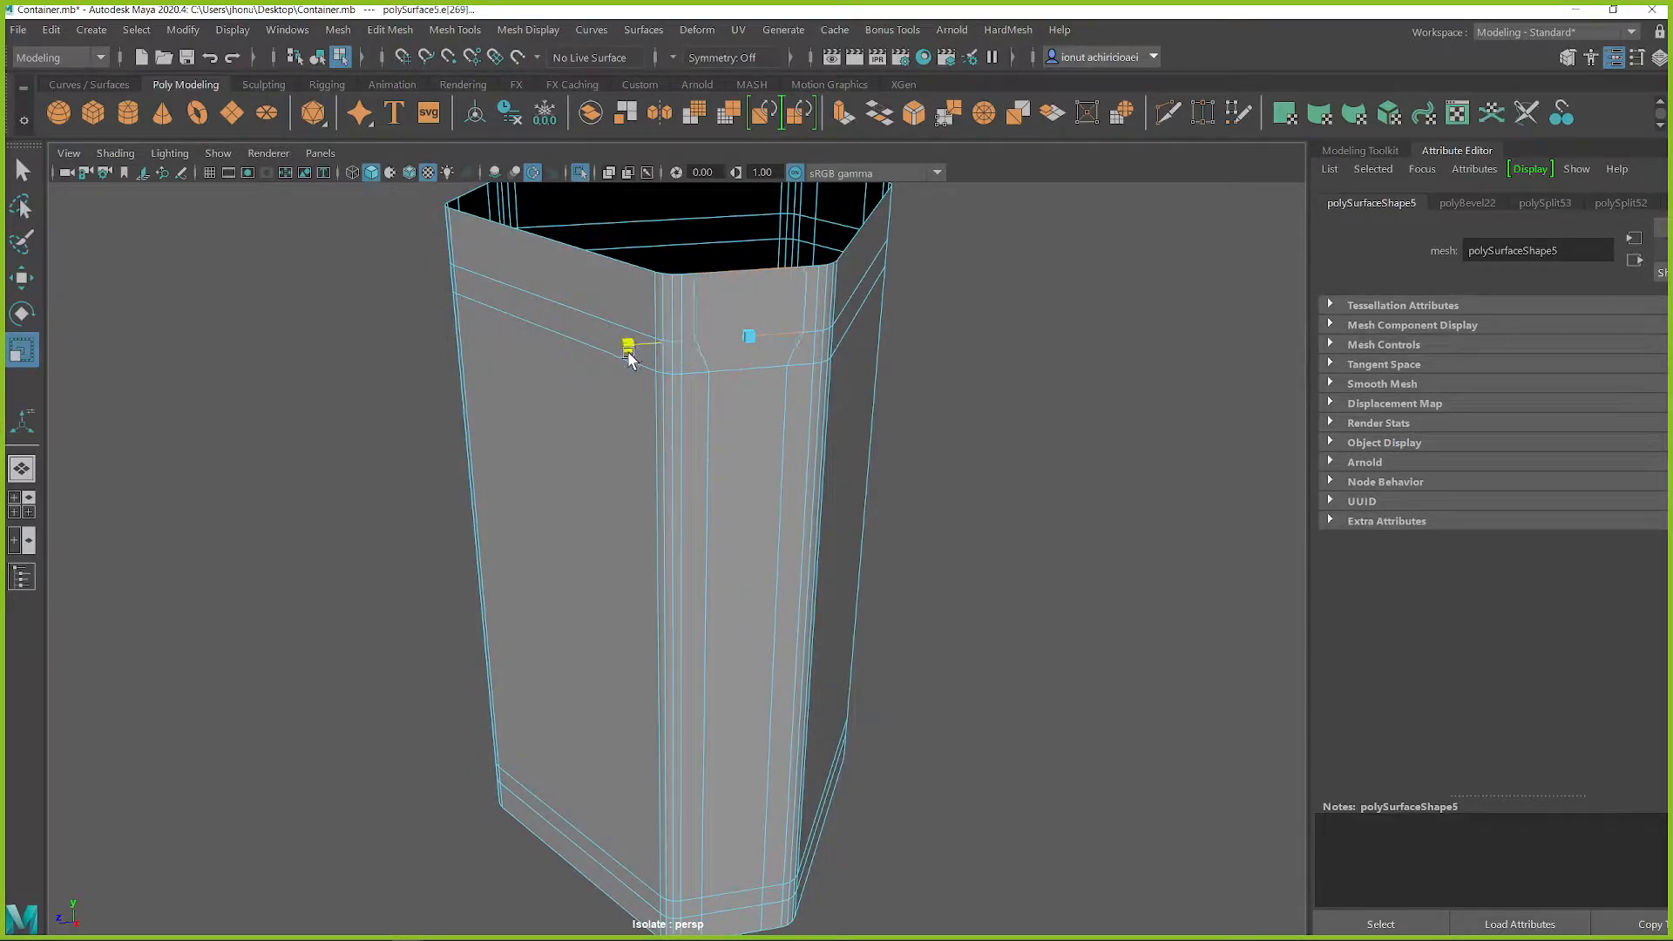
pyautogui.press('q')
pyautogui.moveTo(680, 353); pyautogui.dragTo(720, 396, button='right')
pyautogui.click(722, 357)
pyautogui.keyDown('shift'); pyautogui.click(740, 433); pyautogui.keyUp('shift')
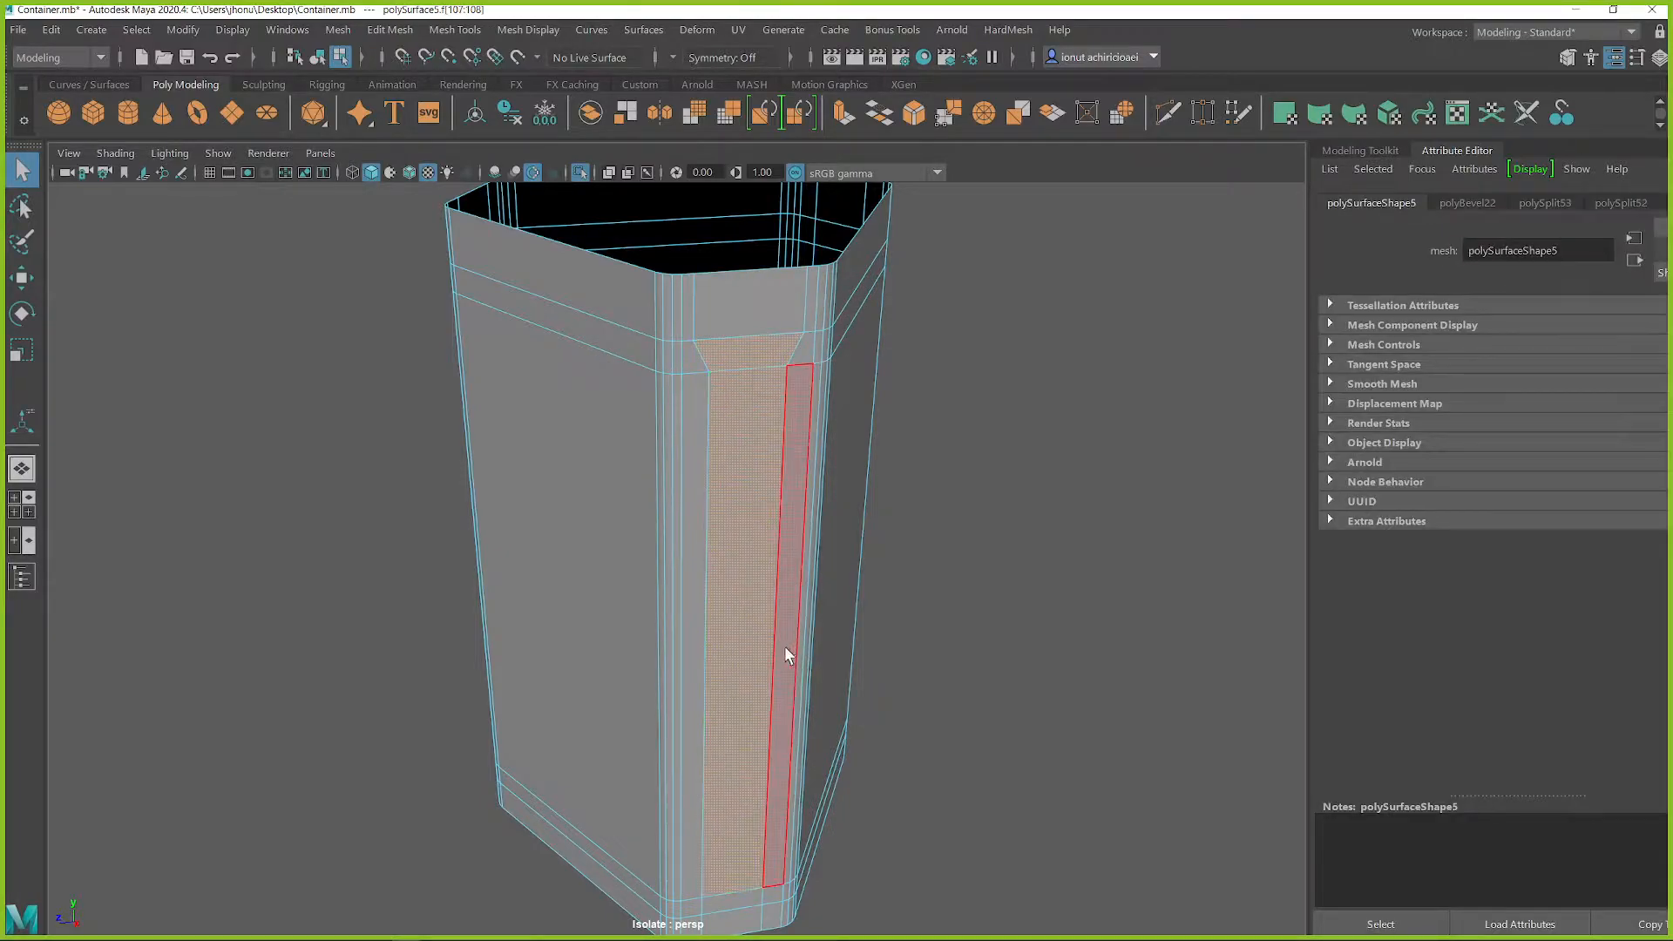
pyautogui.press('f')
pyautogui.keyDown('alt'); pyautogui.moveTo(739, 319); pyautogui.dragTo(795, 422); pyautogui.keyUp('alt')
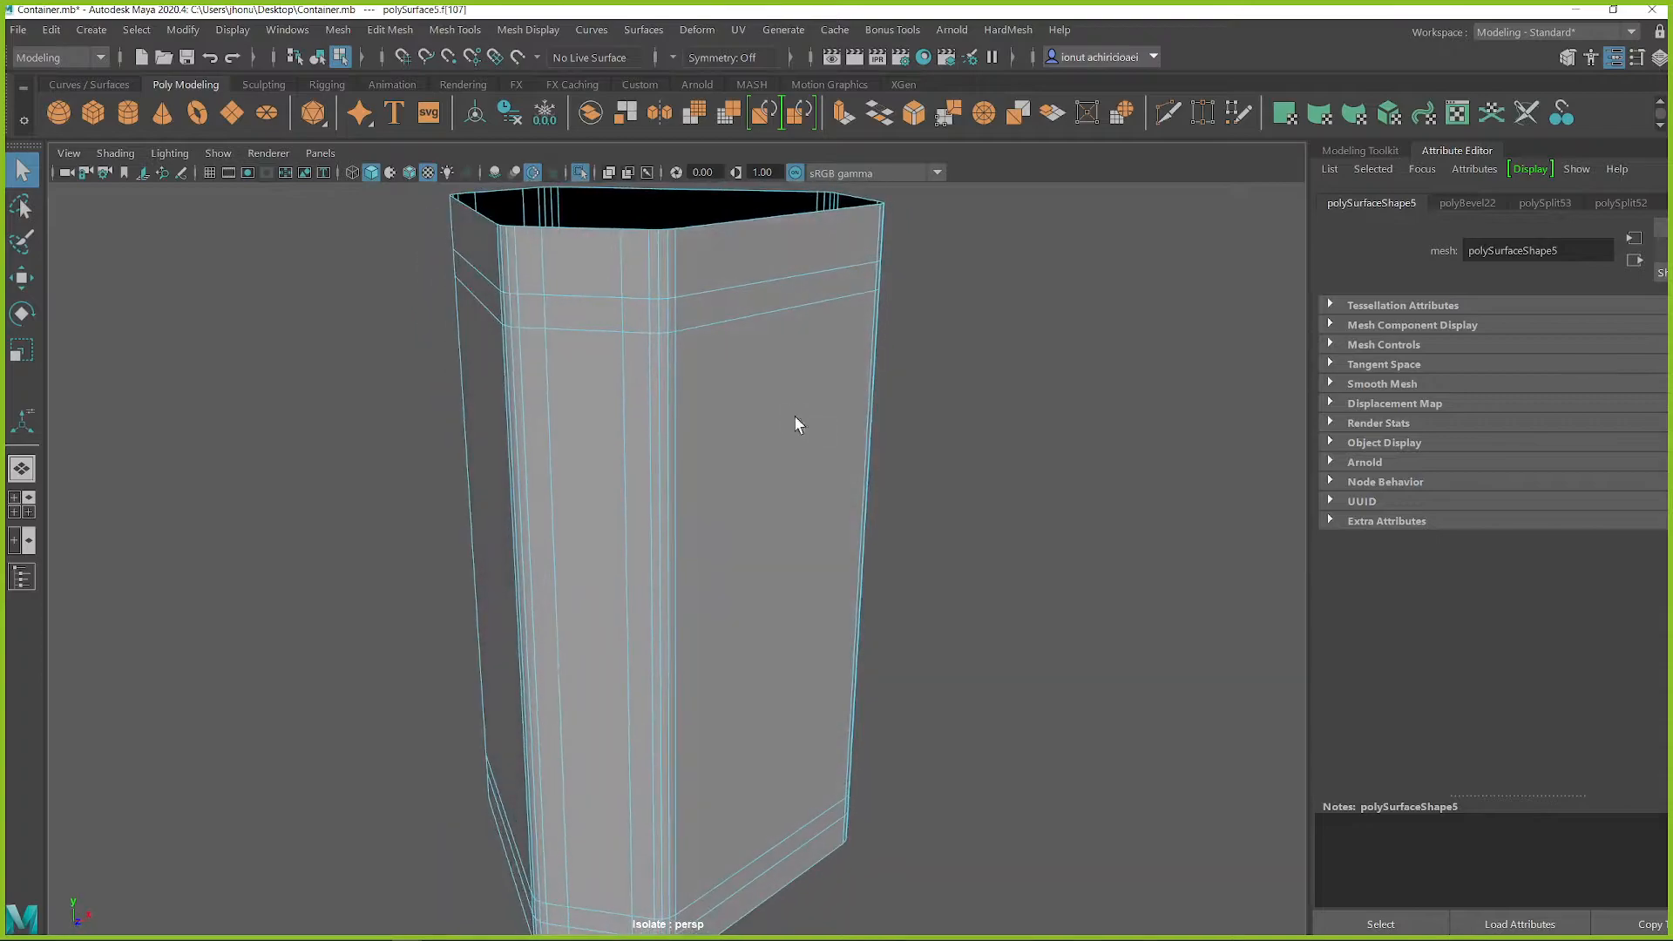
# Widen the upper ends of the strips on the other narrow faces by scaling their upper edges along each face
pyautogui.keyDown('alt'); pyautogui.moveTo(579, 430); pyautogui.dragTo(741, 362); pyautogui.keyUp('alt')
pyautogui.click(840, 391)
pyautogui.moveTo(758, 279); pyautogui.dragTo(757, 264, button='right')
pyautogui.keyDown('alt'); pyautogui.moveTo(919, 354); pyautogui.dragTo(825, 359); pyautogui.keyUp('alt')
pyautogui.keyDown('alt'); pyautogui.moveTo(893, 402); pyautogui.dragTo(695, 423); pyautogui.keyUp('alt')
pyautogui.doubleClick(695, 423)
pyautogui.press('r')
pyautogui.keyDown('alt'); pyautogui.moveTo(568, 423); pyautogui.dragTo(482, 420); pyautogui.keyUp('alt')
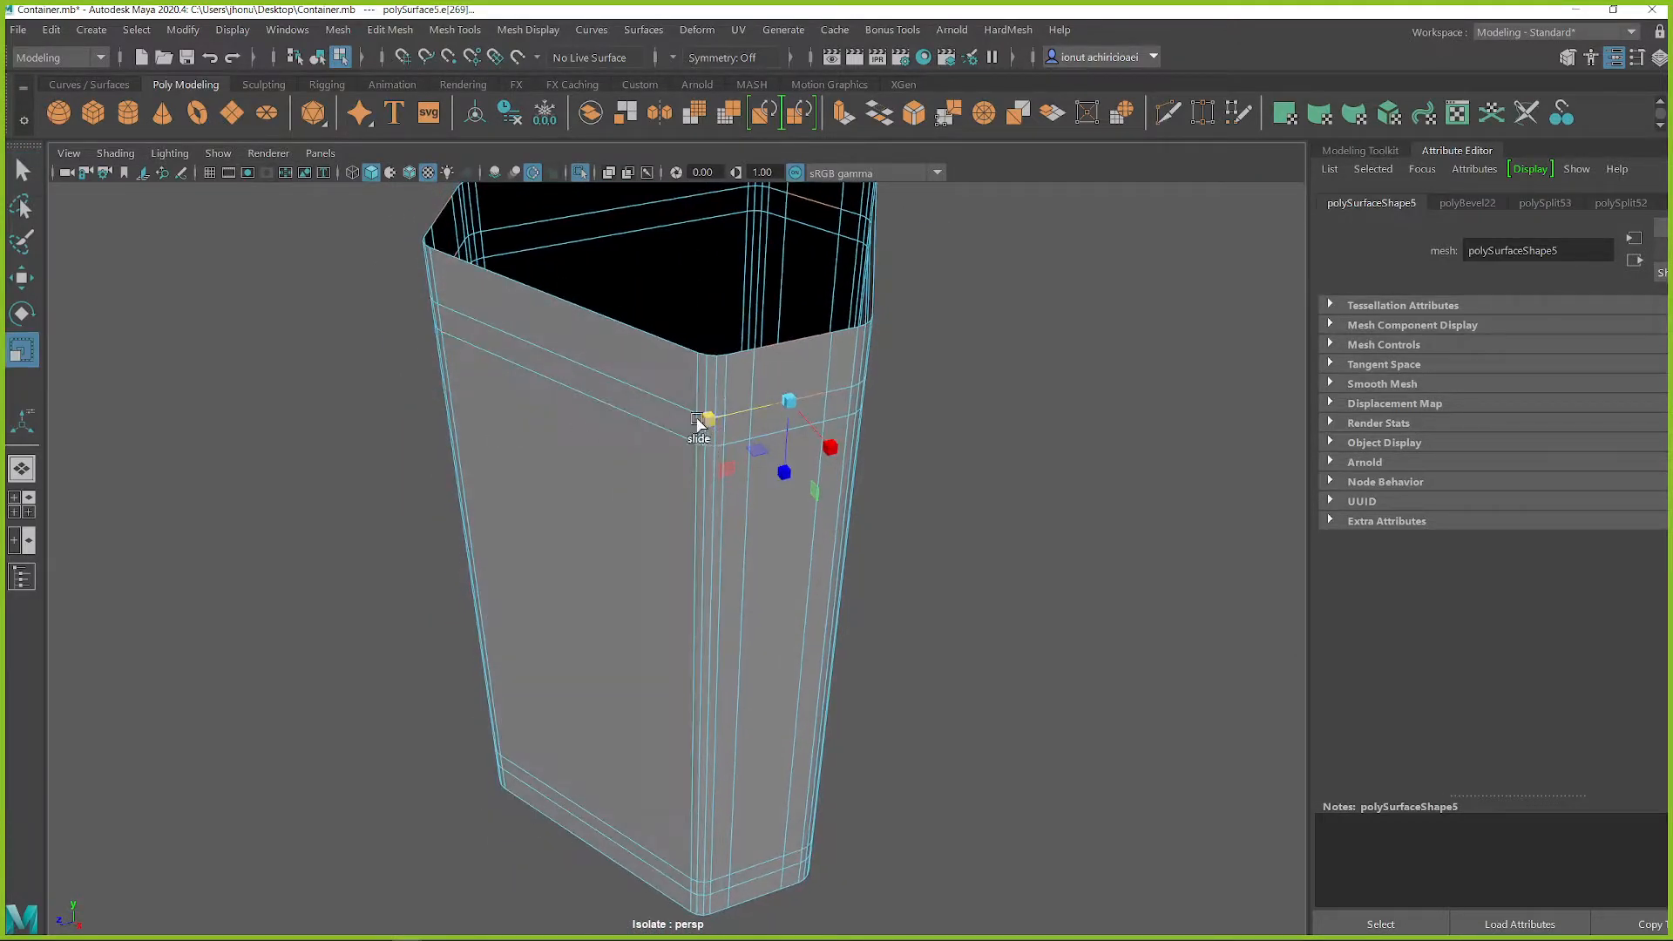
pyautogui.press('r')
pyautogui.click(694, 414)
pyautogui.moveTo(592, 392); pyautogui.dragTo(475, 371)
pyautogui.moveTo(700, 272); pyautogui.dragTo(832, 325)
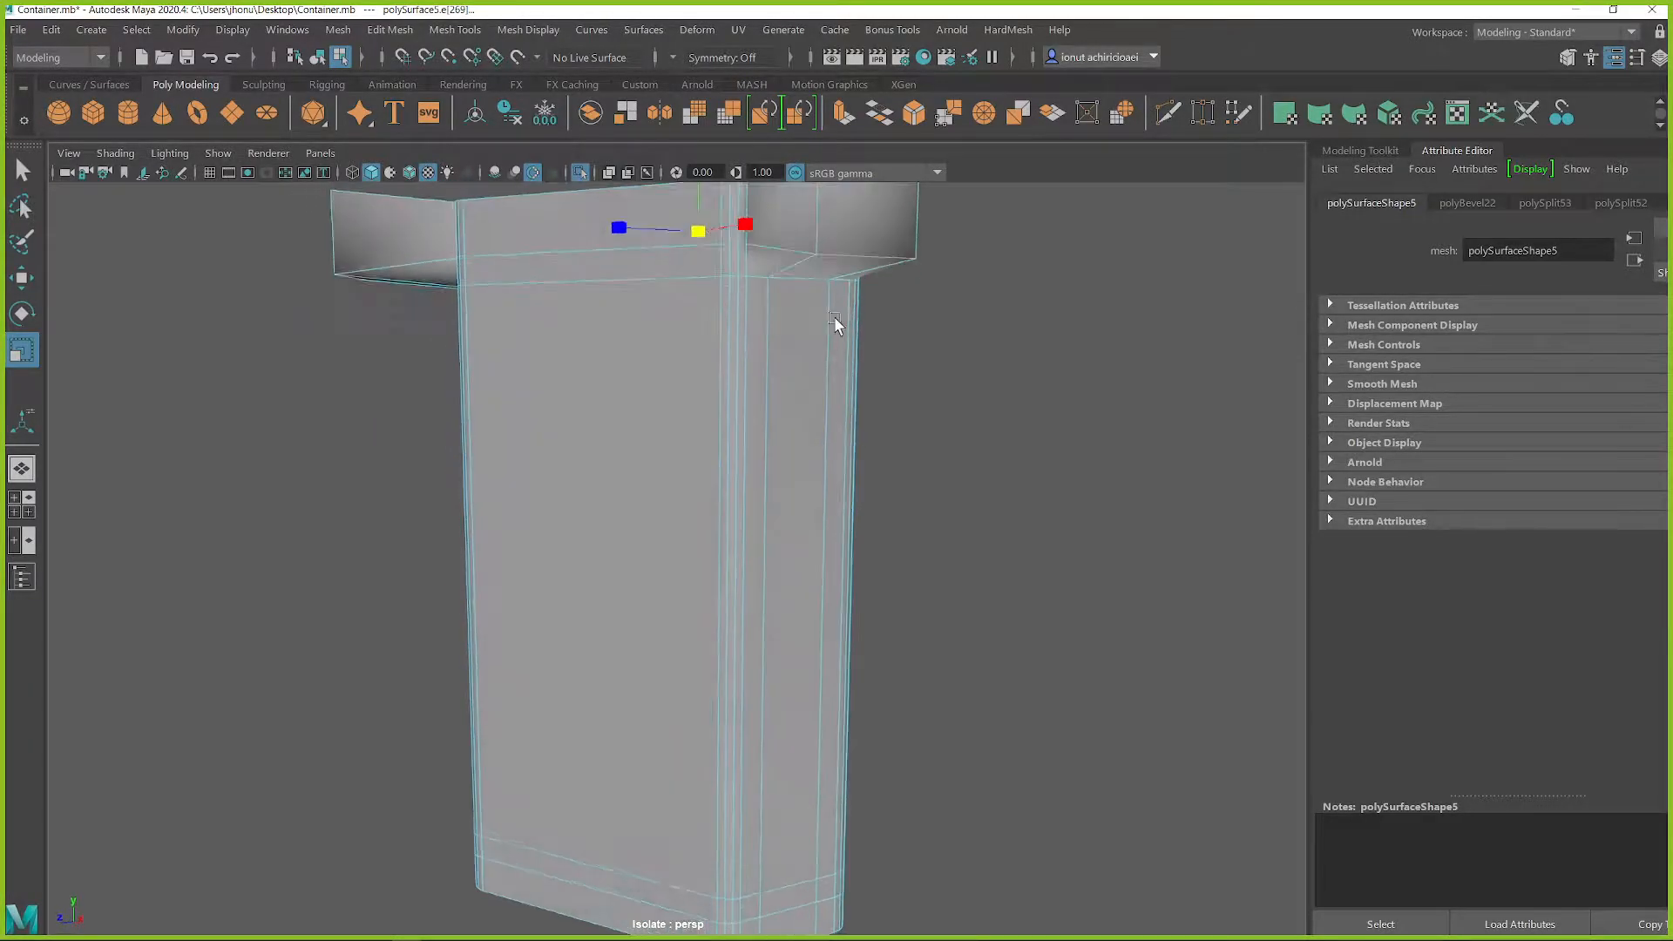
pyautogui.scroll(-5, 720, 406)
pyautogui.keyDown('alt'); pyautogui.moveTo(720, 406); pyautogui.dragTo(667, 440); pyautogui.keyUp('alt')
pyautogui.scroll(5, 667, 440)
pyautogui.moveTo(683, 336); pyautogui.dragTo(553, 351)
pyautogui.keyDown('alt'); pyautogui.moveTo(702, 349); pyautogui.dragTo(543, 328); pyautogui.keyUp('alt')
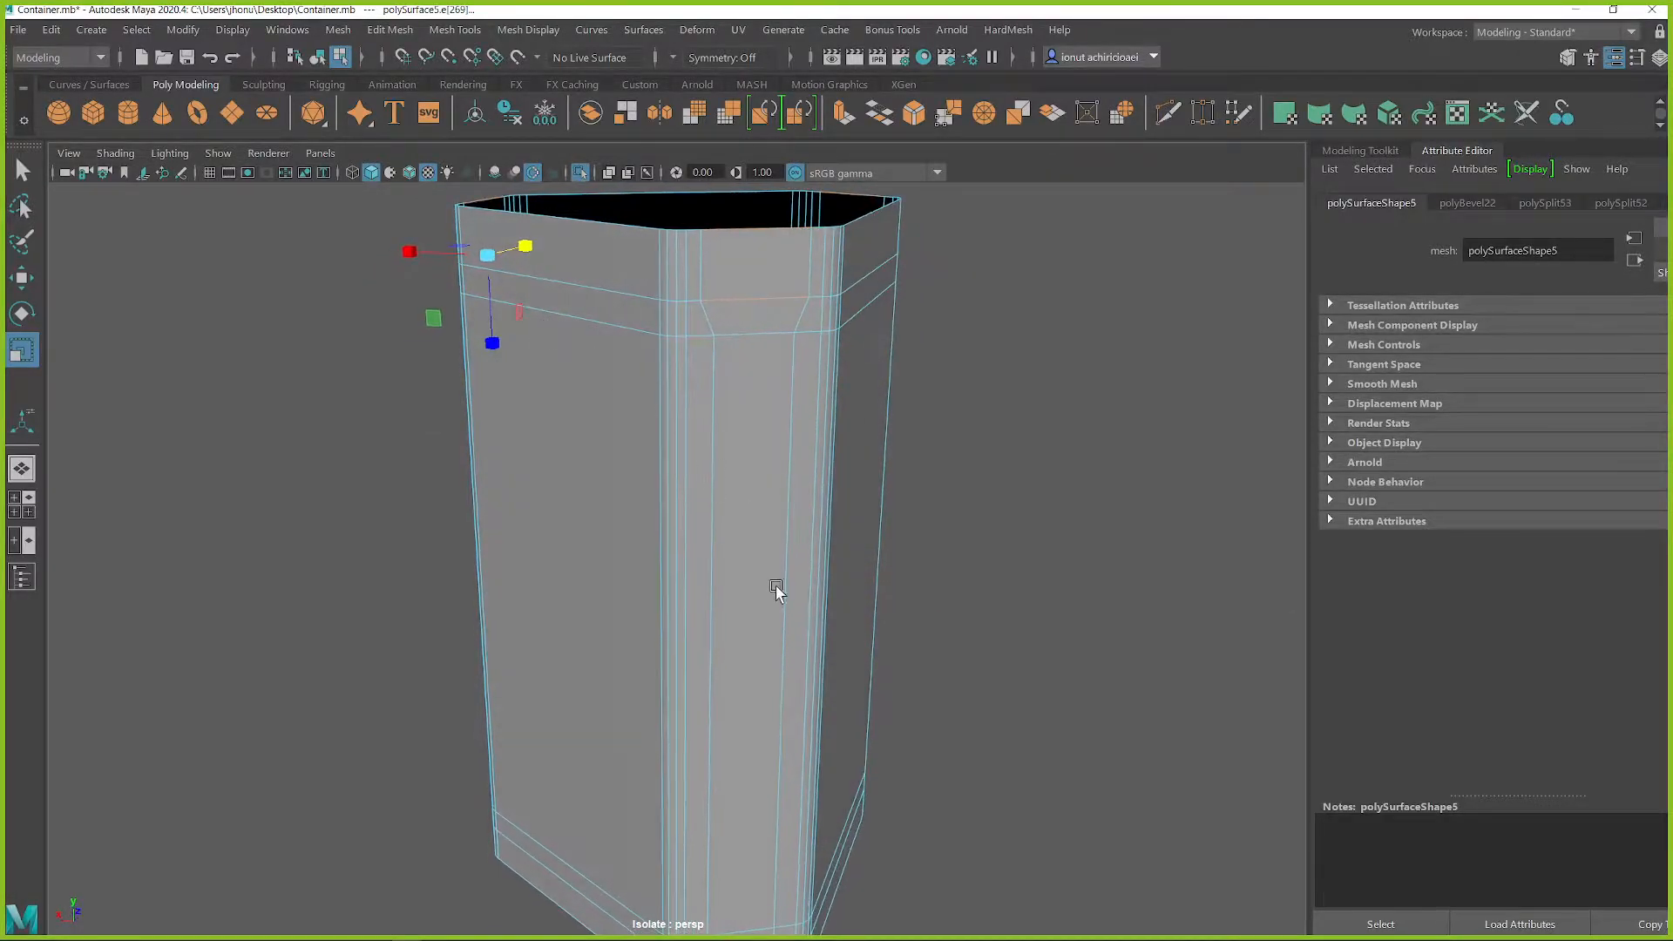
# Flare the lower ends of the strips on the narrow faces by scaling their lower edges along each face
pyautogui.keyDown('alt'); pyautogui.moveTo(775, 591); pyautogui.dragTo(788, 390, button='middle'); pyautogui.keyUp('alt')
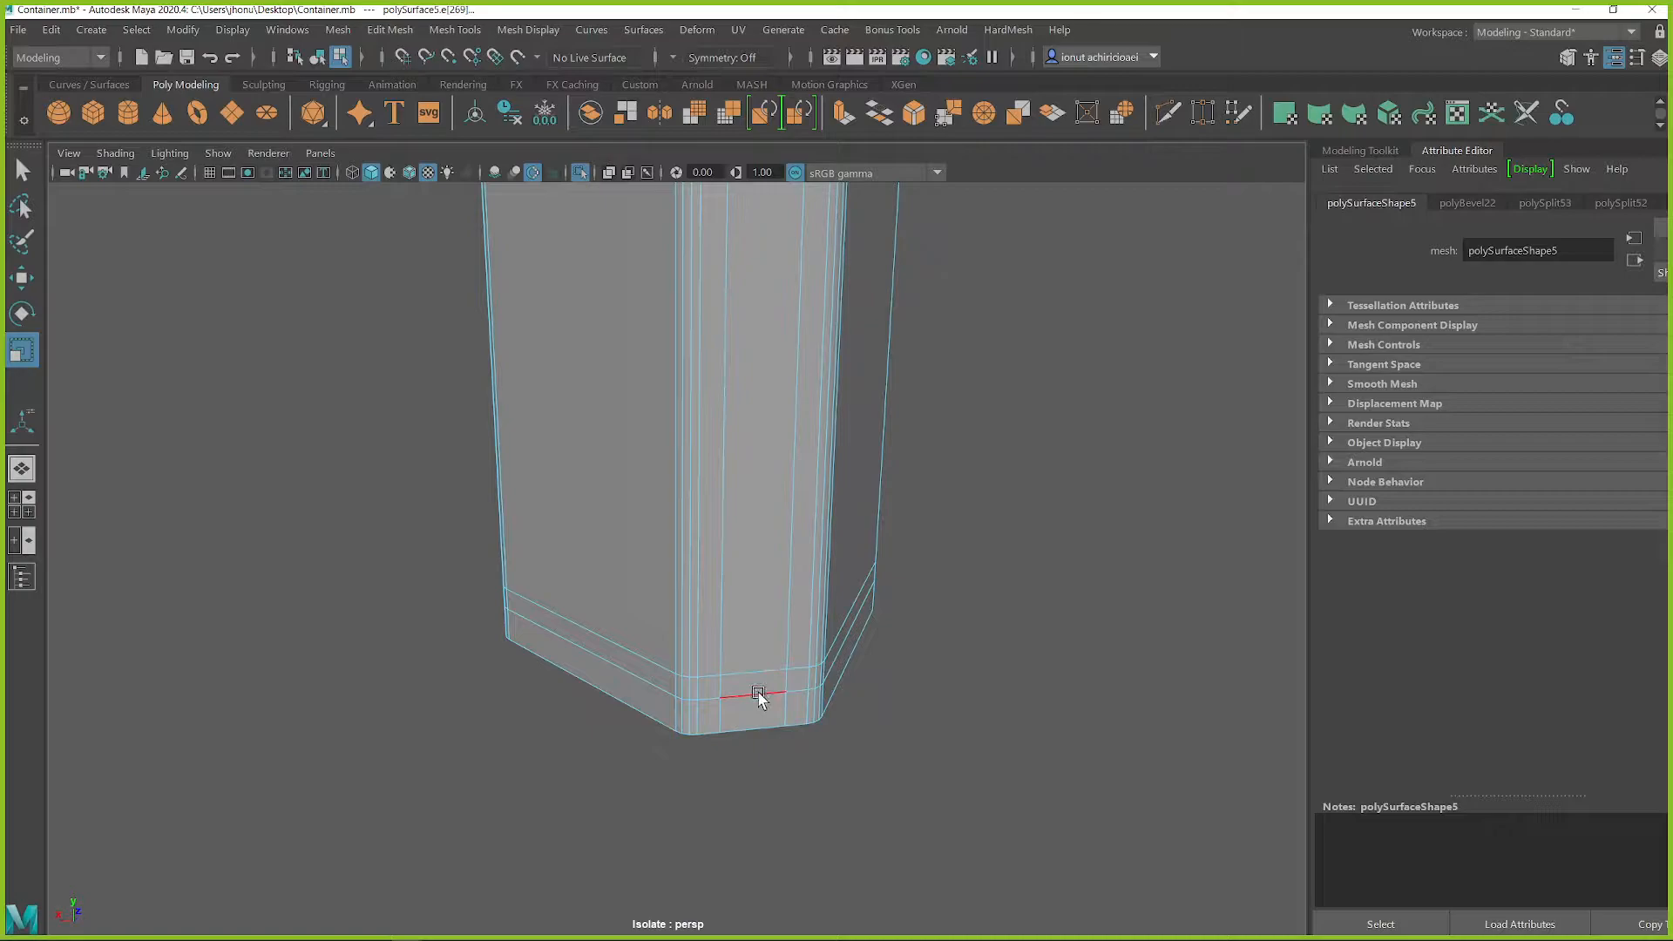
pyautogui.press('q')
pyautogui.keyDown('alt'); pyautogui.moveTo(823, 729); pyautogui.dragTo(751, 695); pyautogui.keyUp('alt')
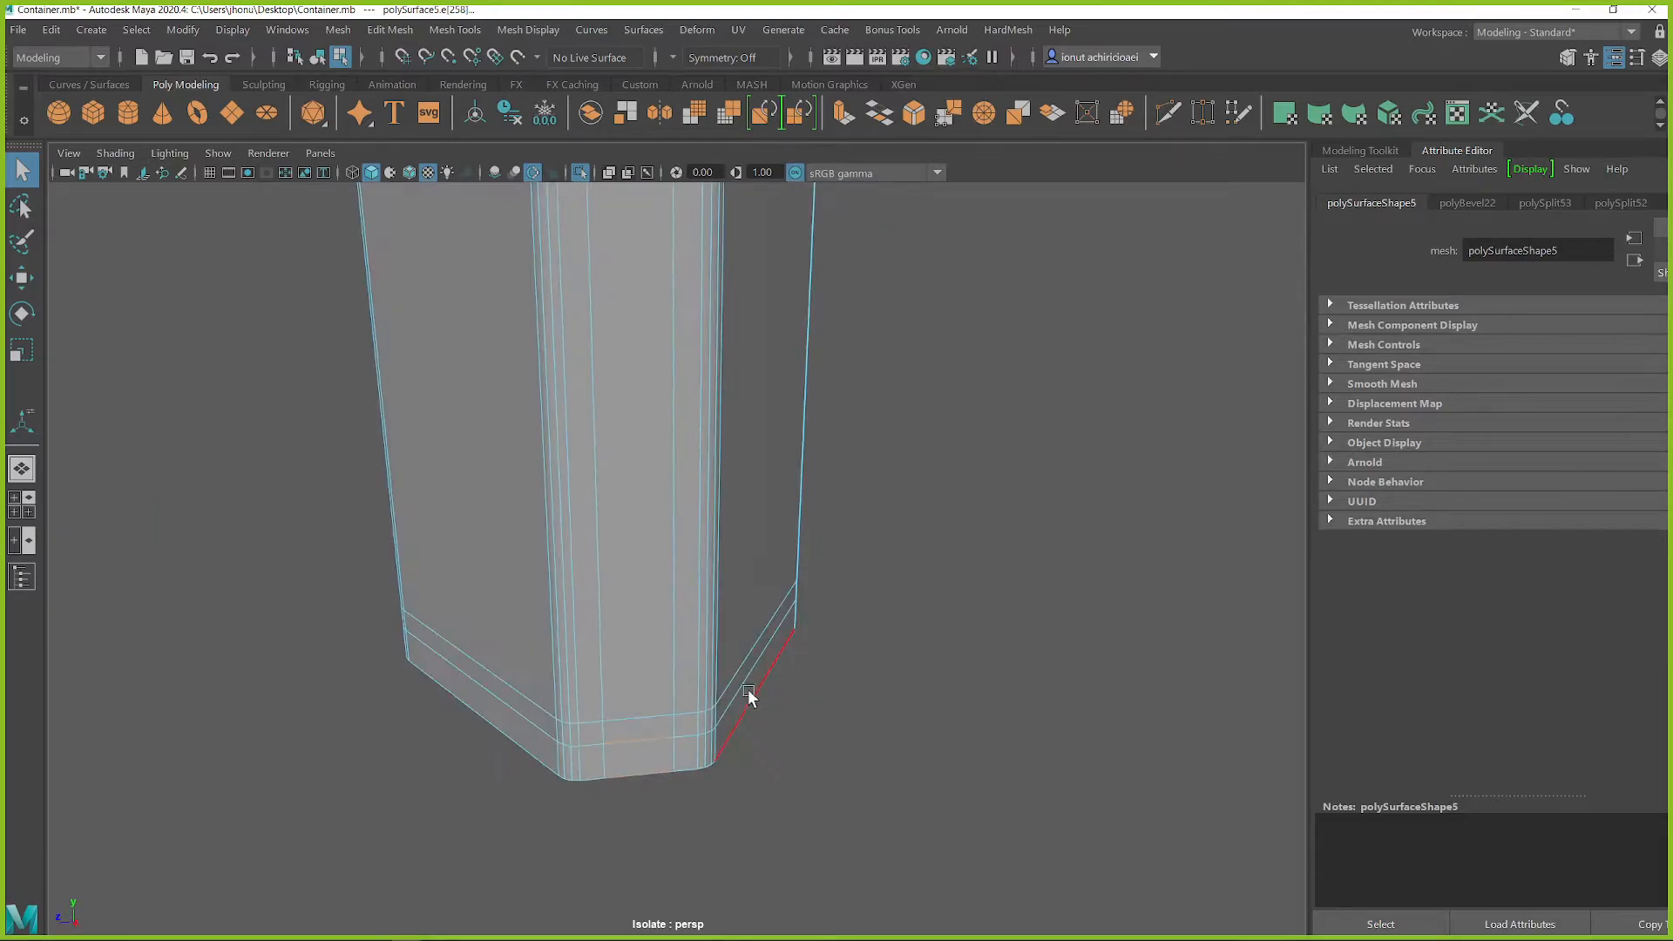
pyautogui.press('r')
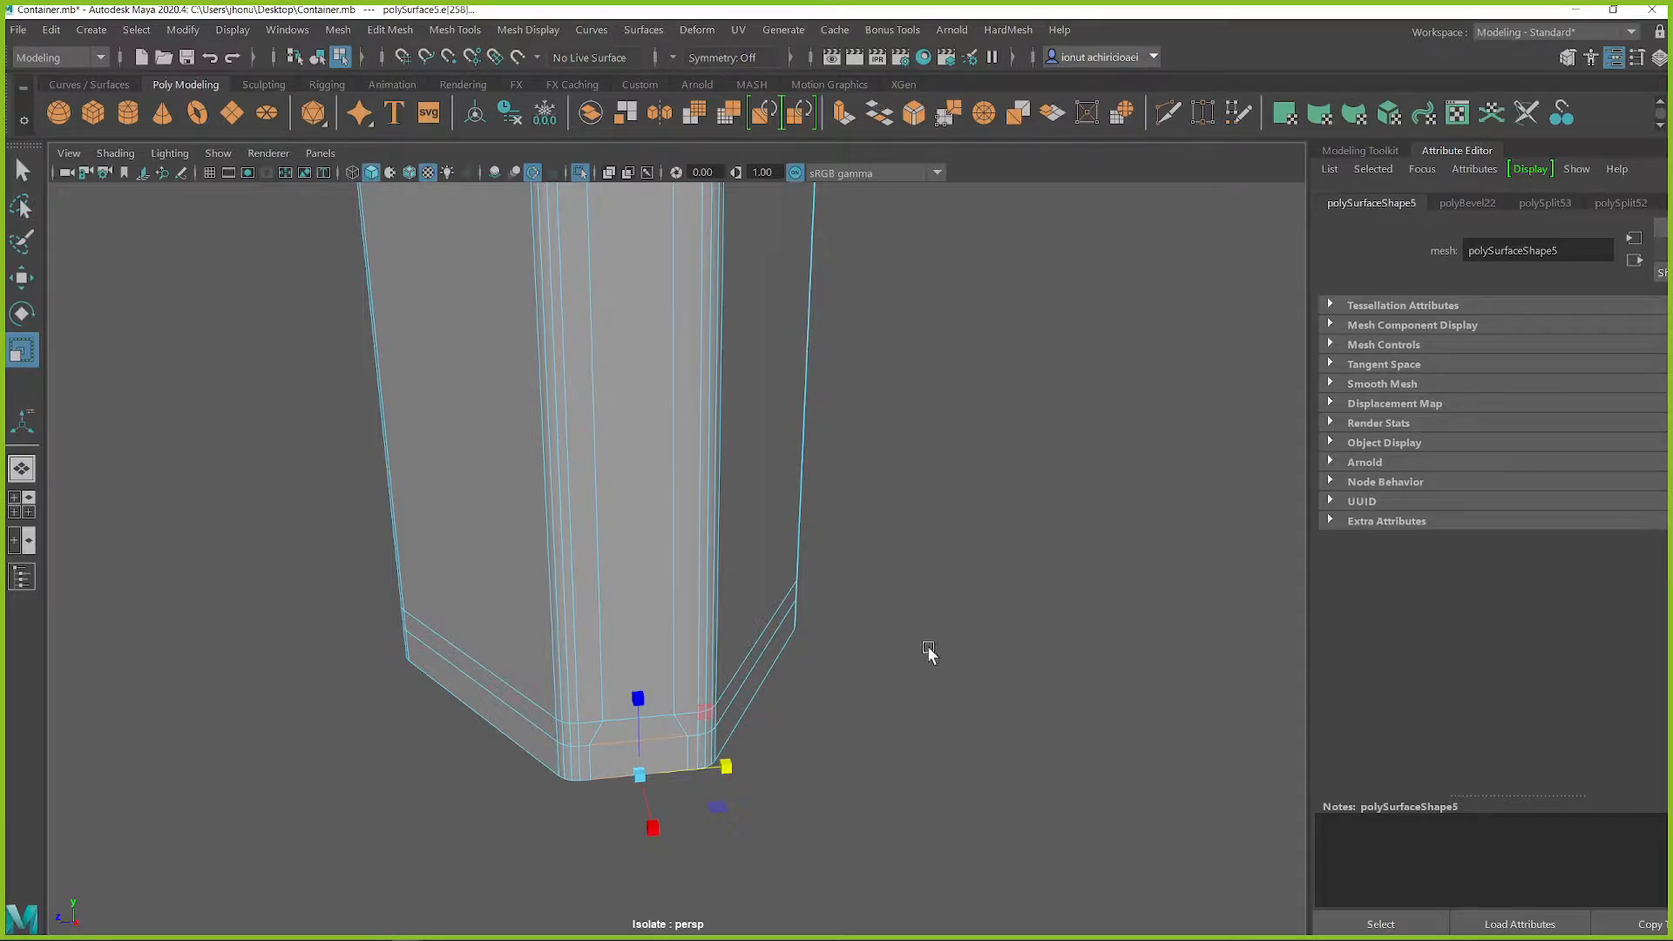
pyautogui.keyDown('alt'); pyautogui.moveTo(657, 463); pyautogui.dragTo(750, 755); pyautogui.keyUp('alt')
pyautogui.moveTo(749, 391); pyautogui.dragTo(838, 359, button='right')
# Move the tube copy's pivot away from the mesh and center it on the object again
pyautogui.press('d')
pyautogui.moveTo(710, 607); pyautogui.dragTo(804, 679)
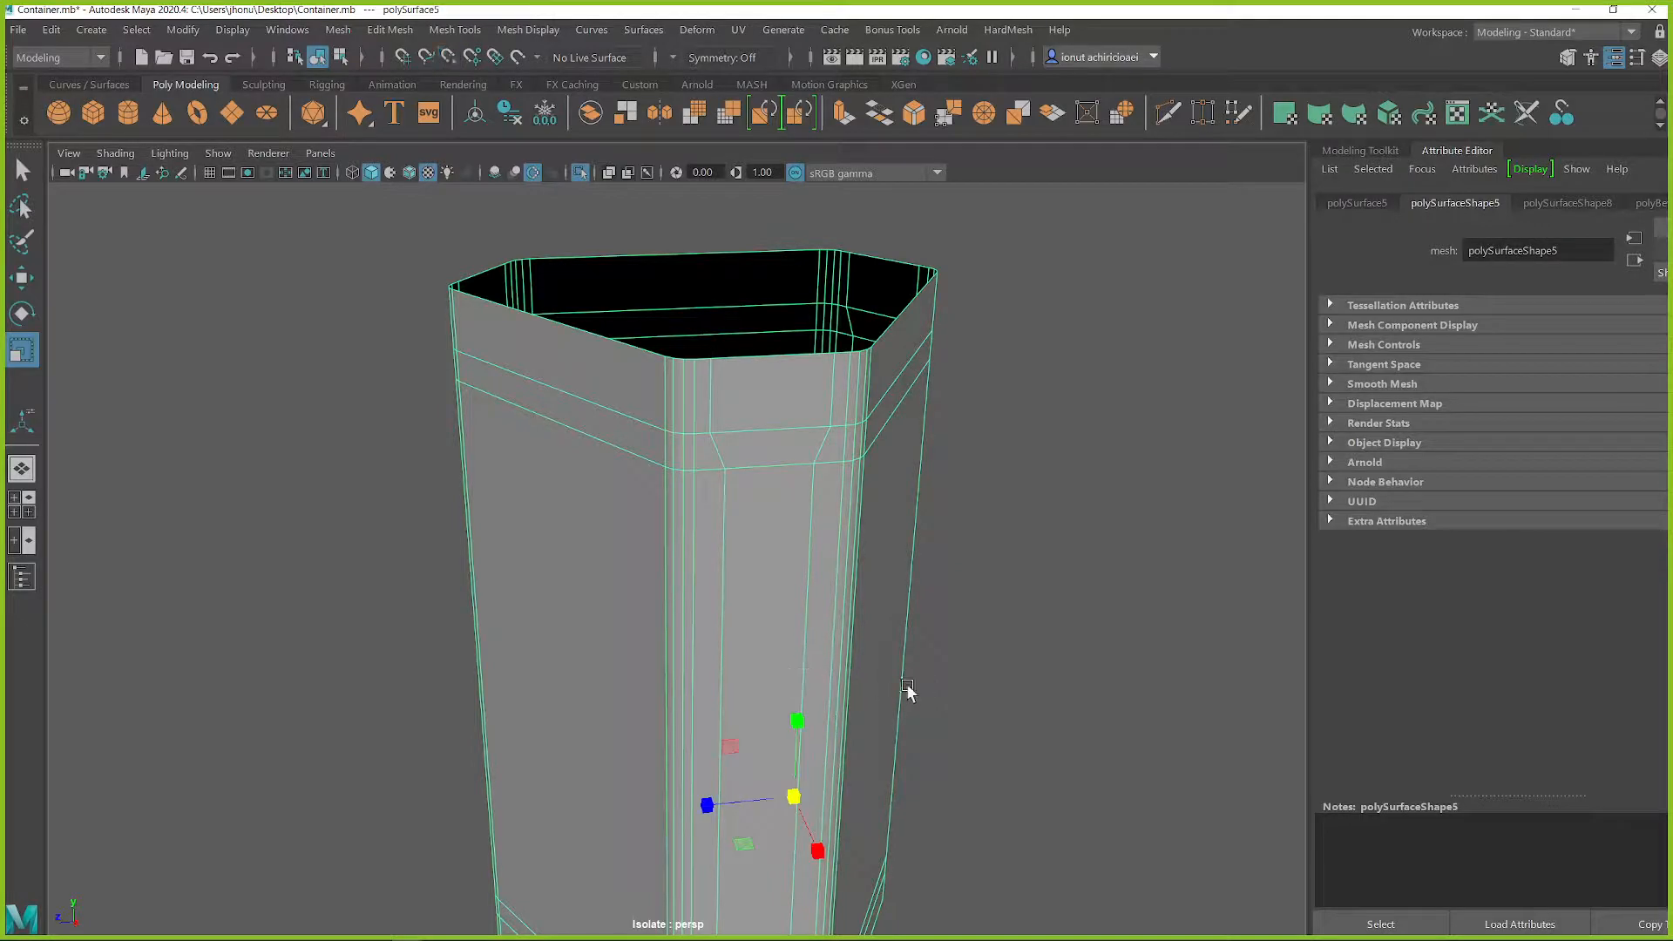
pyautogui.keyDown('alt'); pyautogui.moveTo(907, 691); pyautogui.dragTo(842, 621); pyautogui.keyUp('alt')
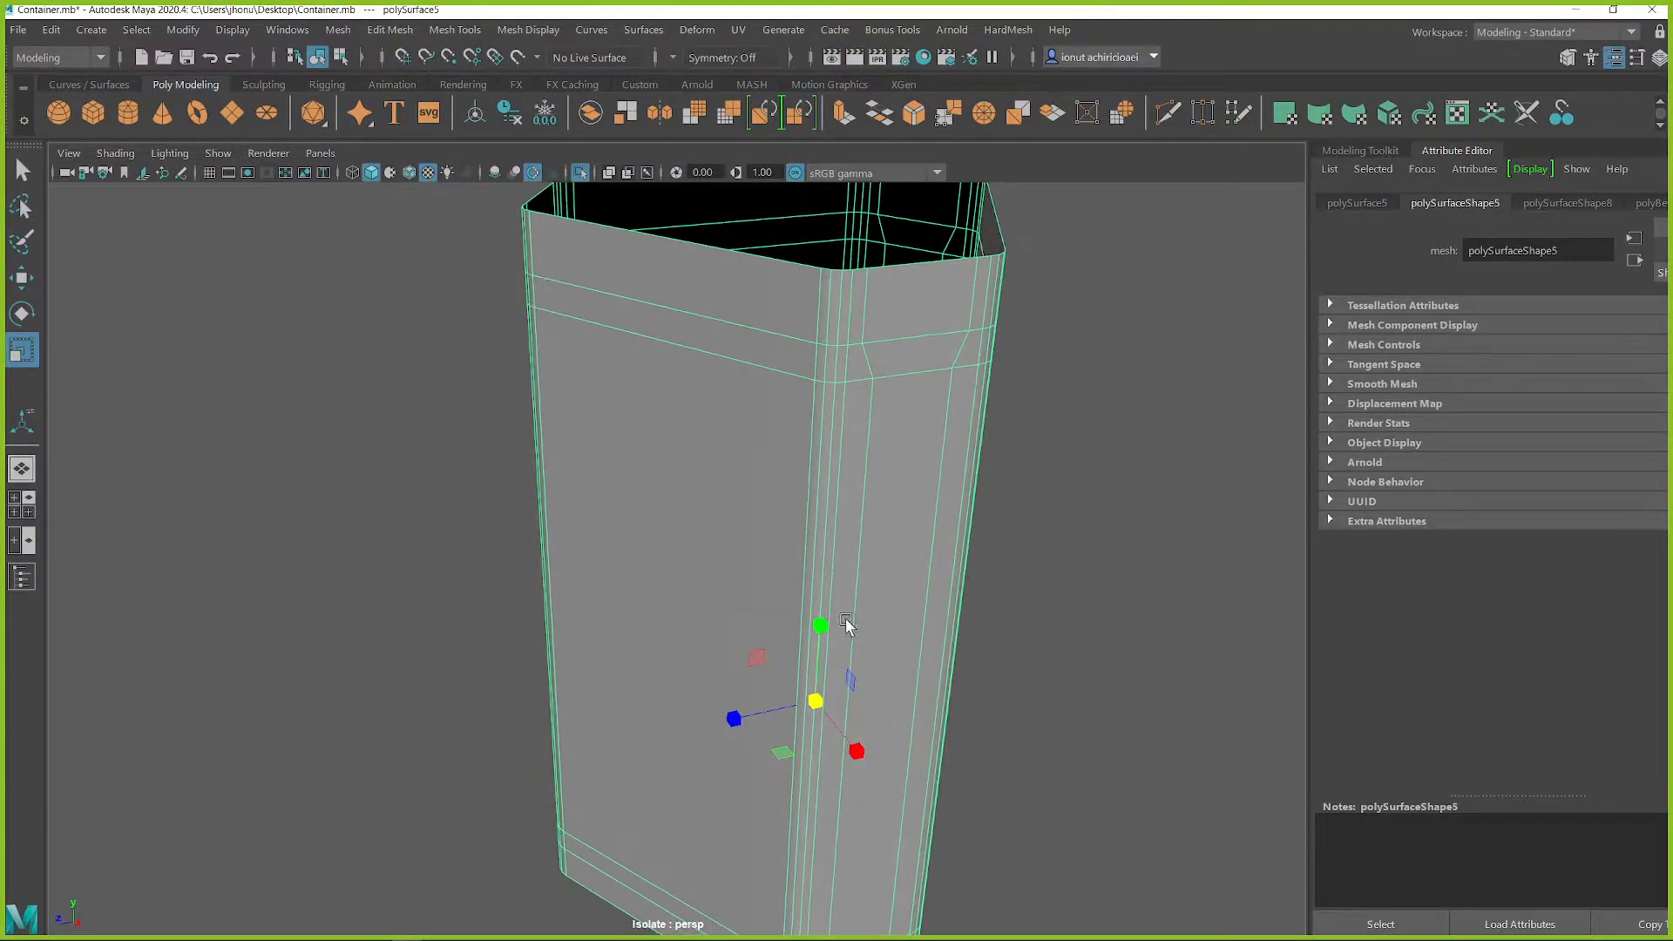
pyautogui.press('d')
pyautogui.moveTo(816, 702); pyautogui.dragTo(395, 529)
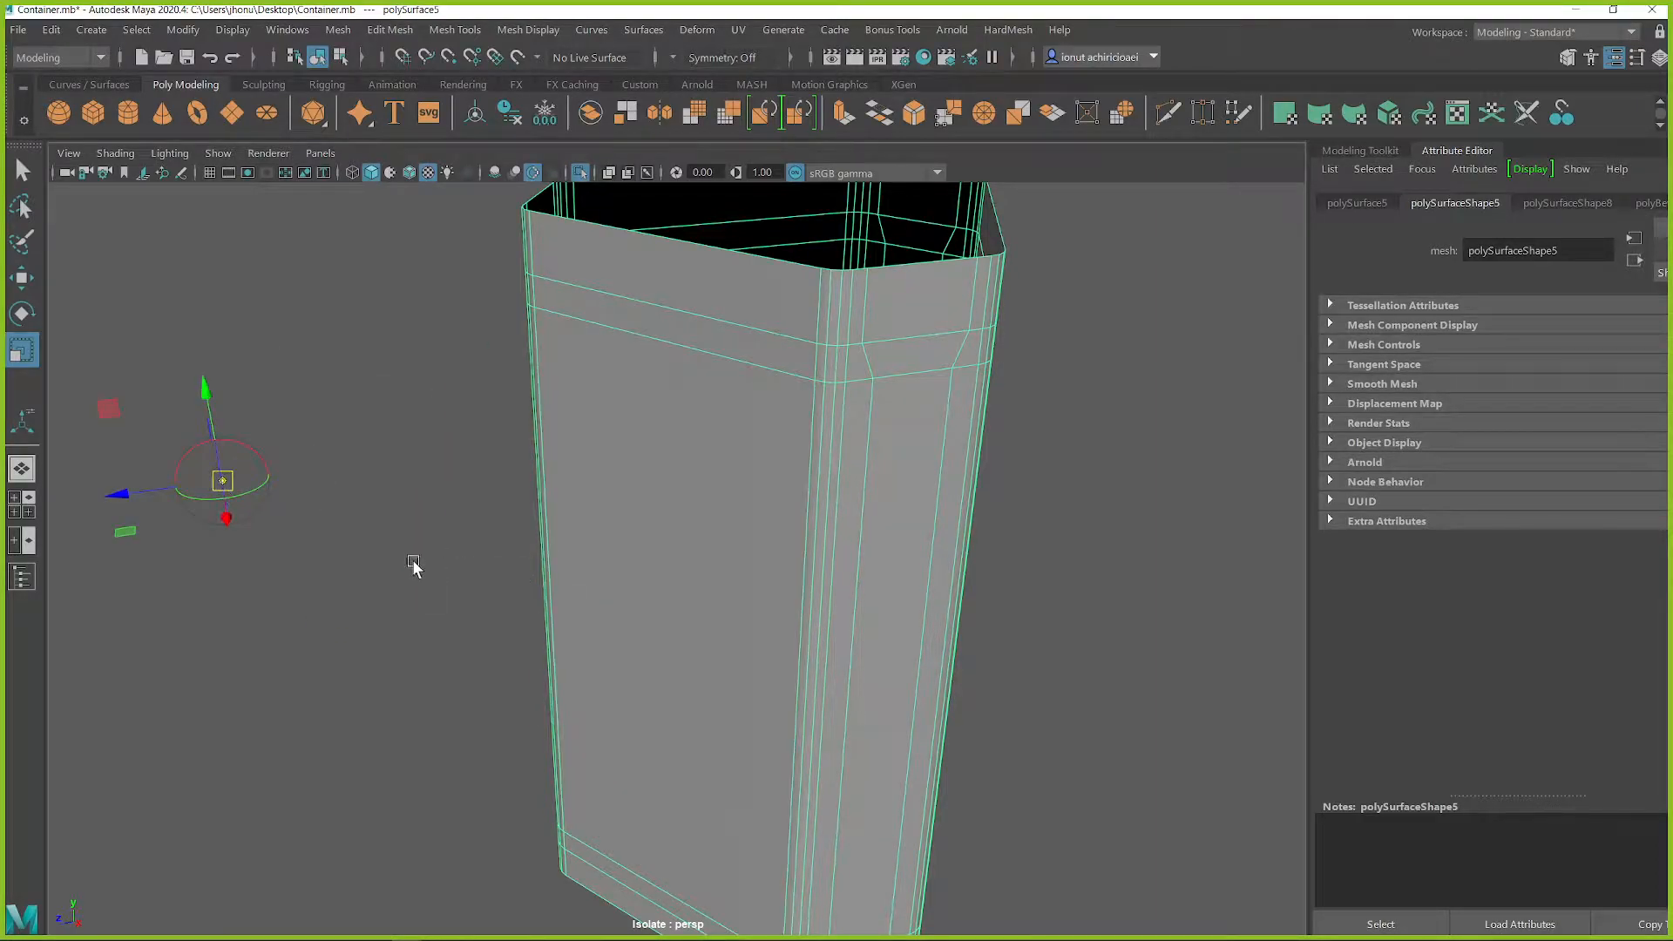
pyautogui.click(565, 560)
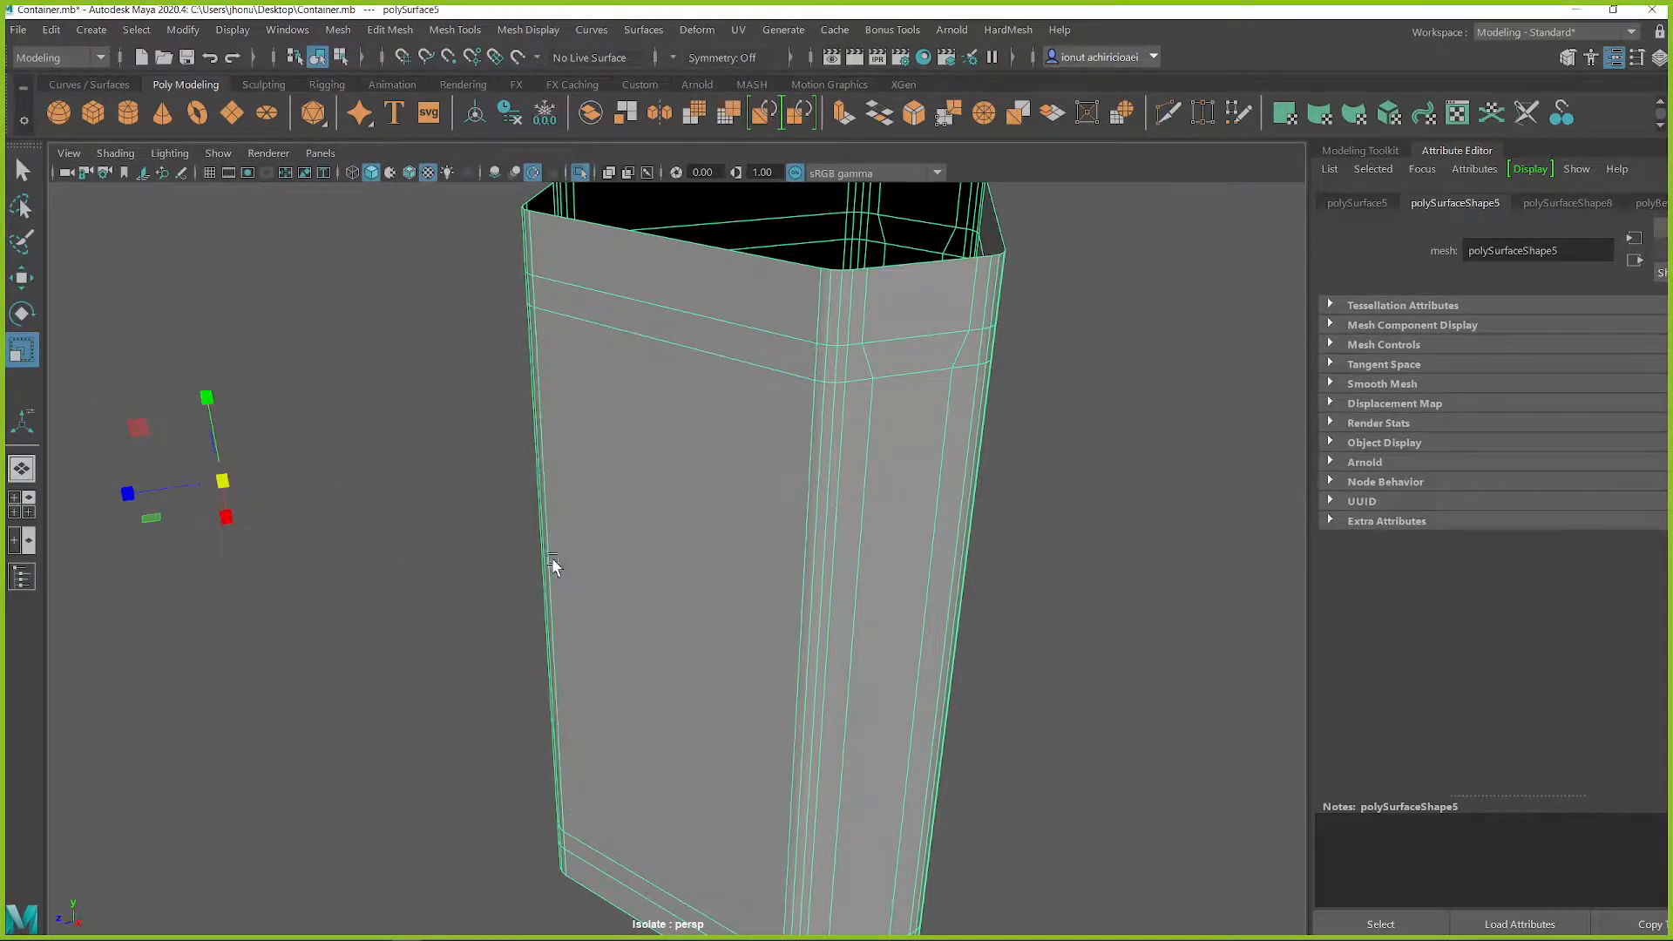
pyautogui.click(473, 129)
pyautogui.keyDown('alt'); pyautogui.moveTo(634, 547); pyautogui.dragTo(781, 553); pyautogui.keyUp('alt')
pyautogui.keyDown('alt'); pyautogui.moveTo(781, 553); pyautogui.dragTo(649, 531, button='right'); pyautogui.keyUp('alt')
pyautogui.keyDown('alt'); pyautogui.moveTo(649, 532); pyautogui.dragTo(732, 532); pyautogui.keyUp('alt')
# Select the upper and lower face rings plus the flared strip faces on all three narrow sides
pyautogui.press('q')
pyautogui.moveTo(740, 332); pyautogui.dragTo(739, 374, button='right')
pyautogui.click(749, 315)
pyautogui.doubleClick(726, 310)
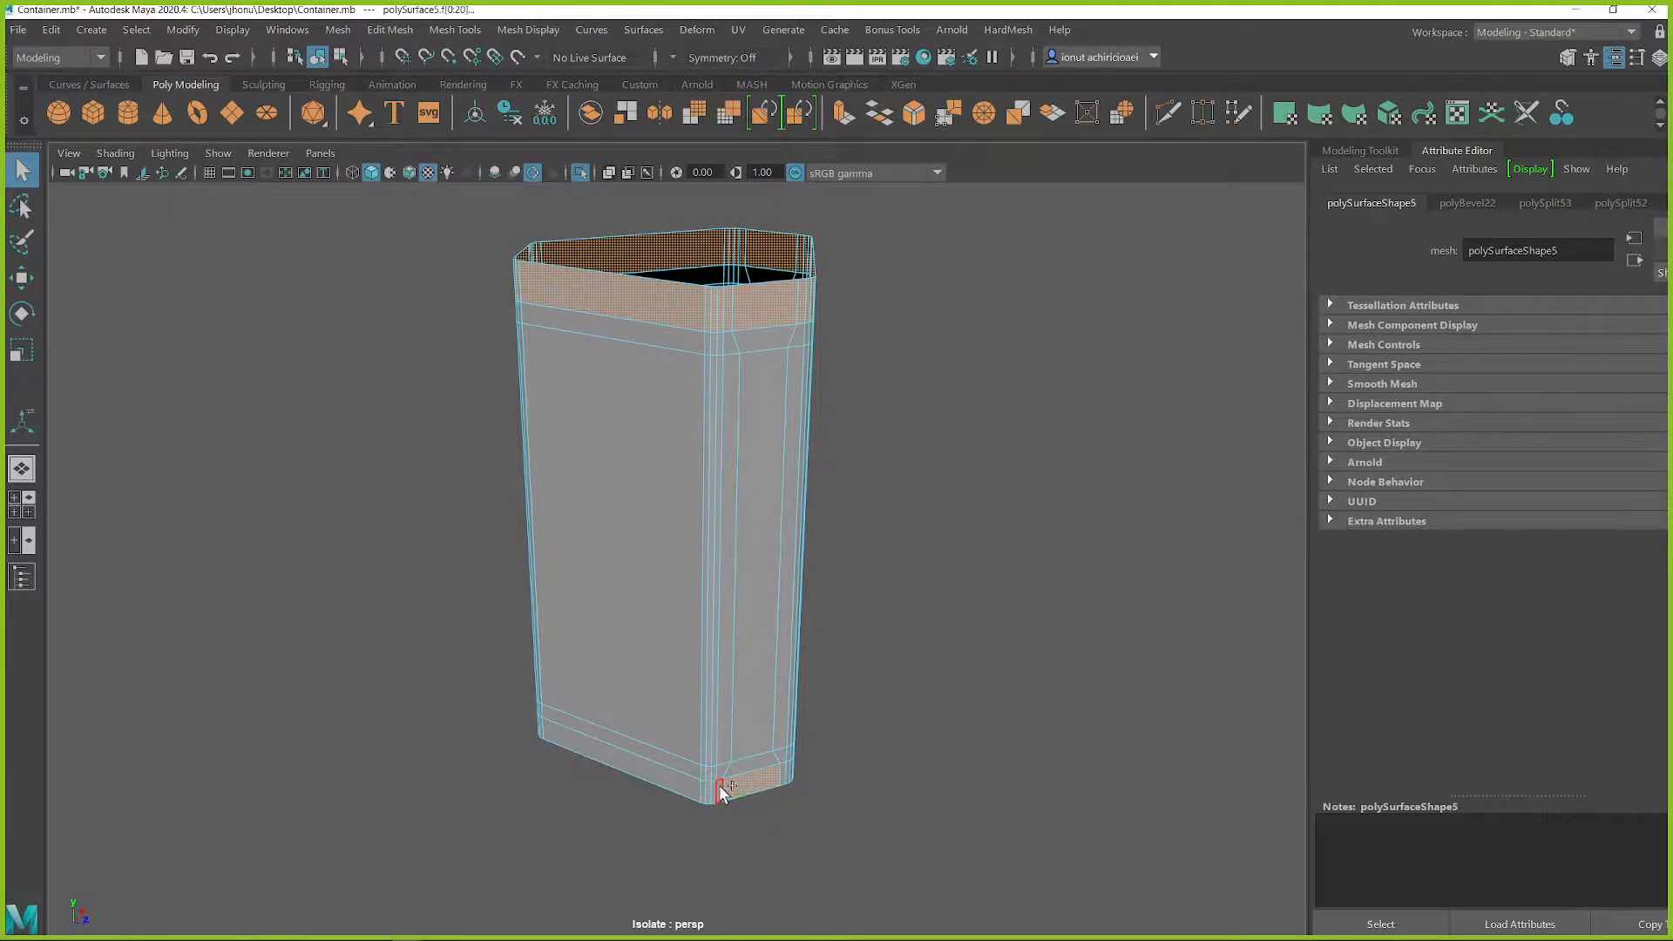
pyautogui.keyDown('shift'); pyautogui.doubleClick(740, 772); pyautogui.keyUp('shift')
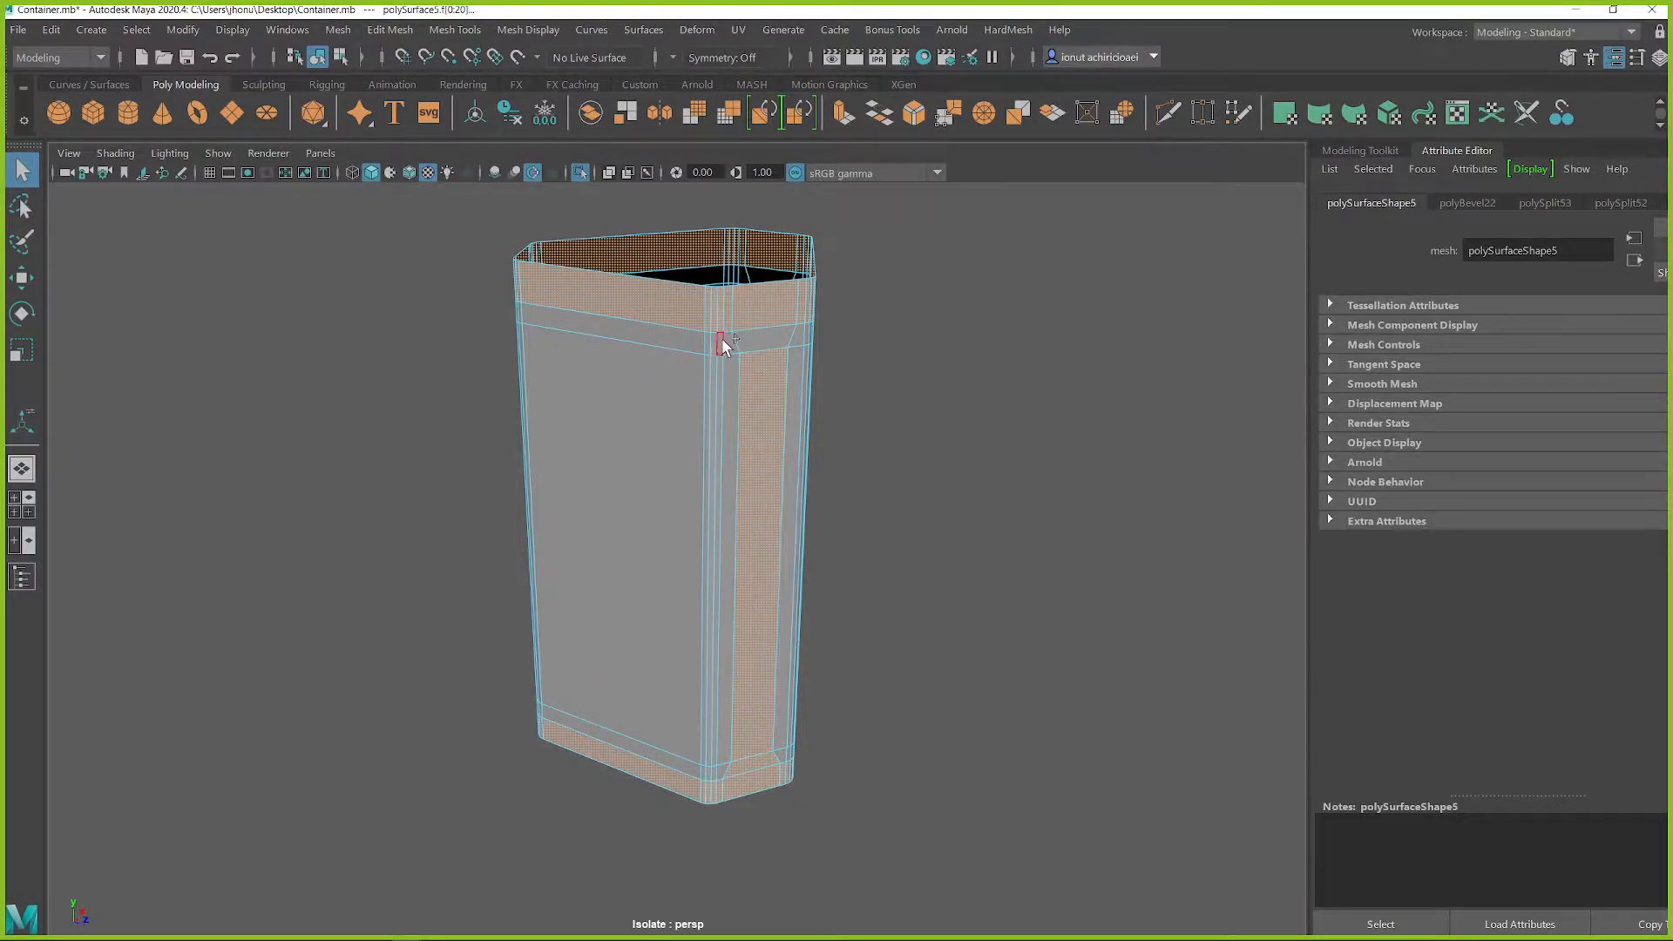
pyautogui.keyDown('alt'); pyautogui.moveTo(759, 346); pyautogui.dragTo(583, 363); pyautogui.keyUp('alt')
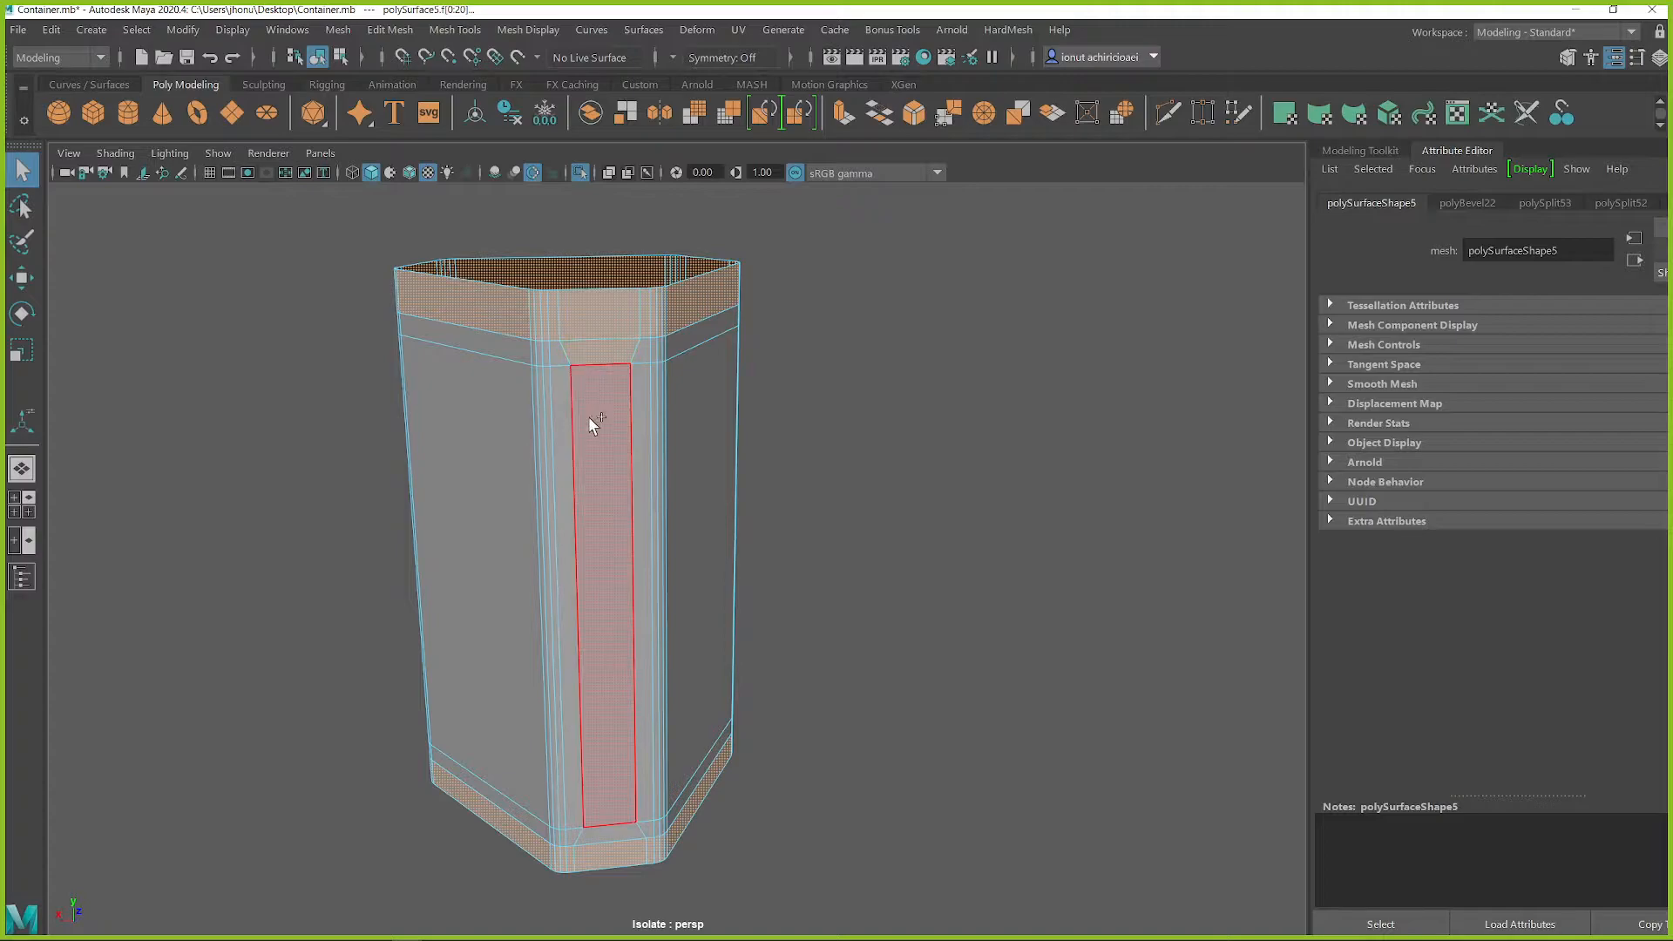
pyautogui.keyDown('alt'); pyautogui.moveTo(595, 838); pyautogui.dragTo(660, 889); pyautogui.keyUp('alt')
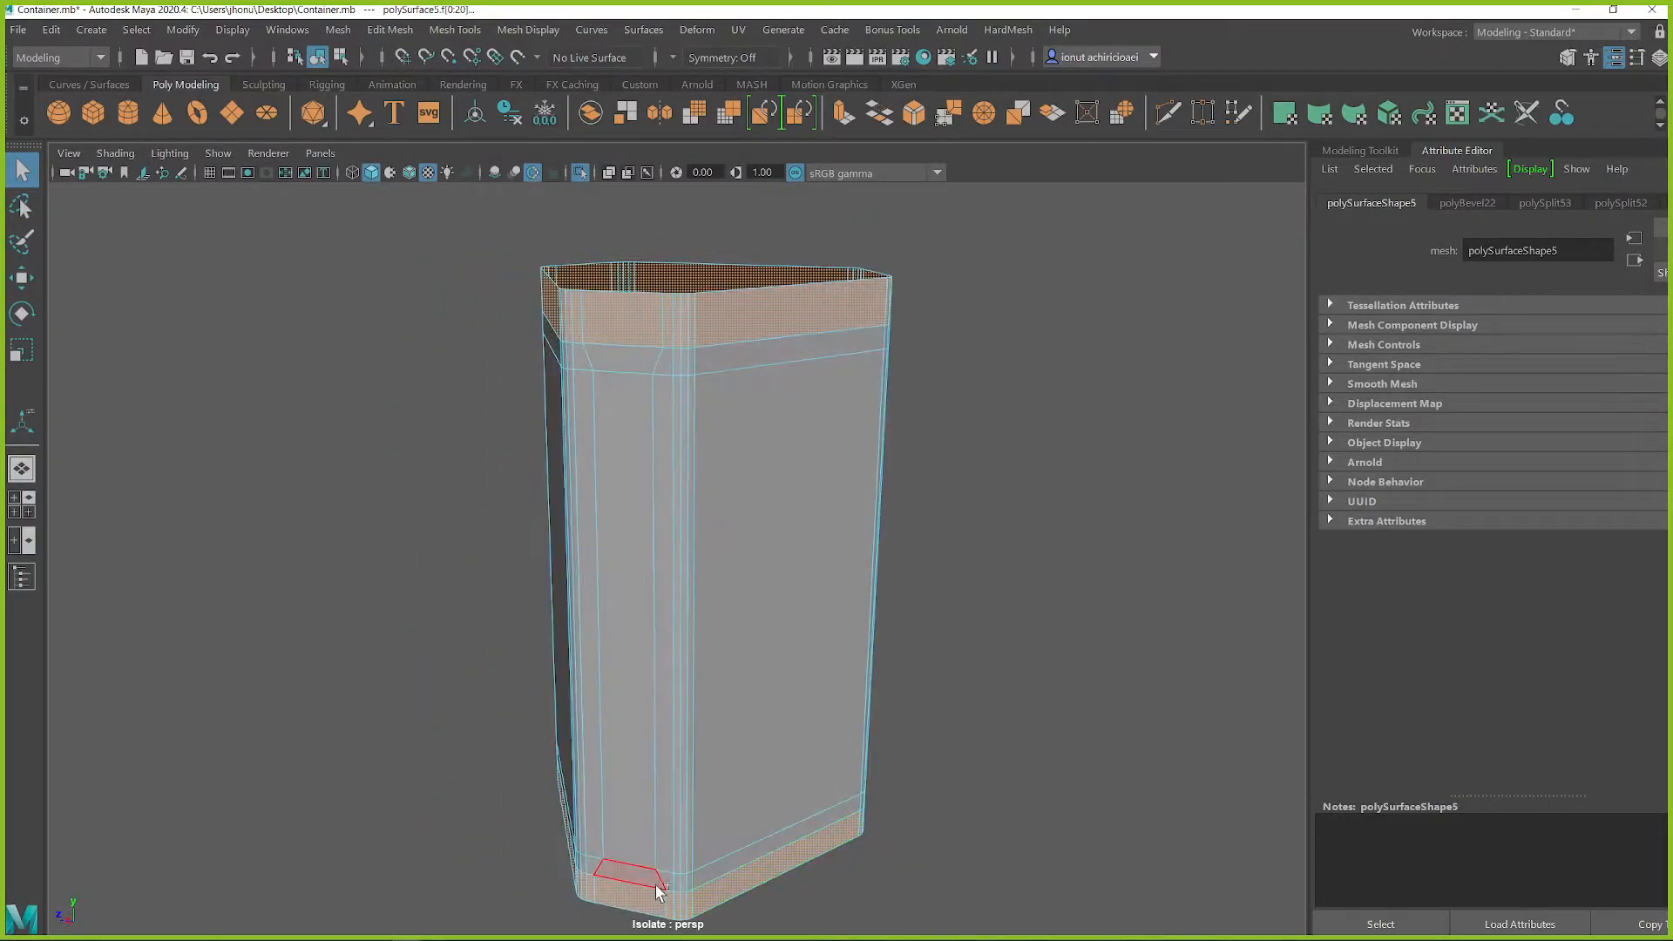
pyautogui.keyDown('shift'); pyautogui.doubleClick(627, 747); pyautogui.keyUp('shift')
# Invert the face selection and delete the faces outside the rings and strips, leaving only the frame
pyautogui.keyDown('alt'); pyautogui.moveTo(557, 475); pyautogui.dragTo(935, 486); pyautogui.keyUp('alt')
pyautogui.keyDown('alt'); pyautogui.moveTo(935, 485); pyautogui.dragTo(834, 501, button='right'); pyautogui.keyUp('alt')
pyautogui.moveTo(375, 282); pyautogui.dragTo(973, 811)
pyautogui.press('Delete')
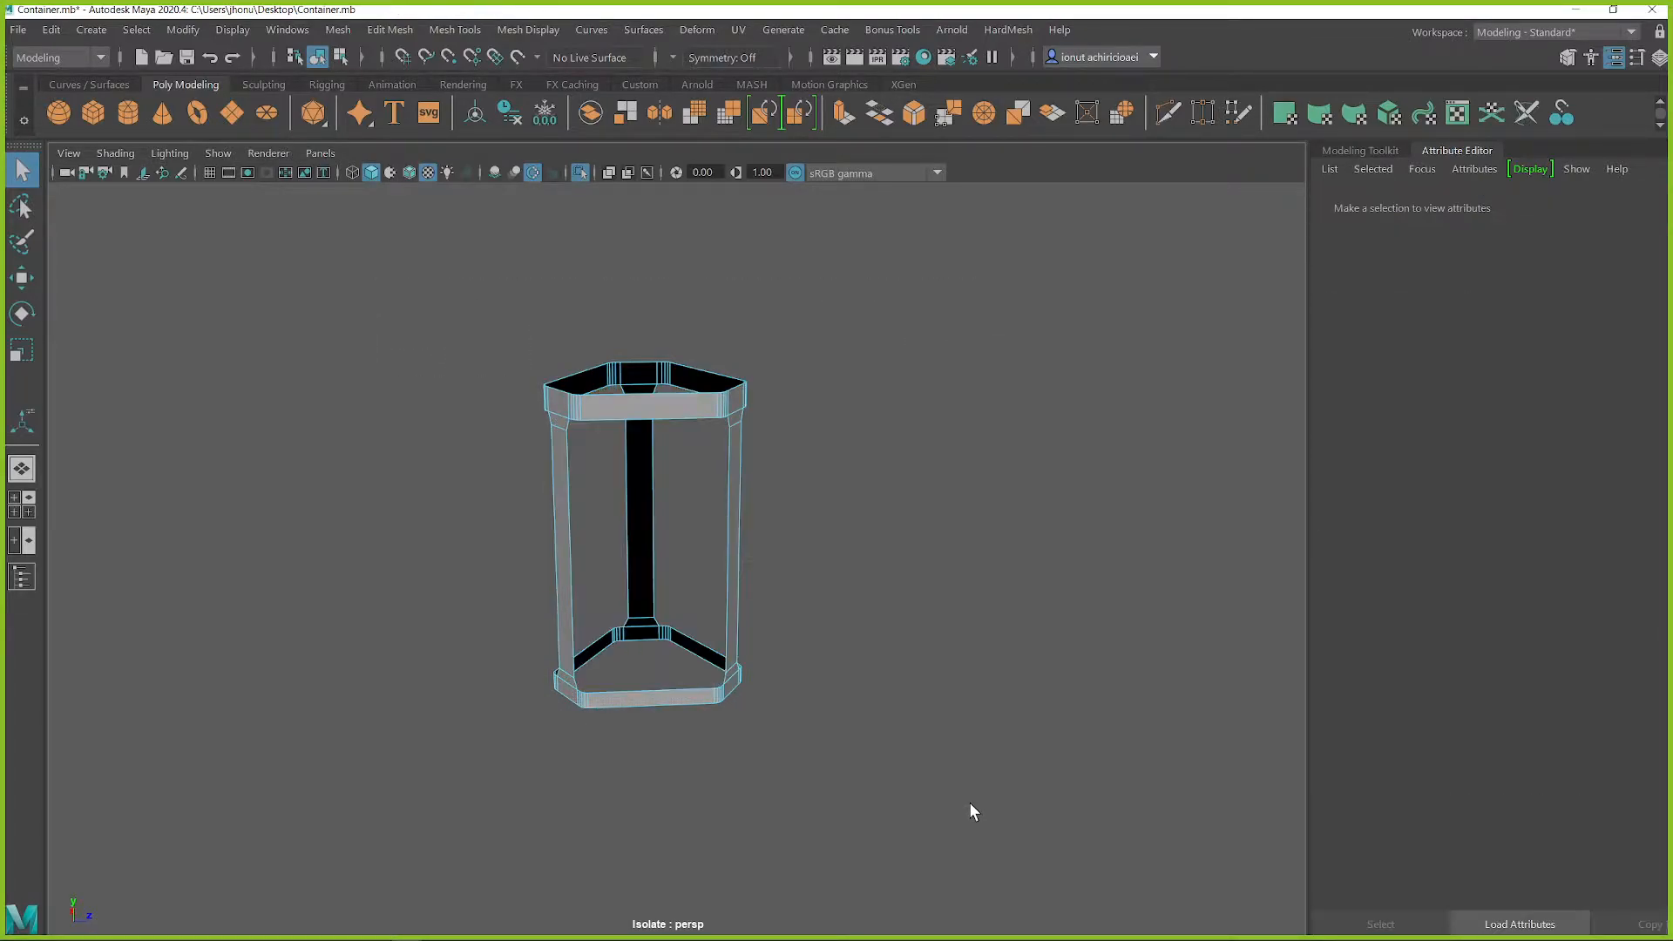
pyautogui.keyDown('alt'); pyautogui.moveTo(870, 765); pyautogui.dragTo(700, 664); pyautogui.keyUp('alt')
pyautogui.hotkey('ctrl', 'z')
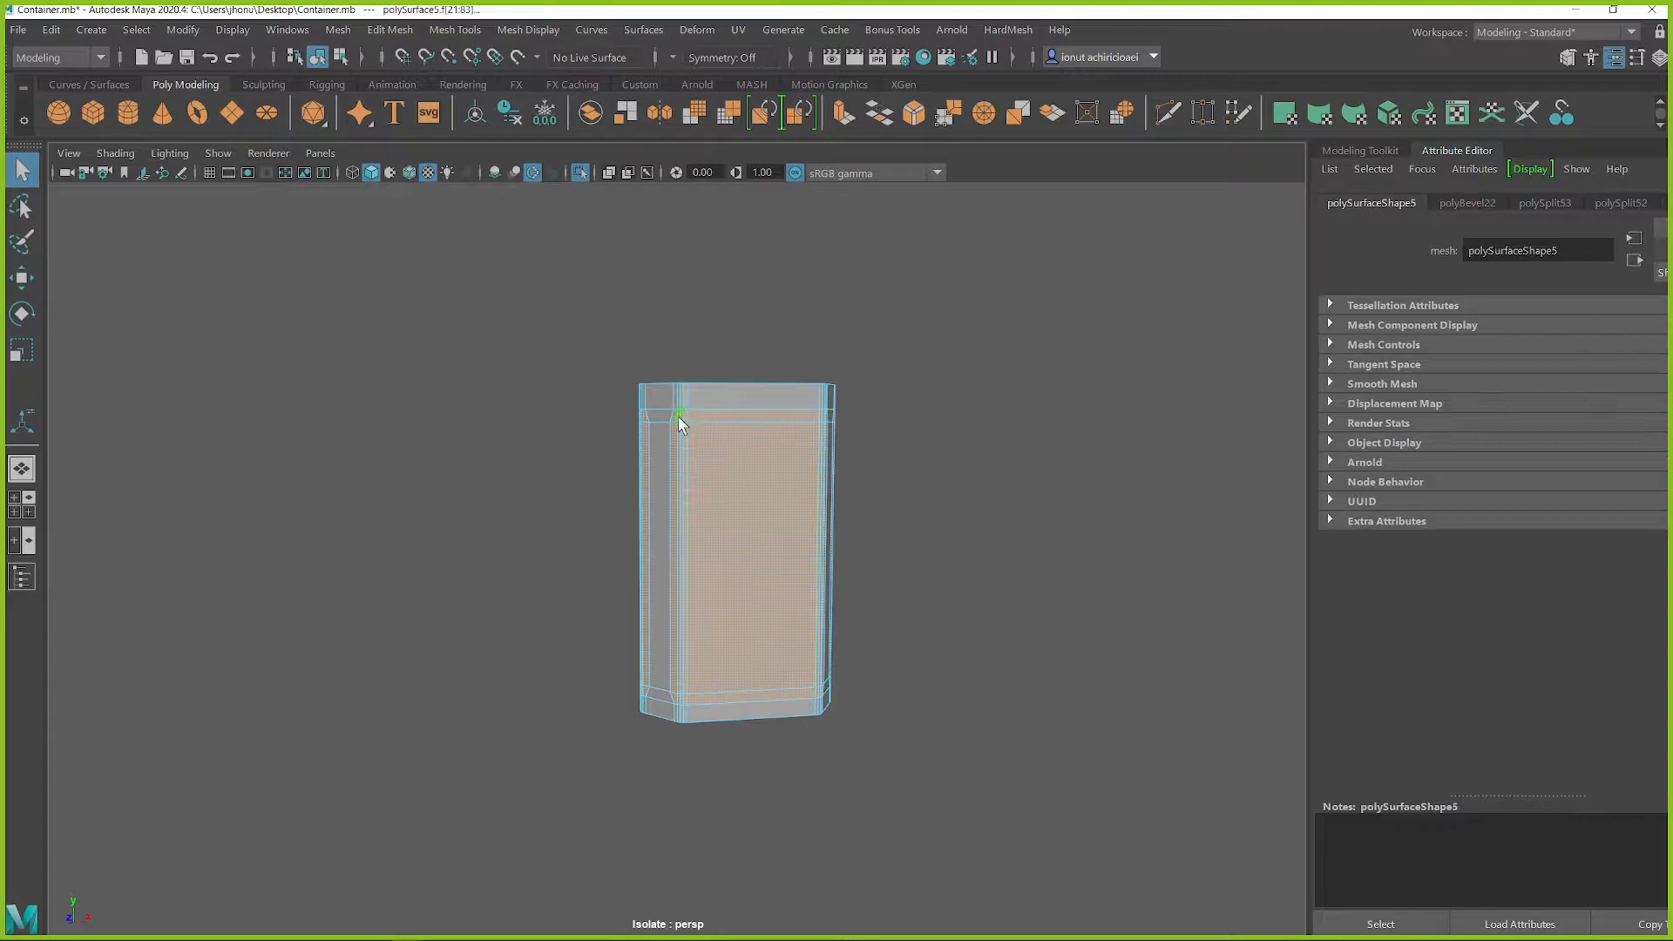
pyautogui.keyDown('alt'); pyautogui.moveTo(798, 516); pyautogui.dragTo(713, 575); pyautogui.keyUp('alt')
pyautogui.keyDown('alt'); pyautogui.moveTo(746, 673); pyautogui.dragTo(773, 767, button='right'); pyautogui.keyUp('alt')
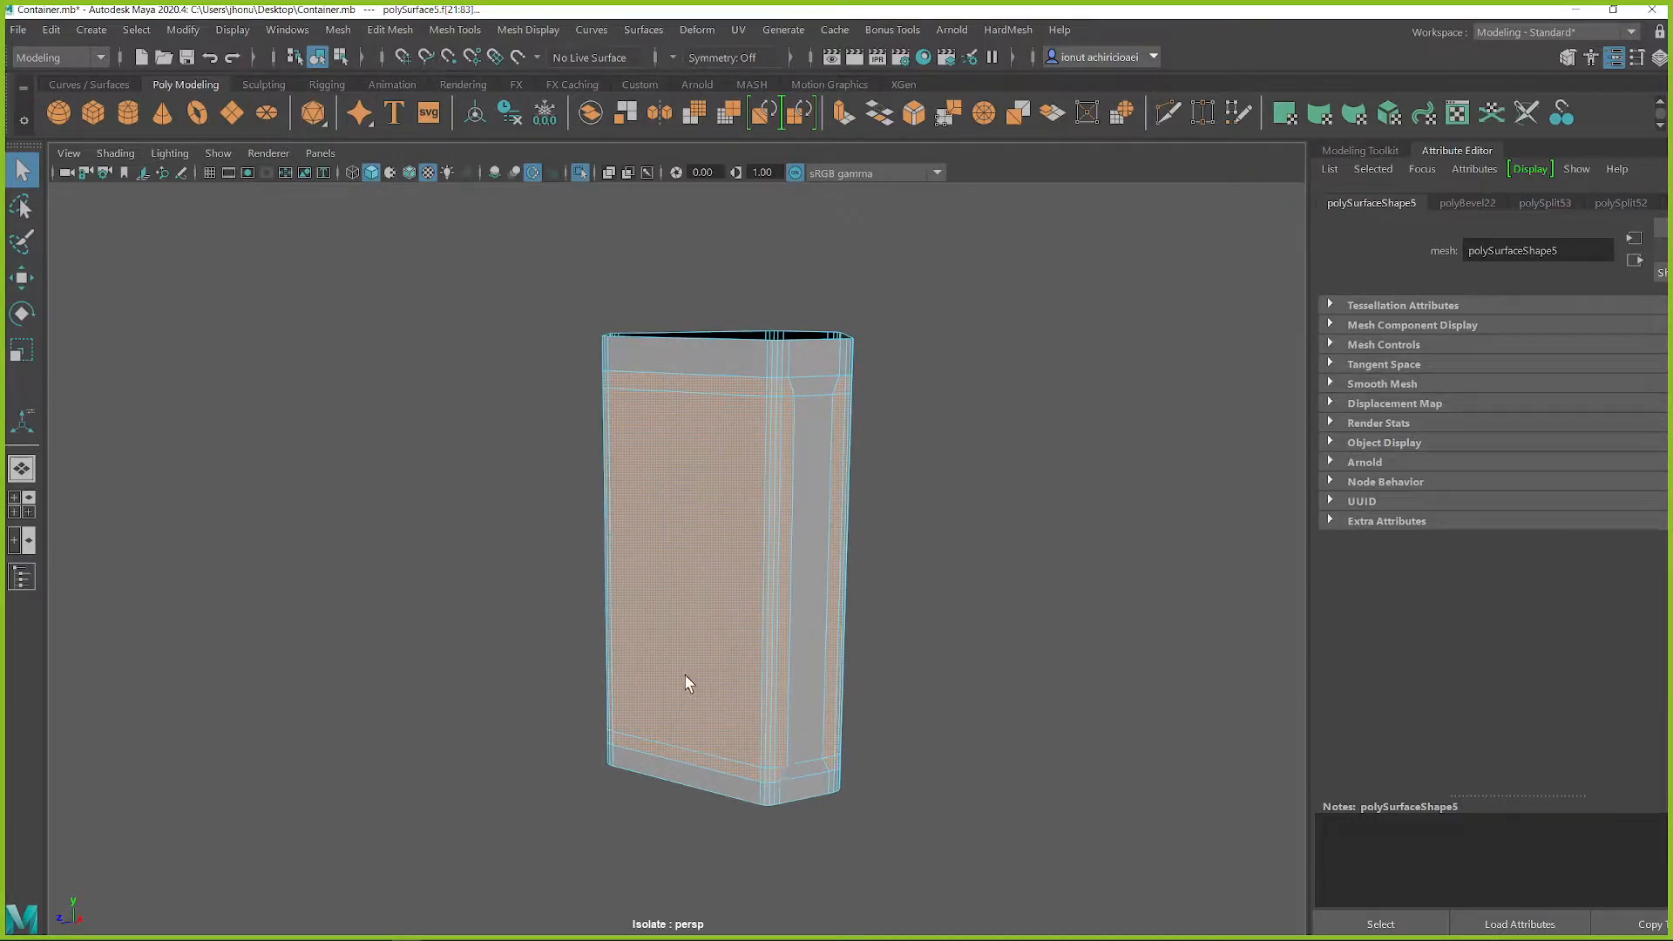
pyautogui.keyDown('alt'); pyautogui.moveTo(683, 641); pyautogui.dragTo(806, 502); pyautogui.keyUp('alt')
pyautogui.press('Delete')
# Extrude the frame's faces to give it thickness and check it both in the full scene and in isolation
pyautogui.moveTo(747, 363); pyautogui.dragTo(776, 346, button='right')
pyautogui.keyDown('alt'); pyautogui.moveTo(744, 385); pyautogui.dragTo(683, 391); pyautogui.keyUp('alt')
pyautogui.hotkey('ctrl', '1')
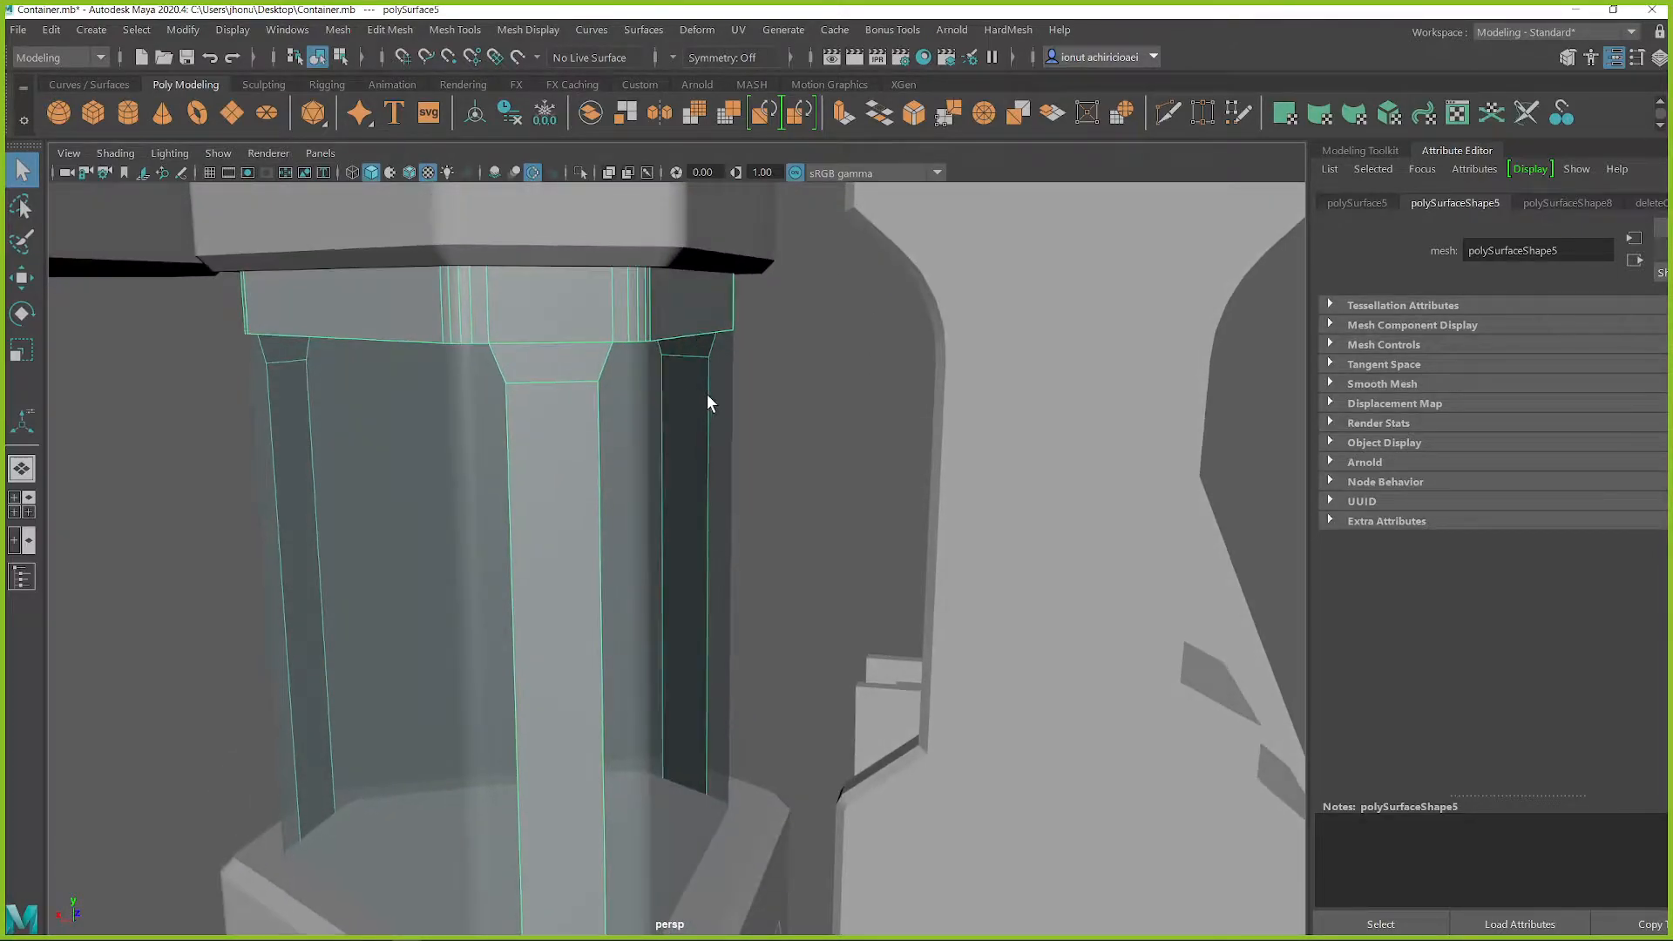
pyautogui.keyDown('shift'); pyautogui.moveTo(765, 328); pyautogui.dragTo(751, 307, button='right'); pyautogui.keyUp('shift')
pyautogui.moveTo(749, 307); pyautogui.dragTo(823, 298)
pyautogui.press('q')
pyautogui.moveTo(824, 278); pyautogui.dragTo(854, 261, button='right')
pyautogui.hotkey('ctrl', '1')
pyautogui.keyDown('alt'); pyautogui.moveTo(863, 317); pyautogui.dragTo(829, 338); pyautogui.keyUp('alt')
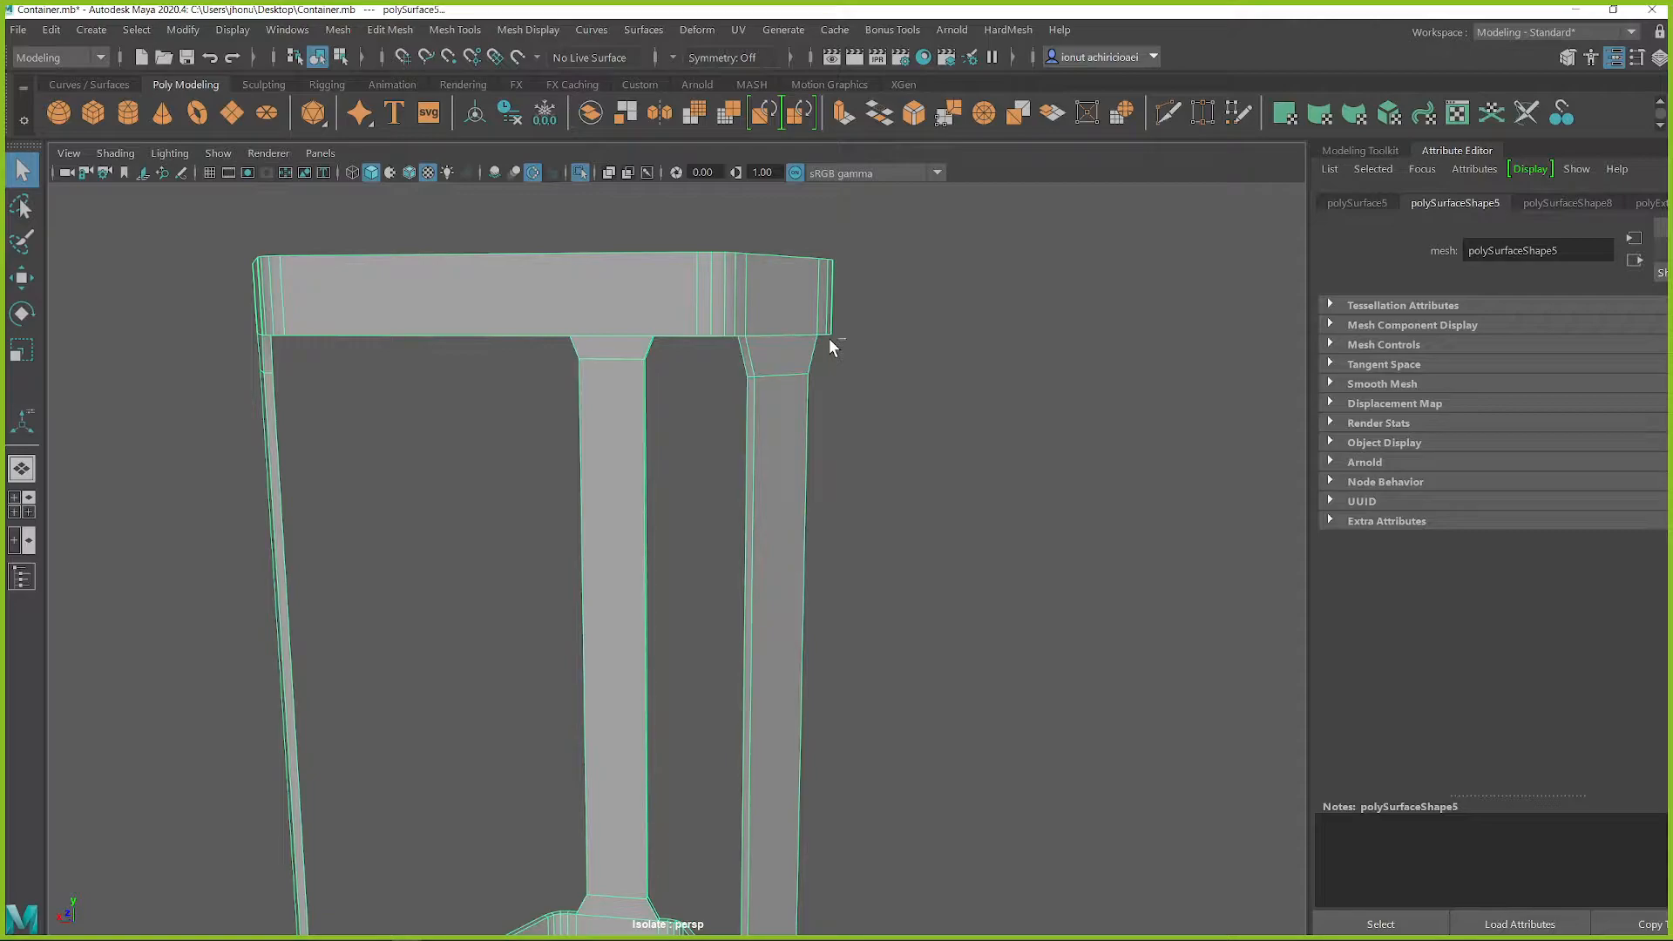
pyautogui.hotkey('ctrl', '1')
# Select the thin thickness faces running along the frame's openings, starting beneath the upper ring
pyautogui.keyDown('alt'); pyautogui.moveTo(829, 339); pyautogui.dragTo(909, 319); pyautogui.keyUp('alt')
pyautogui.keyDown('alt'); pyautogui.moveTo(973, 469); pyautogui.dragTo(911, 487); pyautogui.keyUp('alt')
pyautogui.click(1004, 435)
pyautogui.click(914, 286)
pyautogui.keyDown('alt'); pyautogui.moveTo(914, 292); pyautogui.dragTo(852, 336); pyautogui.keyUp('alt')
pyautogui.click(834, 311)
pyautogui.doubleClick(823, 333)
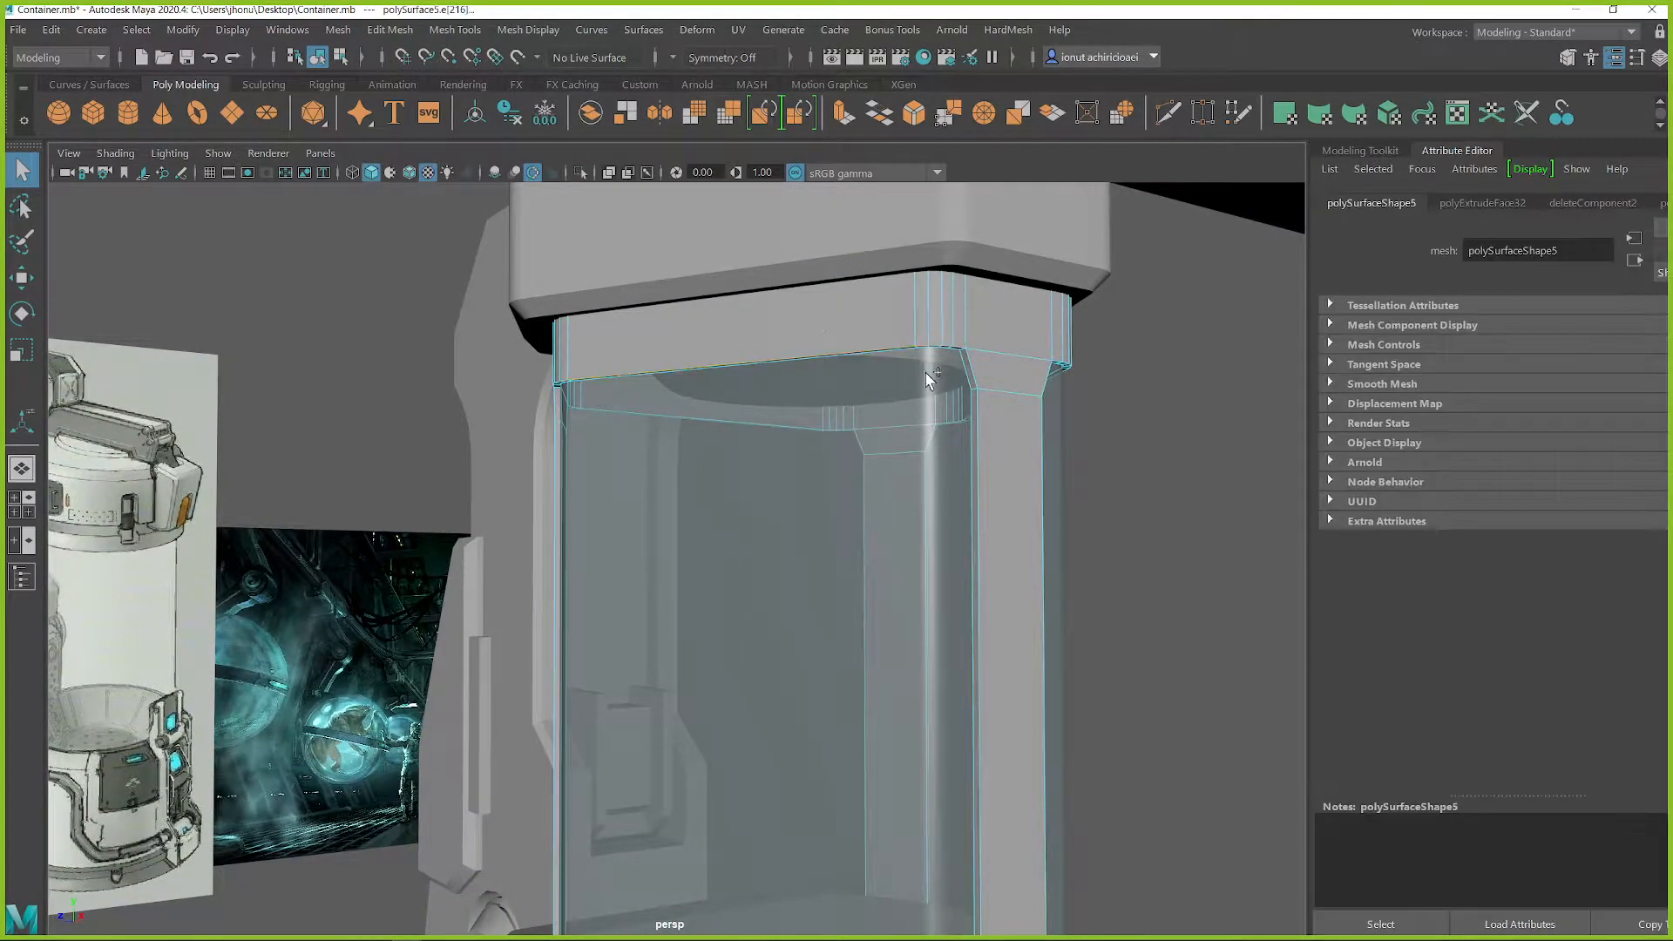
pyautogui.keyDown('ctrl'); pyautogui.moveTo(971, 373); pyautogui.dragTo(974, 392, button='right'); pyautogui.keyUp('ctrl')
pyautogui.keyDown('alt'); pyautogui.moveTo(1022, 410); pyautogui.dragTo(948, 364); pyautogui.keyUp('alt')
pyautogui.keyDown('shift'); pyautogui.click(856, 197); pyautogui.keyUp('shift')
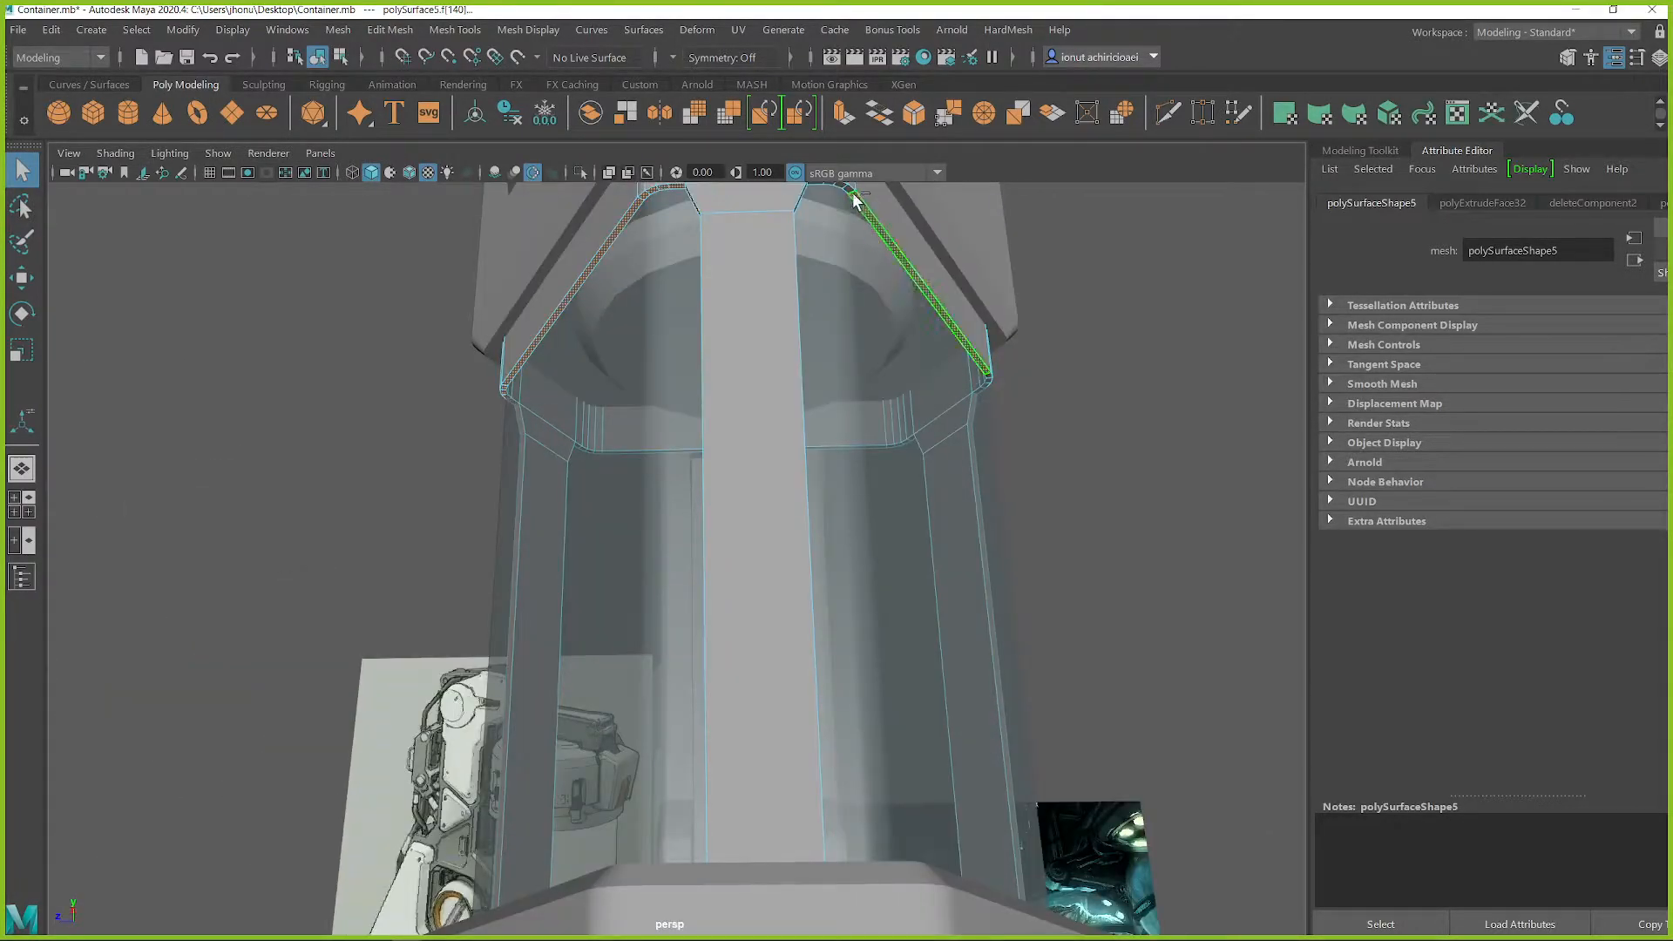
pyautogui.keyDown('alt'); pyautogui.moveTo(846, 194); pyautogui.dragTo(755, 357); pyautogui.keyUp('alt')
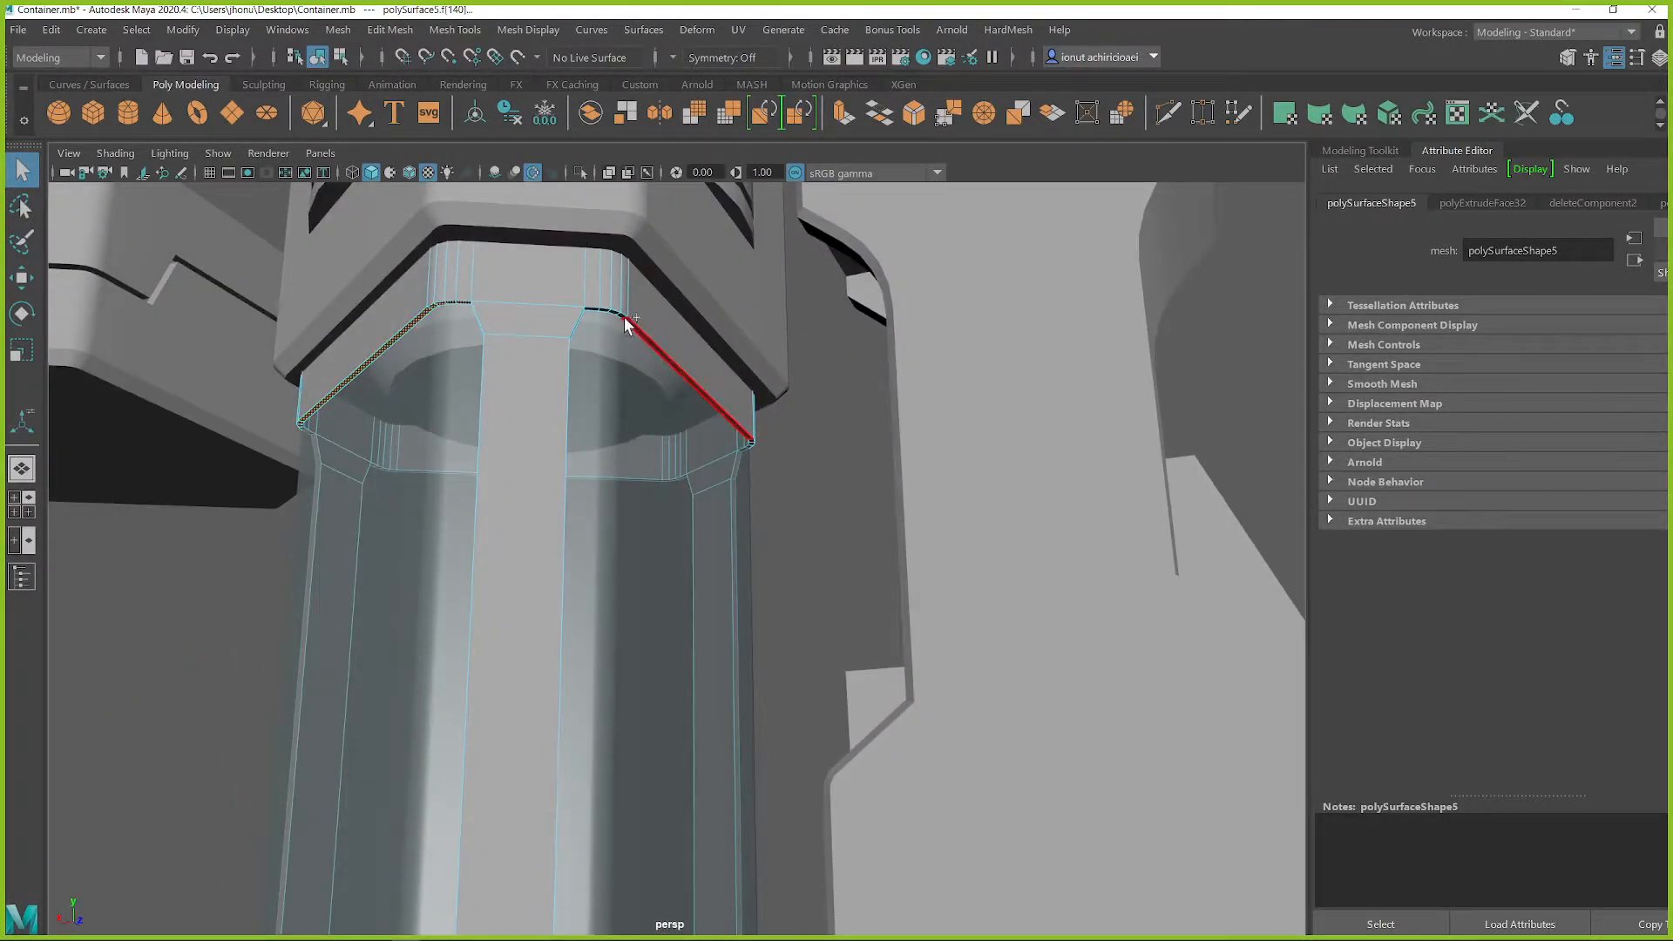
# Try converting the selected thickness faces to their edge perimeter, and undo the conversion
pyautogui.keyDown('ctrl'); pyautogui.rightClick(674, 348); pyautogui.keyUp('ctrl')
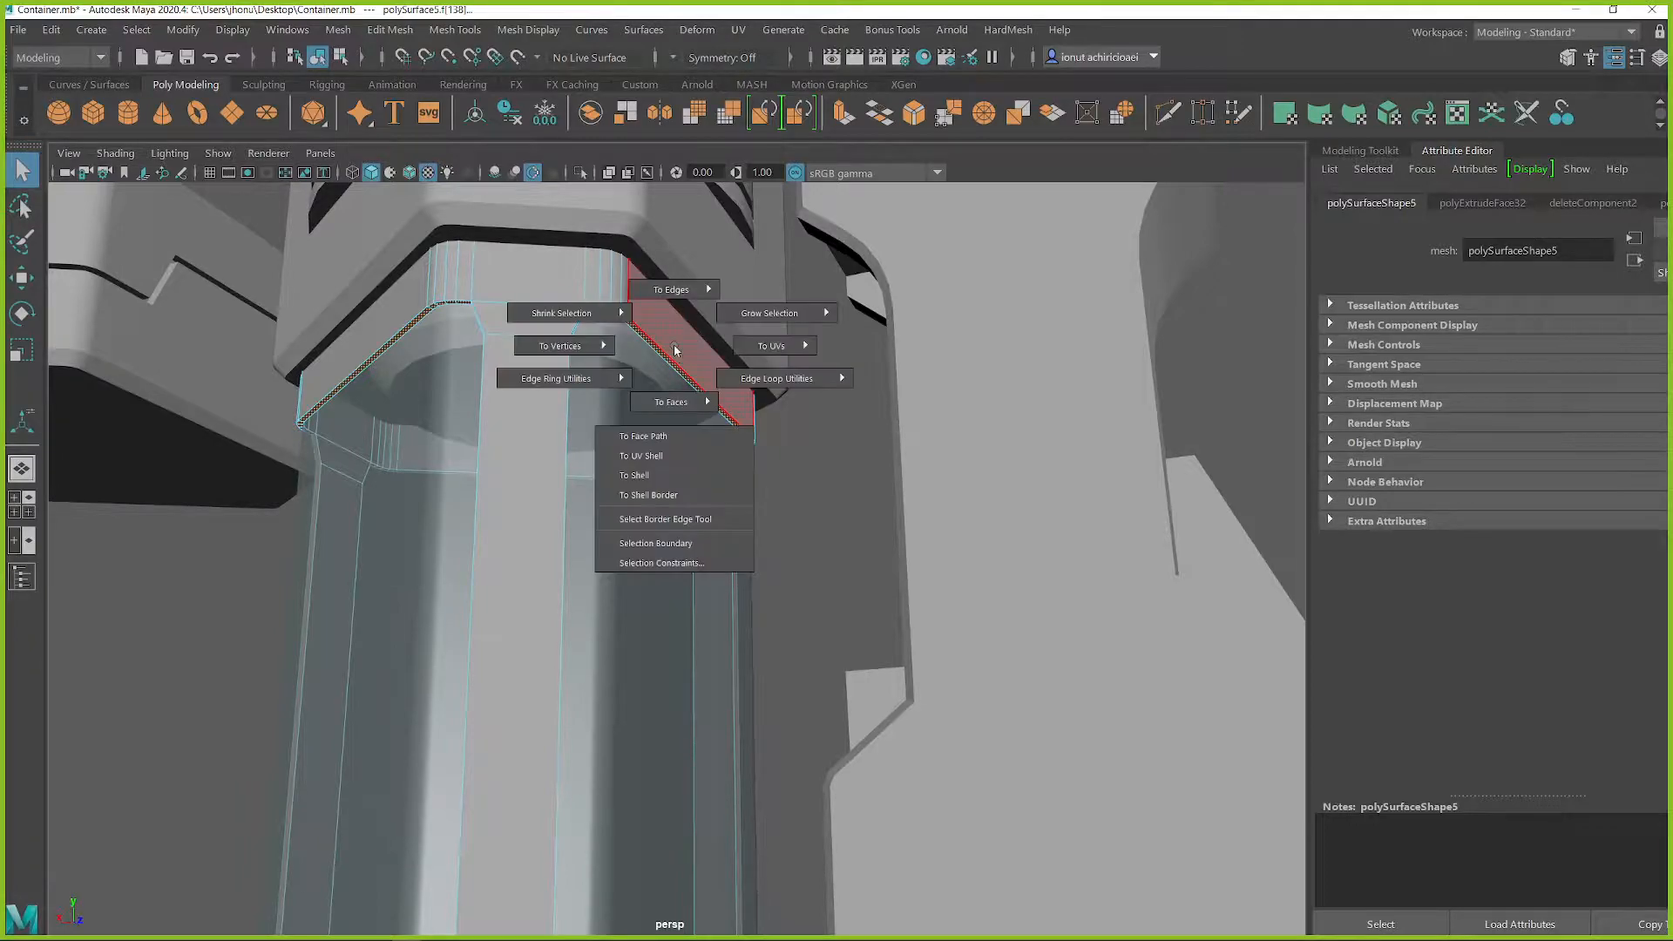
pyautogui.moveTo(669, 290)
pyautogui.click(746, 262)
pyautogui.keyDown('alt'); pyautogui.moveTo(676, 218); pyautogui.dragTo(766, 395); pyautogui.keyUp('alt')
pyautogui.hotkey('ctrl', 'z')
# Convert the thickness face selection to its edge perimeter and bevel those edges with a fraction of 0.528
pyautogui.keyDown('ctrl'); pyautogui.rightClick(819, 347); pyautogui.keyUp('ctrl')
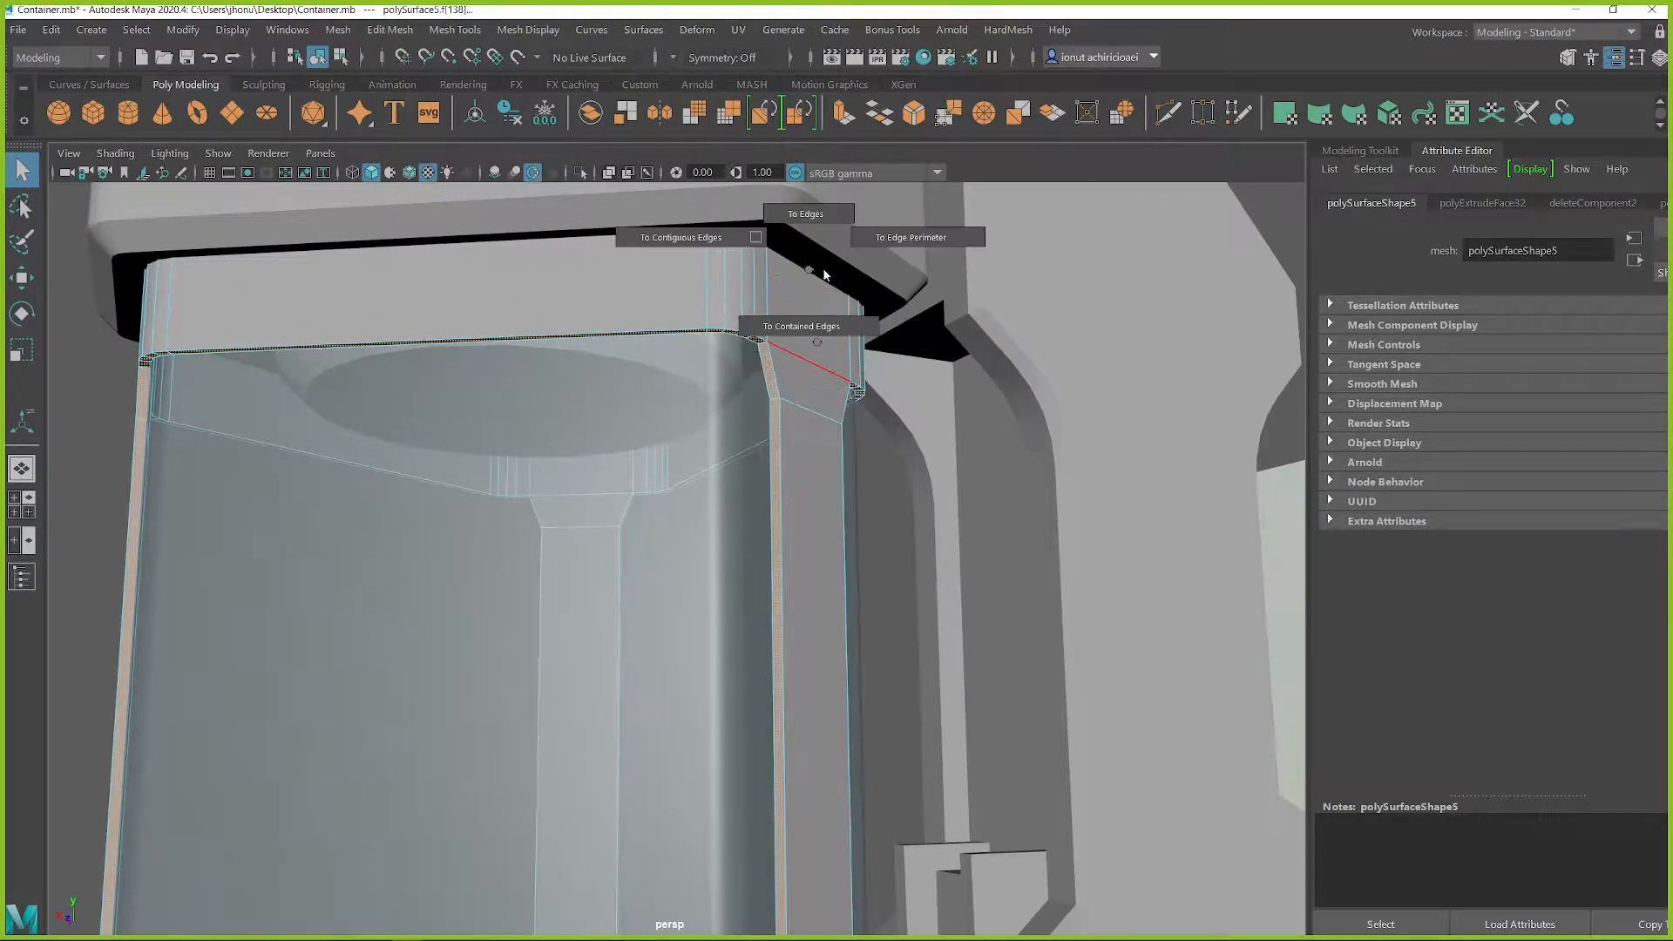
pyautogui.click(915, 232)
pyautogui.keyDown('alt'); pyautogui.moveTo(916, 232); pyautogui.dragTo(701, 418); pyautogui.keyUp('alt')
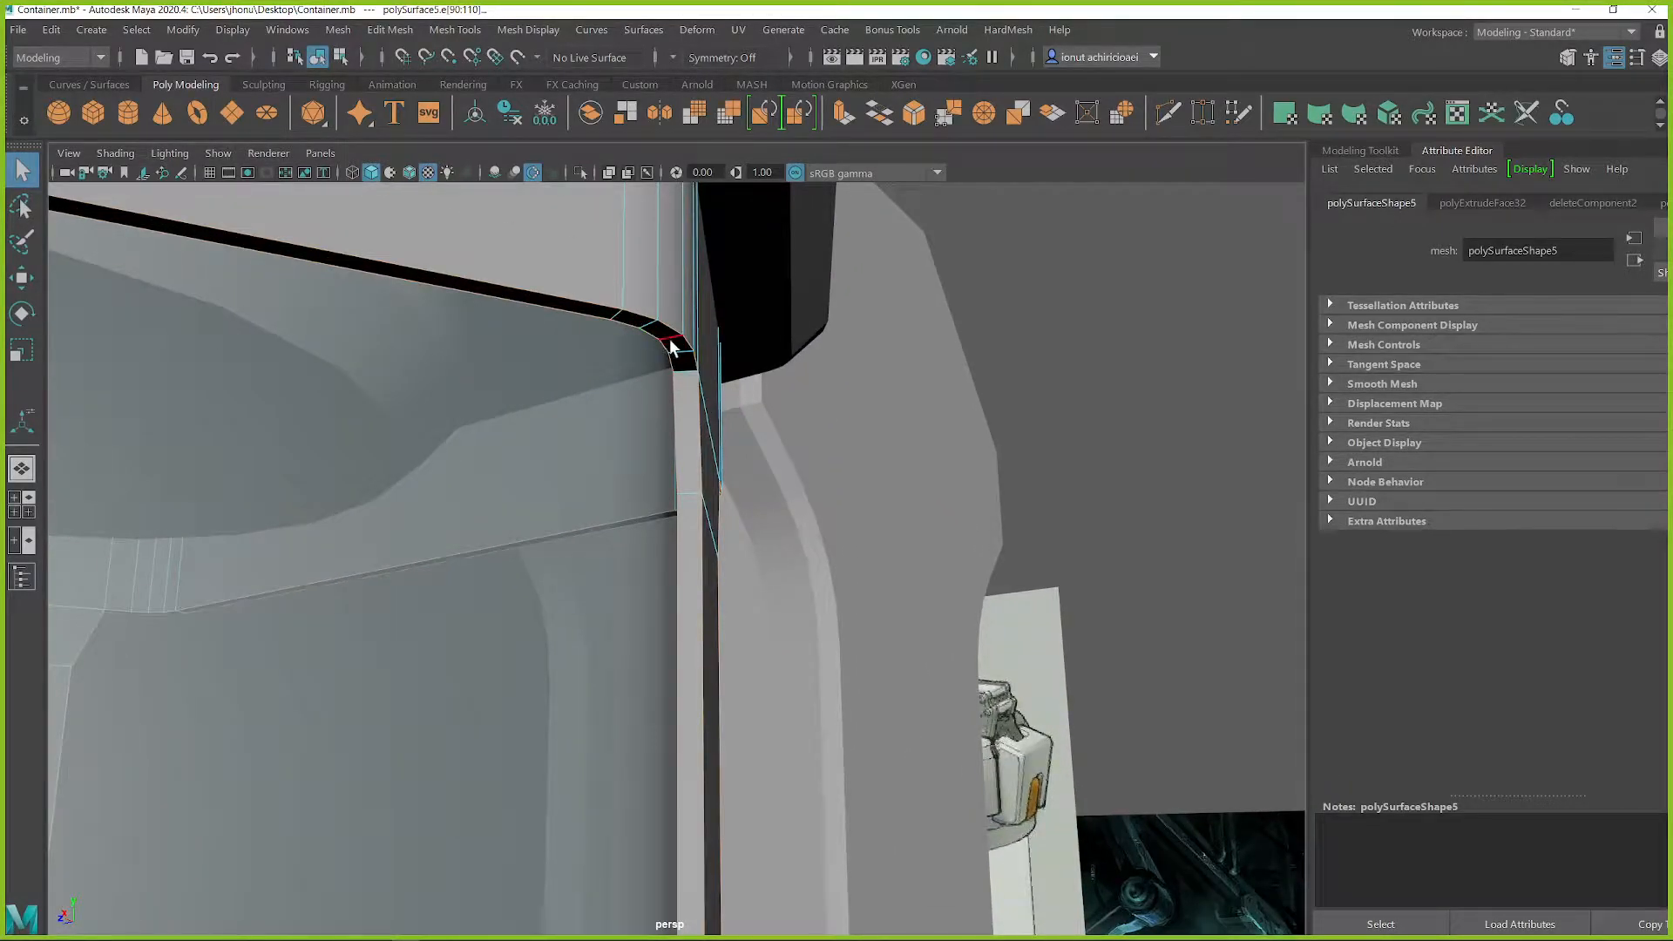
pyautogui.keyDown('shift'); pyautogui.moveTo(692, 318); pyautogui.dragTo(785, 318, button='right'); pyautogui.keyUp('shift')
pyautogui.keyDown('alt'); pyautogui.moveTo(785, 318); pyautogui.dragTo(810, 491); pyautogui.keyUp('alt')
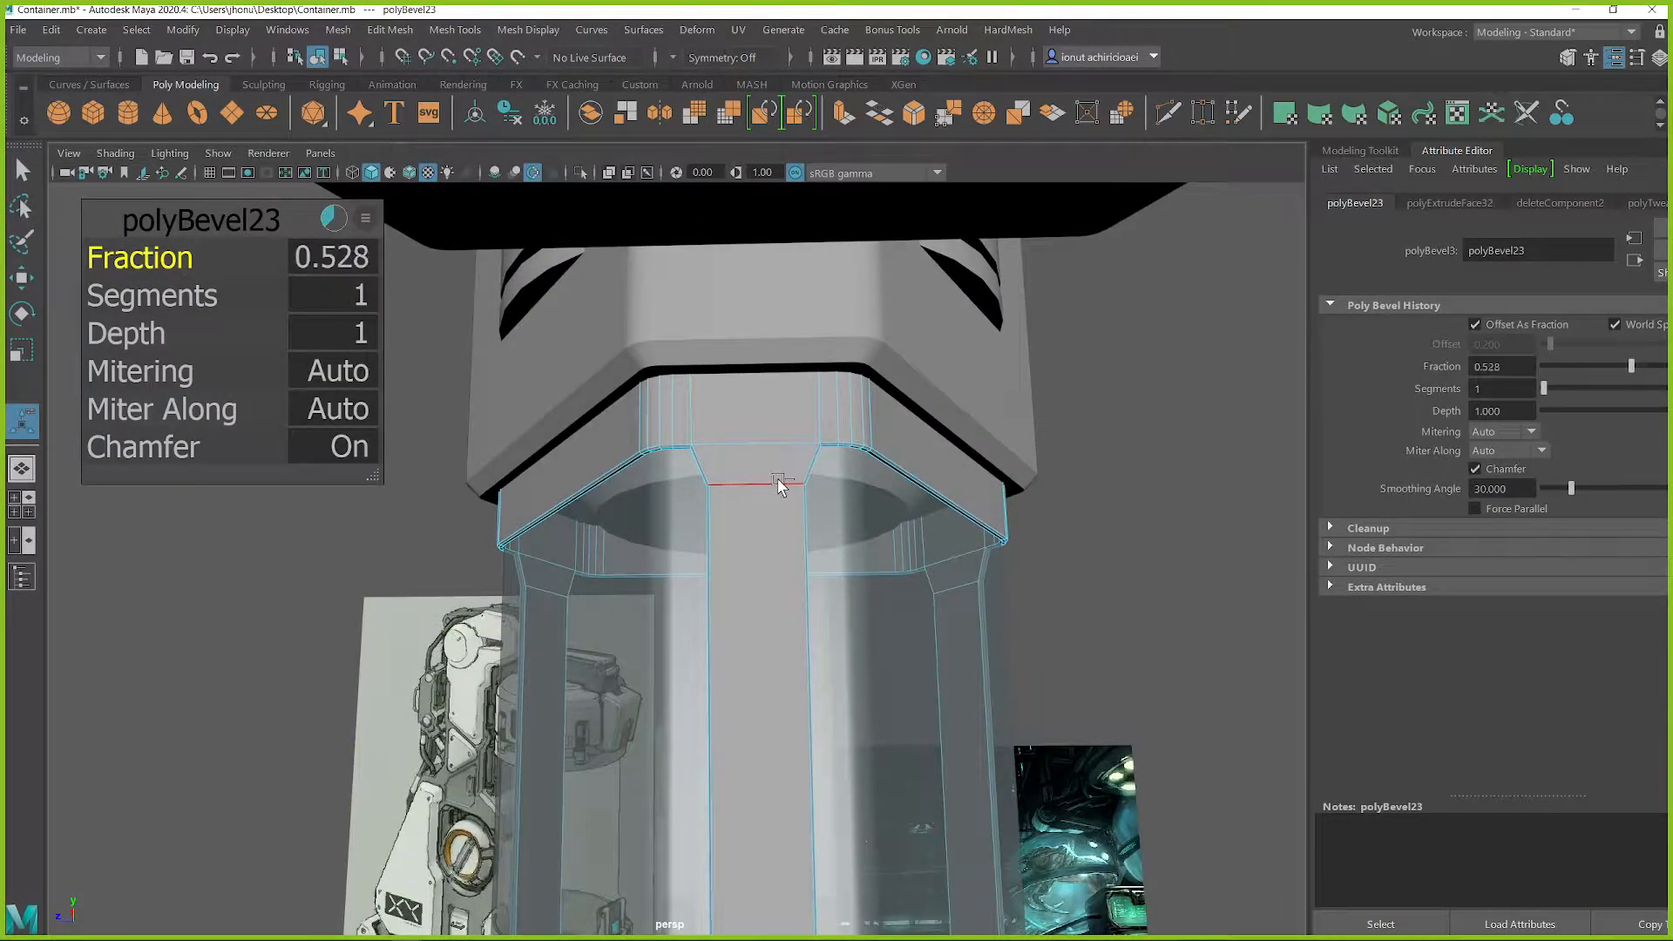
# Leave component editing and examine the beveled frame's upper ring and posts around the glass from several angles
pyautogui.moveTo(806, 402); pyautogui.dragTo(902, 359, button='right')
pyautogui.click(1081, 532)
pyautogui.keyDown('alt'); pyautogui.moveTo(1081, 532); pyautogui.dragTo(1017, 665); pyautogui.keyUp('alt')
pyautogui.keyDown('alt'); pyautogui.moveTo(1014, 671); pyautogui.dragTo(912, 642); pyautogui.keyUp('alt')
pyautogui.scroll(5, 911, 642)
pyautogui.click(1000, 545)
pyautogui.keyDown('alt'); pyautogui.moveTo(999, 539); pyautogui.dragTo(934, 453); pyautogui.keyUp('alt')
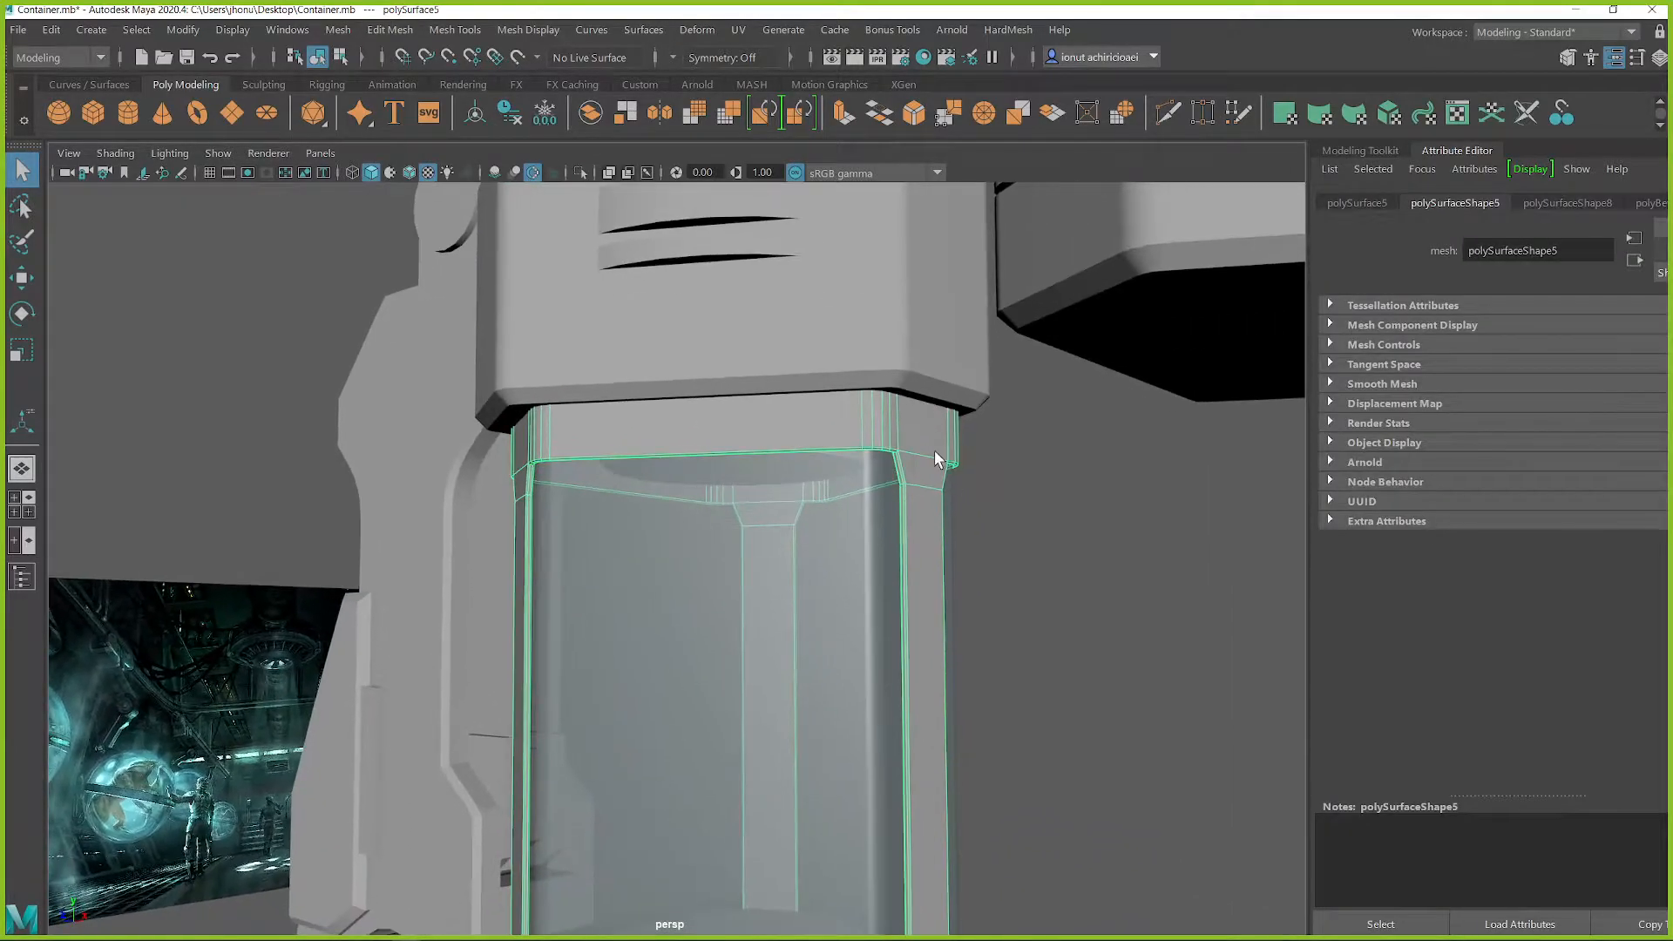
pyautogui.click(1020, 541)
pyautogui.keyDown('alt'); pyautogui.moveTo(842, 610); pyautogui.dragTo(624, 611, button='right'); pyautogui.keyUp('alt')
pyautogui.keyDown('alt'); pyautogui.moveTo(624, 611); pyautogui.dragTo(716, 584); pyautogui.keyUp('alt')
pyautogui.keyDown('alt'); pyautogui.moveTo(717, 591); pyautogui.dragTo(904, 587, button='right'); pyautogui.keyUp('alt')
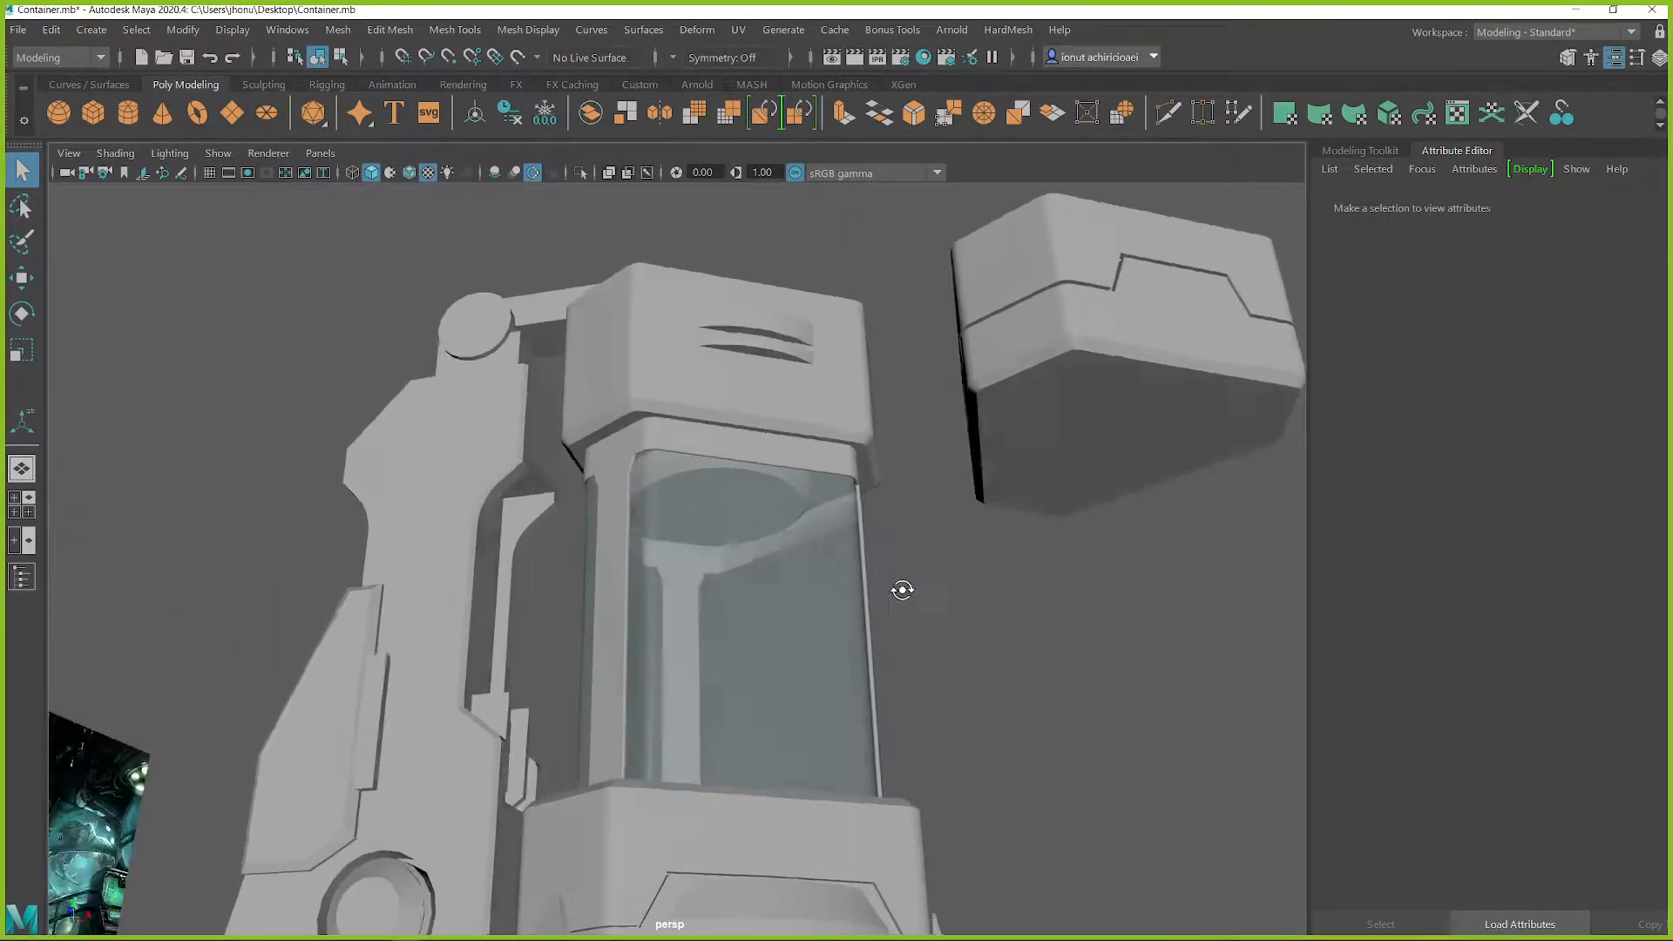
pyautogui.keyDown('alt'); pyautogui.moveTo(903, 587); pyautogui.dragTo(852, 608); pyautogui.keyUp('alt')
# Scale the whole frame uniformly by a slight amount to adjust its fit around the glass tube
pyautogui.click(845, 610)
pyautogui.press('r')
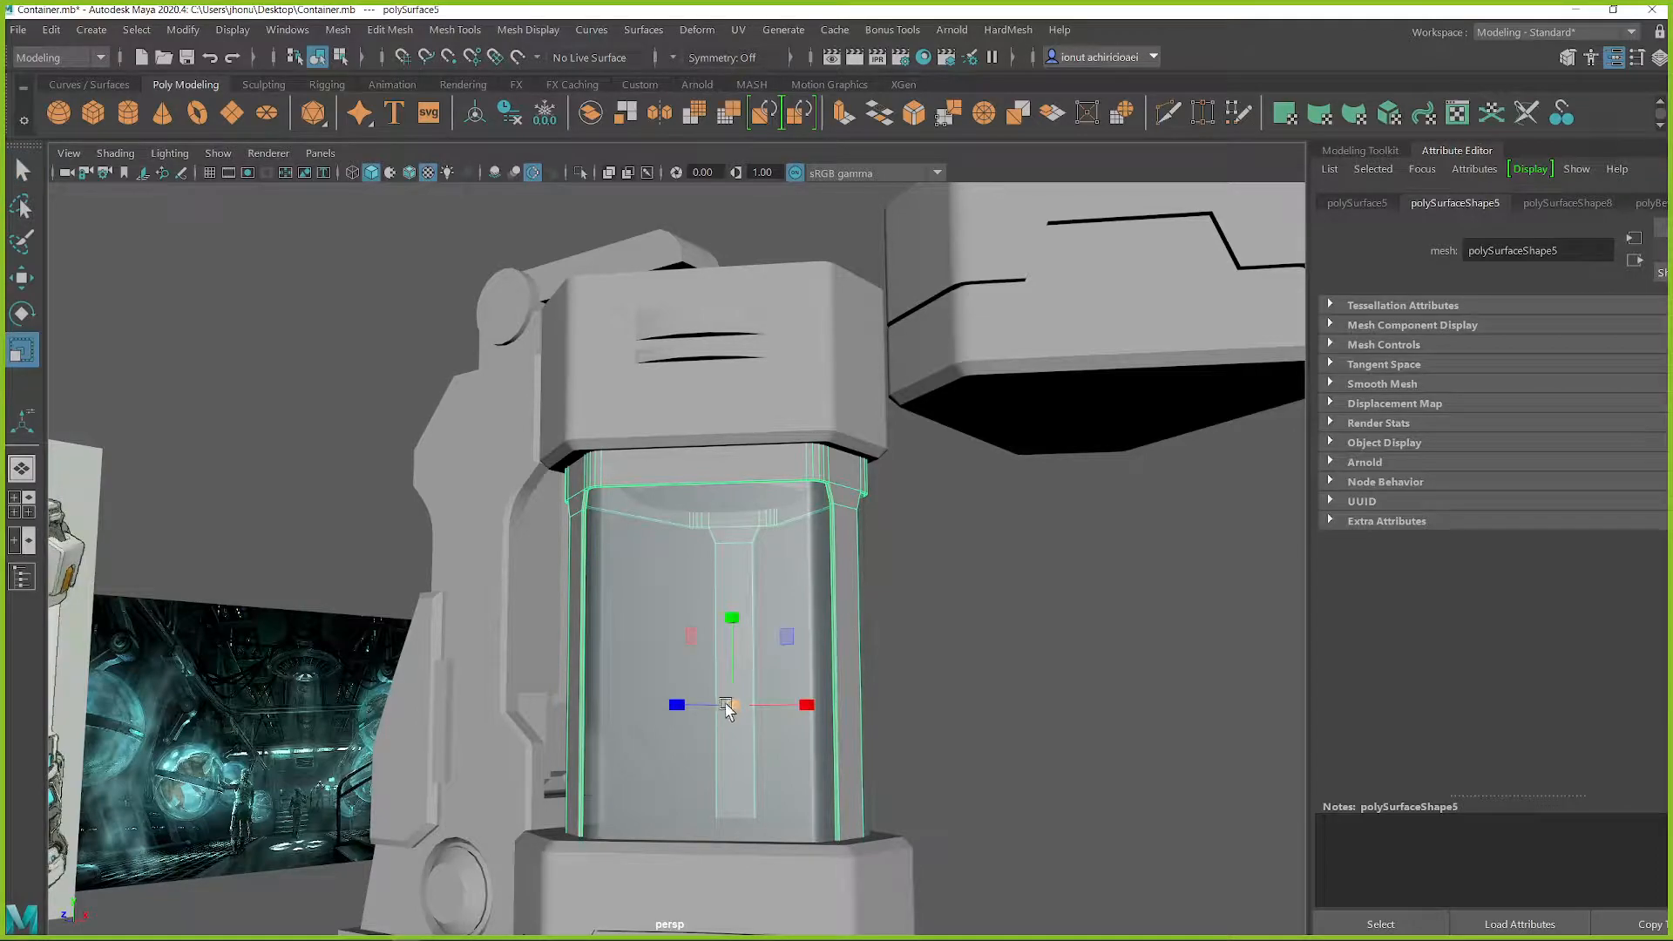
pyautogui.moveTo(728, 707); pyautogui.dragTo(728, 707)
pyautogui.click(955, 639)
pyautogui.keyDown('alt'); pyautogui.moveTo(889, 616); pyautogui.dragTo(854, 623); pyautogui.keyUp('alt')
# Scale the glass tube uniformly by a small amount to adjust its fit inside the frame
pyautogui.scroll(9, 868, 631)
pyautogui.scroll(5, 899, 614)
pyautogui.click(839, 392)
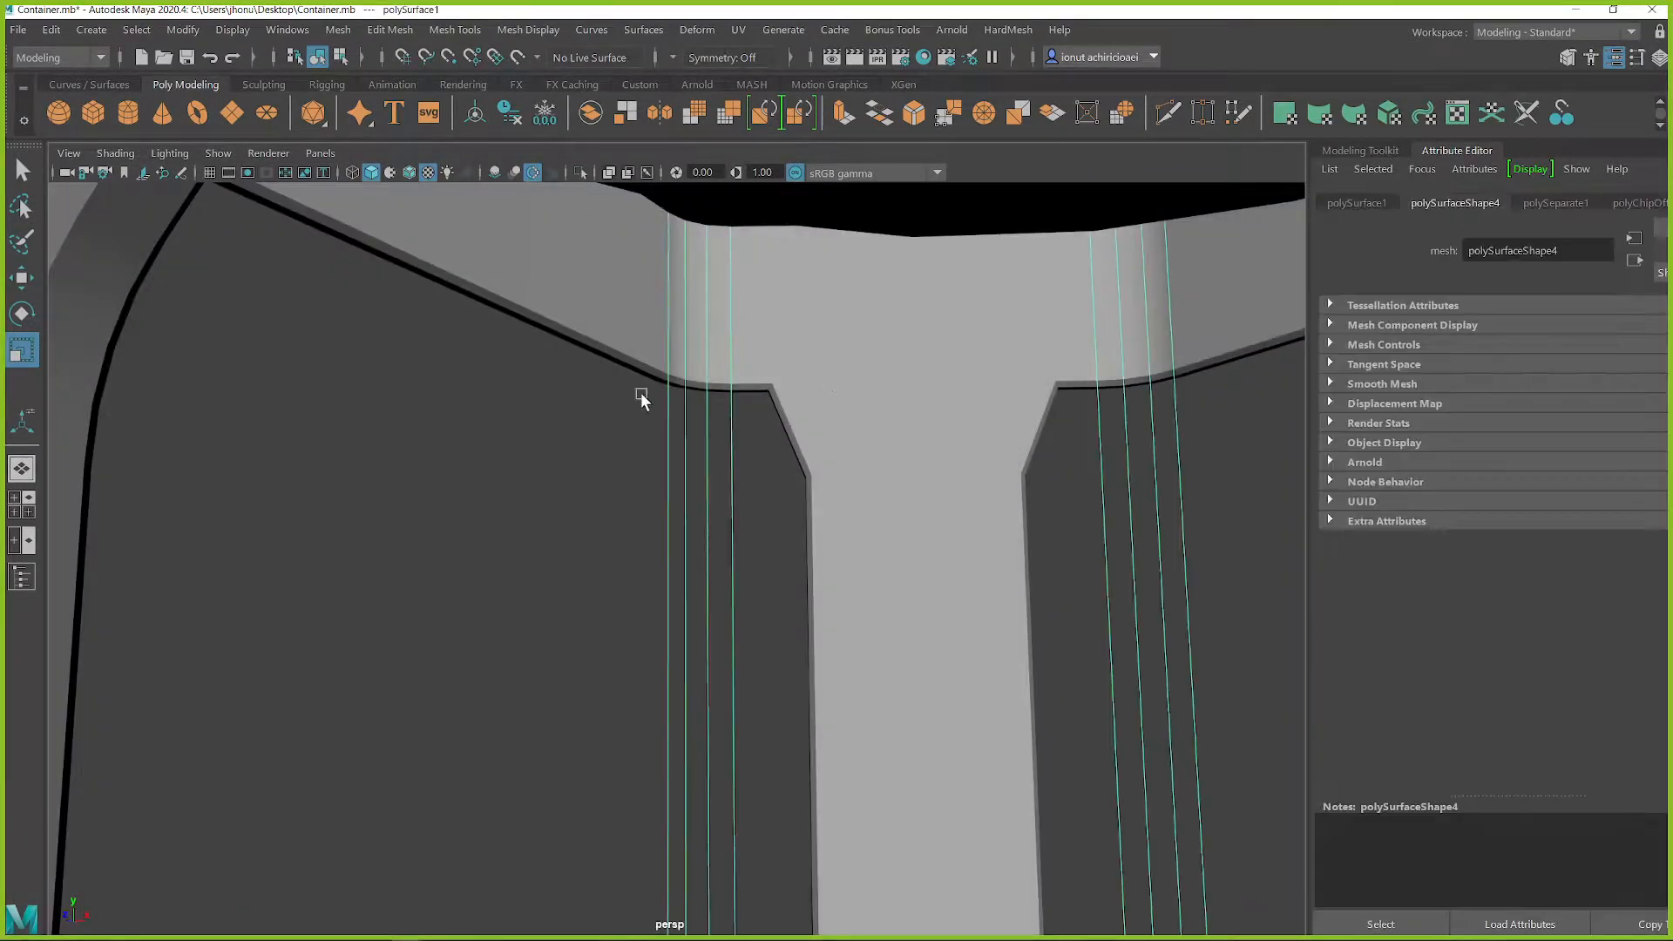
pyautogui.scroll(-15, 646, 486)
pyautogui.scroll(-5, 715, 620)
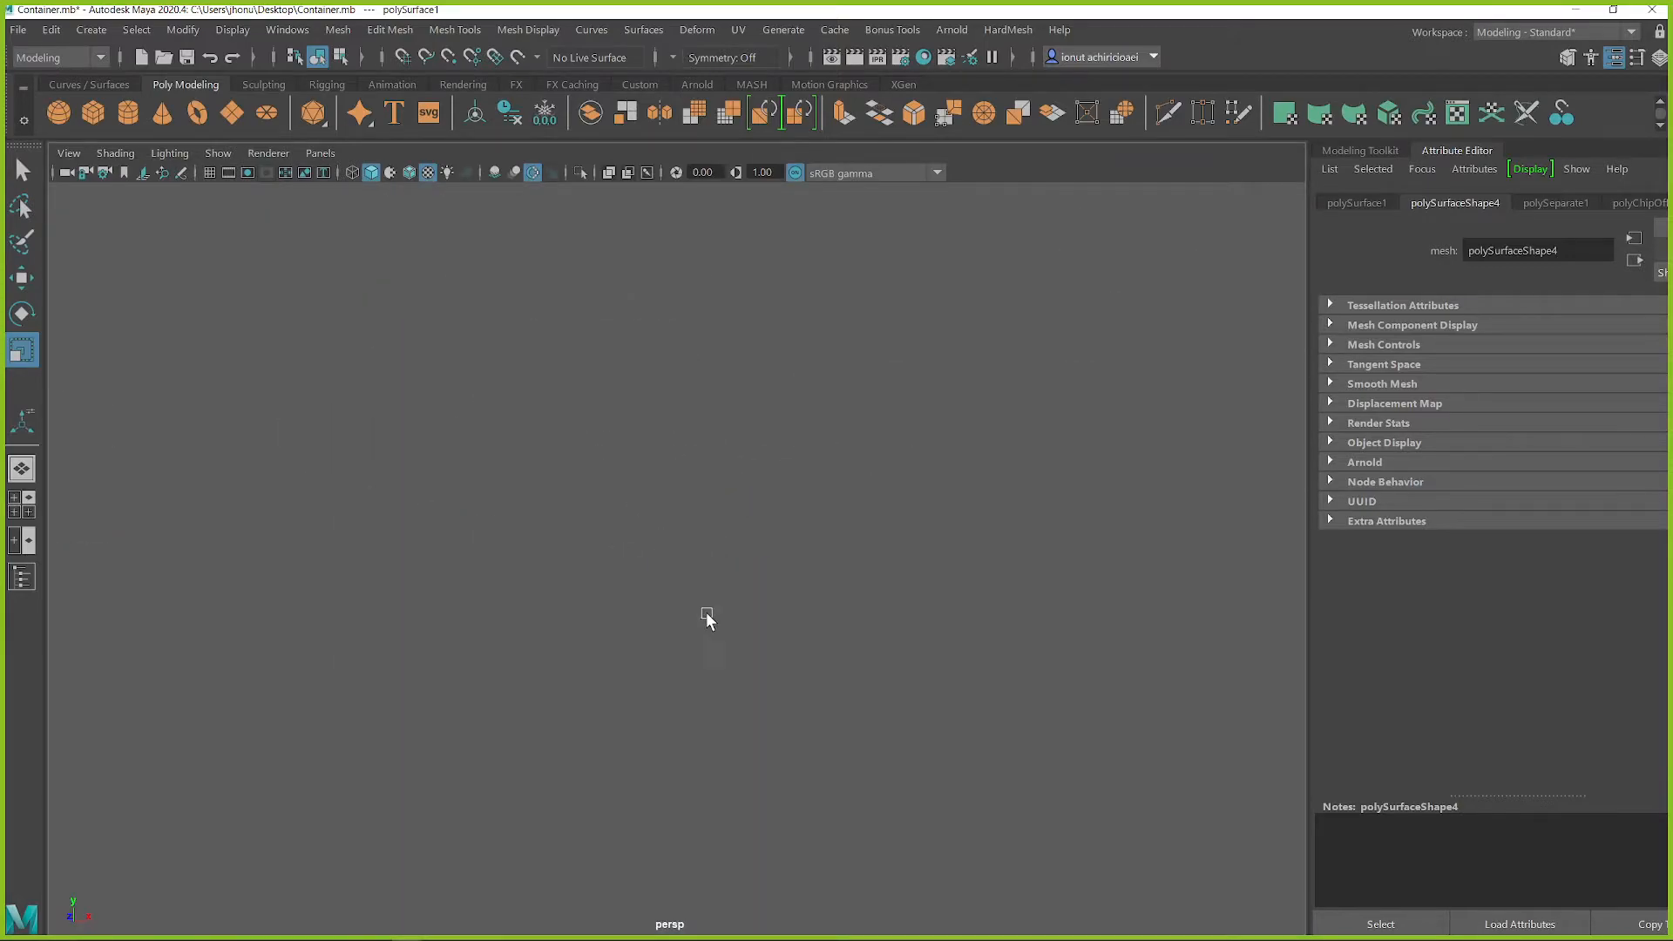
pyautogui.press('f')
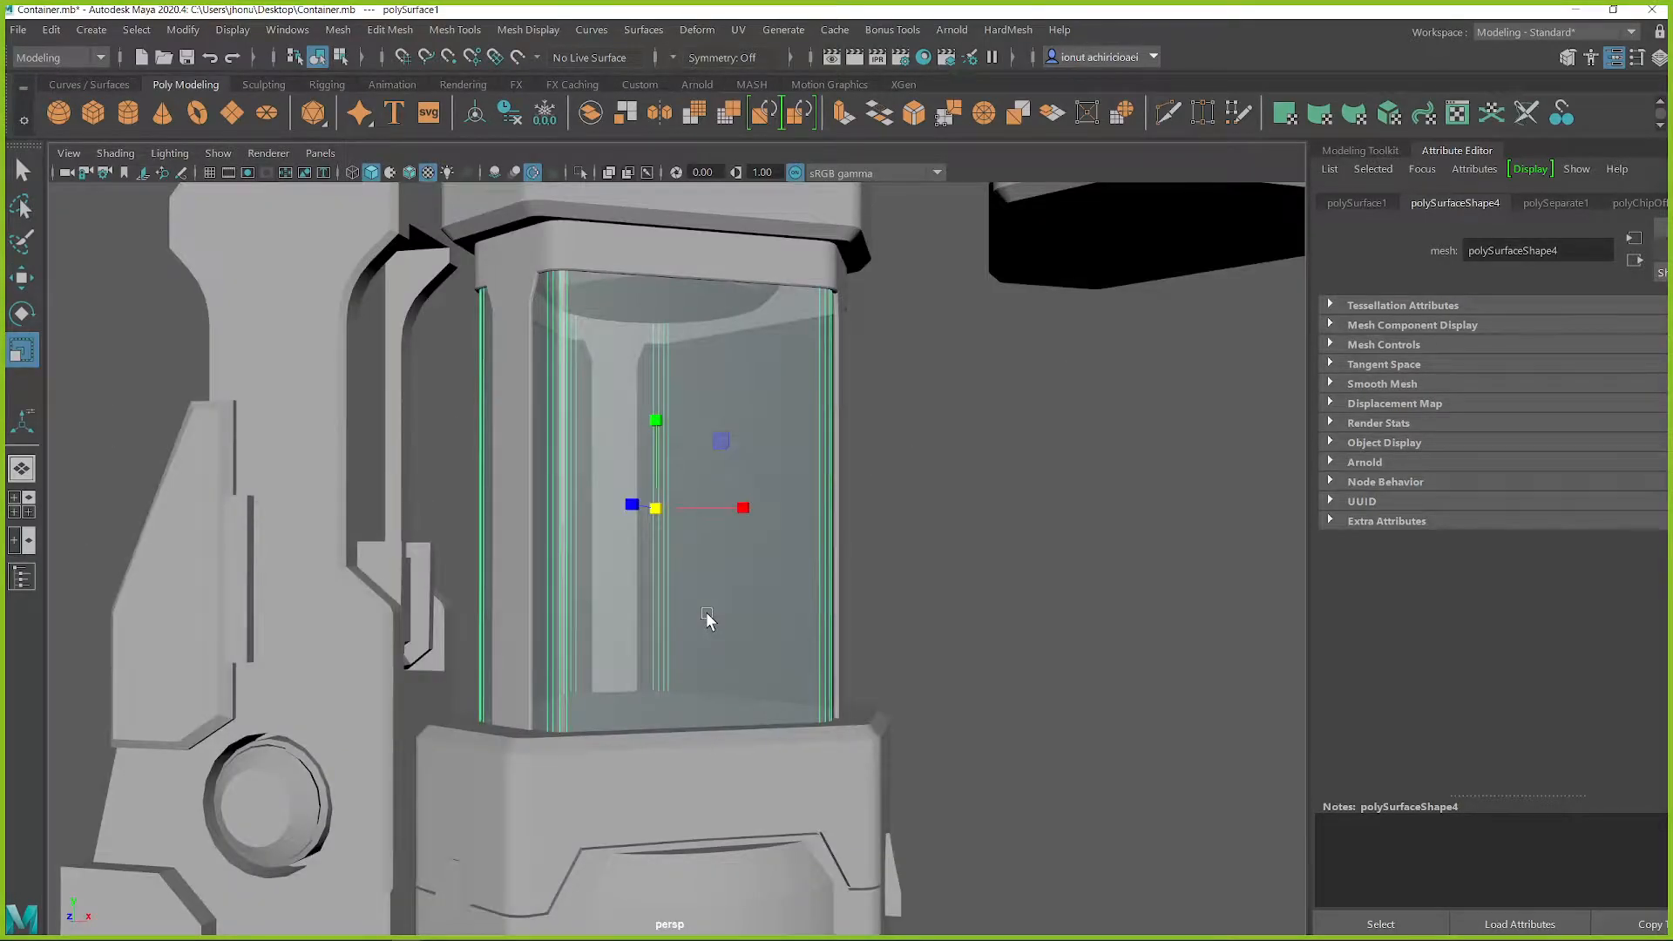
pyautogui.click(659, 509)
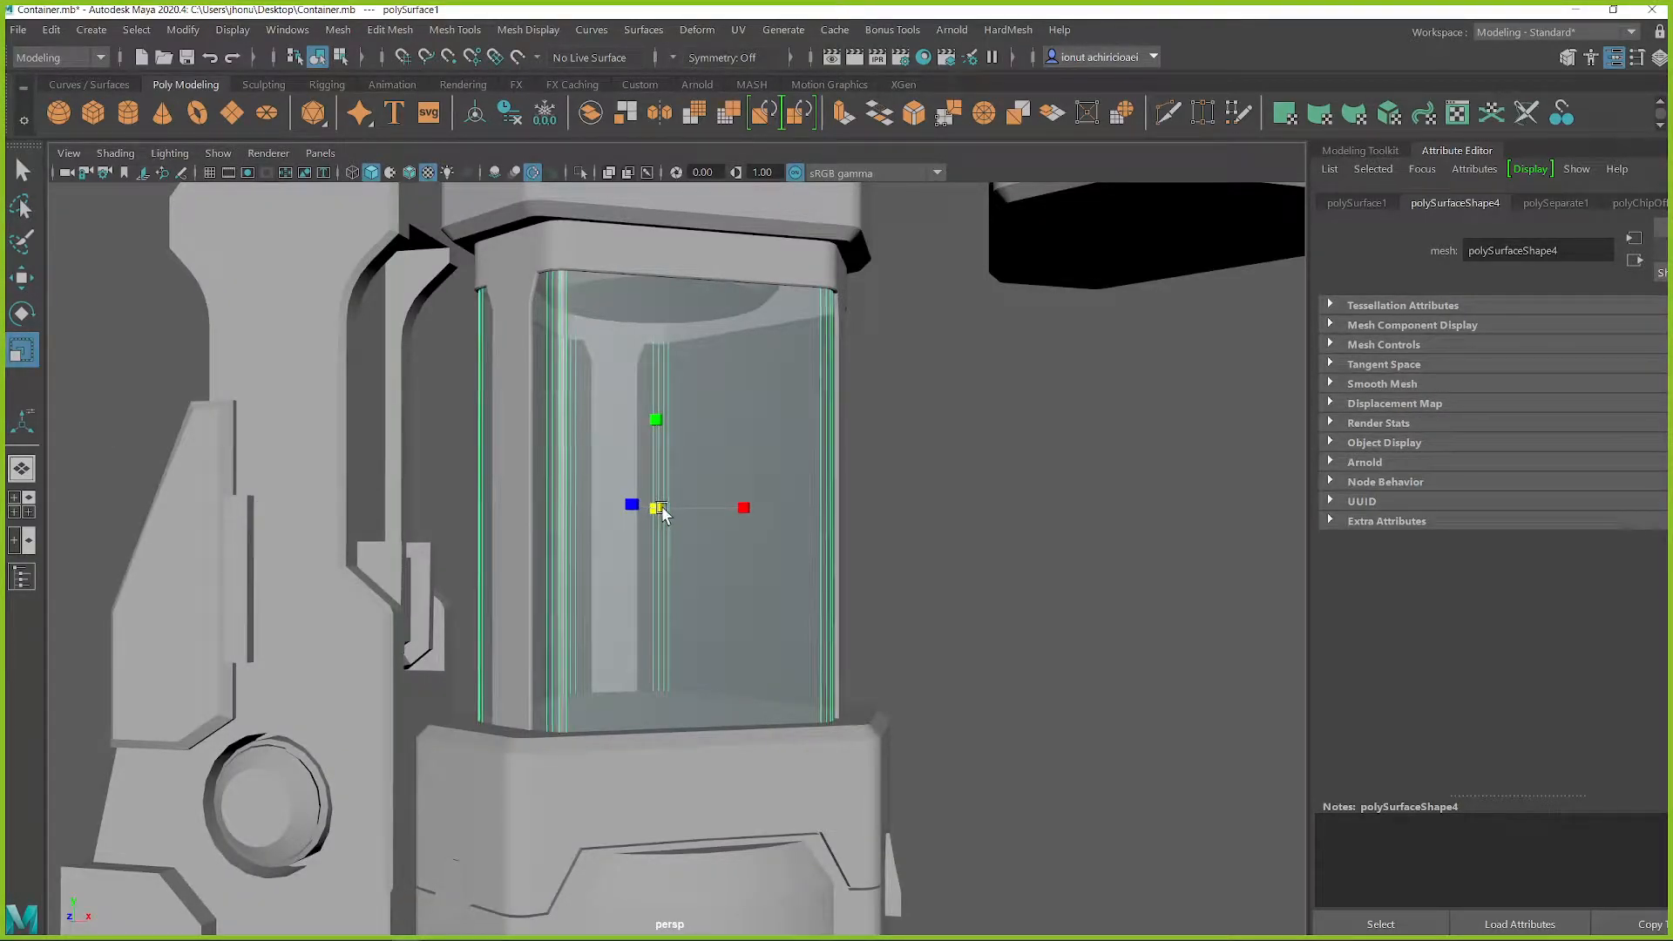
pyautogui.click(901, 477)
pyautogui.keyDown('alt'); pyautogui.moveTo(901, 478); pyautogui.dragTo(689, 478); pyautogui.keyUp('alt')
pyautogui.scroll(-5, 688, 478)
pyautogui.keyDown('alt'); pyautogui.moveTo(773, 523); pyautogui.dragTo(810, 553); pyautogui.keyUp('alt')
# Check the frame in isolation and raise its lower ring vertices so the ring sits above the base block
pyautogui.click(809, 636)
pyautogui.hotkey('ctrl', '1')
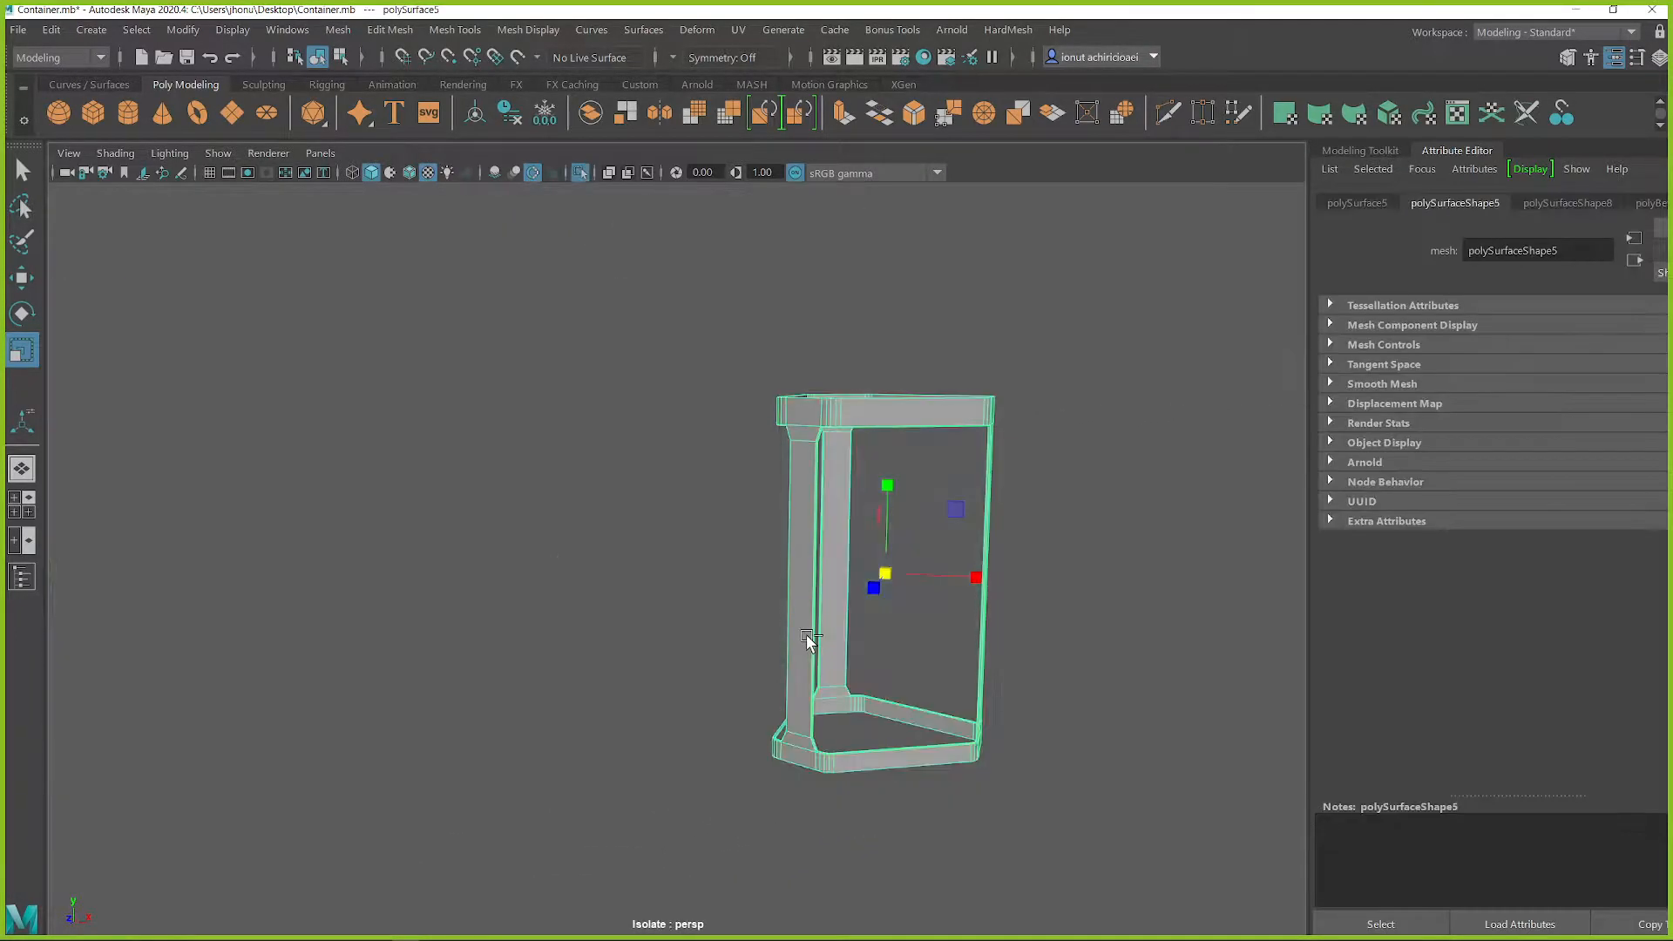
pyautogui.hotkey('ctrl', '1')
pyautogui.moveTo(753, 571); pyautogui.dragTo(638, 397, button='right')
pyautogui.moveTo(656, 598); pyautogui.dragTo(1111, 903)
pyautogui.press('w')
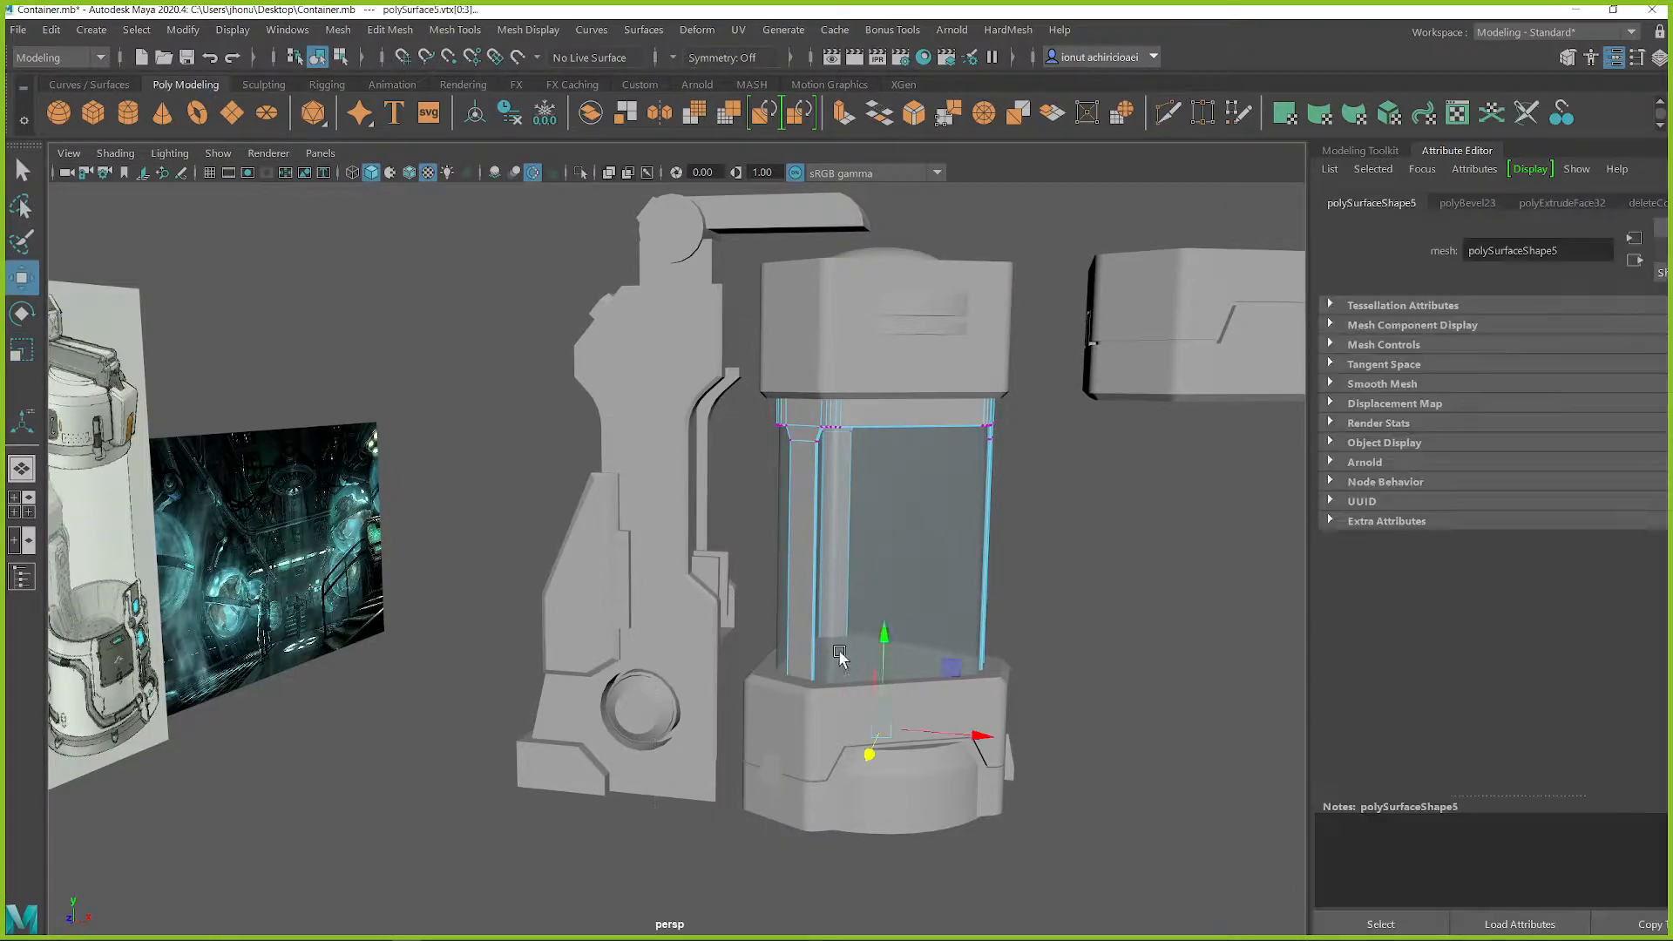
pyautogui.moveTo(884, 645); pyautogui.dragTo(895, 569)
pyautogui.moveTo(907, 394); pyautogui.dragTo(1006, 358, button='right')
pyautogui.click(1083, 549)
# Isolate the container's lower base block and select its large top face
pyautogui.keyDown('alt'); pyautogui.moveTo(876, 632); pyautogui.dragTo(866, 689); pyautogui.keyUp('alt')
pyautogui.click(905, 706)
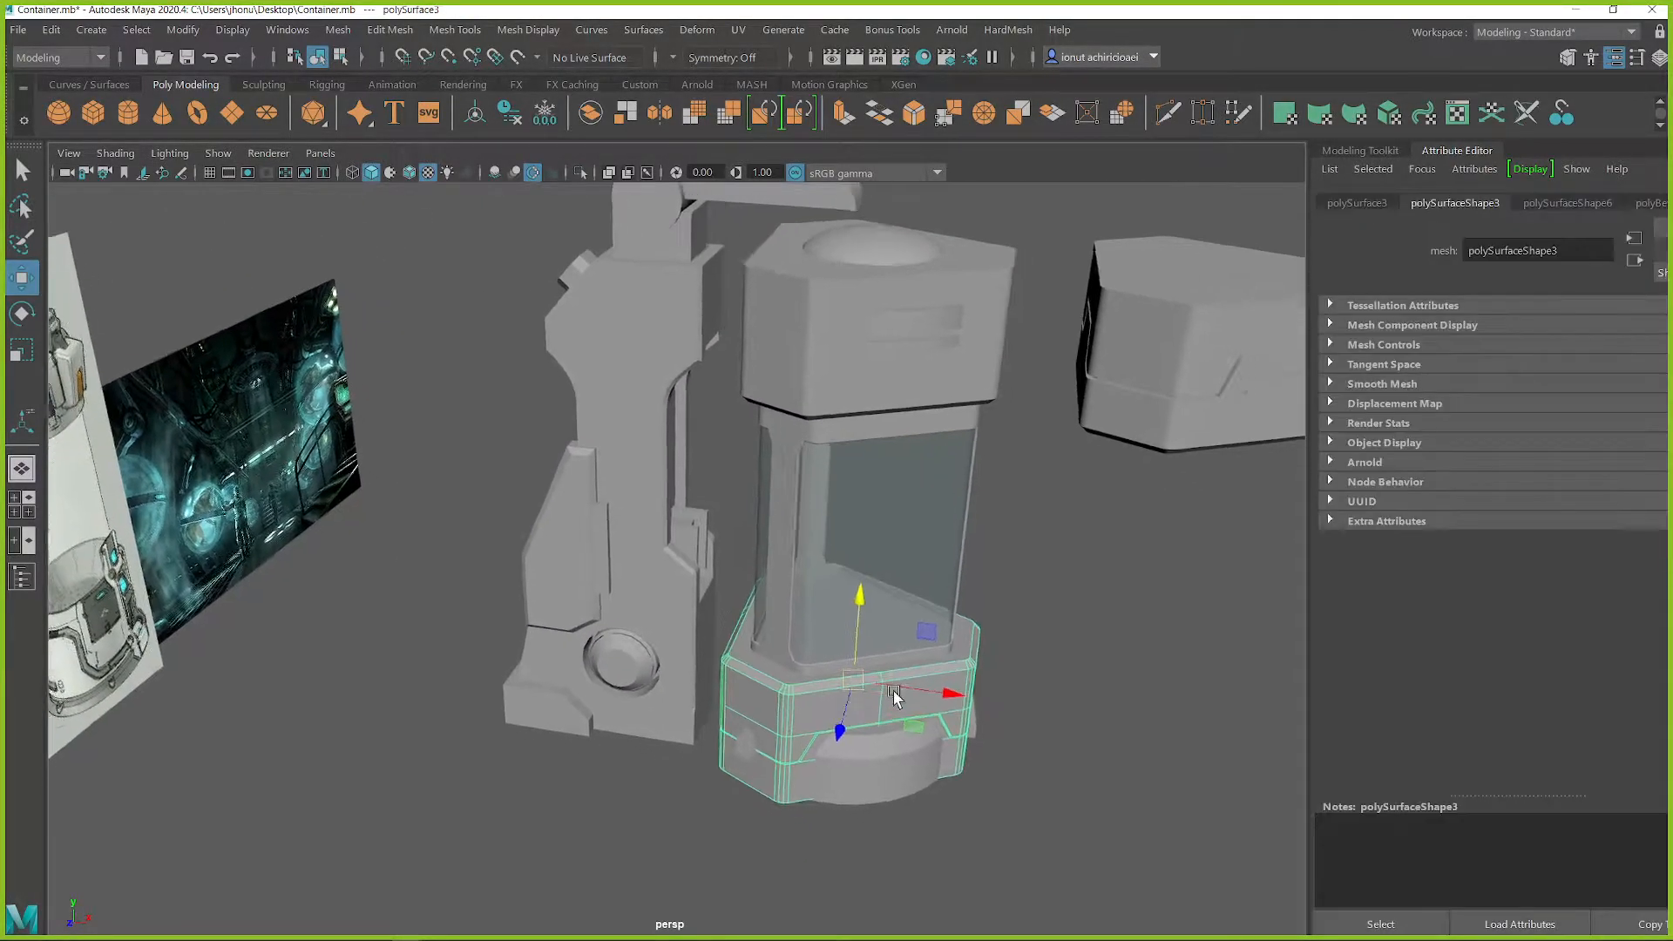
pyautogui.scroll(2, 871, 680)
pyautogui.hotkey('ctrl', '1')
pyautogui.moveTo(990, 391); pyautogui.dragTo(1015, 509, button='right')
pyautogui.click(863, 608)
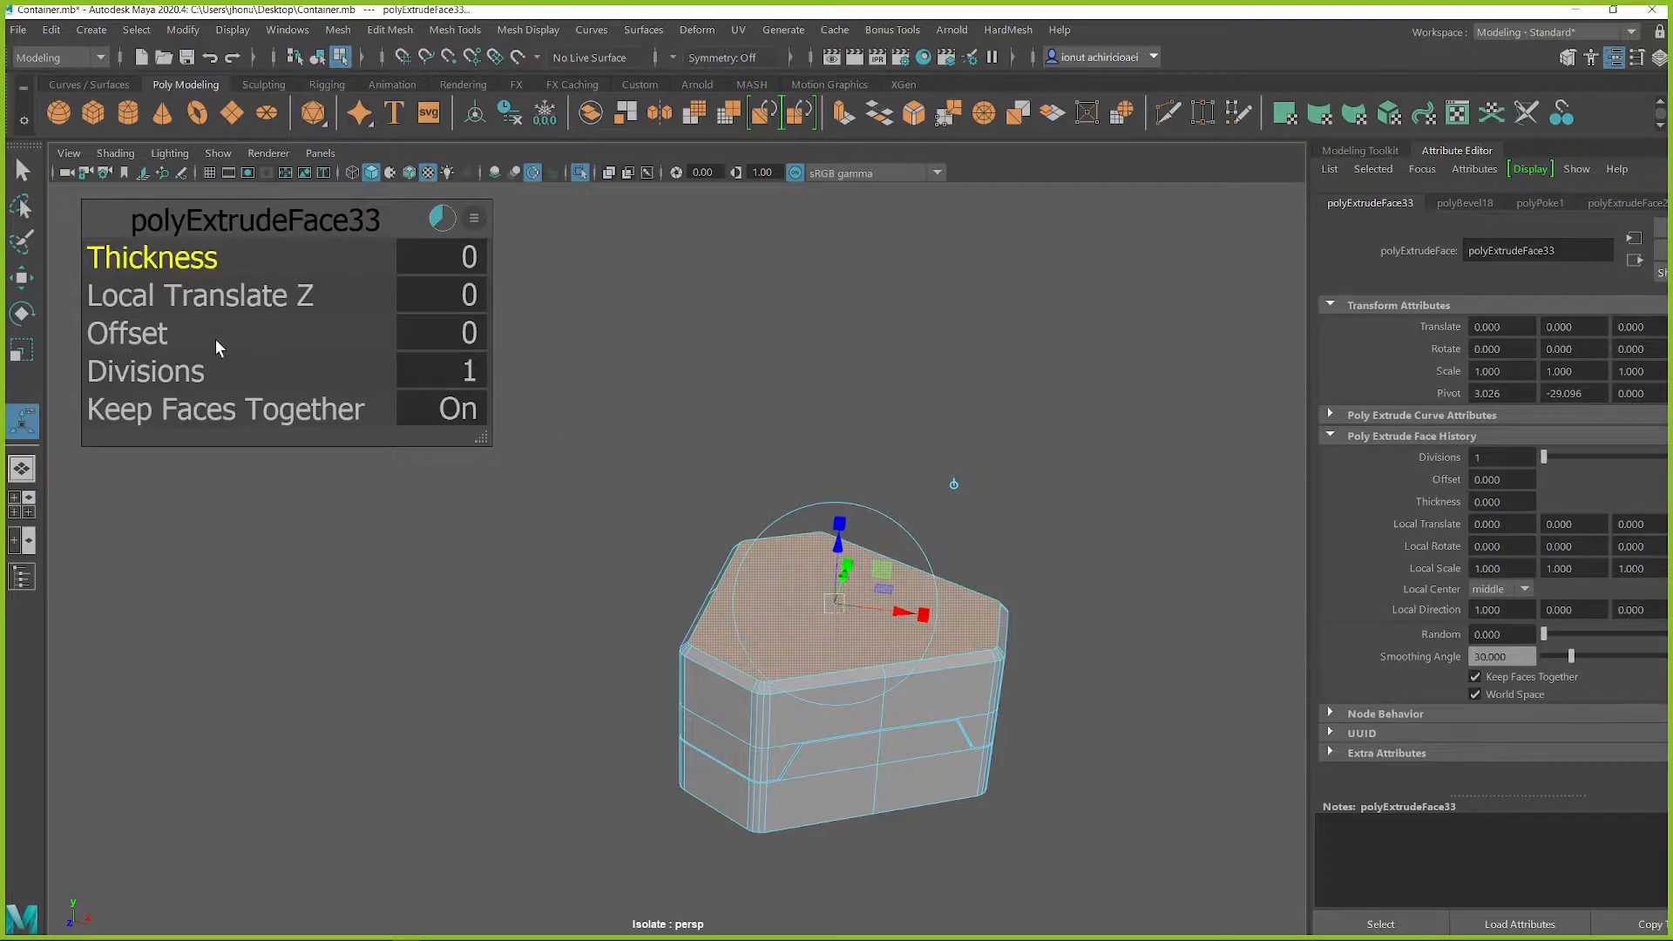
# Try extruding the base's top face with offsets of 1.31 and 6.22, and undo the extrusion
pyautogui.moveTo(133, 338); pyautogui.dragTo(225, 359)
pyautogui.keyDown('alt'); pyautogui.moveTo(647, 490); pyautogui.dragTo(677, 549); pyautogui.keyUp('alt')
pyautogui.scroll(3, 788, 618)
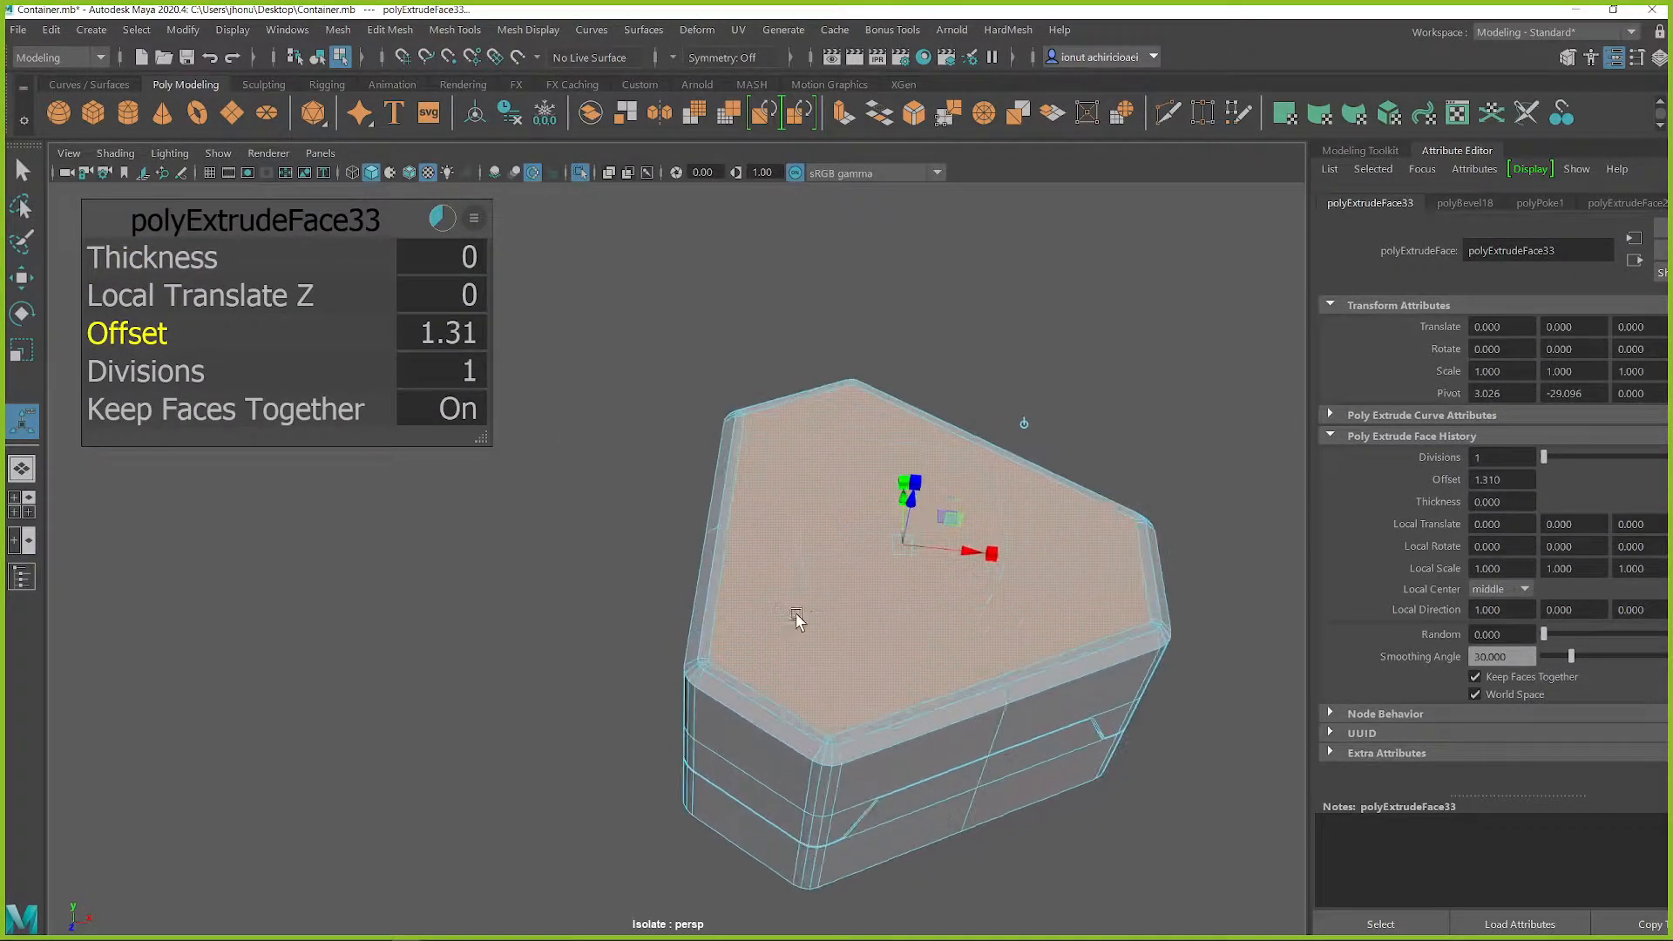
pyautogui.keyDown('alt'); pyautogui.moveTo(795, 620); pyautogui.dragTo(720, 616, button='middle'); pyautogui.keyUp('alt')
pyautogui.scroll(2, 741, 619)
pyautogui.moveTo(784, 643)
pyautogui.keyDown('alt'); pyautogui.mouseDown()
pyautogui.moveTo(766, 657)
pyautogui.moveTo(736, 639)
pyautogui.moveTo(750, 676)
pyautogui.moveTo(672, 565)
pyautogui.moveTo(795, 662)
pyautogui.mouseUp(); pyautogui.keyUp('alt')
pyautogui.hotkey('ctrl', 'z')
pyautogui.moveTo(132, 329); pyautogui.dragTo(542, 474)
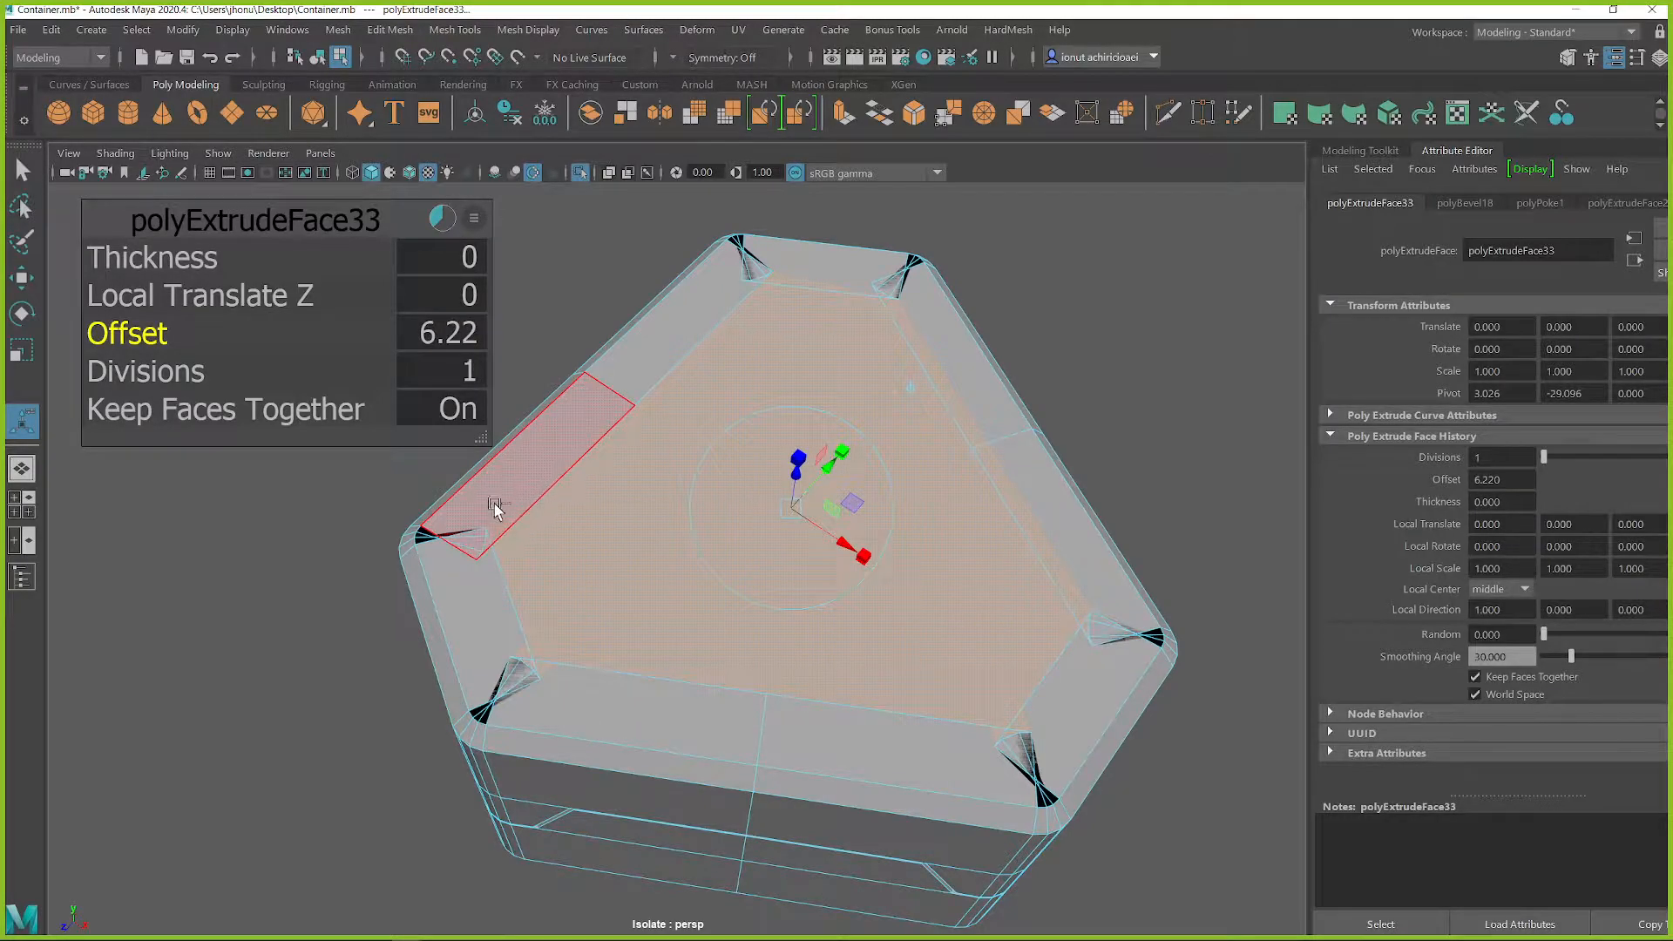
pyautogui.hotkey('ctrl', 'z')
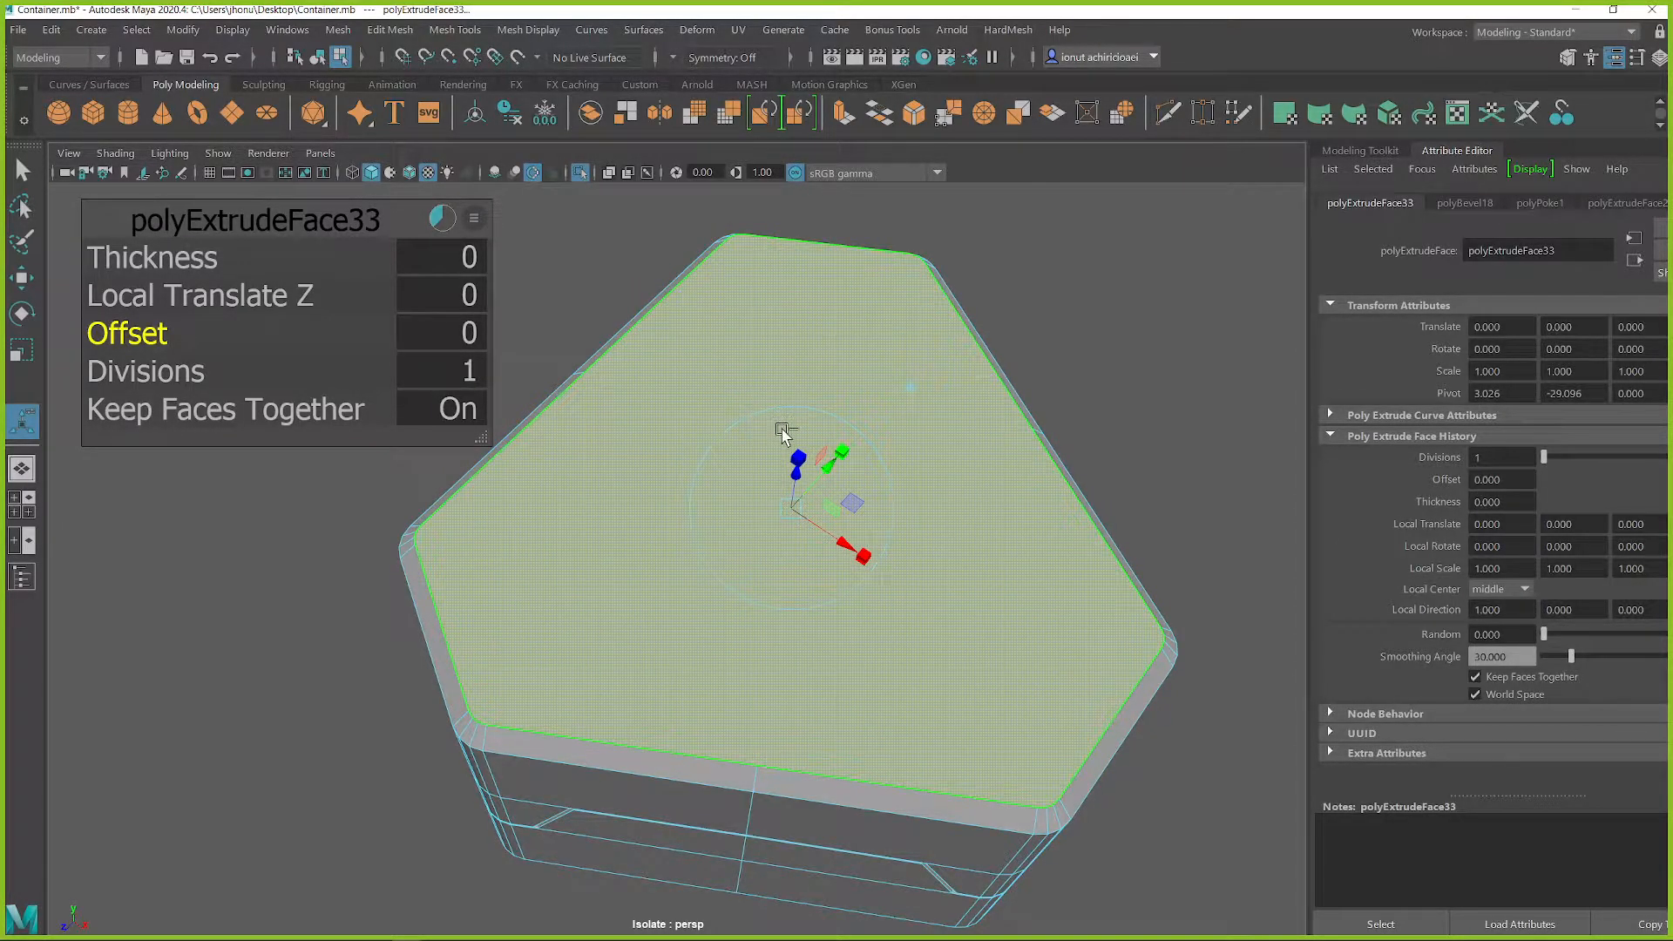
pyautogui.hotkey('ctrl', 'z')
pyautogui.hotkey('ctrl', 'z')
# Poke the base's top face into triangles, extrude them and scale the new faces inward as an inset
pyautogui.click(860, 448)
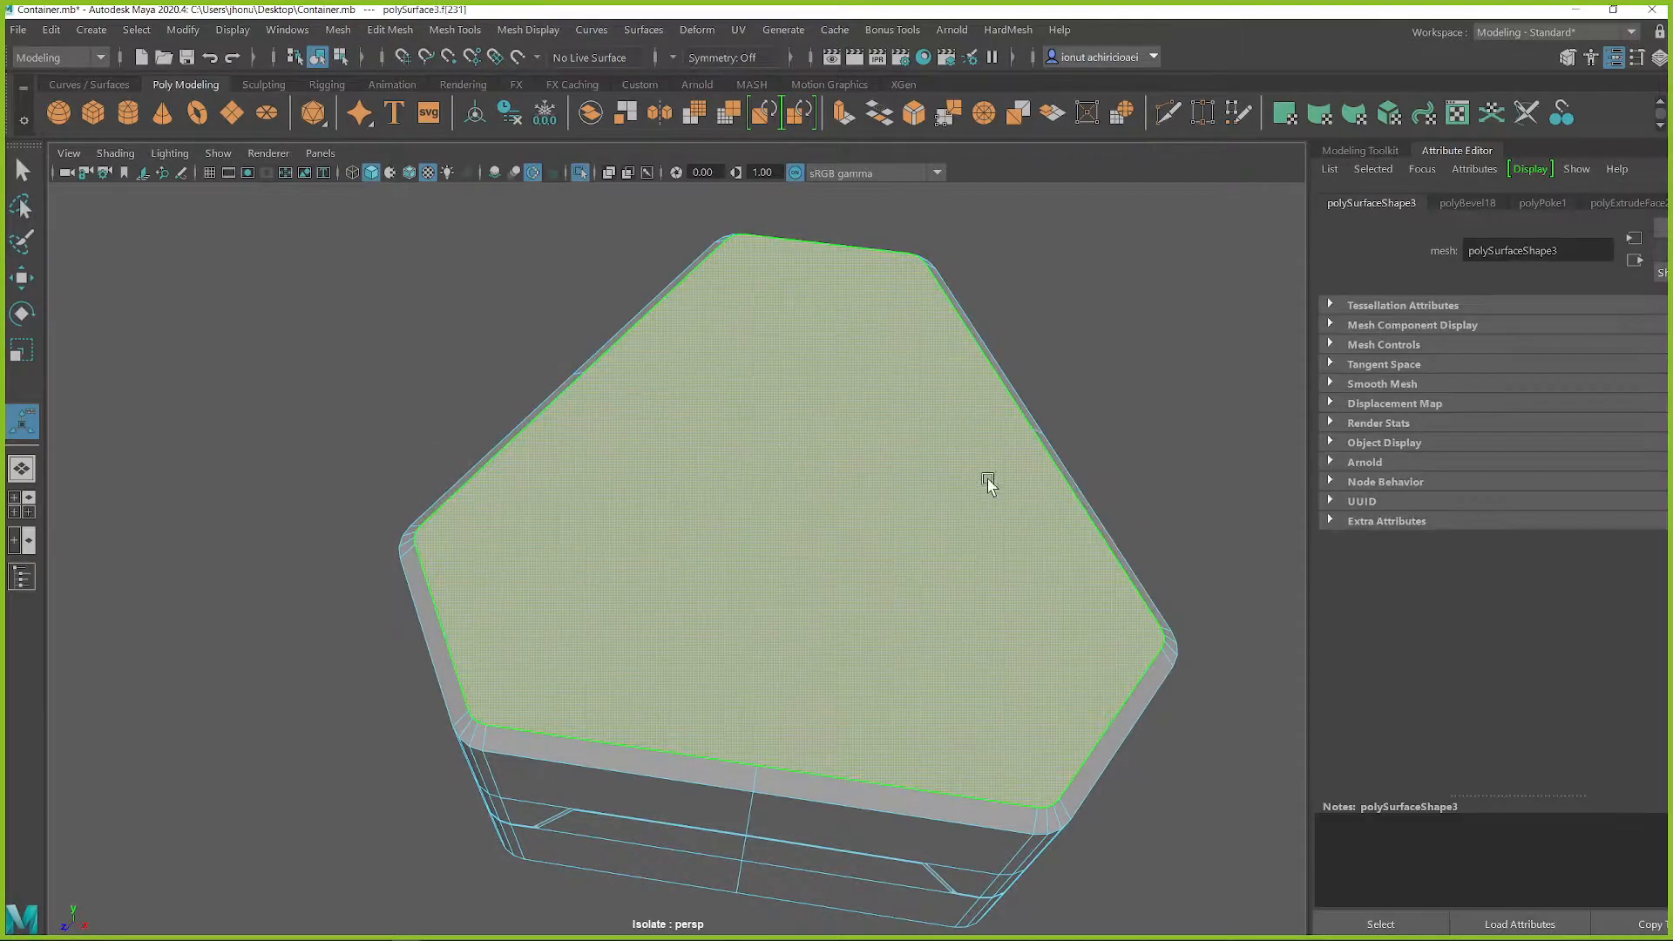
pyautogui.keyDown('shift'); pyautogui.rightClick(825, 448); pyautogui.keyUp('shift')
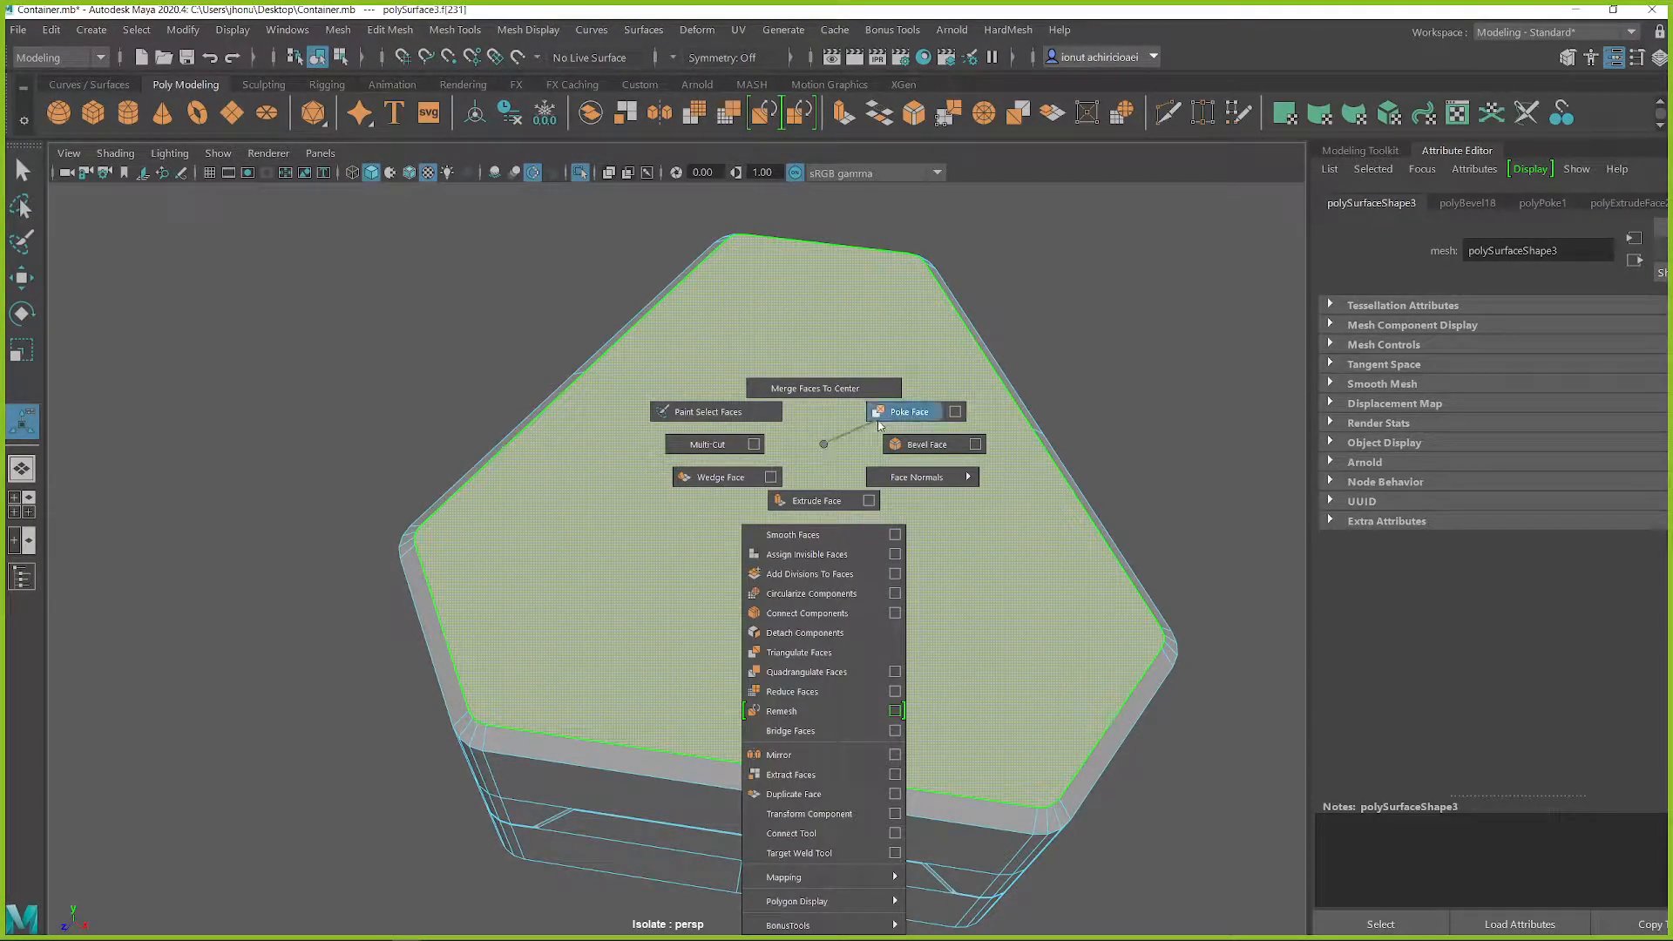
pyautogui.click(879, 424)
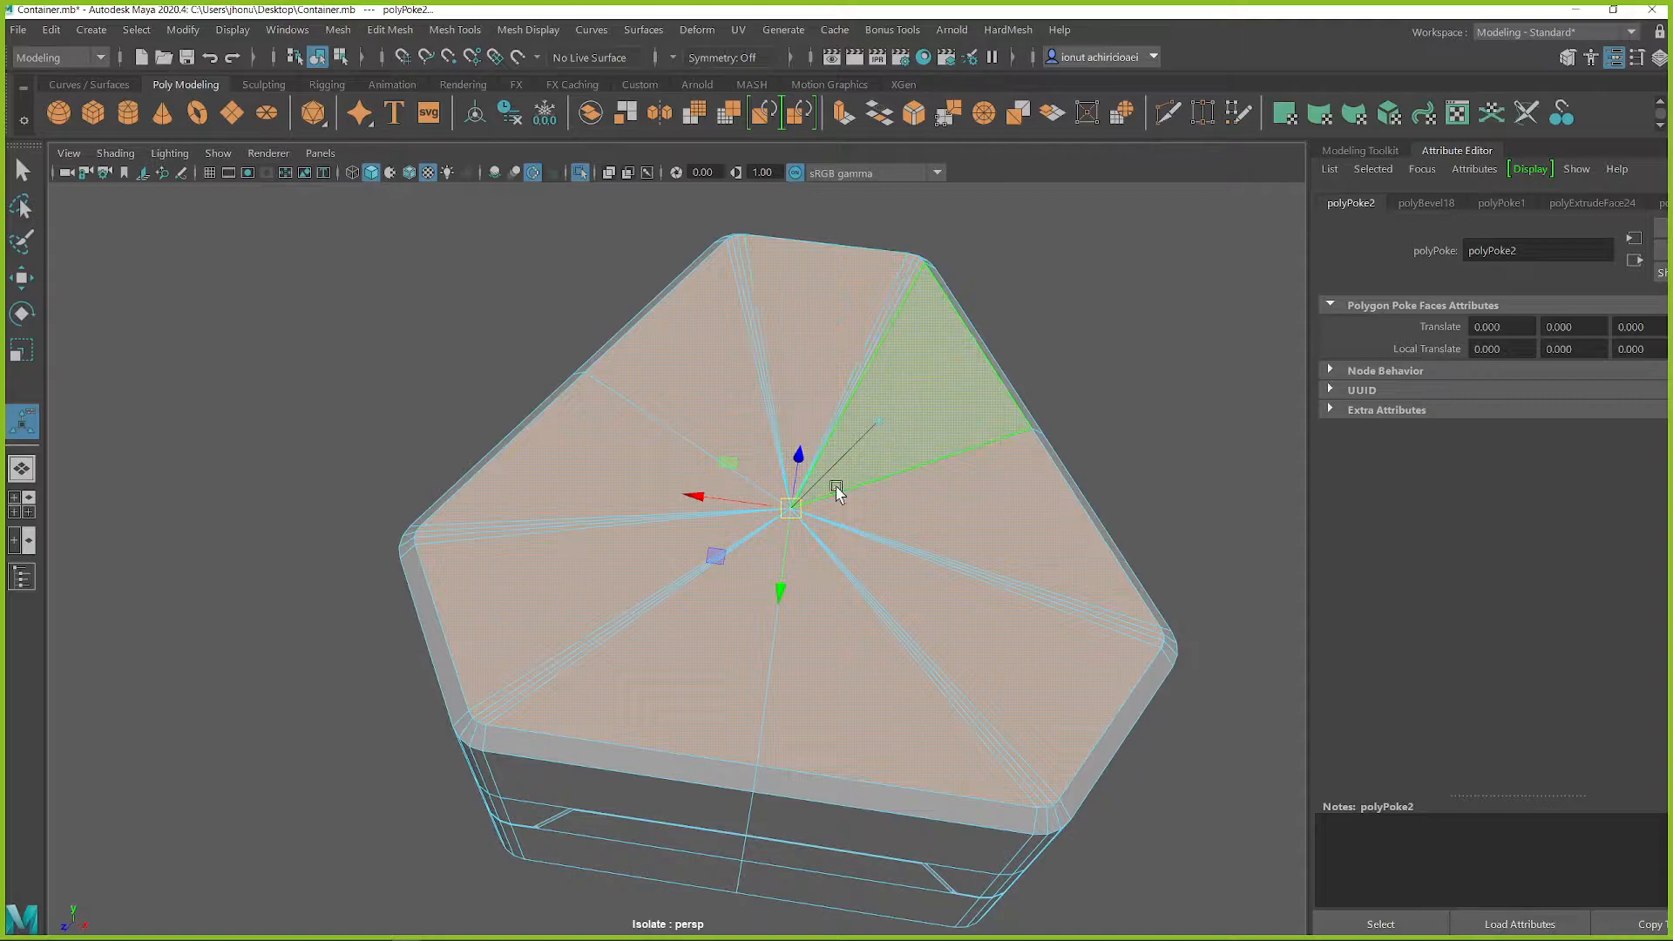
pyautogui.press('r')
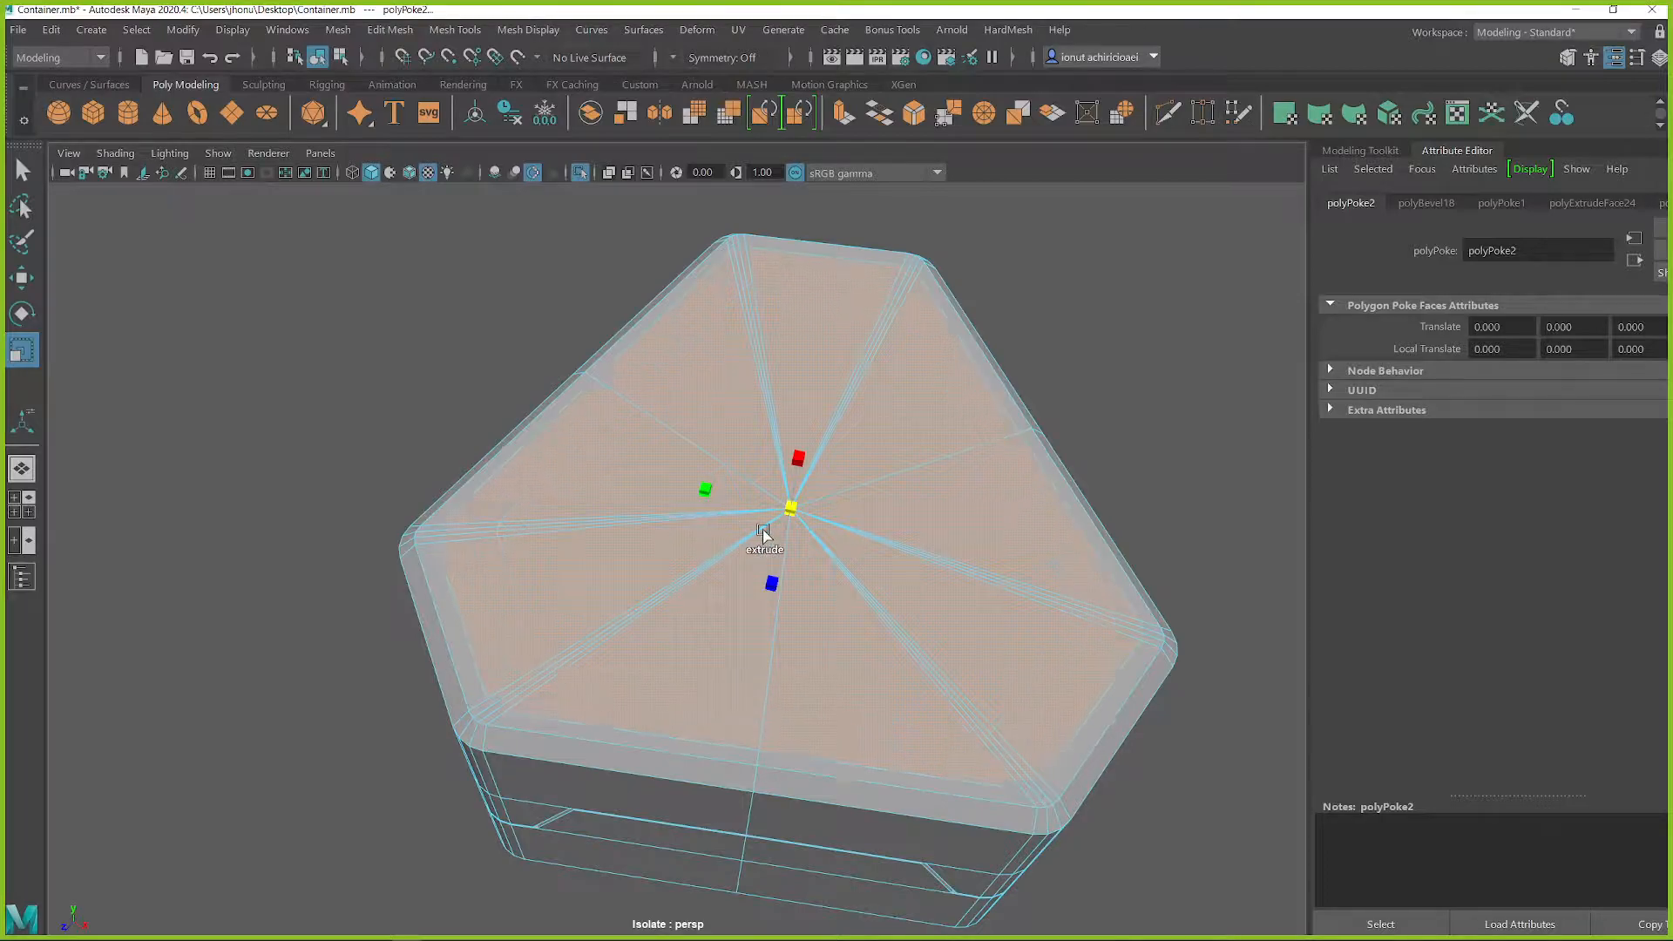
pyautogui.keyDown('shift'); pyautogui.moveTo(708, 539); pyautogui.dragTo(681, 538); pyautogui.keyUp('shift')
pyautogui.keyDown('shift'); pyautogui.moveTo(715, 541); pyautogui.dragTo(714, 541, button='right'); pyautogui.keyUp('shift')
# Try extruding the inset faces down into the base, check the recess against the frame, and undo it
pyautogui.press('w')
pyautogui.keyDown('alt'); pyautogui.moveTo(802, 536); pyautogui.dragTo(659, 725); pyautogui.keyUp('alt')
pyautogui.keyDown('shift'); pyautogui.moveTo(788, 587); pyautogui.dragTo(964, 733); pyautogui.keyUp('shift')
pyautogui.hotkey('ctrl', '1')
pyautogui.scroll(-8, 783, 637)
pyautogui.scroll(-3, 736, 663)
pyautogui.scroll(4, 836, 709)
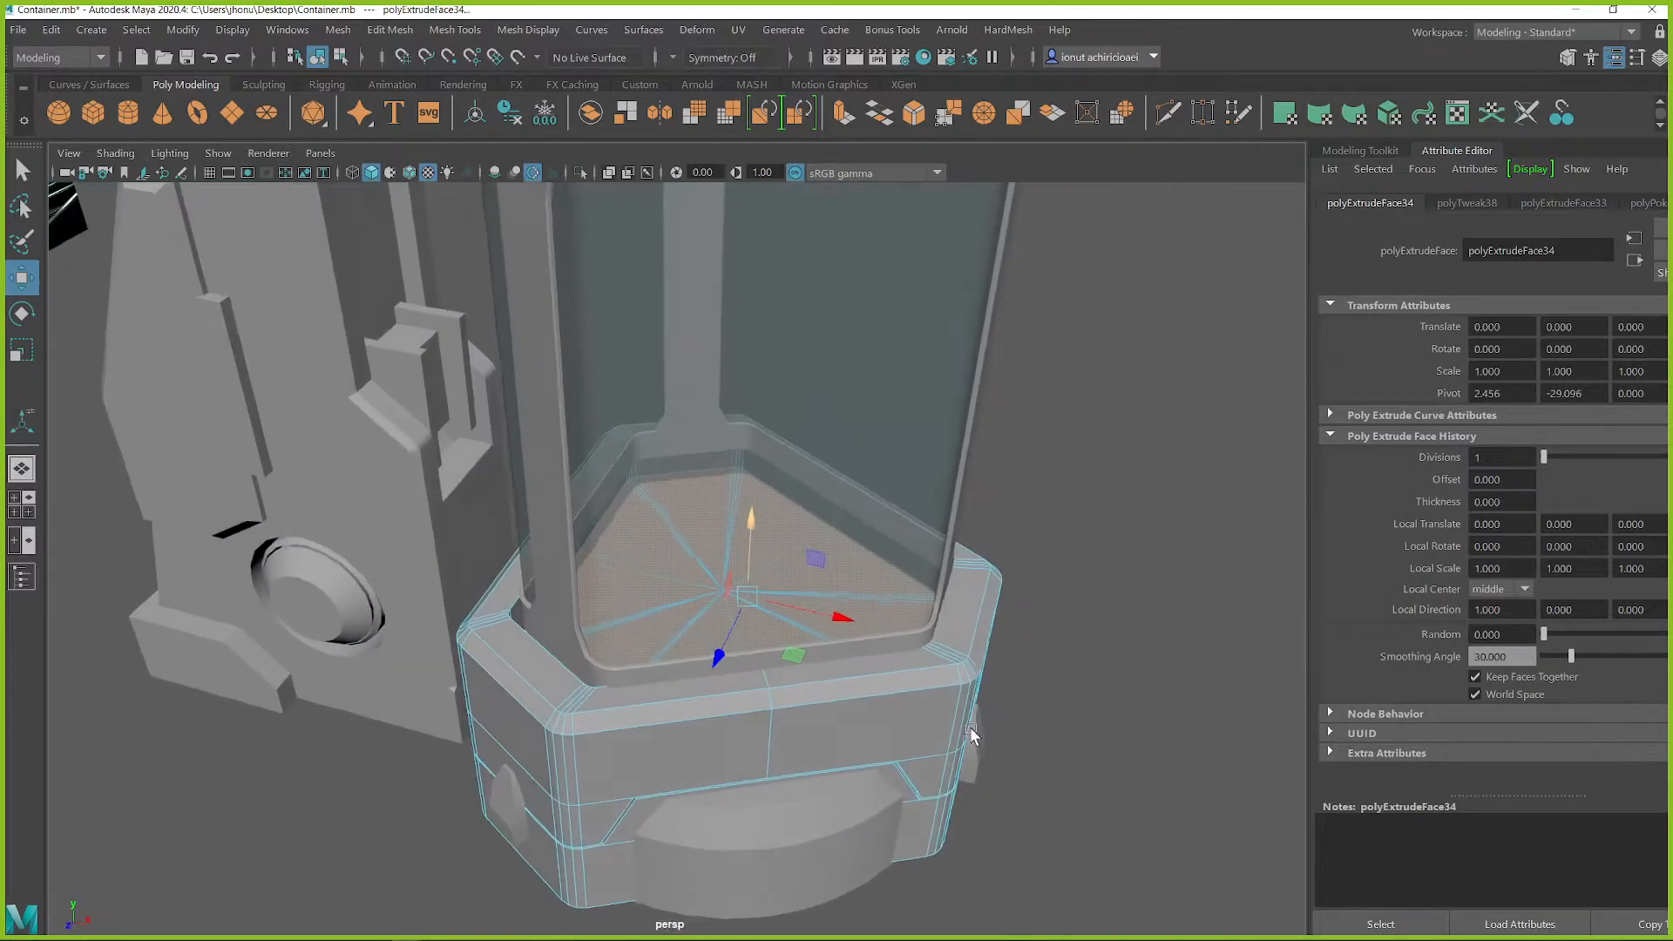
pyautogui.scroll(4, 874, 635)
pyautogui.keyDown('alt'); pyautogui.moveTo(855, 609); pyautogui.dragTo(907, 610); pyautogui.keyUp('alt')
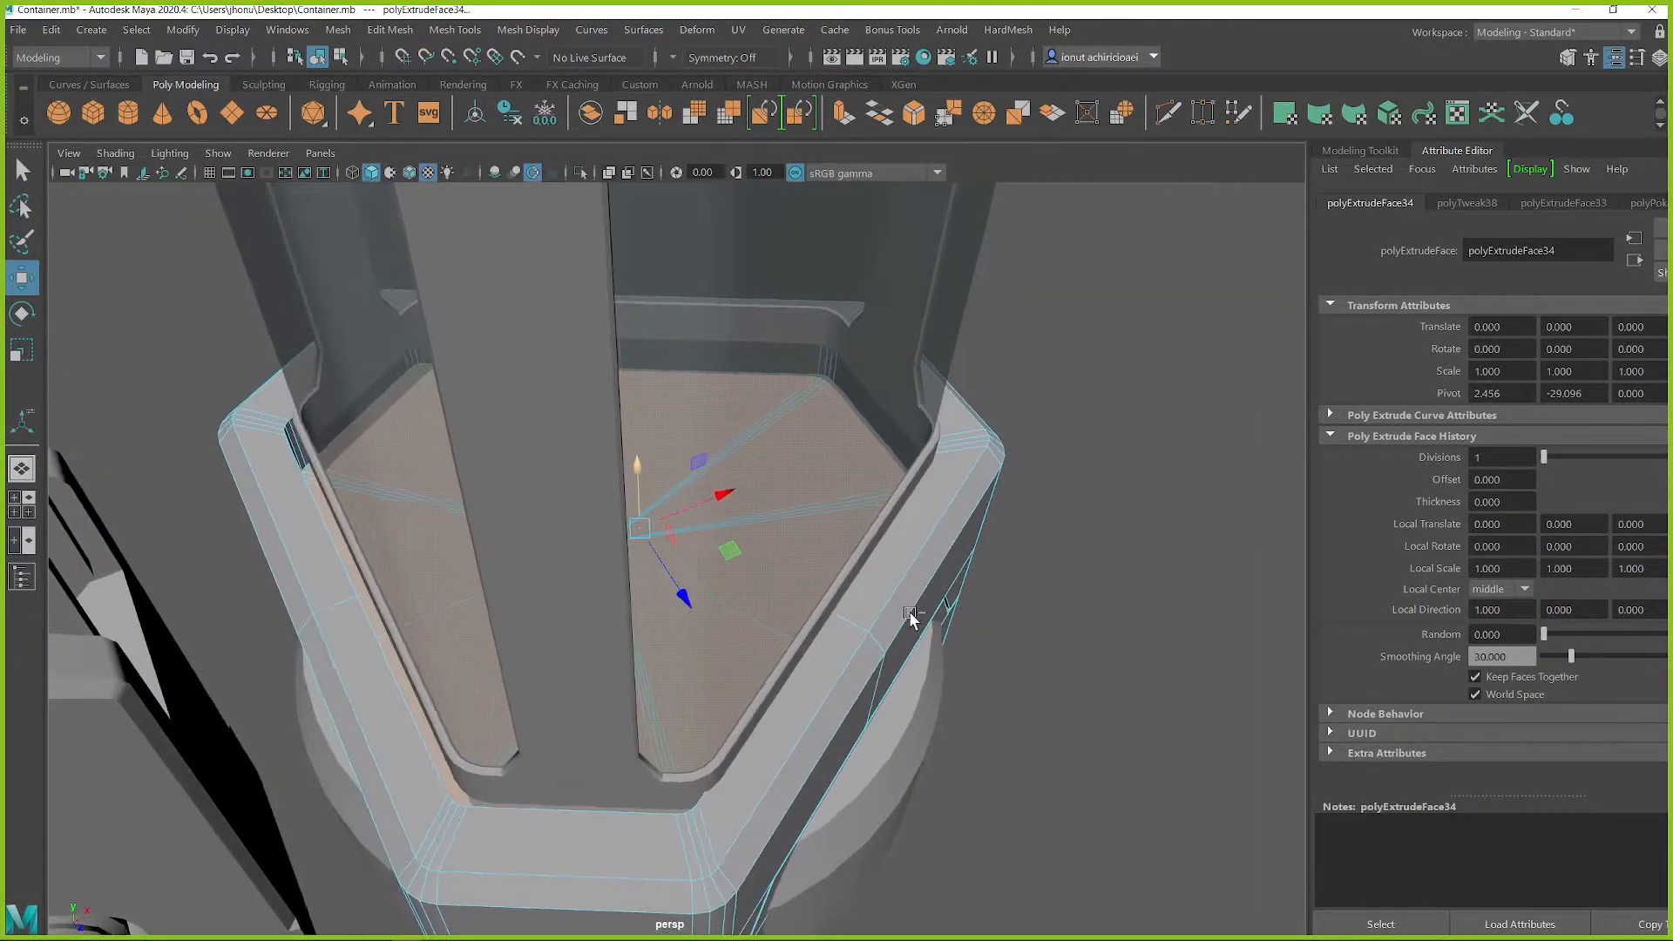
pyautogui.hotkey('ctrl', 'z')
pyautogui.hotkey('ctrl', 'z')
# Rescale the inset faces in the full scene to follow the frame's inner outline
pyautogui.press('r')
pyautogui.moveTo(601, 497); pyautogui.dragTo(486, 523)
pyautogui.hotkey('ctrl', '1')
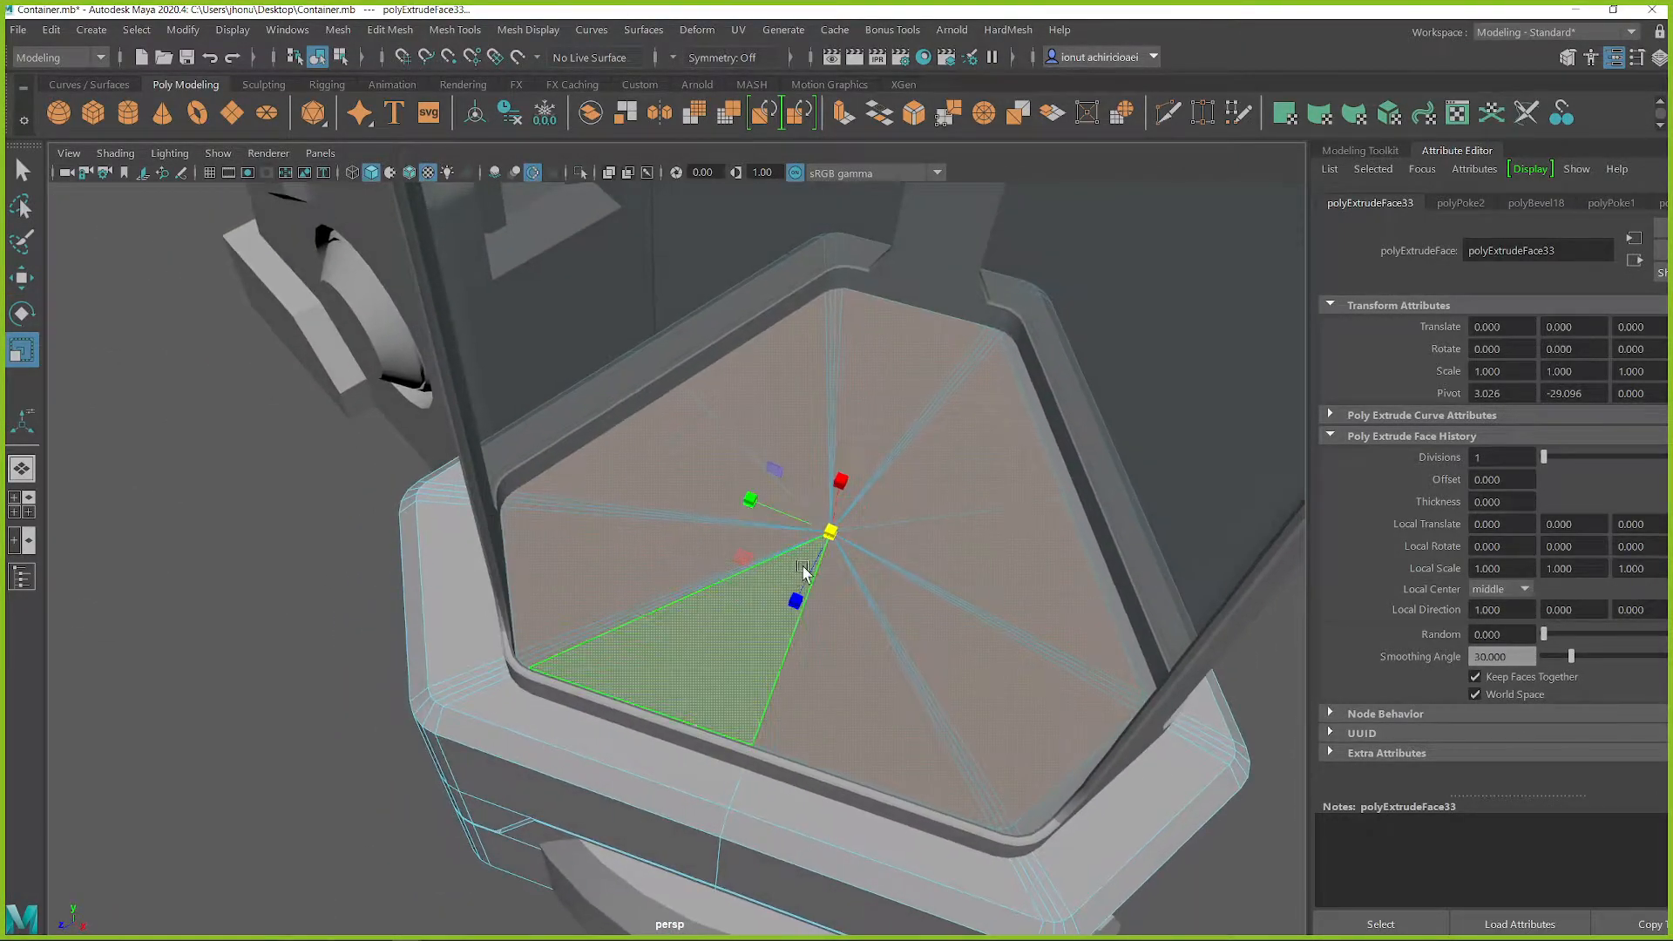
# Sink the inset faces into the base as a recessed floor with tapered sides, and return to object mode
pyautogui.press('w')
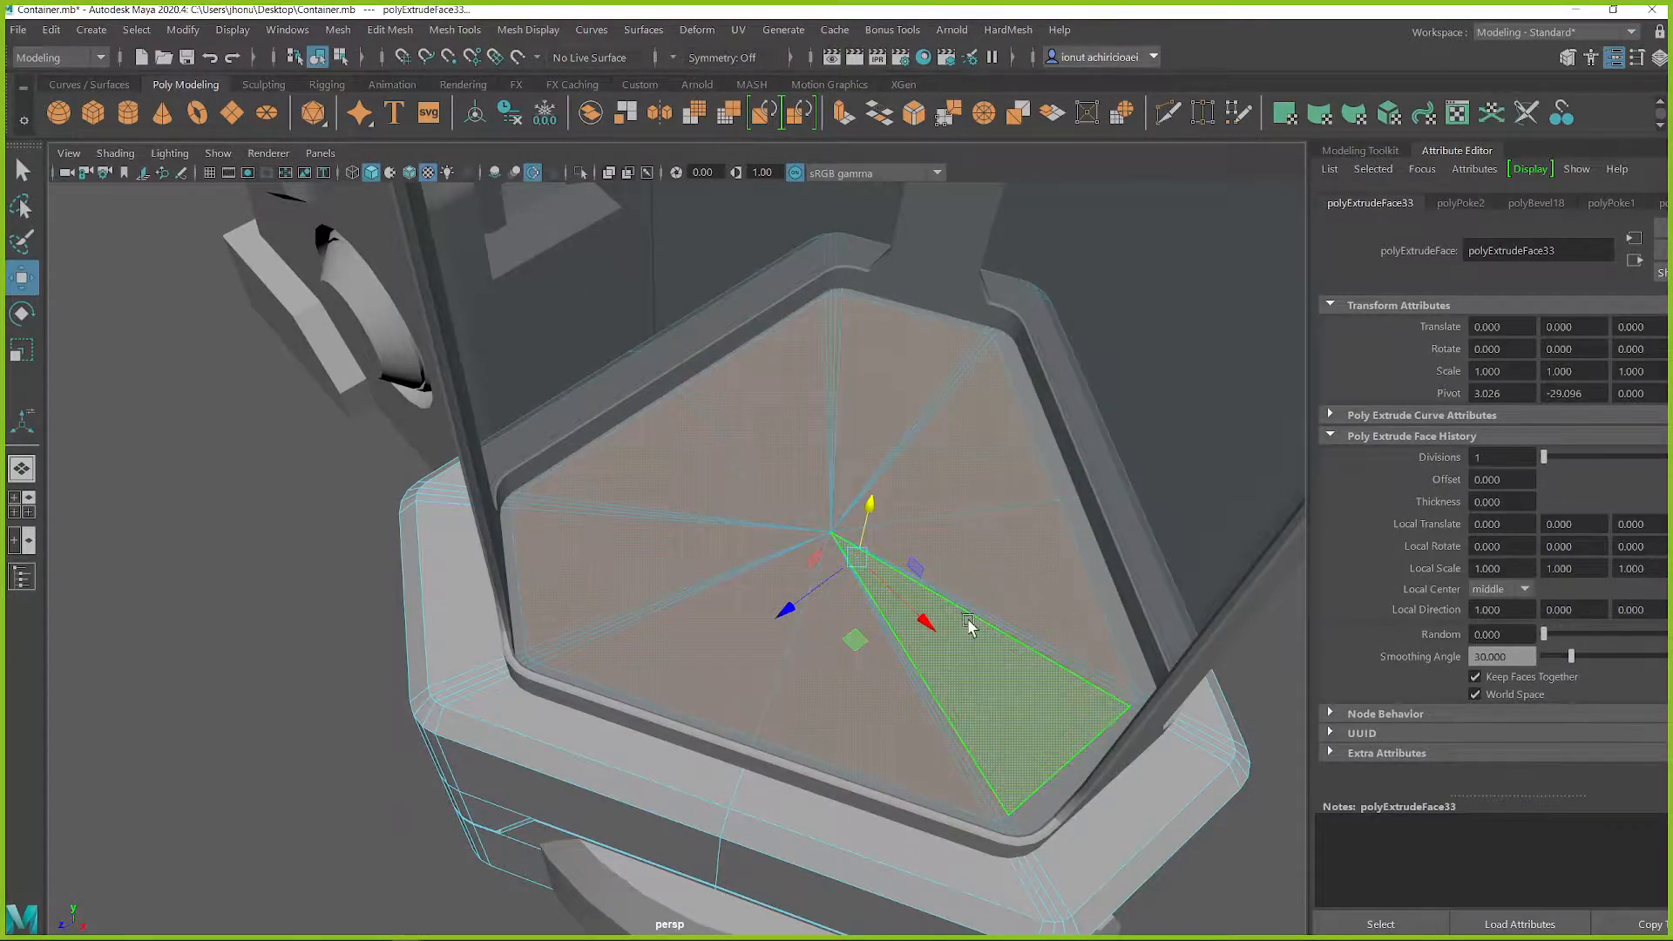
pyautogui.moveTo(854, 641); pyautogui.dragTo(797, 633)
pyautogui.keyDown('shift'); pyautogui.moveTo(797, 489); pyautogui.dragTo(738, 575); pyautogui.keyUp('shift')
pyautogui.press('r')
pyautogui.keyDown('shift'); pyautogui.click(763, 591); pyautogui.keyUp('shift')
pyautogui.press('q')
pyautogui.moveTo(1093, 672); pyautogui.dragTo(1192, 340, button='right')
pyautogui.click(1217, 446)
pyautogui.keyDown('alt'); pyautogui.moveTo(1079, 713); pyautogui.dragTo(875, 661, button='right'); pyautogui.keyUp('alt')
pyautogui.keyDown('alt'); pyautogui.moveTo(876, 661); pyautogui.dragTo(775, 423); pyautogui.keyUp('alt')
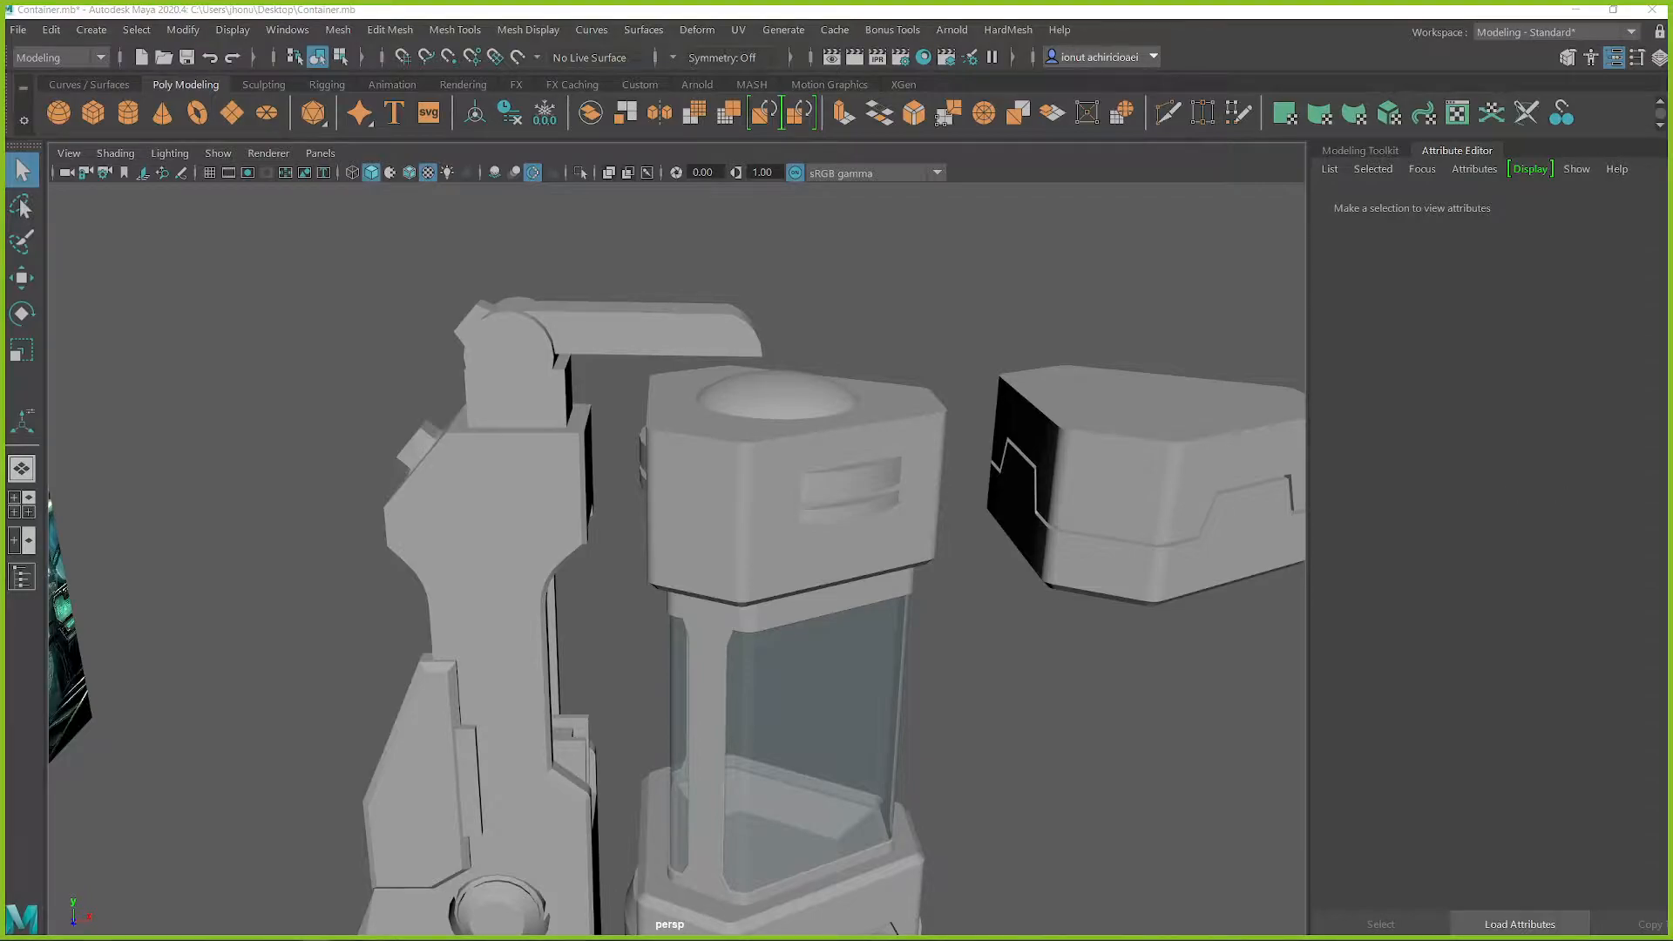
# Consult the container and glass panel references on the Miro moodboard in the browser, and return to Maya
pyautogui.hotkey('alt', 'Tab')
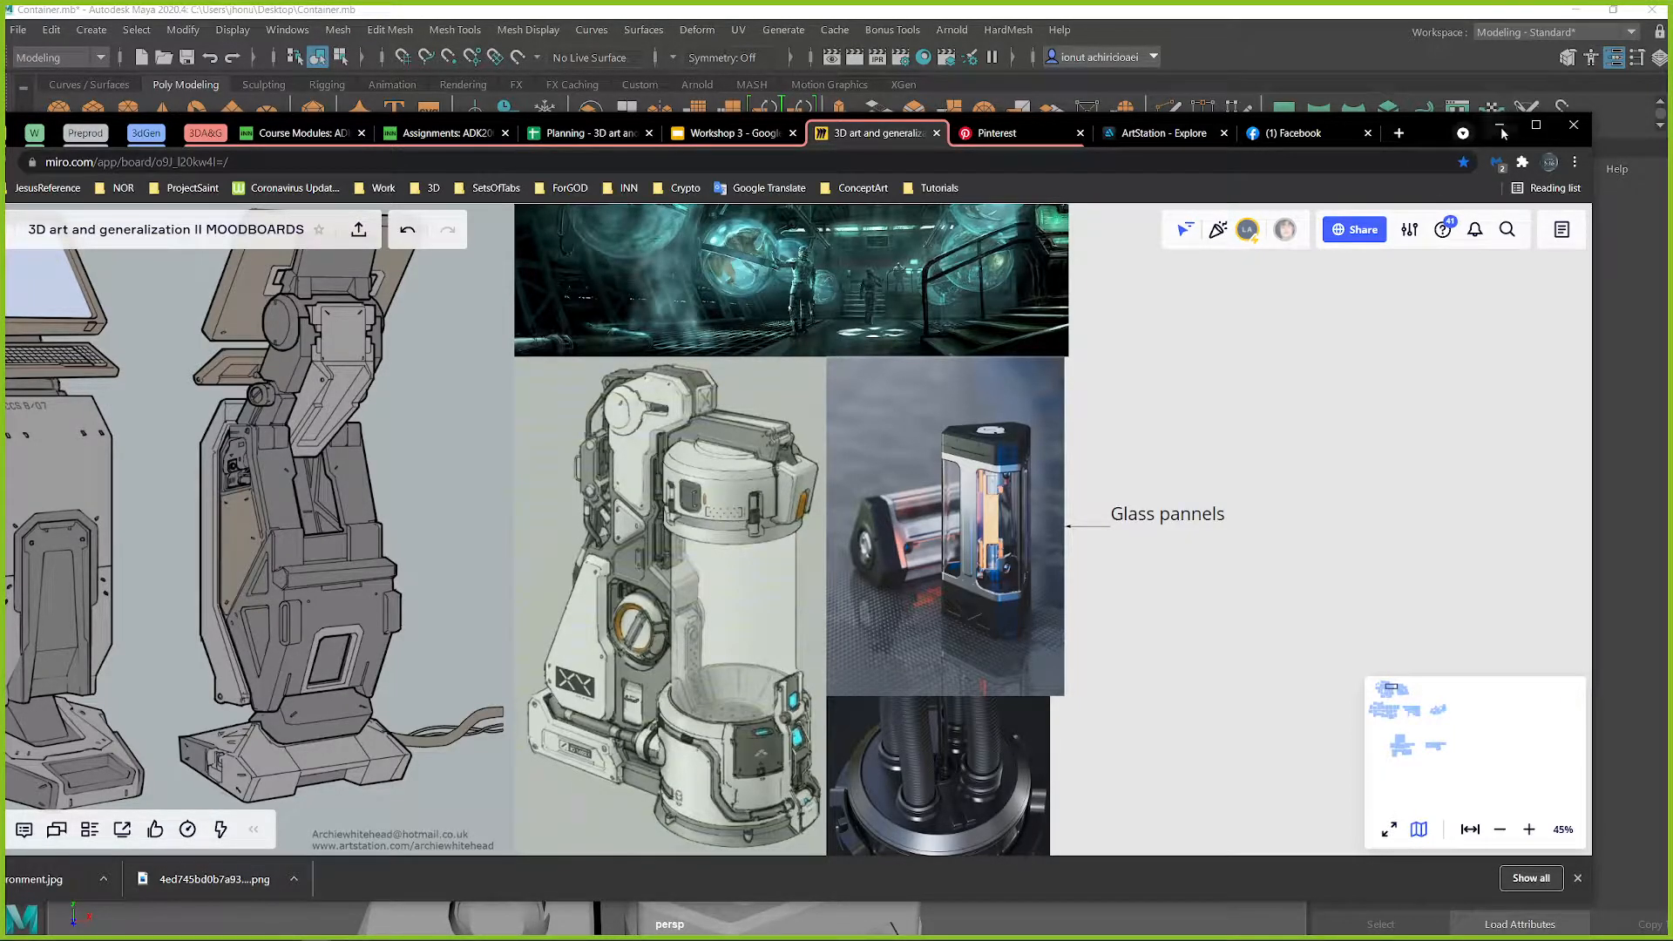
pyautogui.click(1538, 127)
pyautogui.click(1583, 19)
pyautogui.keyDown('alt'); pyautogui.moveTo(919, 534); pyautogui.dragTo(929, 462); pyautogui.keyUp('alt')
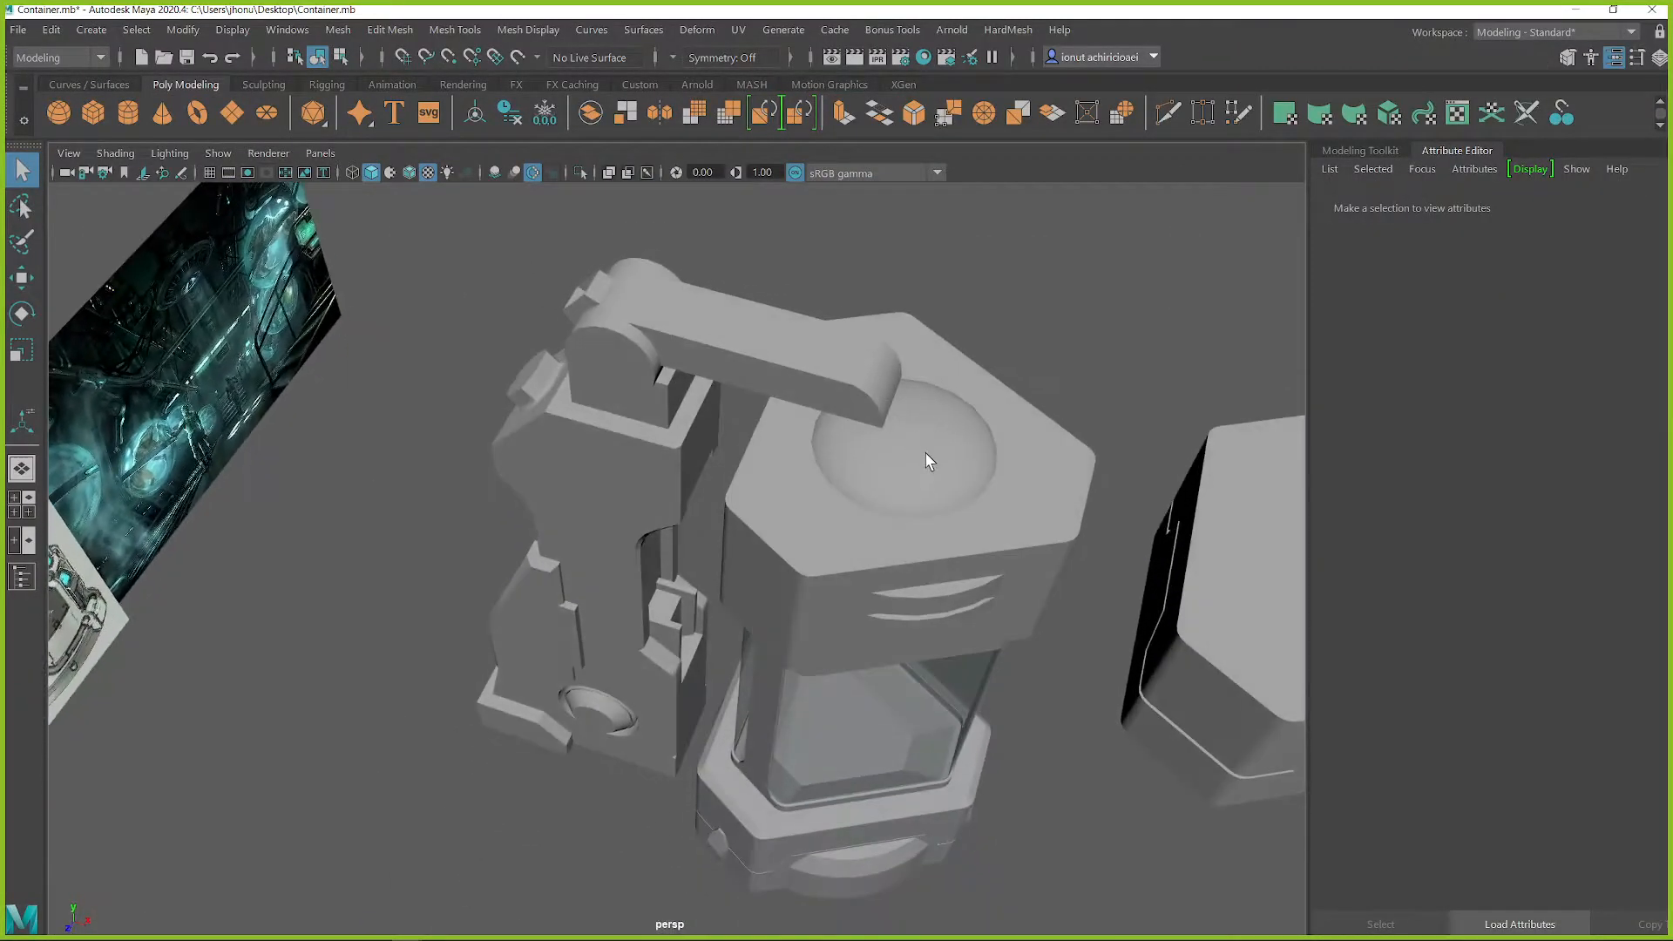
# Examine the lid dome, arm and back column from several angles against the concept art
pyautogui.click(929, 462)
pyautogui.keyDown('alt'); pyautogui.moveTo(828, 401); pyautogui.dragTo(729, 420); pyautogui.keyUp('alt')
pyautogui.click(781, 305)
pyautogui.click(919, 422)
pyautogui.click(726, 404)
pyautogui.scroll(-6, 723, 558)
pyautogui.moveTo(723, 561)
pyautogui.keyDown('alt'); pyautogui.mouseDown()
pyautogui.moveTo(631, 567)
pyautogui.moveTo(650, 624)
pyautogui.moveTo(696, 569)
pyautogui.mouseUp(); pyautogui.keyUp('alt')
pyautogui.scroll(2, 650, 624)
pyautogui.scroll(3, 650, 624)
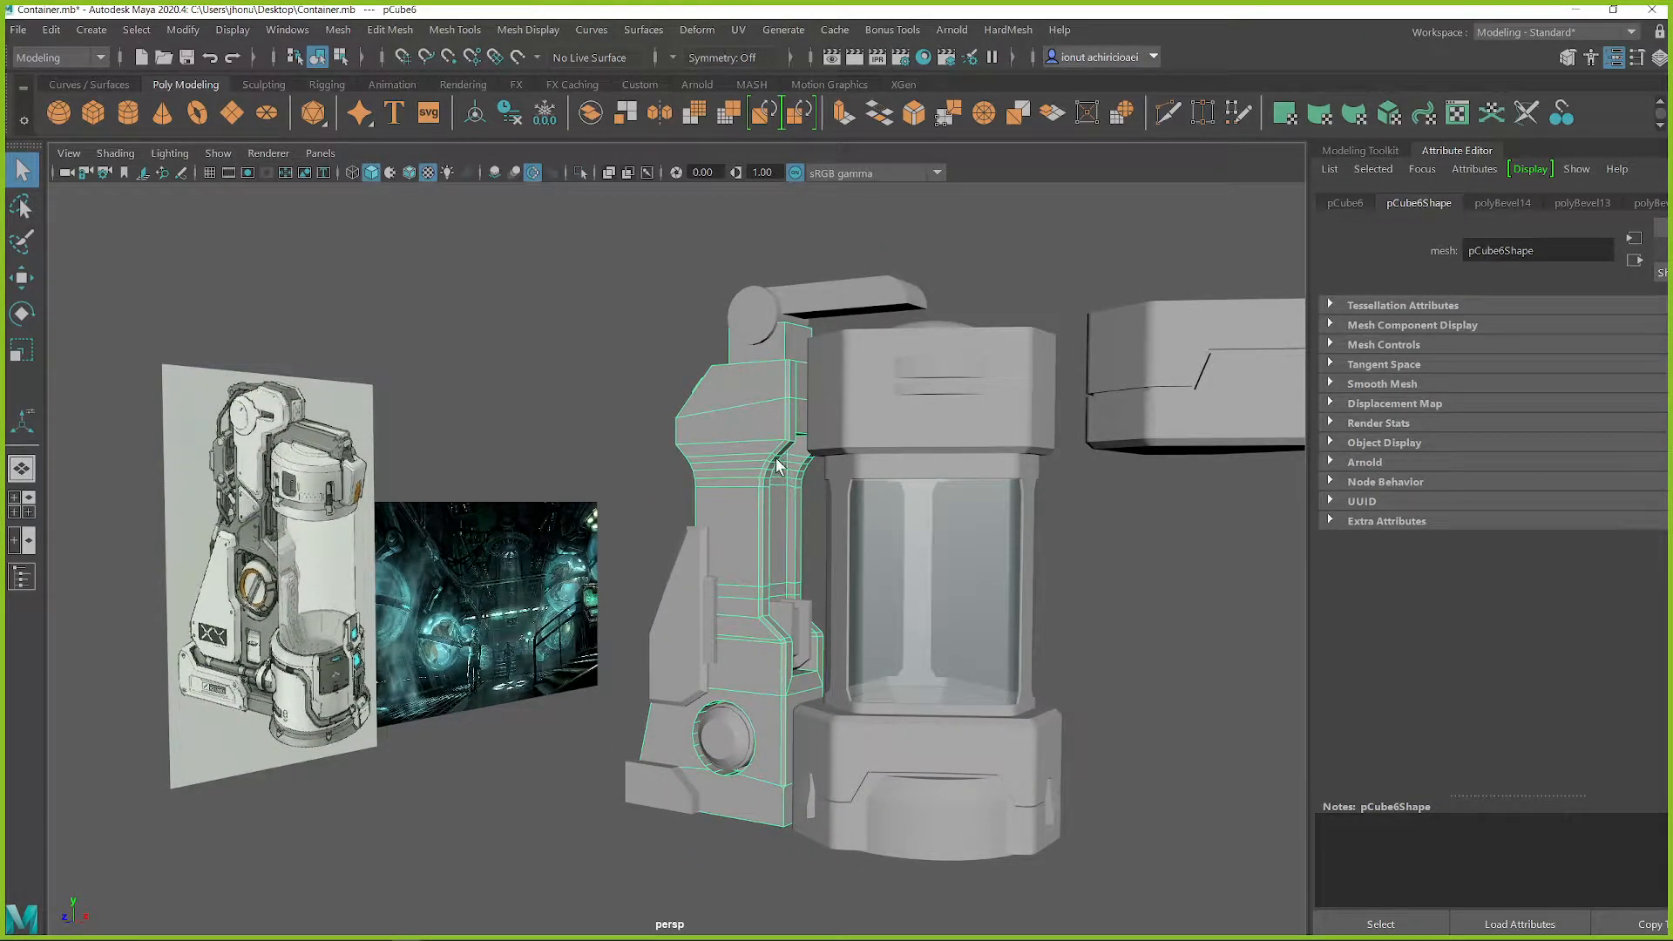
pyautogui.keyDown('alt'); pyautogui.moveTo(764, 512); pyautogui.dragTo(741, 540); pyautogui.keyUp('alt')
pyautogui.click(625, 558)
pyautogui.keyDown('alt'); pyautogui.moveTo(625, 558); pyautogui.dragTo(689, 558); pyautogui.keyUp('alt')
# Select the horizontal edge loops running across the upper bend of the back column
pyautogui.click(767, 471)
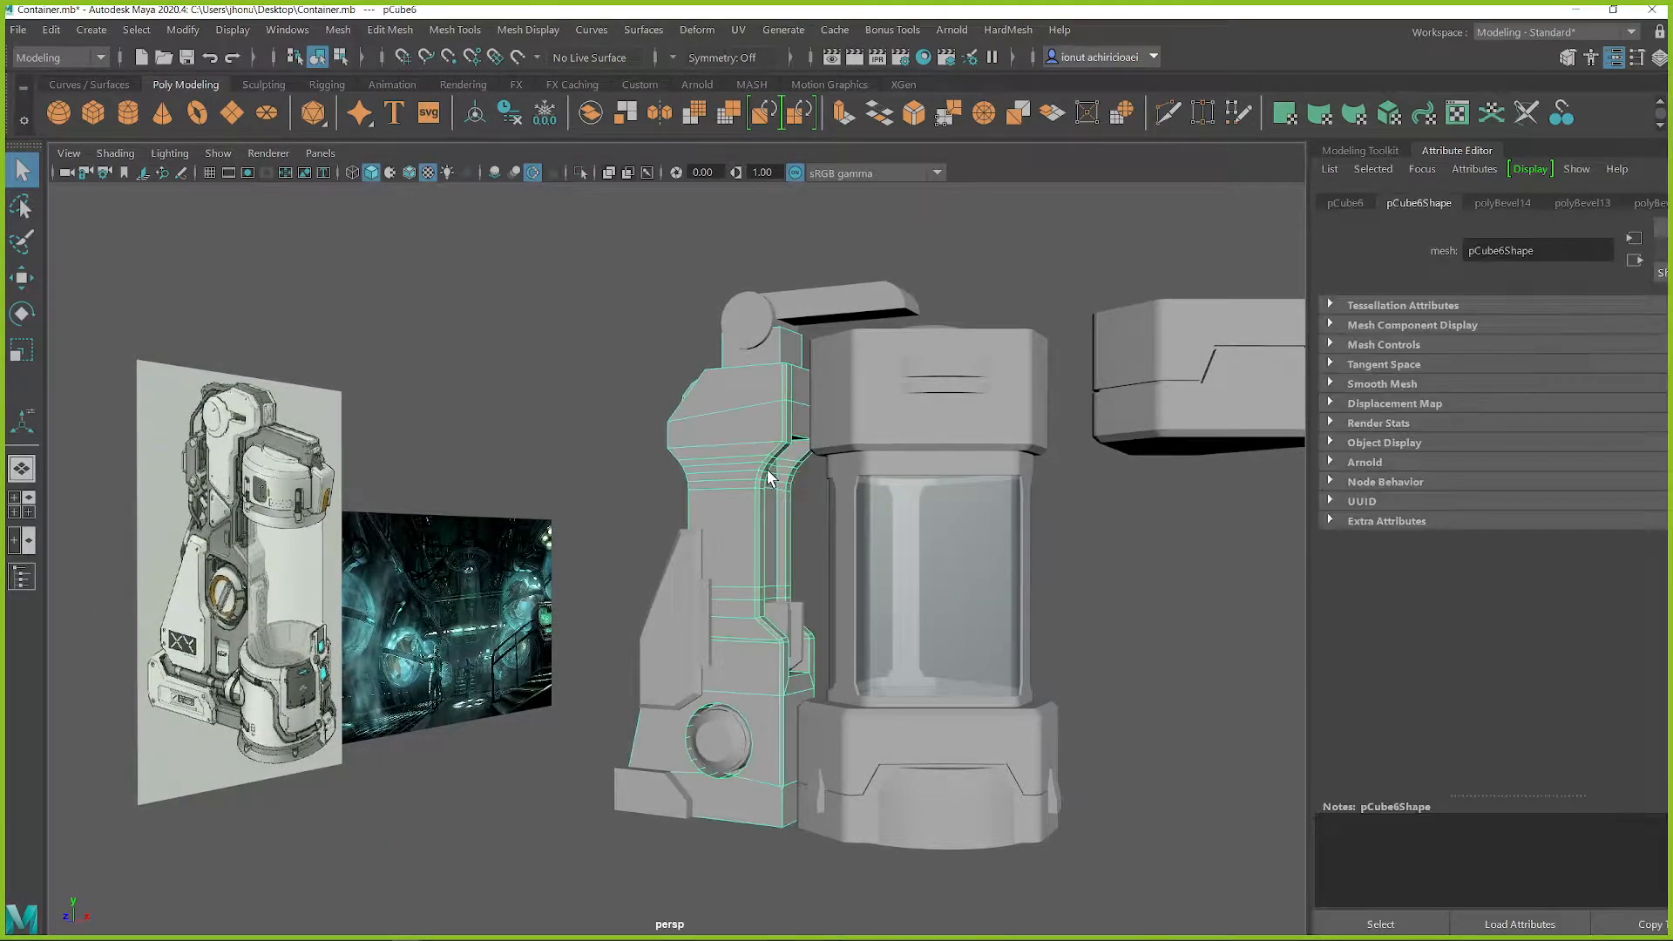
pyautogui.scroll(6, 788, 462)
pyautogui.scroll(2, 751, 534)
pyautogui.moveTo(780, 451); pyautogui.dragTo(778, 335, button='right')
pyautogui.doubleClick(762, 420)
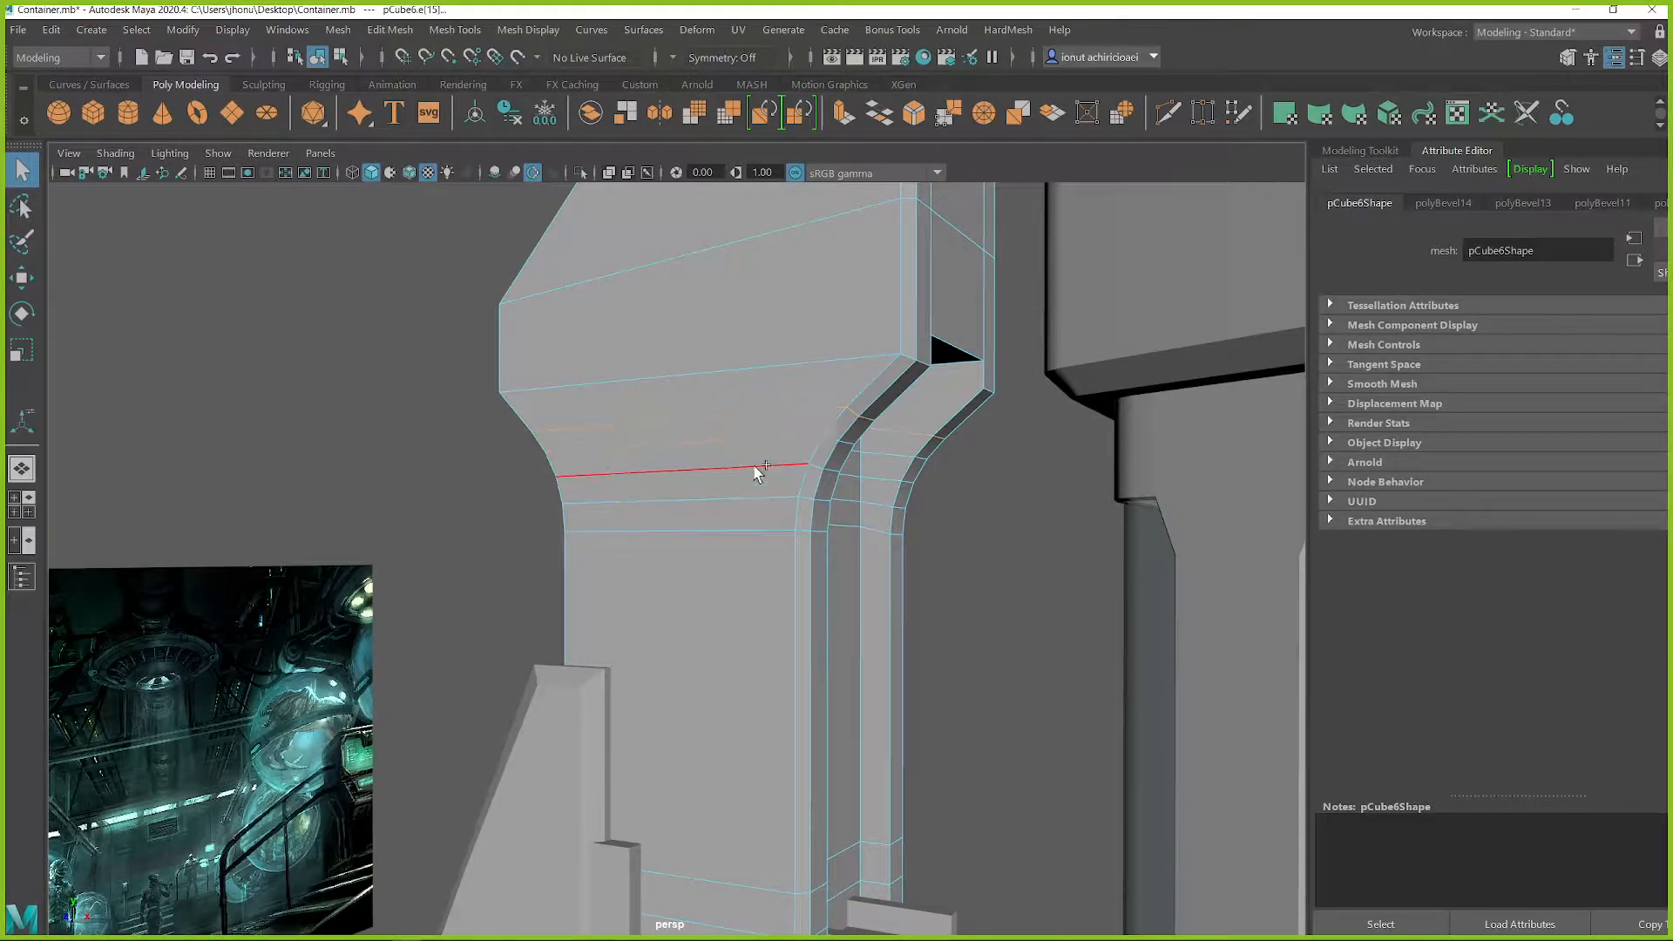
pyautogui.keyDown('shift'); pyautogui.doubleClick(751, 532); pyautogui.keyUp('shift')
pyautogui.keyDown('alt'); pyautogui.moveTo(751, 531); pyautogui.dragTo(876, 534); pyautogui.keyUp('alt')
# Try compressing the bend's edge loops vertically and moving them up, and undo both changes
pyautogui.press('r')
pyautogui.moveTo(663, 415); pyautogui.dragTo(558, 421)
pyautogui.moveTo(627, 411); pyautogui.dragTo(626, 453, button='middle')
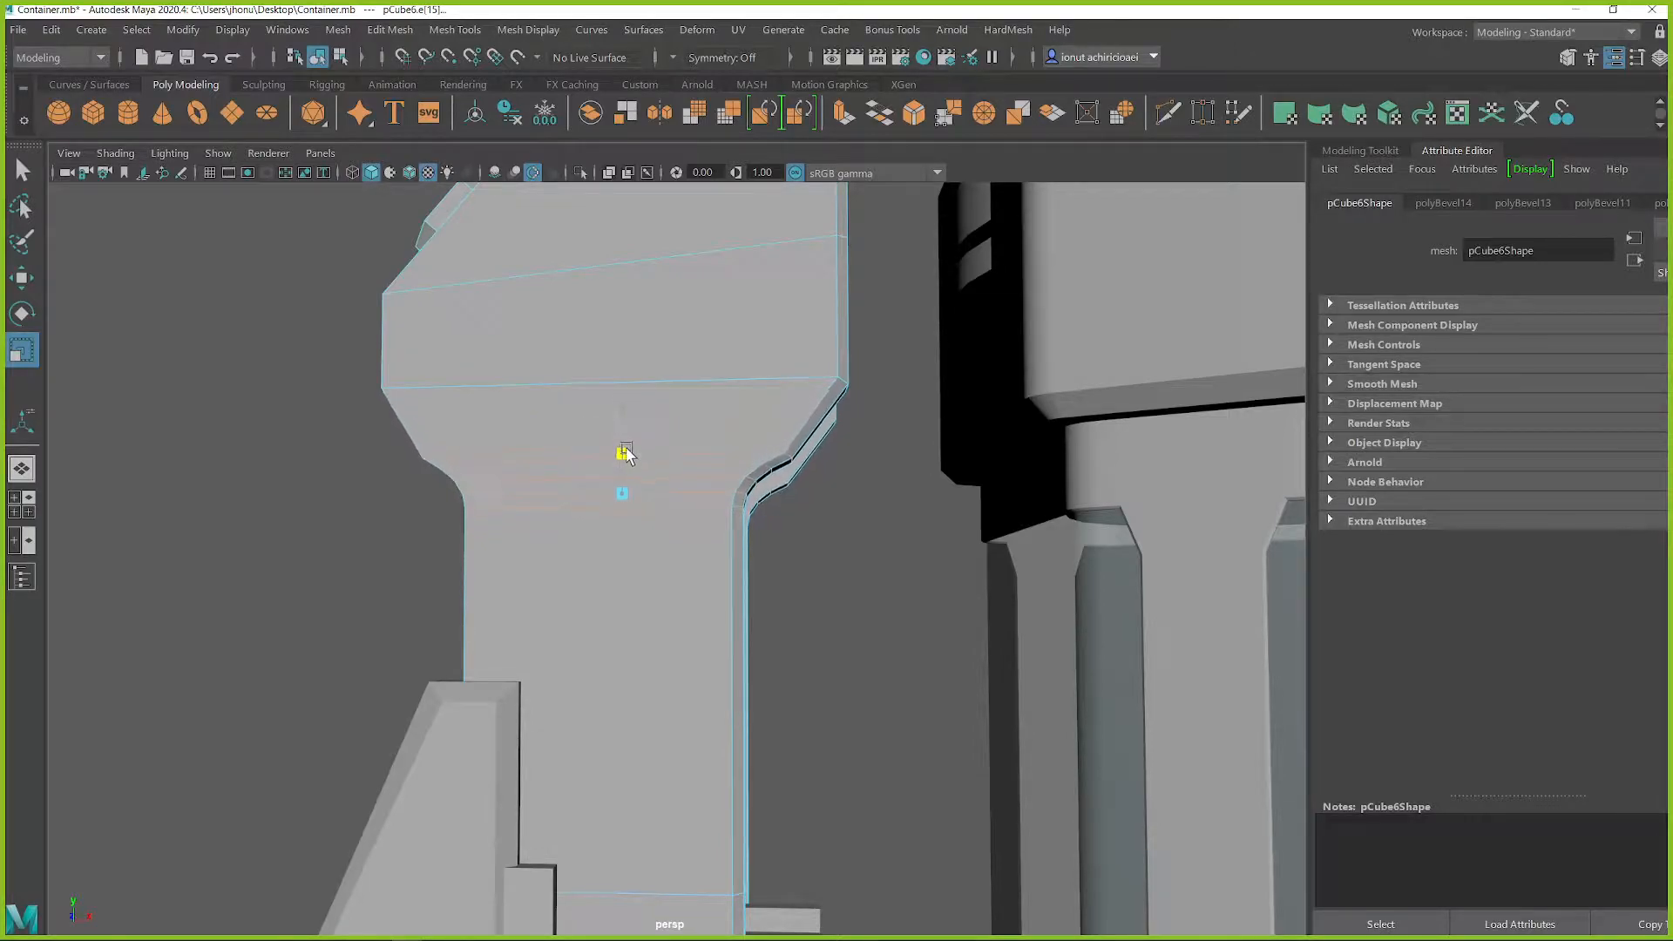
pyautogui.press('w')
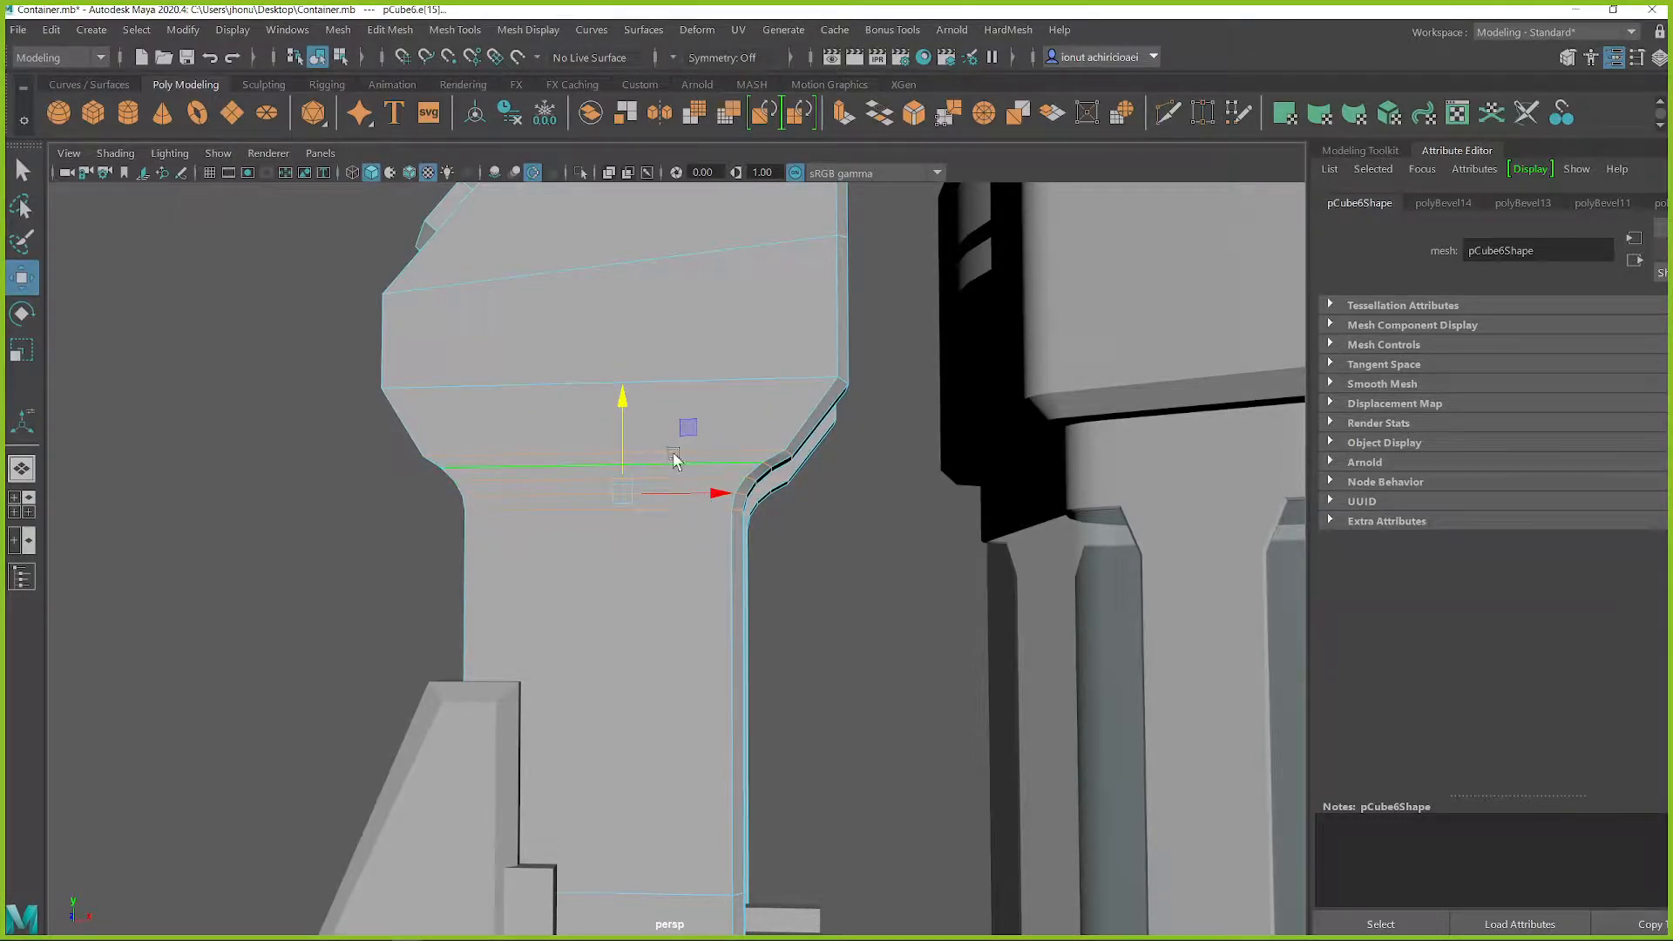
pyautogui.moveTo(687, 428); pyautogui.dragTo(679, 396, button='middle')
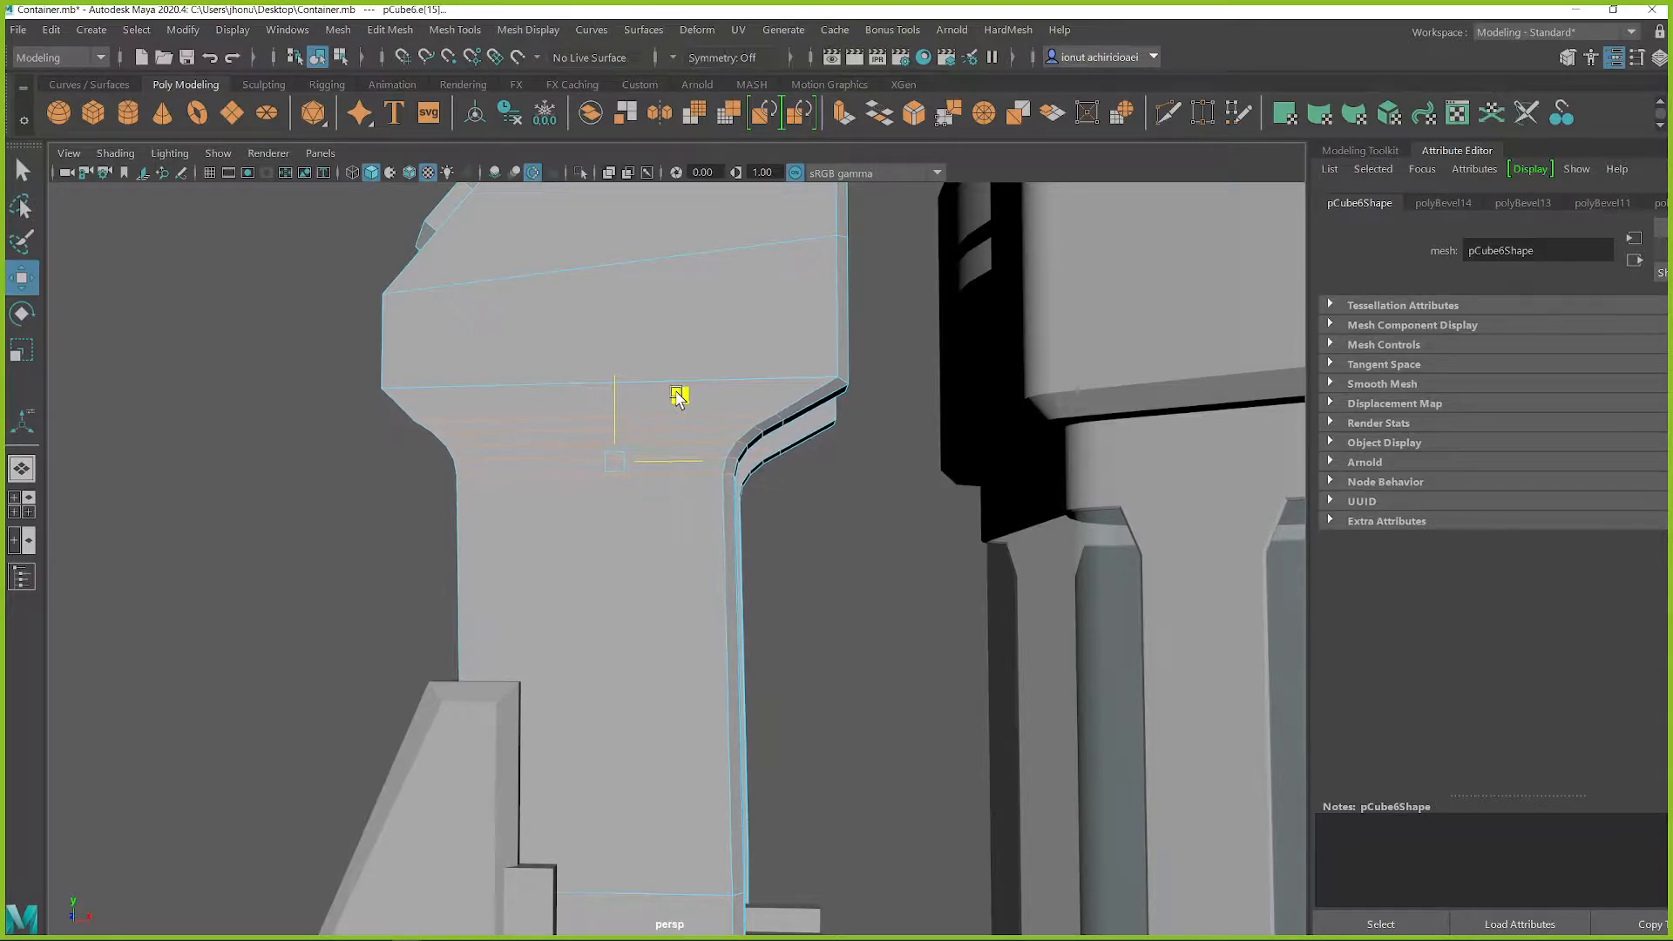
pyautogui.keyDown('alt'); pyautogui.moveTo(708, 460); pyautogui.dragTo(695, 495); pyautogui.keyUp('alt')
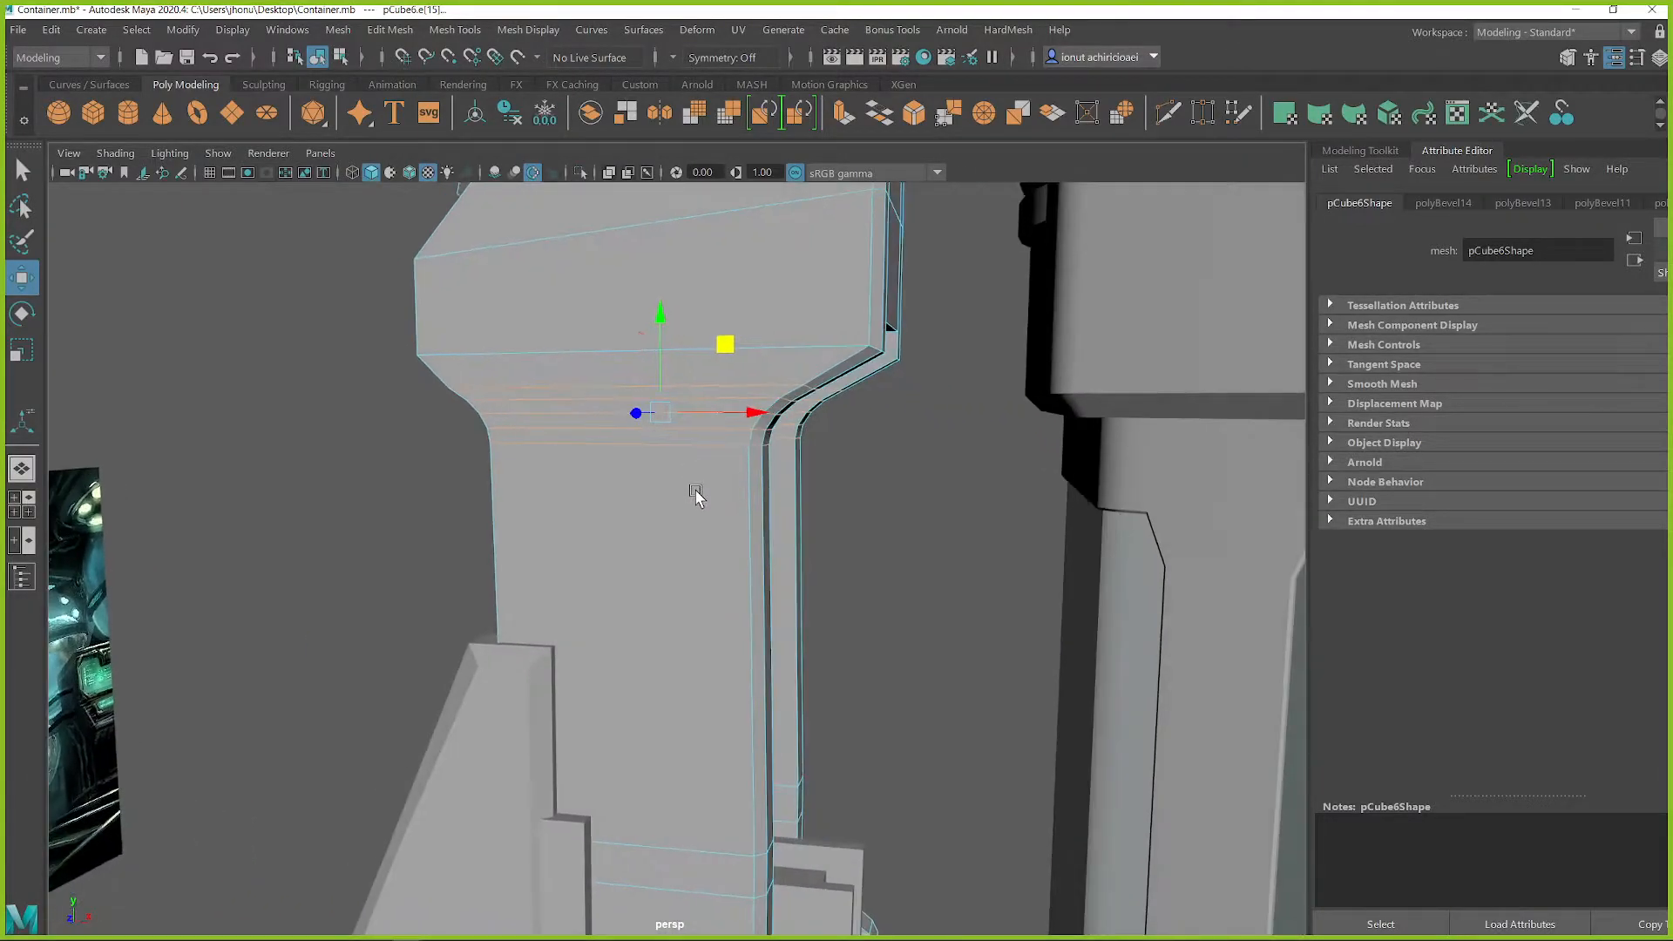
pyautogui.hotkey('ctrl', 'z')
pyautogui.press('q')
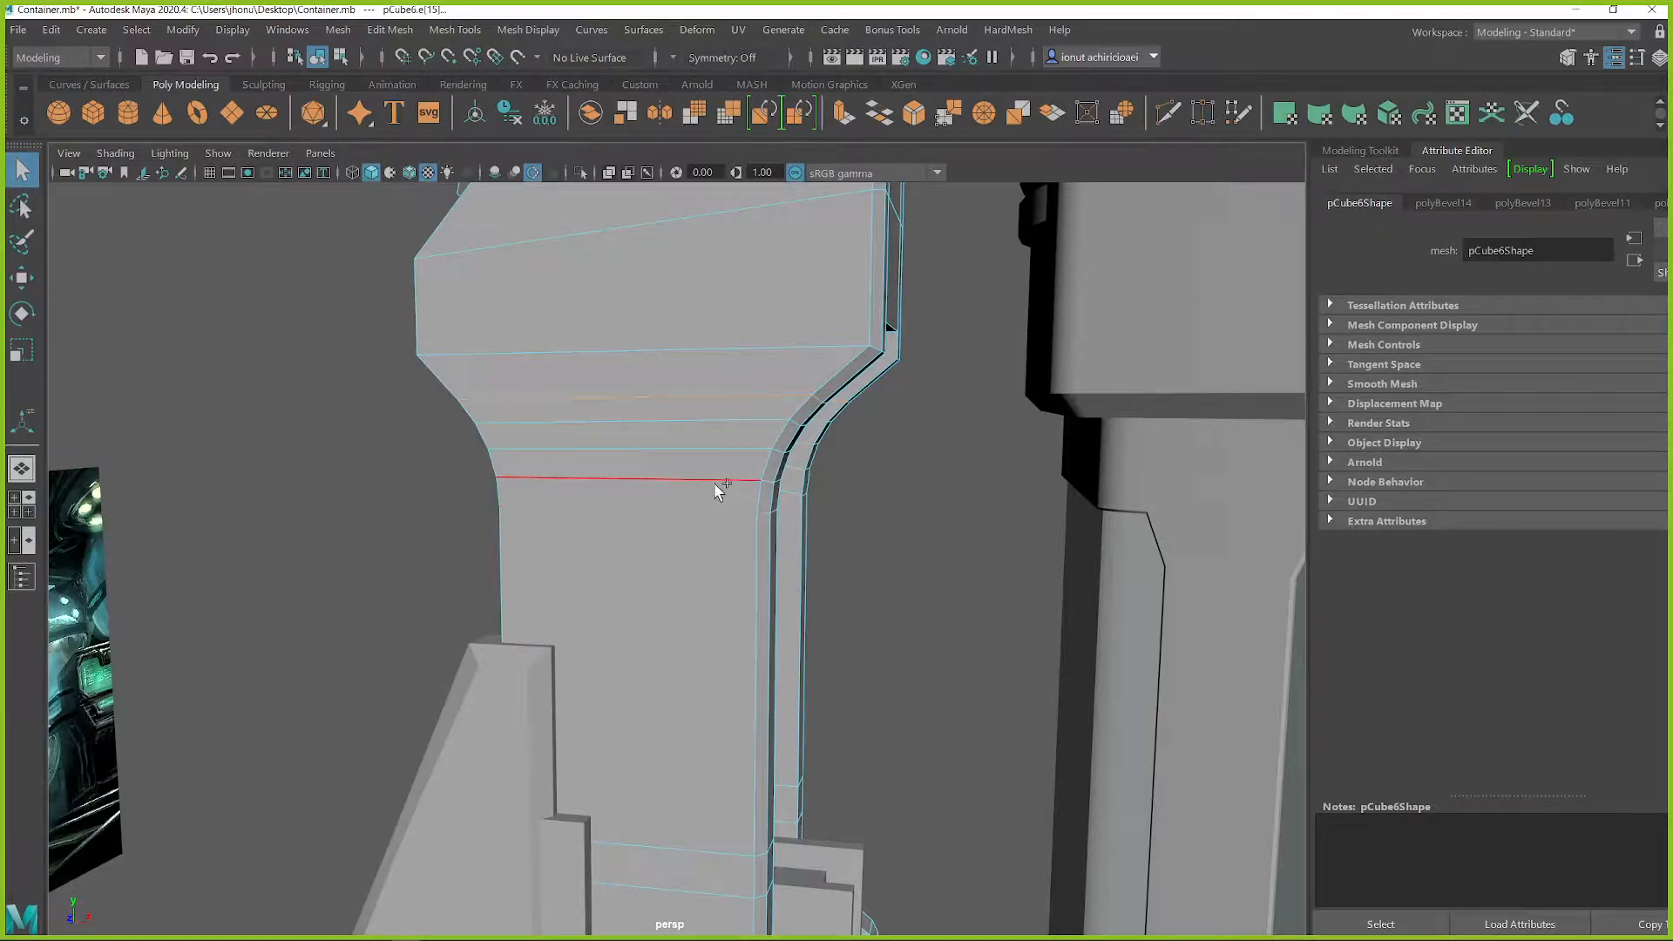
pyautogui.hotkey('ctrl', 'z')
# Delete the surplus edge loops at the back column's upper bend and return to object mode
pyautogui.moveTo(713, 489)
pyautogui.keyDown('alt'); pyautogui.mouseDown()
pyautogui.moveTo(662, 471)
pyautogui.moveTo(728, 504)
pyautogui.moveTo(717, 485)
pyautogui.mouseUp(); pyautogui.keyUp('alt')
pyautogui.scroll(-3, 717, 485)
pyautogui.keyDown('alt'); pyautogui.moveTo(785, 561); pyautogui.dragTo(701, 555); pyautogui.keyUp('alt')
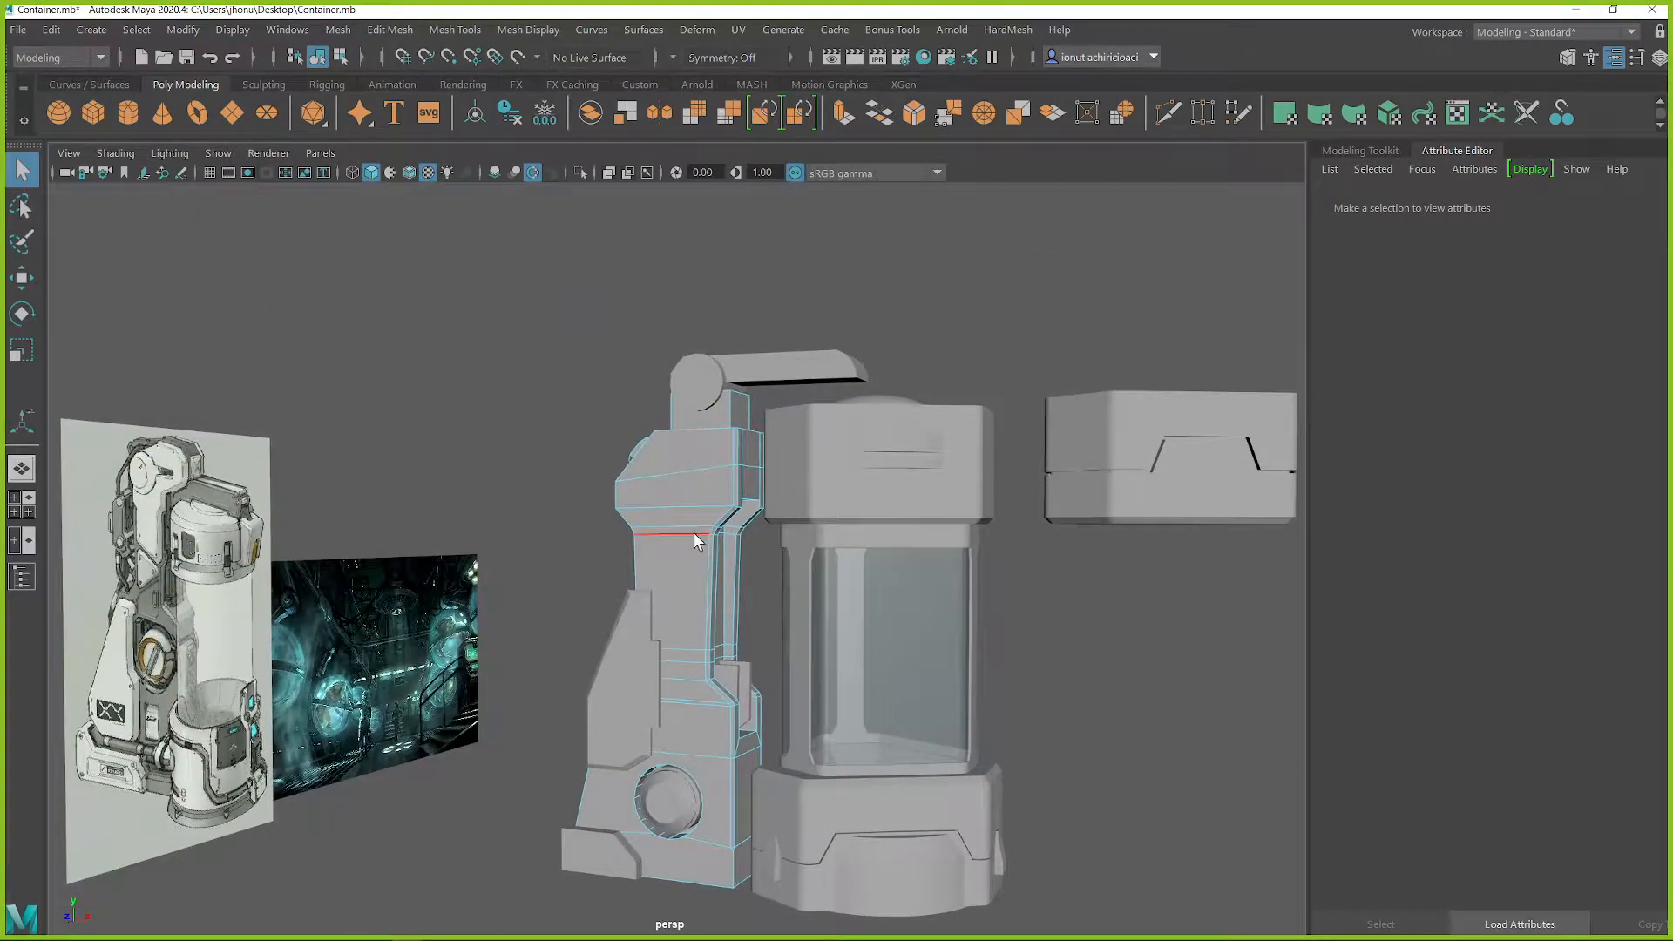
pyautogui.keyDown('alt'); pyautogui.moveTo(695, 533); pyautogui.dragTo(705, 480, button='middle'); pyautogui.keyUp('alt')
pyautogui.moveTo(688, 391); pyautogui.dragTo(754, 380, button='right')
pyautogui.keyDown('alt'); pyautogui.moveTo(684, 477); pyautogui.dragTo(591, 502); pyautogui.keyUp('alt')
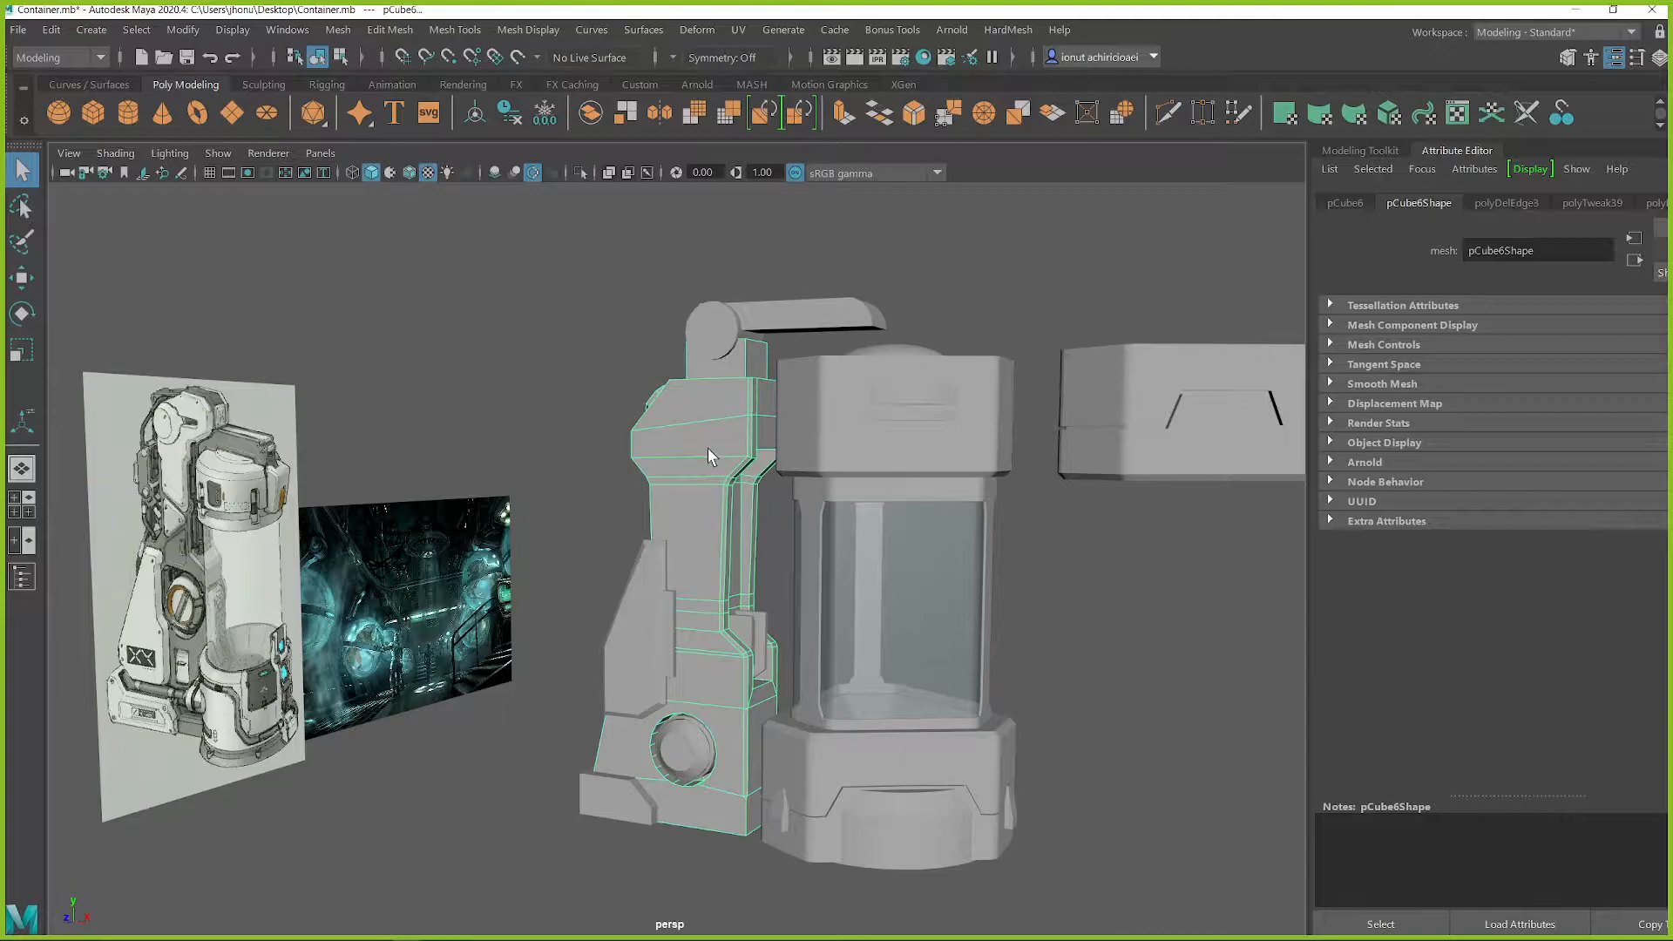
# In the front view, sketch a closed, angular panel outline with the Grease Pencil on the upper part of the back column
pyautogui.scroll(3, 687, 463)
pyautogui.keyDown('alt'); pyautogui.moveTo(708, 340); pyautogui.dragTo(875, 347, button='middle'); pyautogui.keyUp('alt')
pyautogui.keyDown('alt'); pyautogui.moveTo(875, 347); pyautogui.dragTo(861, 361); pyautogui.keyUp('alt')
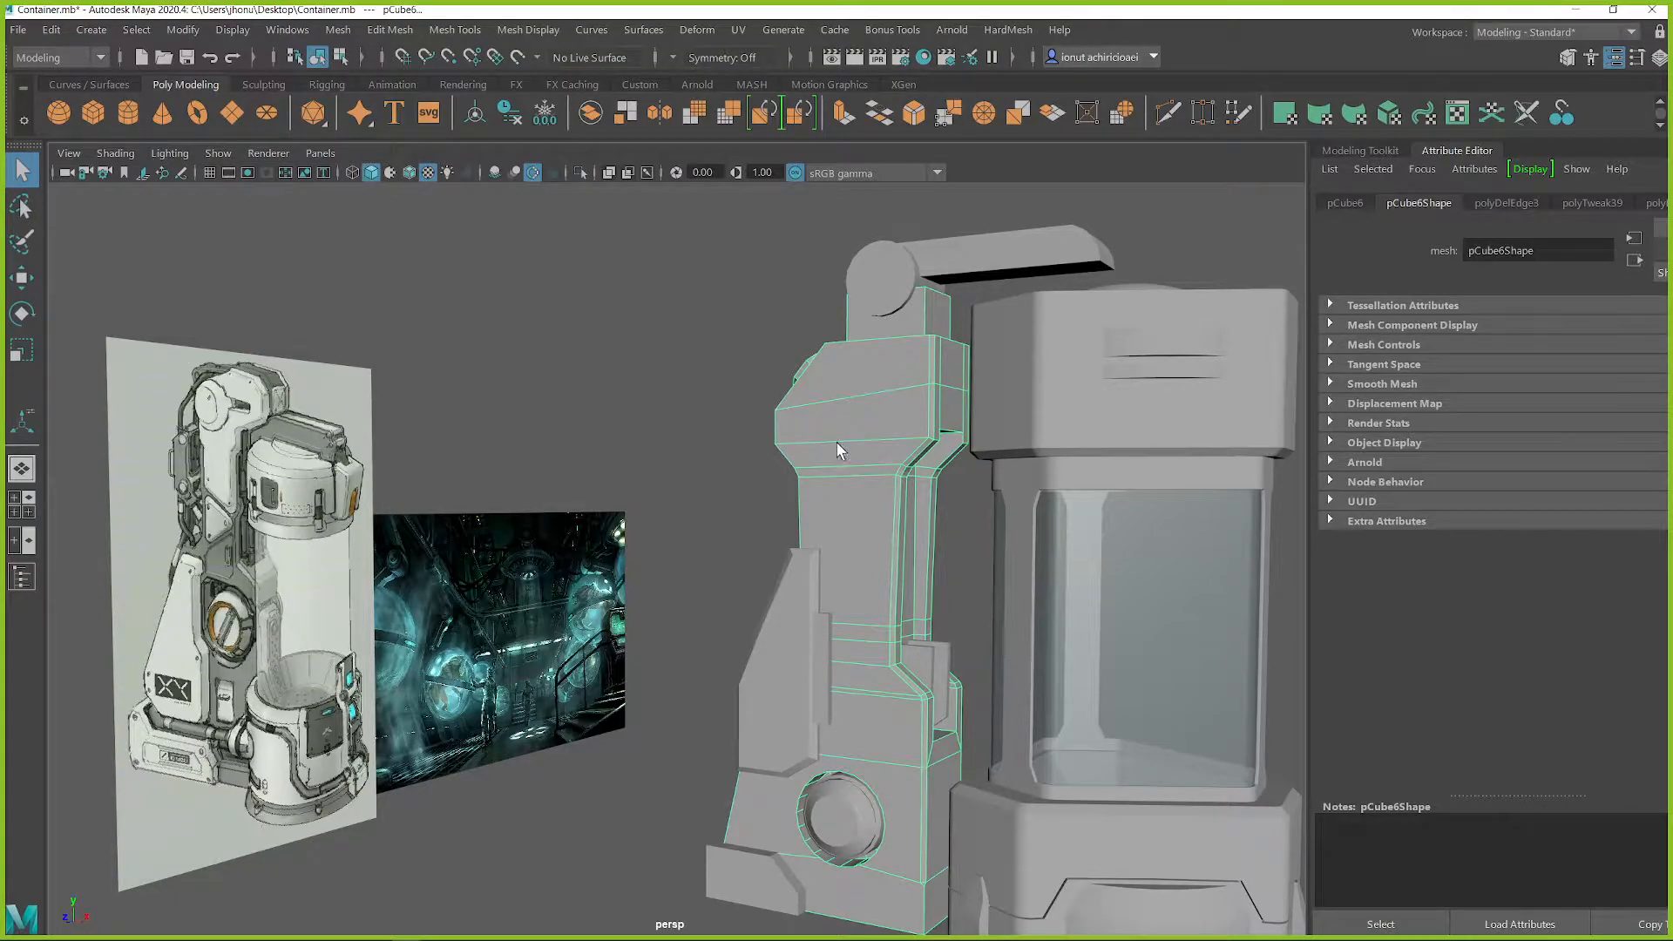
pyautogui.scroll(-3, 837, 443)
pyautogui.press('space')
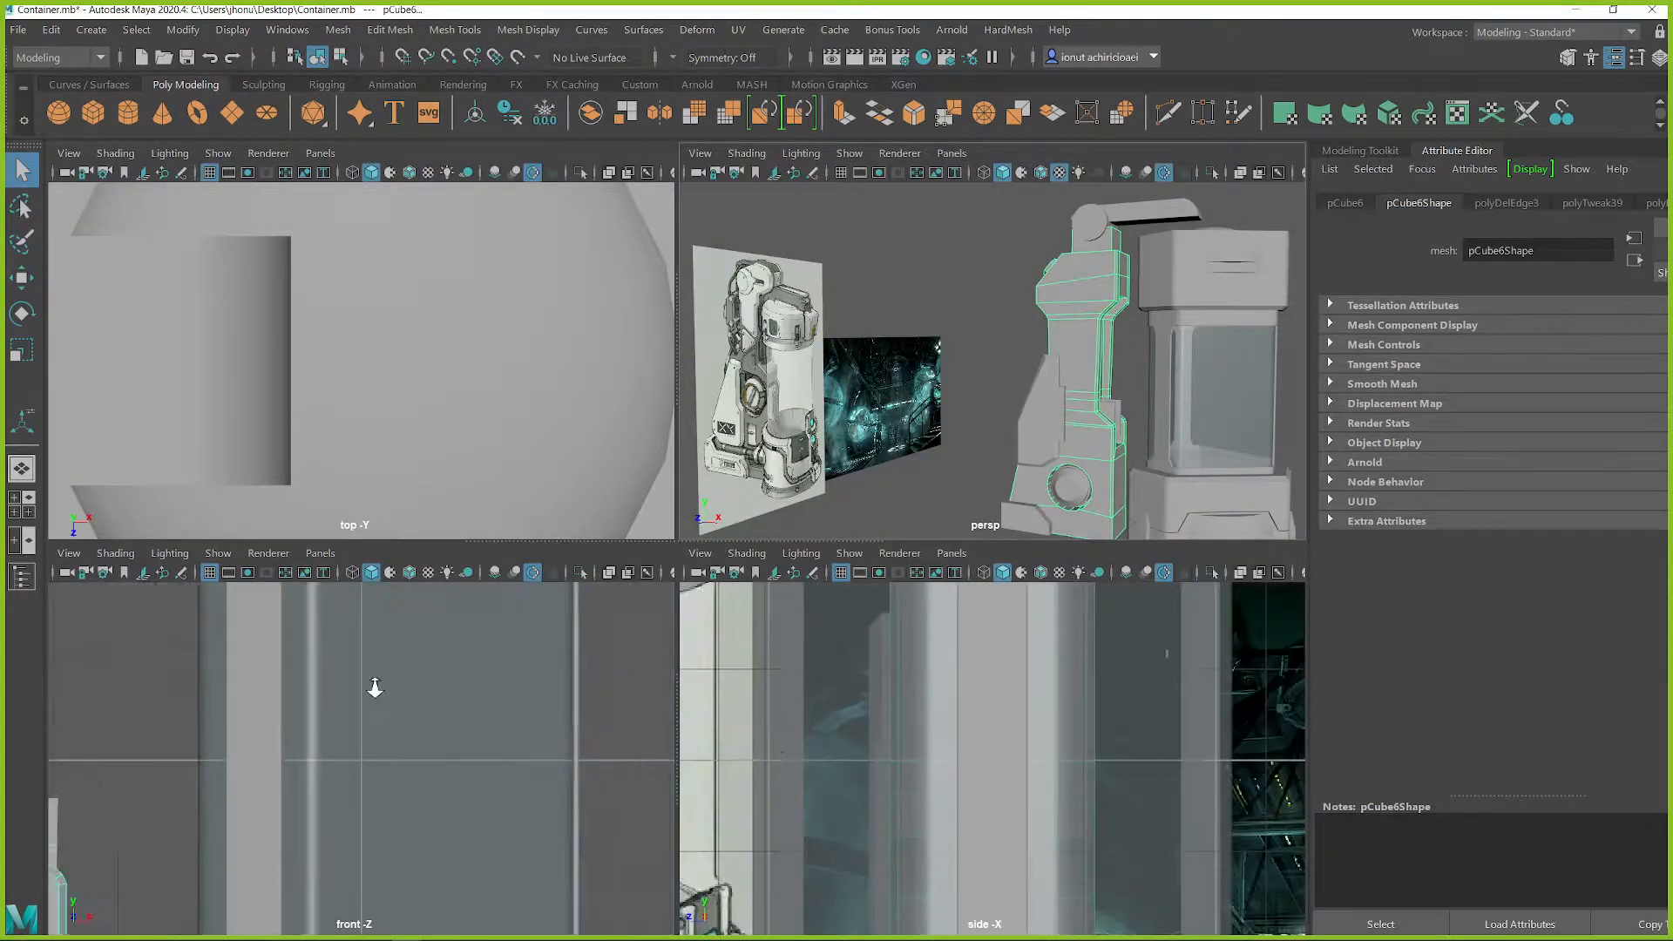
pyautogui.scroll(-3, 375, 686)
pyautogui.scroll(1, 289, 691)
pyautogui.press('space')
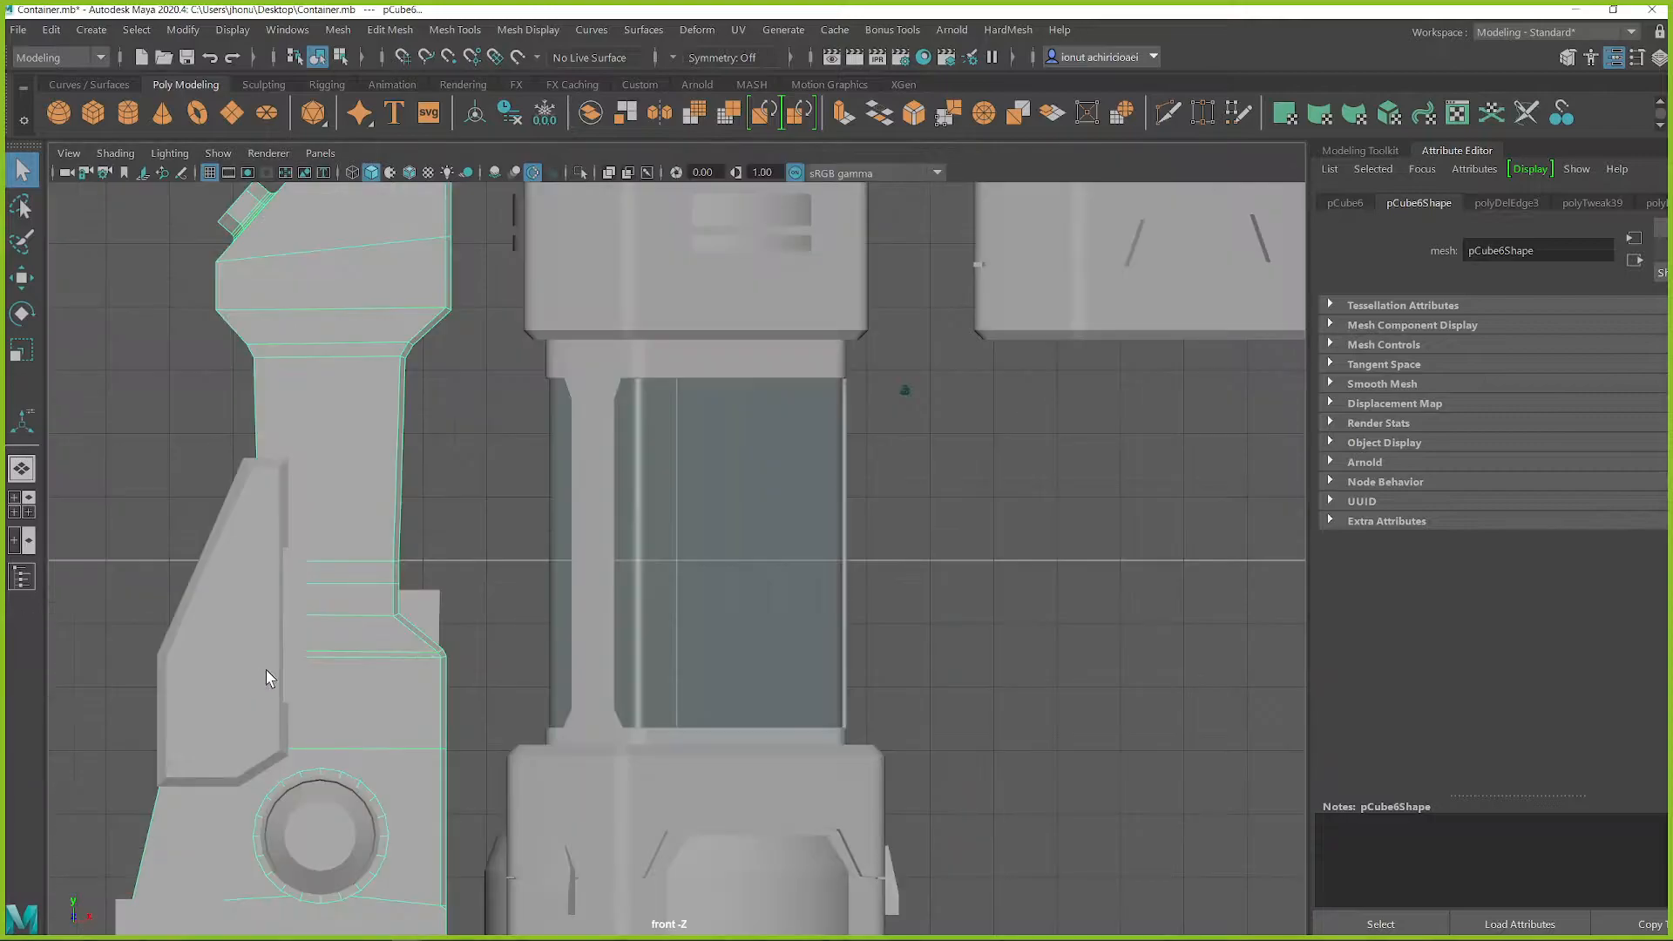
pyautogui.keyDown('alt'); pyautogui.moveTo(429, 398); pyautogui.dragTo(598, 546, button='middle'); pyautogui.keyUp('alt')
pyautogui.scroll(3, 703, 576)
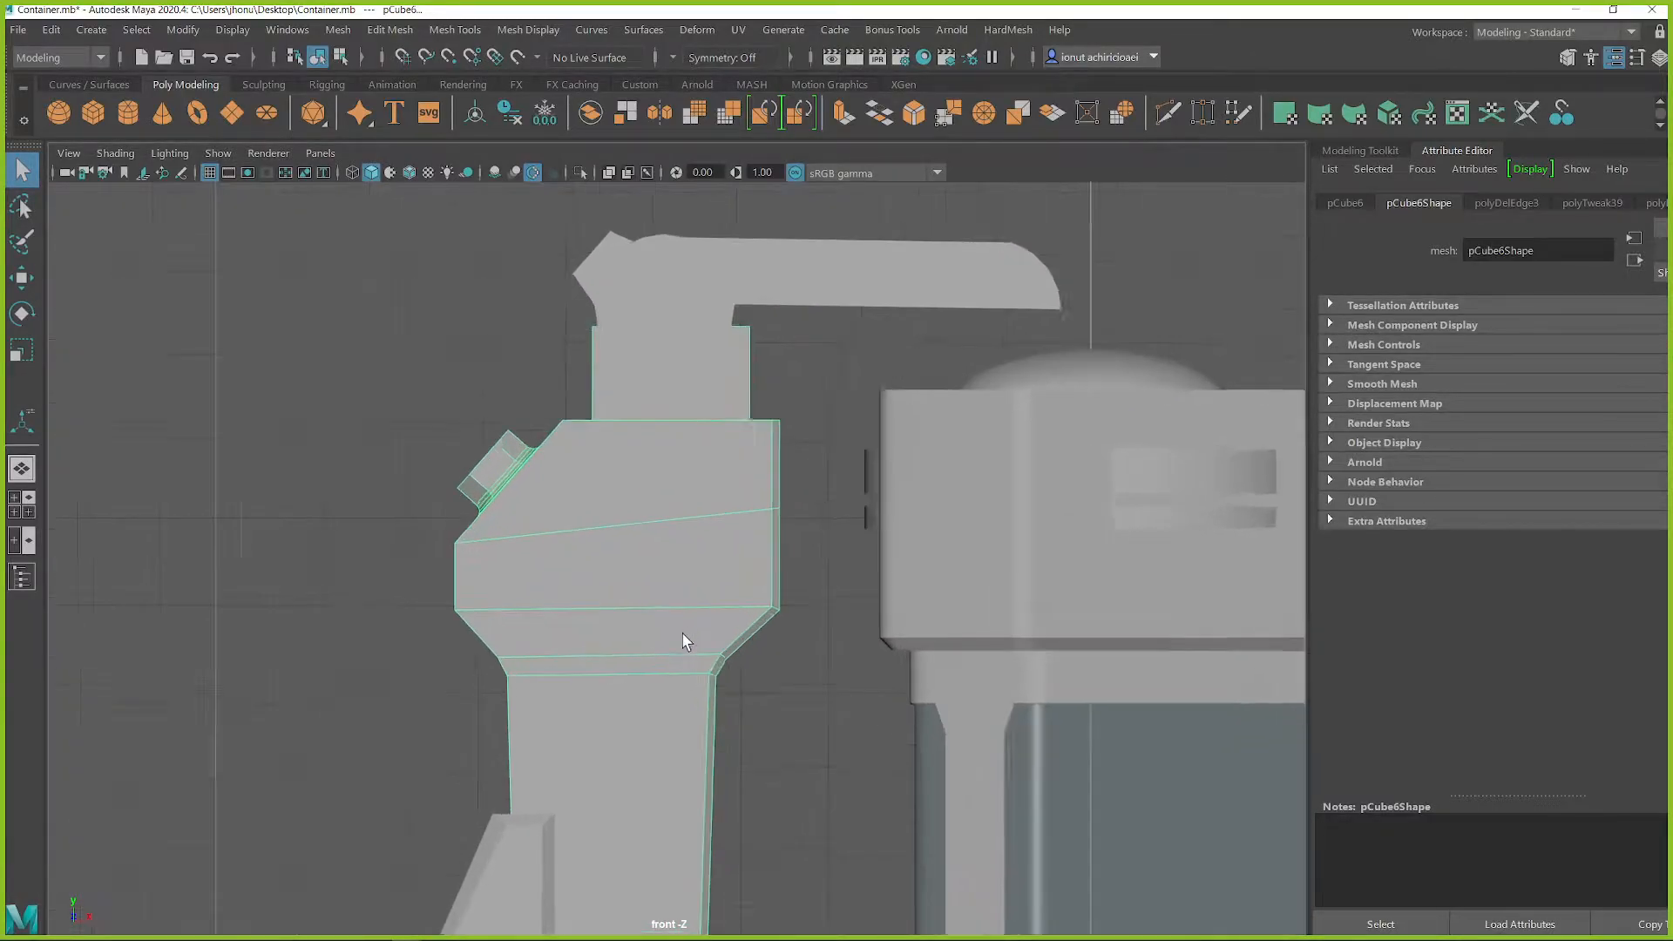
pyautogui.keyDown('alt'); pyautogui.moveTo(642, 645); pyautogui.dragTo(667, 505, button='middle'); pyautogui.keyUp('alt')
pyautogui.scroll(1, 725, 523)
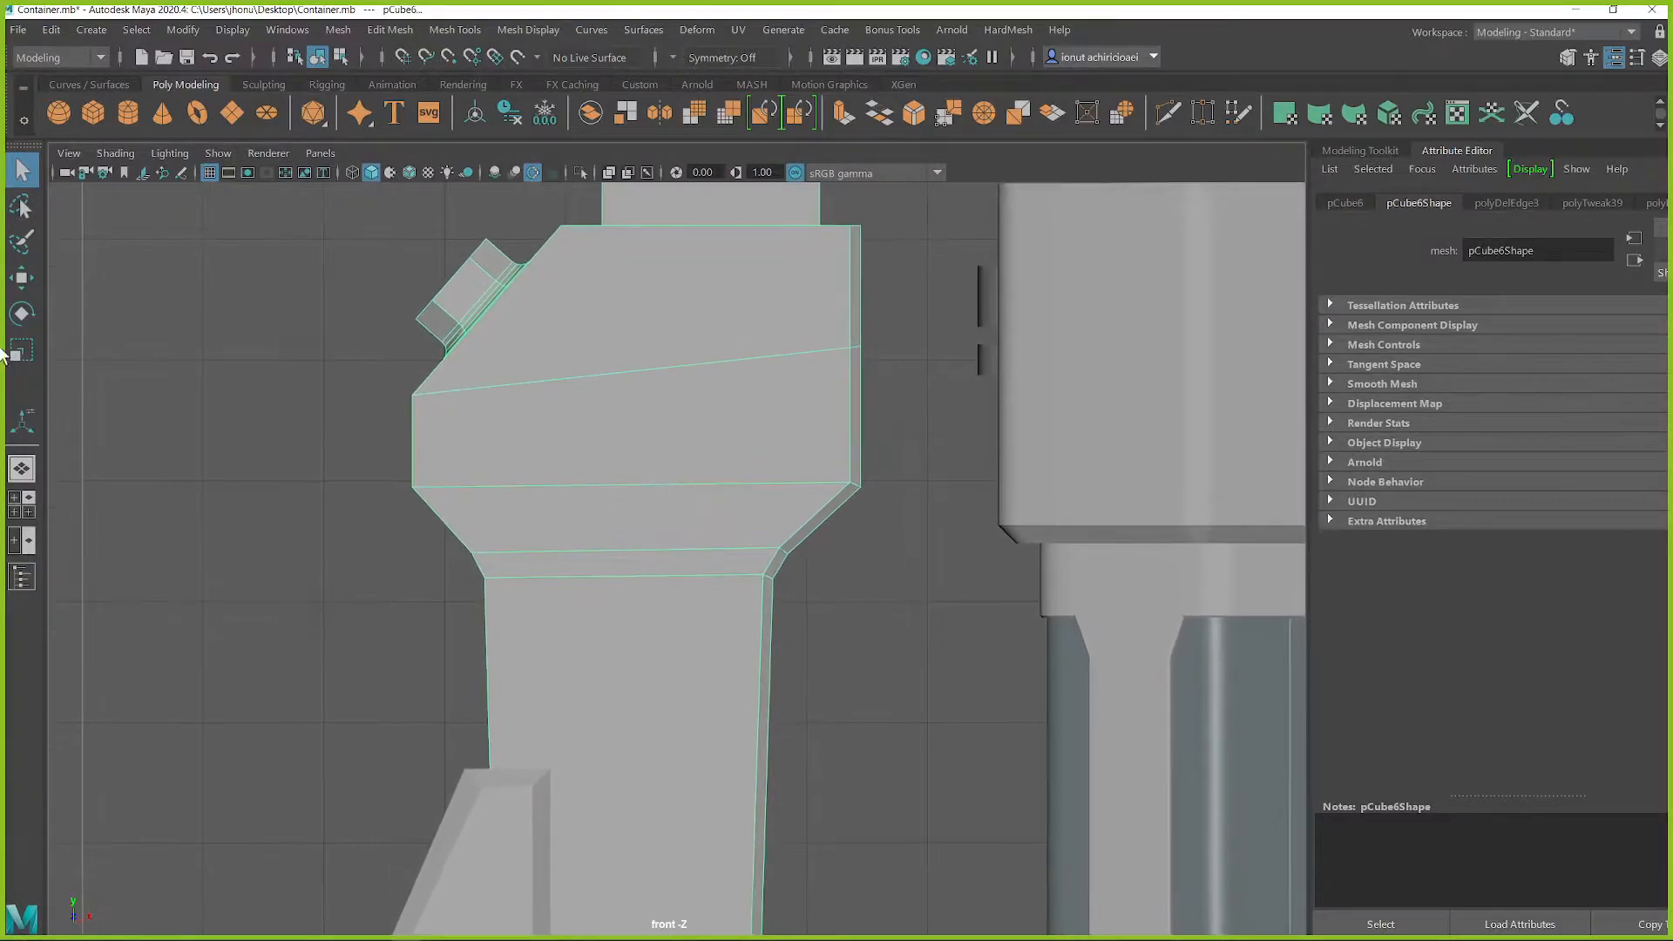
pyautogui.click(180, 172)
pyautogui.moveTo(585, 253); pyautogui.dragTo(523, 324)
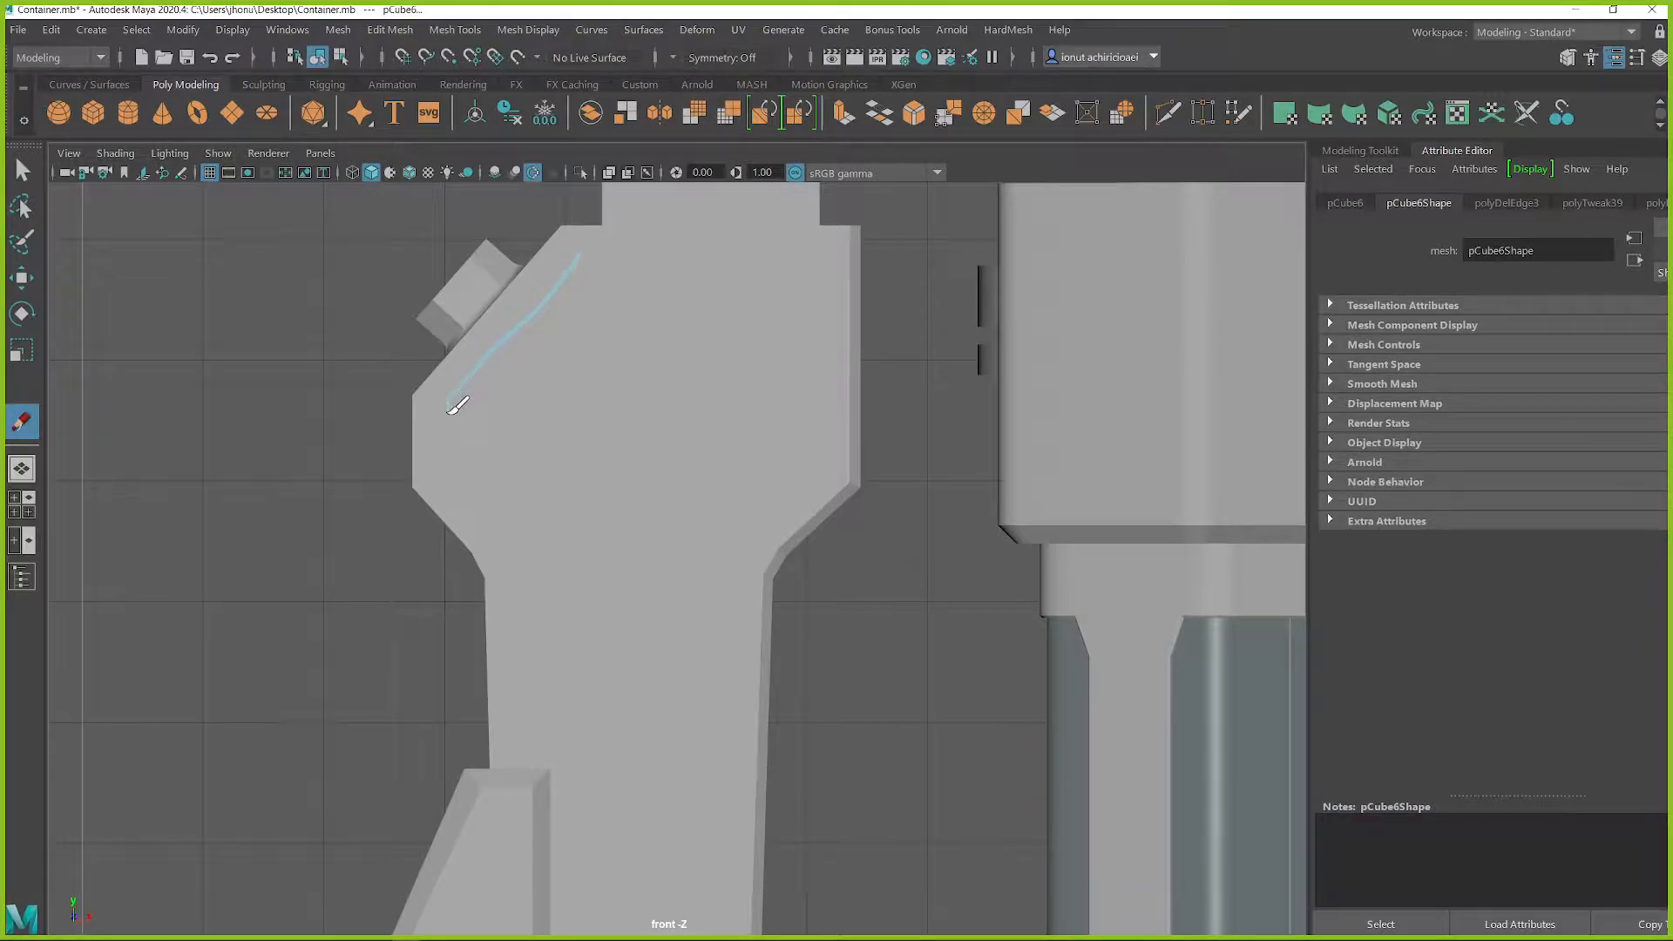
pyautogui.moveTo(448, 465); pyautogui.dragTo(525, 553)
pyautogui.moveTo(635, 624)
pyautogui.mouseDown()
pyautogui.moveTo(656, 581)
pyautogui.moveTo(661, 471)
pyautogui.moveTo(713, 397)
pyautogui.moveTo(716, 279)
pyautogui.moveTo(707, 250)
pyautogui.moveTo(581, 251)
pyautogui.mouseUp()
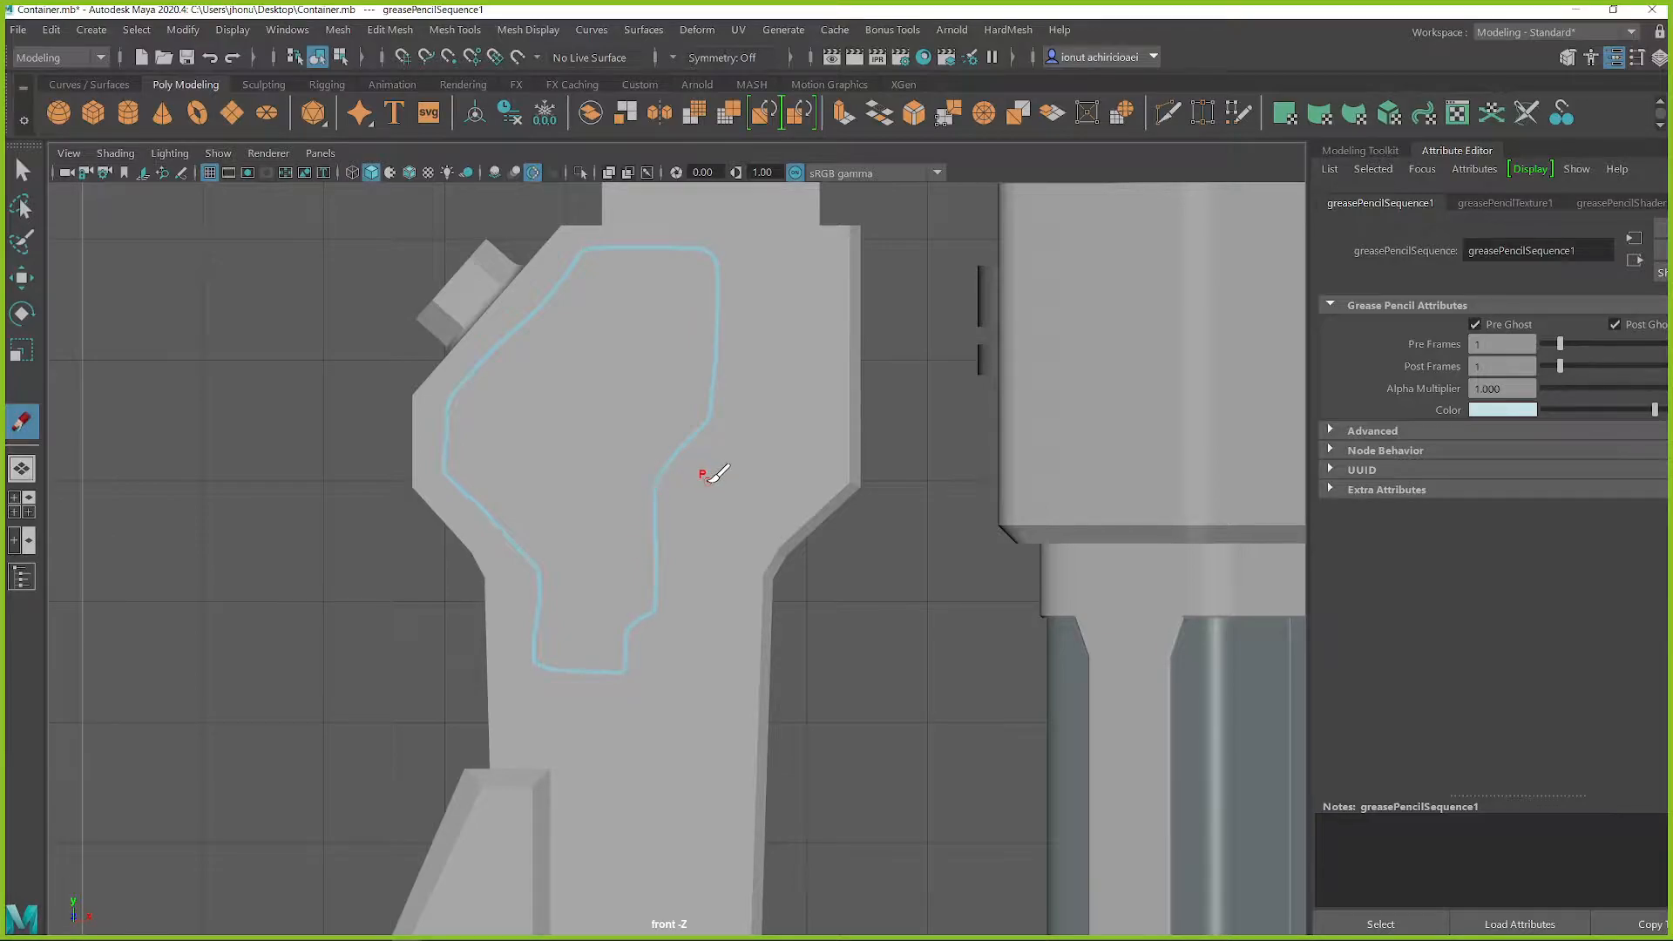
pyautogui.press('q')
# Make the back column mesh the live surface
pyautogui.click(735, 443)
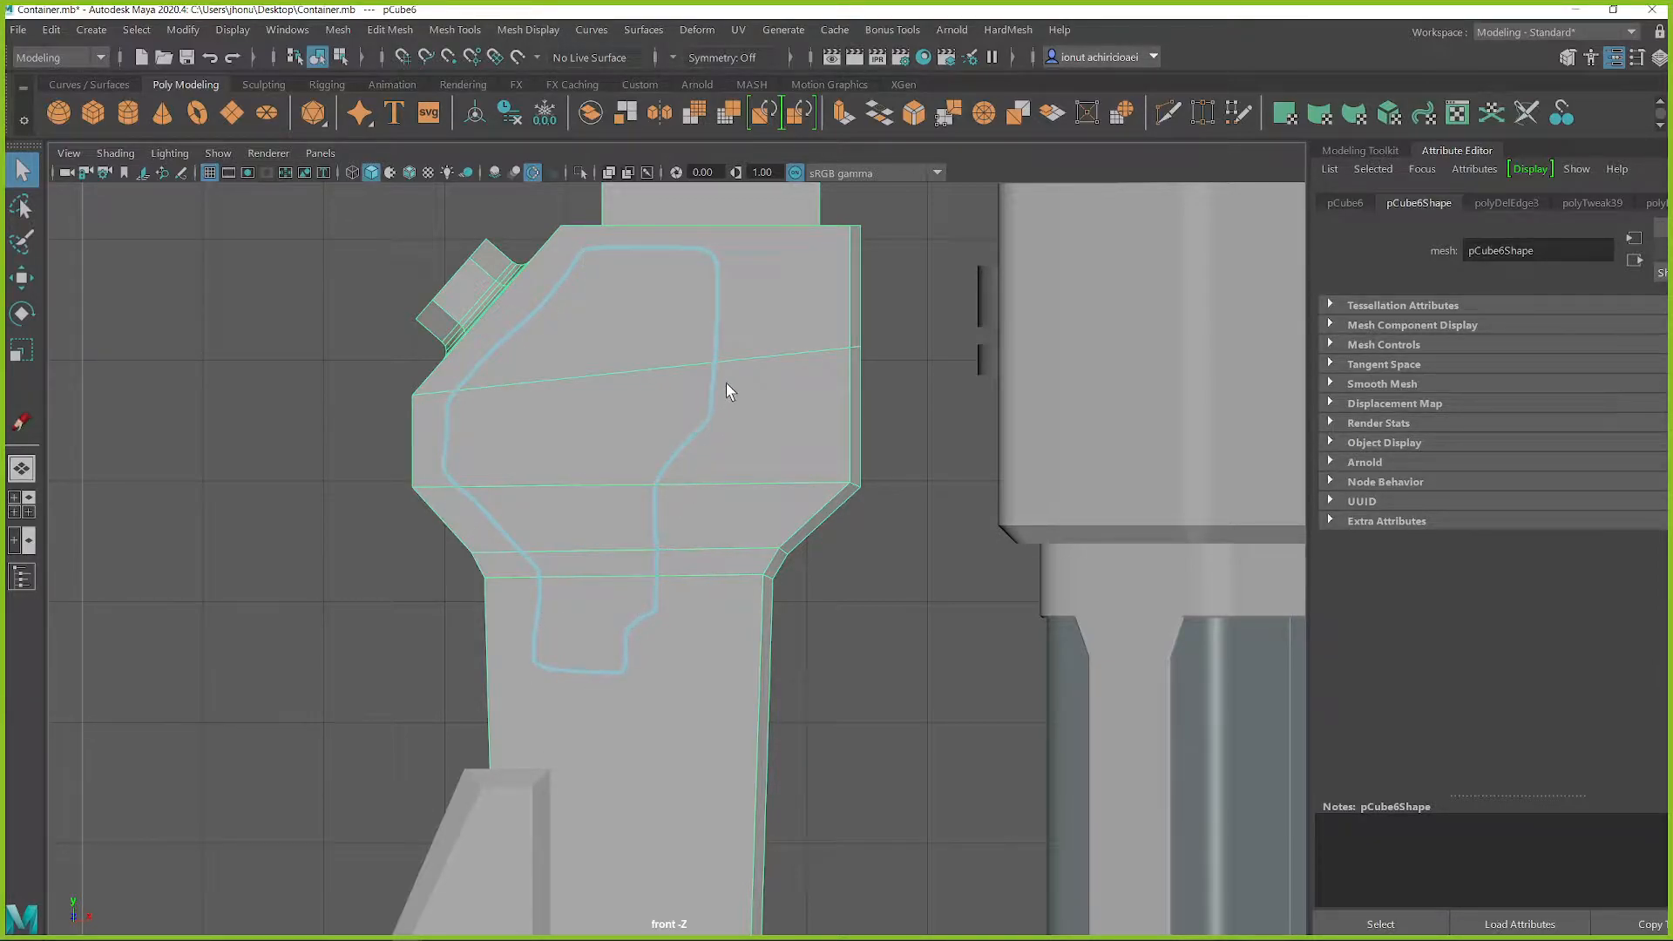
pyautogui.click(518, 56)
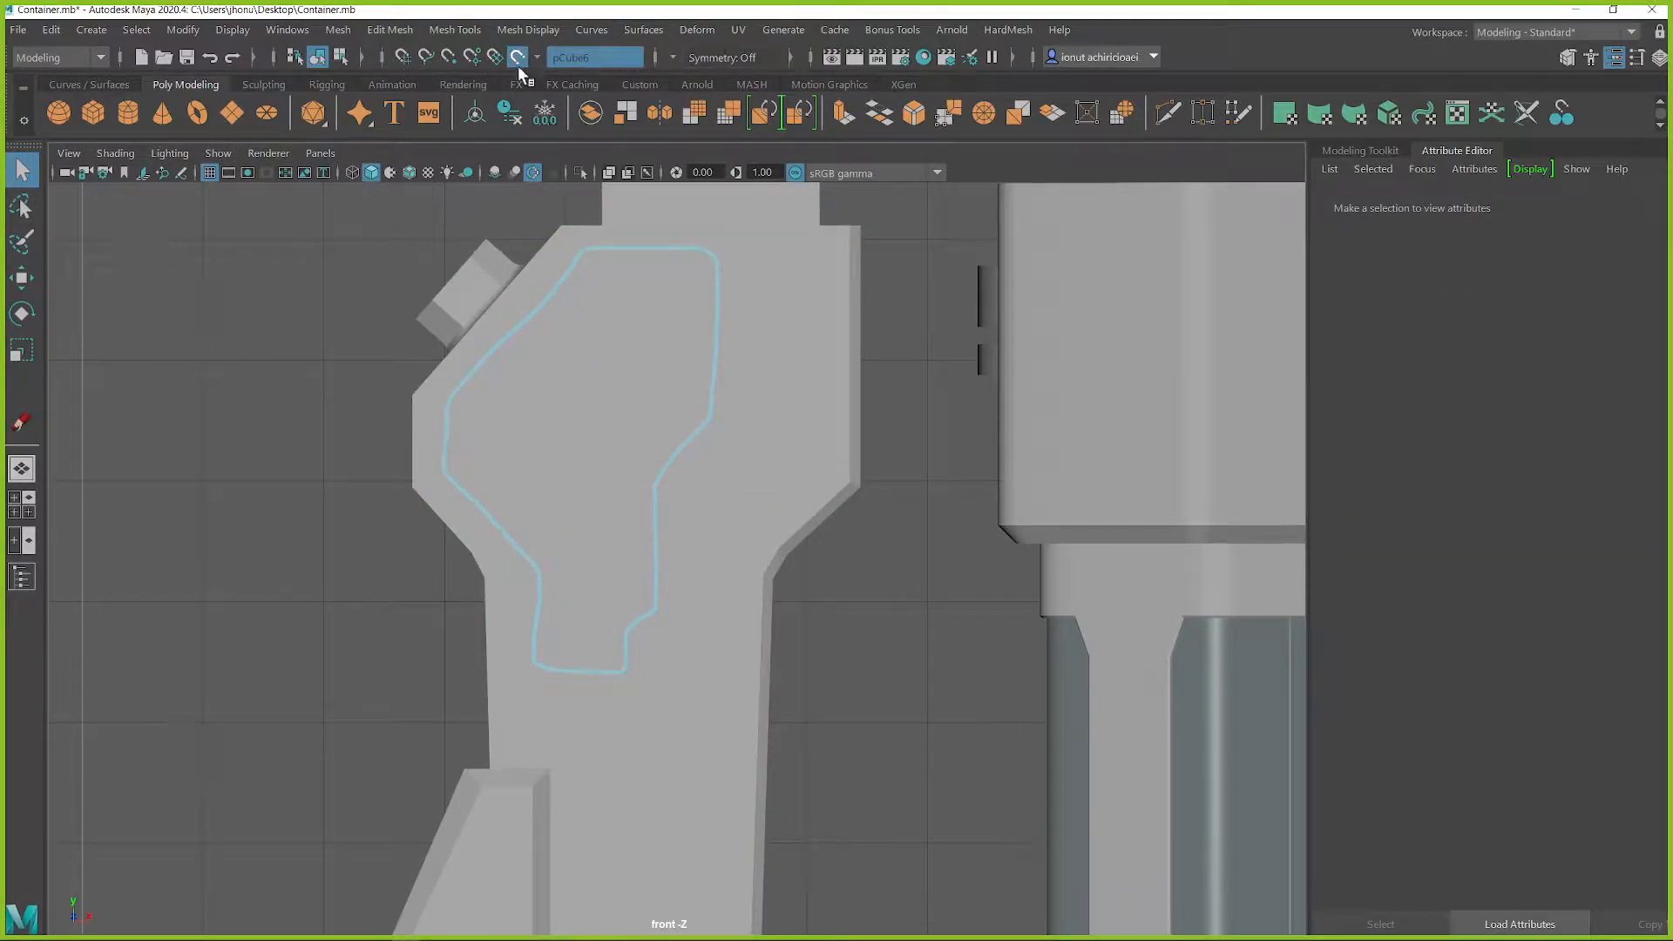
pyautogui.click(519, 57)
pyautogui.click(844, 286)
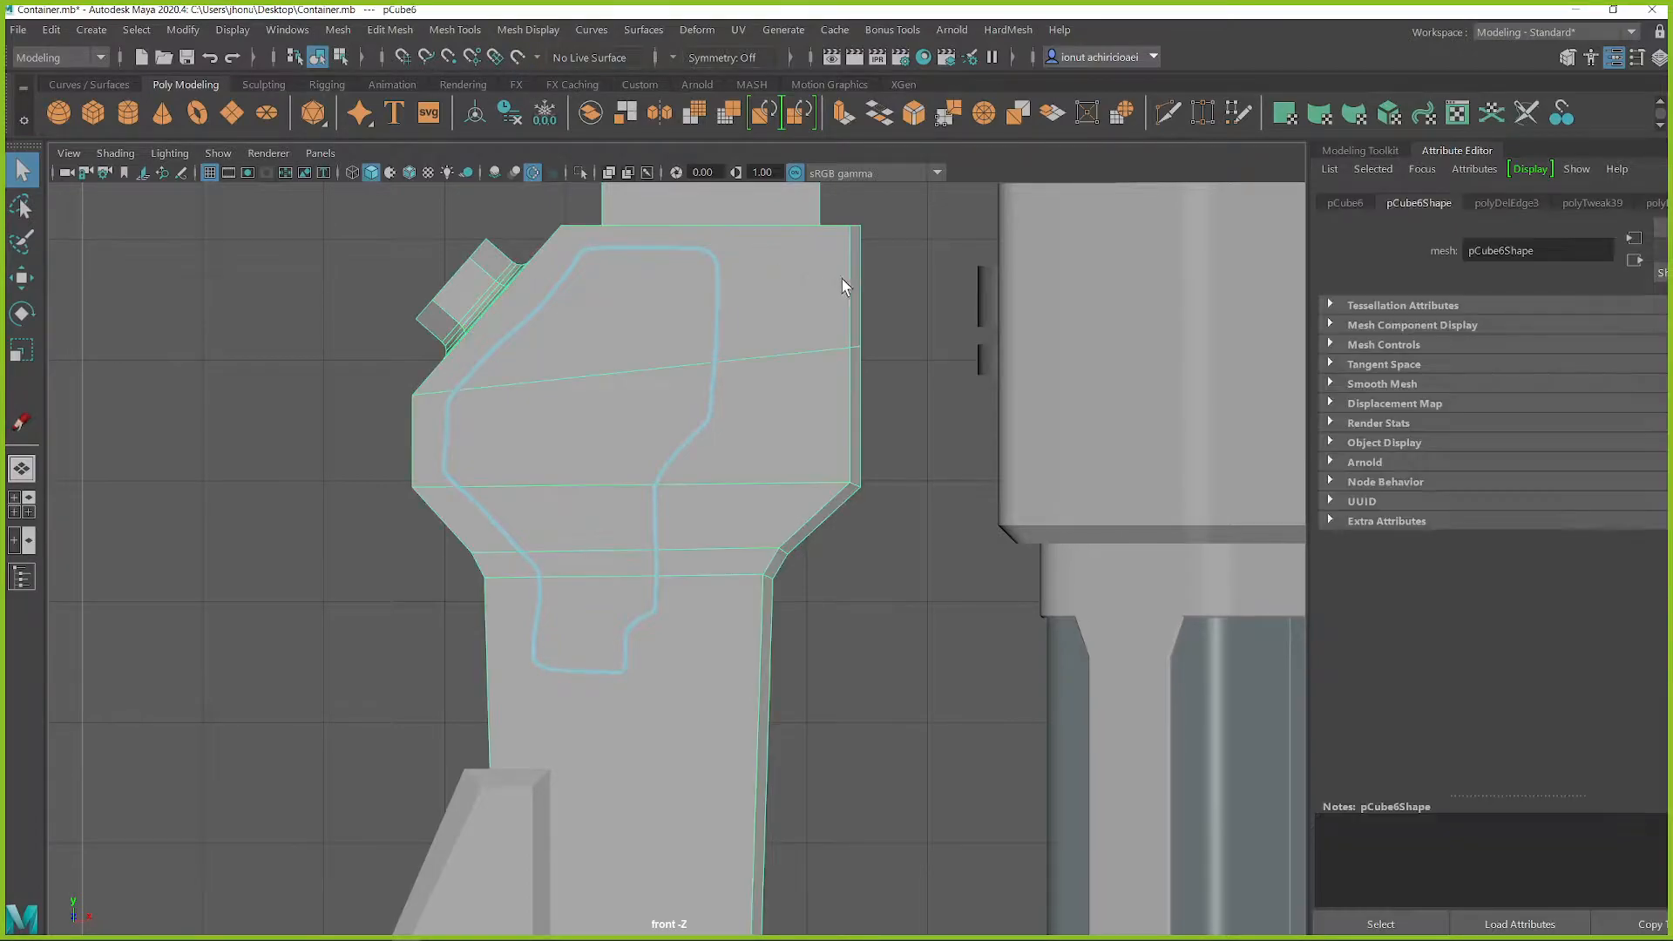
pyautogui.click(519, 57)
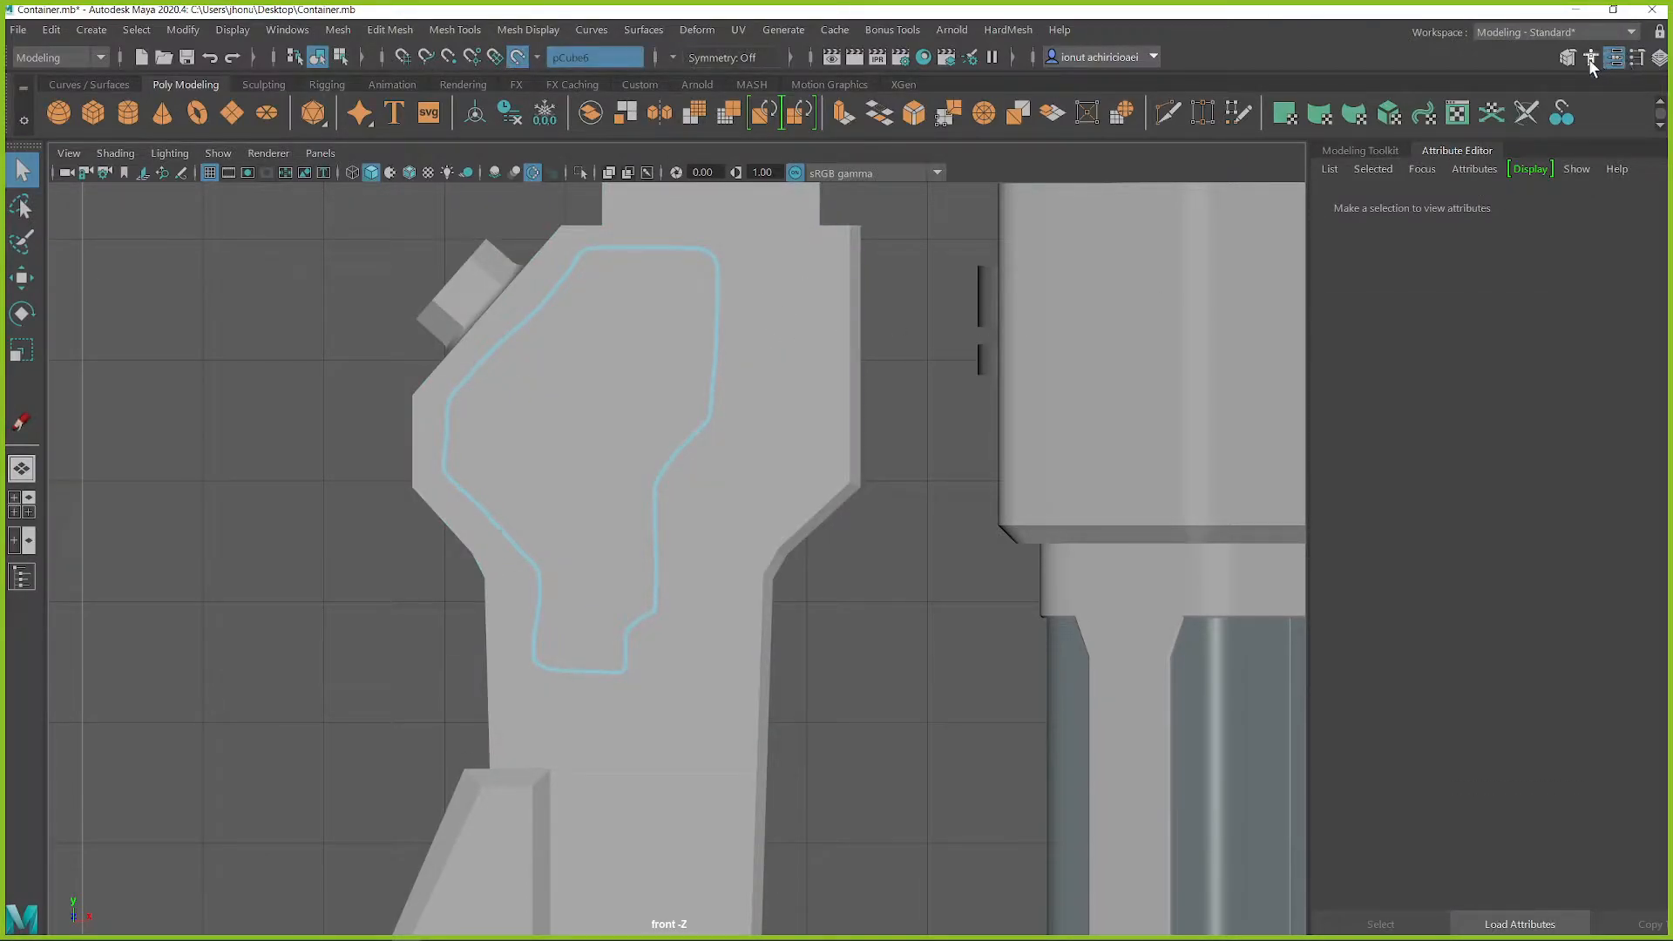
# Build a narrow Quad Draw strip along the outline's container-facing side, following its bends down to the lower end
pyautogui.click(1567, 57)
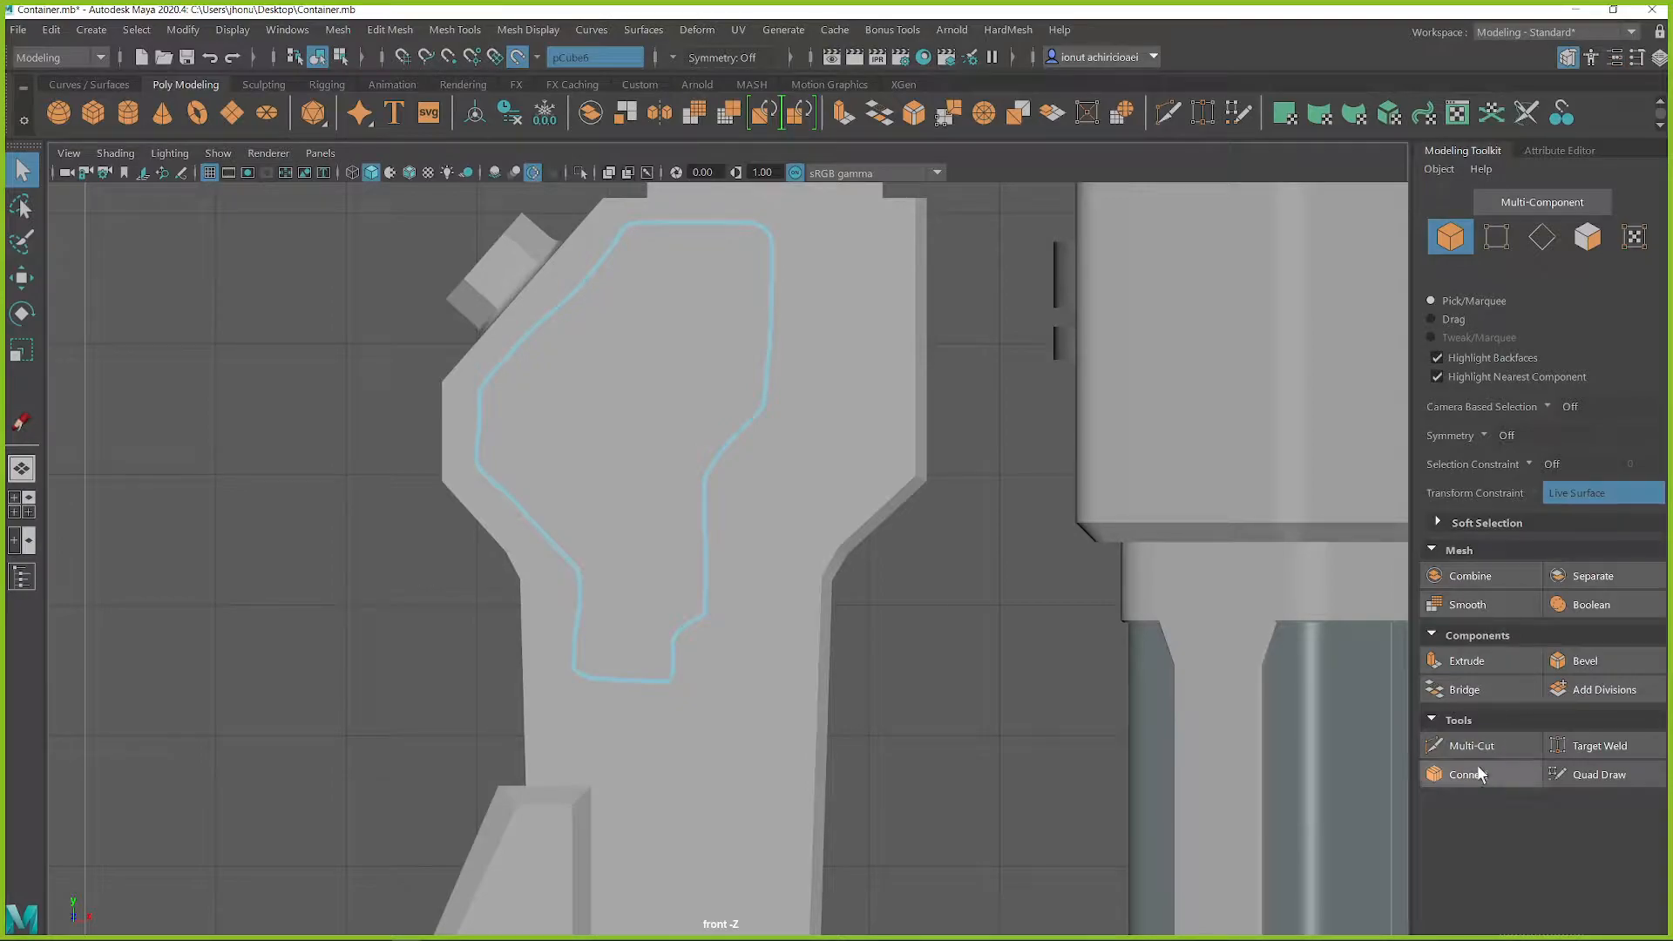
pyautogui.click(1573, 770)
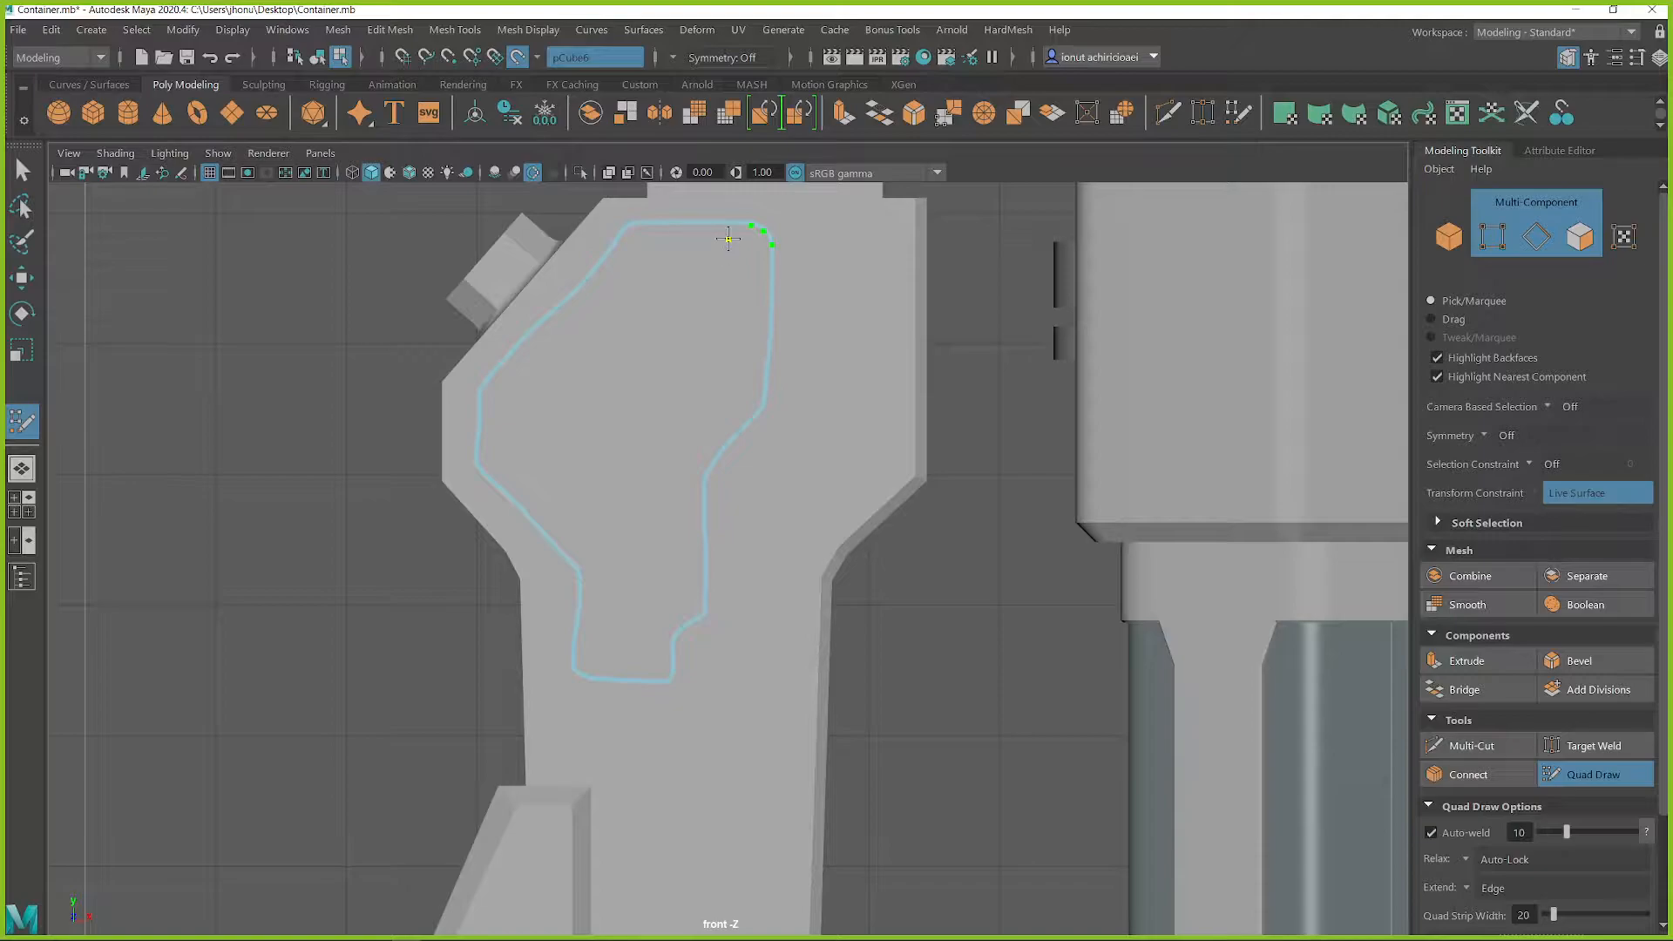
pyautogui.click(773, 245)
pyautogui.keyDown('shift'); pyautogui.click(757, 236); pyautogui.keyUp('shift')
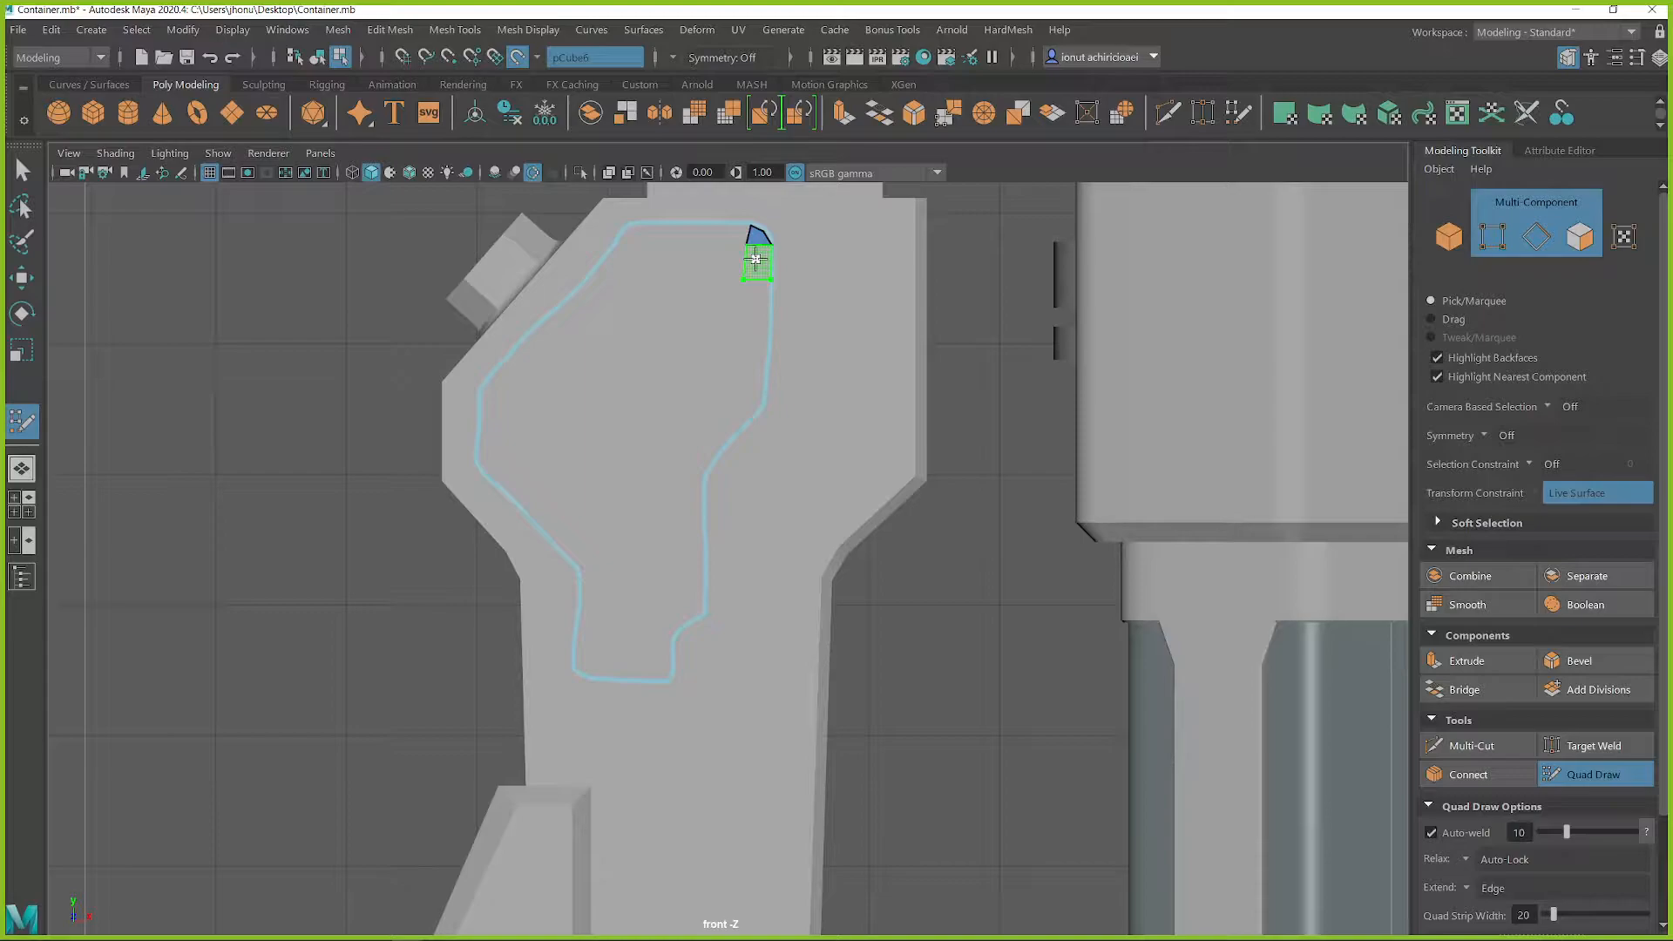
pyautogui.keyDown('shift'); pyautogui.click(756, 259); pyautogui.keyUp('shift')
pyautogui.moveTo(756, 281)
pyautogui.keyDown('ctrl'); pyautogui.mouseDown()
pyautogui.moveTo(758, 412)
pyautogui.moveTo(754, 398)
pyautogui.moveTo(689, 474)
pyautogui.moveTo(693, 615)
pyautogui.moveTo(653, 680)
pyautogui.mouseUp(); pyautogui.keyUp('ctrl')
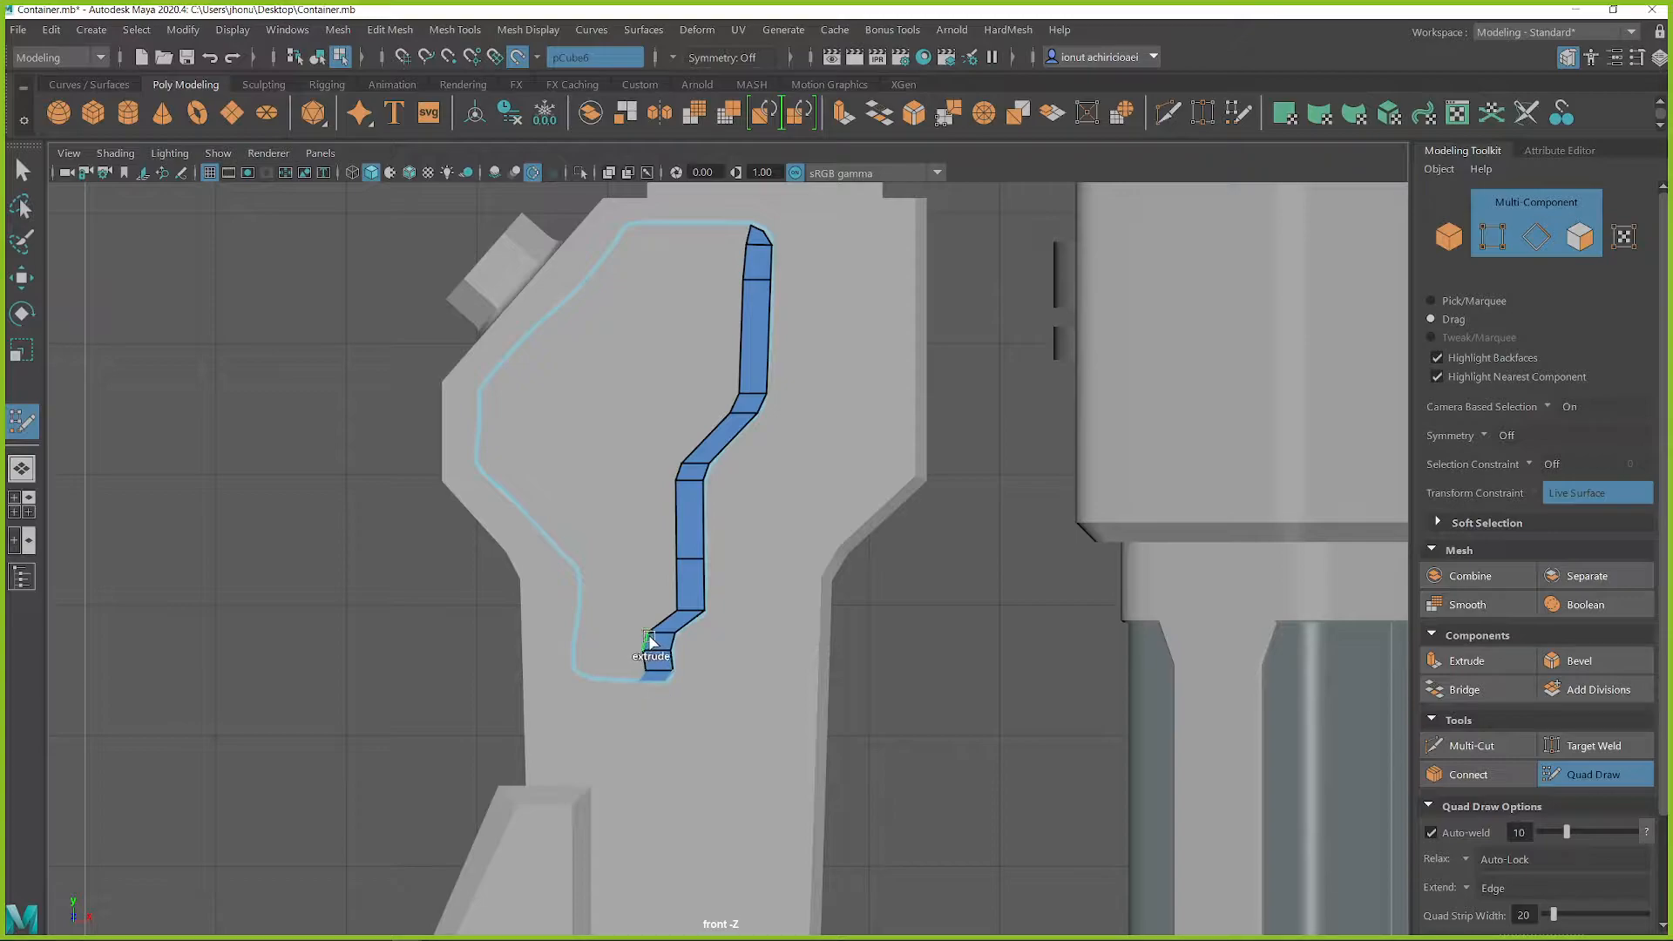
# Set Quad Draw's Extend option to Loop and extend the strip's inner edge loop across the sketched panel area
pyautogui.scroll(-3, 1512, 785)
pyautogui.click(1472, 772)
pyautogui.click(1503, 802)
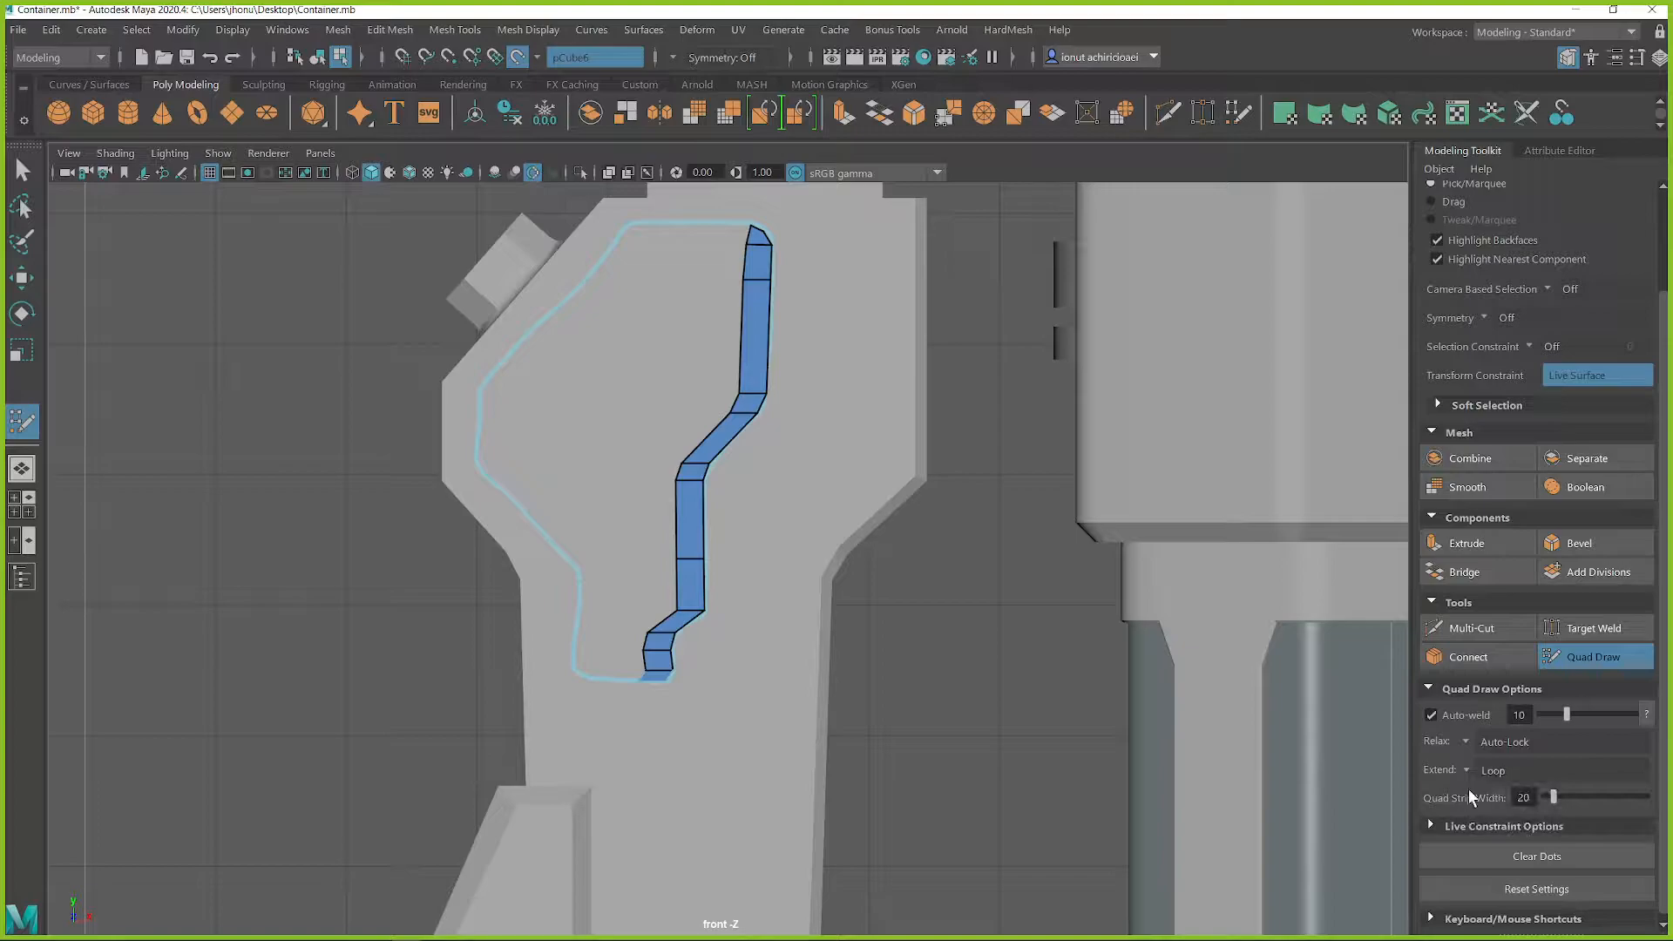
pyautogui.moveTo(735, 404); pyautogui.dragTo(671, 405)
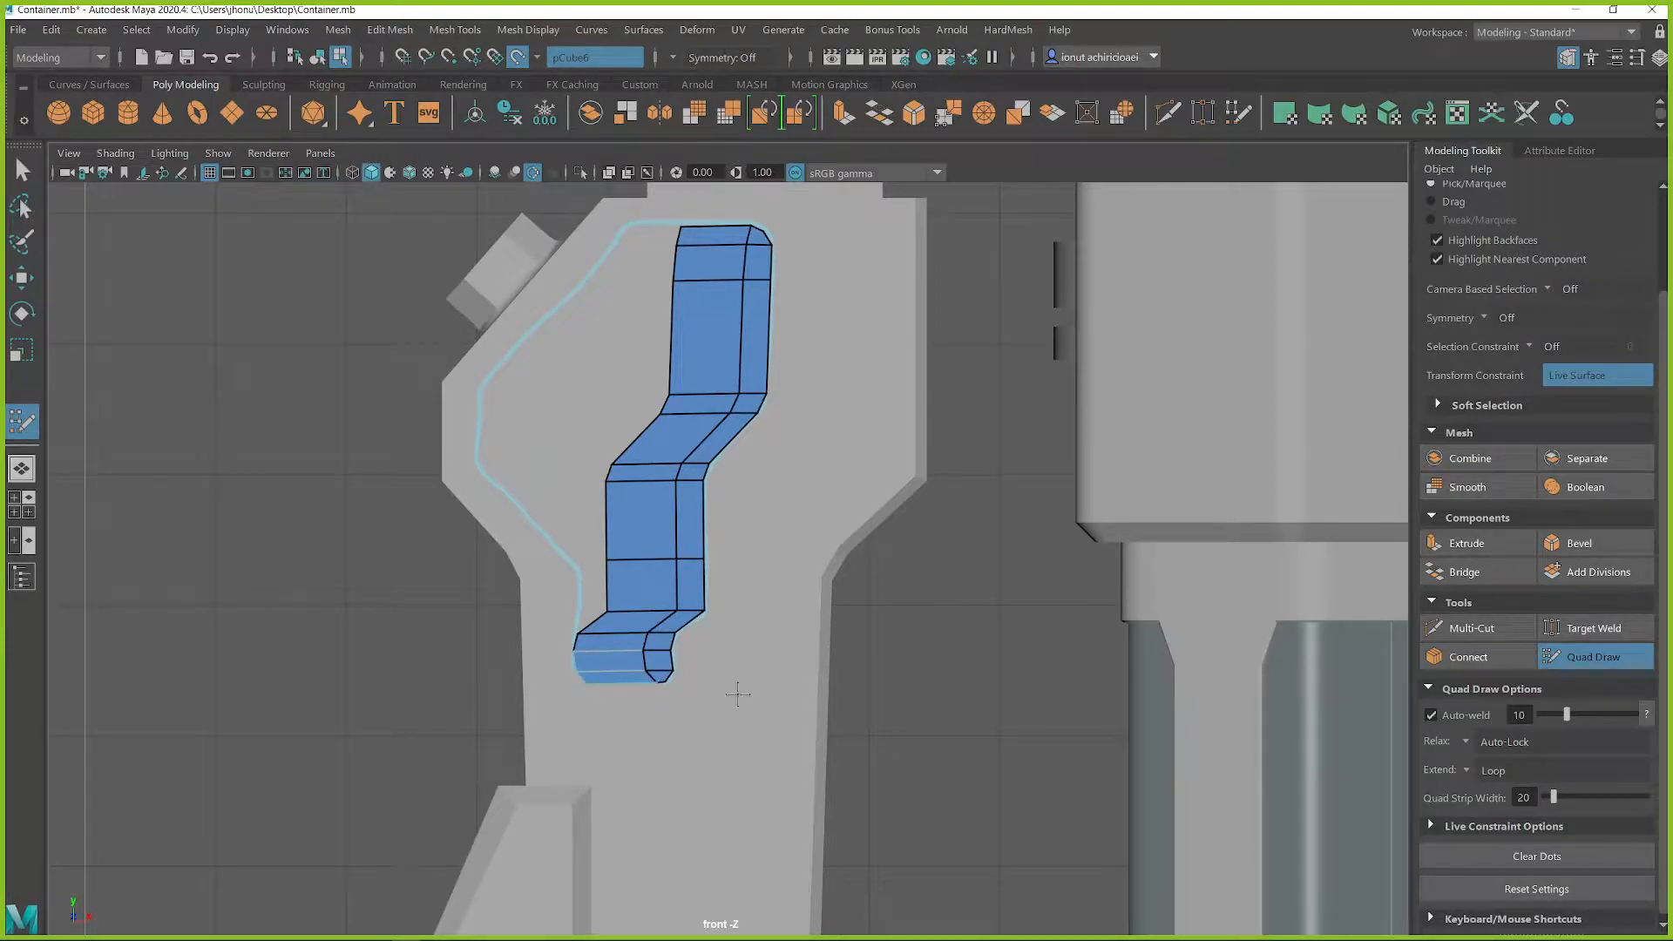
# Reposition the lower outer border vertices of the quad mesh to follow the sketched panel outline
pyautogui.moveTo(607, 586)
pyautogui.mouseDown()
pyautogui.moveTo(580, 593)
pyautogui.moveTo(581, 572)
pyautogui.mouseUp()
pyautogui.moveTo(607, 468); pyautogui.dragTo(546, 530)
pyautogui.moveTo(614, 465); pyautogui.dragTo(554, 456)
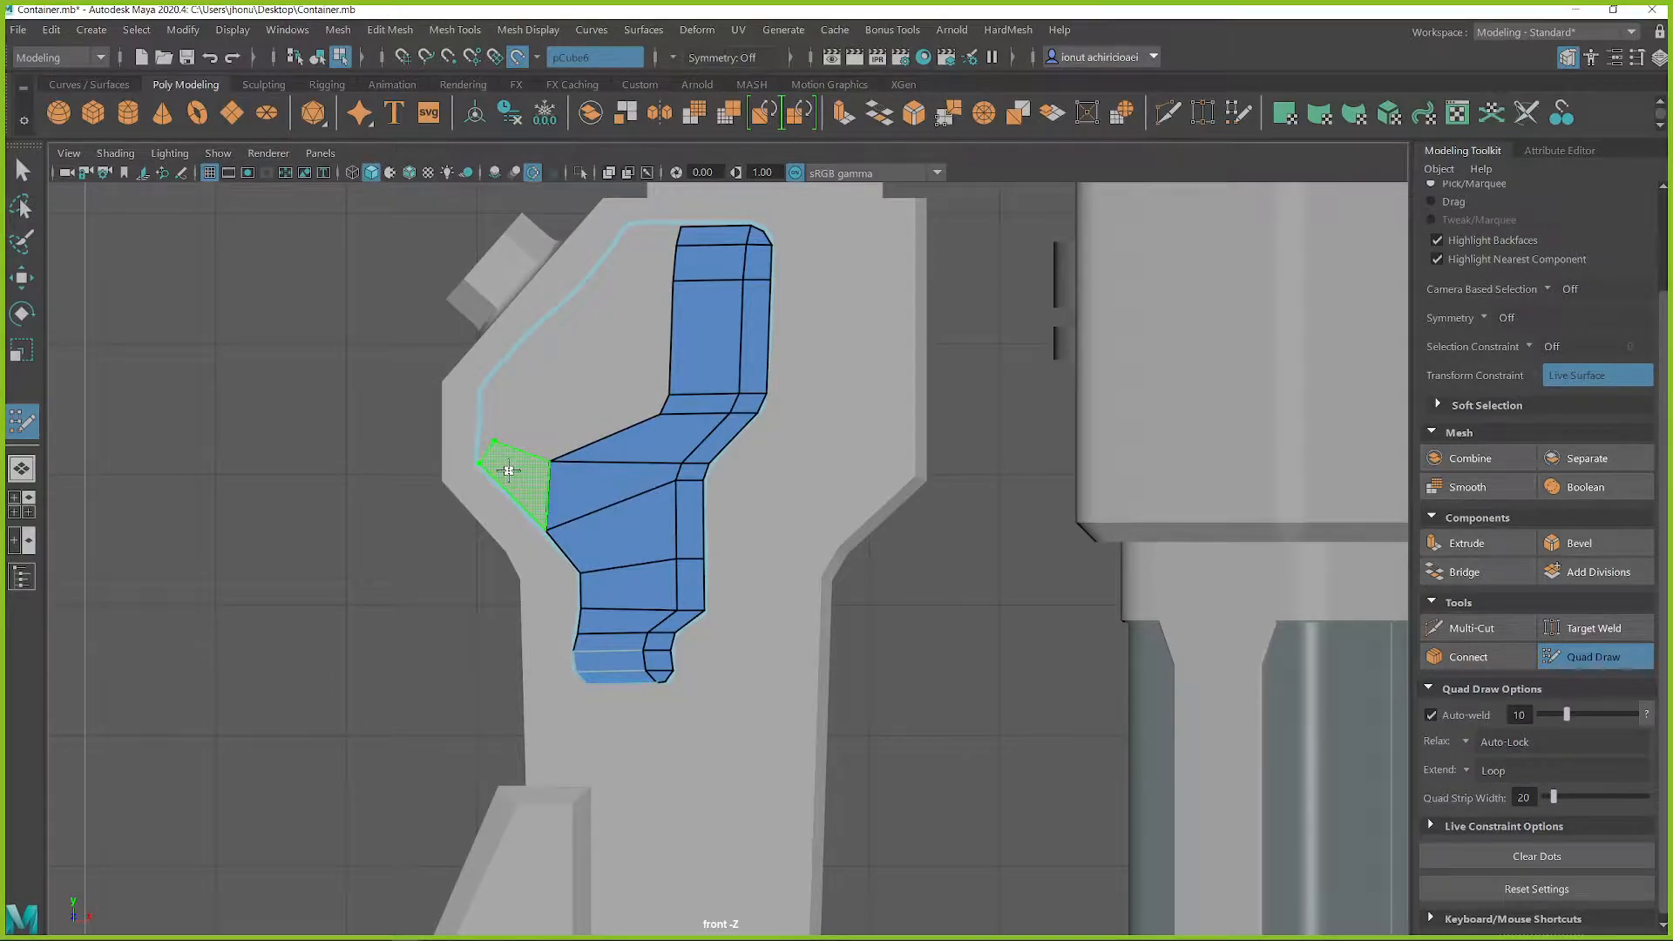
# Fill the remaining outer and upper area of the sketched outline with quads, fitting the vertices to its contour
pyautogui.keyDown('shift'); pyautogui.click(507, 471); pyautogui.keyUp('shift')
pyautogui.moveTo(493, 441)
pyautogui.mouseDown()
pyautogui.moveTo(479, 448)
pyautogui.moveTo(534, 396)
pyautogui.moveTo(558, 397)
pyautogui.mouseUp()
pyautogui.keyDown('shift'); pyautogui.click(562, 408); pyautogui.keyUp('shift')
pyautogui.moveTo(669, 389); pyautogui.dragTo(589, 353)
pyautogui.click(538, 326)
pyautogui.keyDown('shift'); pyautogui.click(533, 358); pyautogui.keyUp('shift')
pyautogui.click(601, 260)
pyautogui.keyDown('shift'); pyautogui.click(610, 301); pyautogui.keyUp('shift')
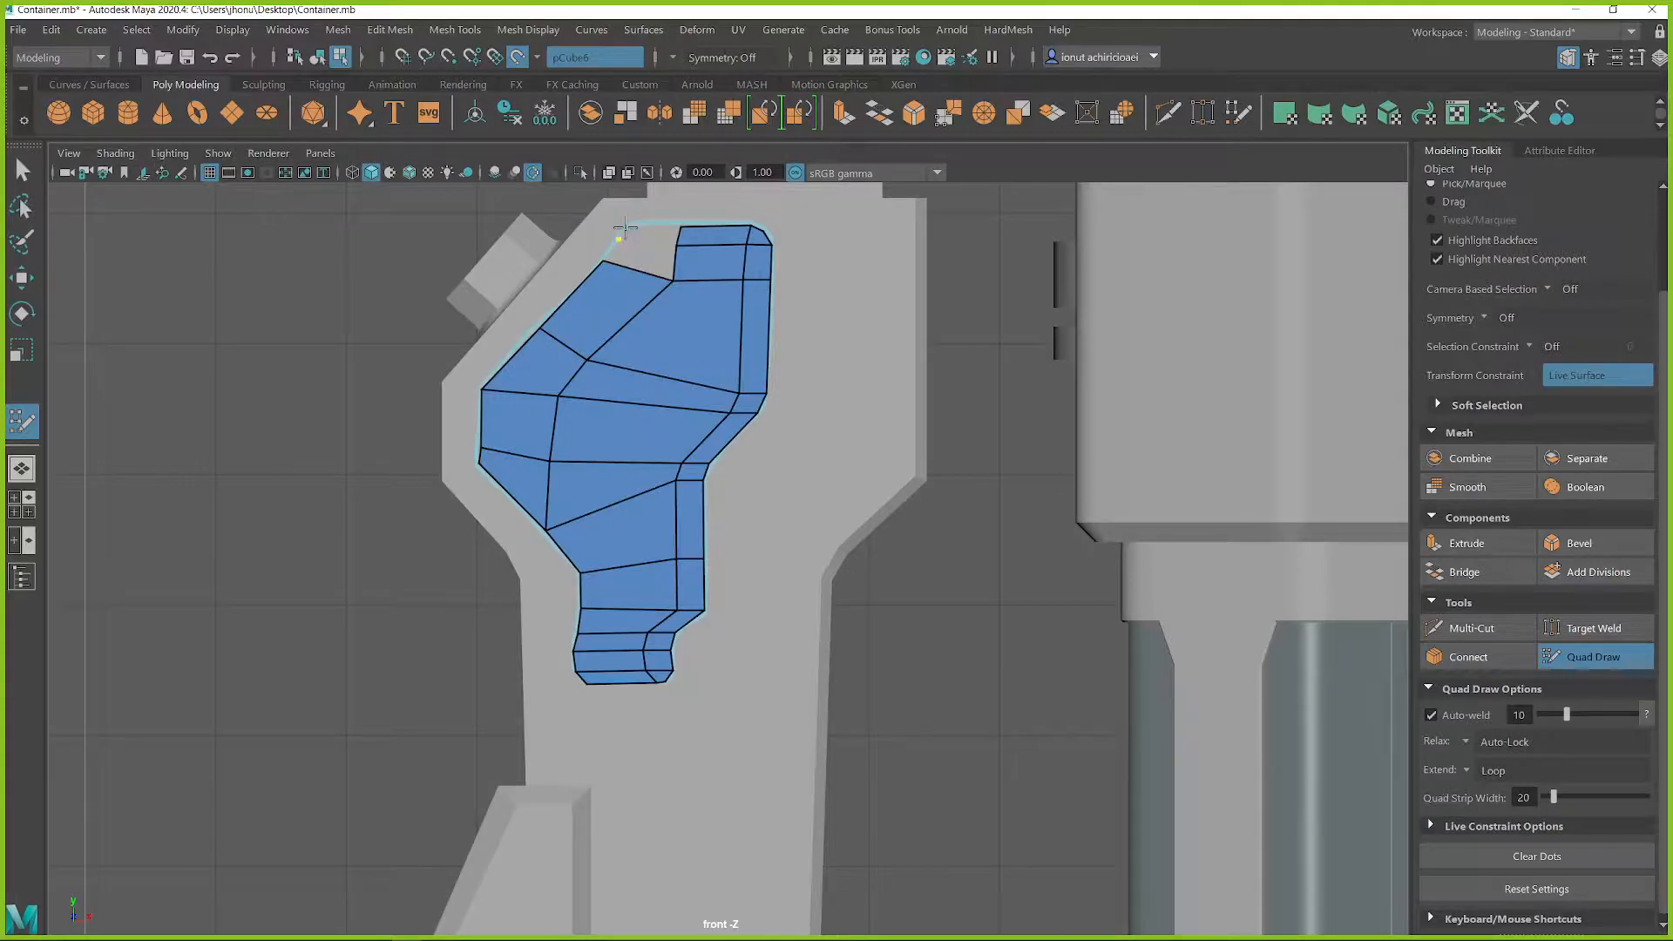
pyautogui.keyDown('shift'); pyautogui.click(645, 253); pyautogui.keyUp('shift')
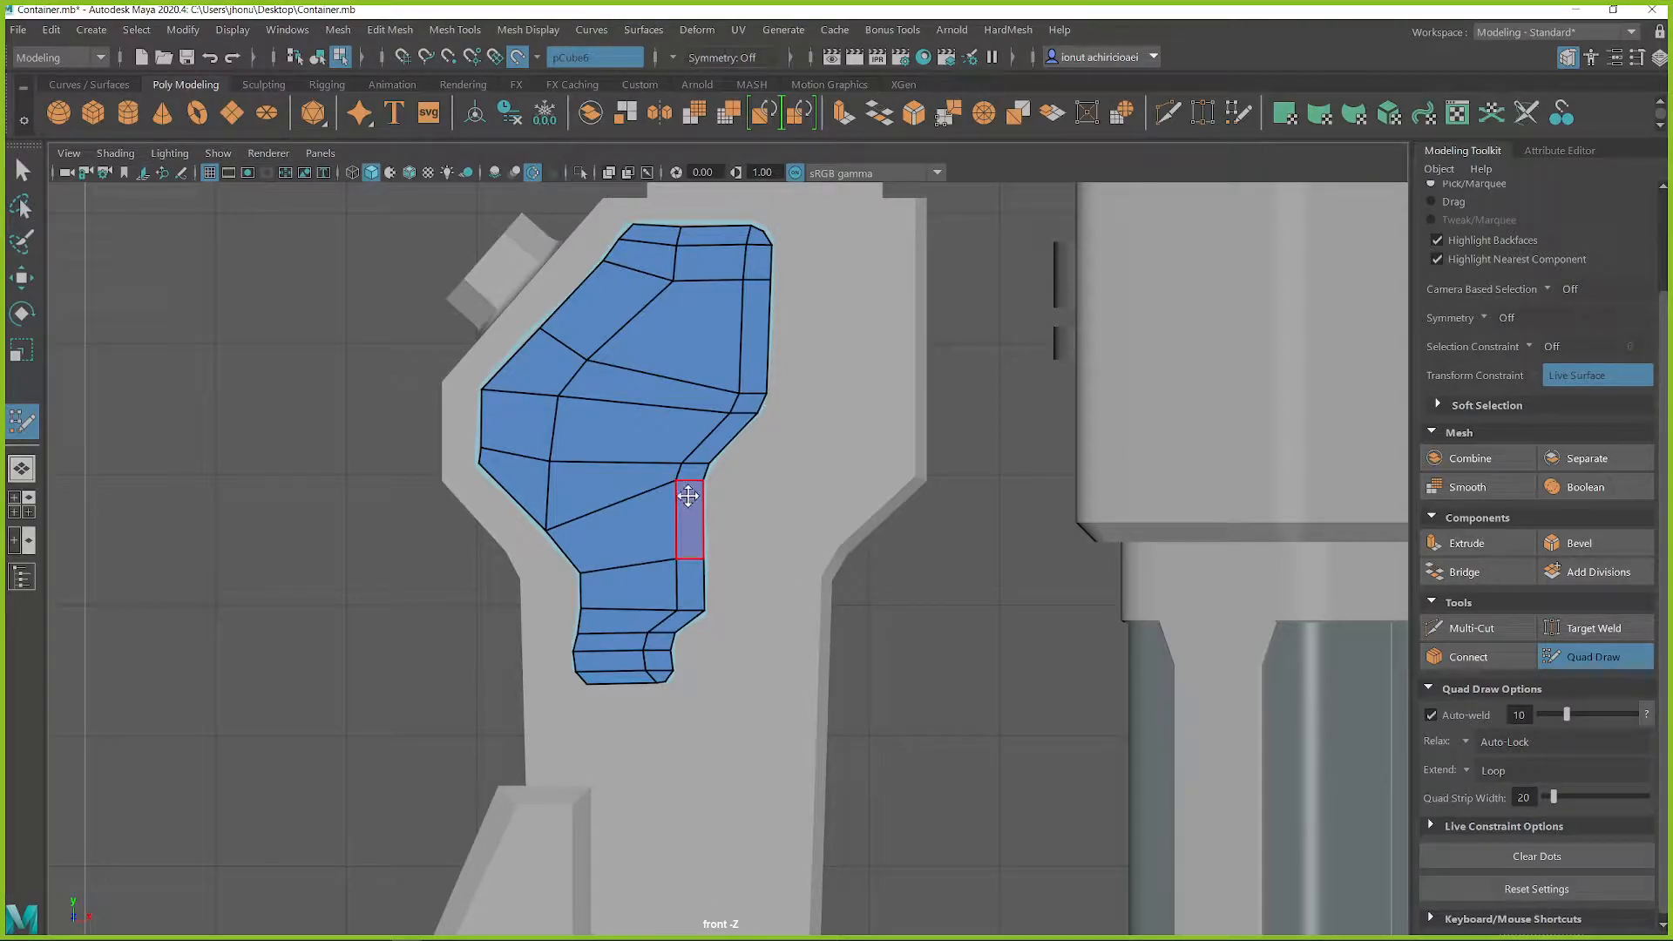
pyautogui.press('q')
# Turn off the live surface and extrude all of the new panel's faces outward with a Local Translate Z of 4.972
pyautogui.moveTo(678, 358); pyautogui.dragTo(734, 333, button='right')
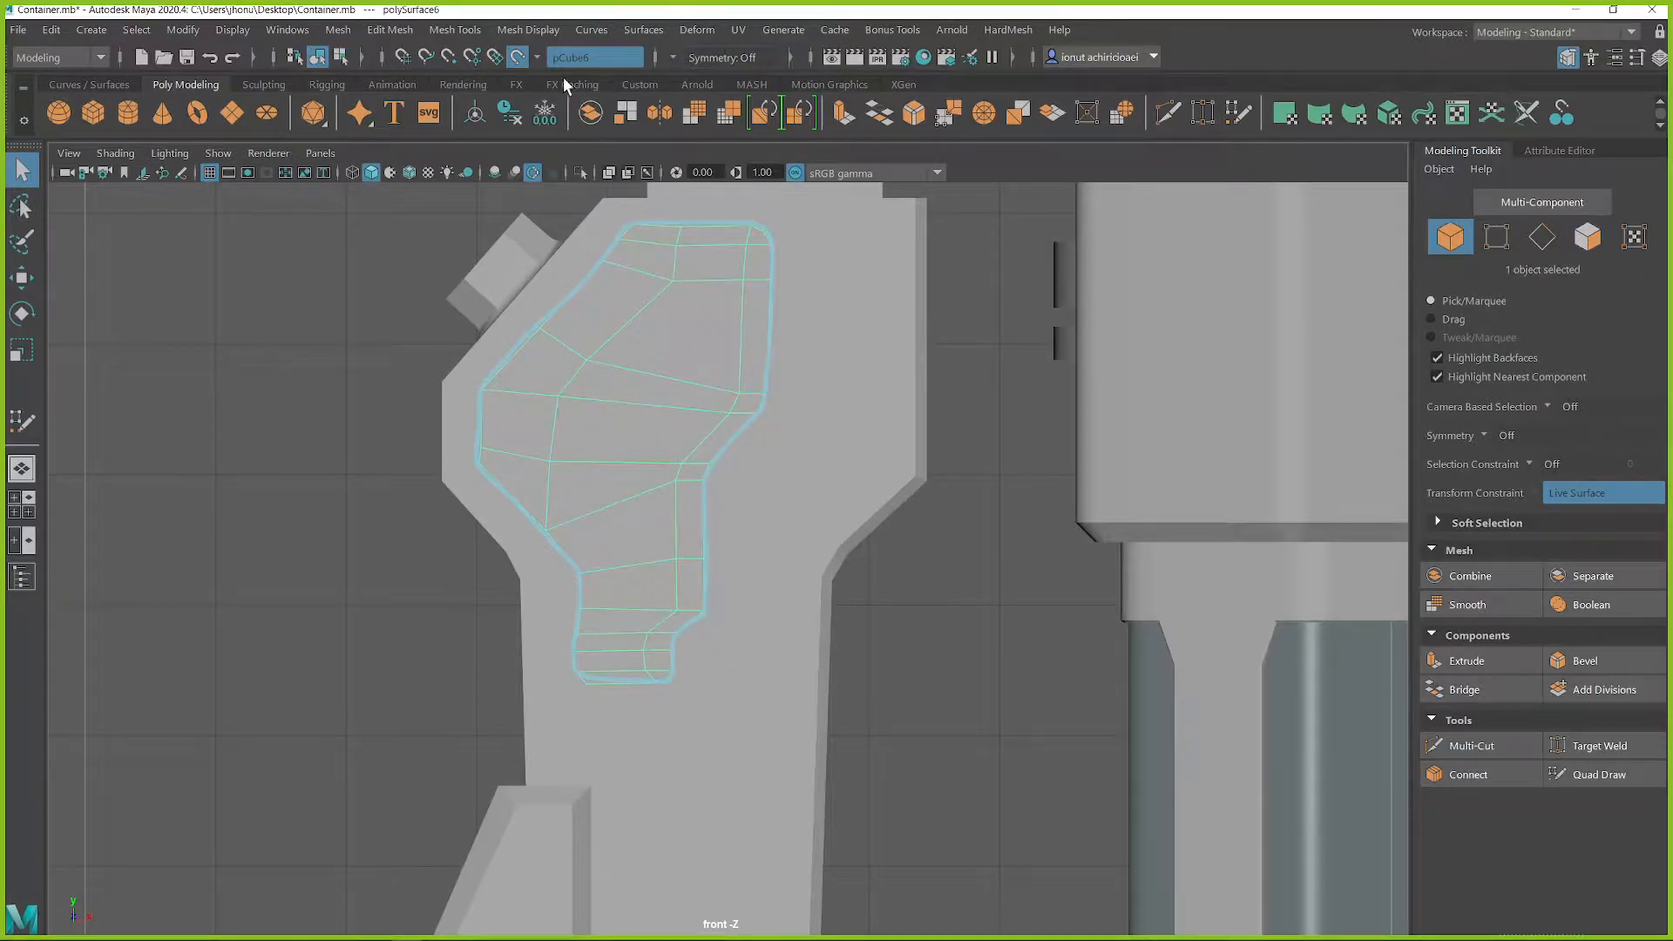
pyautogui.click(525, 56)
pyautogui.press('space')
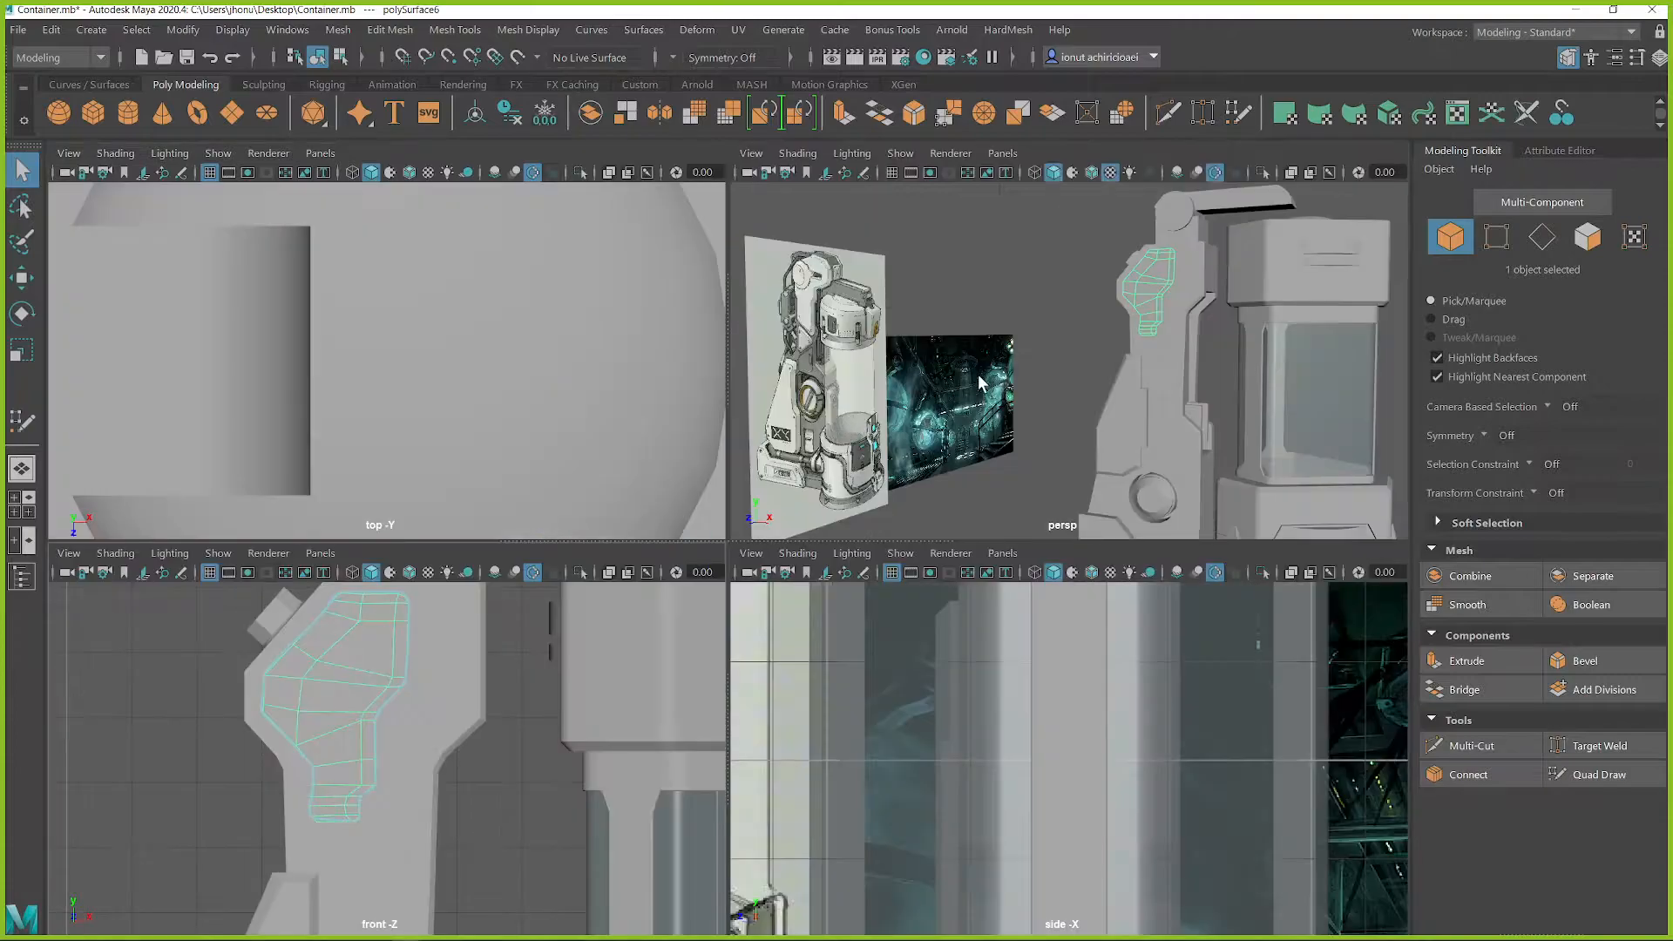
pyautogui.press('space')
pyautogui.keyDown('alt'); pyautogui.moveTo(1012, 359); pyautogui.dragTo(968, 436); pyautogui.keyUp('alt')
pyautogui.keyDown('shift'); pyautogui.moveTo(747, 306); pyautogui.dragTo(748, 362, button='right'); pyautogui.keyUp('shift')
pyautogui.moveTo(813, 292); pyautogui.dragTo(646, 361)
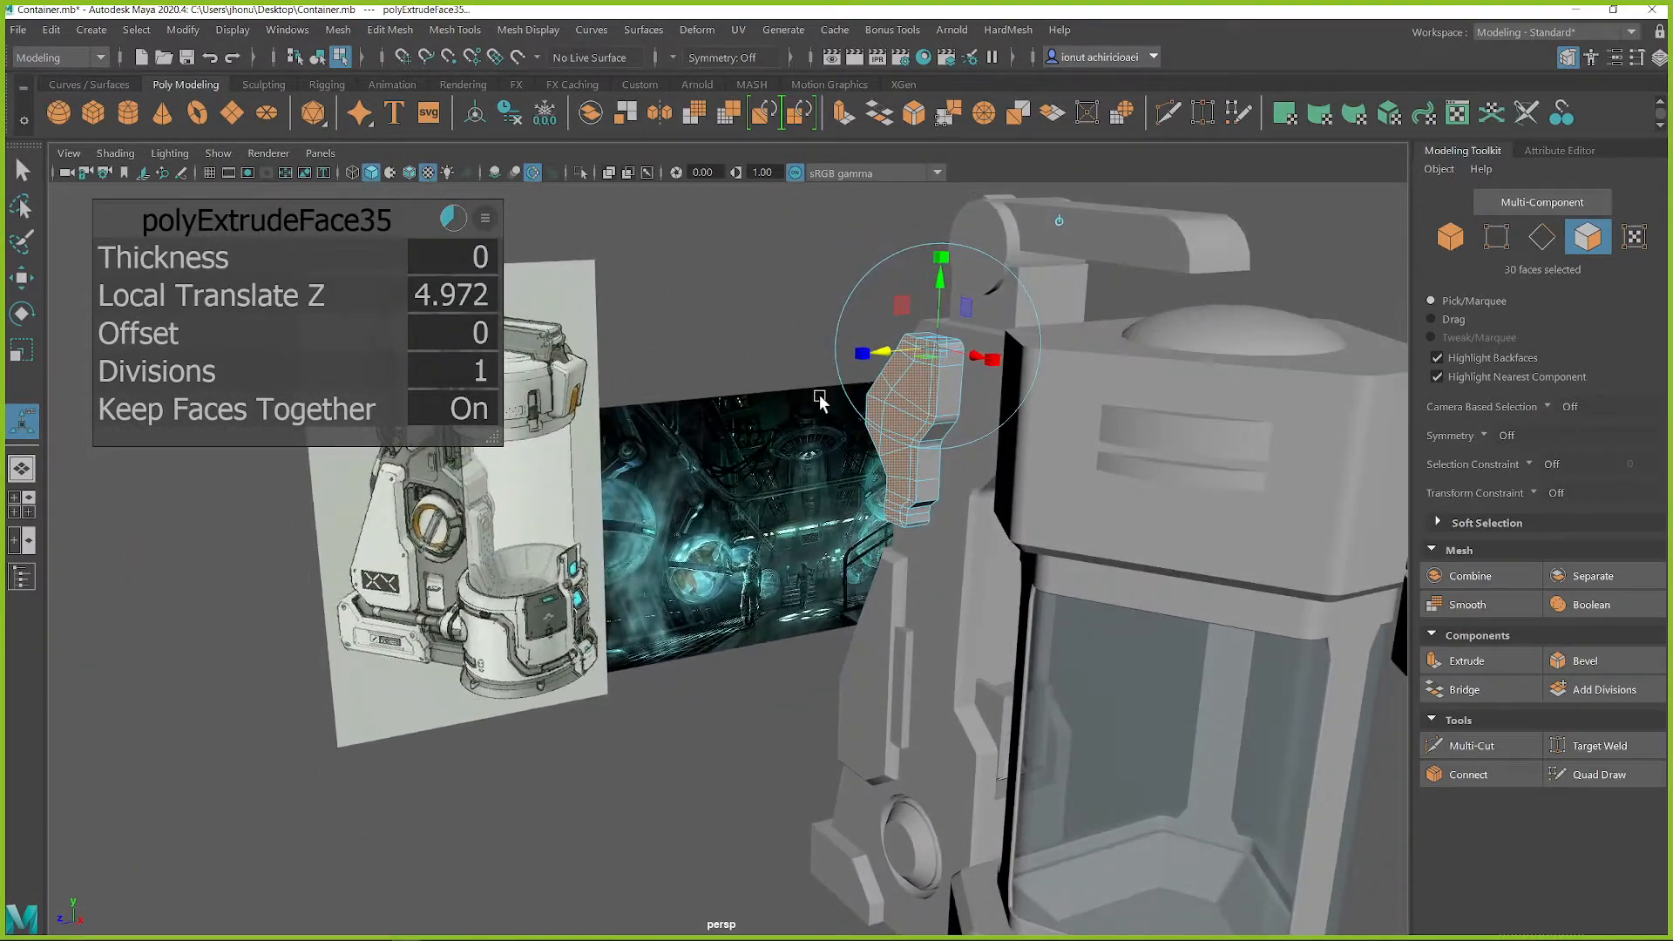
# Center the extruded panel's pivot and move the panel into the back column along Z, to about 10.66
pyautogui.keyDown('alt'); pyautogui.moveTo(817, 396); pyautogui.dragTo(927, 403); pyautogui.keyUp('alt')
pyautogui.keyDown('alt'); pyautogui.moveTo(949, 371); pyautogui.dragTo(680, 527, button='middle'); pyautogui.keyUp('alt')
pyautogui.scroll(1, 678, 531)
pyautogui.moveTo(679, 549)
pyautogui.keyDown('alt'); pyautogui.mouseDown()
pyautogui.moveTo(714, 501)
pyautogui.moveTo(706, 552)
pyautogui.moveTo(683, 549)
pyautogui.moveTo(680, 520)
pyautogui.mouseUp(); pyautogui.keyUp('alt')
pyautogui.scroll(3, 704, 553)
pyautogui.keyDown('ctrl'); pyautogui.moveTo(682, 475); pyautogui.dragTo(762, 381, button='right'); pyautogui.keyUp('ctrl')
pyautogui.keyDown('alt'); pyautogui.moveTo(762, 381); pyautogui.dragTo(697, 476); pyautogui.keyUp('alt')
pyautogui.moveTo(703, 477); pyautogui.dragTo(916, 477, button='middle')
pyautogui.keyDown('alt'); pyautogui.moveTo(820, 479); pyautogui.dragTo(698, 399); pyautogui.keyUp('alt')
pyautogui.moveTo(676, 358); pyautogui.dragTo(745, 350, button='right')
pyautogui.press('w')
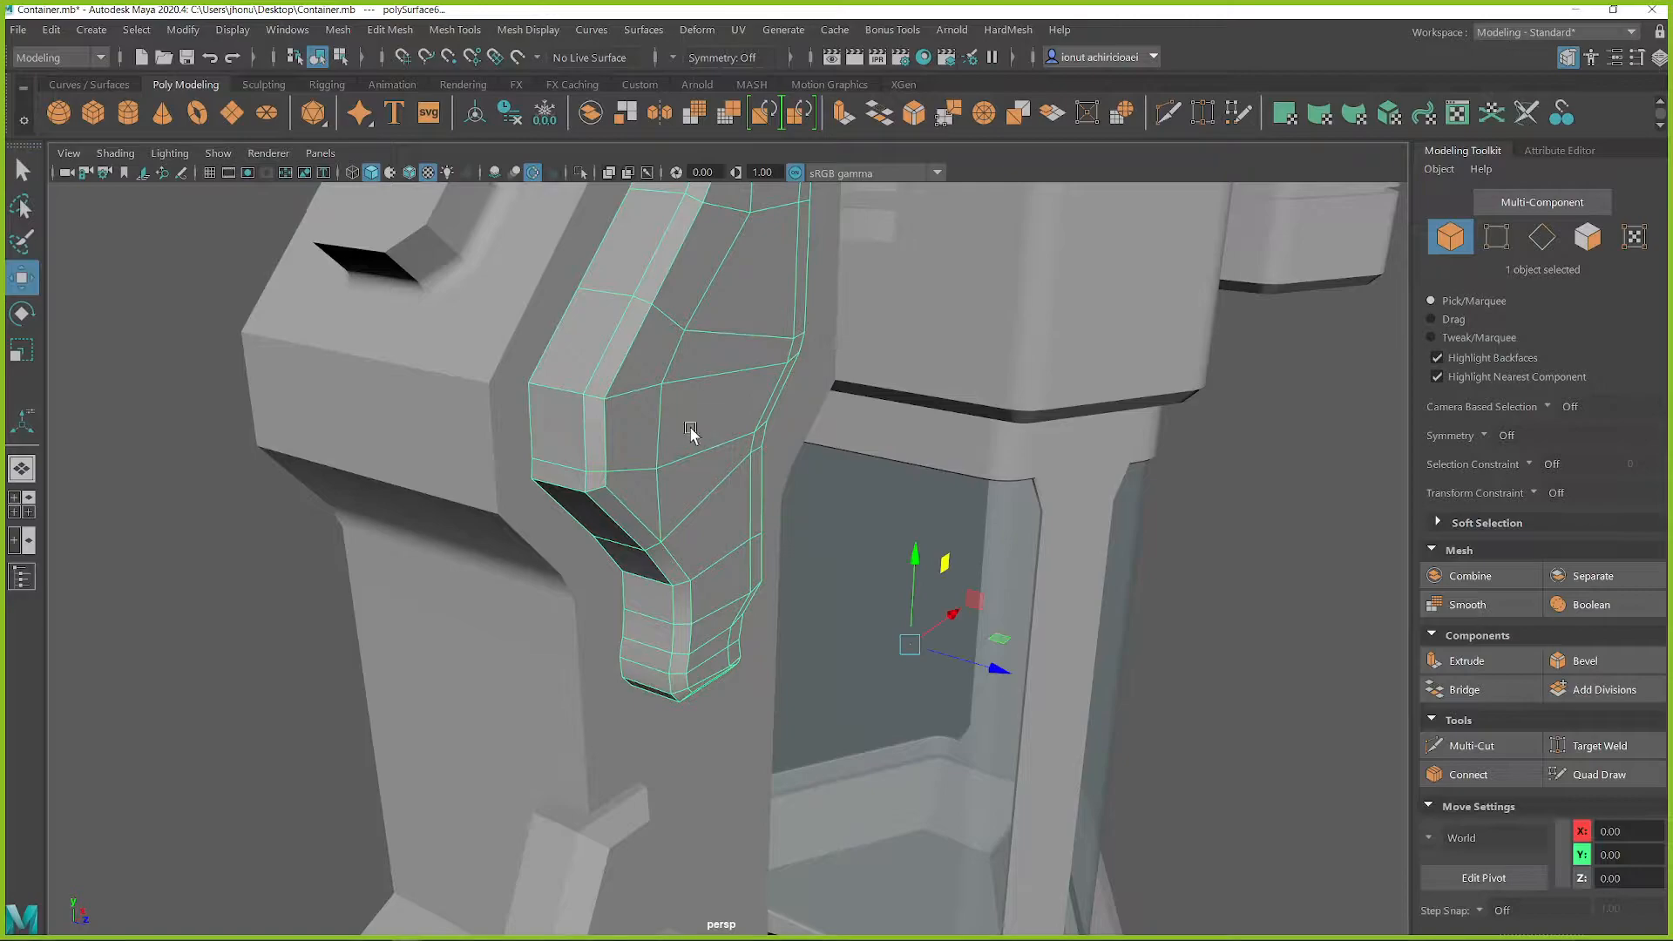
pyautogui.click(476, 115)
pyautogui.moveTo(762, 448); pyautogui.dragTo(713, 442)
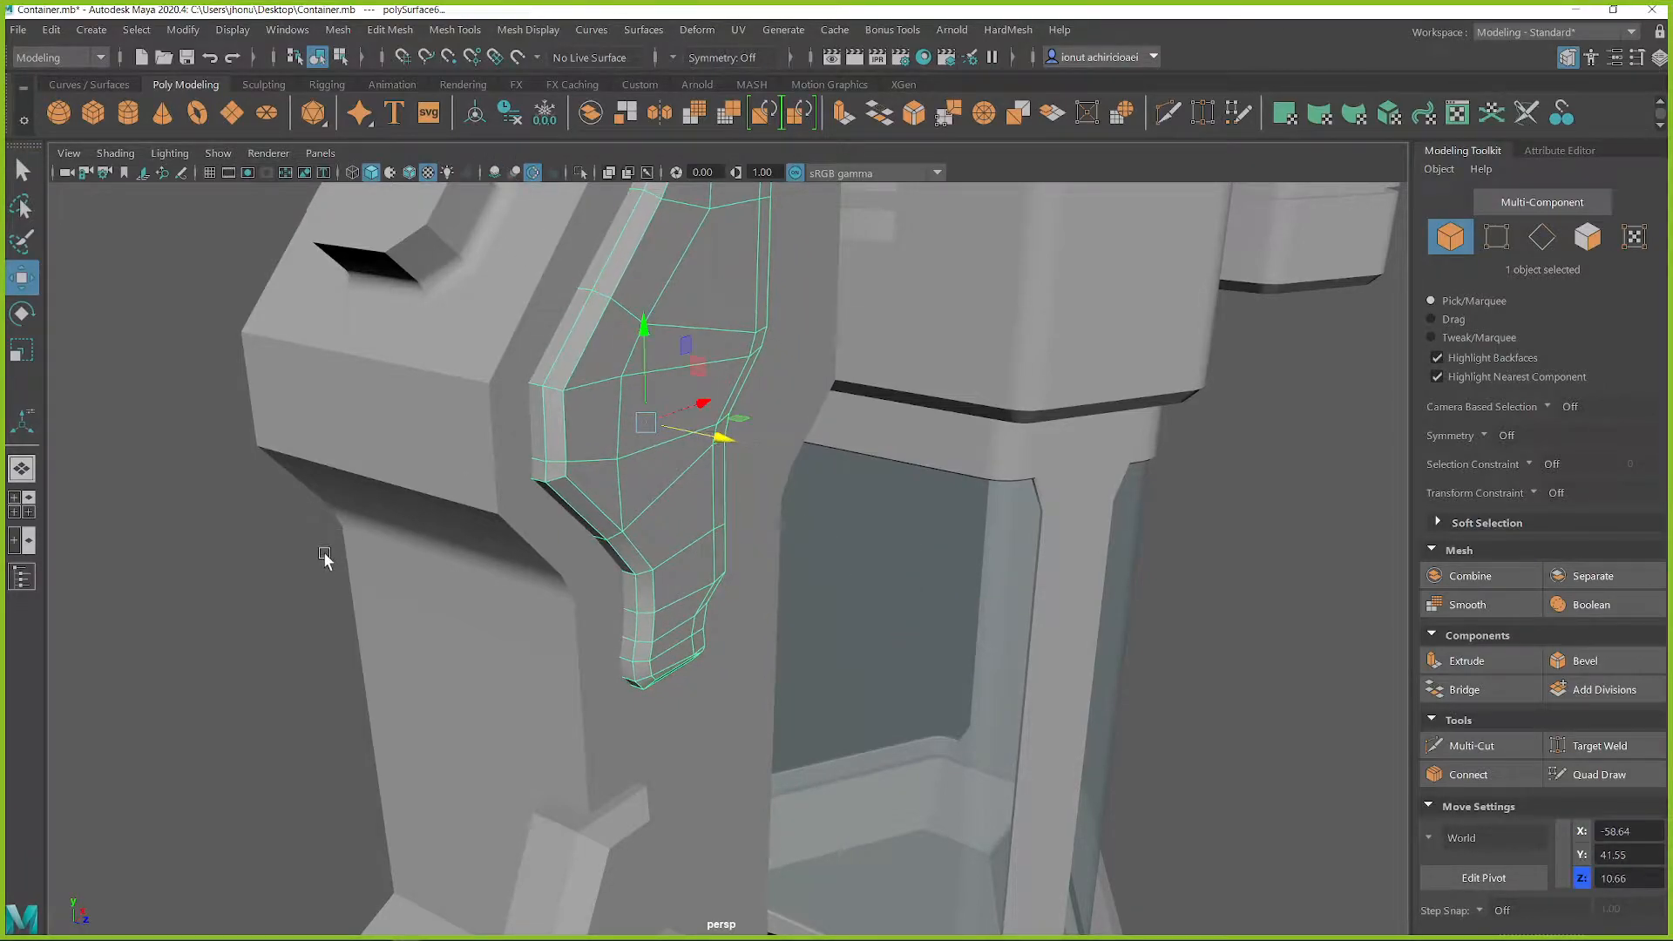
# Shift the upper side panel slightly along X, away from the container, to about -59.58
pyautogui.click(337, 598)
pyautogui.keyDown('alt'); pyautogui.moveTo(337, 598); pyautogui.dragTo(740, 586); pyautogui.keyUp('alt')
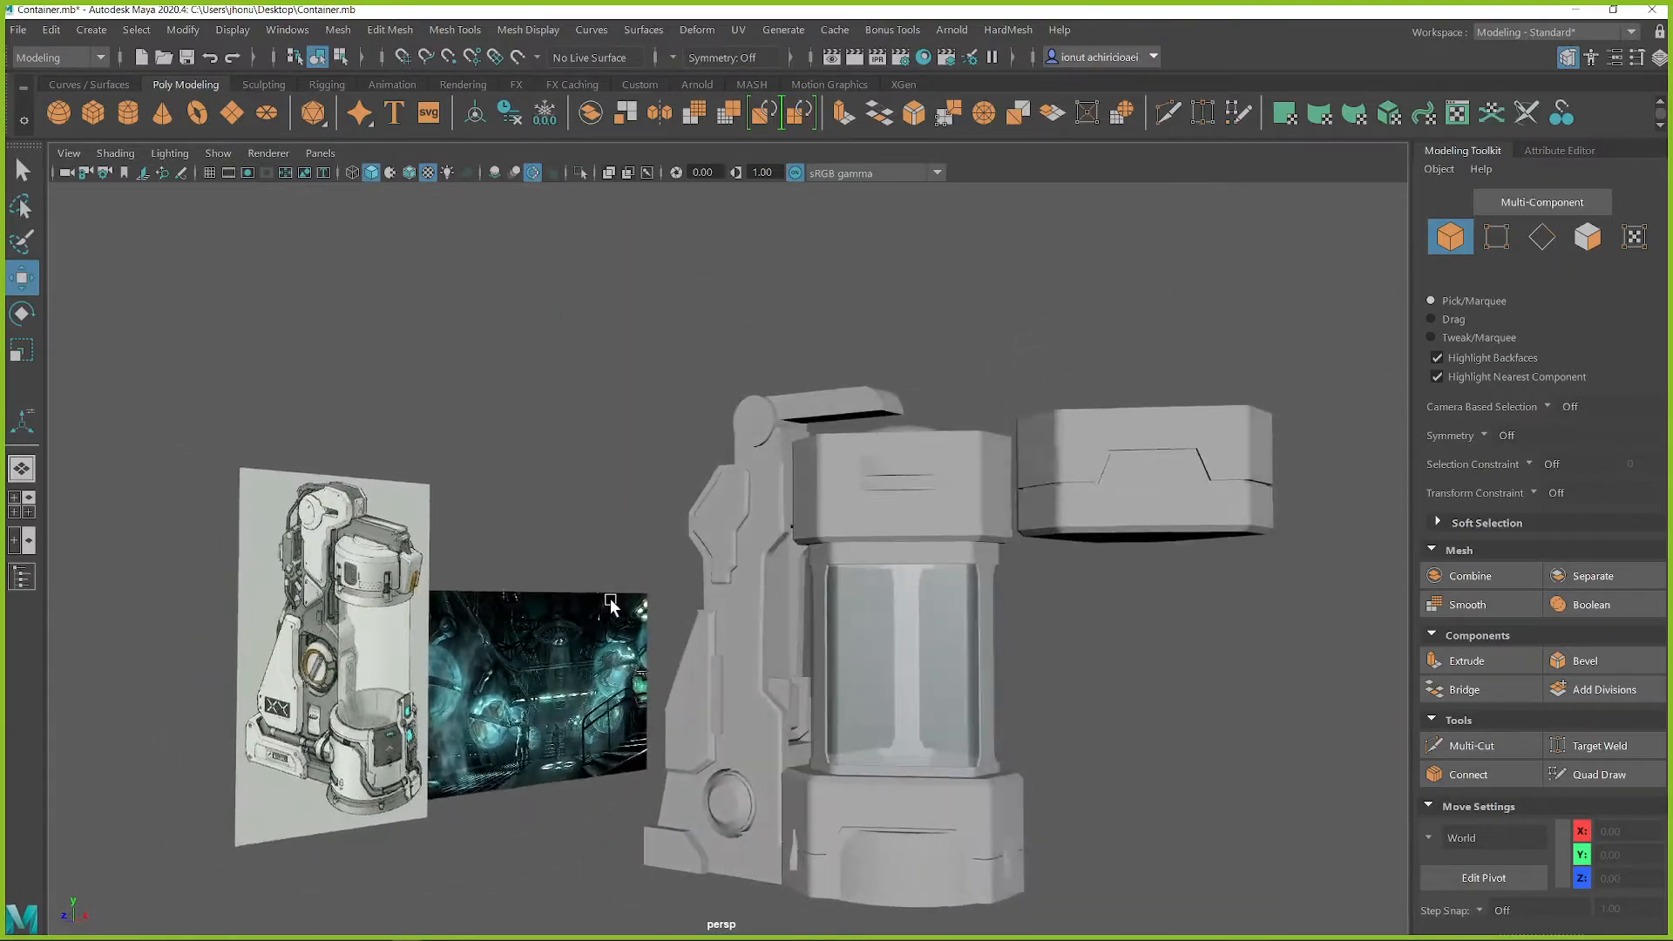
pyautogui.scroll(5, 740, 583)
pyautogui.scroll(-3, 737, 562)
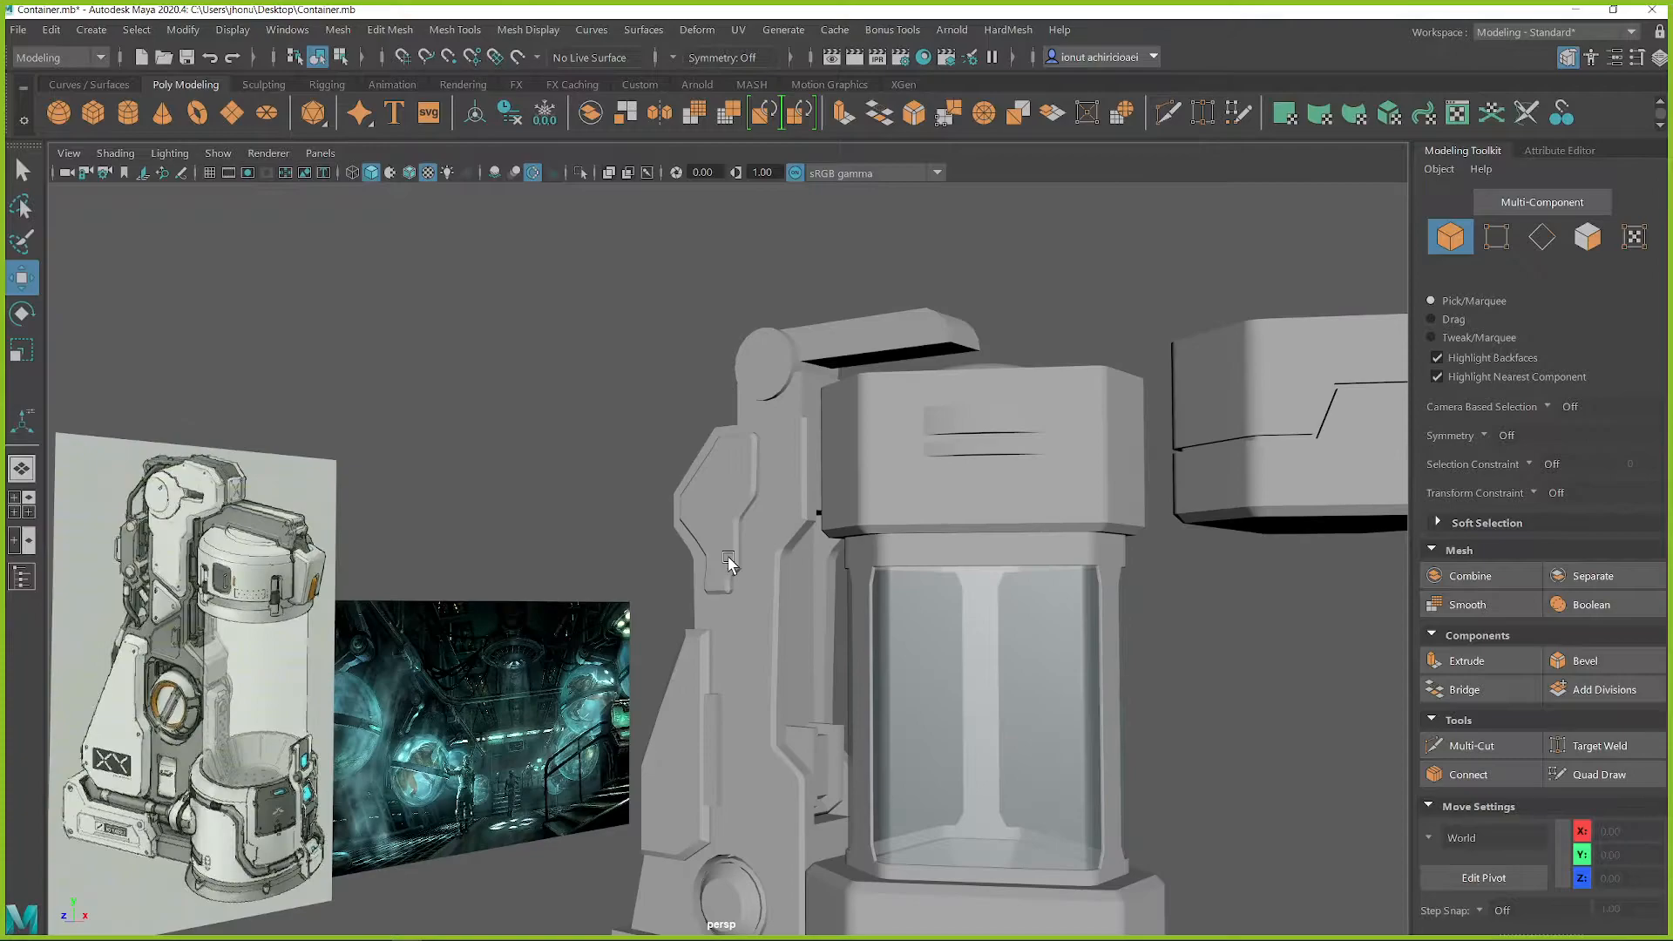
pyautogui.scroll(3, 724, 542)
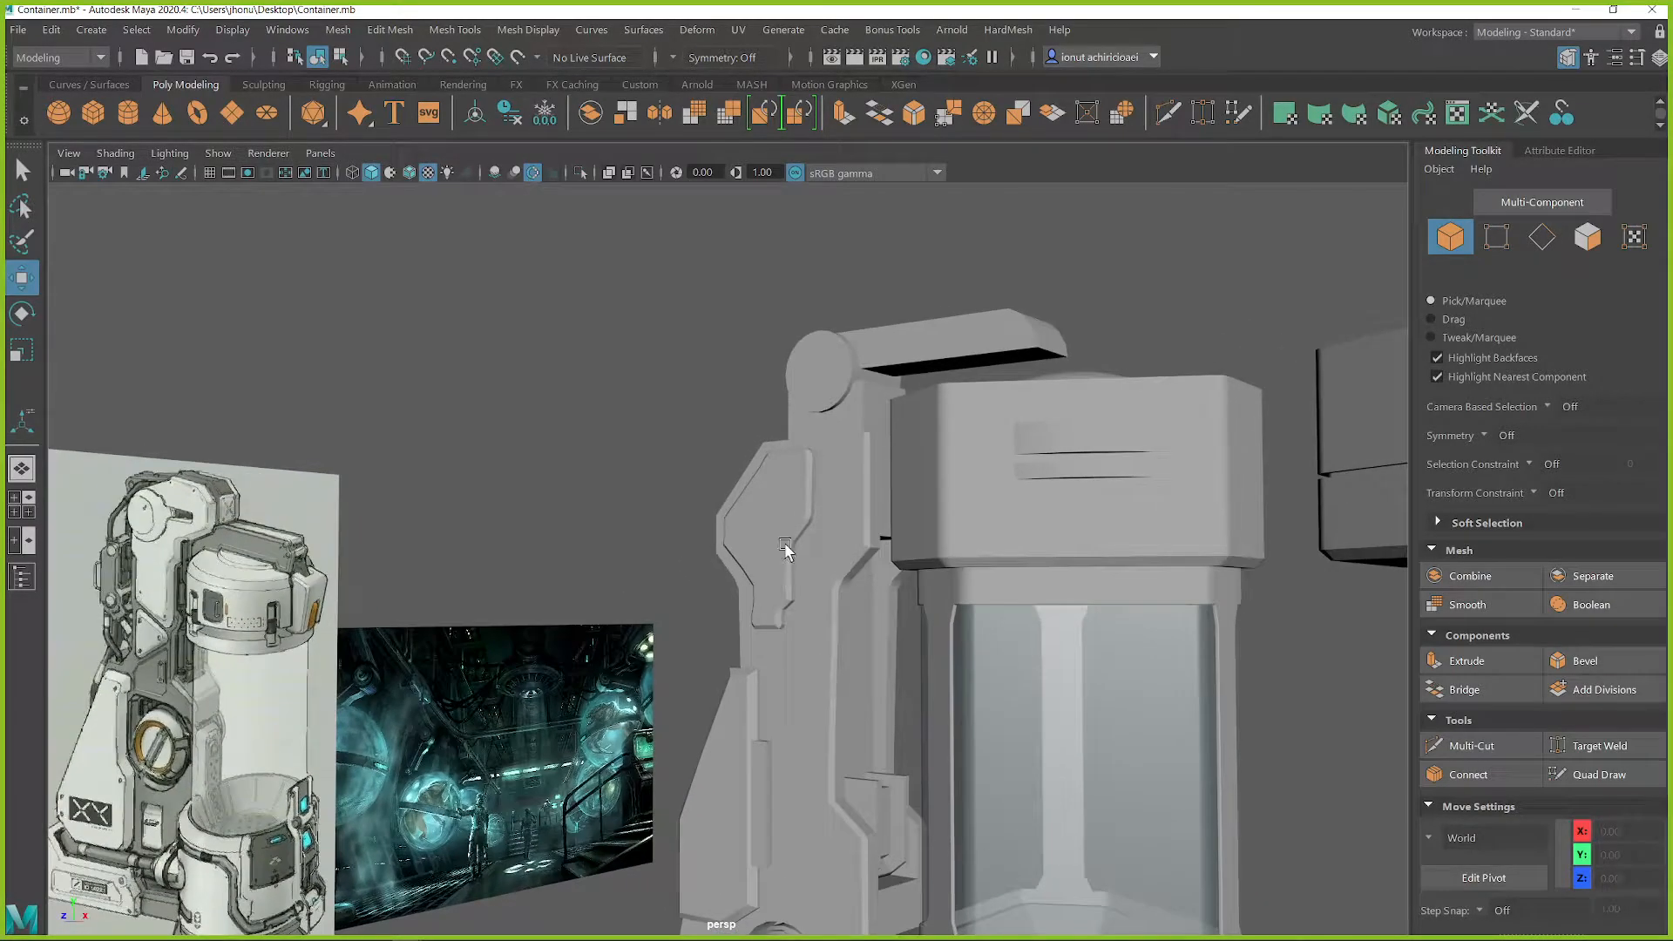
pyautogui.keyDown('alt'); pyautogui.moveTo(793, 518); pyautogui.dragTo(802, 554); pyautogui.keyUp('alt')
pyautogui.scroll(3, 840, 526)
pyautogui.click(736, 557)
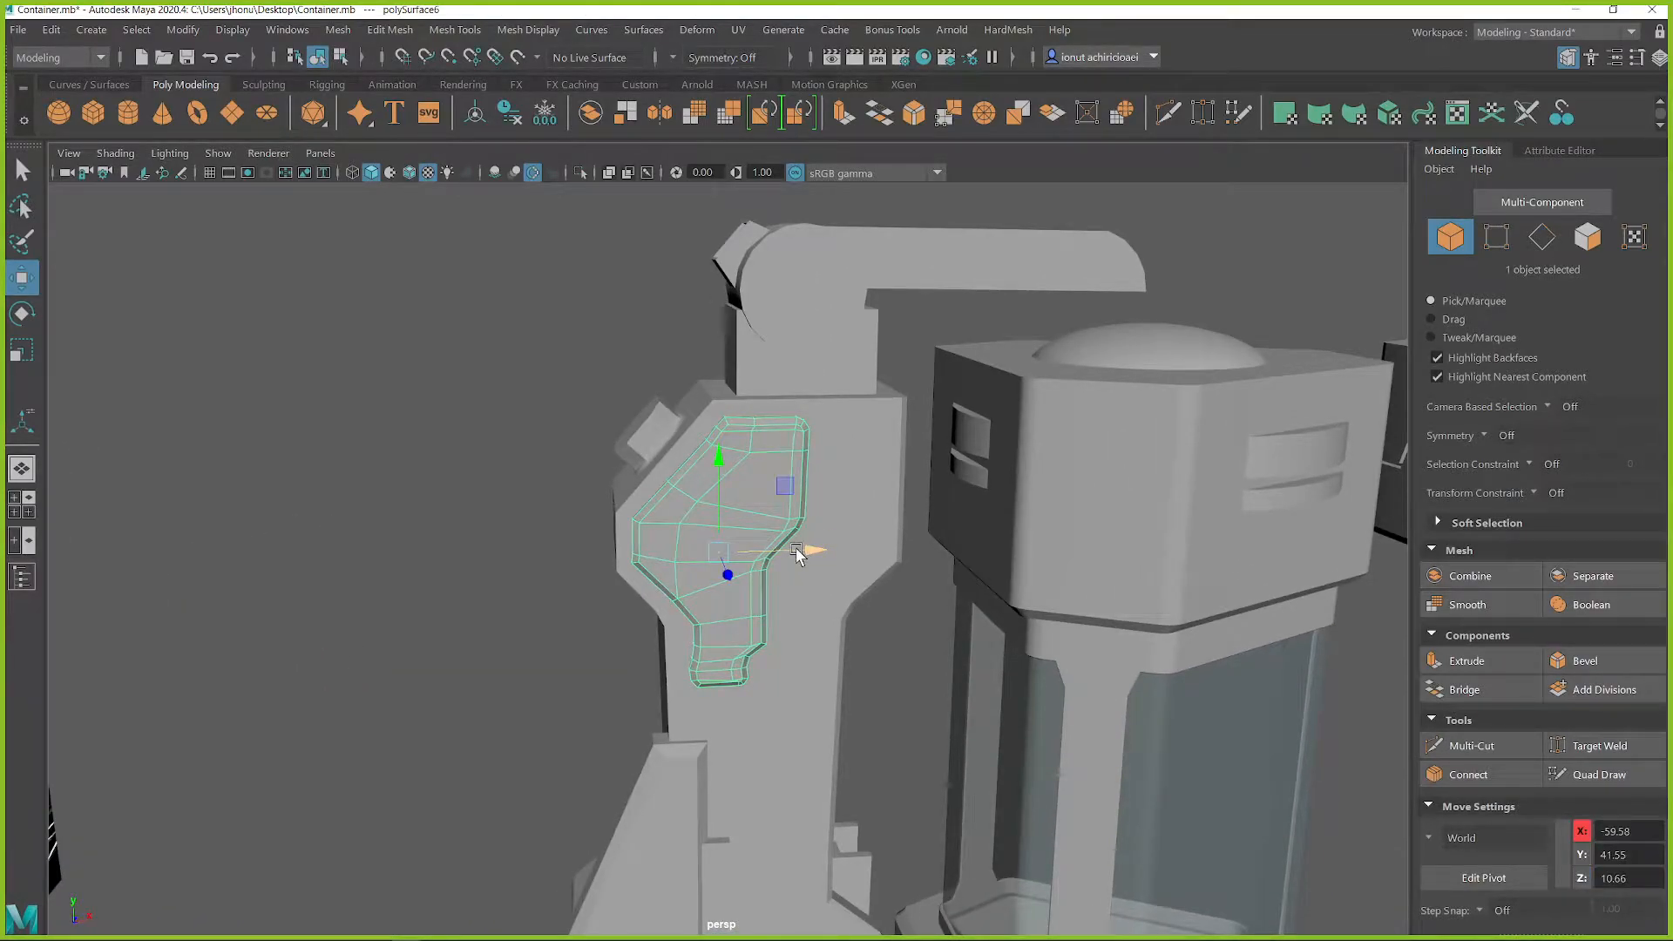
pyautogui.click(802, 552)
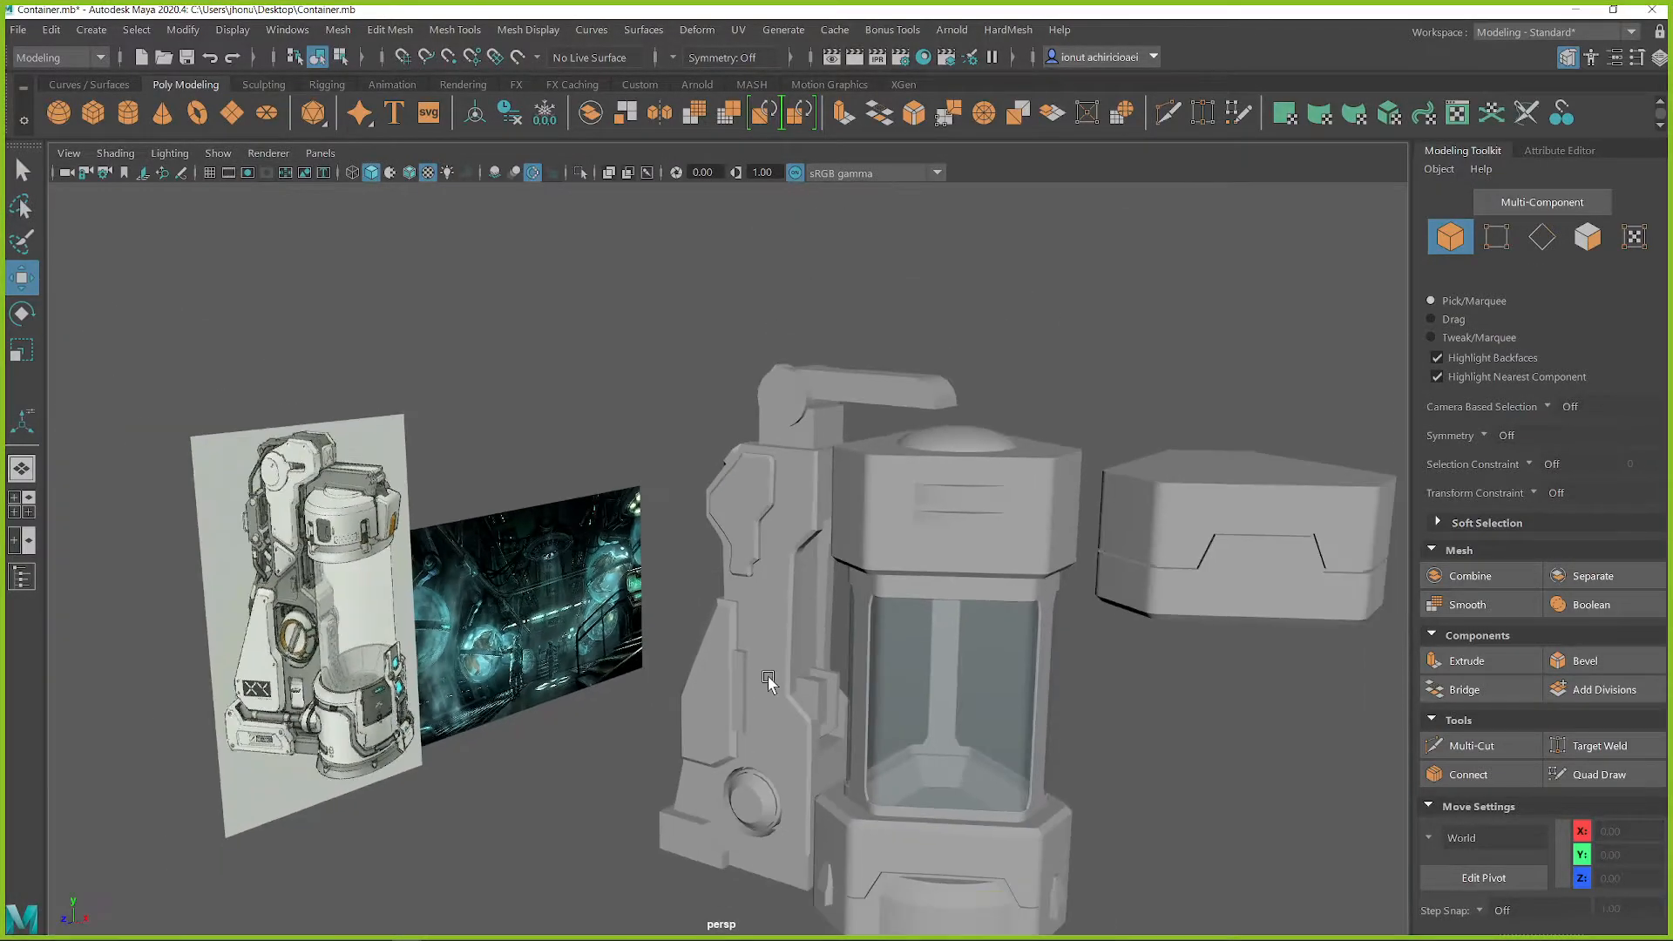
# Examine the new side panel, arm and back column from several angles against the concept art
pyautogui.keyDown('alt'); pyautogui.moveTo(768, 678); pyautogui.dragTo(787, 557, button='middle'); pyautogui.keyUp('alt')
pyautogui.moveTo(787, 557)
pyautogui.keyDown('alt'); pyautogui.mouseDown()
pyautogui.moveTo(813, 542)
pyautogui.moveTo(777, 540)
pyautogui.mouseUp(); pyautogui.keyUp('alt')
pyautogui.click(747, 445)
pyautogui.keyDown('alt'); pyautogui.moveTo(835, 382); pyautogui.dragTo(799, 480, button='middle'); pyautogui.keyUp('alt')
pyautogui.press('q')
pyautogui.click(817, 398)
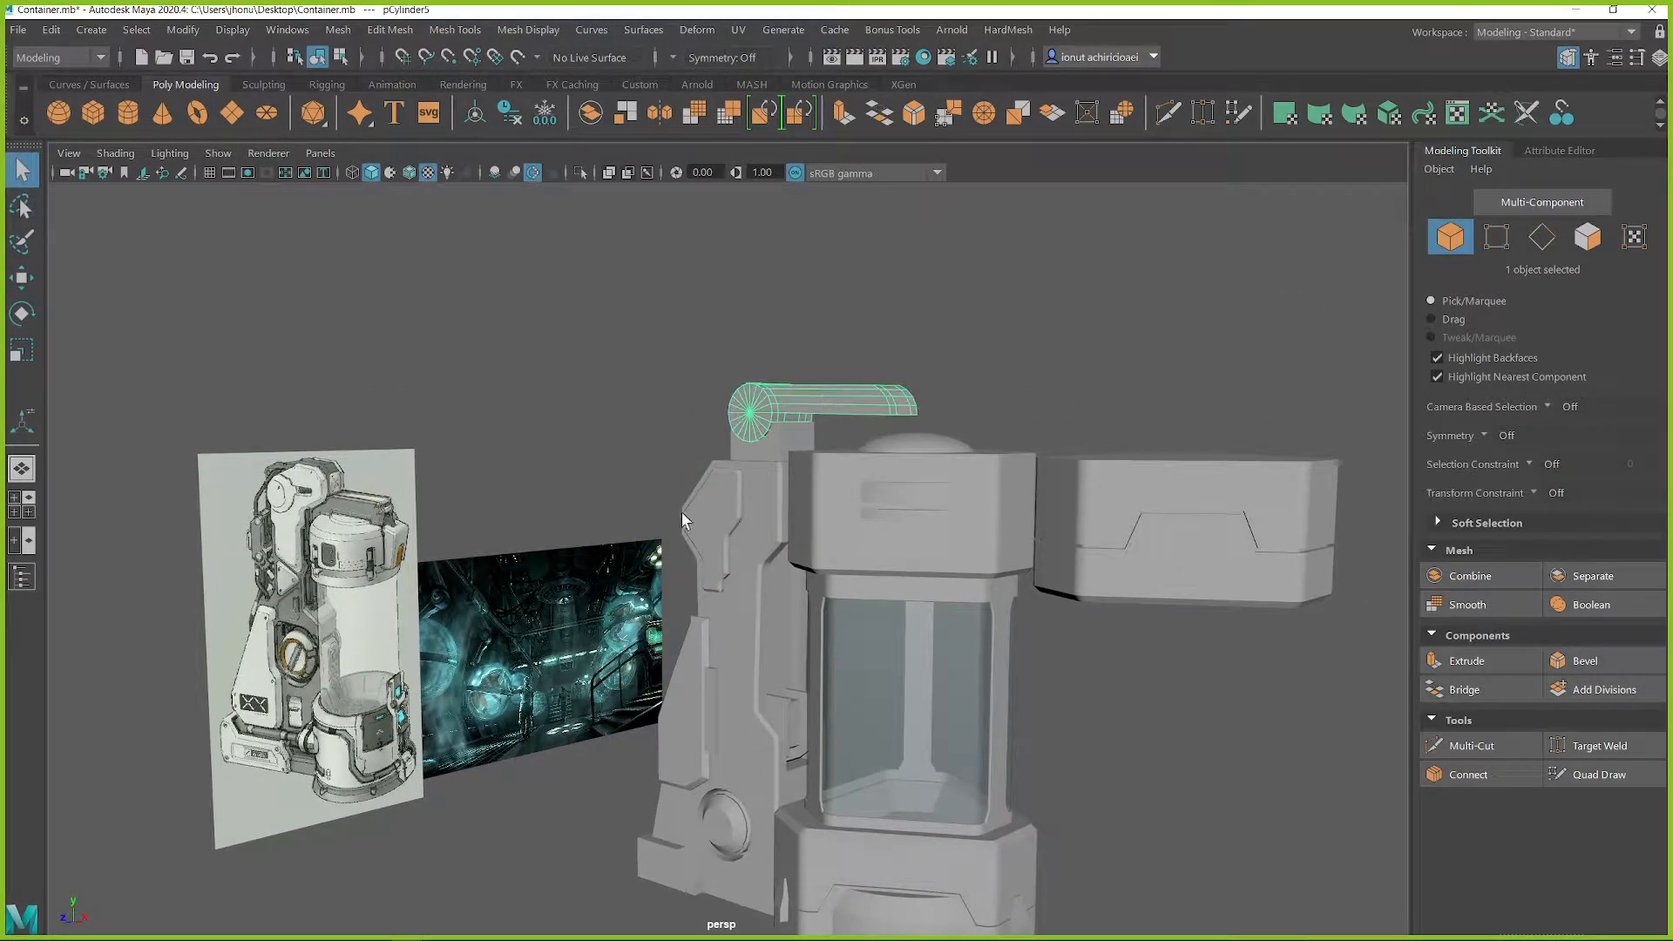
pyautogui.keyDown('alt'); pyautogui.moveTo(678, 497); pyautogui.dragTo(732, 501); pyautogui.keyUp('alt')
pyautogui.click(725, 504)
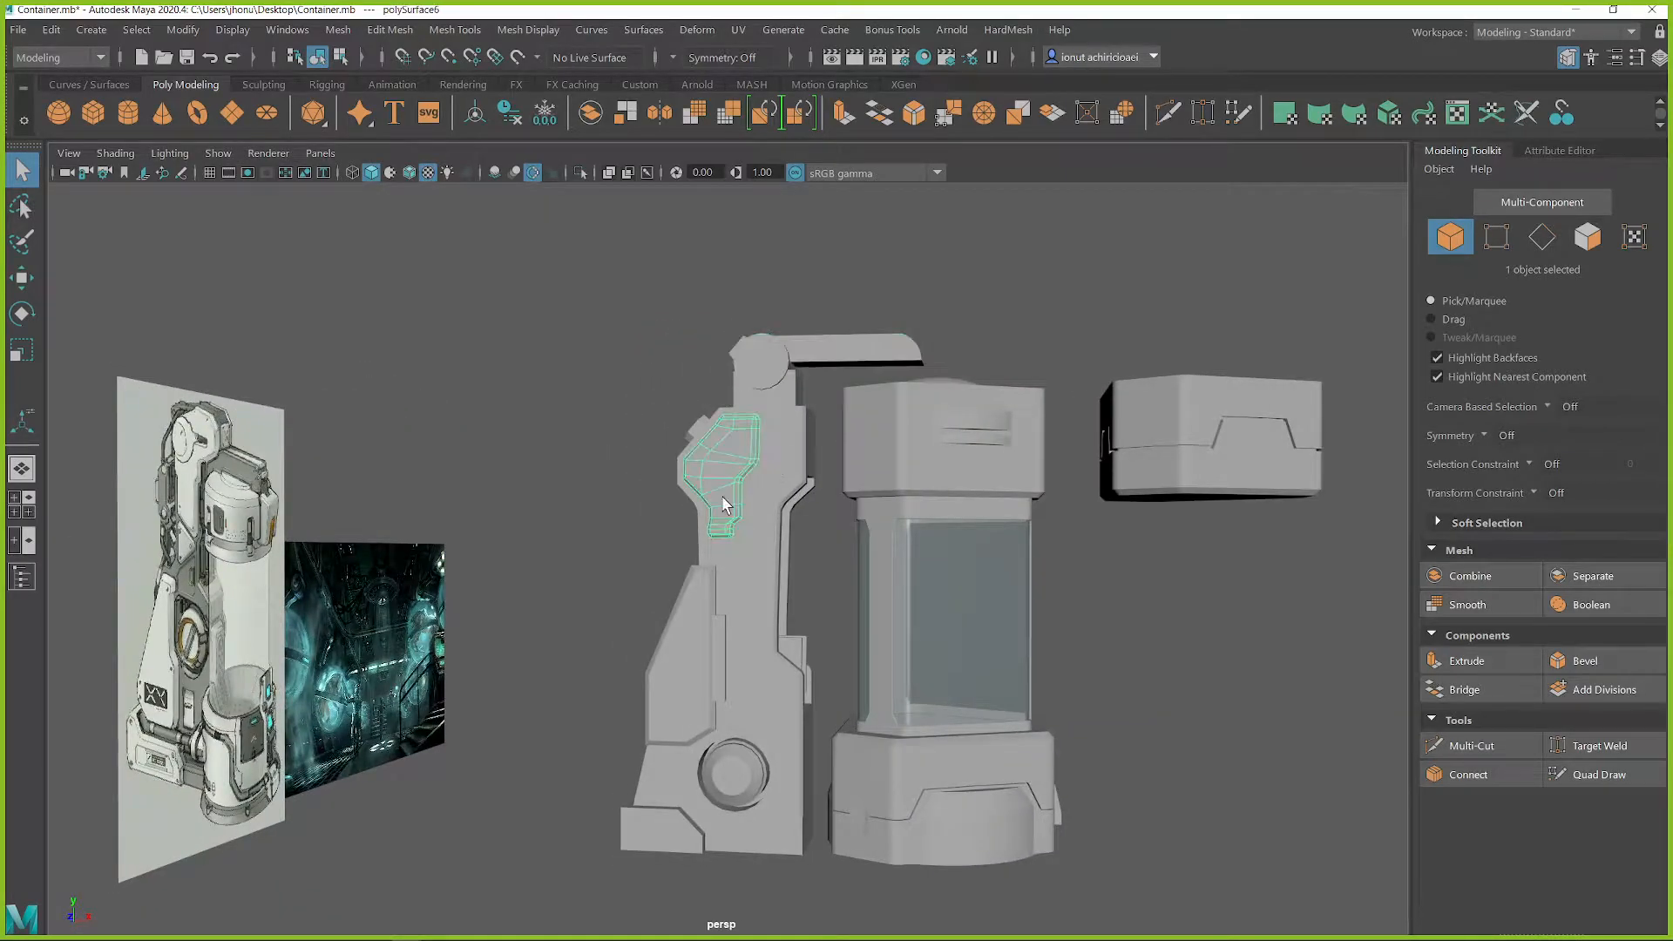
# In the front view, clear the blue Grease Pencil outline of the upper side panel
pyautogui.scroll(5, 728, 523)
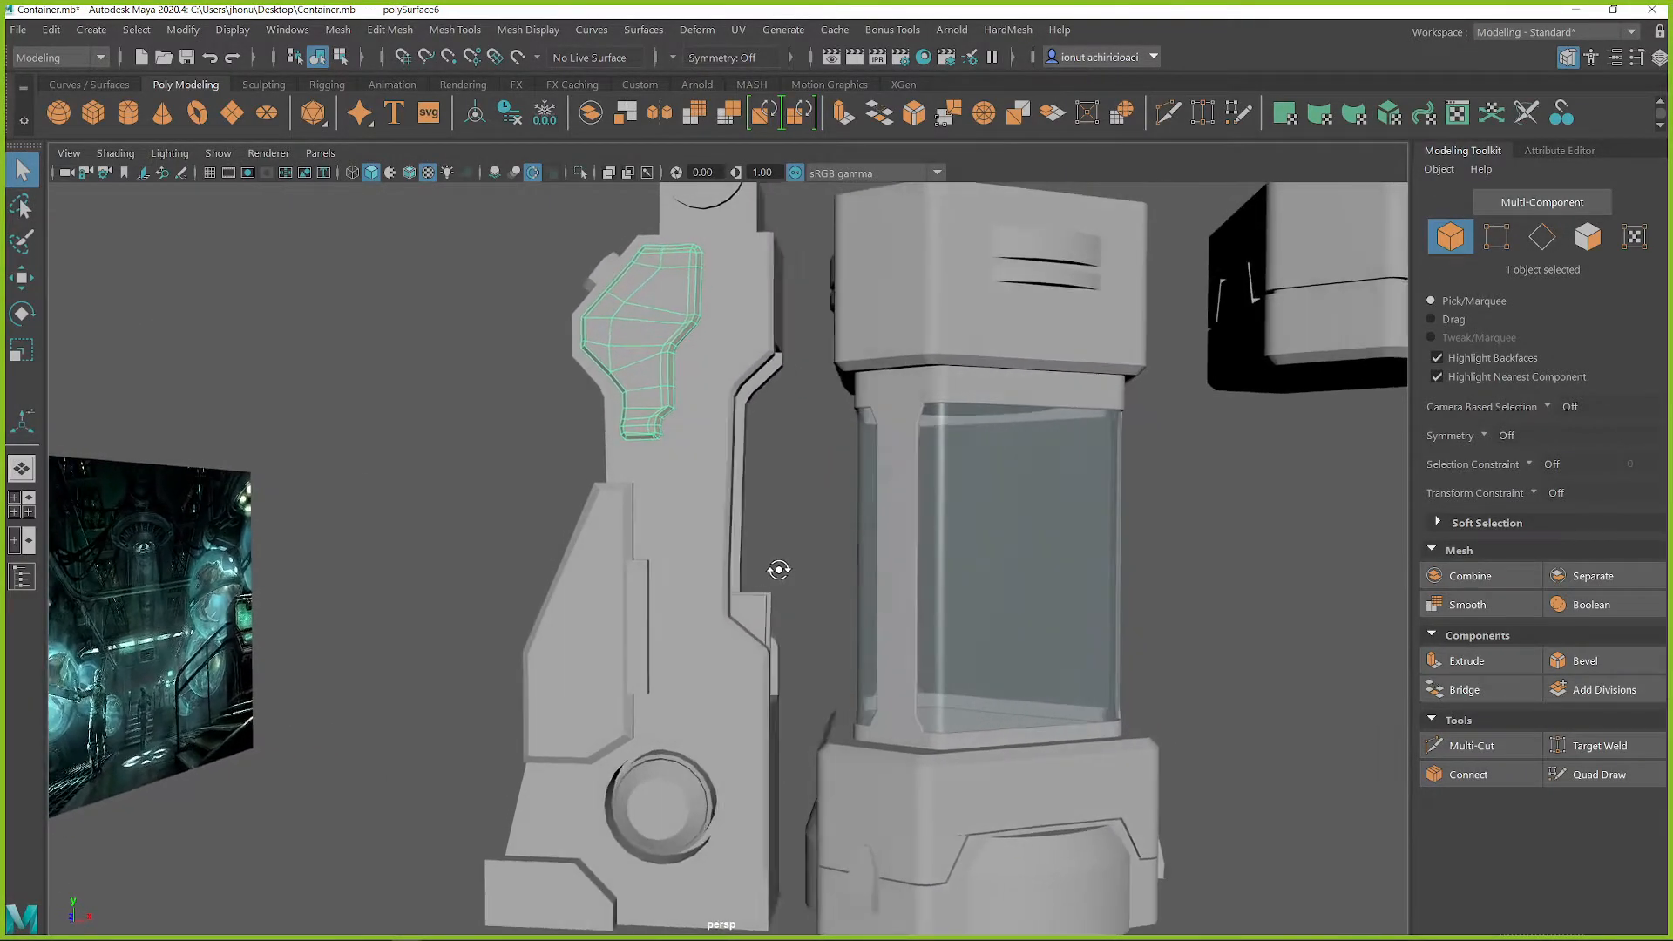
pyautogui.press('space')
pyautogui.press('space')
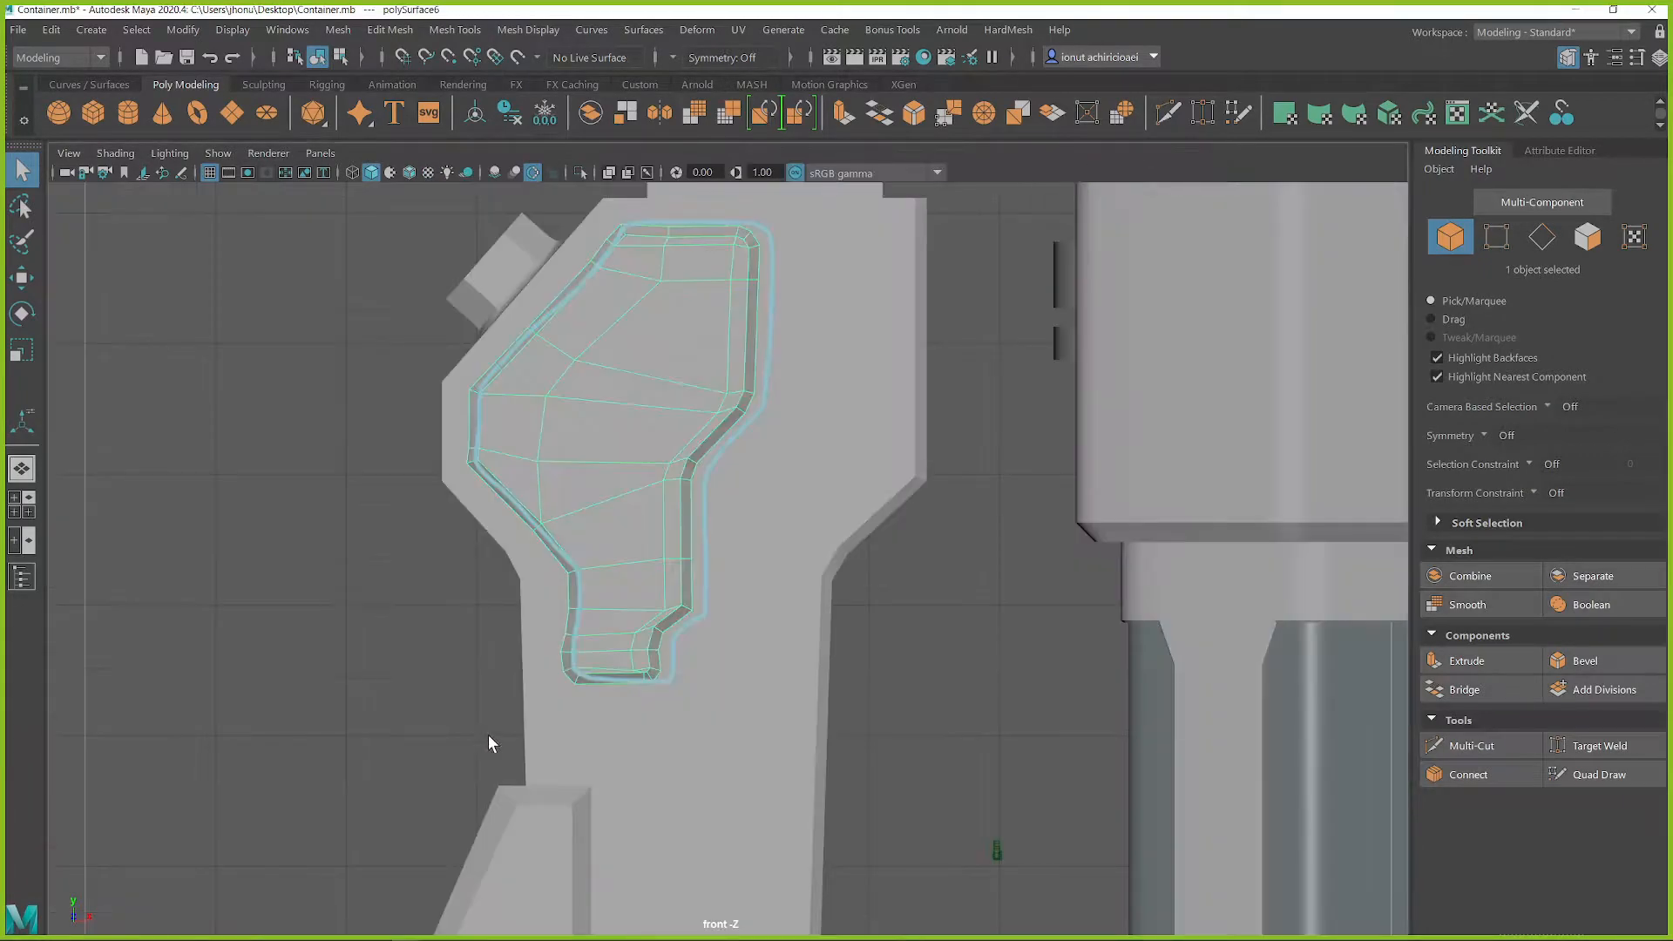
pyautogui.keyDown('alt'); pyautogui.moveTo(854, 564); pyautogui.dragTo(784, 320, button='middle'); pyautogui.keyUp('alt')
pyautogui.scroll(-1, 808, 554)
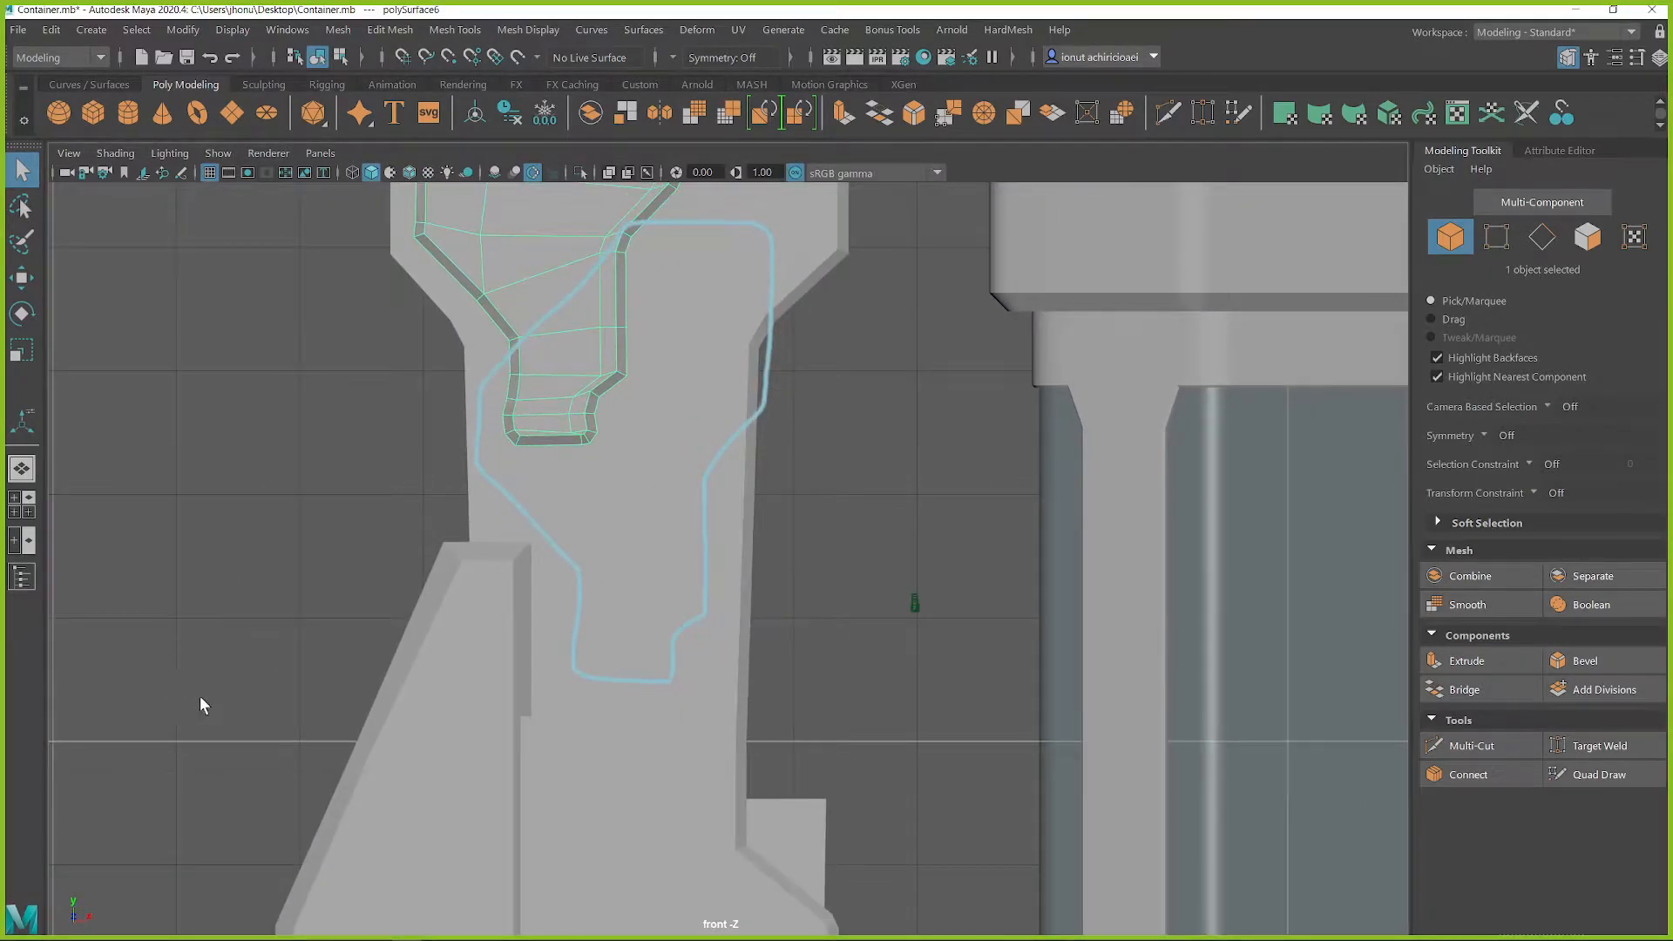
pyautogui.click(183, 173)
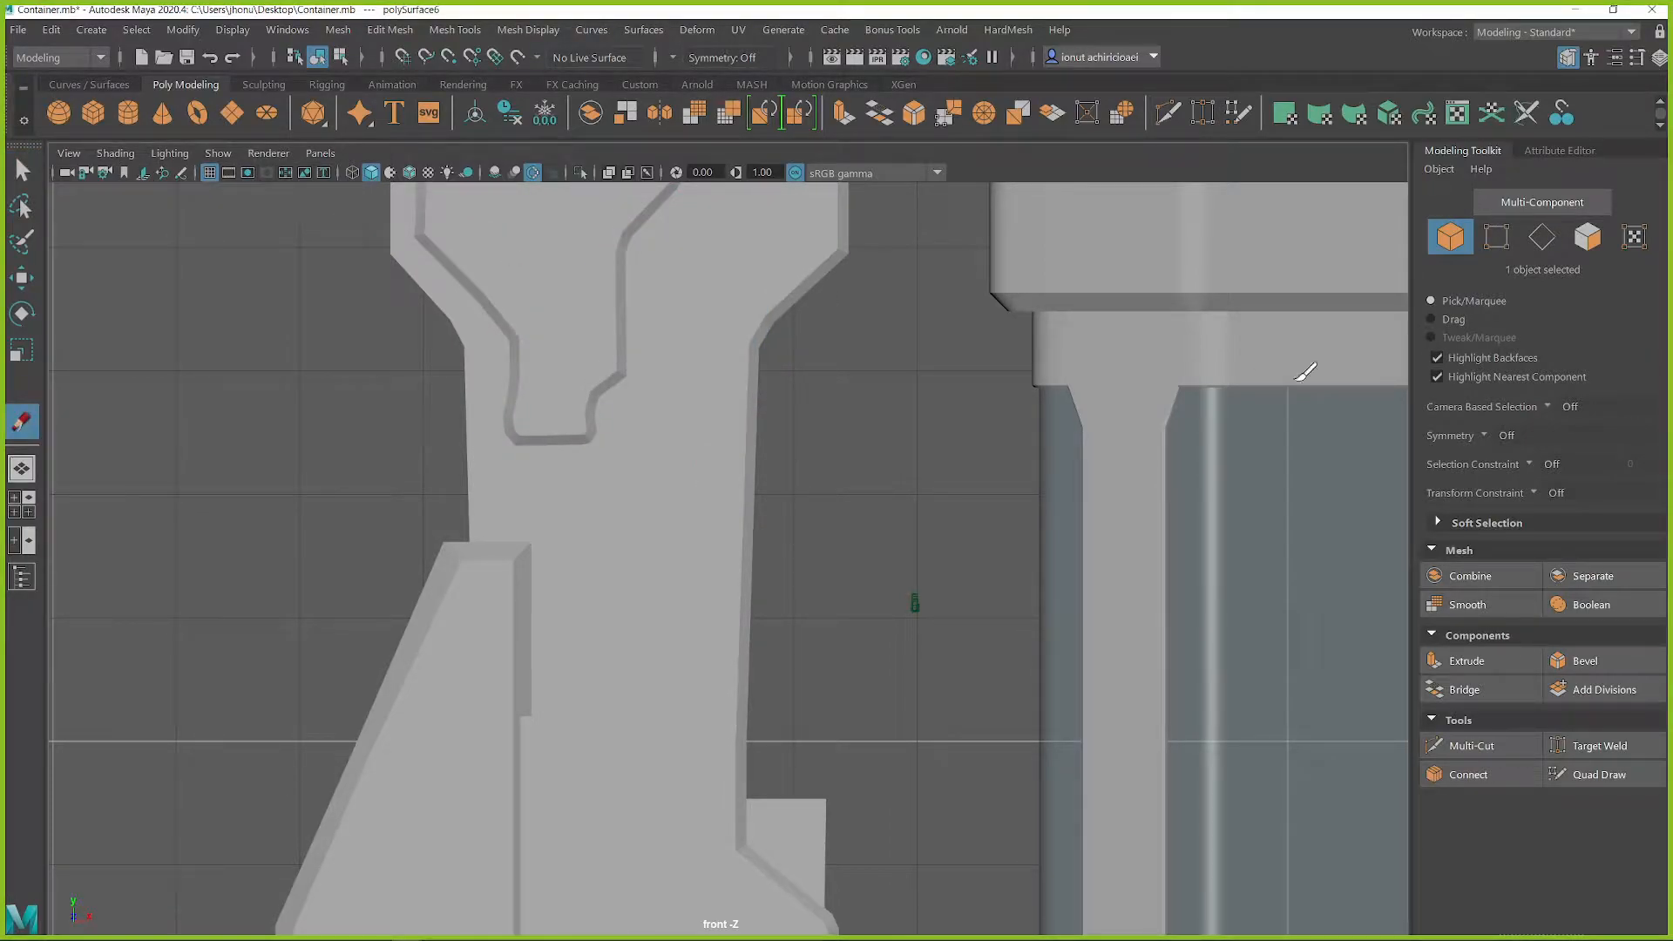
pyautogui.keyDown('alt'); pyautogui.moveTo(838, 355); pyautogui.dragTo(848, 389, button='middle'); pyautogui.keyUp('alt')
pyautogui.press('q')
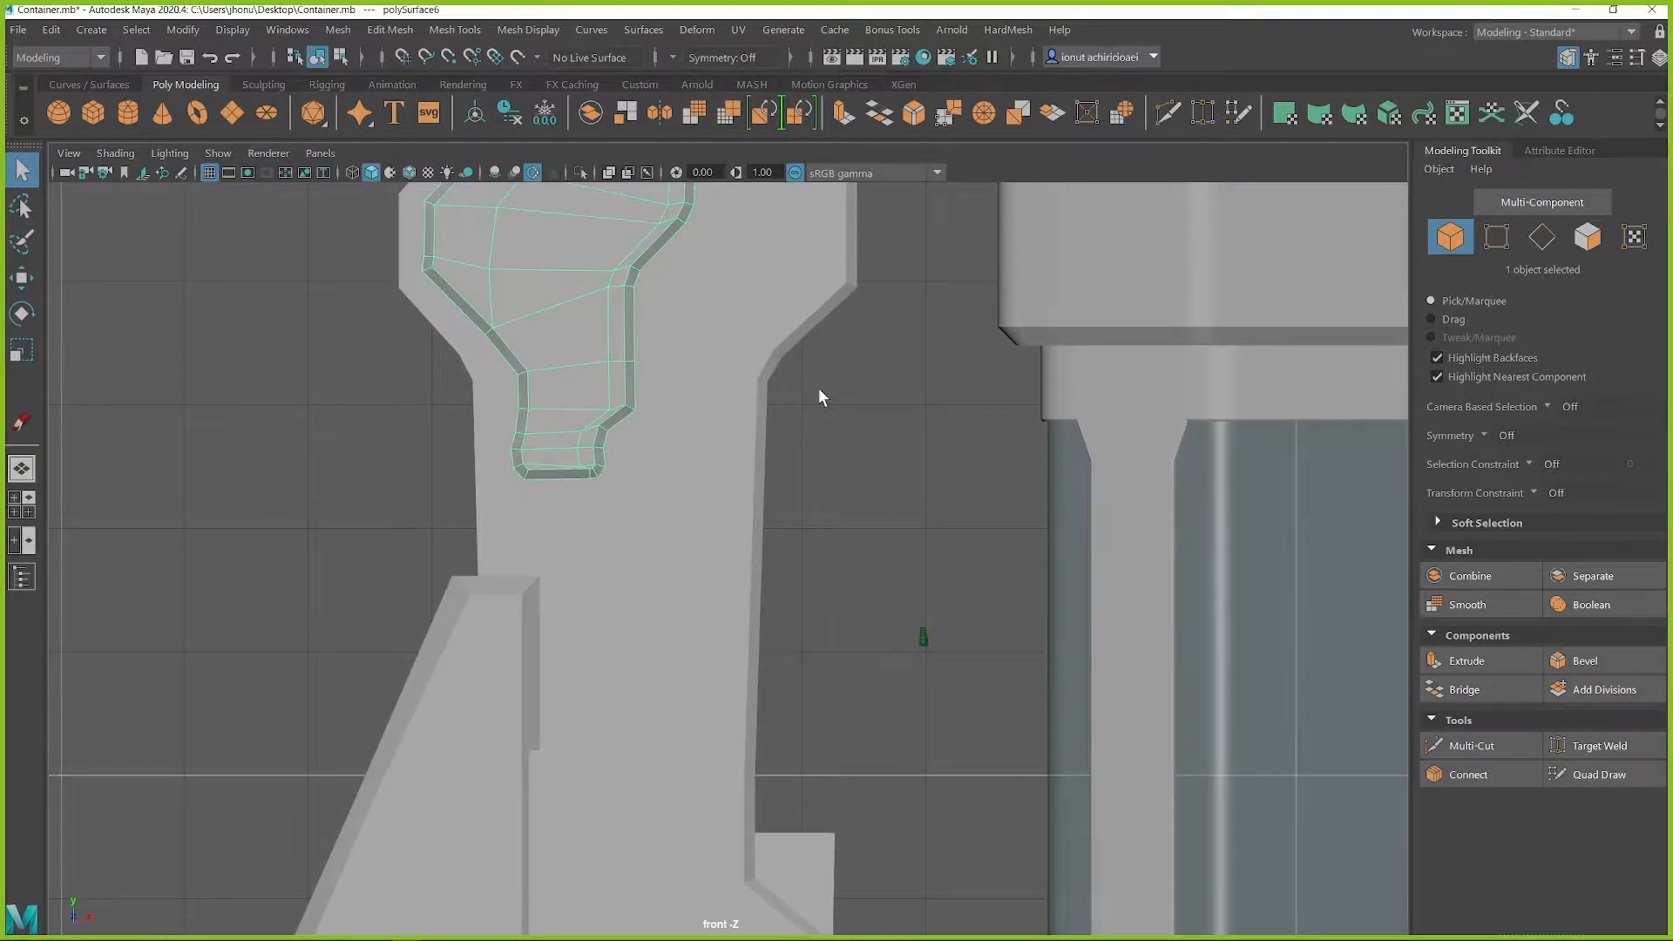
# Display the front view as wireframe and bring up the curve and surface tools
pyautogui.scroll(-1, 817, 401)
pyautogui.press('4')
pyautogui.keyDown('alt'); pyautogui.moveTo(732, 735); pyautogui.dragTo(774, 590, button='middle'); pyautogui.keyUp('alt')
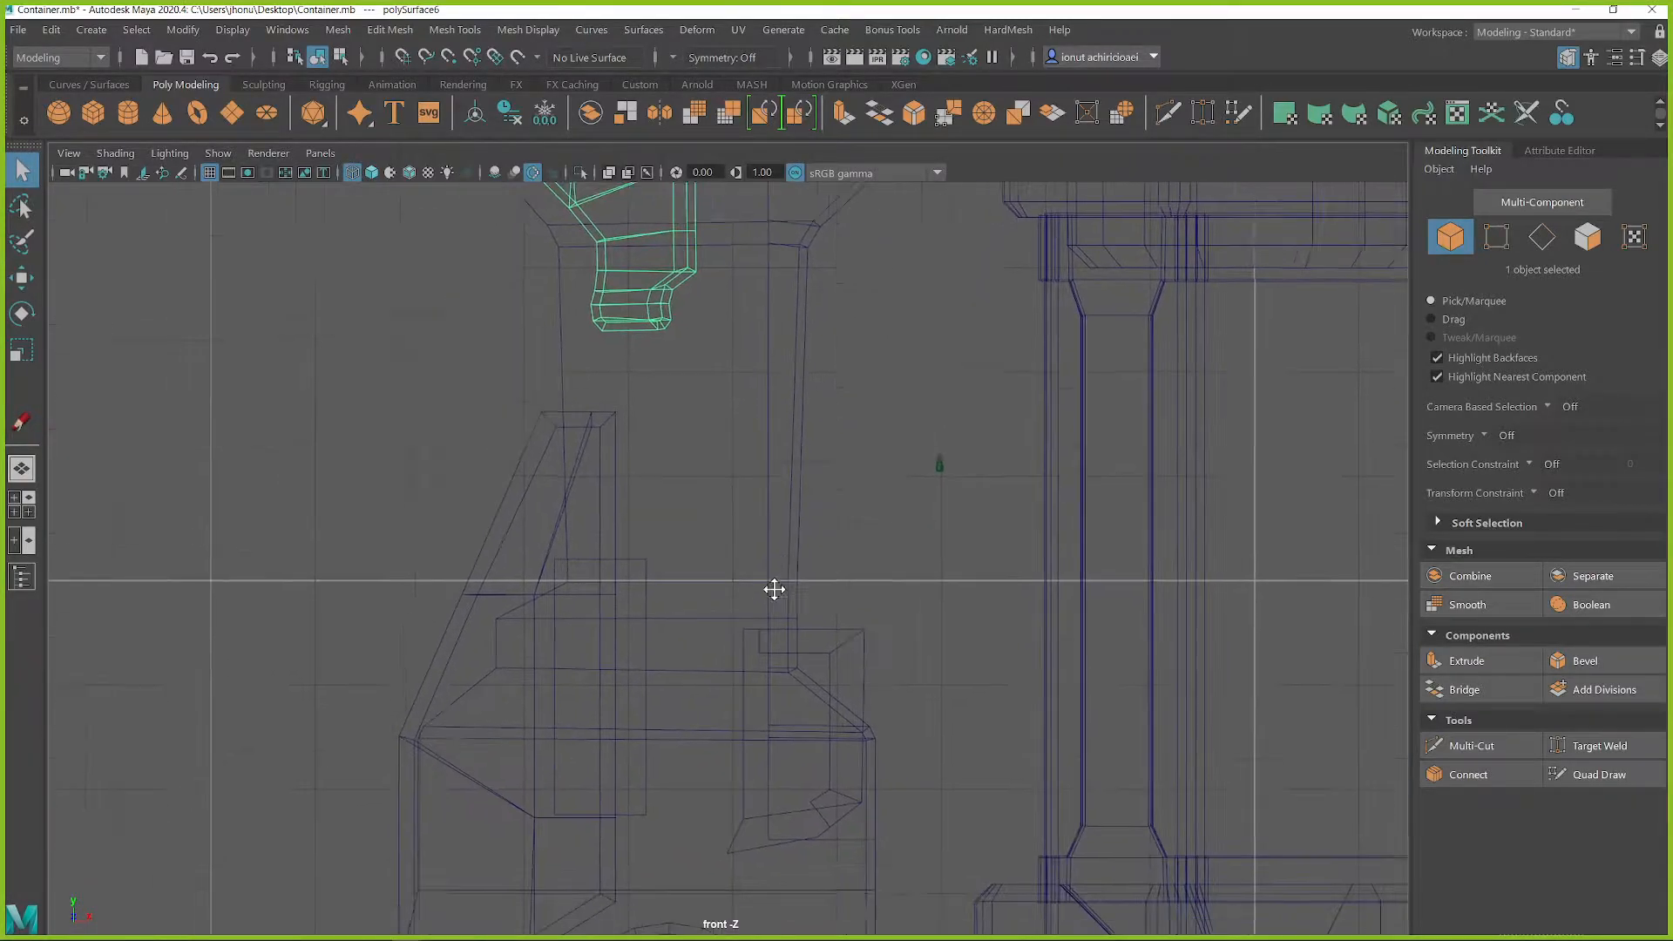
pyautogui.click(802, 660)
pyautogui.click(848, 676)
pyautogui.moveTo(829, 703)
pyautogui.keyDown('alt'); pyautogui.mouseDown(button='middle')
pyautogui.moveTo(866, 479)
pyautogui.moveTo(839, 726)
pyautogui.mouseUp(button='middle'); pyautogui.keyUp('alt')
pyautogui.keyDown('alt'); pyautogui.moveTo(882, 380); pyautogui.dragTo(874, 575, button='middle'); pyautogui.keyUp('alt')
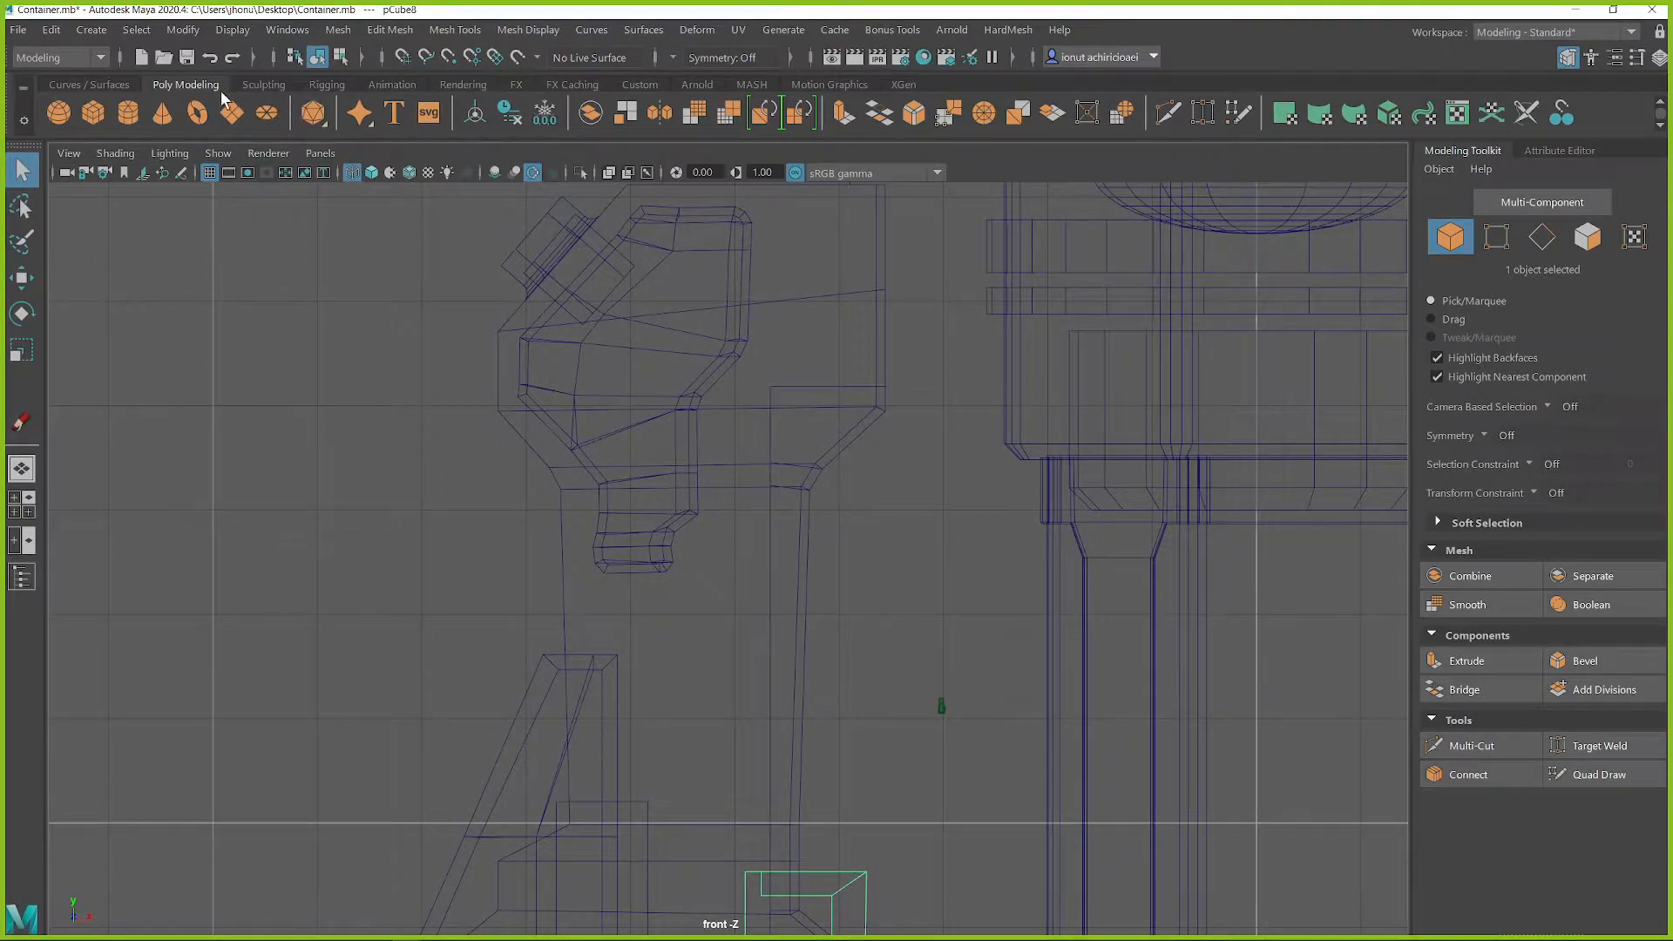
pyautogui.click(124, 84)
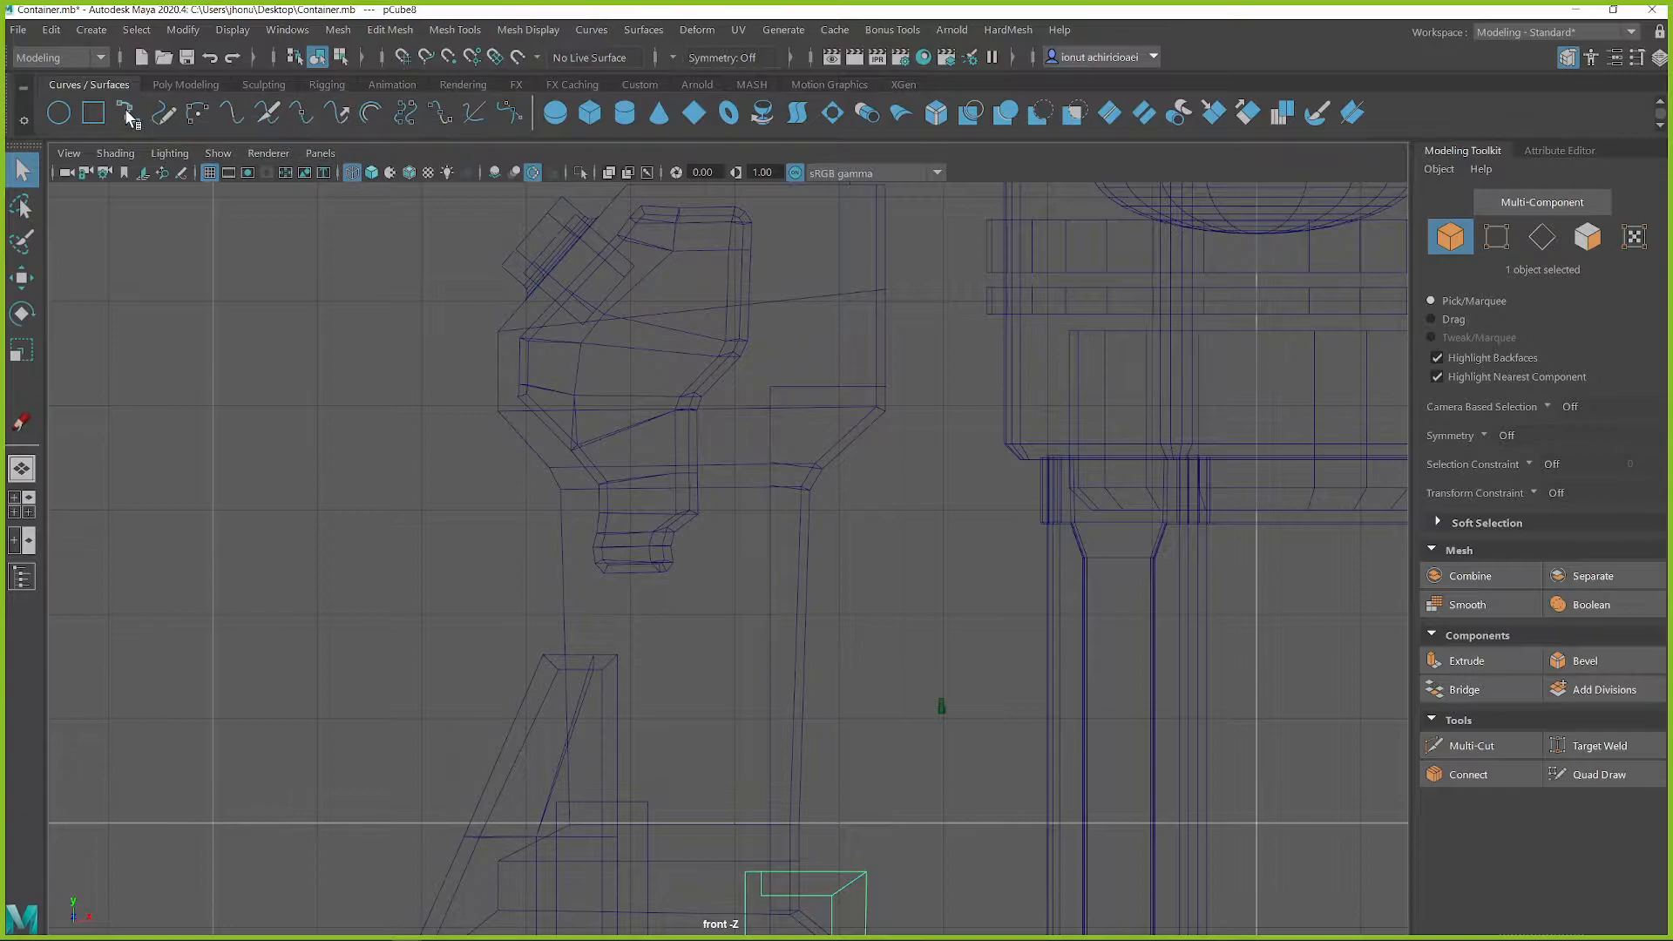
pyautogui.click(129, 114)
pyautogui.click(830, 383)
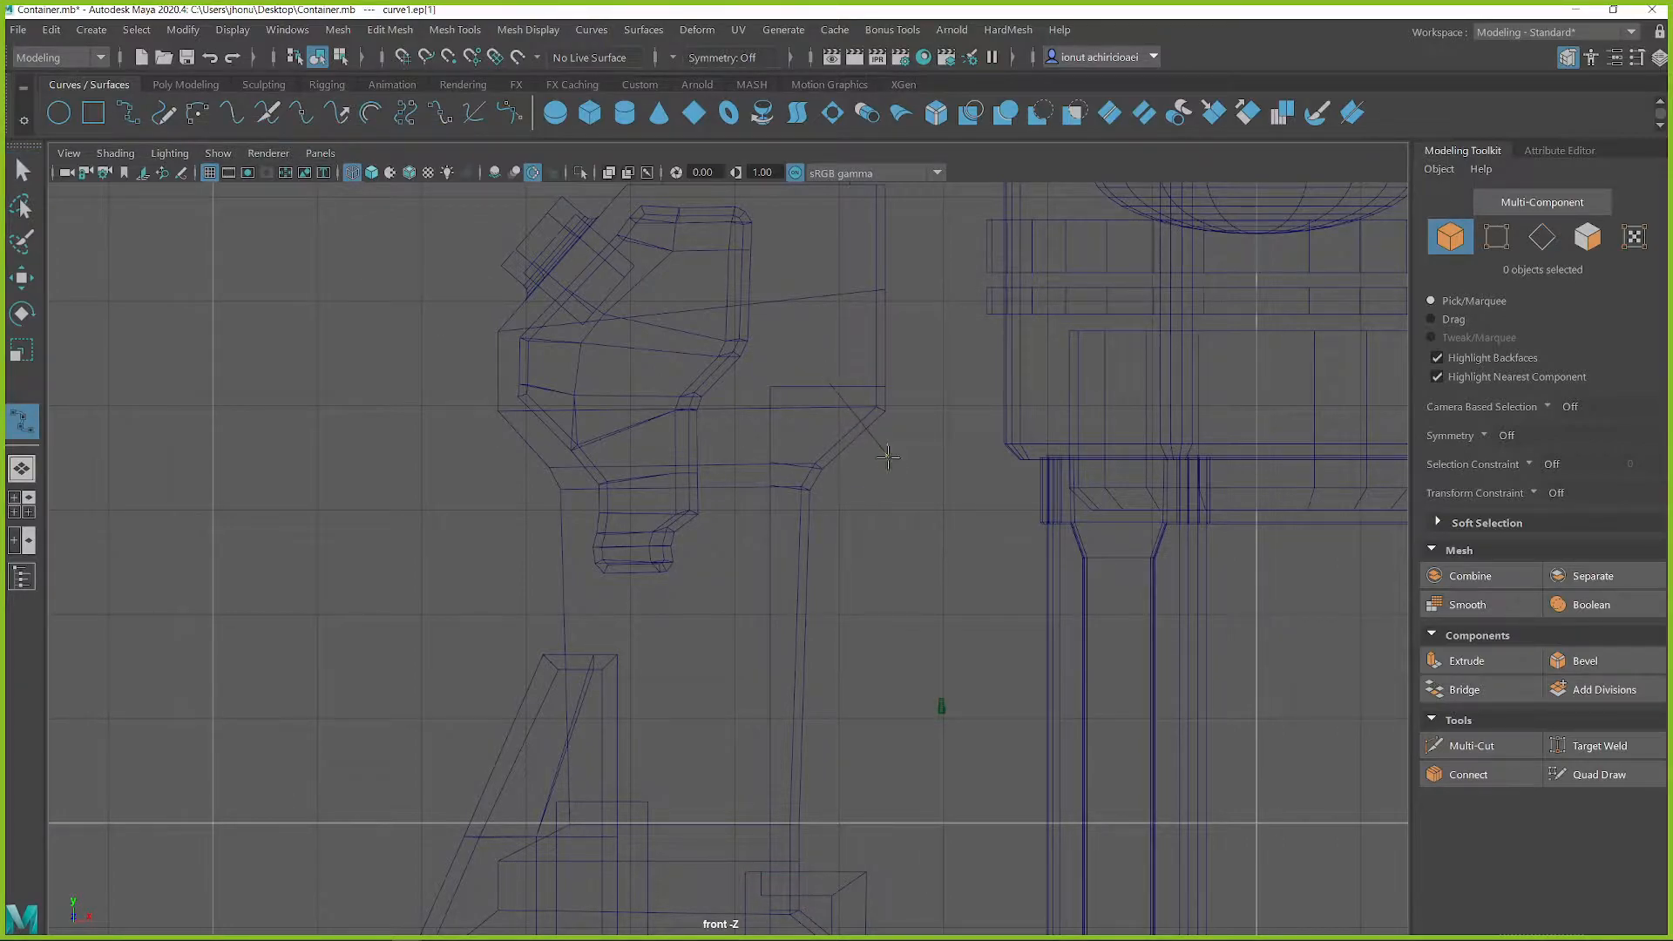
pyautogui.click(894, 472)
pyautogui.click(899, 521)
pyautogui.click(887, 572)
pyautogui.hotkey('ctrl', 'z')
pyautogui.hotkey('ctrl', 'z')
pyautogui.hotkey('ctrl', 'z')
pyautogui.hotkey('ctrl', 'z')
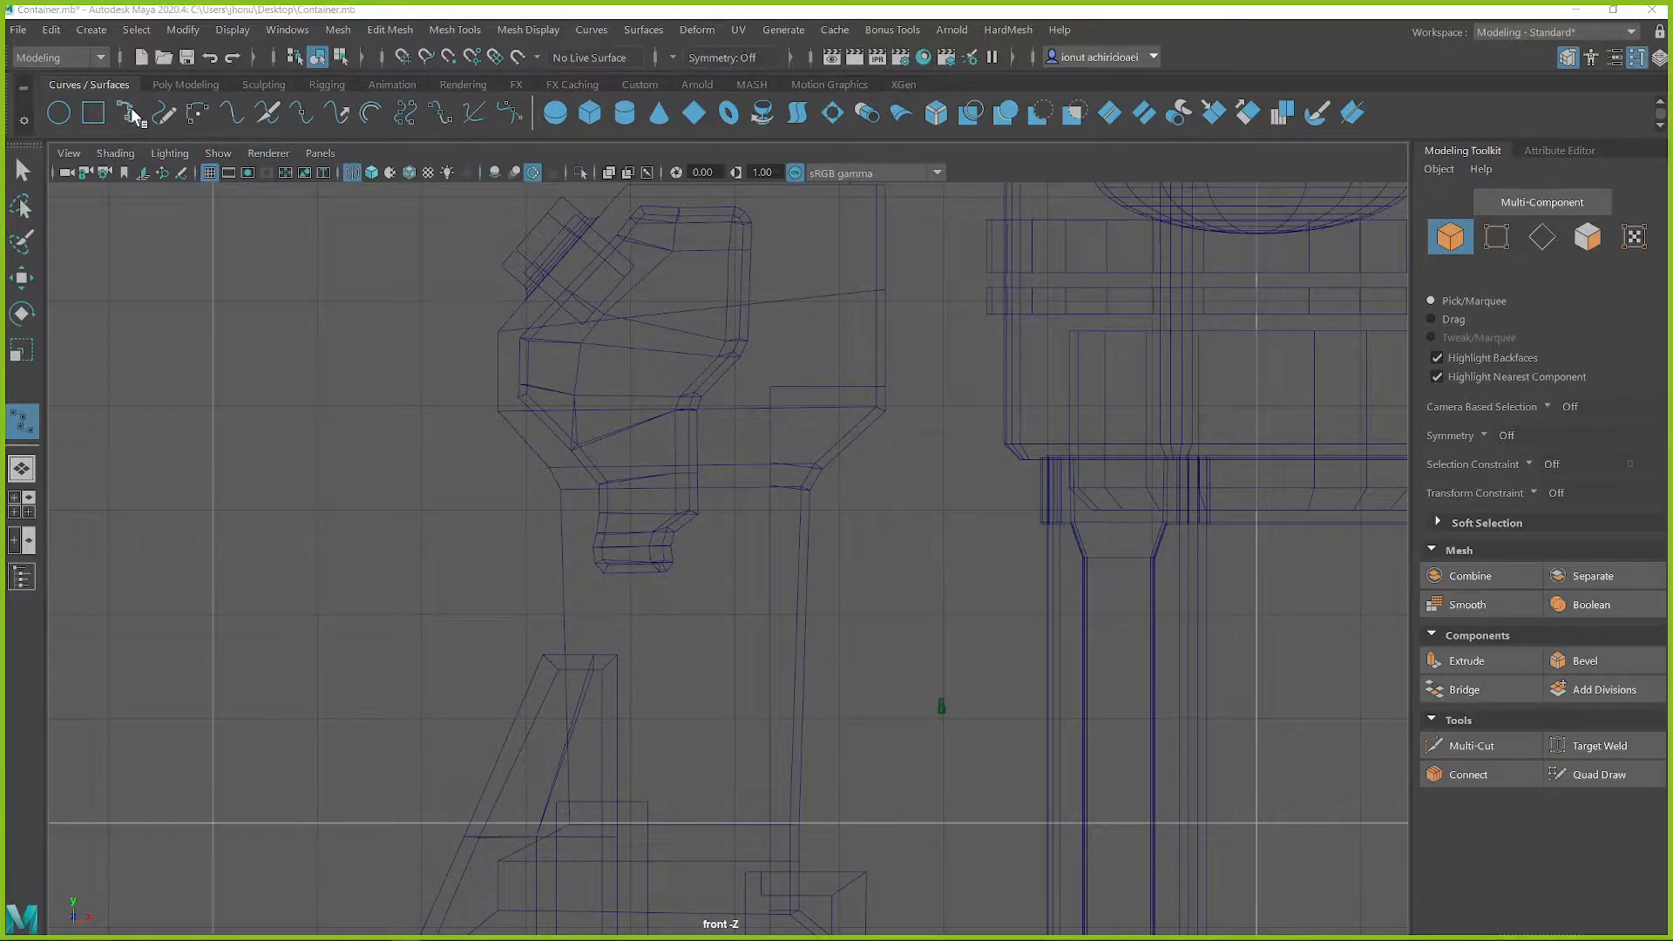
pyautogui.moveTo(1669, 44); pyautogui.dragTo(825, 238)
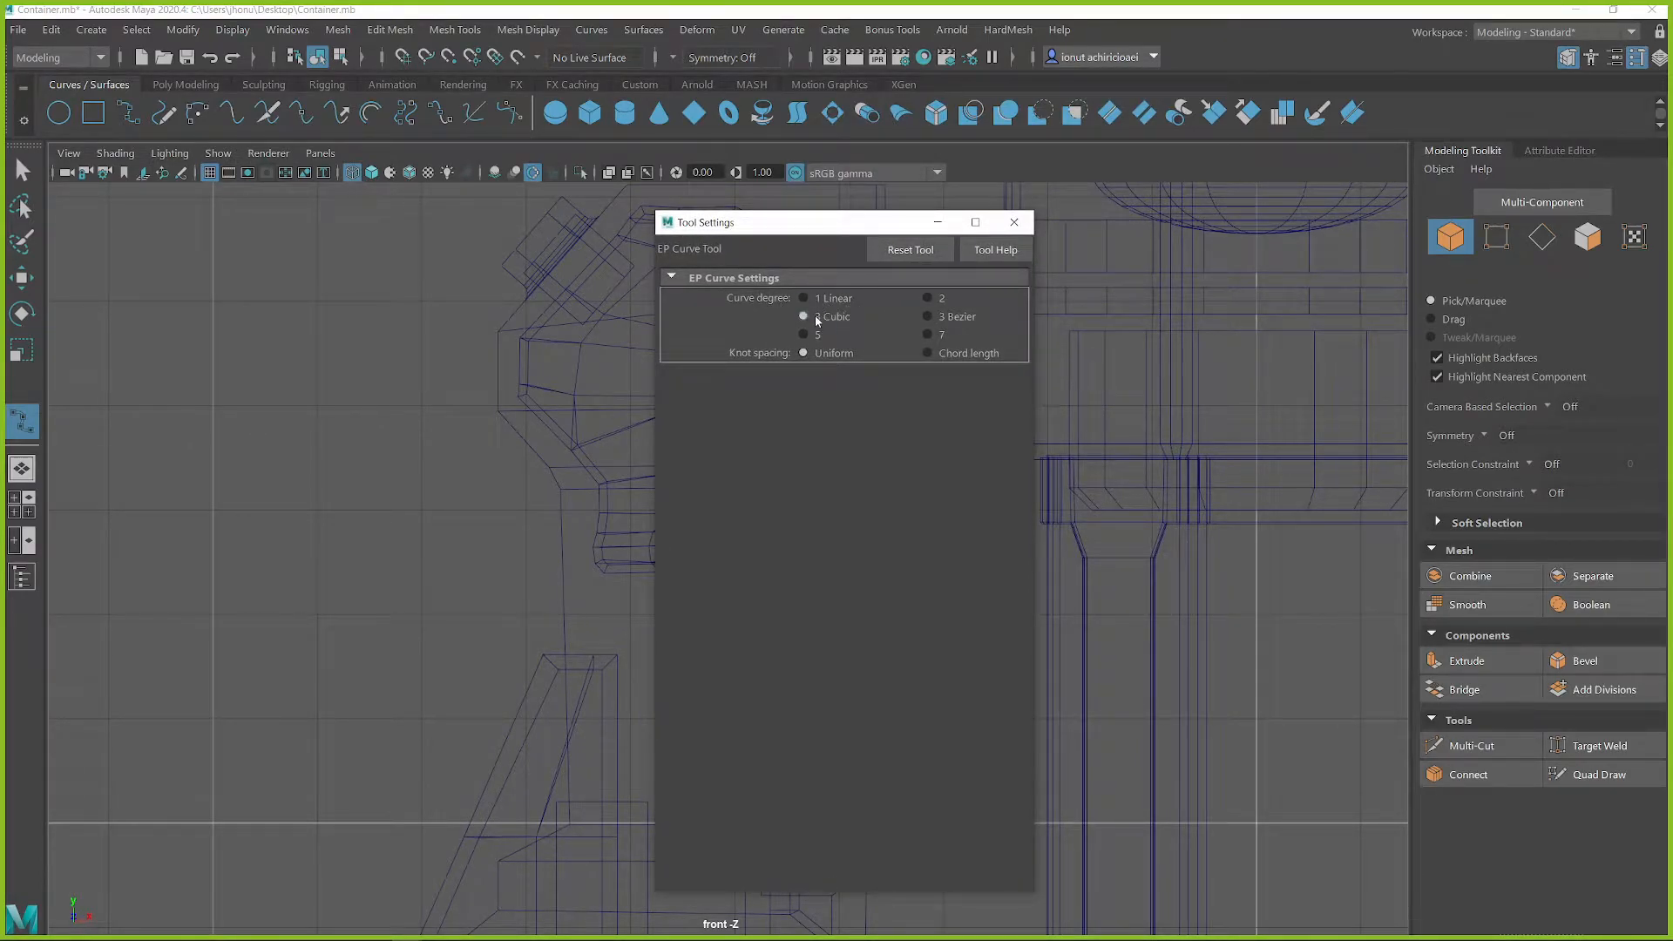
pyautogui.click(1014, 223)
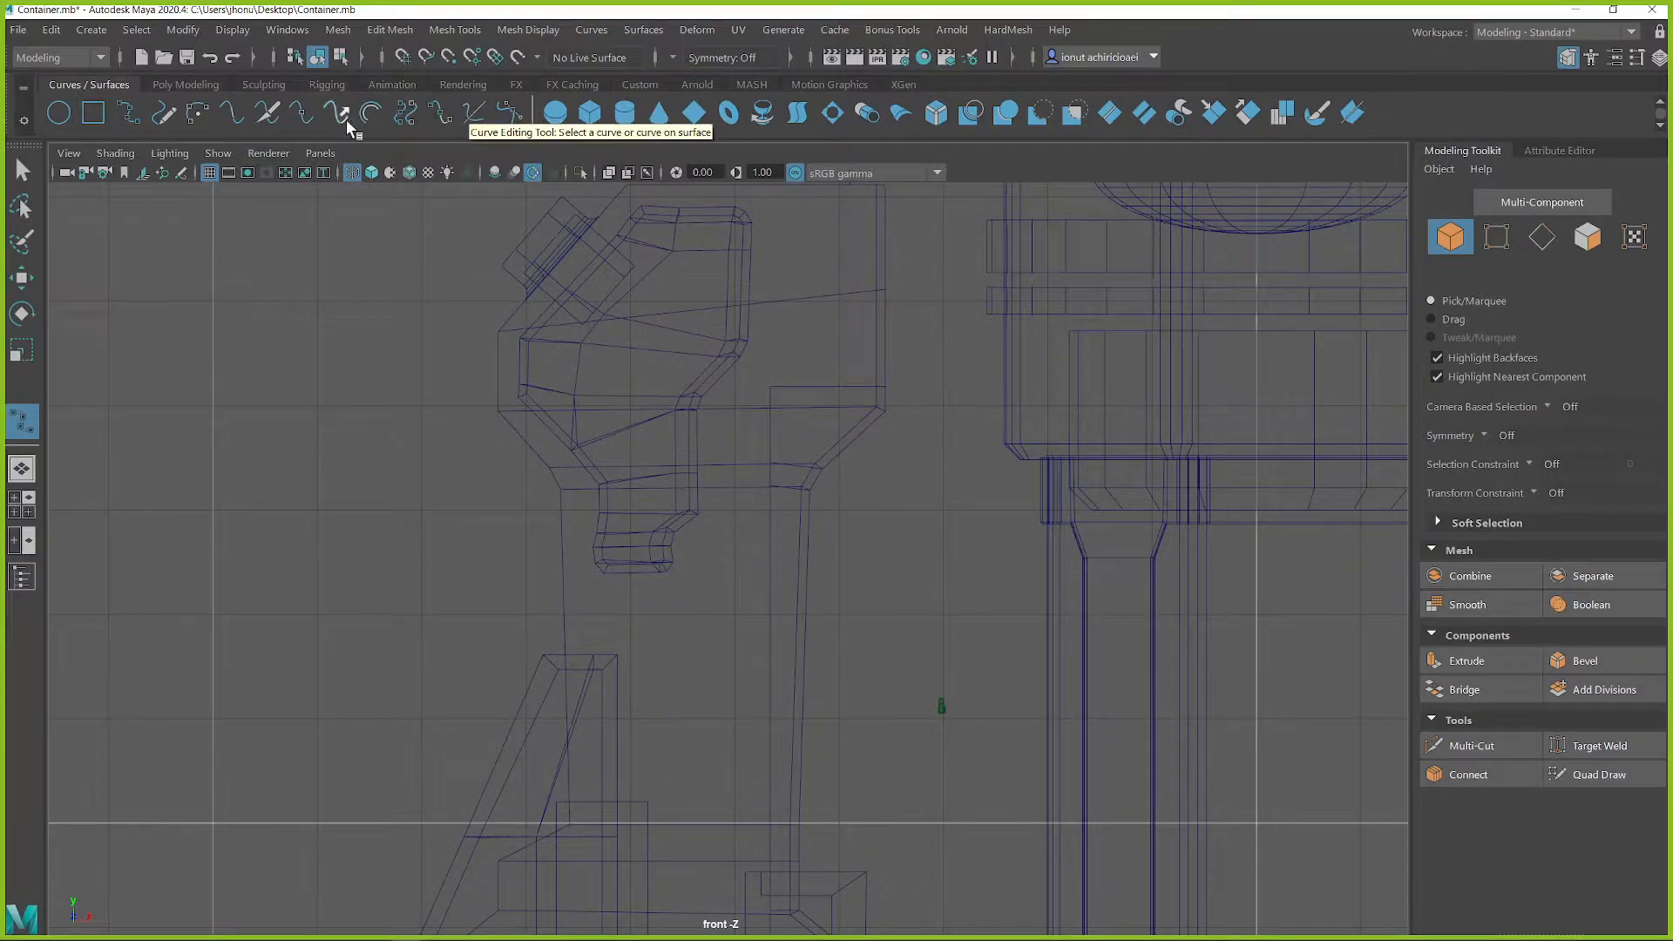
# Add the CV Curve Tool to the shelf of curve tools
pyautogui.click(92, 30)
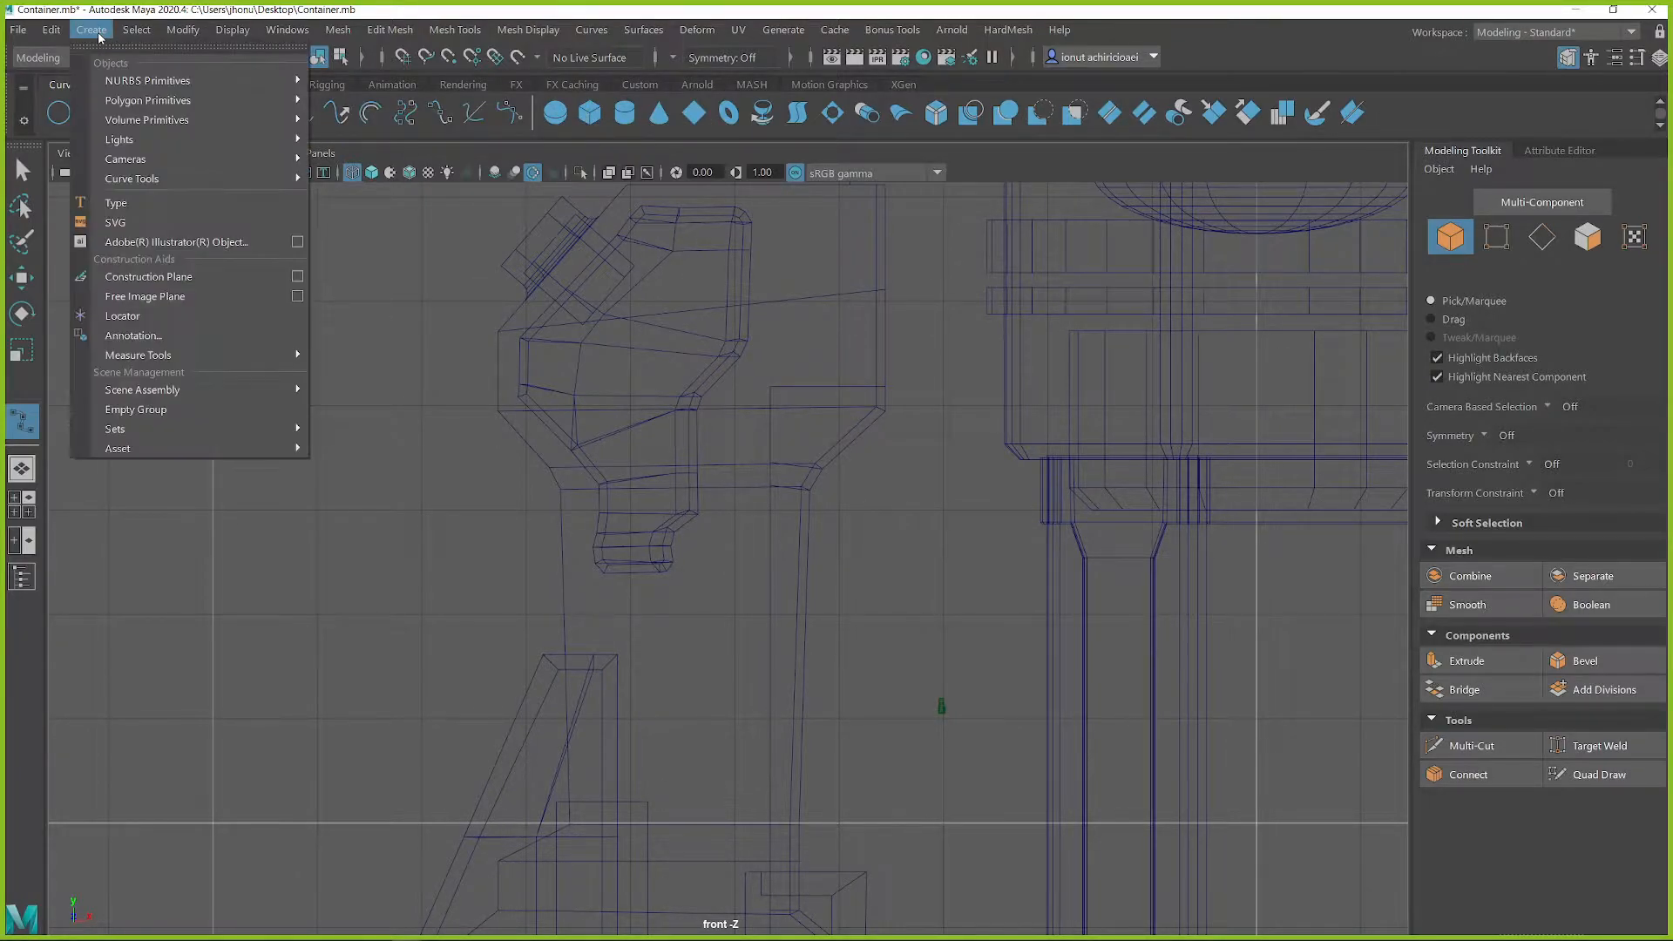
pyautogui.moveTo(252, 179)
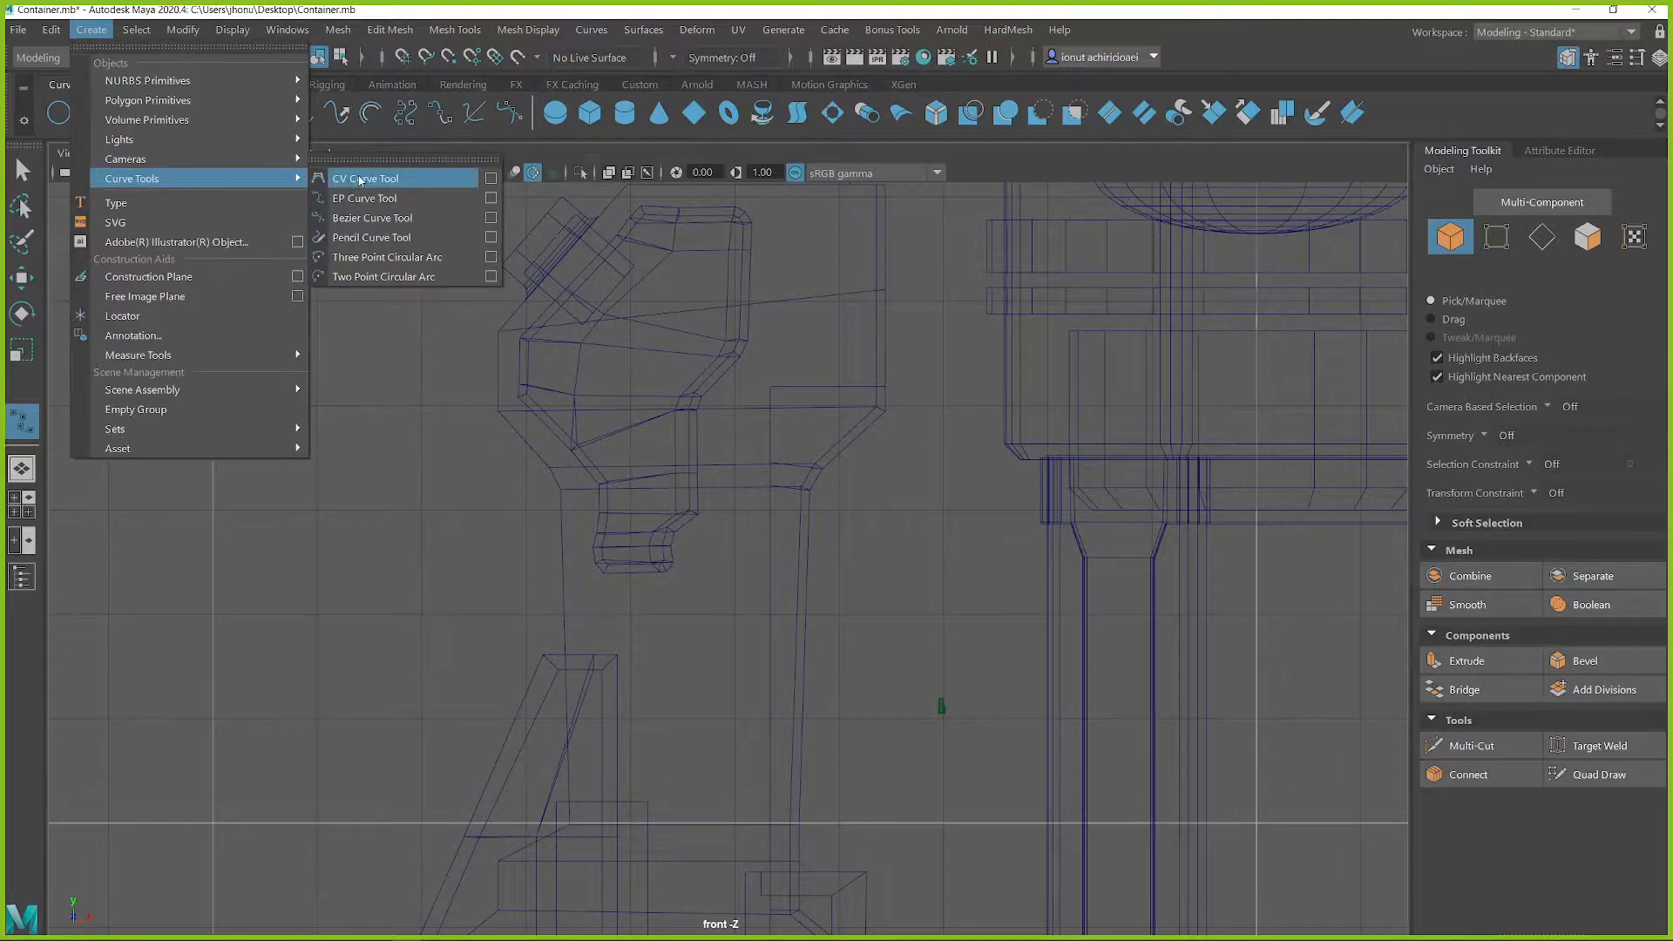
pyautogui.keyDown('ctrl'); pyautogui.keyDown('shift'); pyautogui.click(361, 181); pyautogui.keyUp('shift'); pyautogui.keyUp('ctrl')
pyautogui.moveTo(1393, 115)
pyautogui.mouseDown(button='middle')
pyautogui.moveTo(438, 142)
pyautogui.moveTo(443, 122)
pyautogui.moveTo(561, 129)
pyautogui.mouseUp(button='middle')
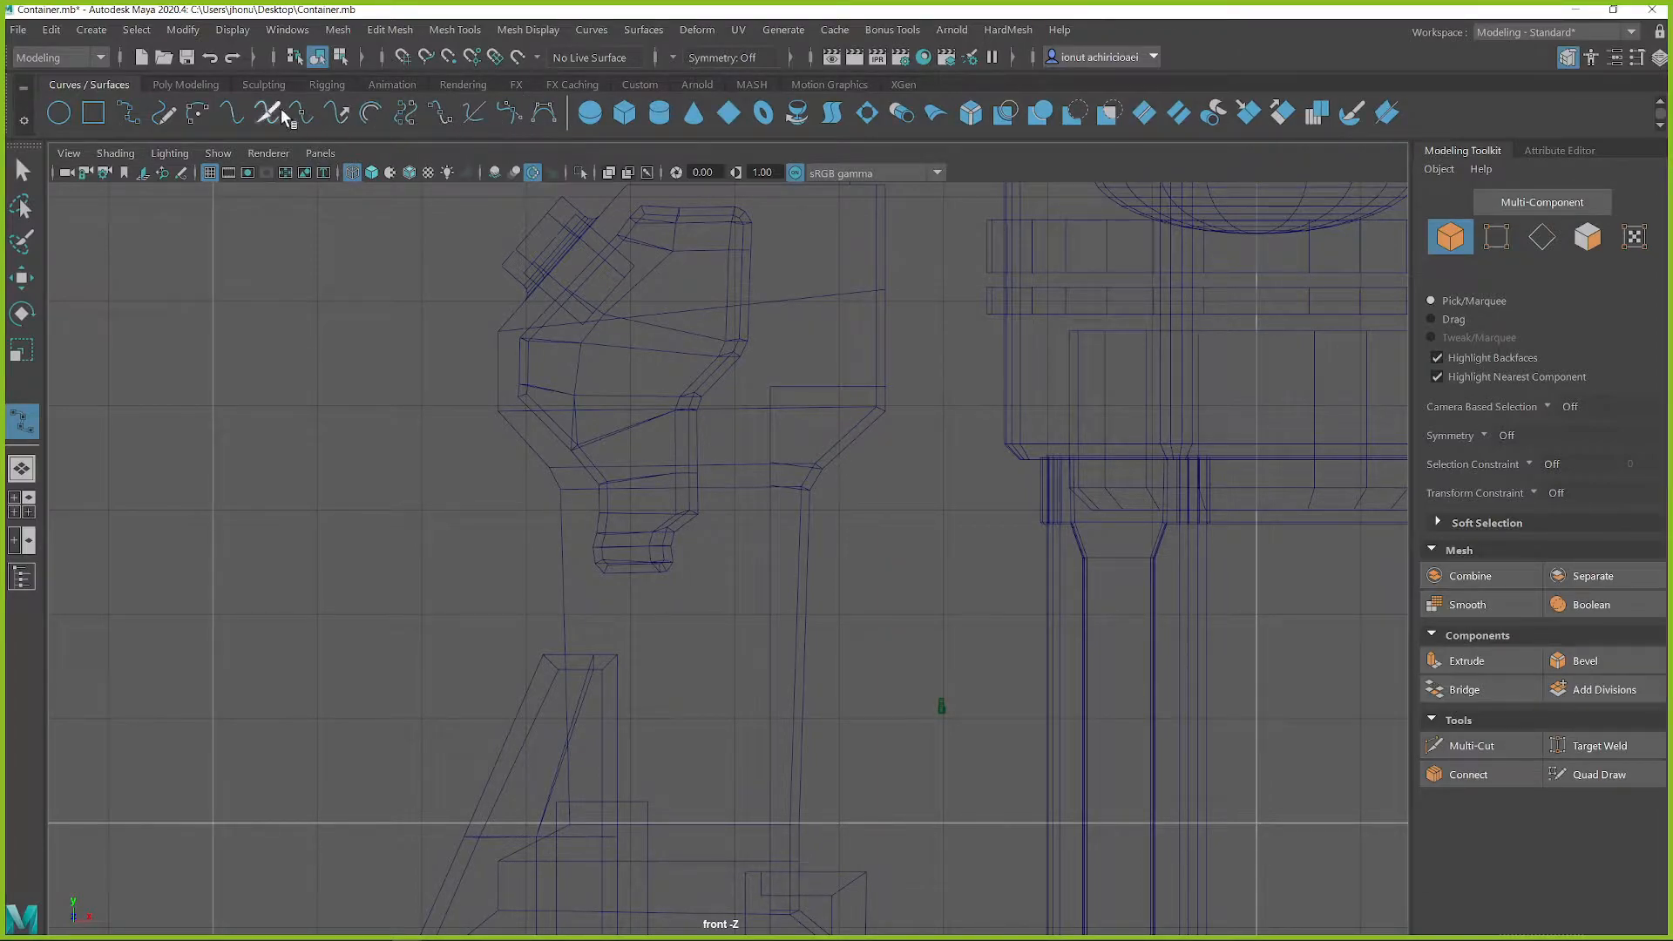
# Draw a CV curve bowing out from the column's container-facing edge, from the upper block down to the small block below
pyautogui.click(551, 106)
pyautogui.click(817, 376)
pyautogui.click(872, 446)
pyautogui.click(877, 462)
pyautogui.click(880, 492)
pyautogui.moveTo(880, 497); pyautogui.dragTo(820, 868)
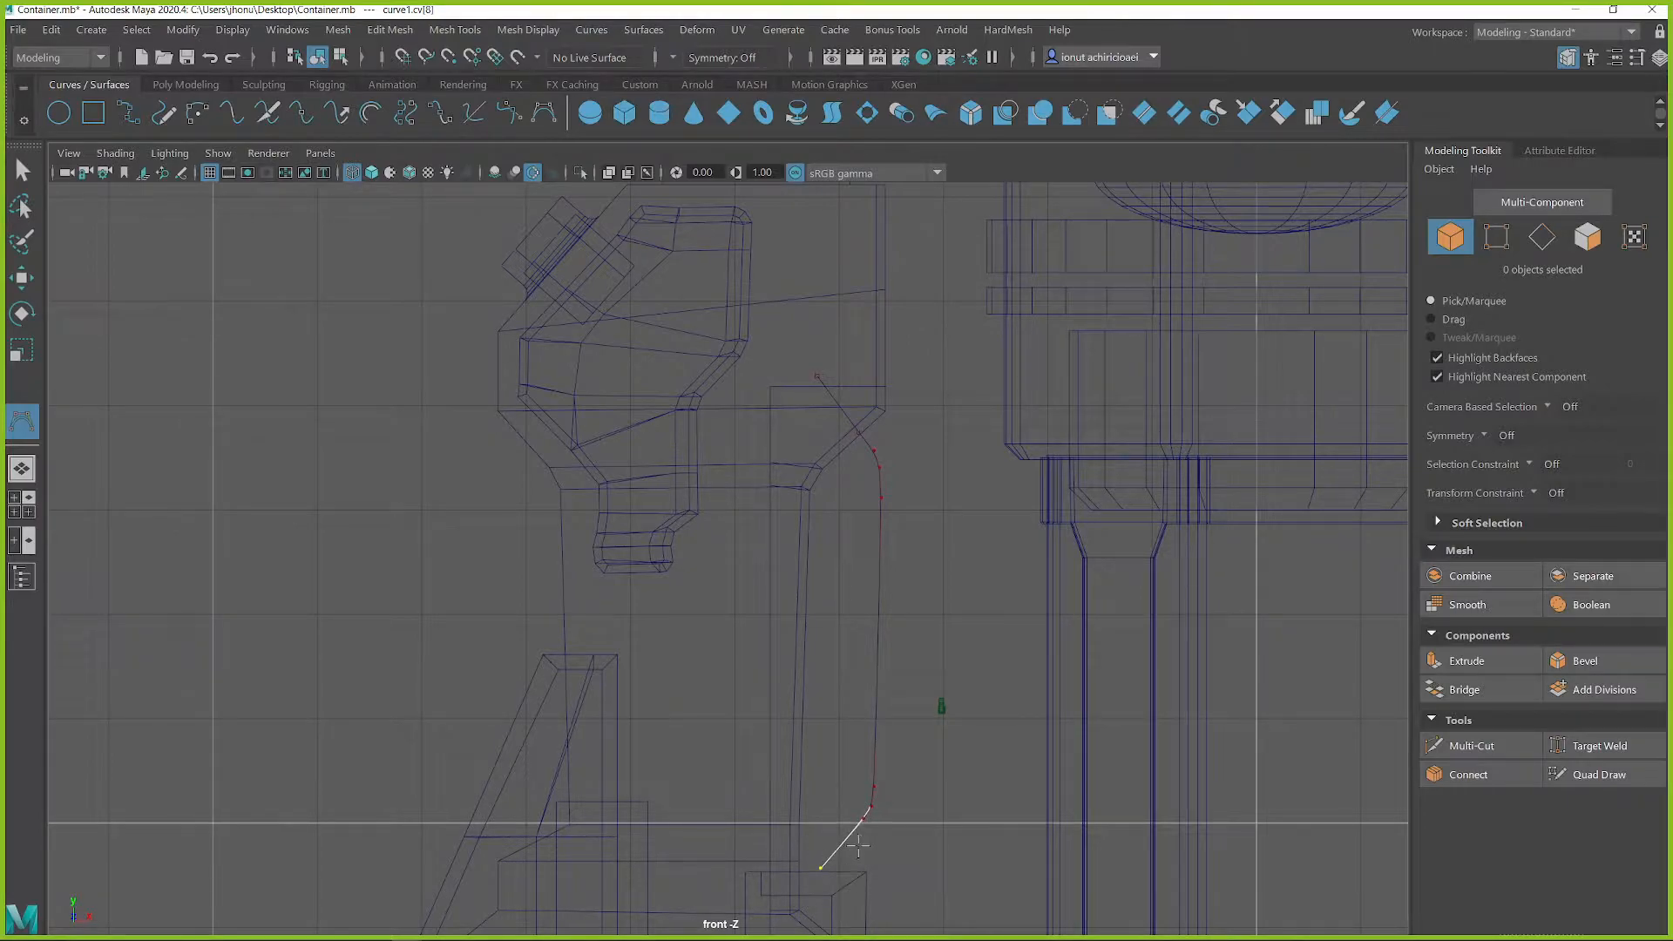
pyautogui.click(816, 890)
pyautogui.click(816, 920)
pyautogui.press('Return')
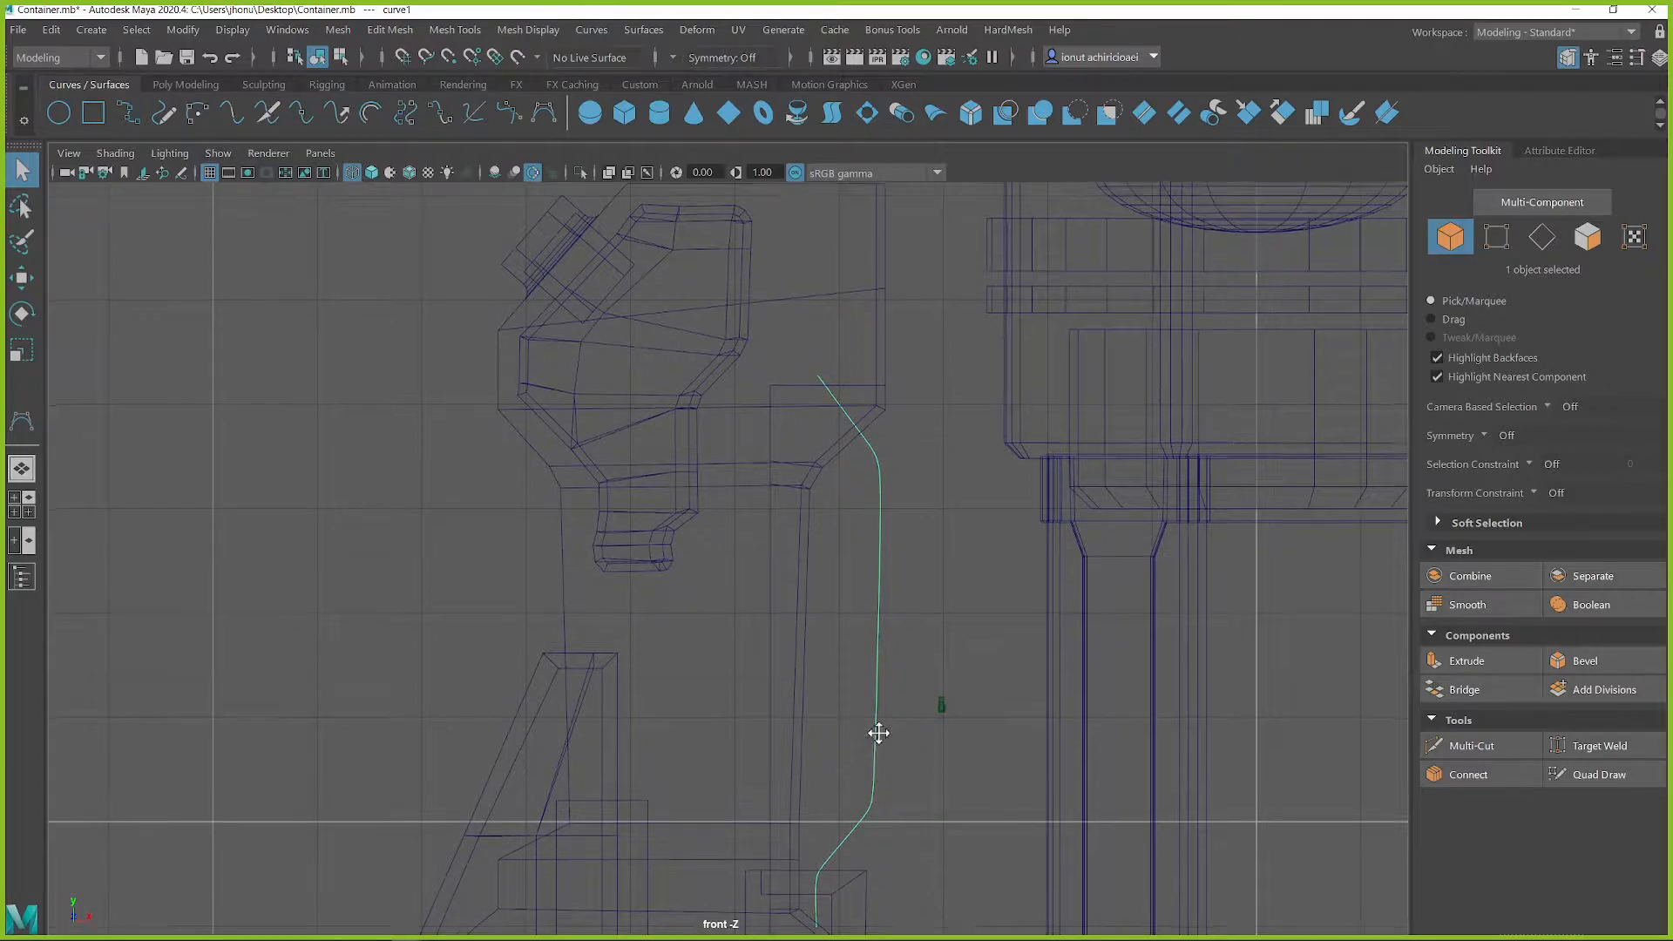
# Draw a CV curve from the top of the container's dome, looping up over the arm's end and along it to the round joint
pyautogui.keyDown('alt'); pyautogui.moveTo(878, 735); pyautogui.dragTo(908, 594, button='middle'); pyautogui.keyUp('alt')
pyautogui.keyDown('alt'); pyautogui.moveTo(917, 597); pyautogui.dragTo(604, 546, button='right'); pyautogui.keyUp('alt')
pyautogui.keyDown('alt'); pyautogui.moveTo(604, 548); pyautogui.dragTo(940, 593, button='middle'); pyautogui.keyUp('alt')
pyautogui.keyDown('alt'); pyautogui.moveTo(918, 497); pyautogui.dragTo(887, 767, button='middle'); pyautogui.keyUp('alt')
pyautogui.keyDown('alt'); pyautogui.moveTo(1214, 408); pyautogui.dragTo(957, 552, button='middle'); pyautogui.keyUp('alt')
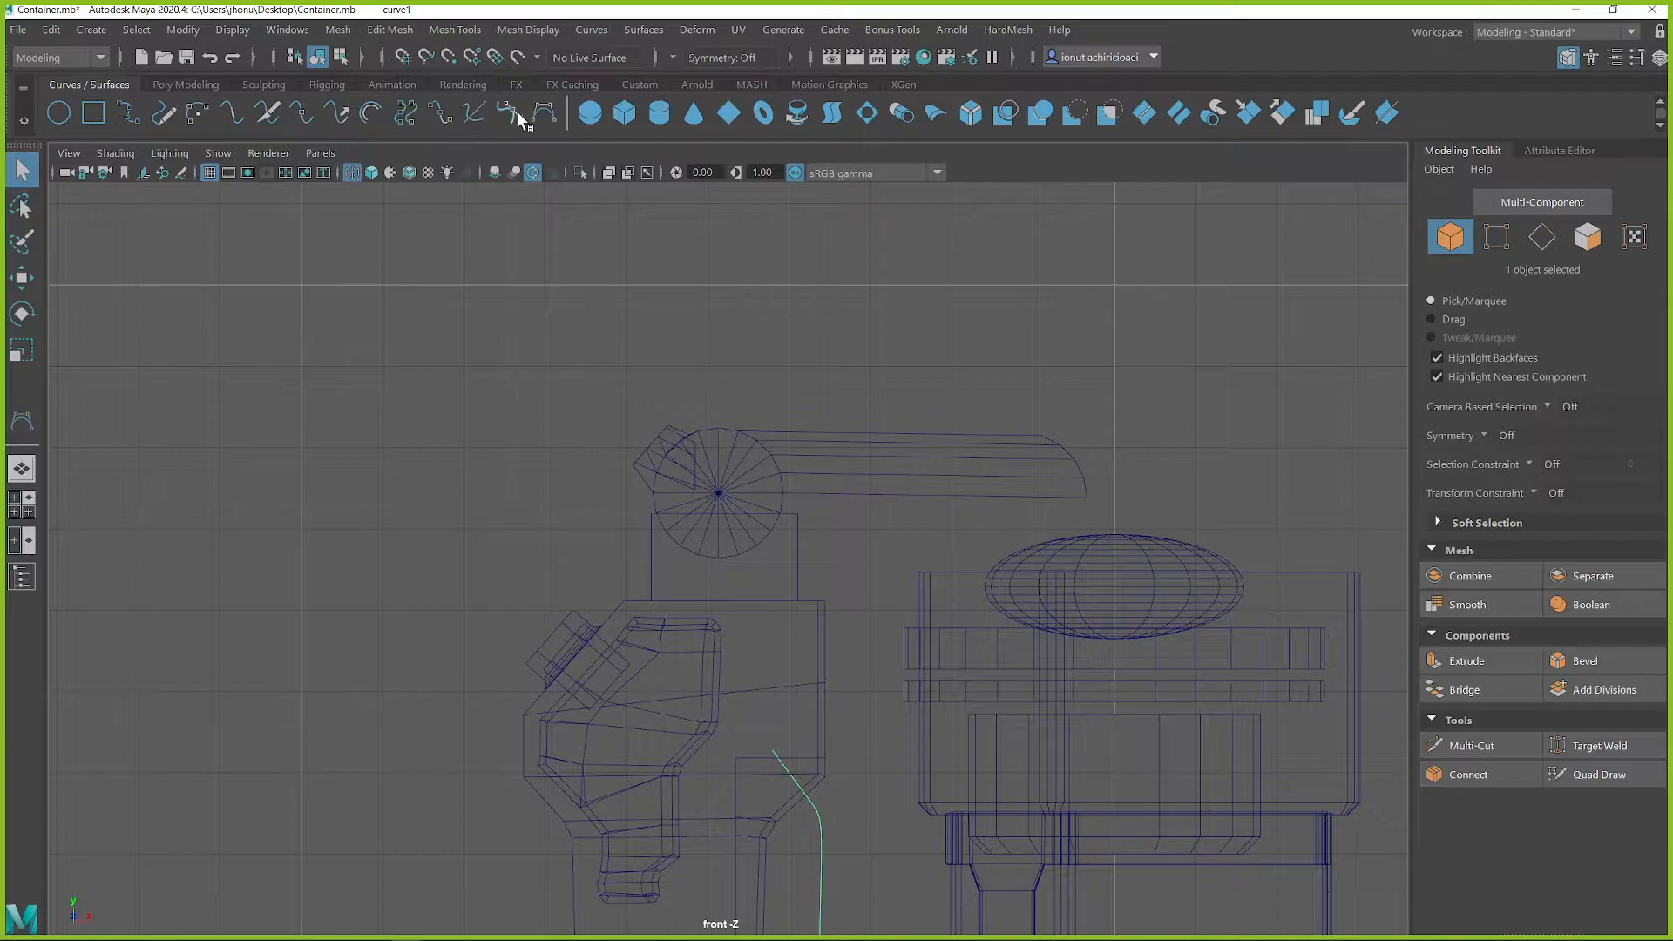
pyautogui.press('y')
pyautogui.click(1120, 540)
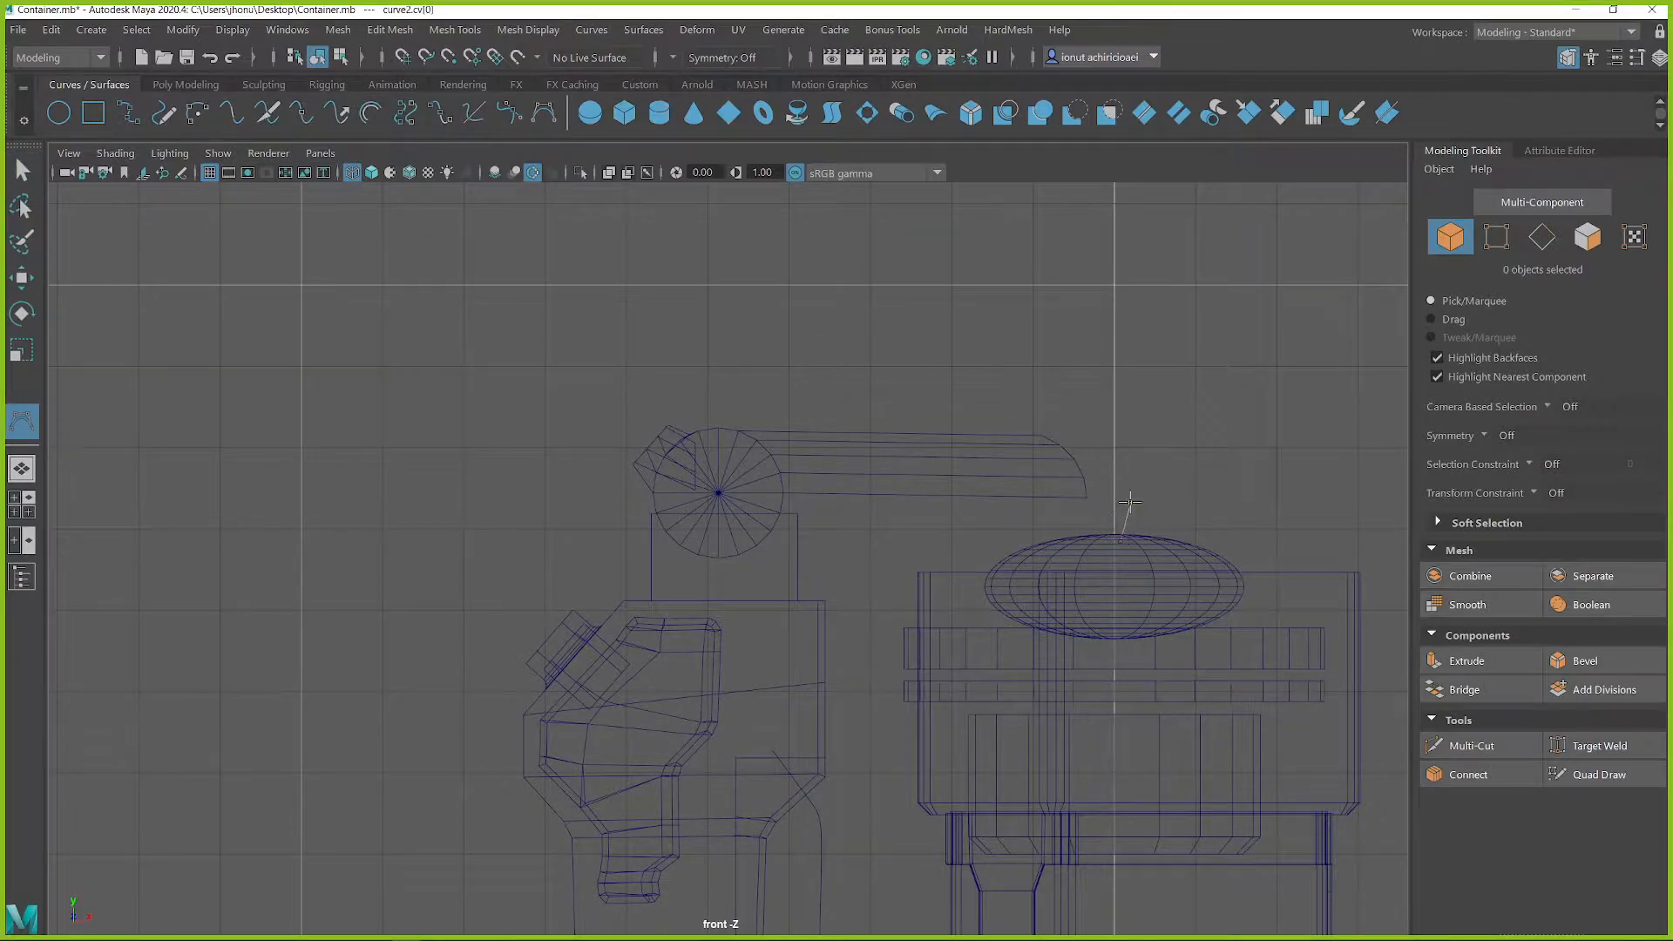
pyautogui.click(1137, 472)
pyautogui.click(1122, 428)
pyautogui.click(1099, 398)
pyautogui.click(1046, 373)
pyautogui.click(995, 390)
pyautogui.click(973, 425)
pyautogui.click(959, 462)
pyautogui.click(929, 475)
pyautogui.click(887, 476)
pyautogui.click(850, 478)
pyautogui.click(798, 477)
pyautogui.click(756, 479)
pyautogui.click(737, 470)
pyautogui.click(717, 479)
pyautogui.click(705, 494)
pyautogui.press('q')
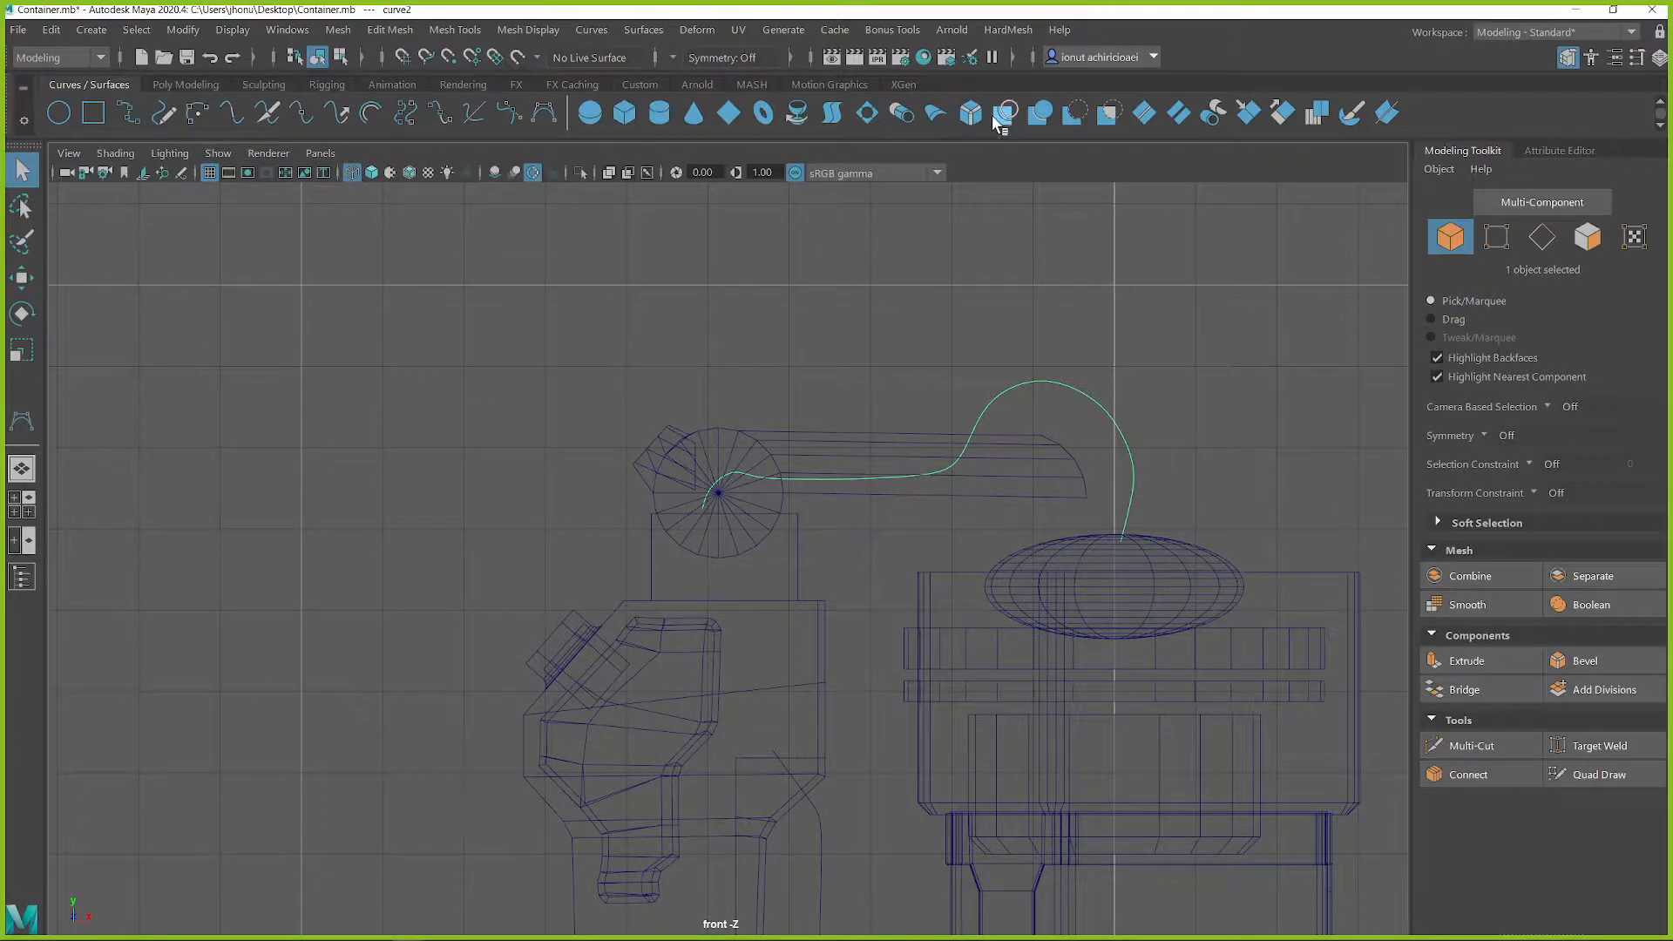
# Start another CV curve on the dome, on the outer side of the first arched cable curve
pyautogui.click(539, 116)
pyautogui.click(1147, 542)
pyautogui.click(1165, 498)
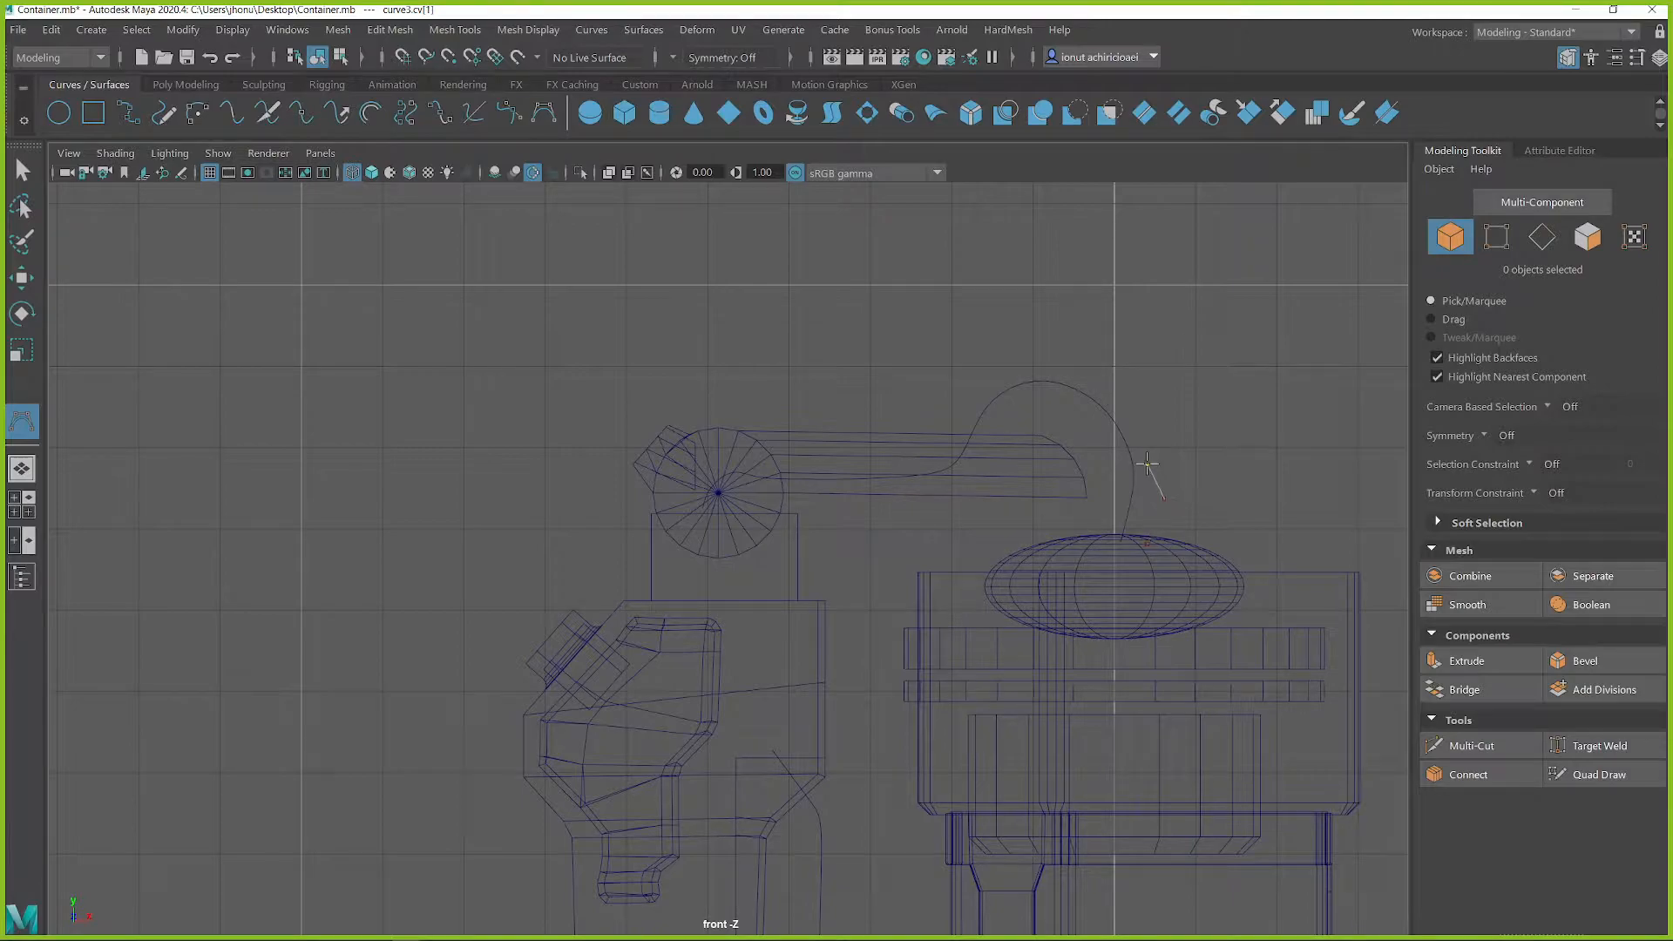
pyautogui.click(1124, 448)
pyautogui.click(1083, 428)
pyautogui.click(1038, 360)
pyautogui.click(960, 357)
pyautogui.click(916, 391)
pyautogui.press('BackSpace')
pyautogui.press('BackSpace')
pyautogui.press('BackSpace')
pyautogui.press('BackSpace')
pyautogui.press('BackSpace')
pyautogui.press('BackSpace')
pyautogui.press('BackSpace')
pyautogui.press('BackSpace')
# Continue the outer cable curve in a higher arch above the dome and along the arm, ending it at the round joint
pyautogui.click(1157, 462)
pyautogui.click(1140, 401)
pyautogui.click(1119, 377)
pyautogui.click(1046, 385)
pyautogui.click(1022, 417)
pyautogui.click(990, 445)
pyautogui.click(948, 457)
pyautogui.click(879, 460)
pyautogui.moveTo(888, 467); pyautogui.dragTo(695, 488)
pyautogui.press('q')
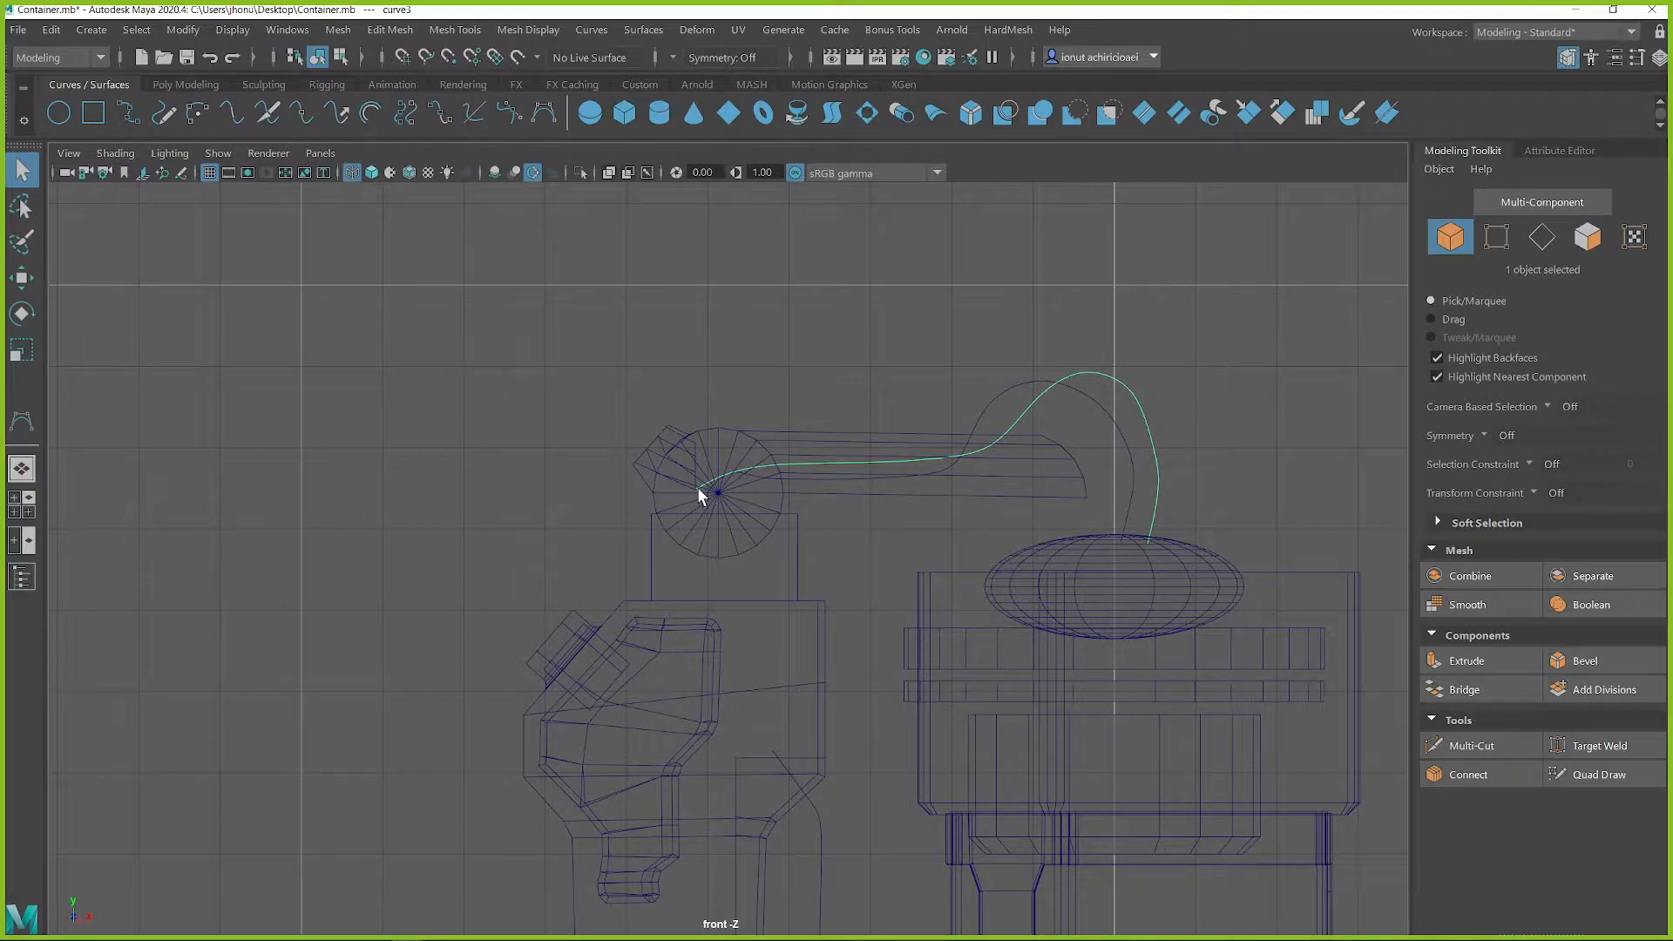
# Shift the outer cable curve's bend above the dome slightly outward, away from the arm
pyautogui.moveTo(1133, 427); pyautogui.dragTo(1068, 427, button='right')
pyautogui.moveTo(1165, 464); pyautogui.dragTo(1169, 464)
pyautogui.press('w')
pyautogui.moveTo(1219, 401); pyautogui.dragTo(1233, 381)
pyautogui.click(1144, 399)
pyautogui.moveTo(1120, 388)
pyautogui.mouseDown(button='right')
pyautogui.moveTo(1151, 377)
pyautogui.moveTo(1135, 392)
pyautogui.mouseUp(button='right')
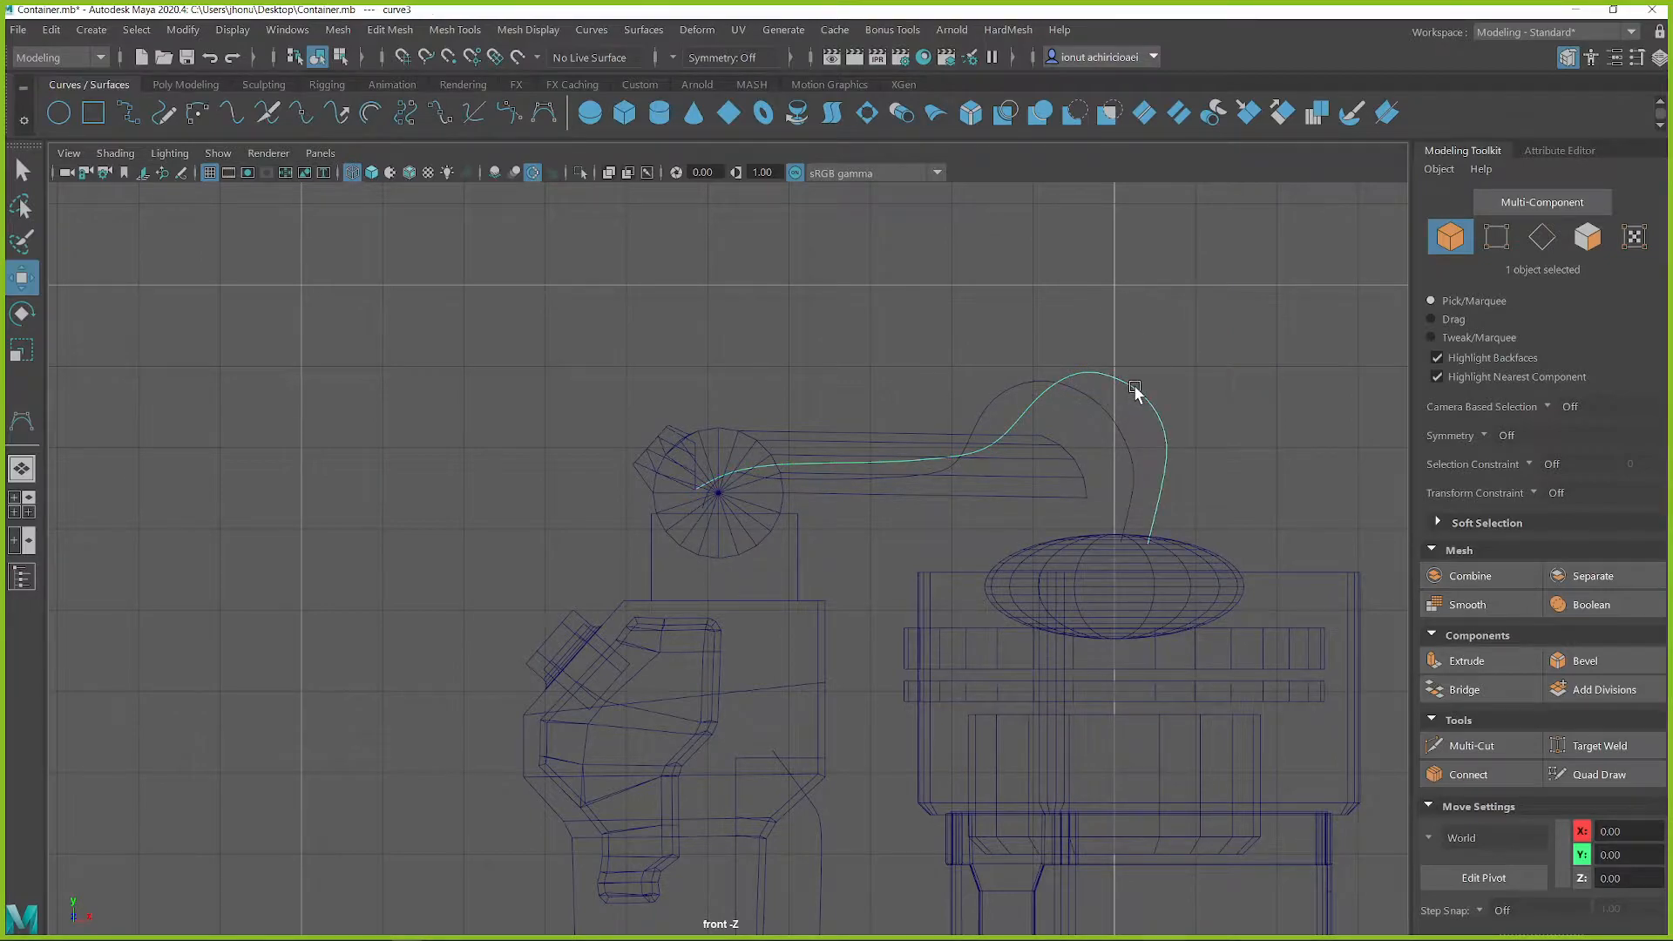
pyautogui.click(1158, 422)
pyautogui.click(1165, 437)
# Draw a CV curve bowing out behind the column's back edge, from below the upper side panel to the lower side panel
pyautogui.scroll(-1, 953, 829)
pyautogui.keyDown('alt'); pyautogui.moveTo(953, 828); pyautogui.dragTo(990, 253, button='middle'); pyautogui.keyUp('alt')
pyautogui.scroll(2, 781, 492)
pyautogui.keyDown('alt'); pyautogui.moveTo(814, 291); pyautogui.dragTo(817, 388, button='middle'); pyautogui.keyUp('alt')
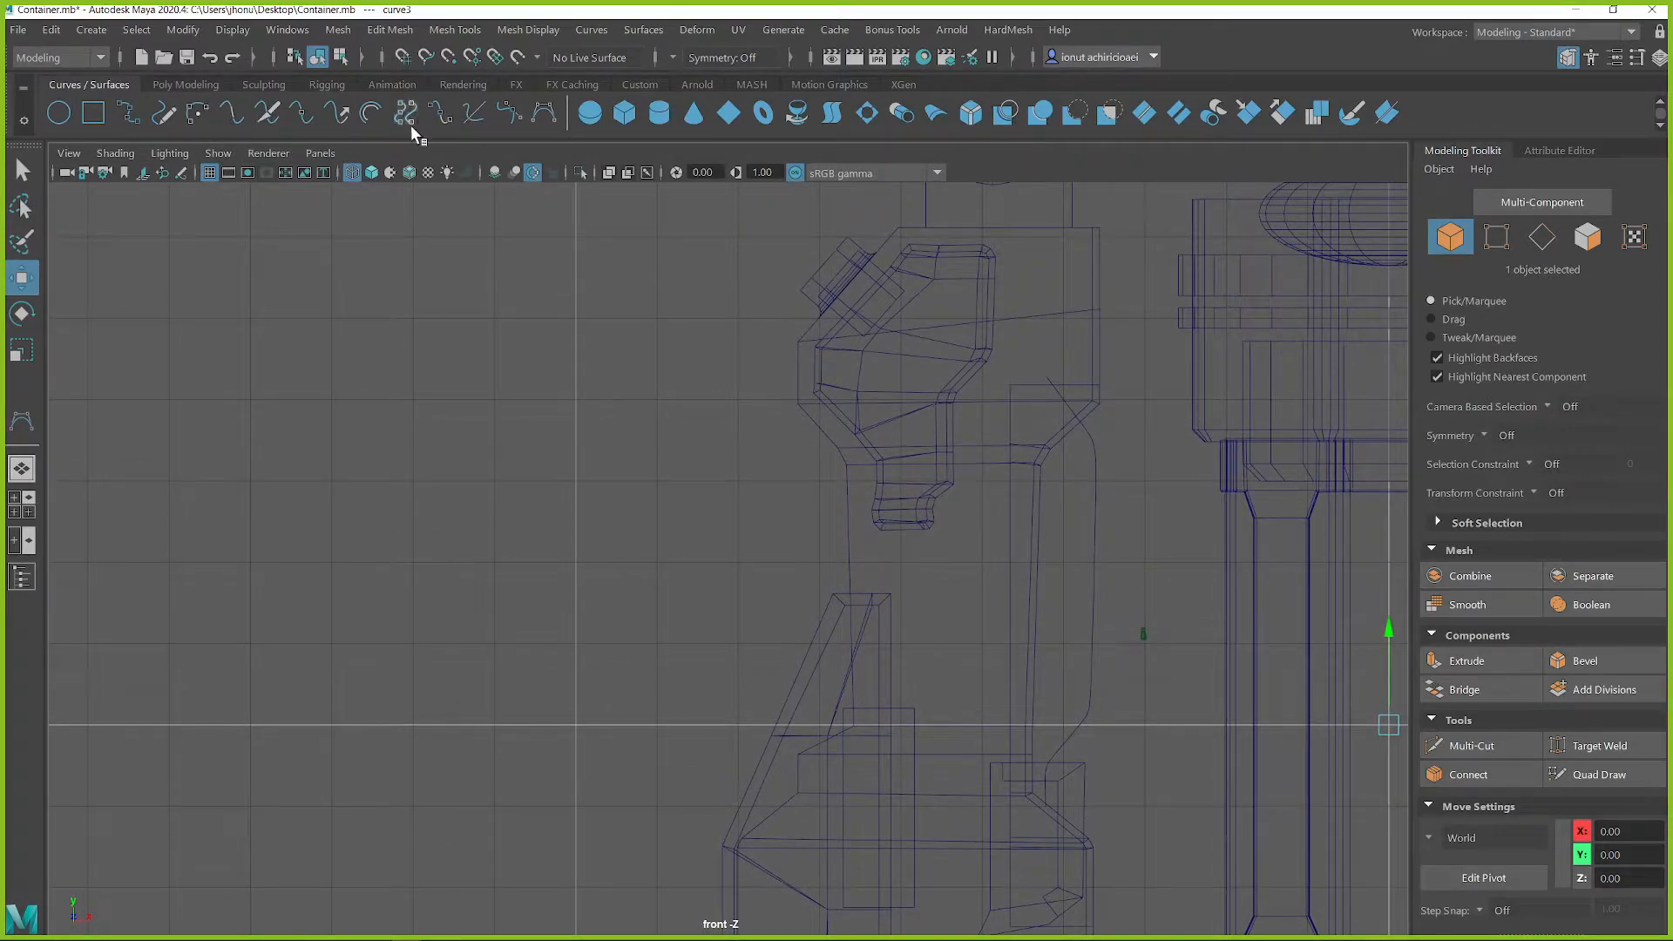
pyautogui.click(544, 113)
pyautogui.click(818, 408)
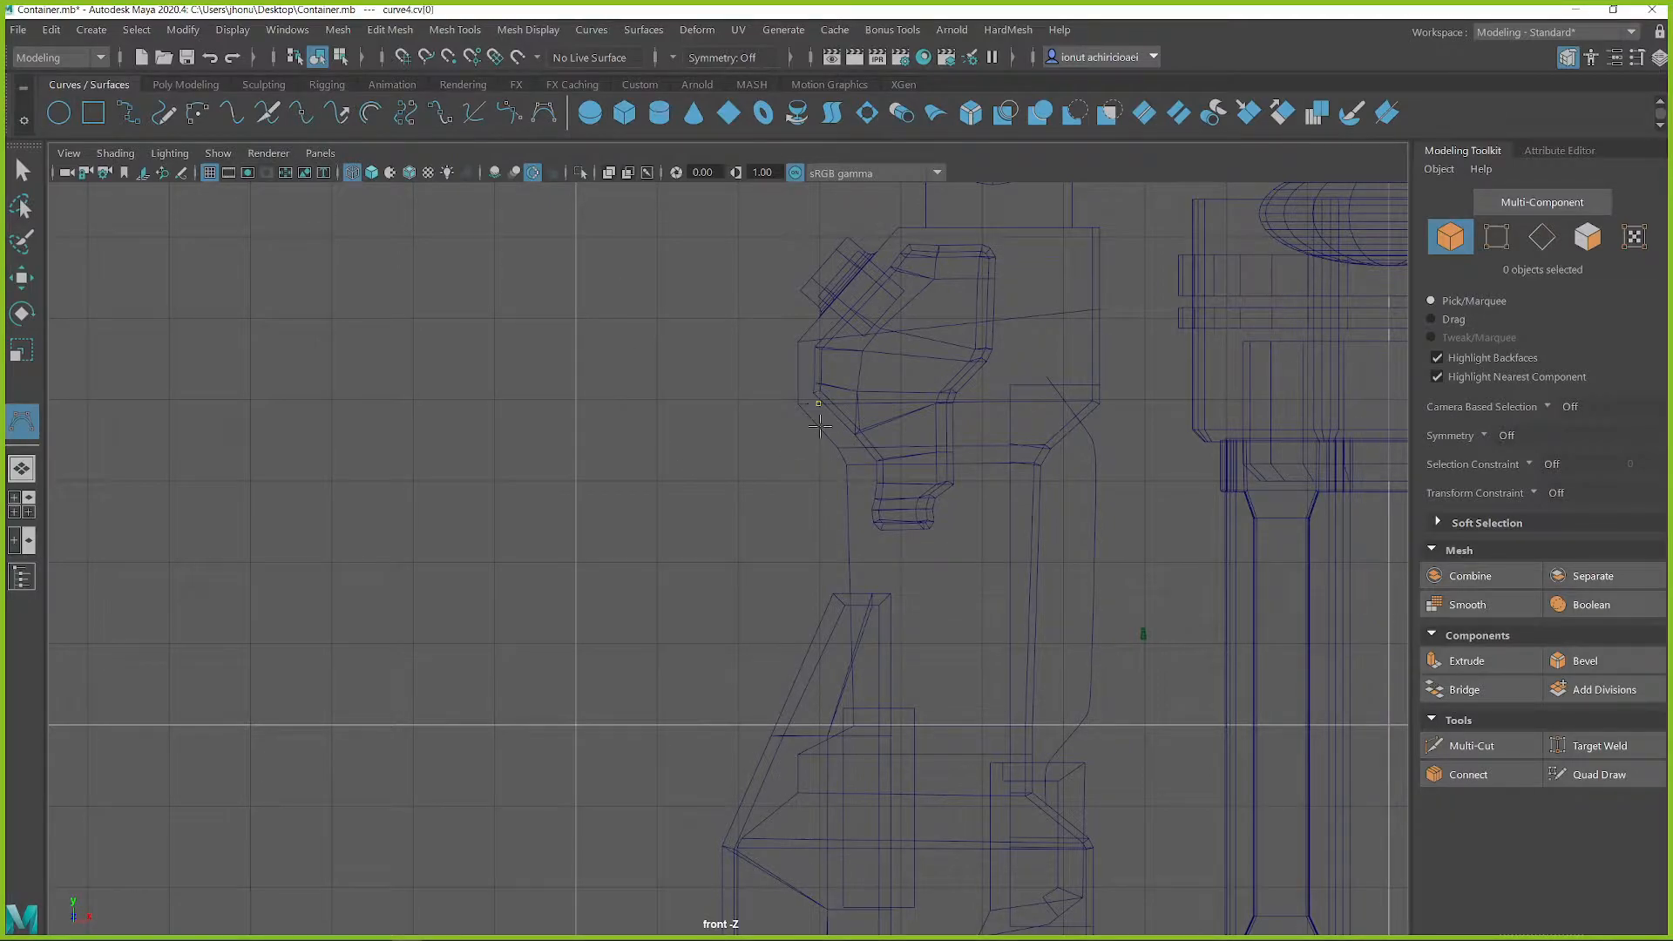
pyautogui.click(814, 470)
pyautogui.click(780, 495)
pyautogui.moveTo(769, 544); pyautogui.dragTo(768, 634)
pyautogui.moveTo(768, 718); pyautogui.dragTo(811, 748)
pyautogui.click(775, 725)
pyautogui.press('w')
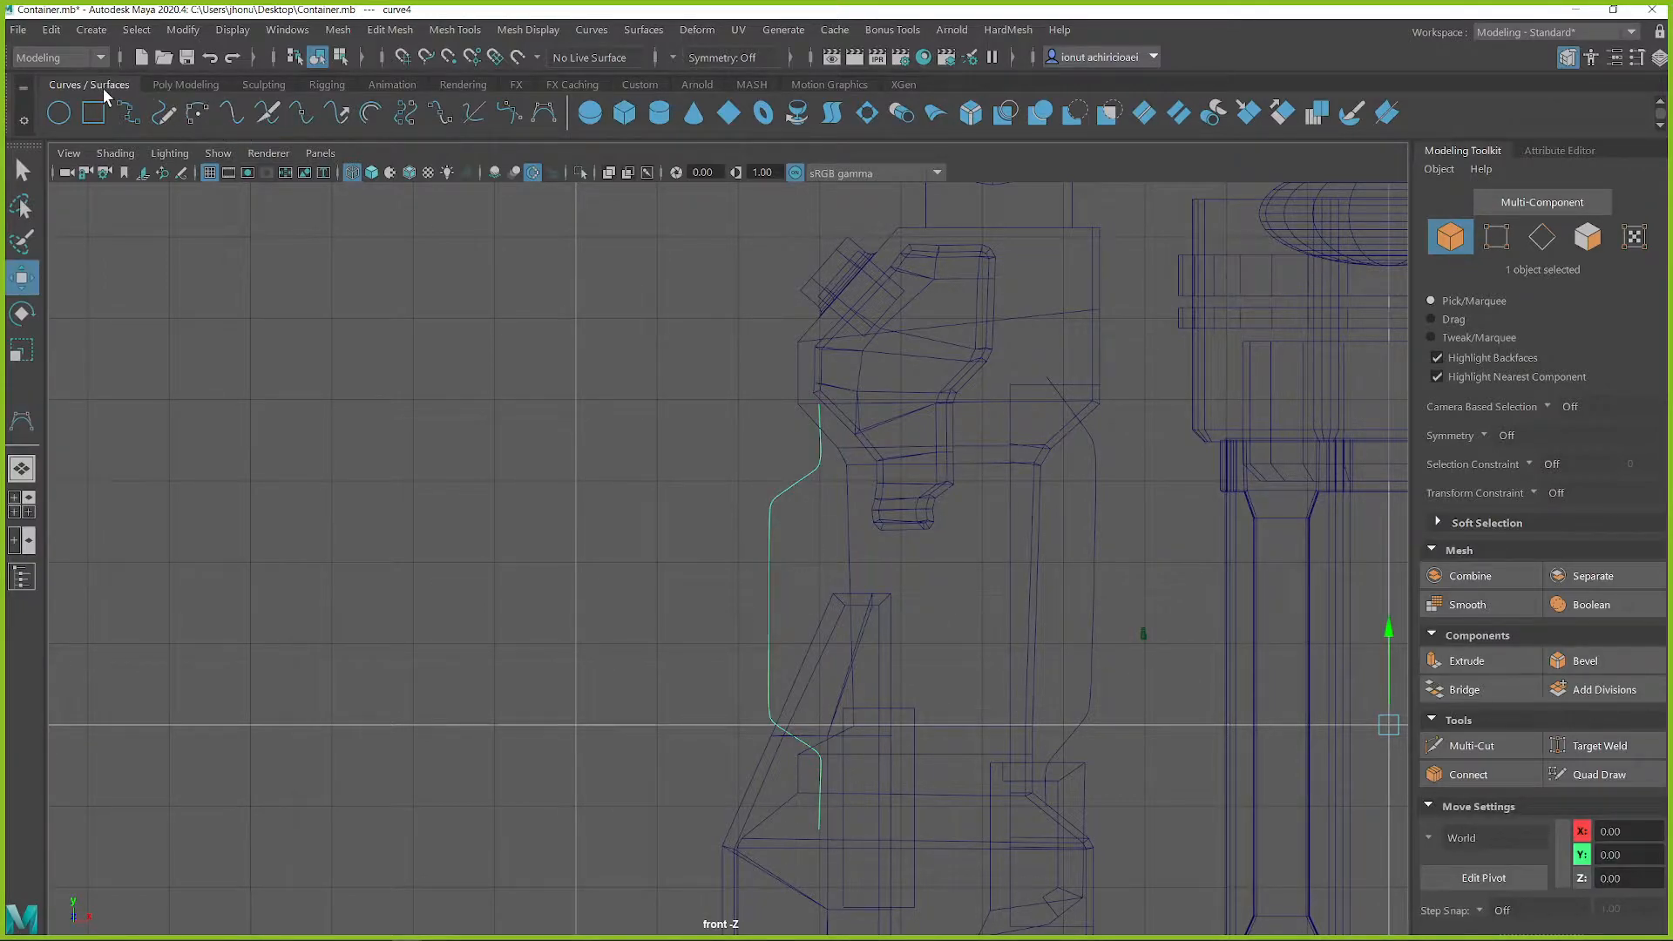
# Draw a second, wavier CV curve along the column's back edge, running inward beside the first and bending out near the lower panel
pyautogui.click(544, 113)
pyautogui.click(810, 395)
pyautogui.click(809, 489)
pyautogui.click(808, 522)
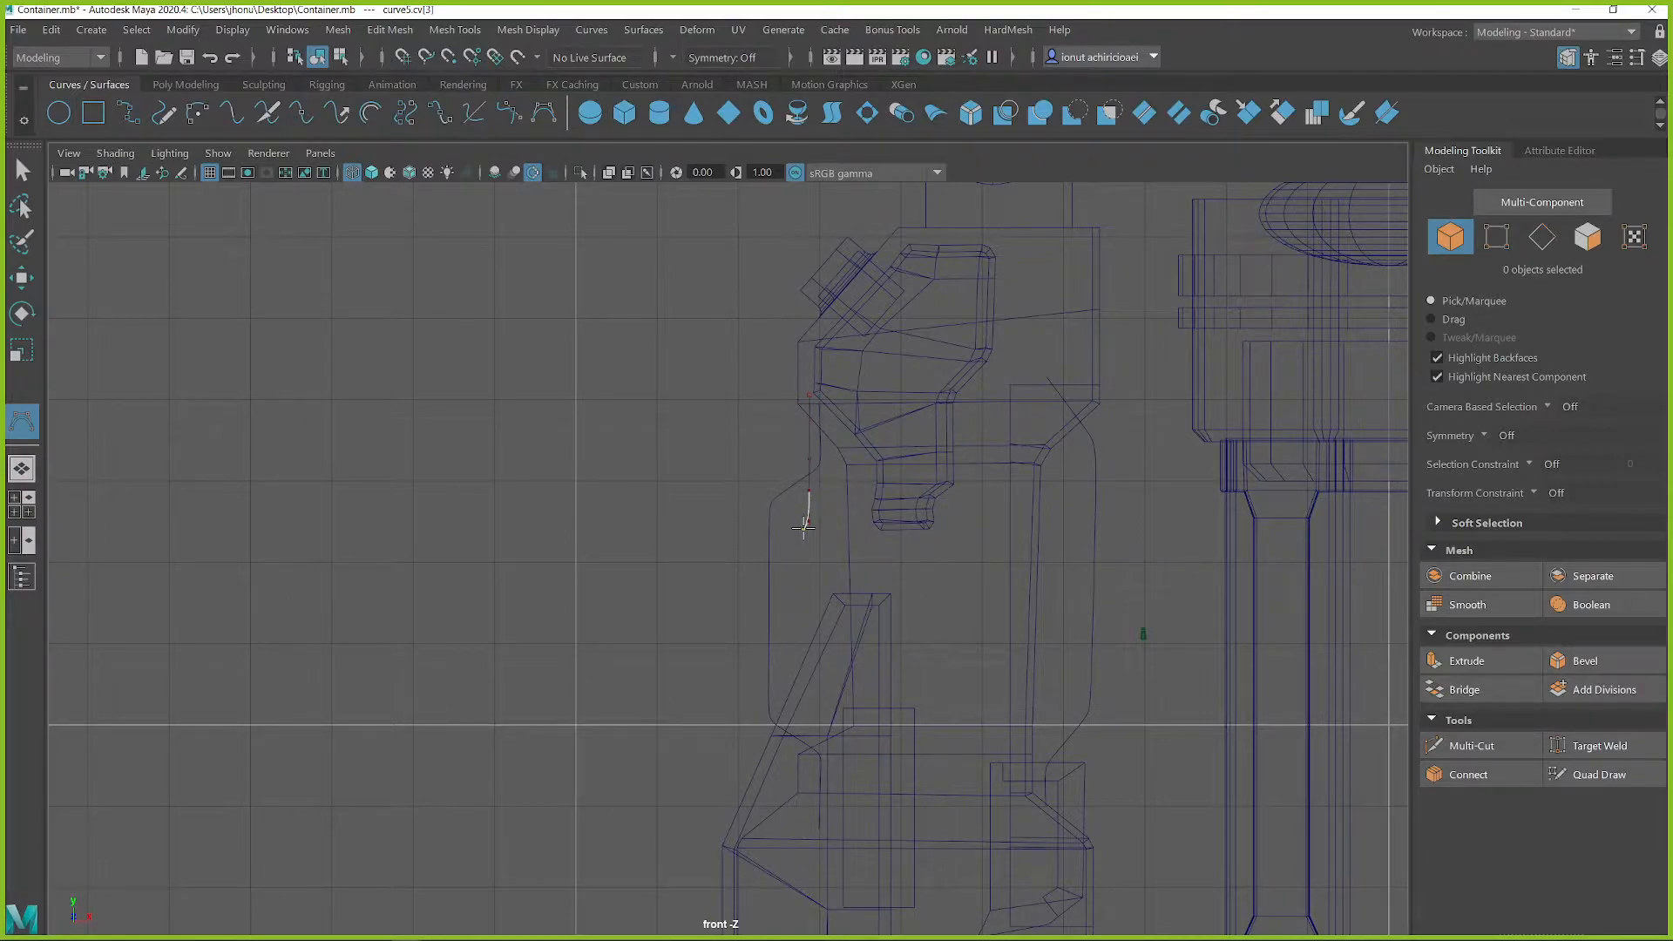
pyautogui.click(832, 611)
pyautogui.click(823, 636)
pyautogui.click(820, 645)
pyautogui.click(798, 659)
pyautogui.click(792, 684)
pyautogui.click(789, 761)
pyautogui.press('w')
# Examine the new cable curves around the column and arm in the perspective view
pyautogui.scroll(-2, 1125, 665)
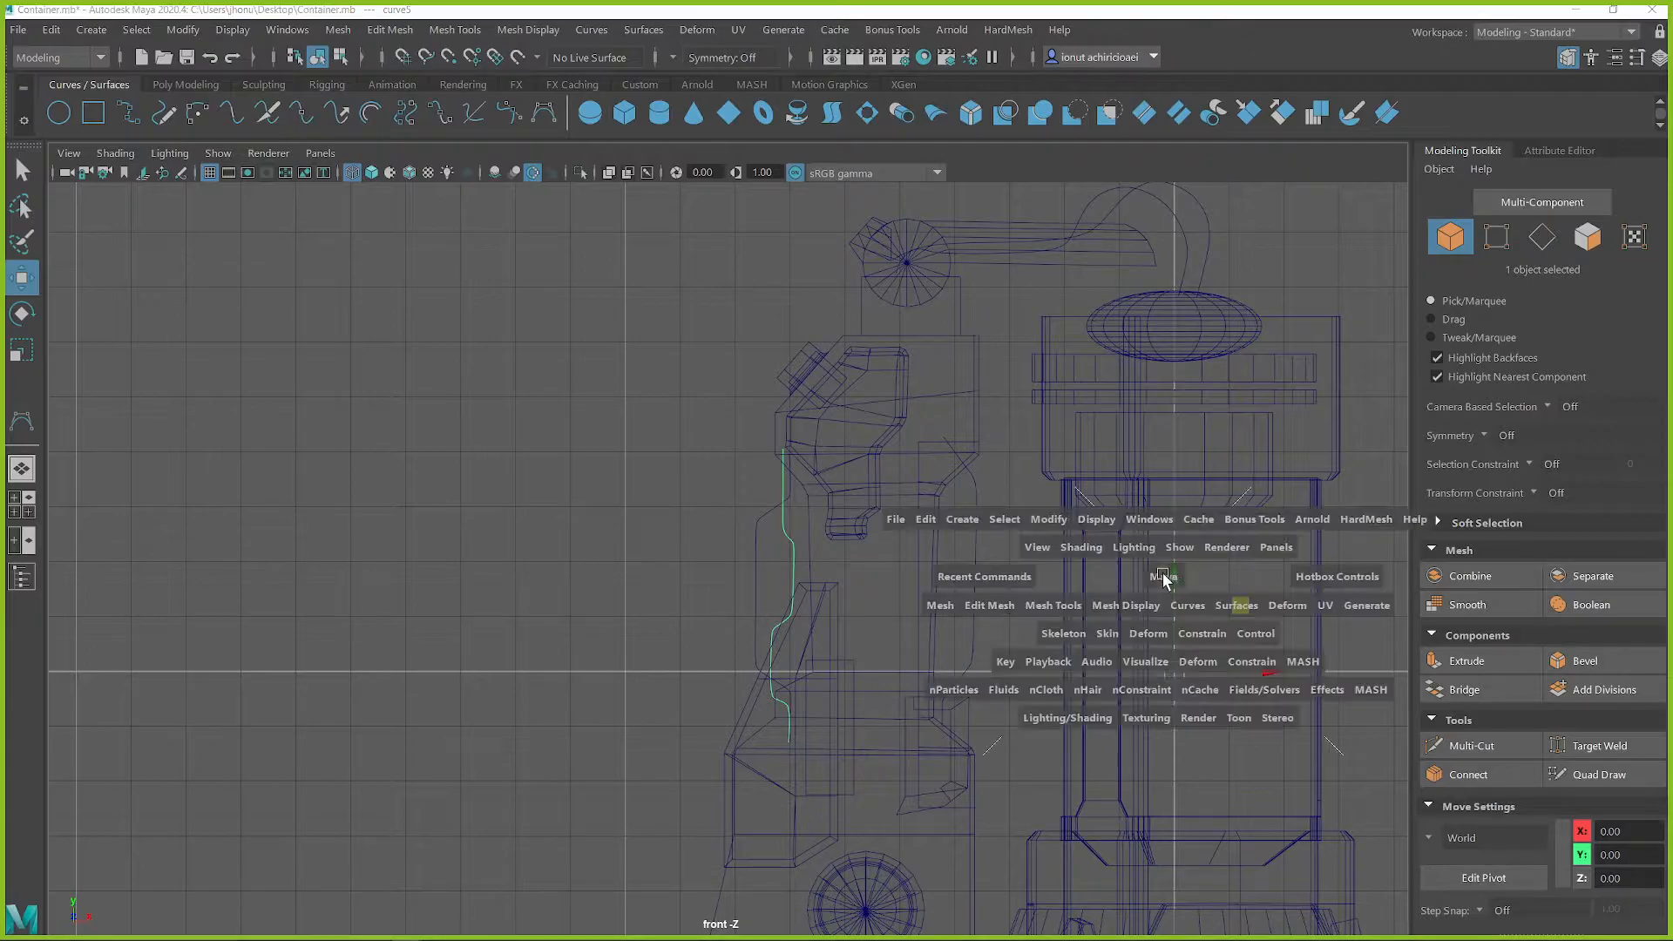
pyautogui.press('space')
pyautogui.press('space')
pyautogui.keyDown('alt'); pyautogui.moveTo(656, 529); pyautogui.dragTo(769, 553); pyautogui.keyUp('alt')
pyautogui.click(784, 589)
pyautogui.press('space')
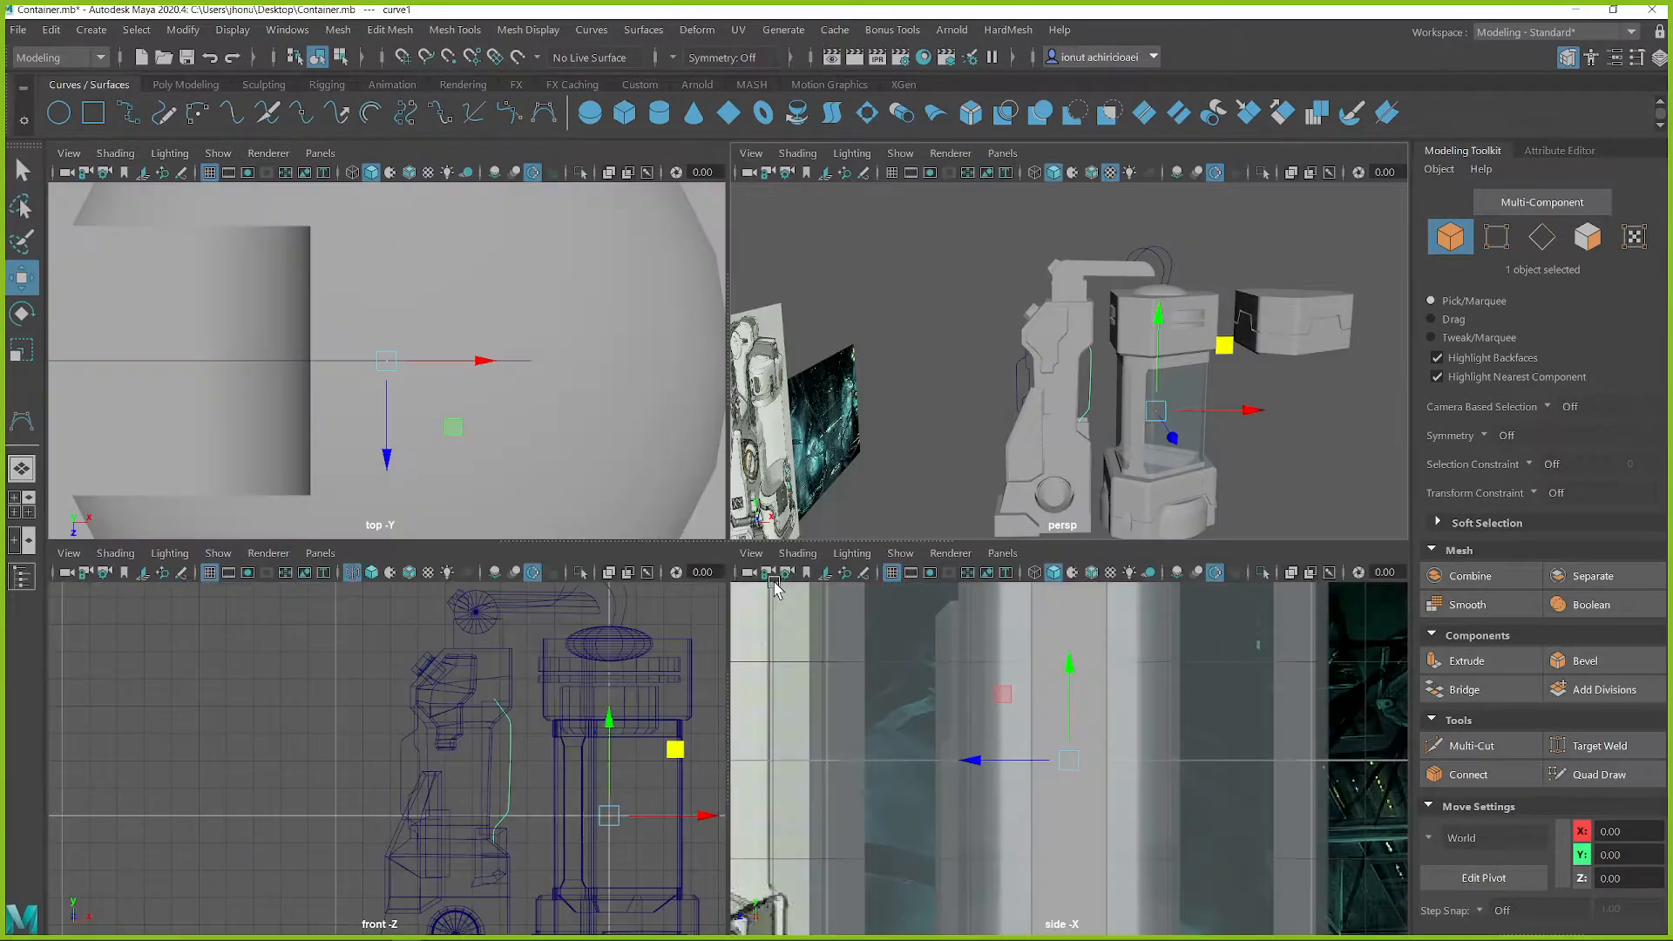
pyautogui.press('space')
pyautogui.scroll(2, 1063, 520)
pyautogui.keyDown('alt'); pyautogui.moveTo(1089, 503); pyautogui.dragTo(924, 458, button='middle'); pyautogui.keyUp('alt')
pyautogui.scroll(2, 912, 450)
# Draw a second CV curve on the column's container-facing side, just inside the first, bending inward partway down toward the small block
pyautogui.click(543, 114)
pyautogui.scroll(2, 900, 337)
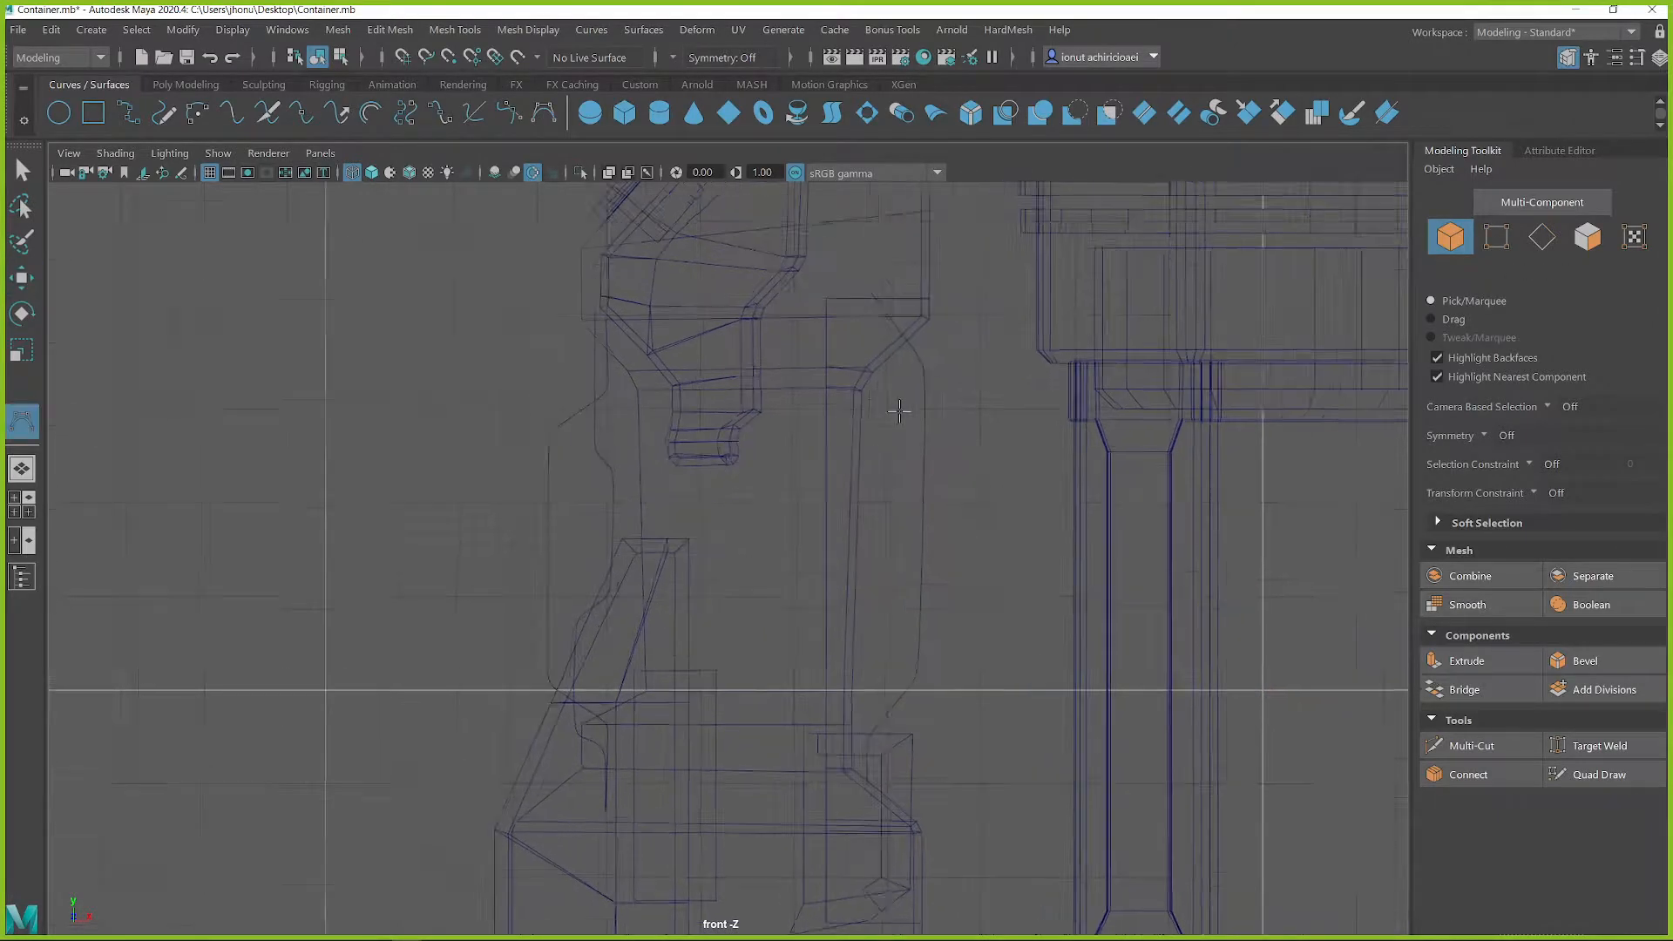
pyautogui.click(889, 268)
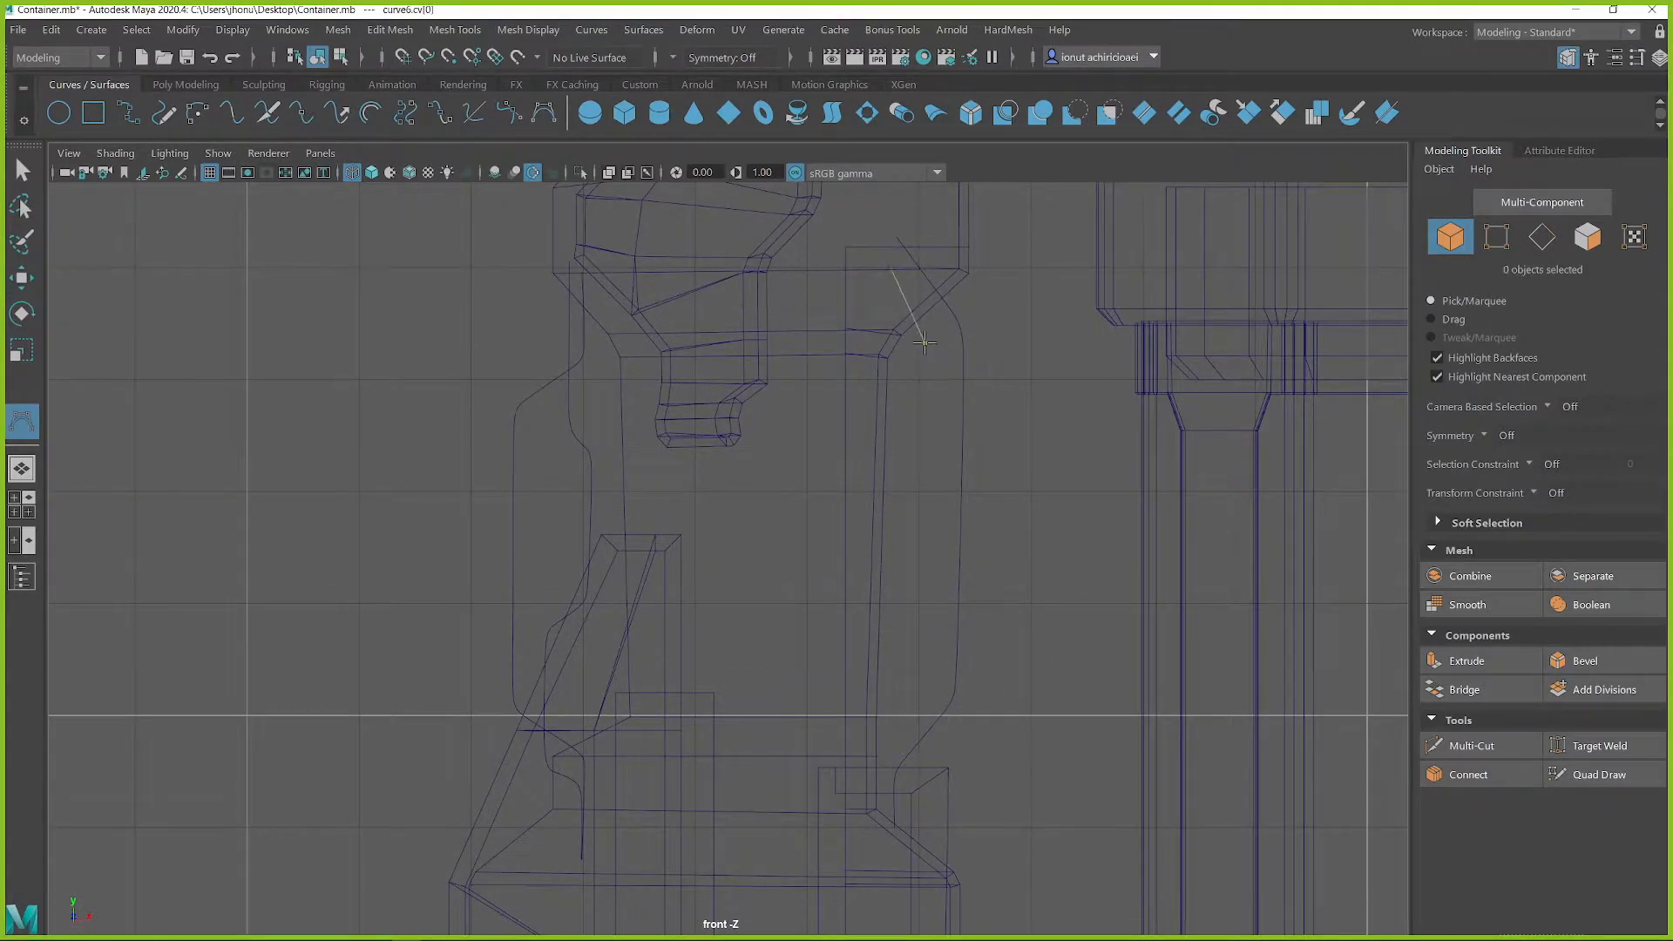
pyautogui.click(944, 342)
pyautogui.moveTo(951, 364)
pyautogui.mouseDown()
pyautogui.moveTo(950, 462)
pyautogui.moveTo(951, 397)
pyautogui.mouseUp()
pyautogui.moveTo(950, 488); pyautogui.dragTo(908, 735)
pyautogui.click(907, 739)
pyautogui.moveTo(870, 799); pyautogui.dragTo(881, 838)
pyautogui.press('w')
# Check all the cable curves in perspective from several angles against the concept art and save the scene
pyautogui.press('space')
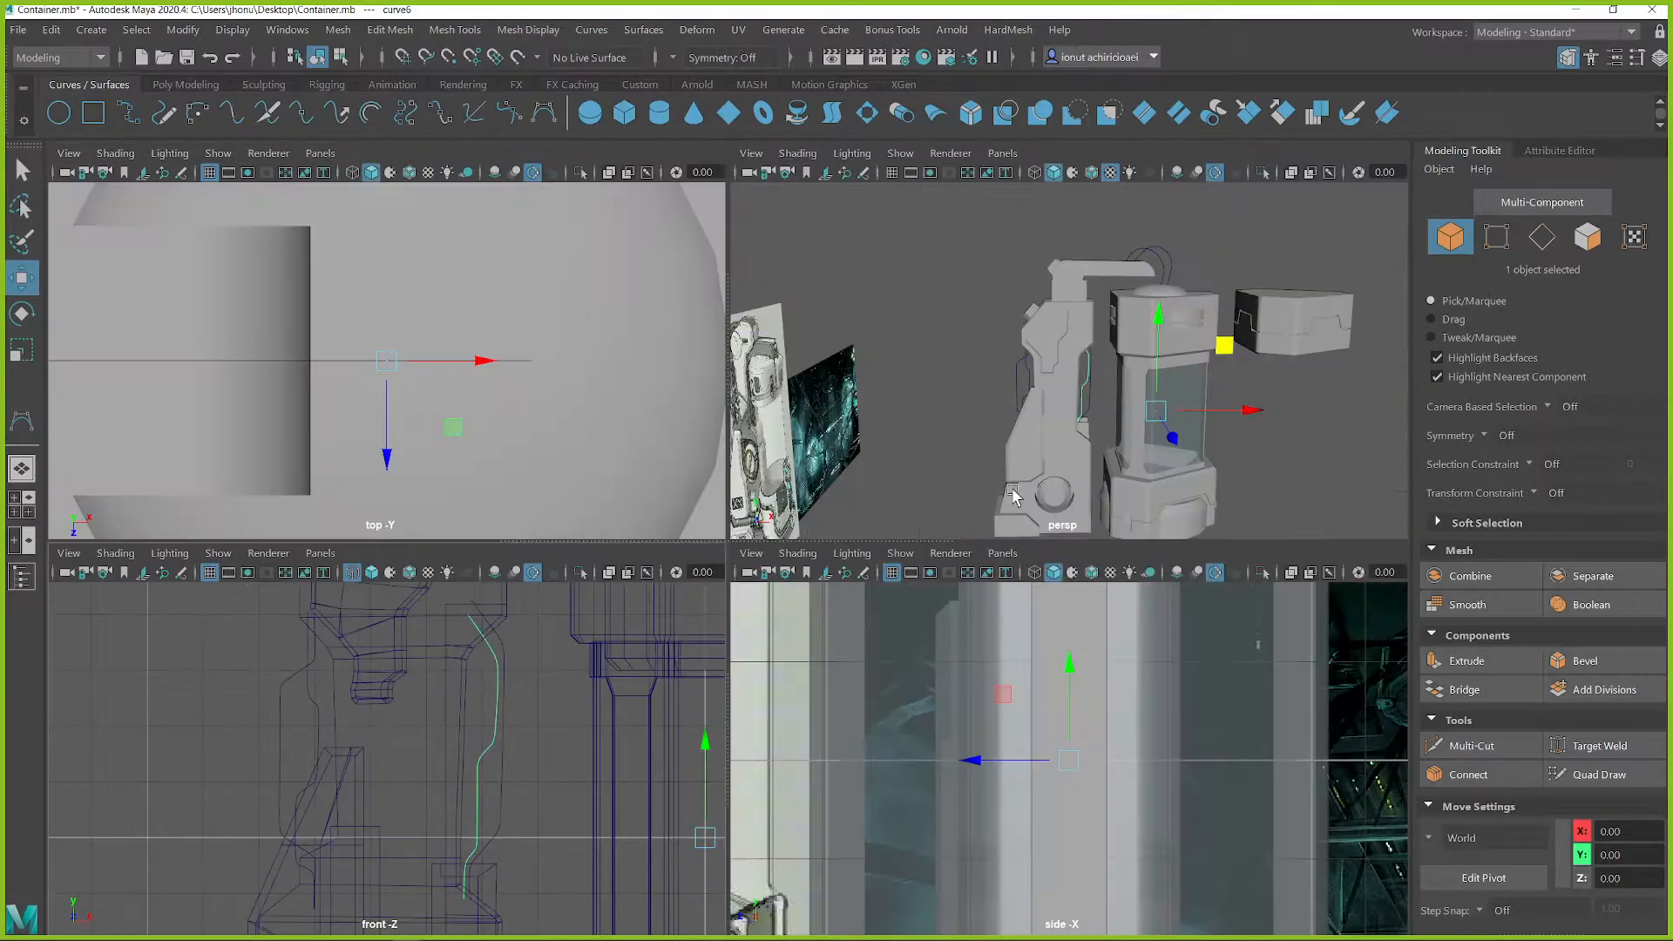
pyautogui.press('space')
pyautogui.scroll(5, 760, 572)
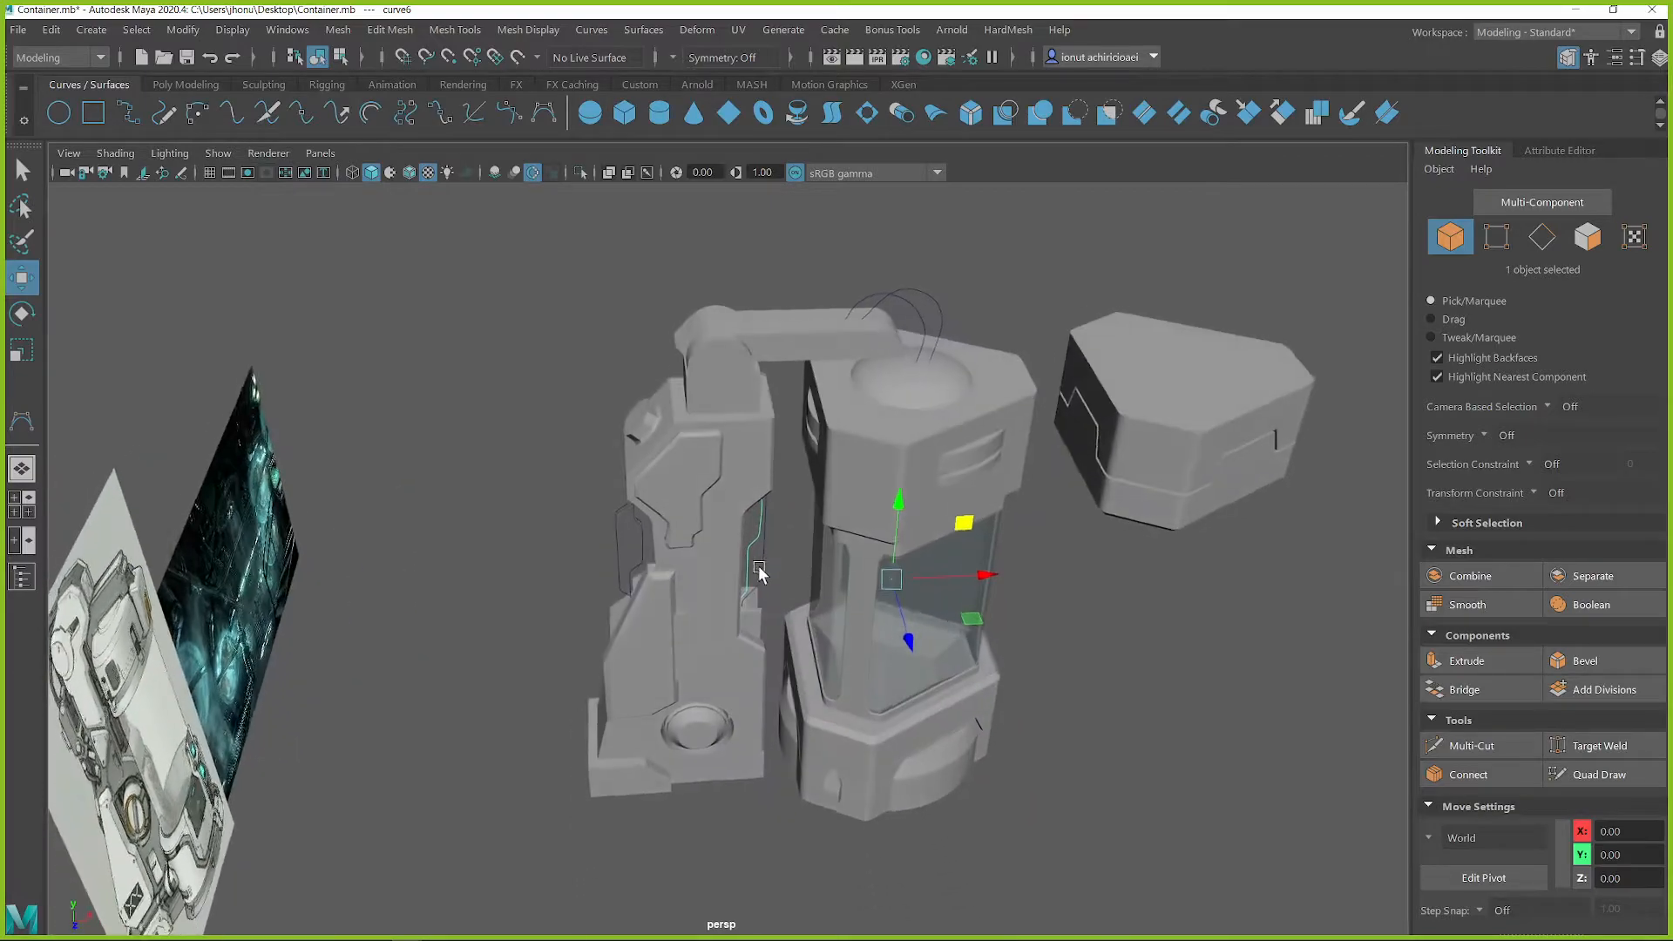
pyautogui.press('q')
pyautogui.keyDown('alt'); pyautogui.moveTo(757, 578); pyautogui.dragTo(716, 558); pyautogui.keyUp('alt')
pyautogui.keyDown('alt'); pyautogui.moveTo(687, 629); pyautogui.dragTo(704, 430, button='middle'); pyautogui.keyUp('alt')
pyautogui.keyDown('alt'); pyautogui.moveTo(812, 611); pyautogui.dragTo(672, 522); pyautogui.keyUp('alt')
pyautogui.keyDown('alt'); pyautogui.moveTo(672, 522); pyautogui.dragTo(693, 640, button='middle'); pyautogui.keyUp('alt')
pyautogui.keyDown('alt'); pyautogui.moveTo(784, 458); pyautogui.dragTo(828, 452); pyautogui.keyUp('alt')
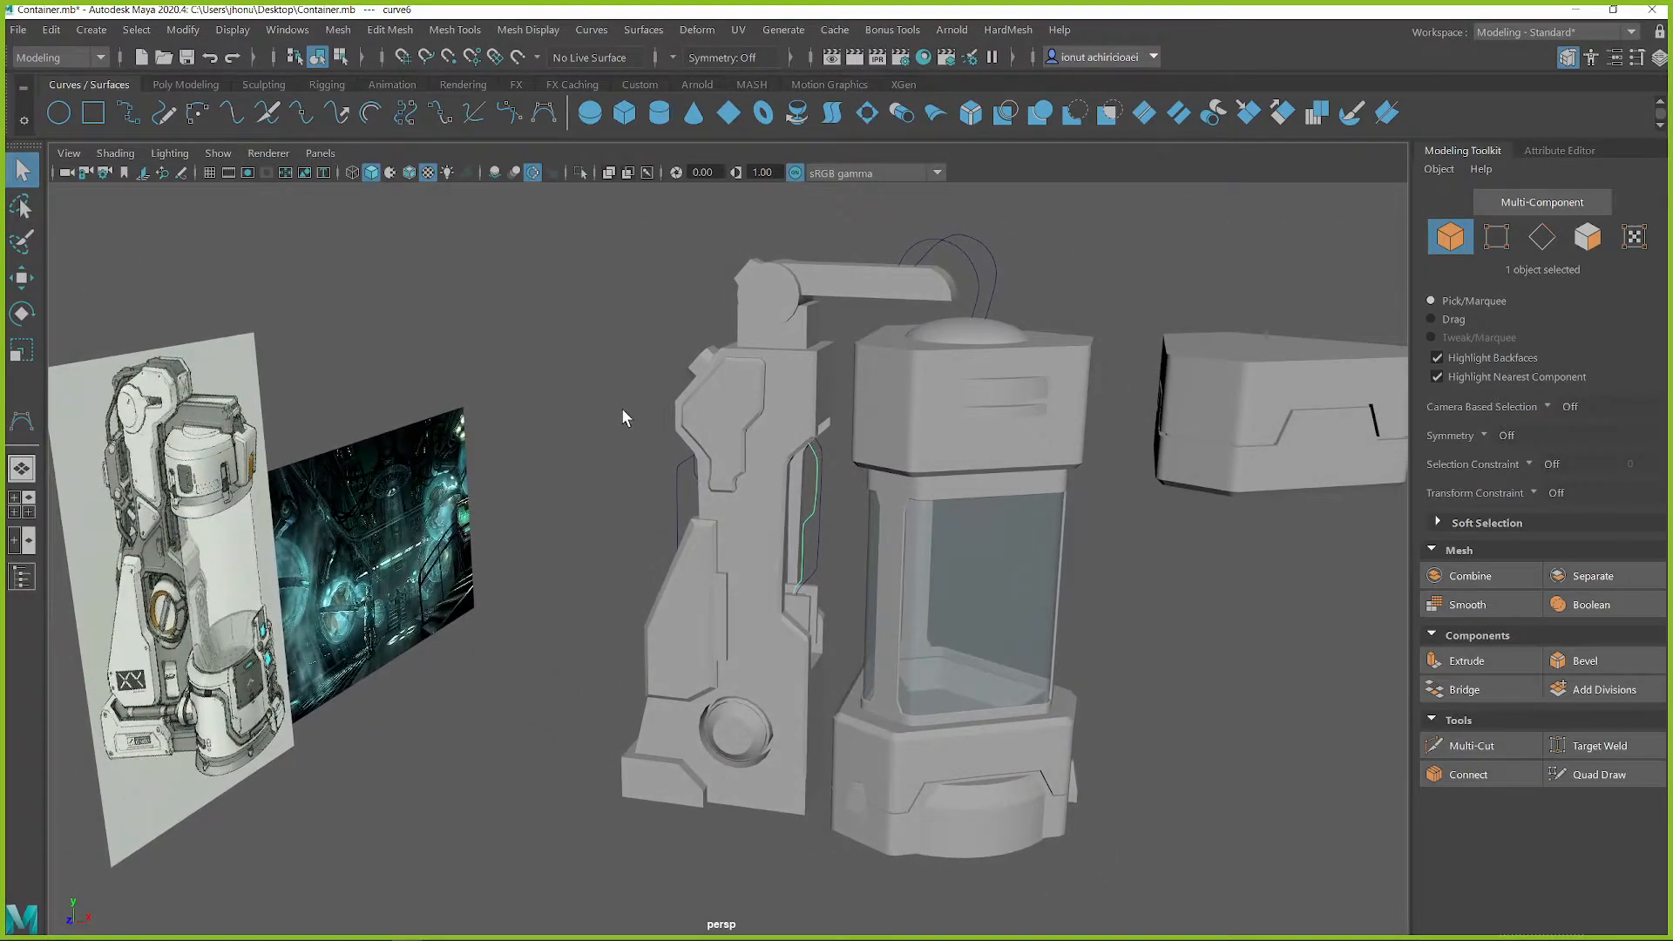
pyautogui.click(17, 31)
pyautogui.click(69, 109)
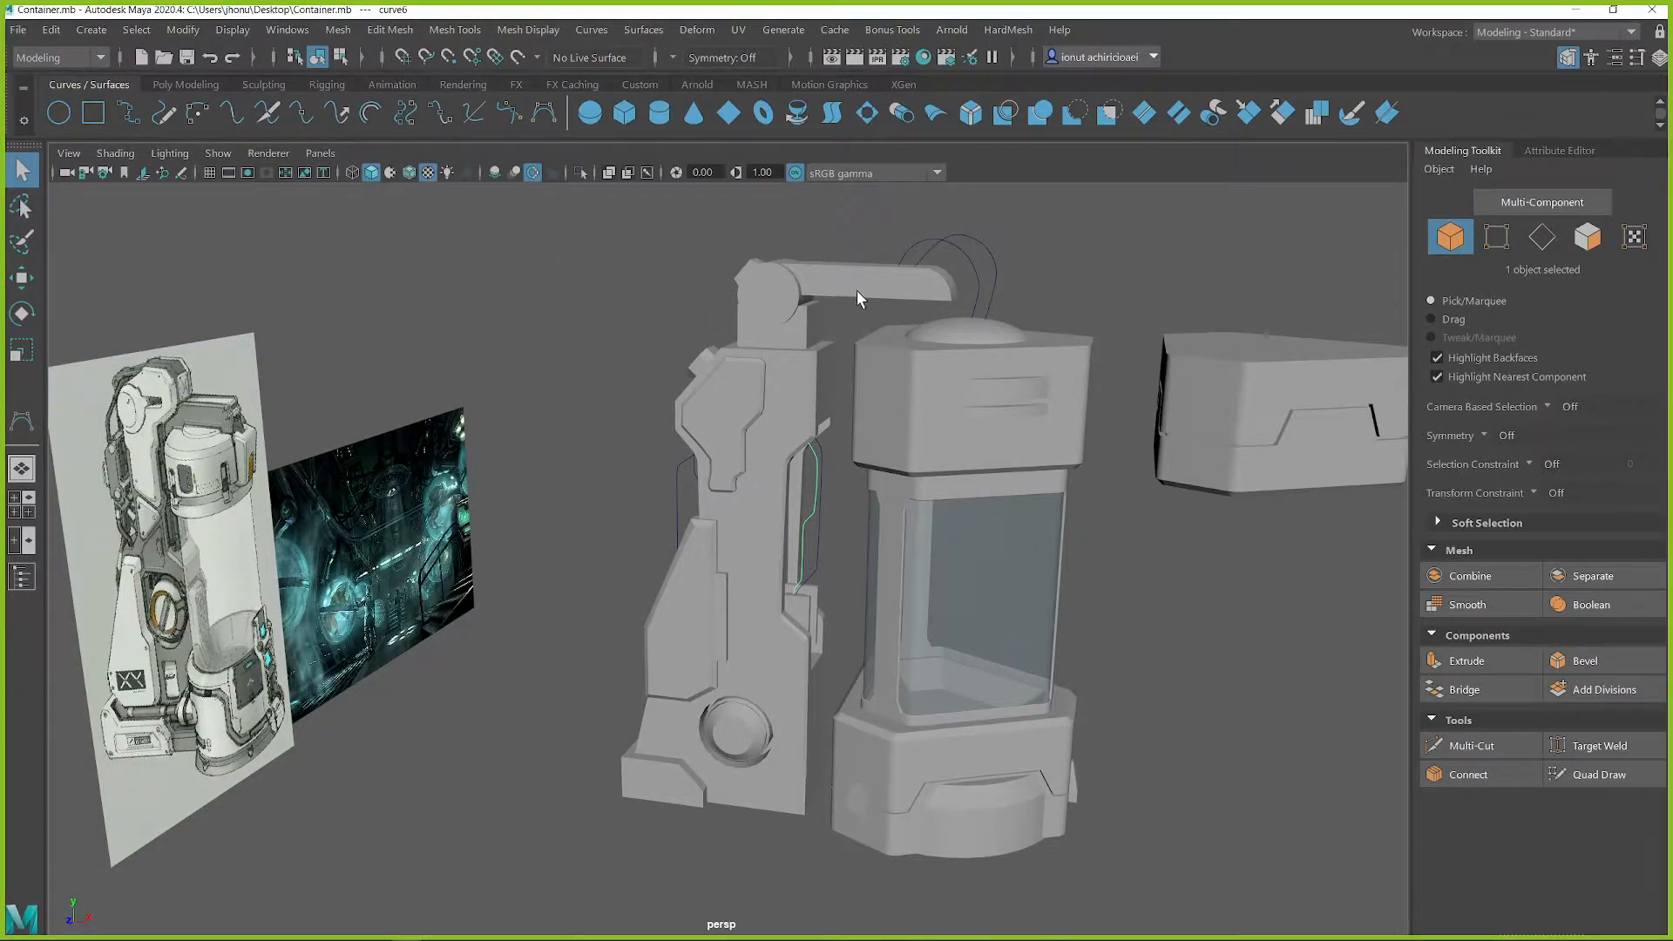
# Create a small polygon cube and place it beside the container's base, on the side opposite the back column
pyautogui.keyDown('alt'); pyautogui.moveTo(938, 494); pyautogui.dragTo(945, 446); pyautogui.keyUp('alt')
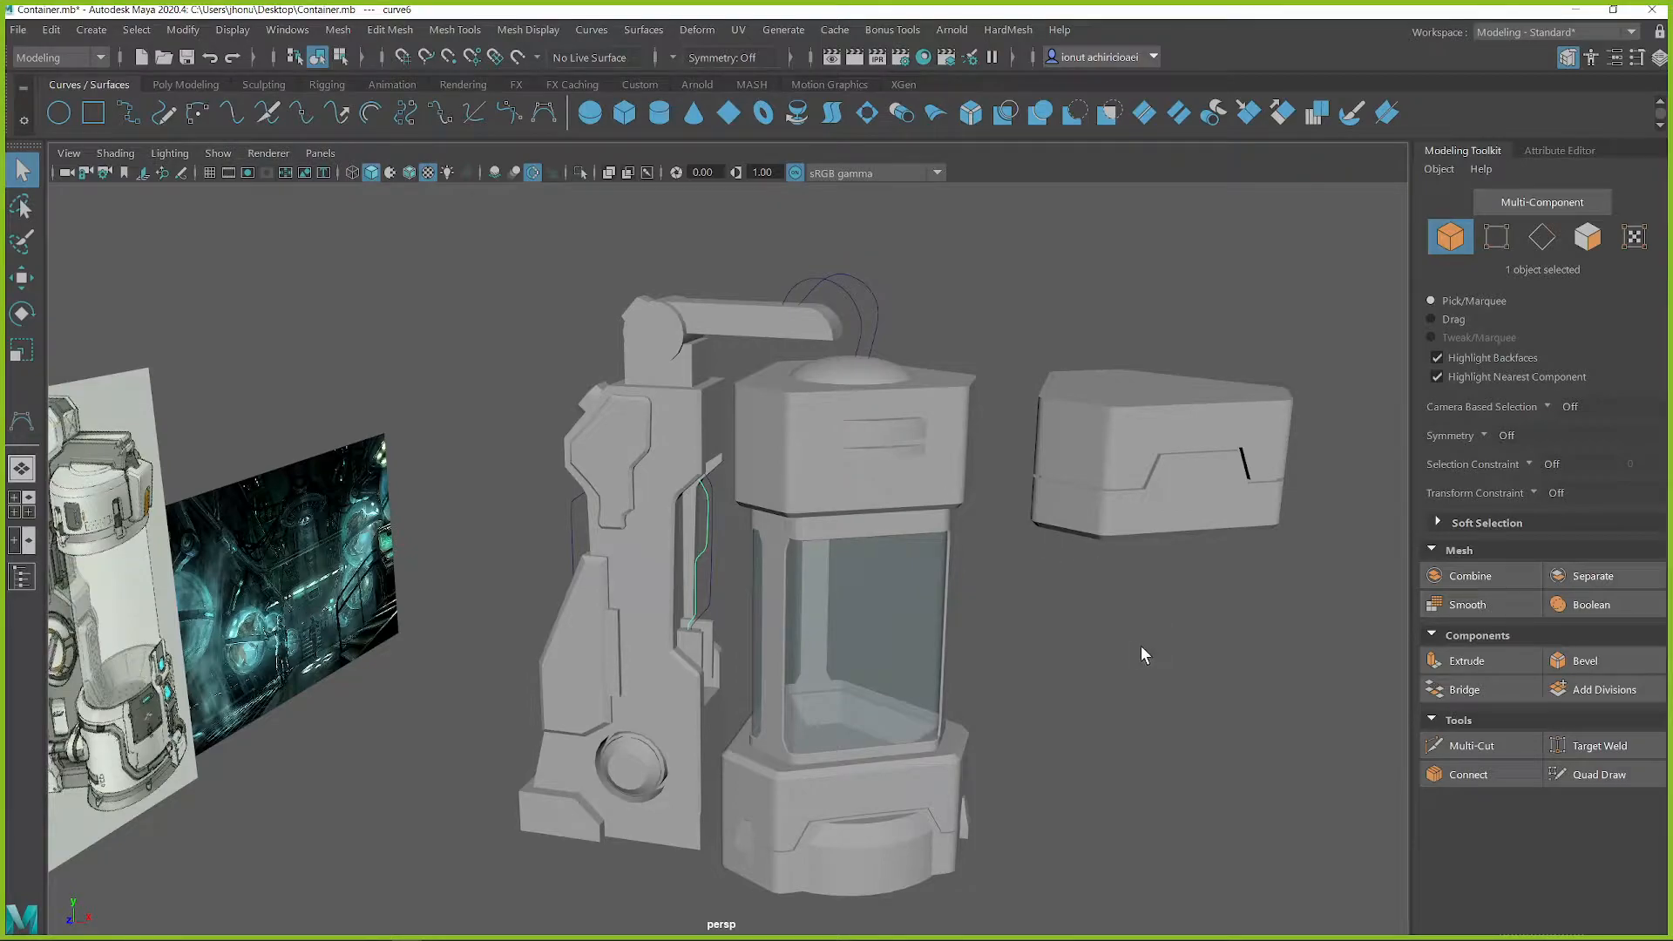
pyautogui.keyDown('alt'); pyautogui.moveTo(1142, 645); pyautogui.dragTo(1147, 534, button='middle'); pyautogui.keyUp('alt')
pyautogui.keyDown('alt'); pyautogui.moveTo(708, 602); pyautogui.dragTo(919, 544, button='middle'); pyautogui.keyUp('alt')
pyautogui.keyDown('alt'); pyautogui.moveTo(872, 514); pyautogui.dragTo(823, 512); pyautogui.keyUp('alt')
pyautogui.keyDown('alt'); pyautogui.moveTo(885, 648); pyautogui.dragTo(795, 634); pyautogui.keyUp('alt')
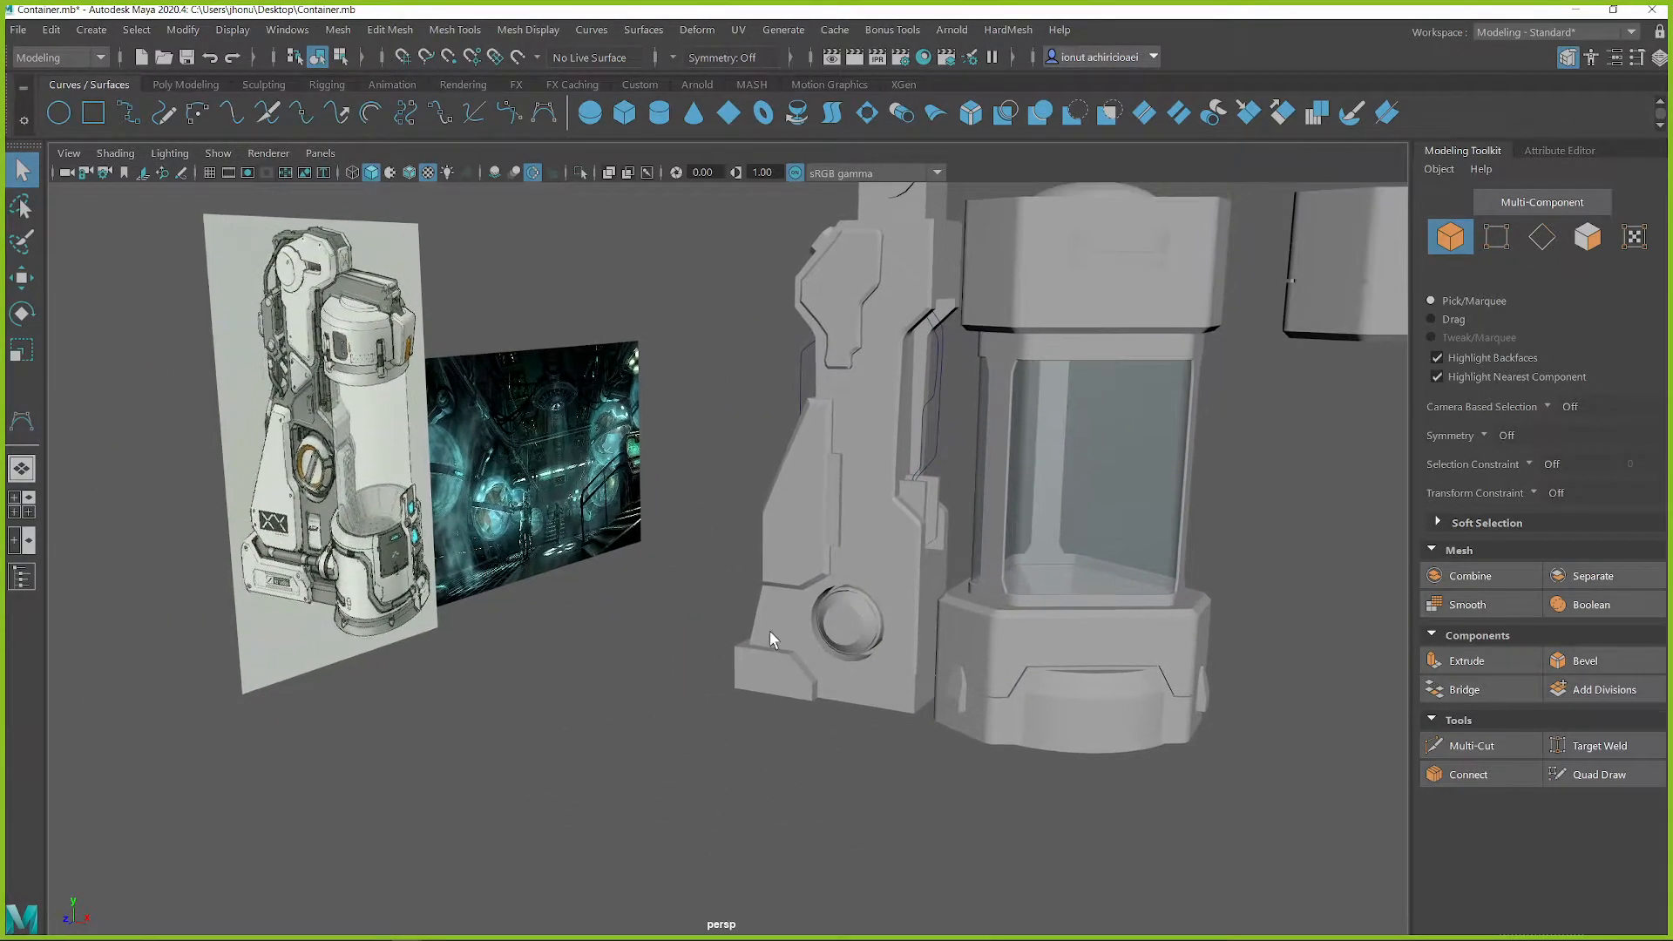
pyautogui.keyDown('shift'); pyautogui.moveTo(1329, 527); pyautogui.dragTo(1319, 595, button='right'); pyautogui.keyUp('shift')
pyautogui.press('w')
pyautogui.moveTo(1149, 409); pyautogui.dragTo(1297, 646)
pyautogui.press('r')
pyautogui.moveTo(1218, 700); pyautogui.dragTo(1288, 715)
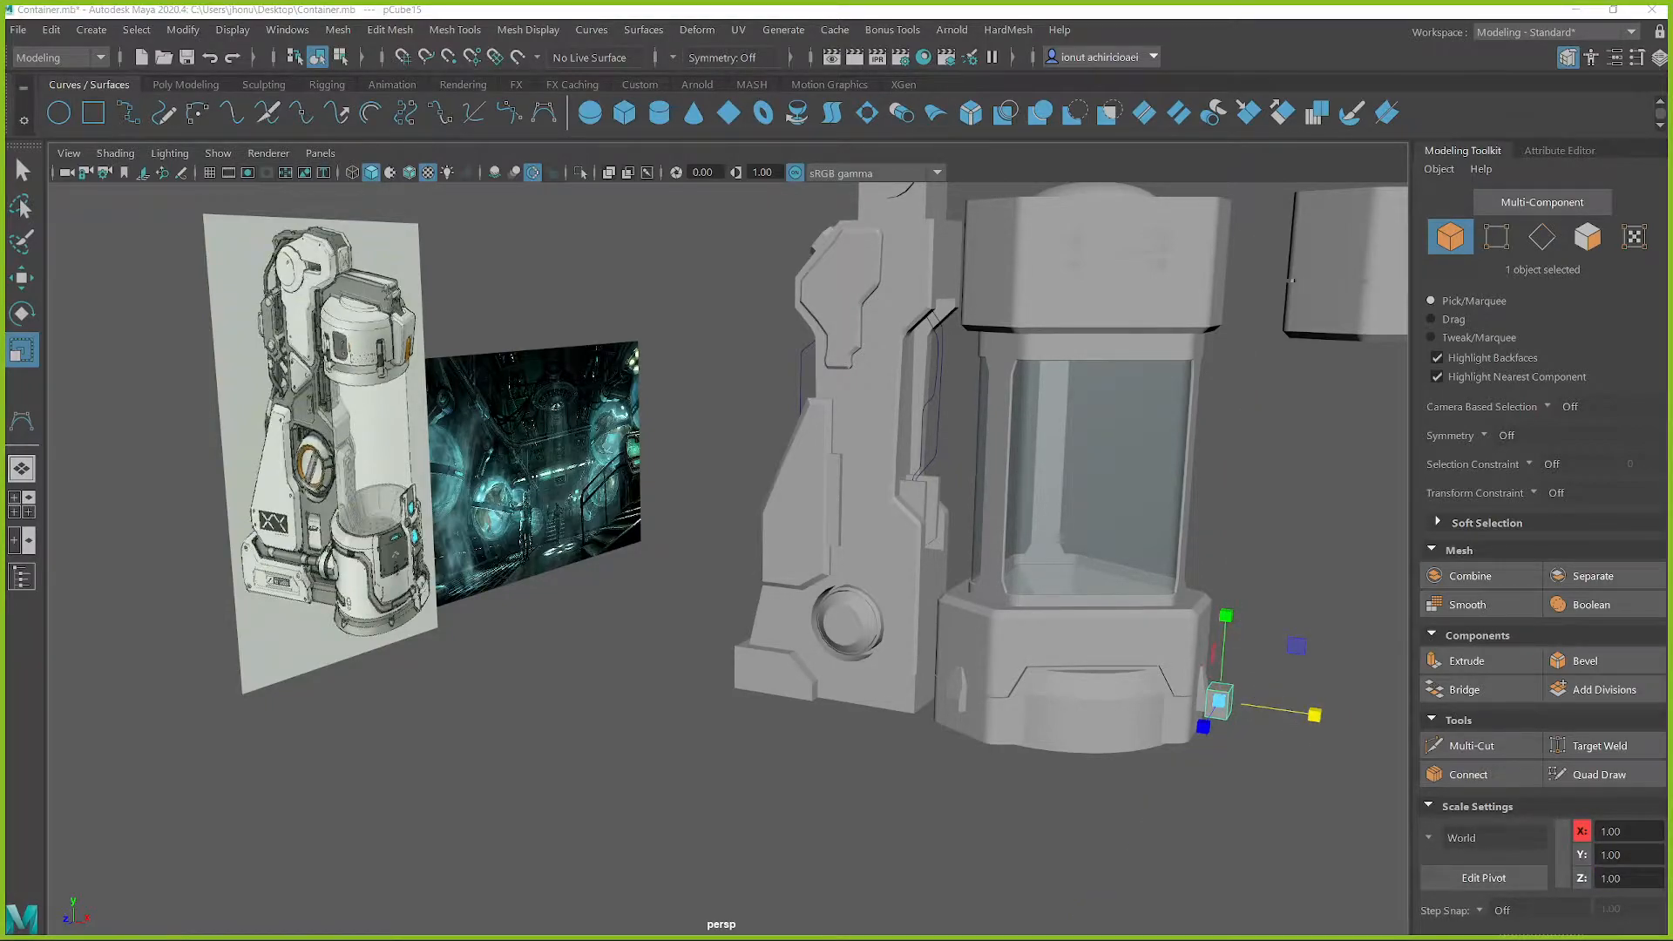
# Switch to the Miro moodboard in the browser, examine the container's concept art, and return to Maya
pyautogui.hotkey('alt', 'Tab')
pyautogui.moveTo(416, 469); pyautogui.dragTo(659, 589, button='middle')
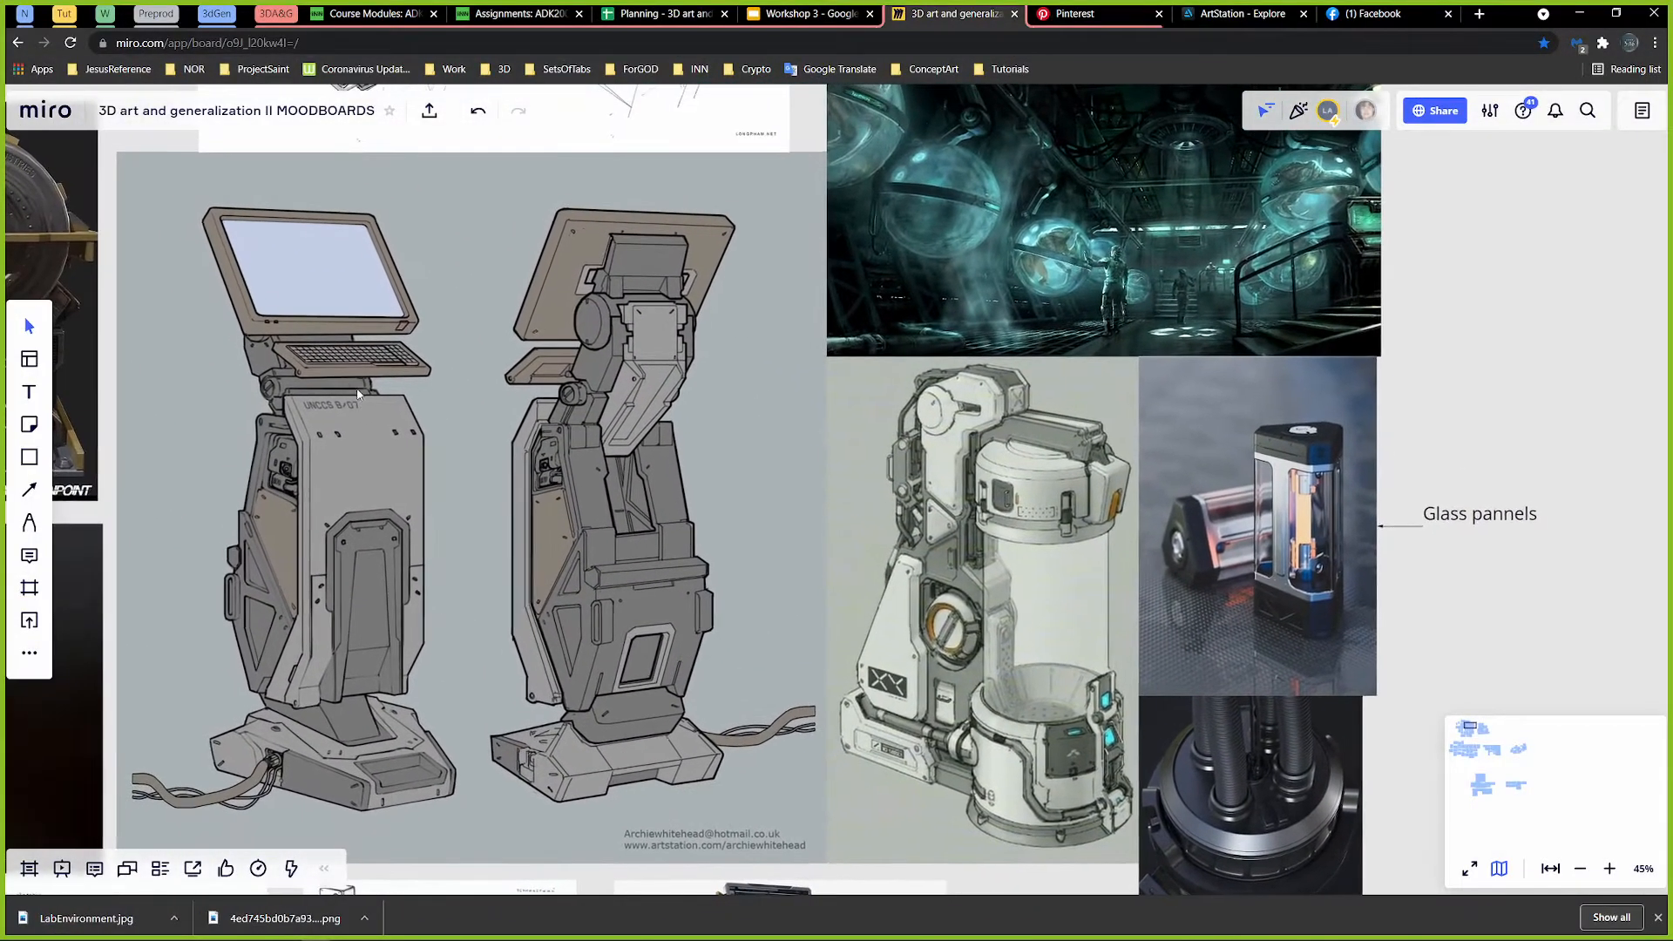
pyautogui.moveTo(315, 545); pyautogui.dragTo(476, 492, button='middle')
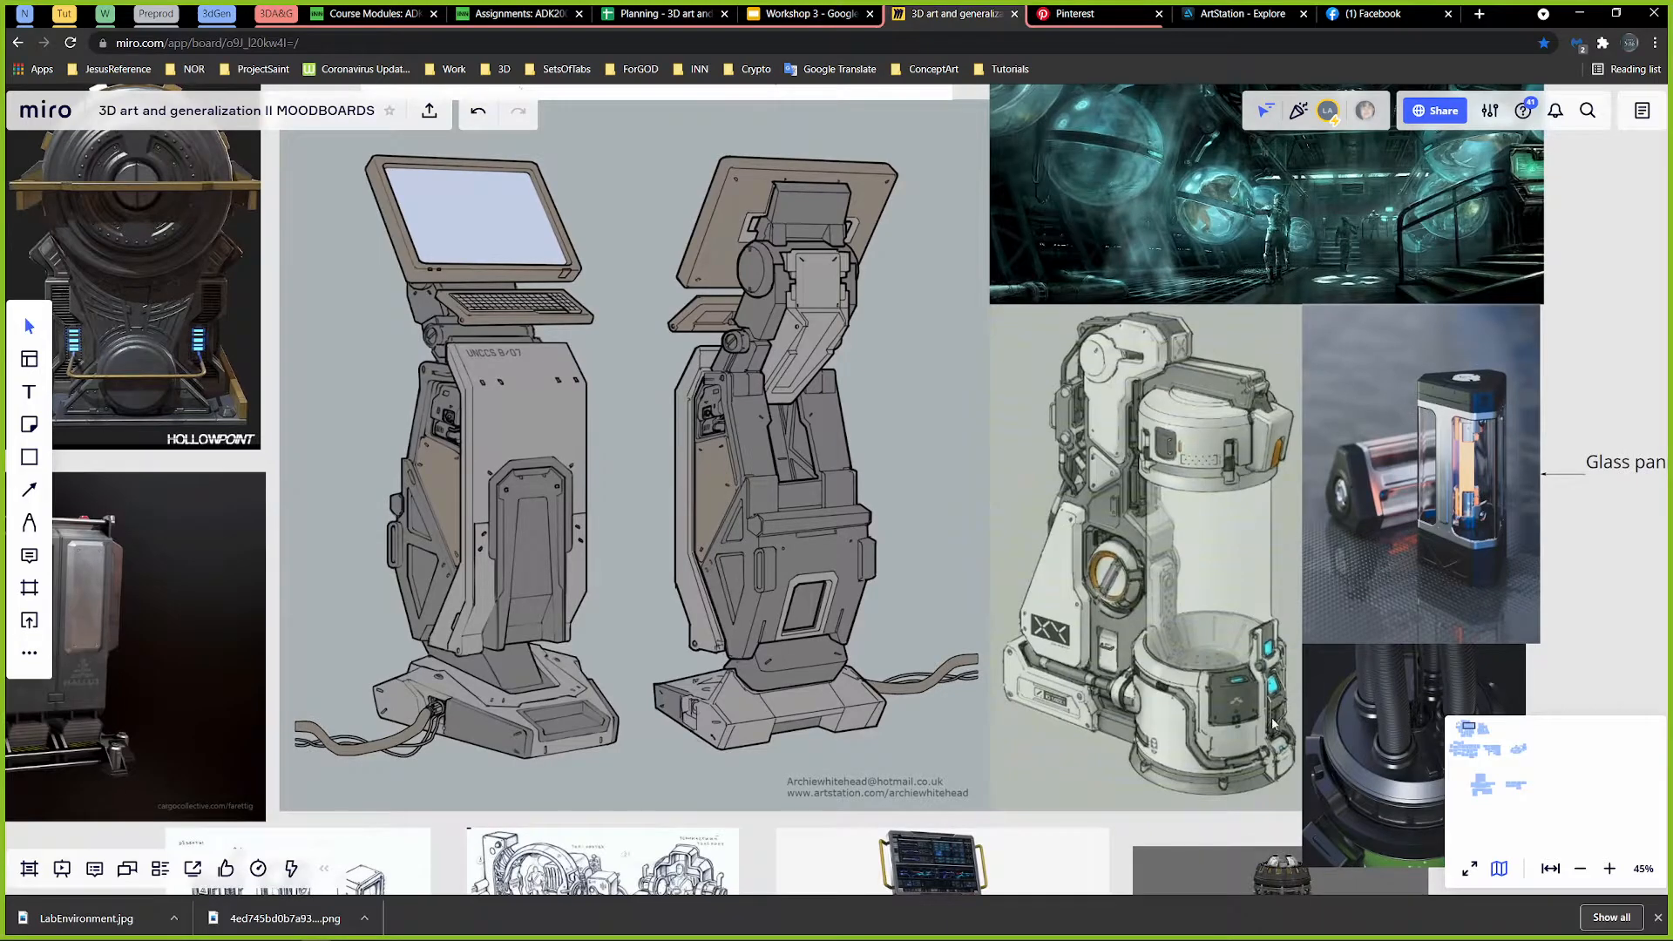
pyautogui.moveTo(562, 555); pyautogui.dragTo(617, 548, button='middle')
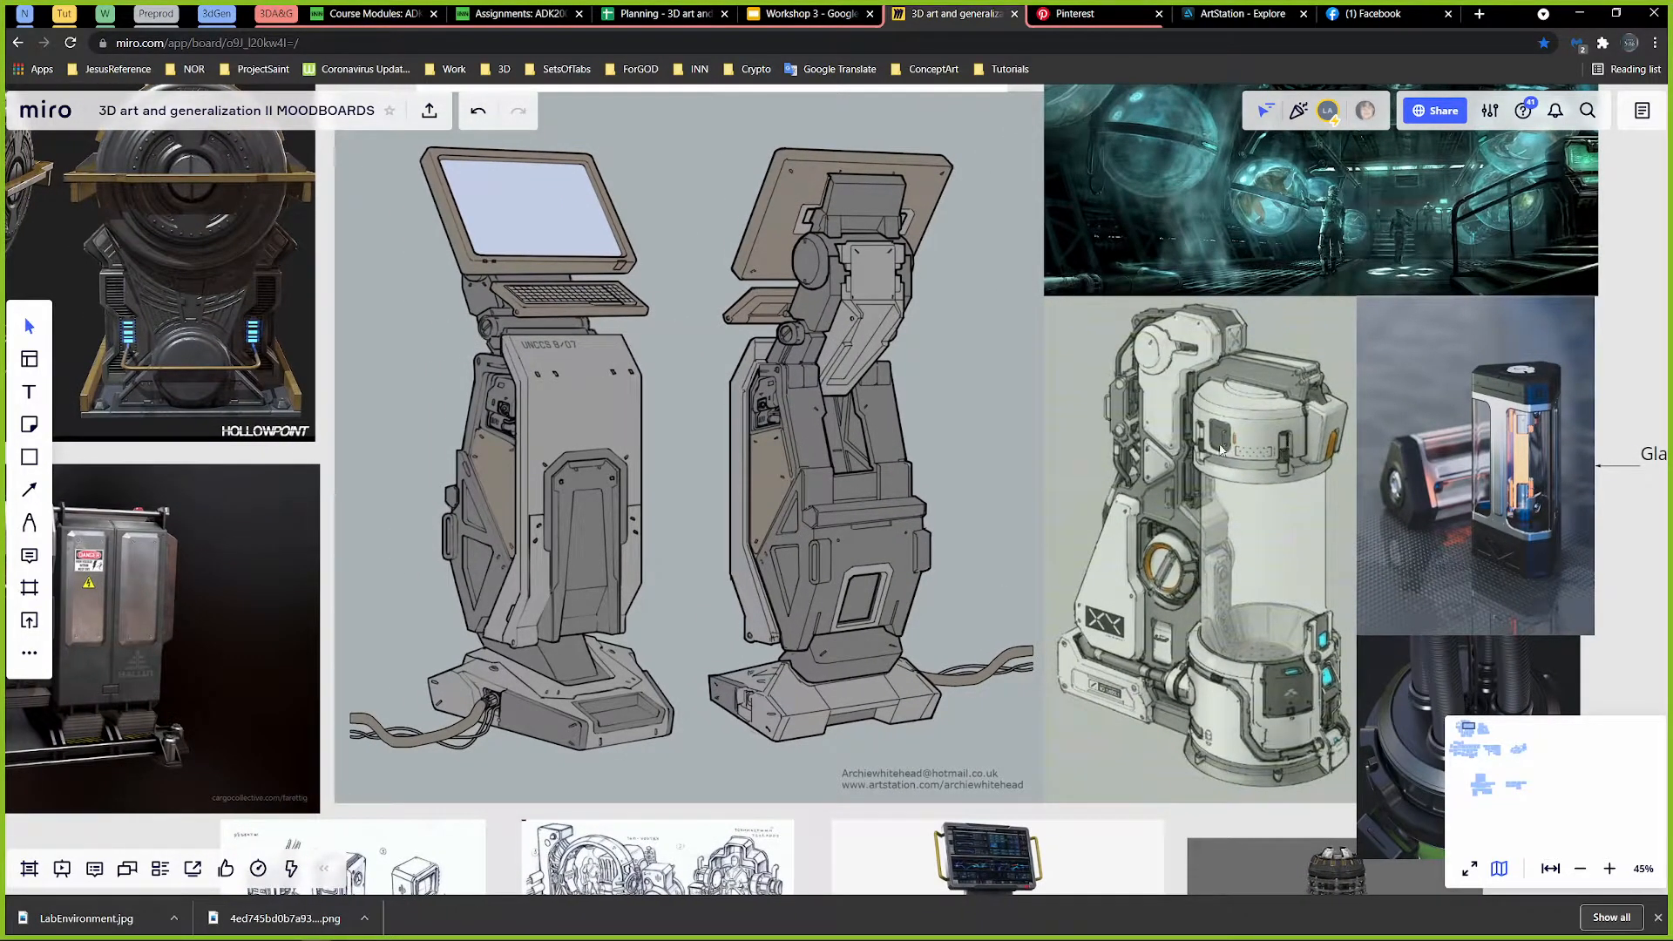
pyautogui.click(1585, 15)
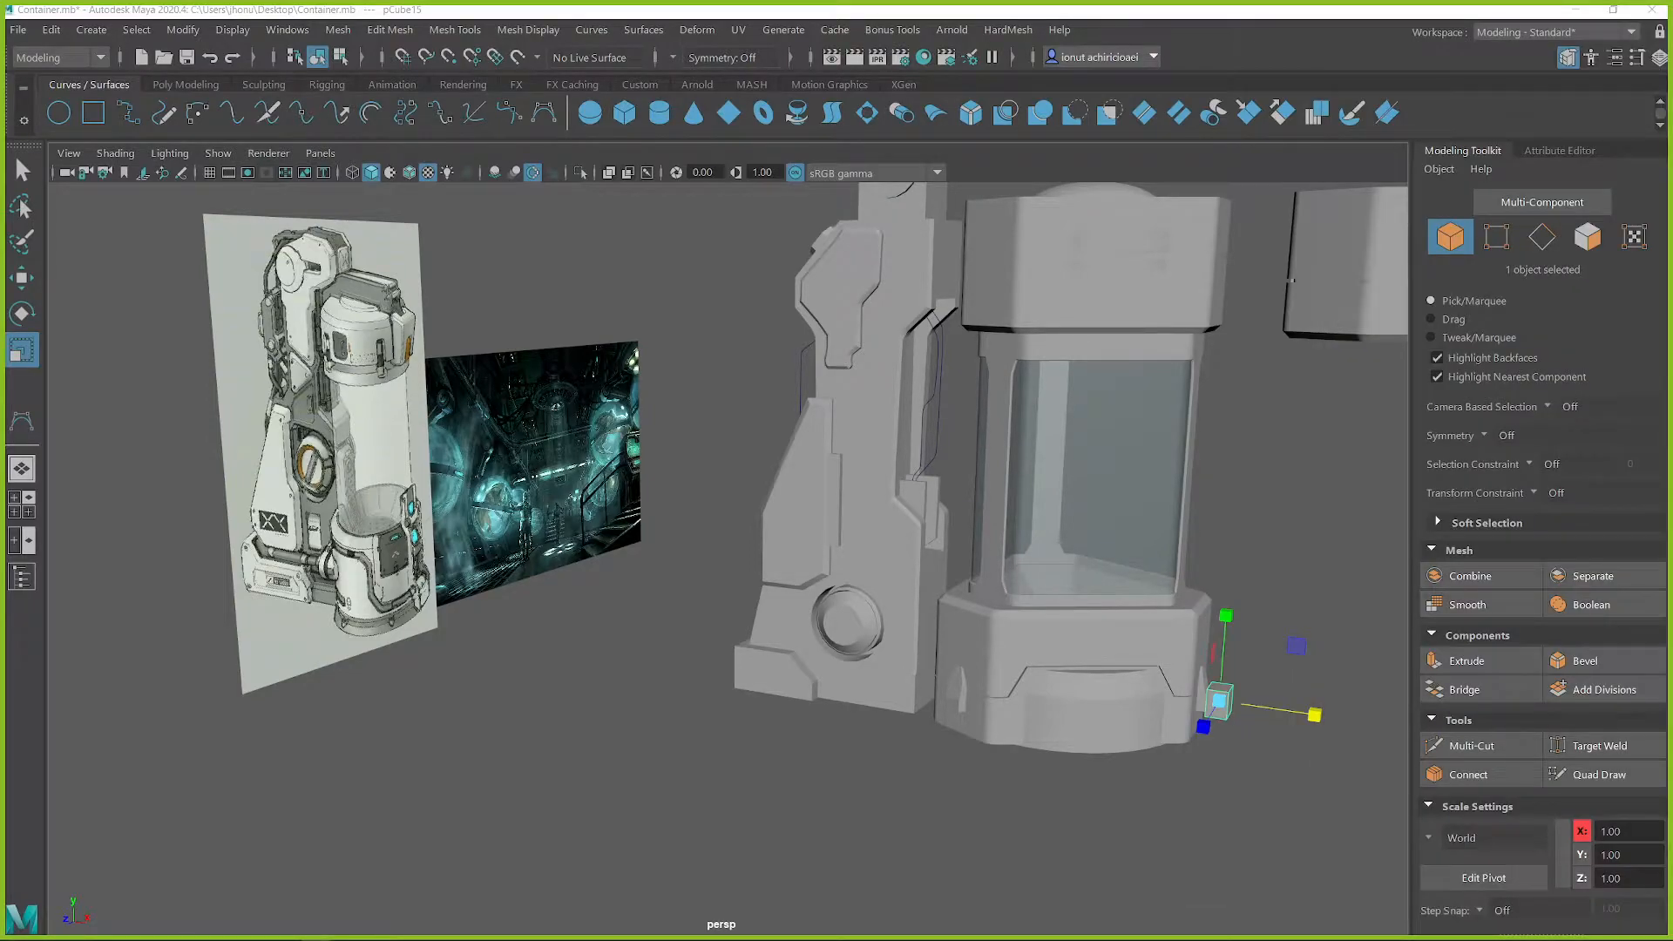
# Scale the new cube into a larger upright block and raise it beside the upper part of the container's base
pyautogui.scroll(5, 1180, 598)
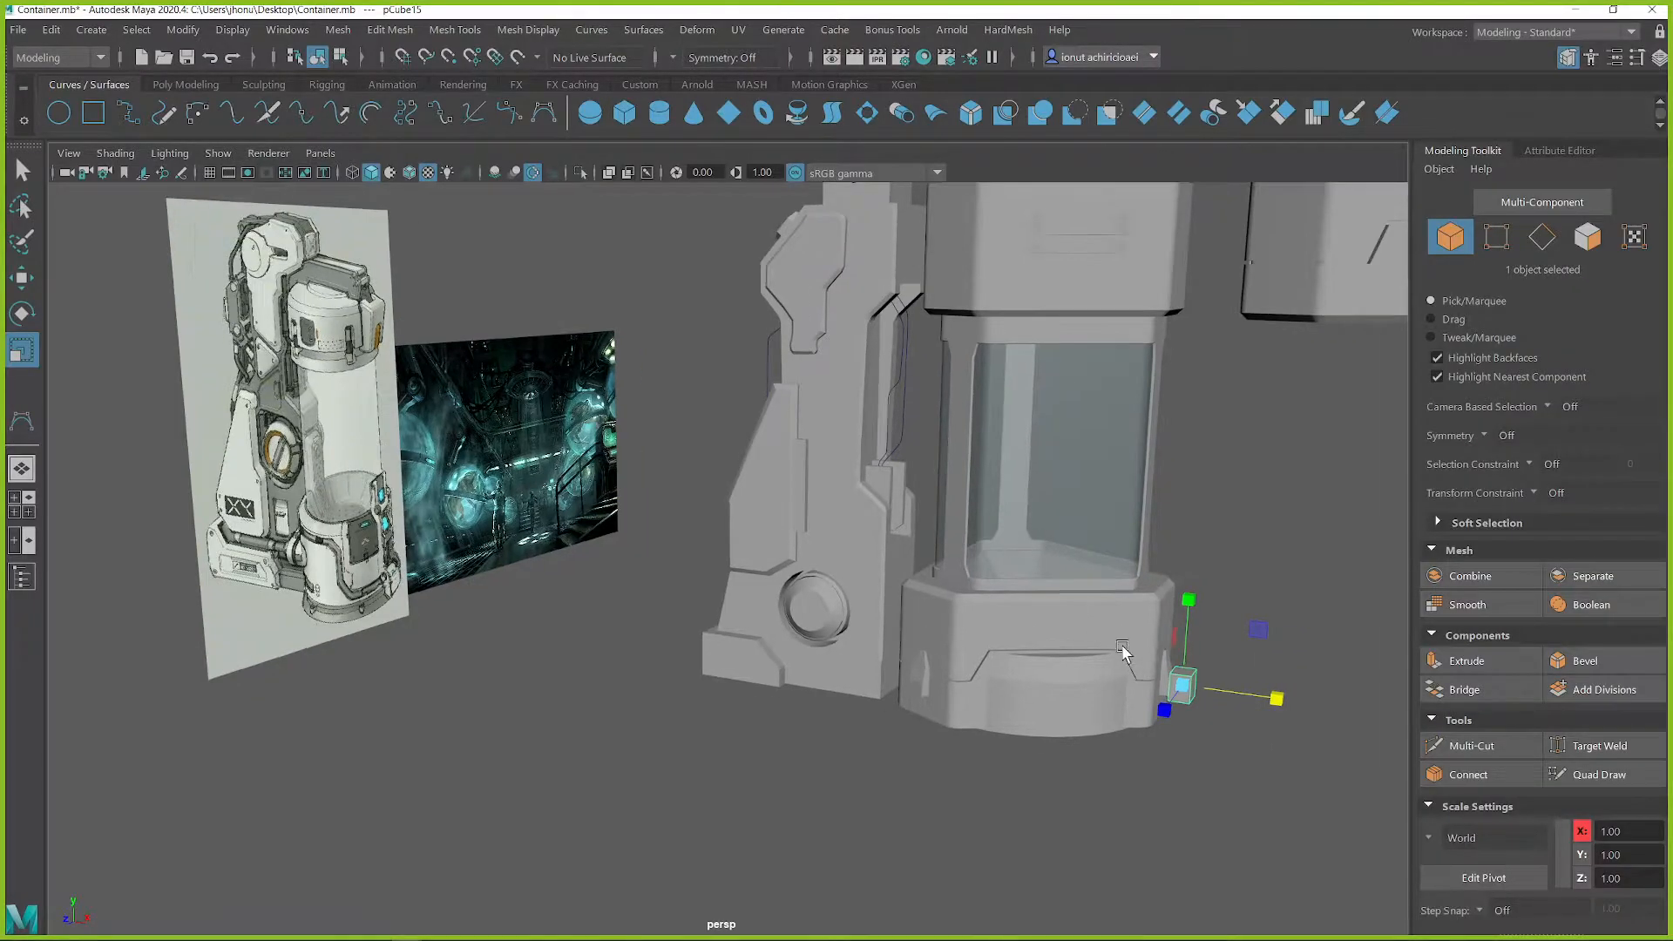
pyautogui.scroll(3, 1169, 788)
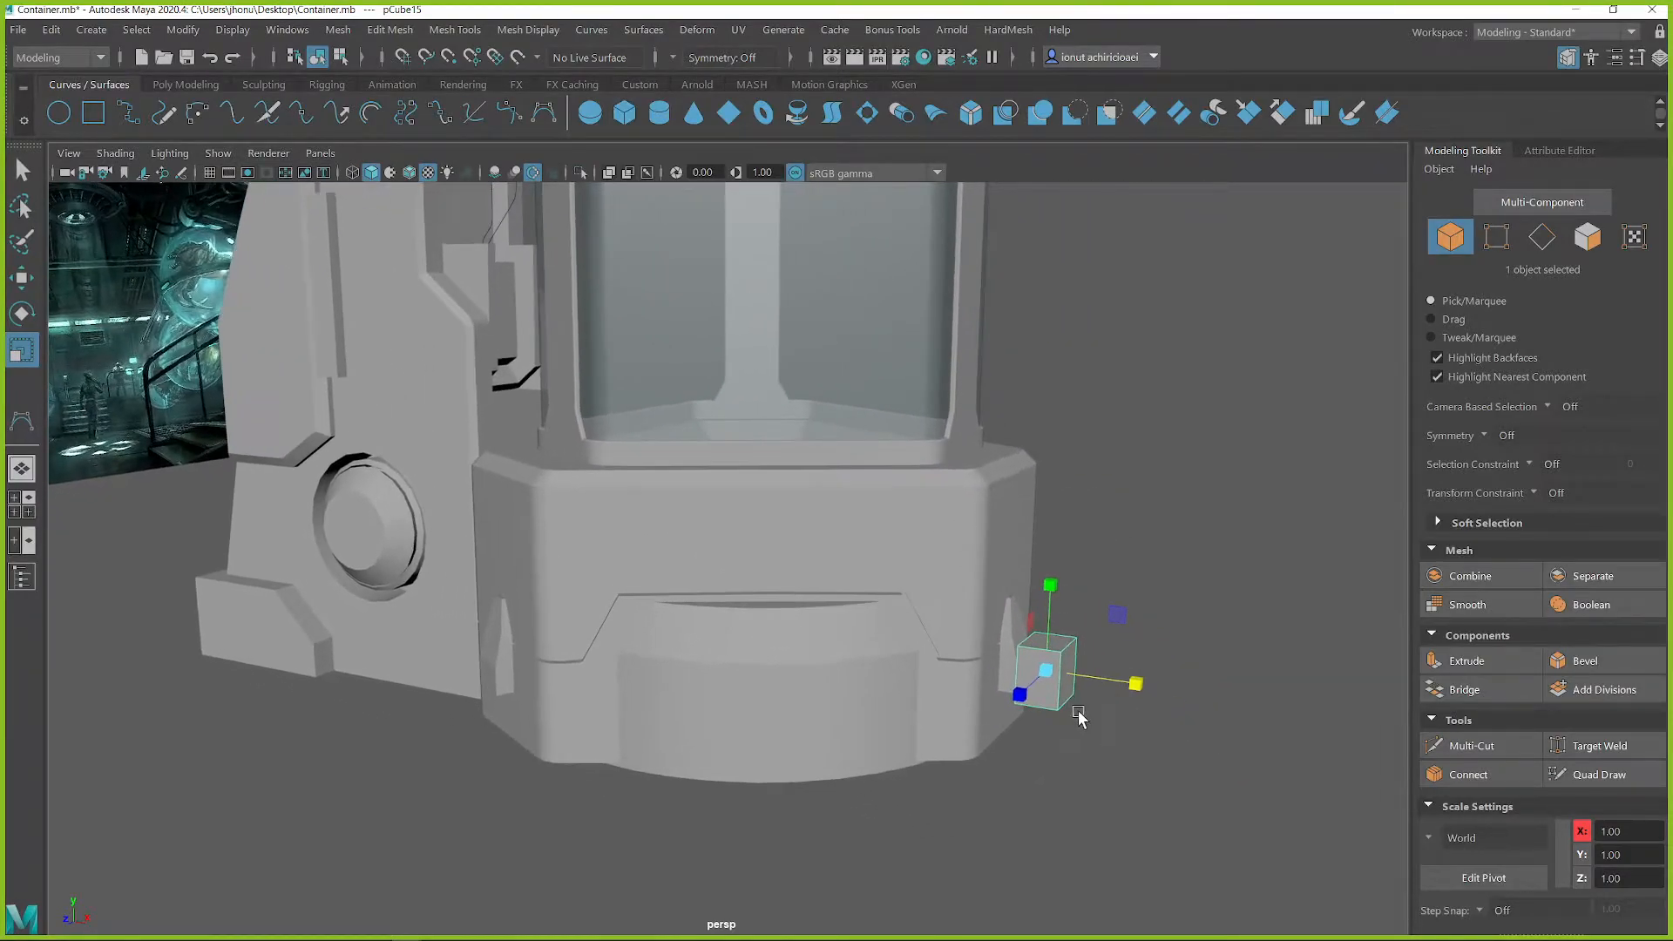
pyautogui.moveTo(1047, 672); pyautogui.dragTo(1089, 687)
pyautogui.press('w')
pyautogui.moveTo(1109, 620); pyautogui.dragTo(1127, 547)
pyautogui.press('r')
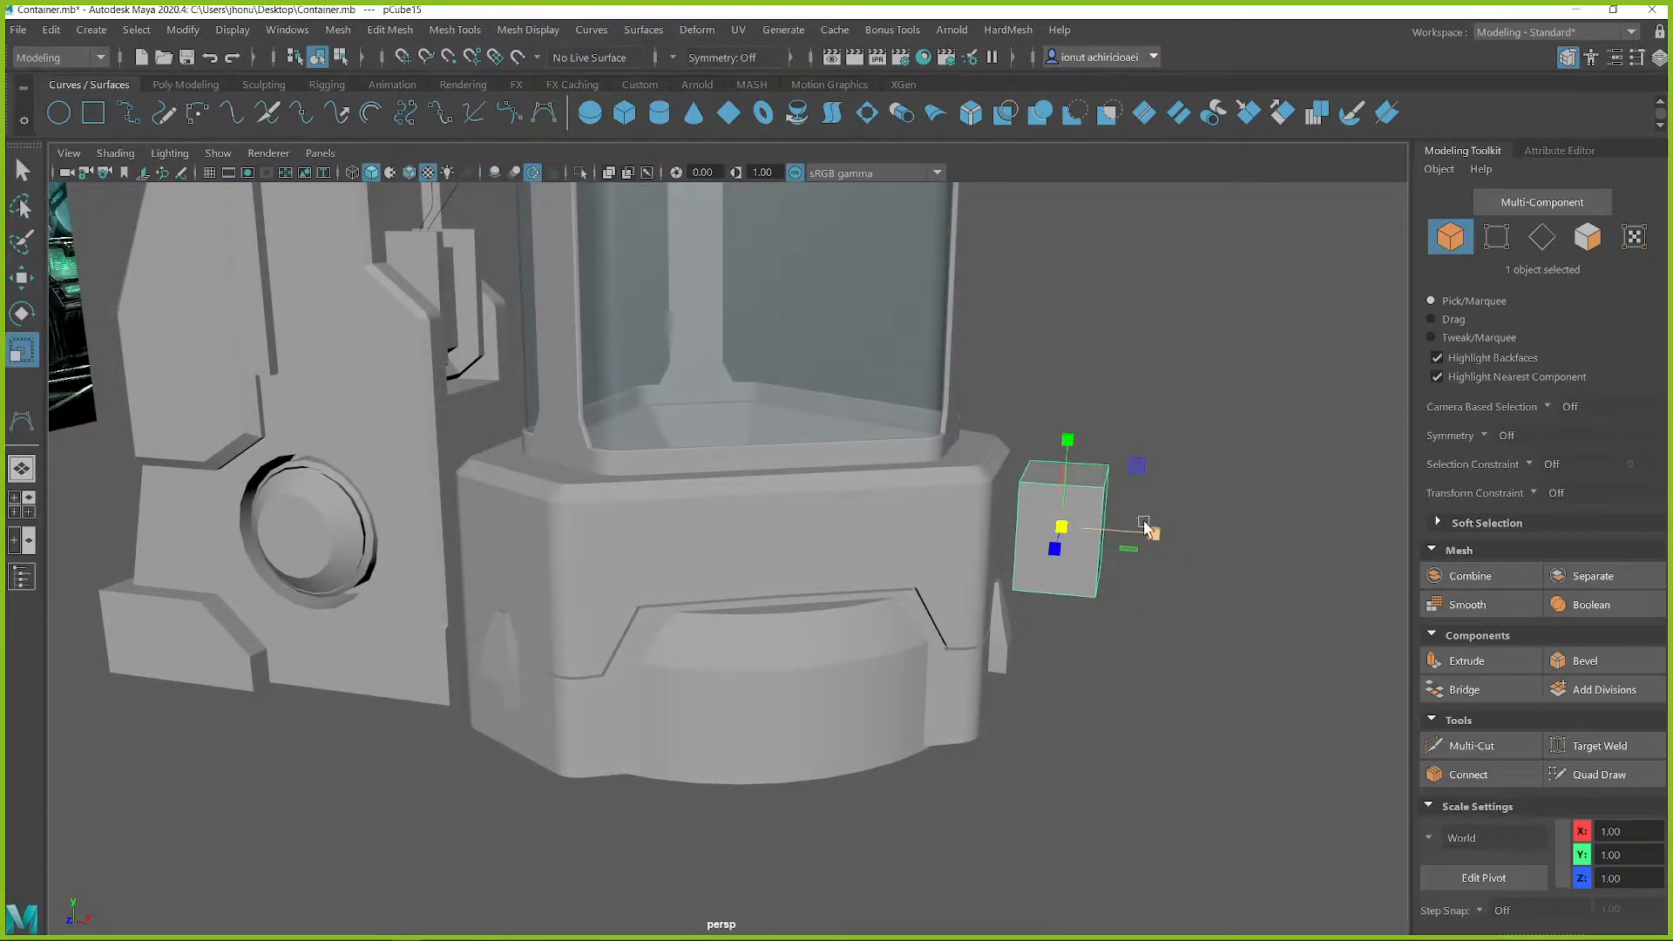
pyautogui.scroll(3, 1147, 525)
pyautogui.keyDown('alt'); pyautogui.moveTo(1194, 465); pyautogui.dragTo(1085, 531, button='middle'); pyautogui.keyUp('alt')
# Bevel the block's upper outer edge with a fraction of about 0.58 and one segment to form a sloped top corner
pyautogui.press('q')
pyautogui.moveTo(1093, 508); pyautogui.dragTo(1103, 364, button='right')
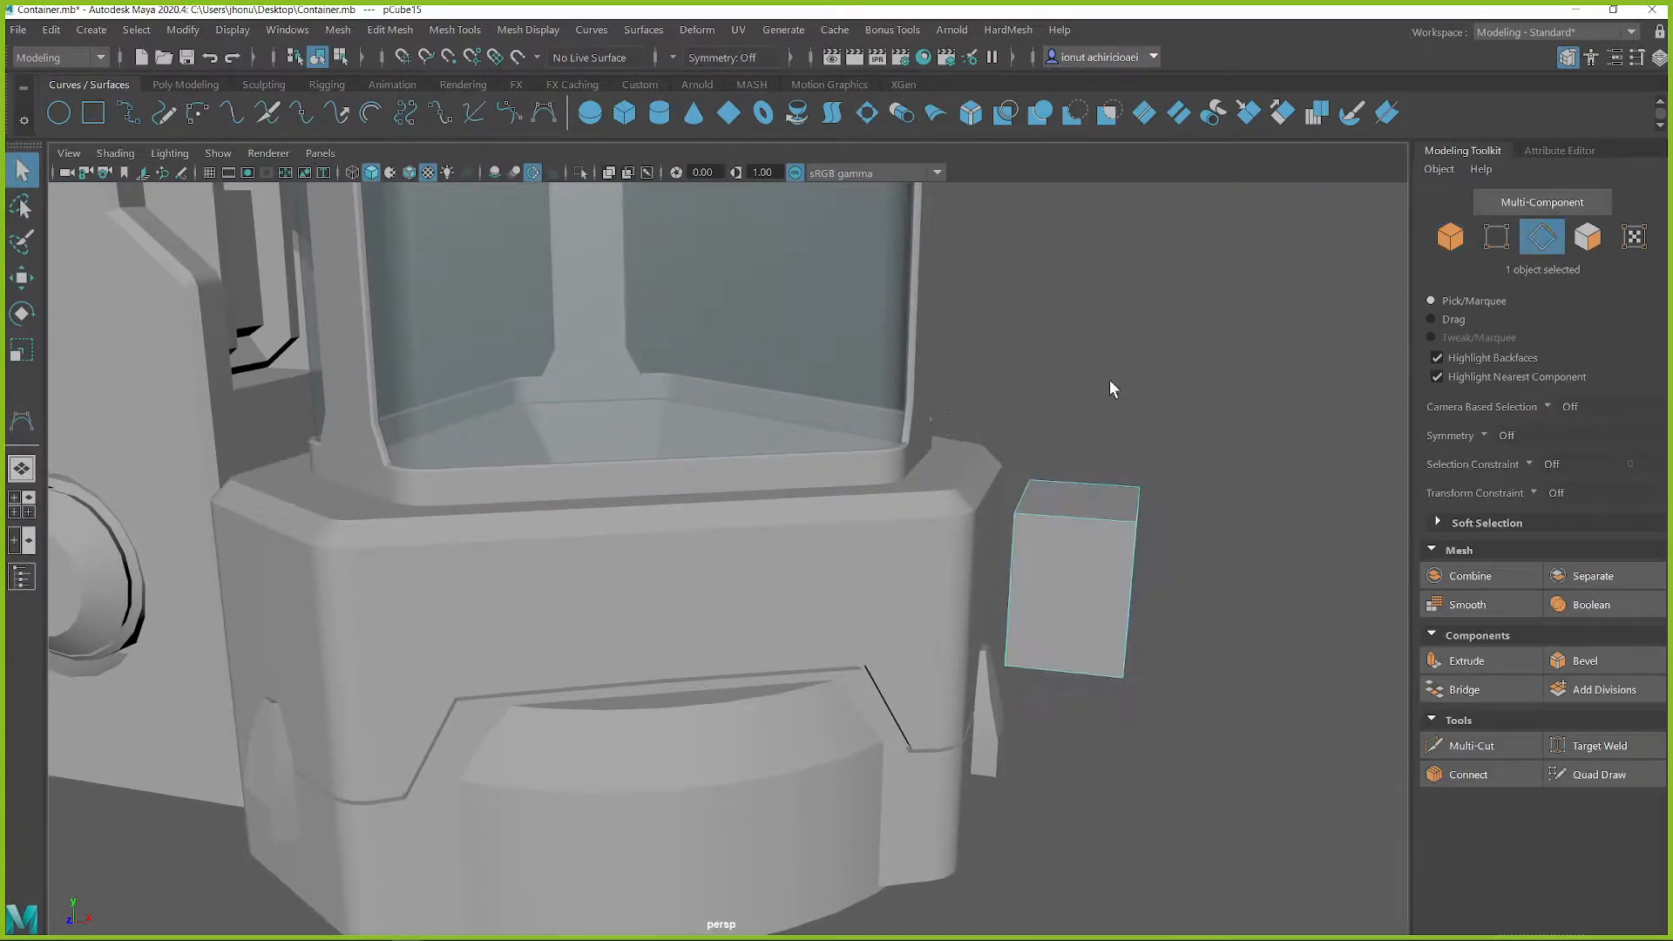
pyautogui.click(1130, 500)
pyautogui.hotkey('ctrl', 'b')
pyautogui.keyDown('alt'); pyautogui.moveTo(1169, 497); pyautogui.dragTo(1090, 541); pyautogui.keyUp('alt')
pyautogui.moveTo(1091, 540); pyautogui.dragTo(1077, 494, button='middle')
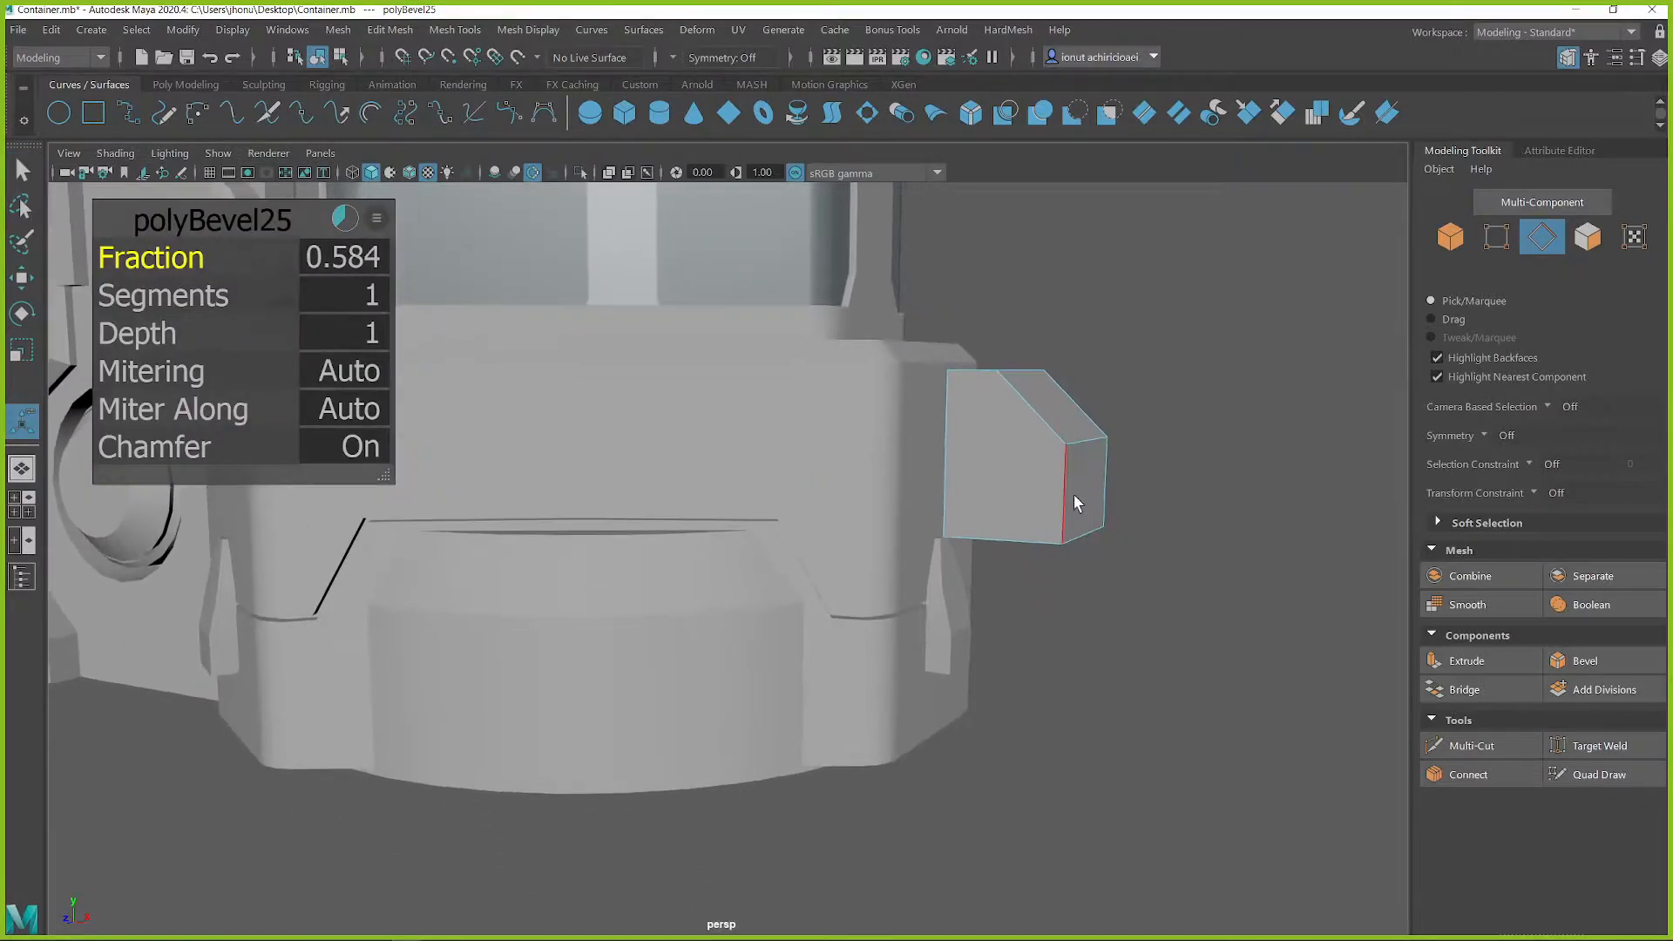
# Extrude the block's bottom face downward to lengthen the block
pyautogui.keyDown('alt'); pyautogui.moveTo(1078, 494); pyautogui.dragTo(1049, 485); pyautogui.keyUp('alt')
pyautogui.moveTo(1049, 485)
pyautogui.mouseDown(button='right')
pyautogui.moveTo(1028, 448)
pyautogui.moveTo(1035, 497)
pyautogui.mouseUp(button='right')
pyautogui.click(1034, 497)
pyautogui.press('w')
pyautogui.hotkey('ctrl', 'e')
pyautogui.moveTo(1011, 444); pyautogui.dragTo(1032, 518)
# Extrude the bottom face downward a second time so the block reaches the lower part of the base
pyautogui.moveTo(1083, 559); pyautogui.dragTo(1085, 347, button='right')
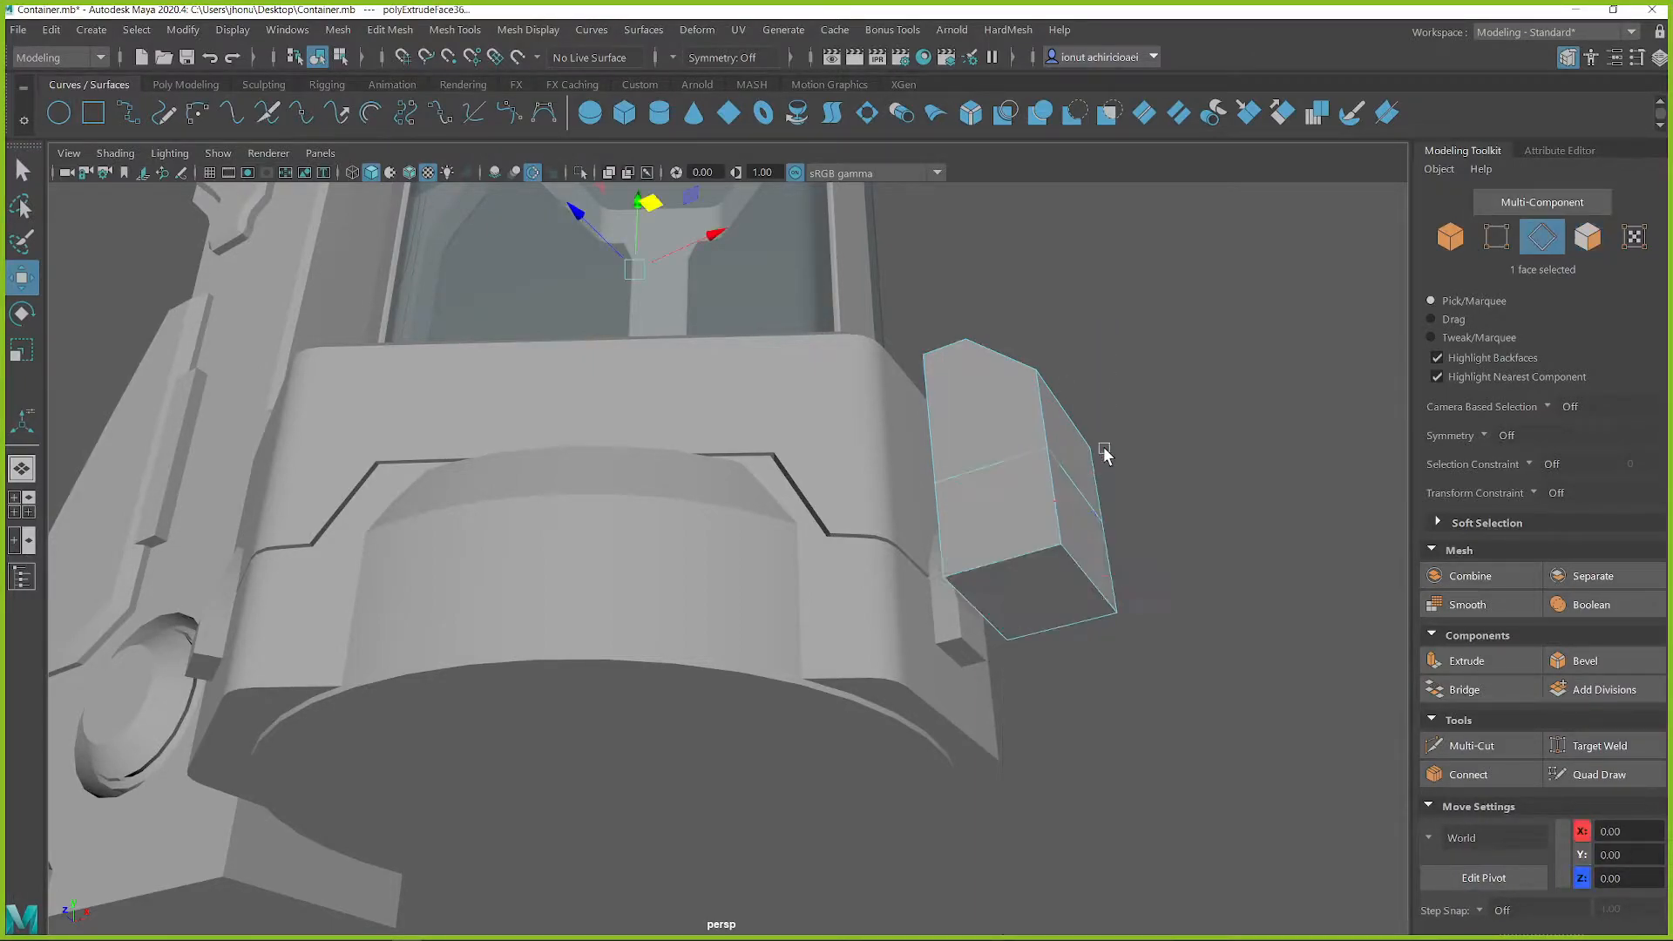
pyautogui.click(1087, 577)
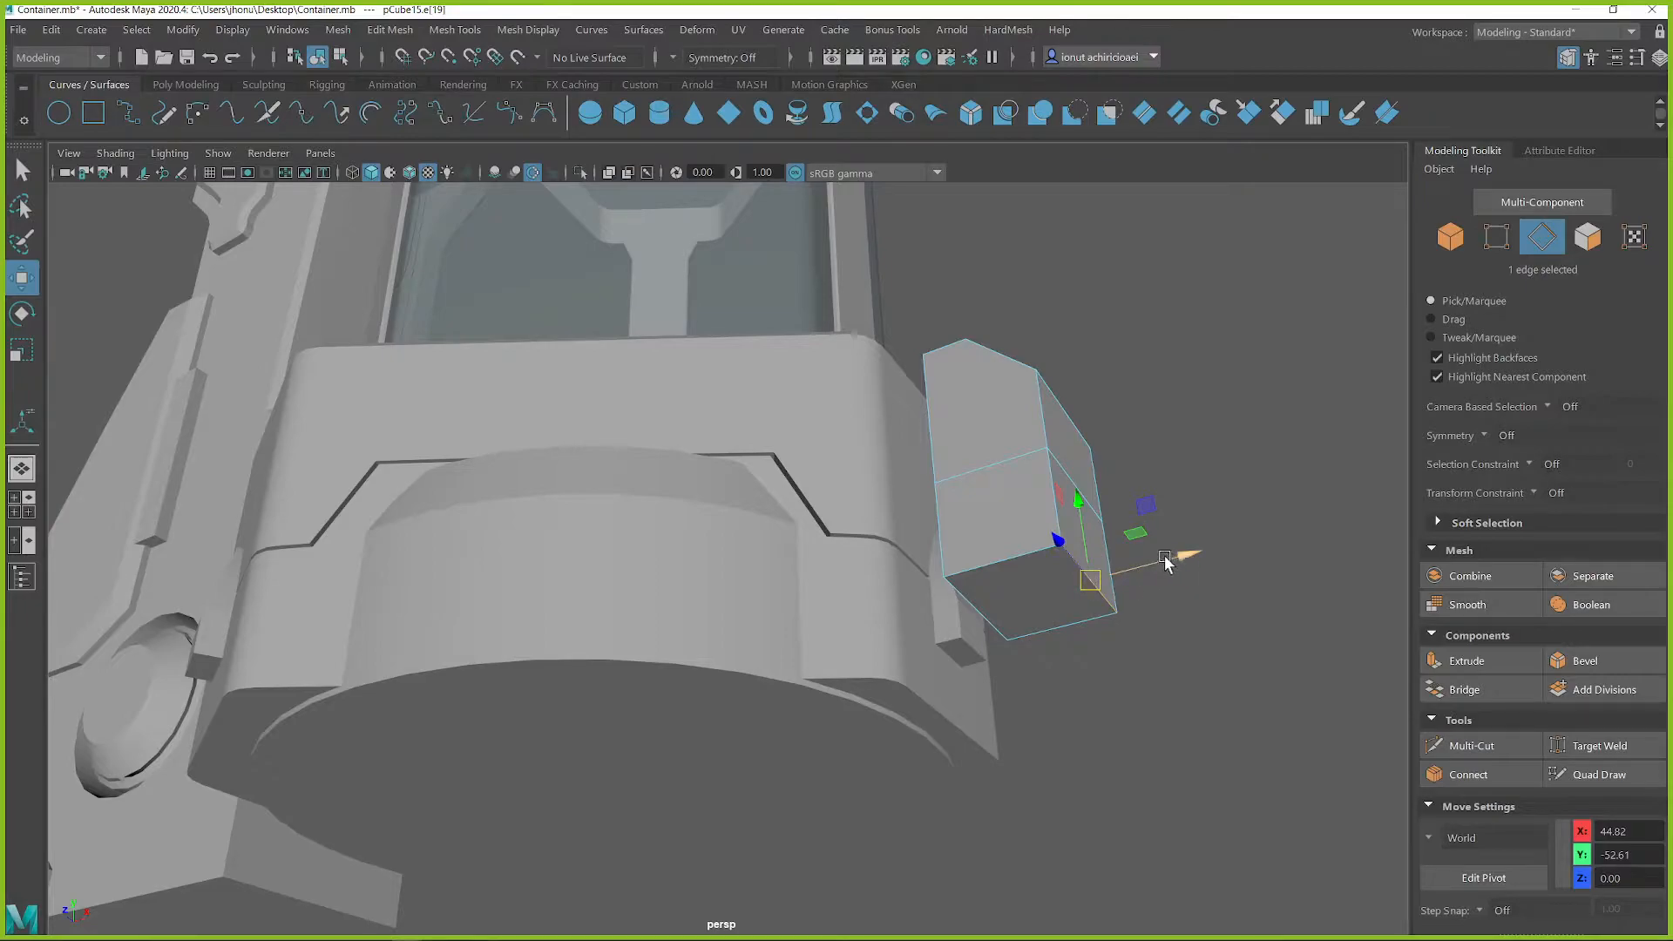
pyautogui.moveTo(1009, 401); pyautogui.dragTo(1020, 462, button='right')
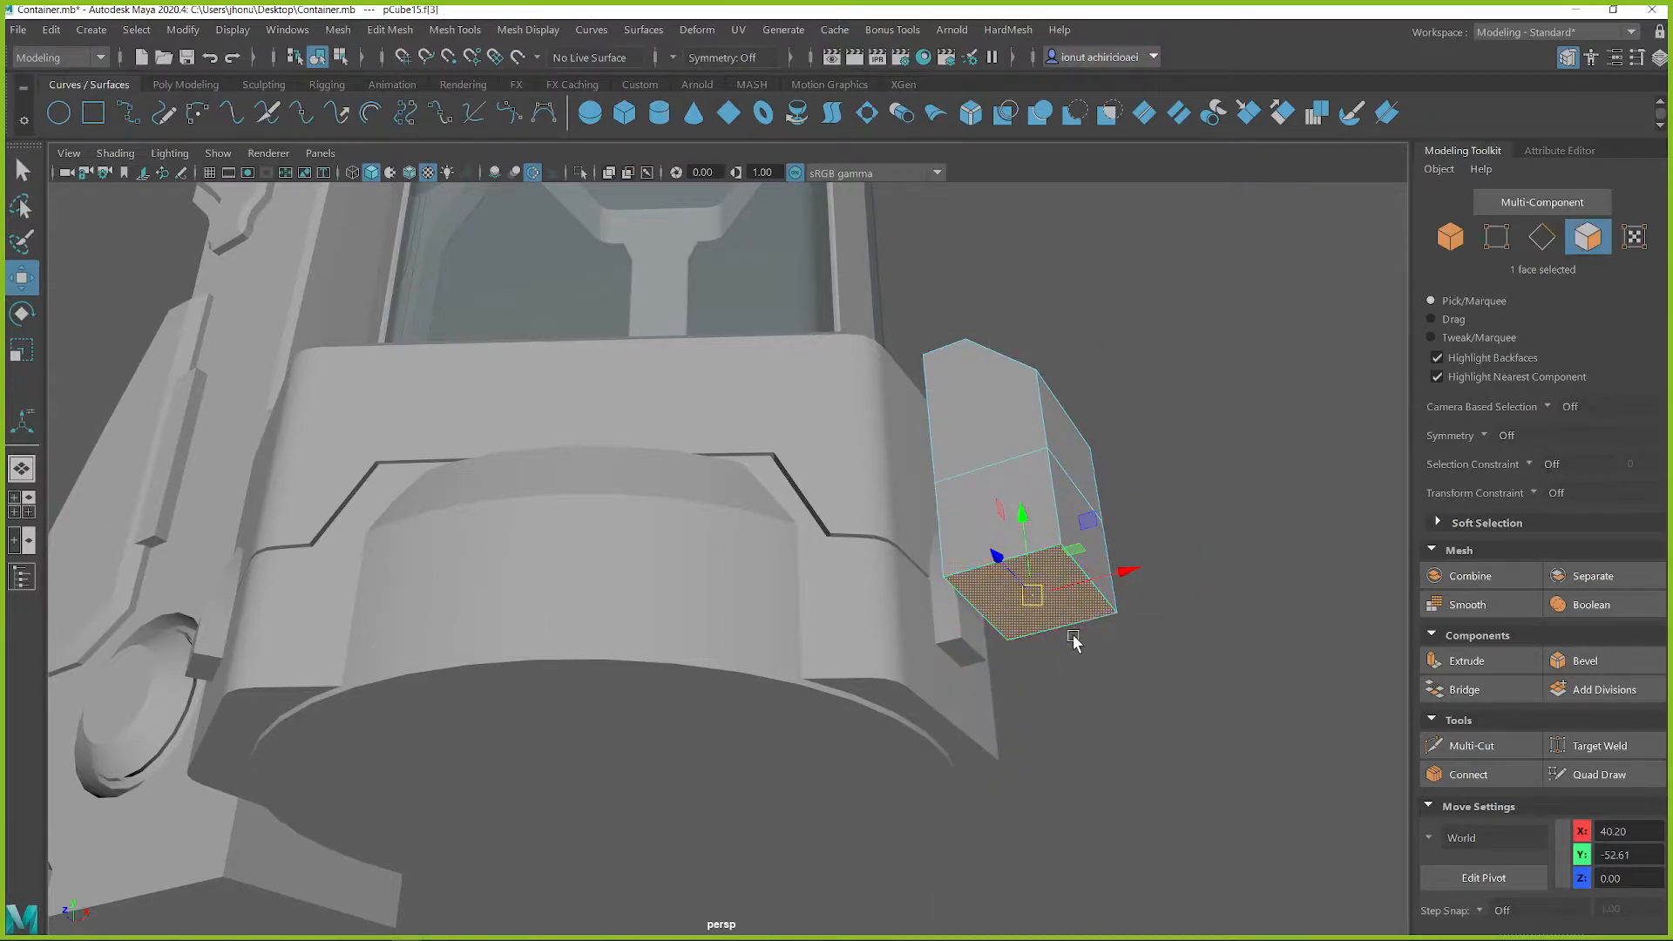
pyautogui.keyDown('shift'); pyautogui.moveTo(1024, 523); pyautogui.dragTo(1037, 603); pyautogui.keyUp('shift')
pyautogui.moveTo(1035, 366); pyautogui.dragTo(1109, 331, button='right')
pyautogui.keyDown('alt'); pyautogui.moveTo(1089, 397); pyautogui.dragTo(1006, 533); pyautogui.keyUp('alt')
# Preview the tall block with smoothing, then return it to the unsmoothed display
pyautogui.press('q')
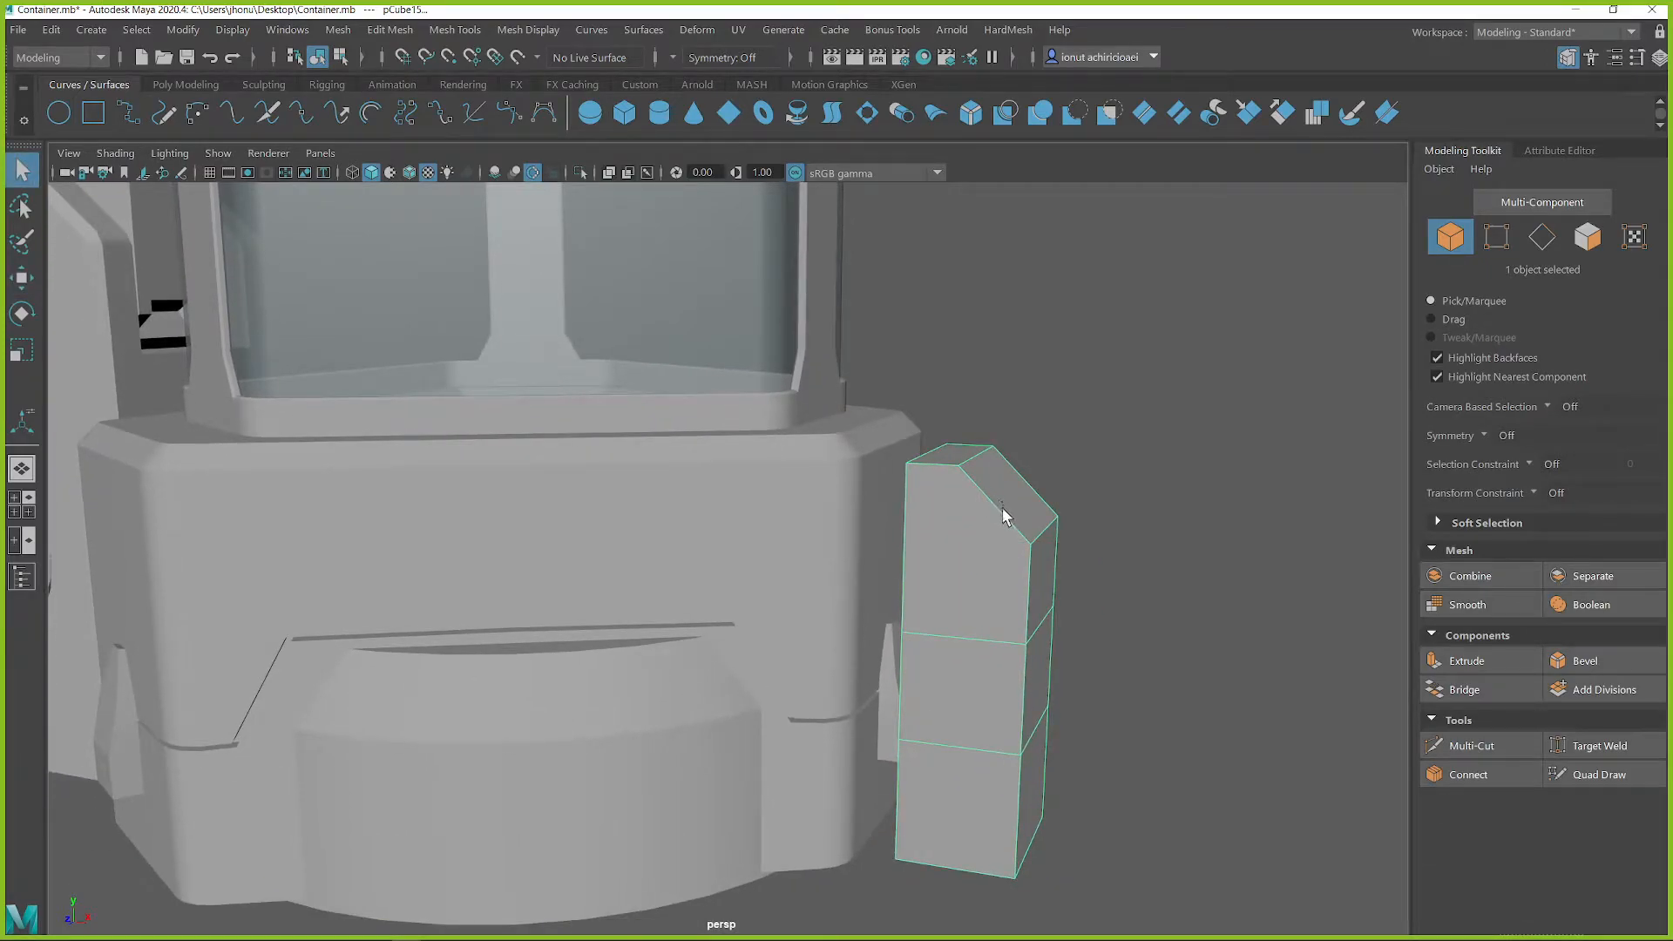
pyautogui.keyDown('alt'); pyautogui.moveTo(959, 608); pyautogui.dragTo(998, 535); pyautogui.keyUp('alt')
pyautogui.keyDown('shift'); pyautogui.moveTo(996, 396); pyautogui.dragTo(1068, 423, button='right'); pyautogui.keyUp('shift')
pyautogui.keyDown('alt'); pyautogui.moveTo(1085, 546); pyautogui.dragTo(912, 562); pyautogui.keyUp('alt')
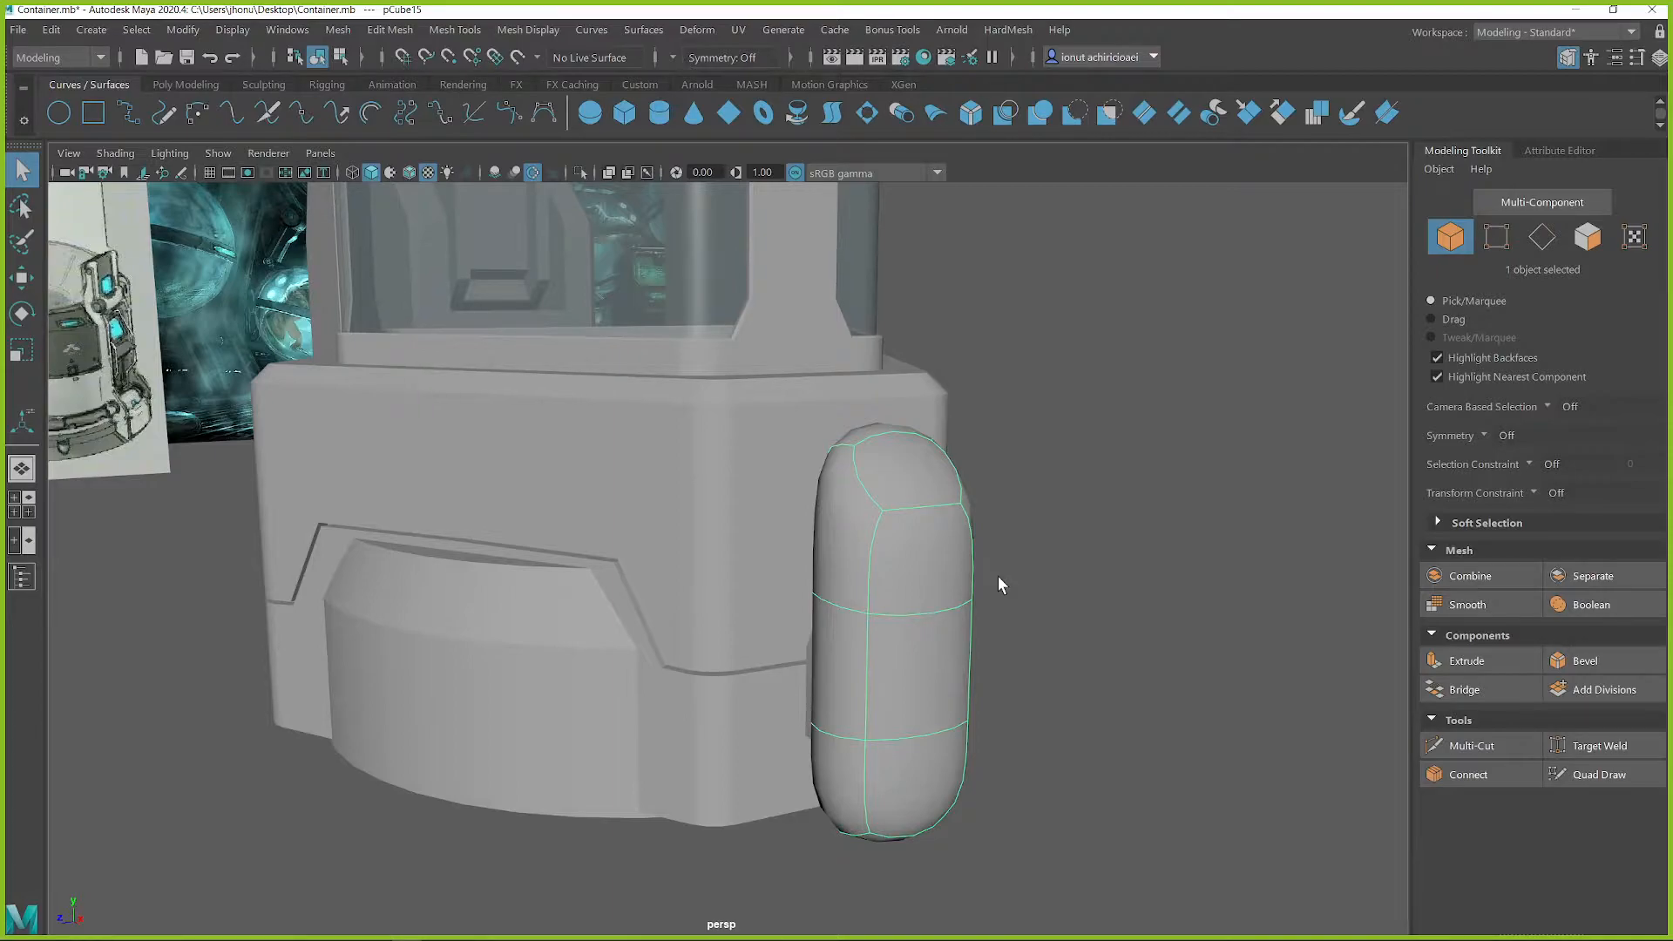
pyautogui.keyDown('alt'); pyautogui.moveTo(958, 527); pyautogui.dragTo(1007, 534); pyautogui.keyUp('alt')
pyautogui.press('1')
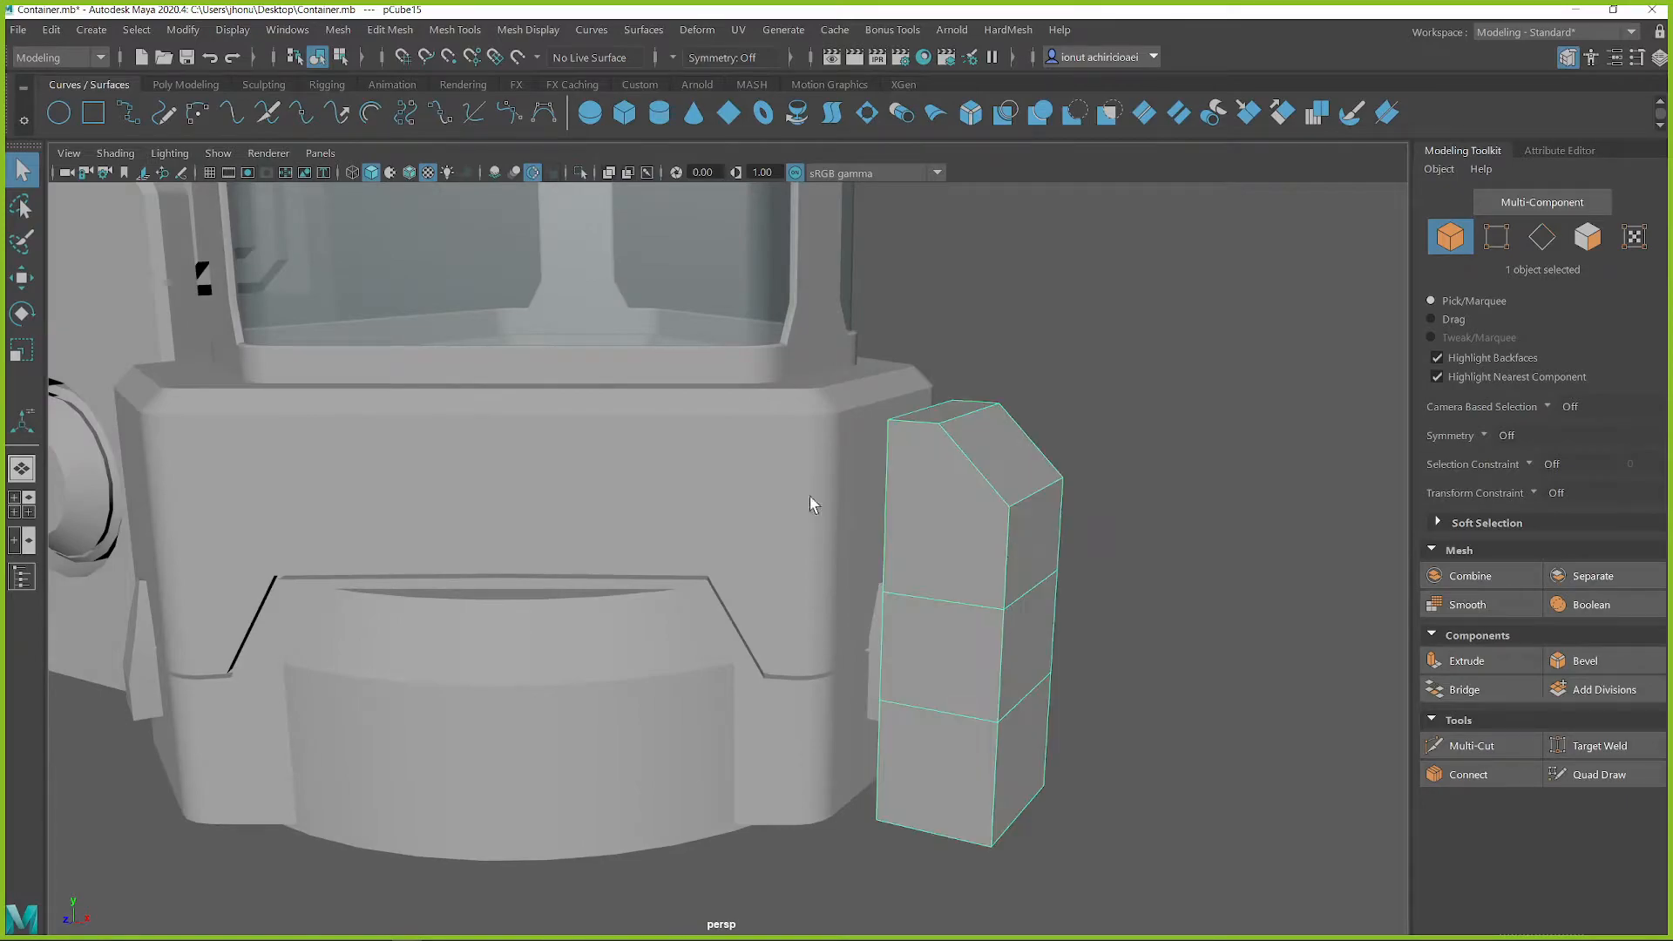
# Examine the tall block's size and position against the whole container from several angles
pyautogui.keyDown('alt'); pyautogui.moveTo(837, 401); pyautogui.dragTo(519, 397); pyautogui.keyUp('alt')
pyautogui.keyDown('alt'); pyautogui.moveTo(518, 397); pyautogui.dragTo(758, 609, button='right'); pyautogui.keyUp('alt')
pyautogui.keyDown('alt'); pyautogui.moveTo(758, 610); pyautogui.dragTo(781, 515); pyautogui.keyUp('alt')
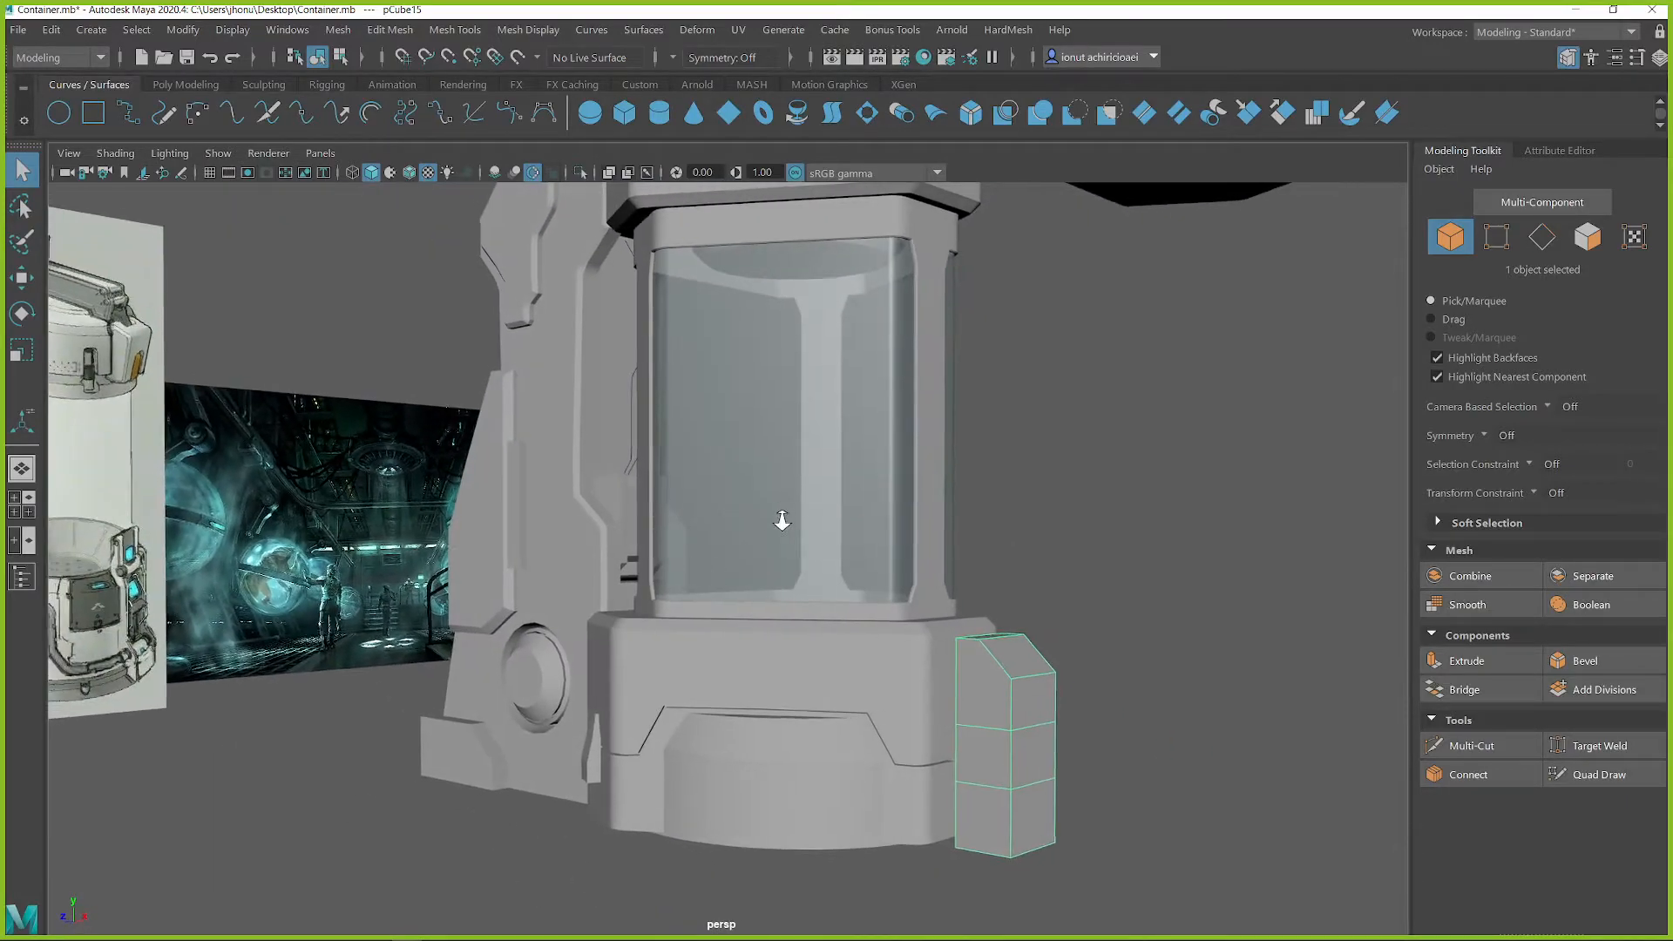
pyautogui.keyDown('alt'); pyautogui.moveTo(781, 515); pyautogui.dragTo(683, 473, button='middle'); pyautogui.keyUp('alt')
pyautogui.keyDown('alt'); pyautogui.moveTo(683, 473); pyautogui.dragTo(737, 586); pyautogui.keyUp('alt')
pyautogui.keyDown('alt'); pyautogui.moveTo(713, 433); pyautogui.dragTo(807, 570); pyautogui.keyUp('alt')
pyautogui.keyDown('alt'); pyautogui.moveTo(791, 849); pyautogui.dragTo(755, 805); pyautogui.keyUp('alt')
pyautogui.keyDown('alt'); pyautogui.moveTo(770, 813); pyautogui.dragTo(736, 755, button='middle'); pyautogui.keyUp('alt')
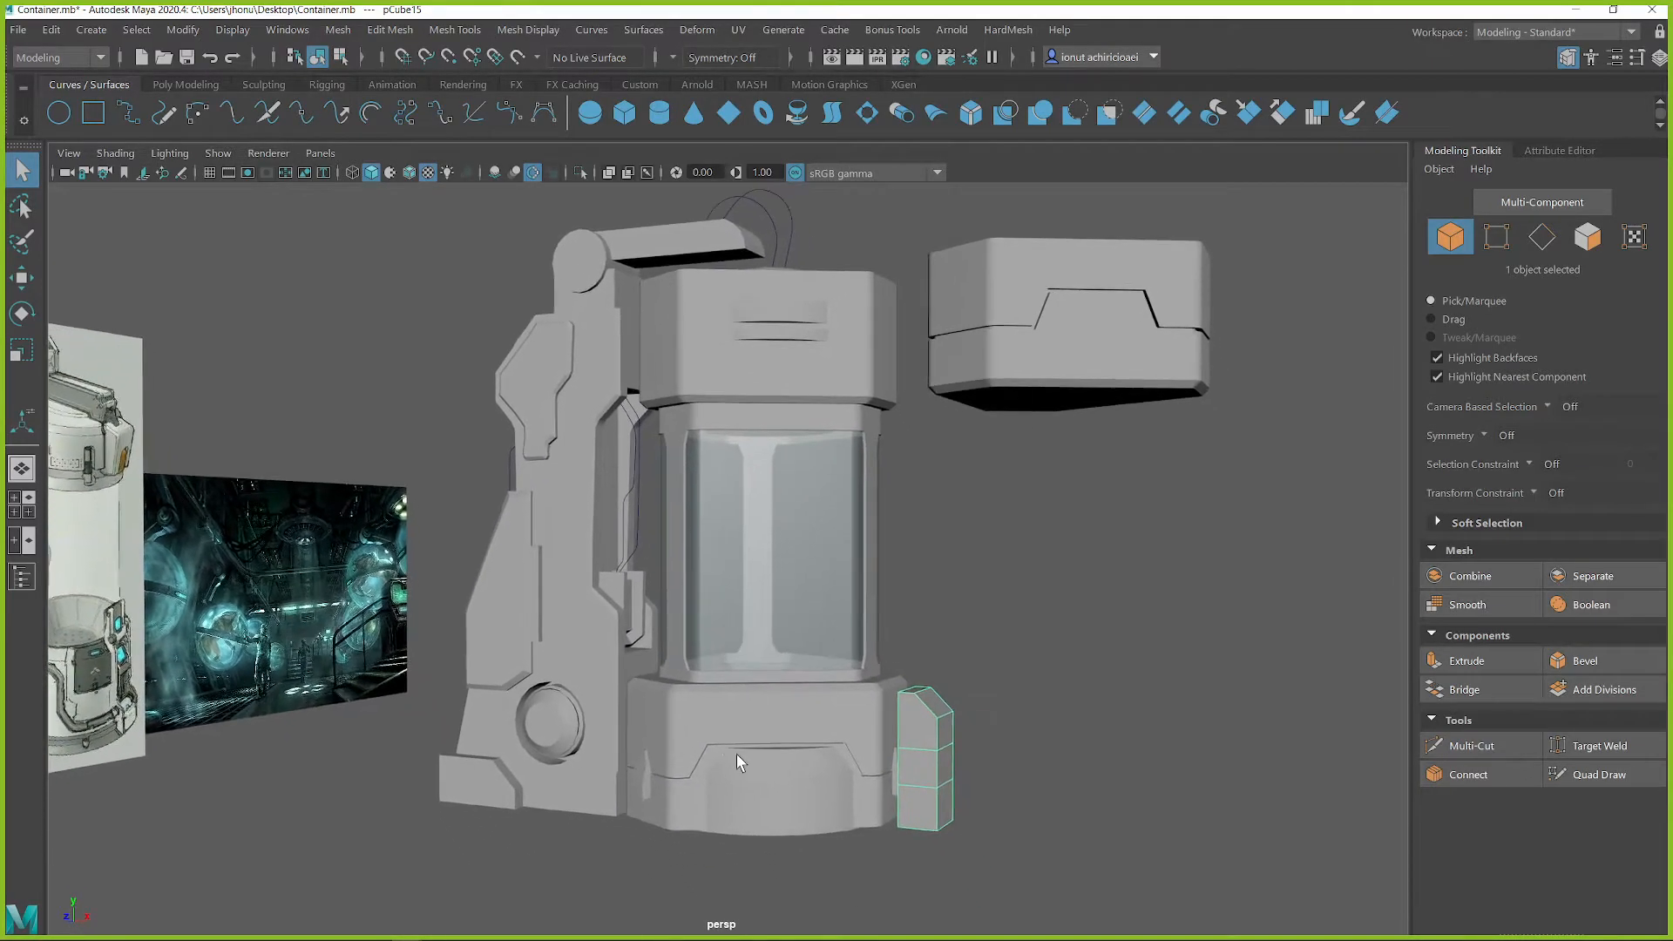
pyautogui.keyDown('alt'); pyautogui.moveTo(736, 755); pyautogui.dragTo(932, 840, button='right'); pyautogui.keyUp('alt')
pyautogui.keyDown('alt'); pyautogui.moveTo(933, 839); pyautogui.dragTo(846, 778, button='middle'); pyautogui.keyUp('alt')
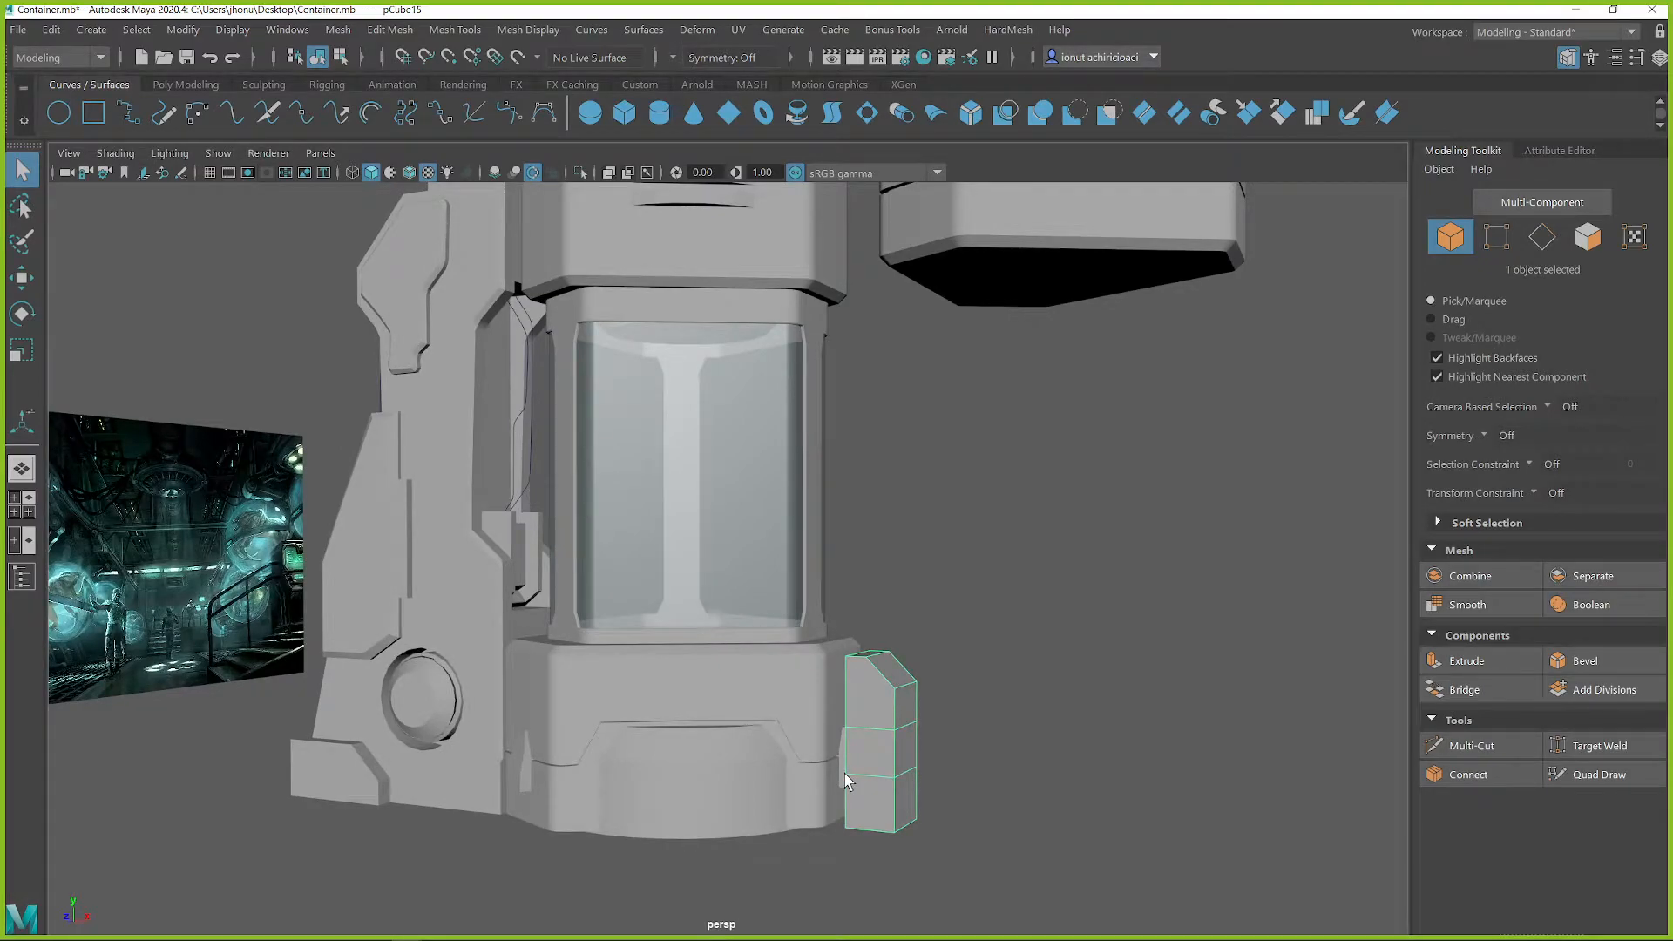
# Bevel the tall block's outline edges around its top, sides and bottom, with one segment and a narrow width
pyautogui.press('f')
pyautogui.keyDown('alt'); pyautogui.moveTo(681, 536); pyautogui.dragTo(907, 459); pyautogui.keyUp('alt')
pyautogui.scroll(2, 898, 469)
pyautogui.moveTo(905, 391); pyautogui.dragTo(904, 337, button='right')
pyautogui.click(906, 386)
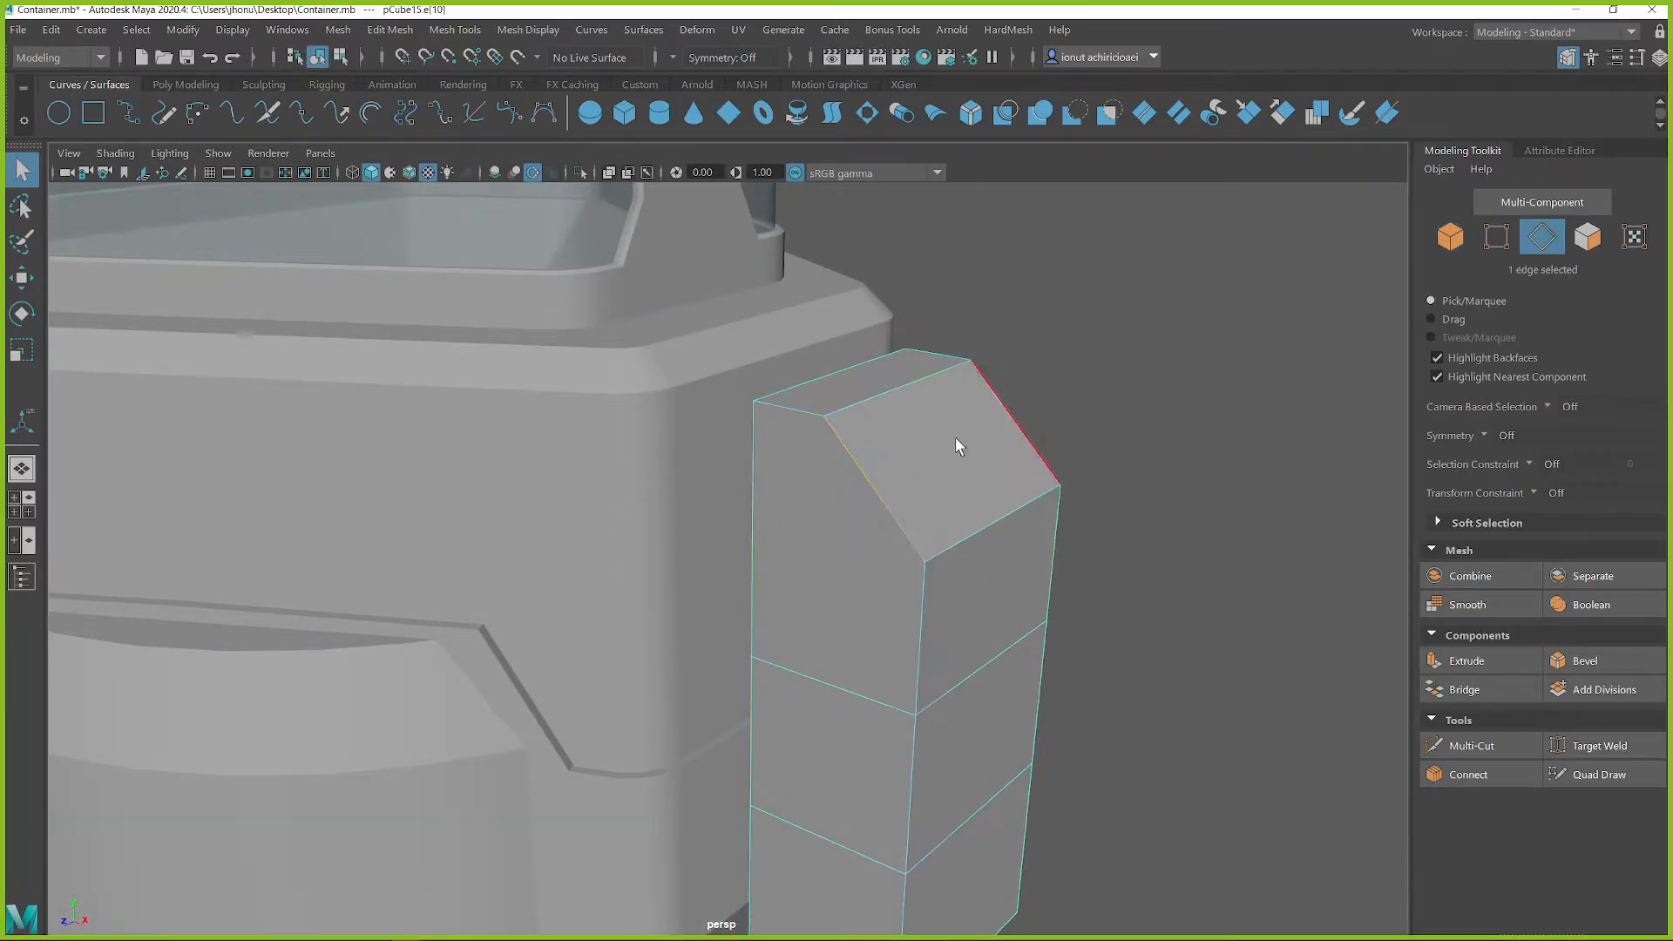
pyautogui.keyDown('shift'); pyautogui.doubleClick(755, 488); pyautogui.keyUp('shift')
pyautogui.keyDown('shift'); pyautogui.click(894, 395); pyautogui.keyUp('shift')
pyautogui.keyDown('shift'); pyautogui.click(817, 369); pyautogui.keyUp('shift')
pyautogui.keyDown('shift'); pyautogui.click(979, 516); pyautogui.keyUp('shift')
pyautogui.keyDown('alt'); pyautogui.moveTo(978, 516); pyautogui.dragTo(970, 730); pyautogui.keyUp('alt')
pyautogui.keyDown('shift'); pyautogui.moveTo(688, 725); pyautogui.dragTo(1159, 889); pyautogui.keyUp('shift')
pyautogui.keyDown('alt'); pyautogui.moveTo(1158, 796); pyautogui.dragTo(858, 761); pyautogui.keyUp('alt')
pyautogui.keyDown('shift'); pyautogui.click(872, 655); pyautogui.keyUp('shift')
pyautogui.keyDown('alt'); pyautogui.moveTo(871, 656); pyautogui.dragTo(924, 381); pyautogui.keyUp('alt')
pyautogui.keyDown('shift'); pyautogui.moveTo(924, 381); pyautogui.dragTo(1016, 381, button='right'); pyautogui.keyUp('shift')
pyautogui.keyDown('alt'); pyautogui.moveTo(1015, 381); pyautogui.dragTo(910, 460); pyautogui.keyUp('alt')
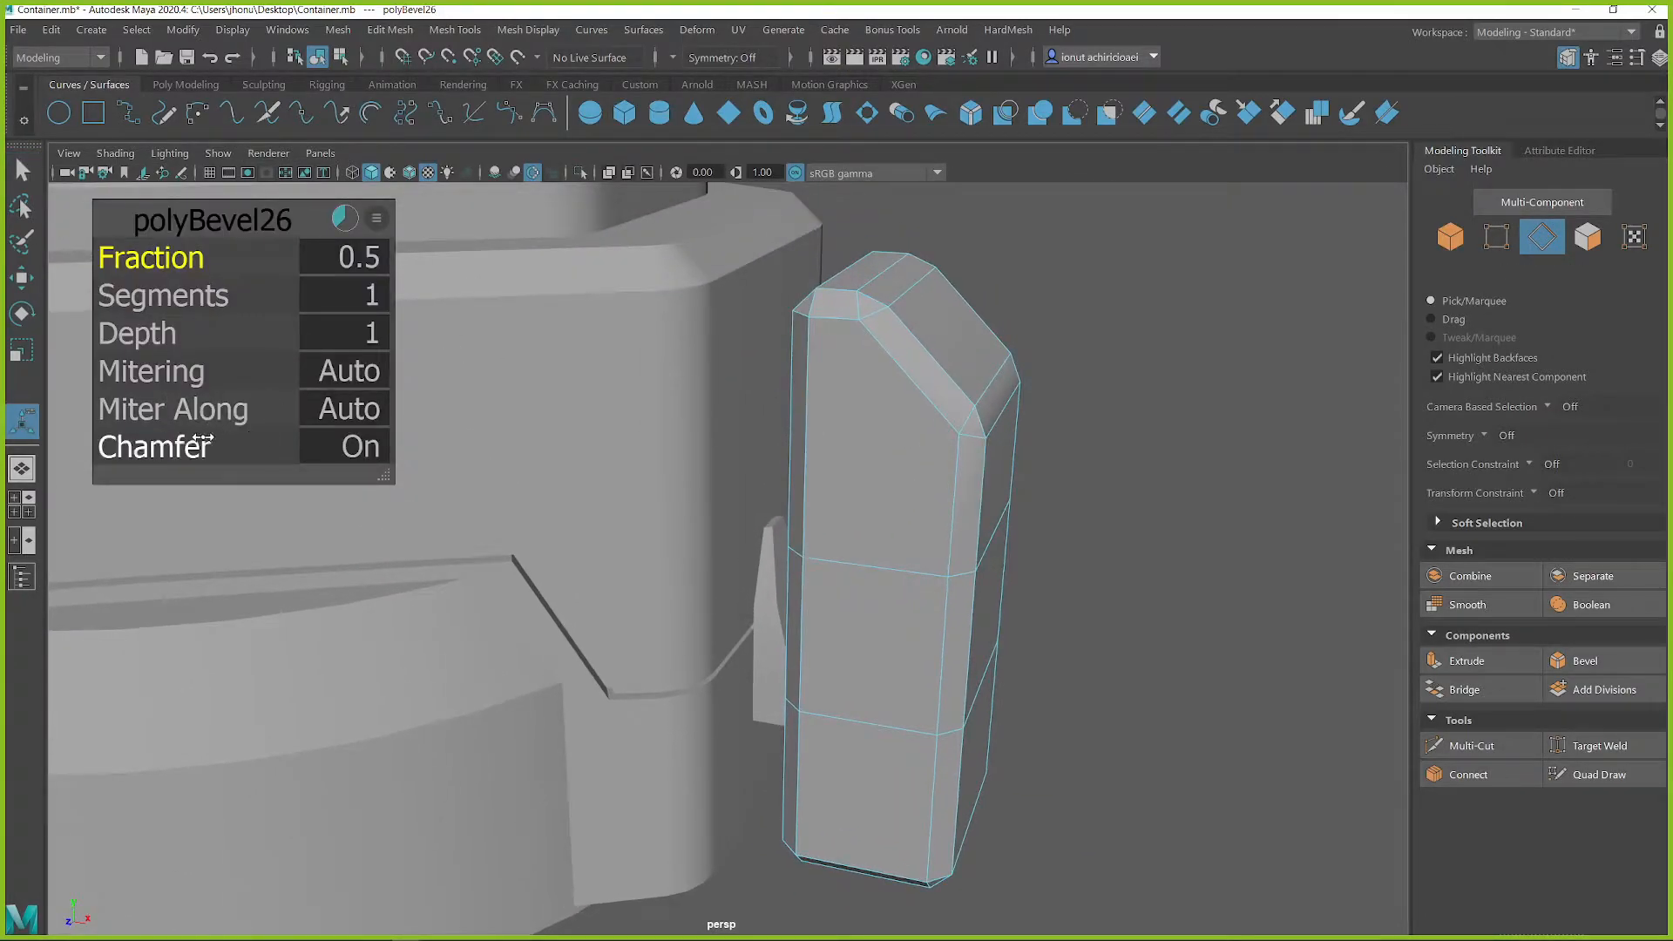
pyautogui.click(248, 444)
pyautogui.moveTo(715, 488); pyautogui.dragTo(638, 488, button='middle')
# Inspect the bevelled block beside the container's base from several angles
pyautogui.moveTo(950, 359); pyautogui.dragTo(1051, 319, button='right')
pyautogui.click(1027, 464)
pyautogui.keyDown('alt'); pyautogui.moveTo(1027, 464); pyautogui.dragTo(982, 560); pyautogui.keyUp('alt')
pyautogui.click(907, 521)
pyautogui.scroll(-3, 907, 527)
pyautogui.click(983, 561)
pyautogui.click(787, 528)
pyautogui.keyDown('alt'); pyautogui.moveTo(835, 519); pyautogui.dragTo(794, 512); pyautogui.keyUp('alt')
pyautogui.scroll(3, 859, 562)
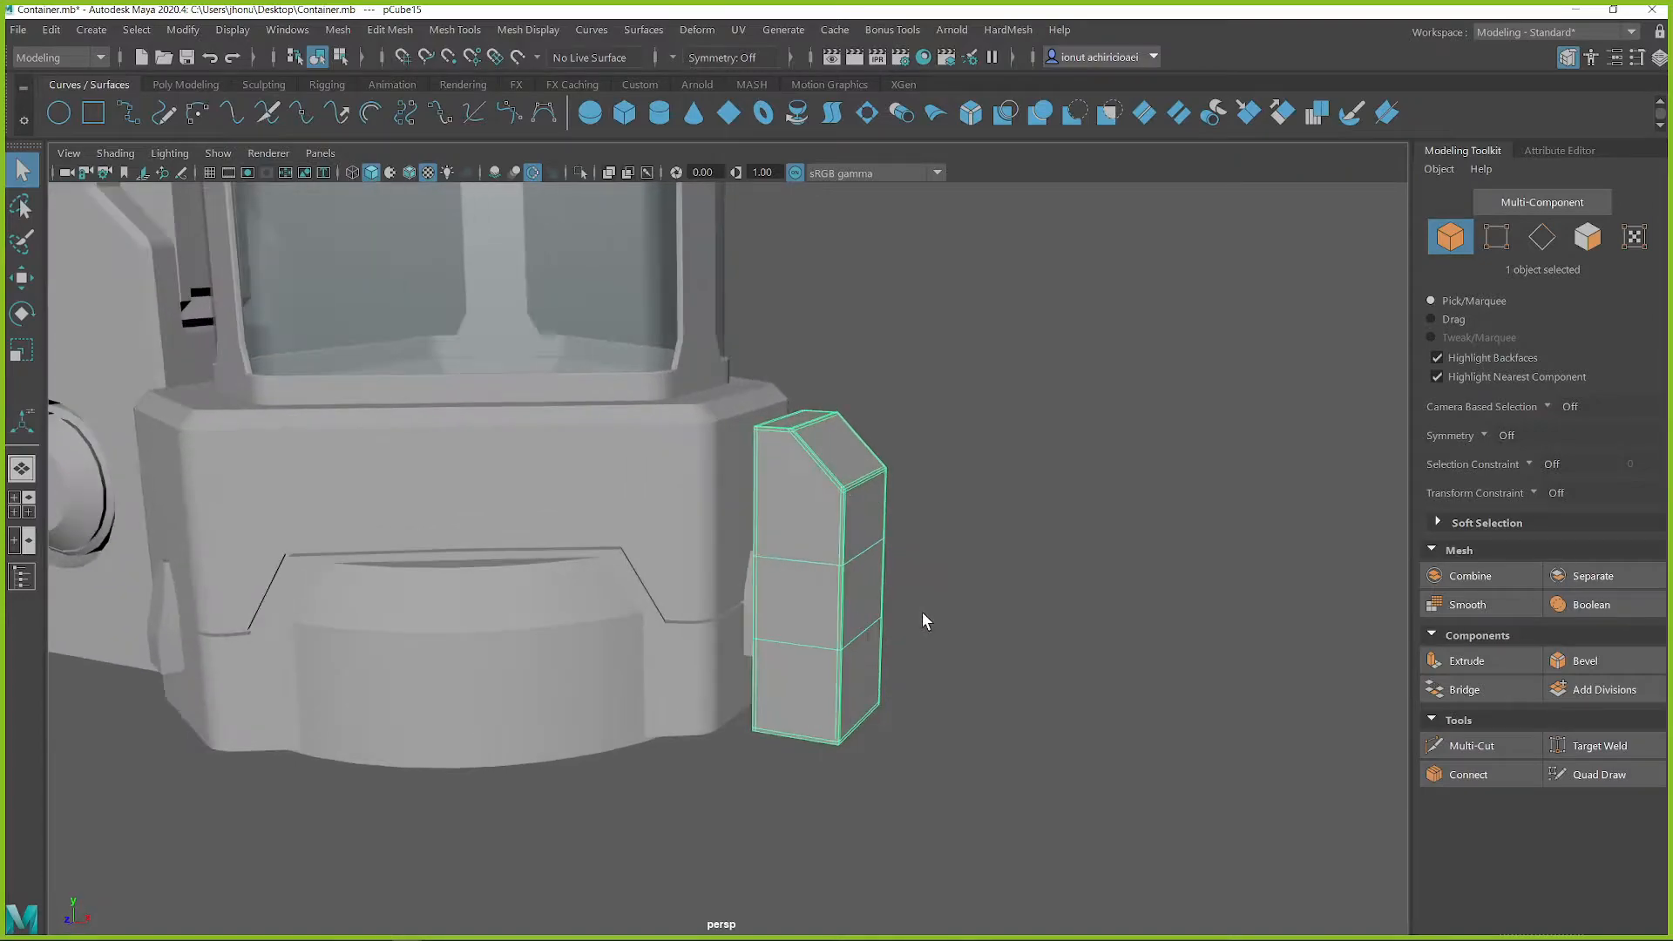
pyautogui.keyDown('alt'); pyautogui.moveTo(922, 610); pyautogui.dragTo(837, 563, button='middle'); pyautogui.keyUp('alt')
pyautogui.scroll(1, 837, 554)
pyautogui.keyDown('alt'); pyautogui.moveTo(844, 514); pyautogui.dragTo(880, 511); pyautogui.keyUp('alt')
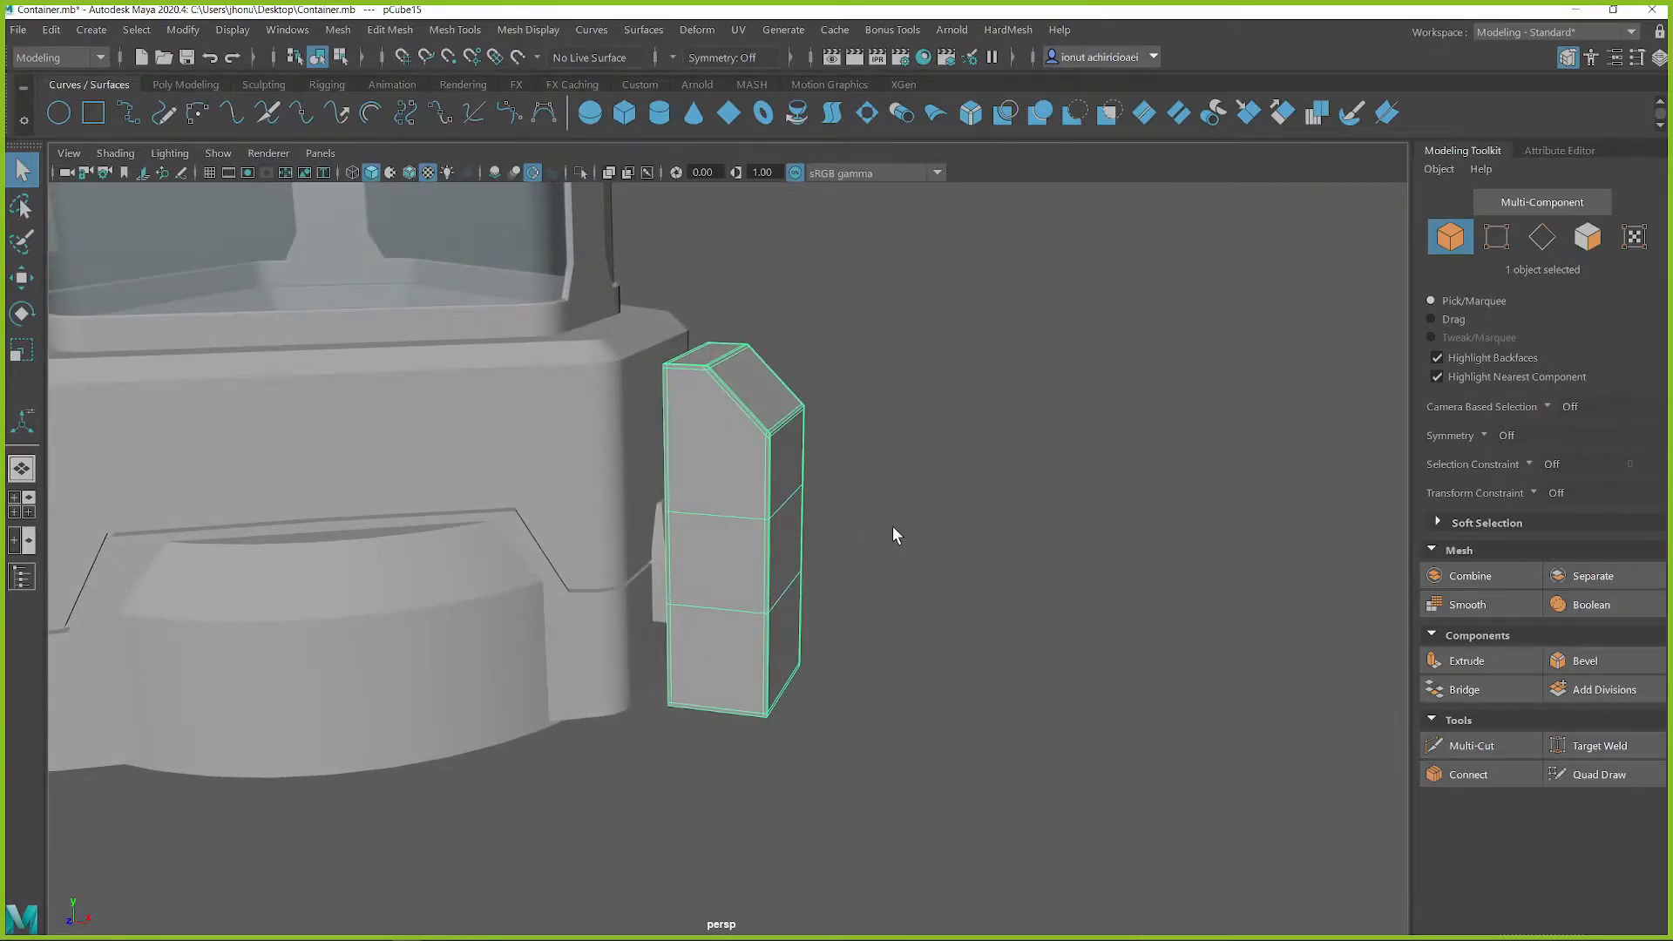
# Create a second polygon cube, enlarge it slightly, and place it outside the bevelled block at about X 50, Y -47
pyautogui.click(184, 84)
pyautogui.click(90, 113)
pyautogui.press('w')
pyautogui.press('r')
pyautogui.scroll(-4, 610, 516)
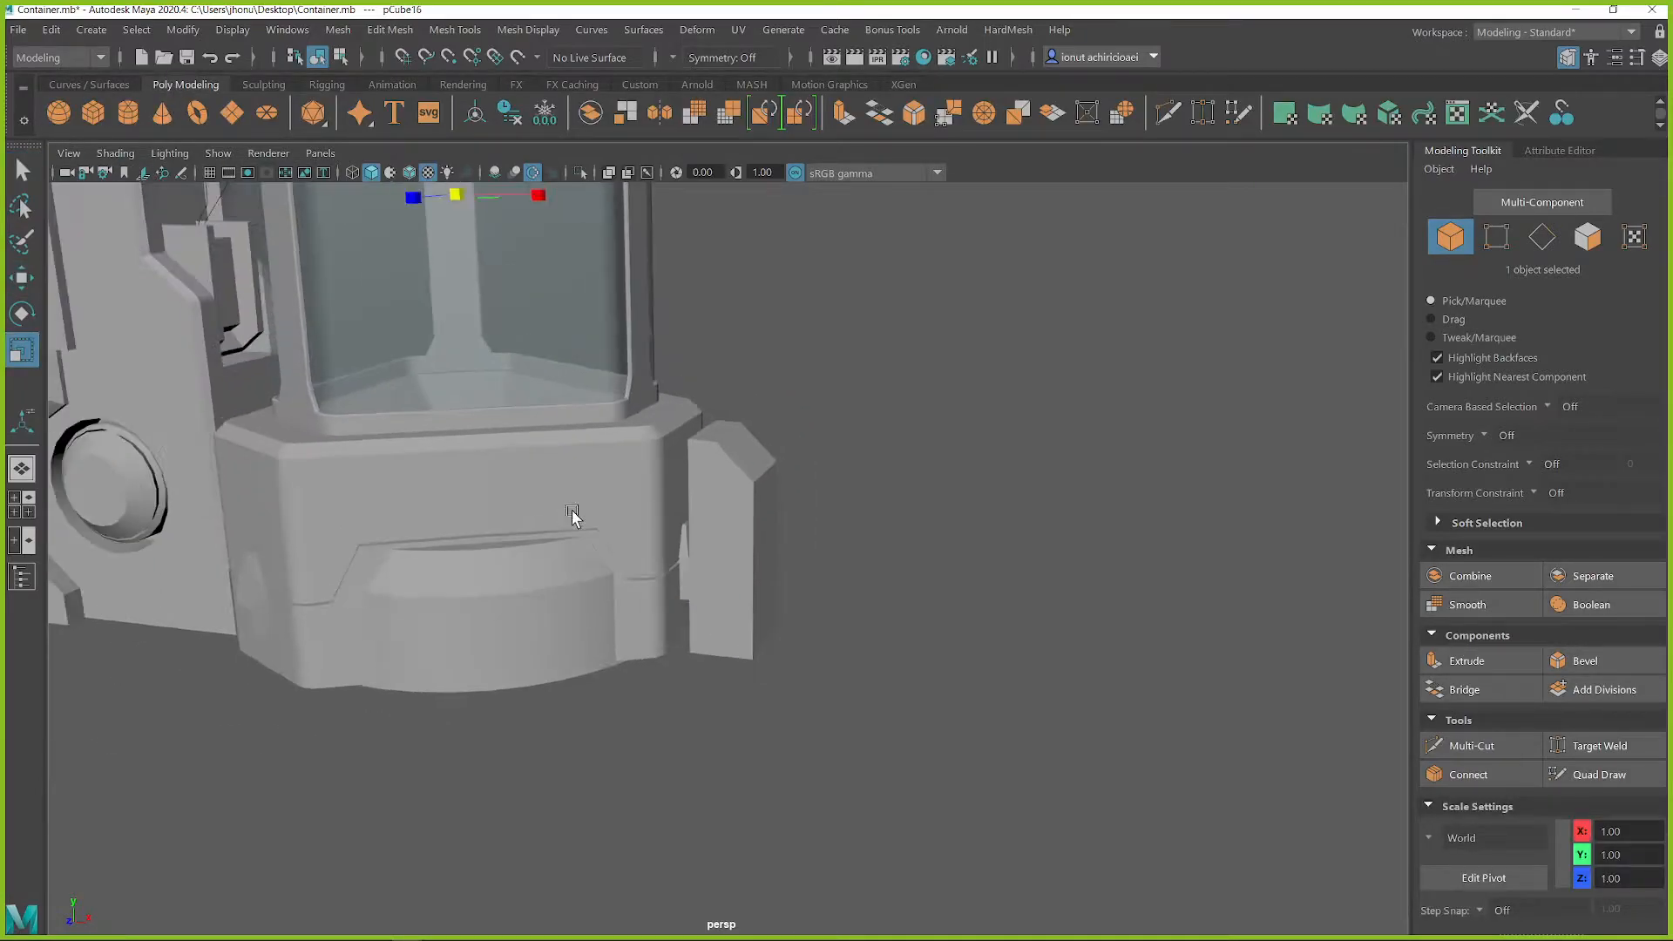
pyautogui.moveTo(469, 197); pyautogui.dragTo(469, 198)
pyautogui.keyDown('alt'); pyautogui.moveTo(500, 262); pyautogui.dragTo(510, 331, button='middle'); pyautogui.keyUp('alt')
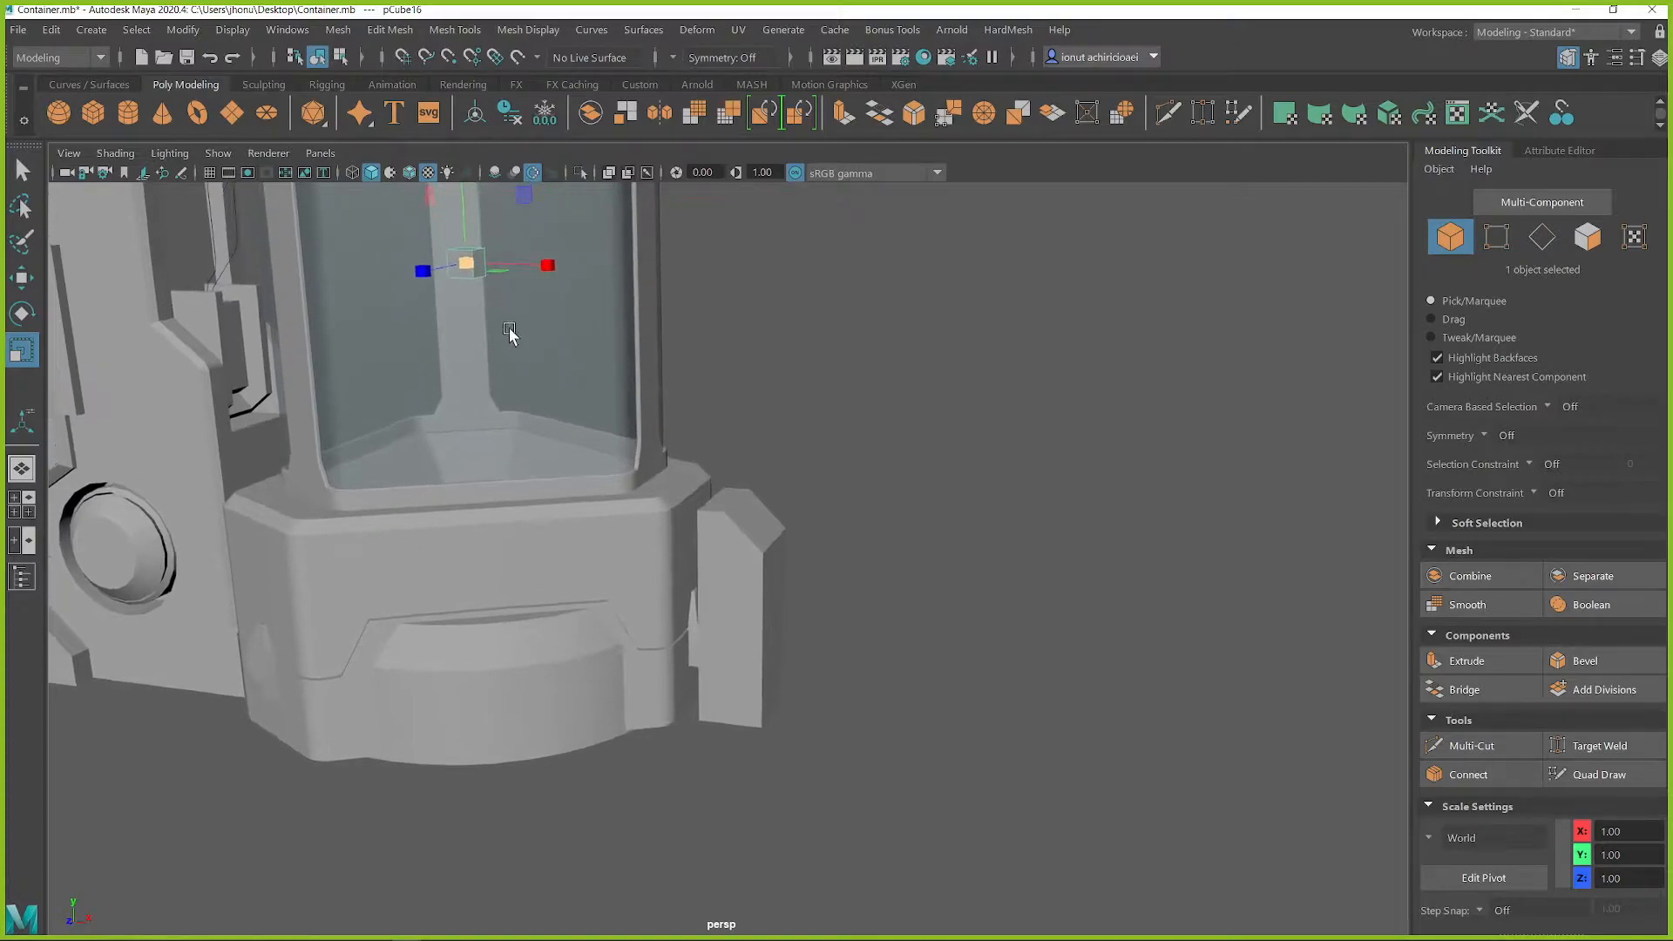
pyautogui.press('w')
pyautogui.moveTo(520, 201); pyautogui.dragTo(863, 545)
pyautogui.scroll(3, 867, 642)
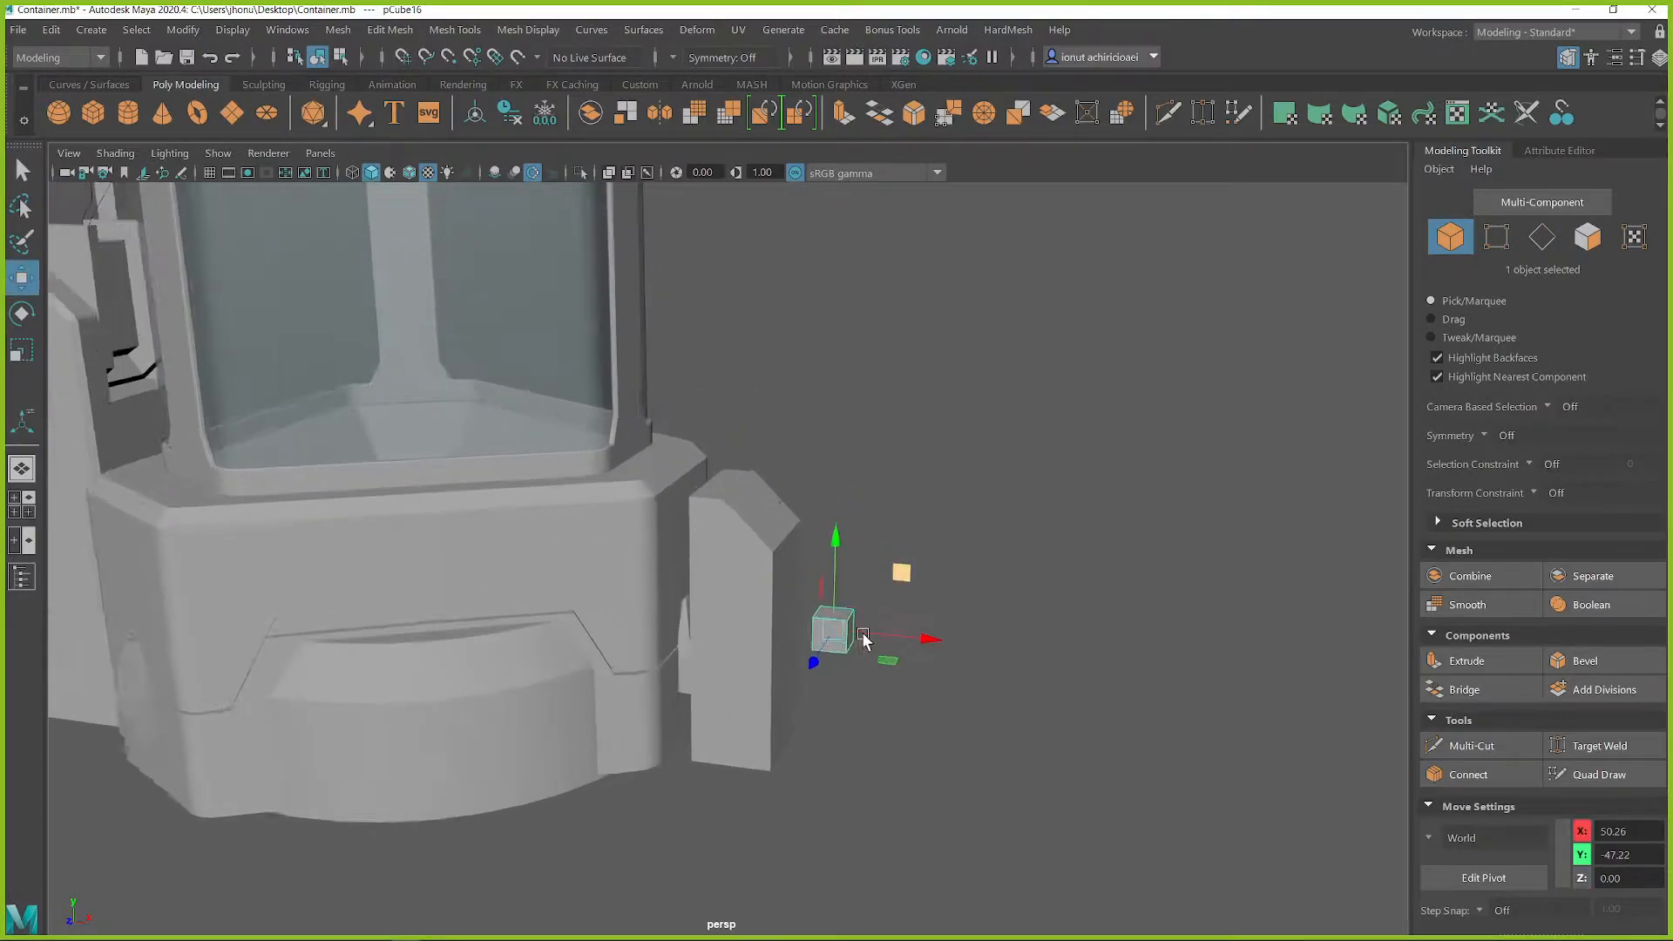
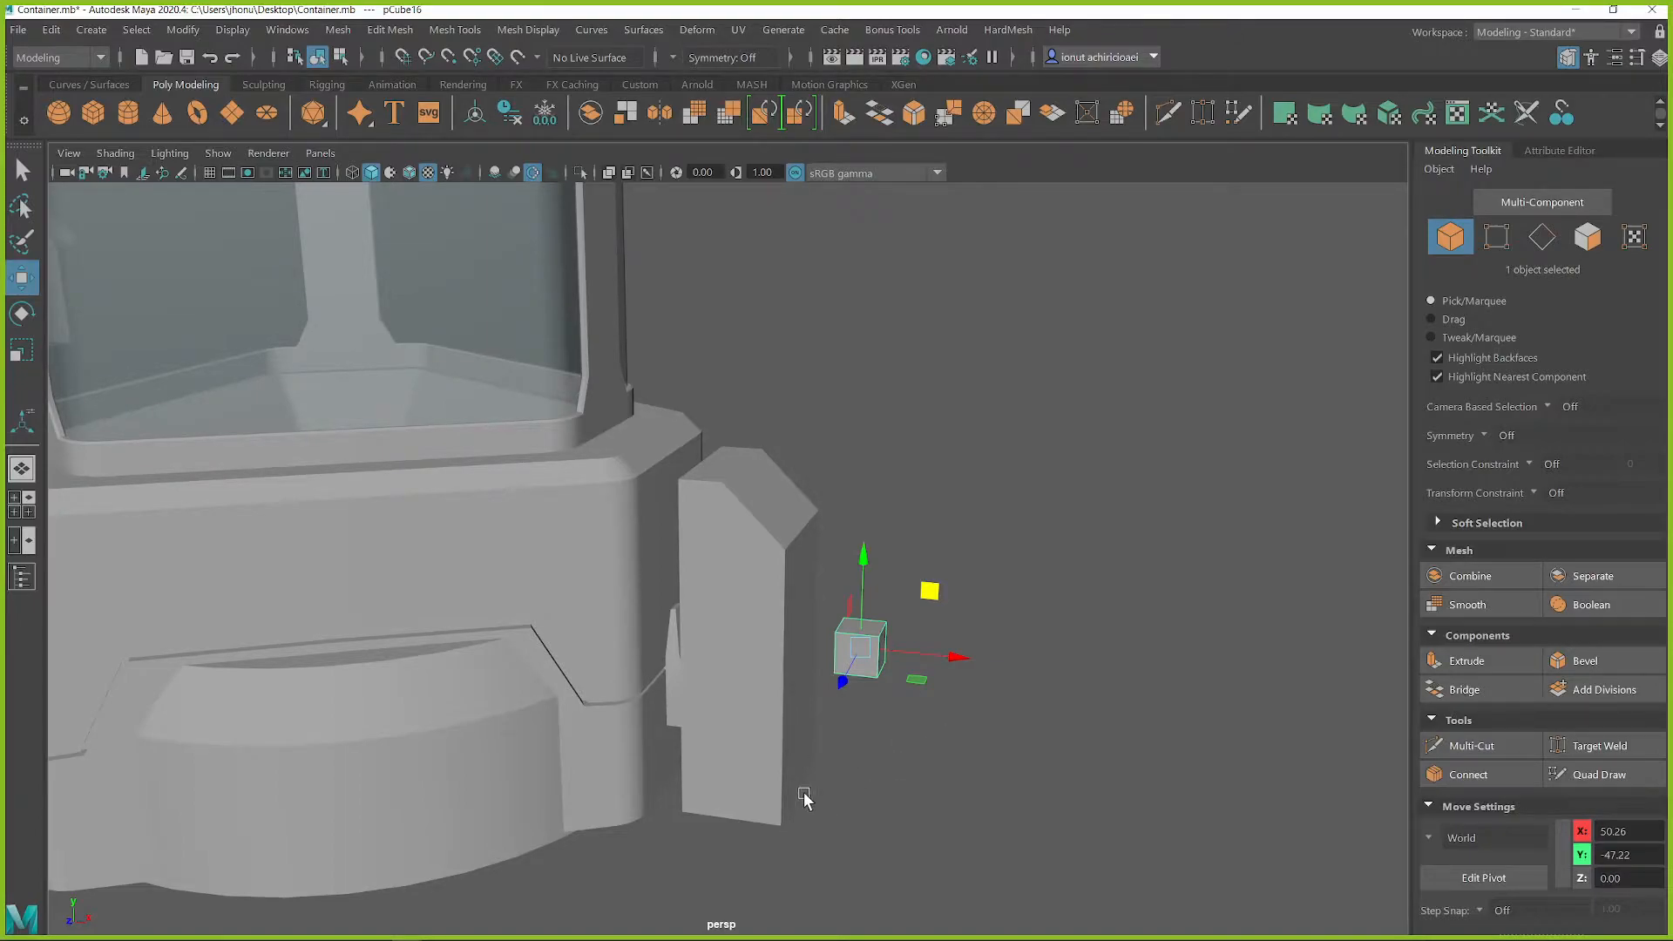
# Bevel all edges of the small cube outside the tall block with one segment, chamfer off and a narrow width
pyautogui.scroll(4, 882, 698)
pyautogui.press('r')
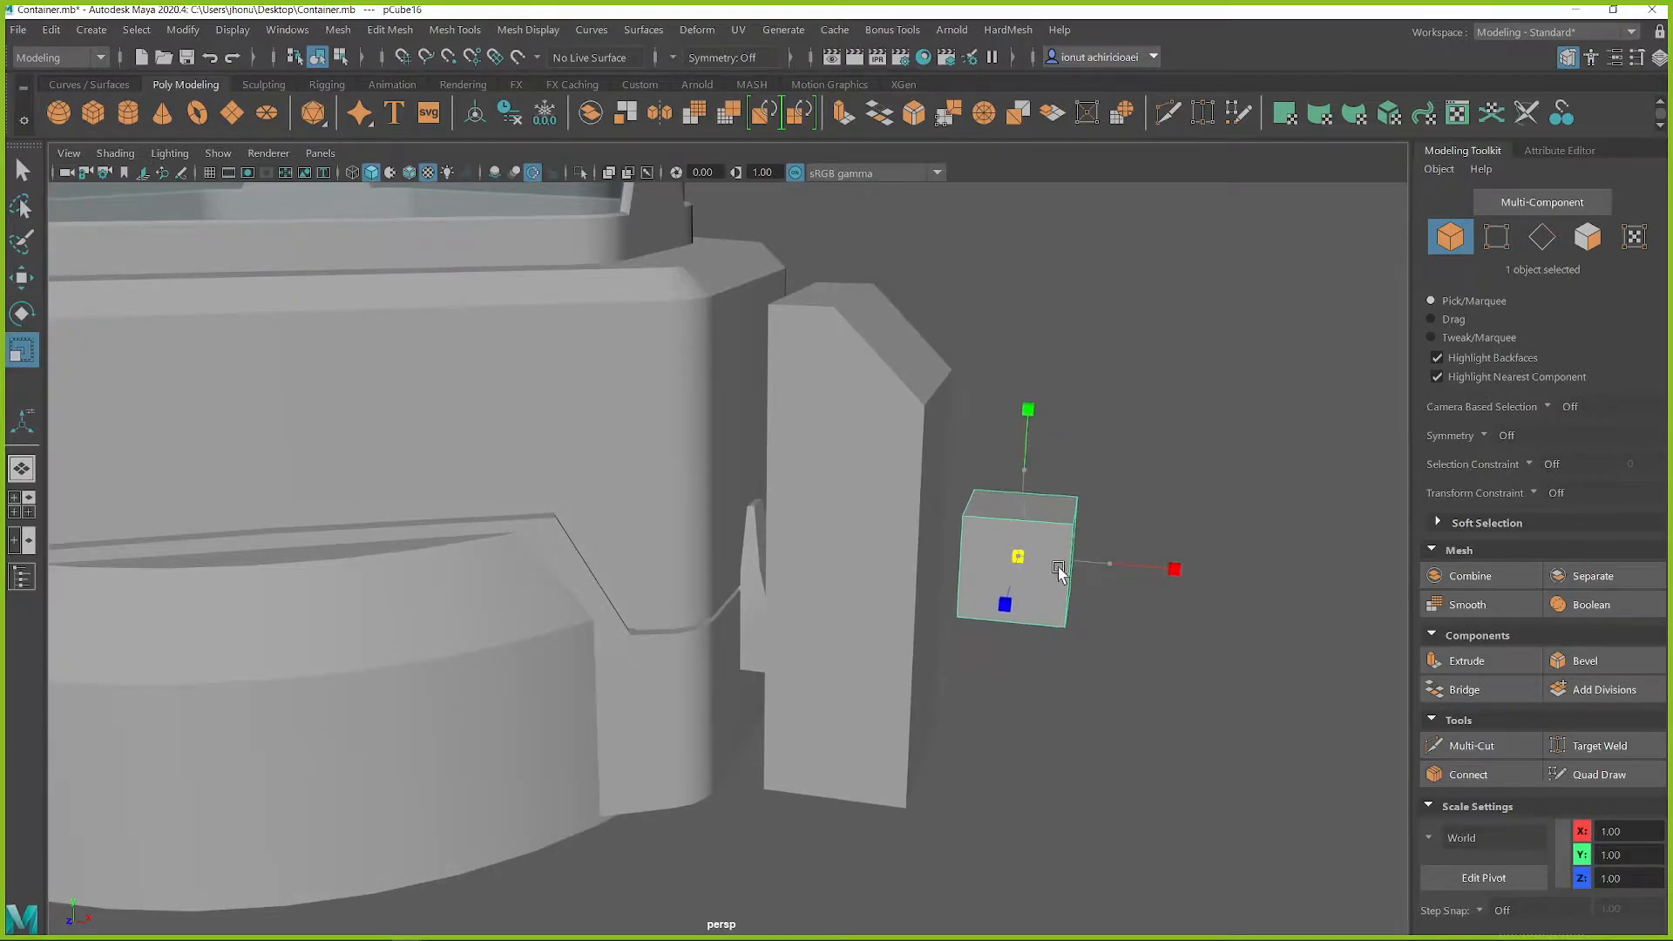
pyautogui.press('q')
pyautogui.moveTo(1023, 511); pyautogui.dragTo(1020, 337, button='right')
pyautogui.moveTo(877, 364); pyautogui.dragTo(1347, 869)
pyautogui.keyDown('shift'); pyautogui.moveTo(1027, 542); pyautogui.dragTo(1119, 544, button='right'); pyautogui.keyUp('shift')
pyautogui.click(360, 447)
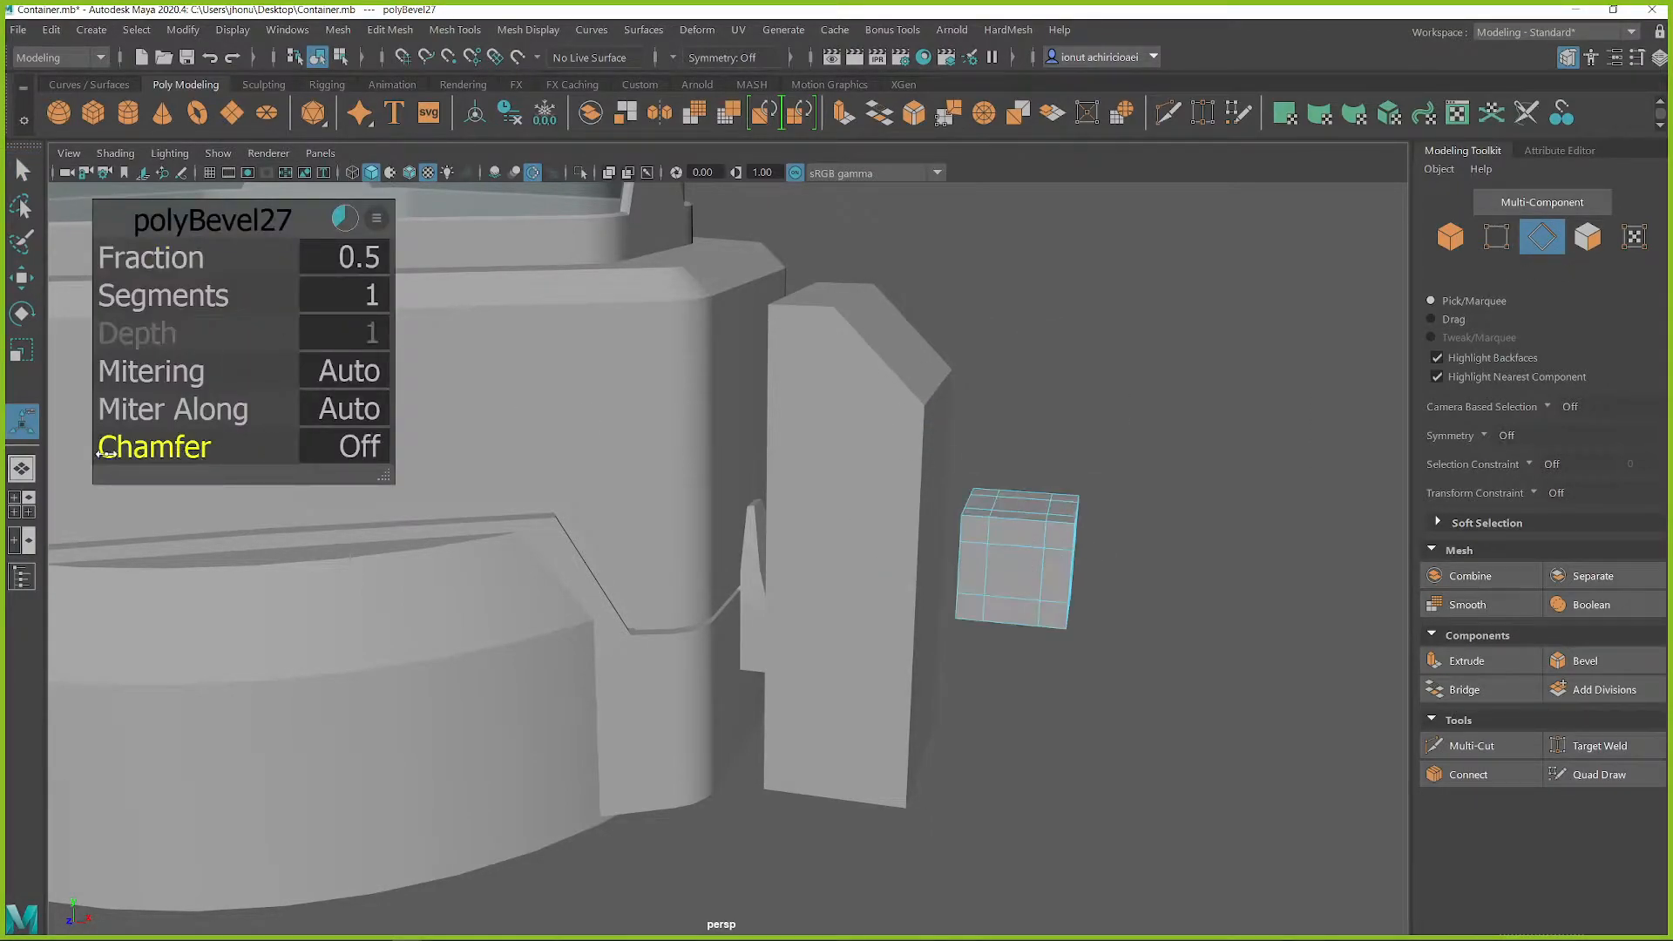
pyautogui.moveTo(922, 597); pyautogui.dragTo(704, 624)
pyautogui.moveTo(1125, 472); pyautogui.dragTo(1151, 363, button='right')
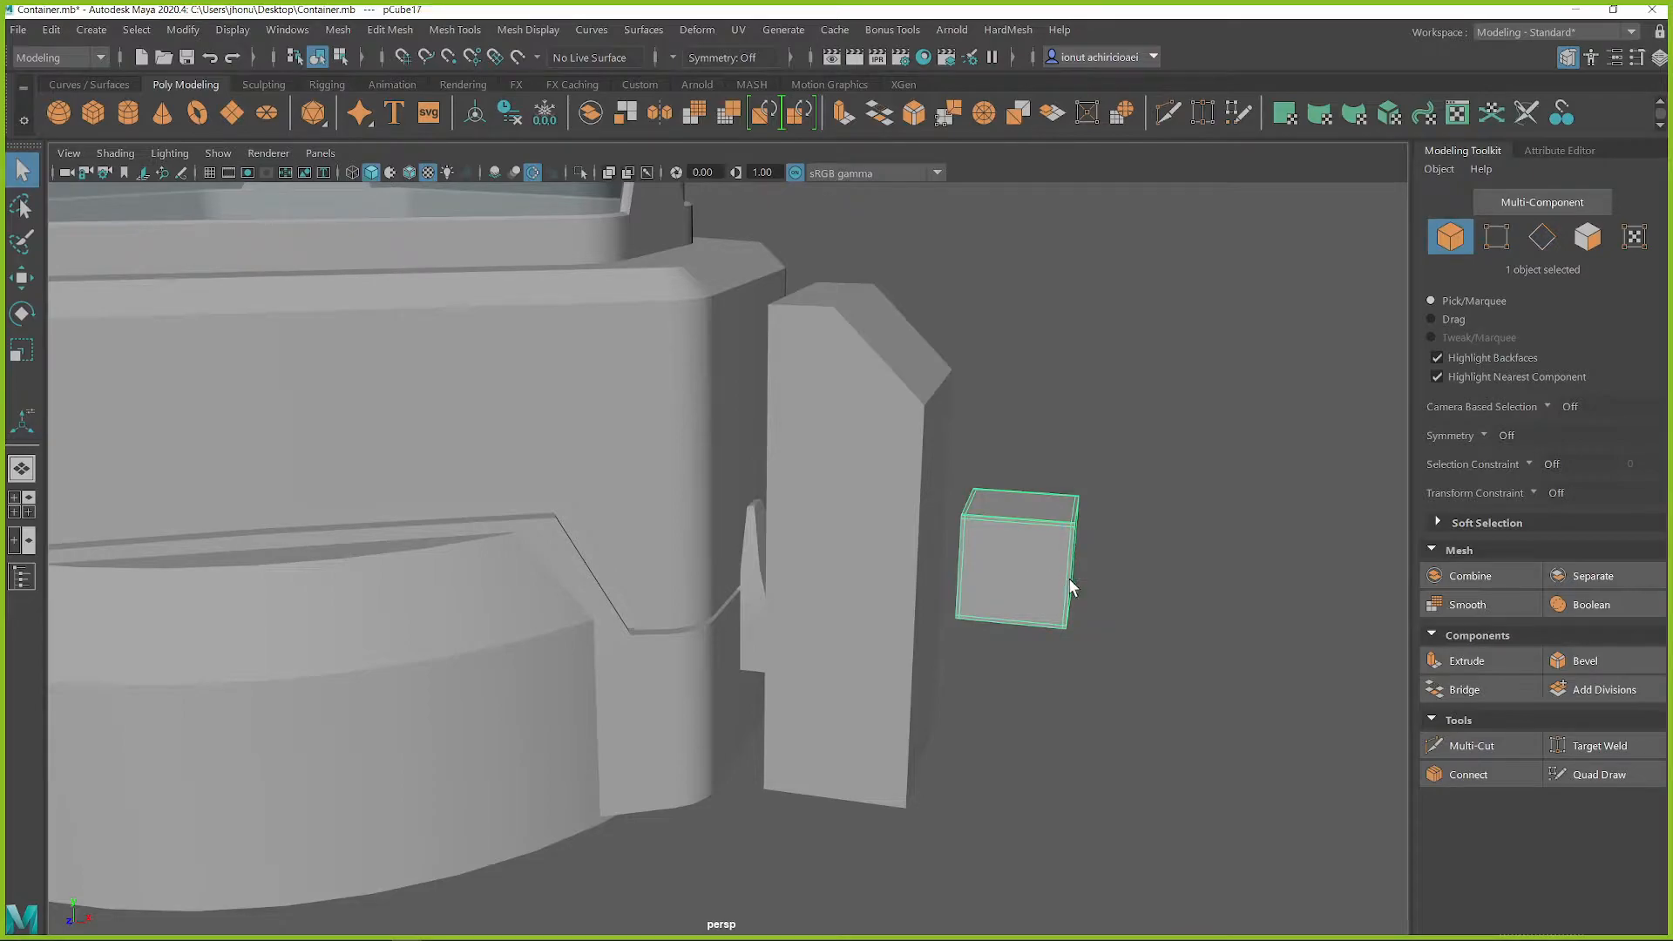
# Duplicate the bevelled cube, set the copy aside above, and slide the original against the tall block's outer face
pyautogui.press('w')
pyautogui.hotkey('ctrl', 'd')
pyautogui.moveTo(1095, 490); pyautogui.dragTo(1290, 224)
pyautogui.click(1009, 581)
pyautogui.click(908, 493)
pyautogui.click(1024, 546)
pyautogui.keyDown('alt'); pyautogui.moveTo(1024, 545); pyautogui.dragTo(932, 523); pyautogui.keyUp('alt')
# Insert supporting edge loops through the middle of the small cube
pyautogui.press('q')
pyautogui.keyDown('shift'); pyautogui.moveTo(1037, 560); pyautogui.dragTo(917, 384, button='right'); pyautogui.keyUp('shift')
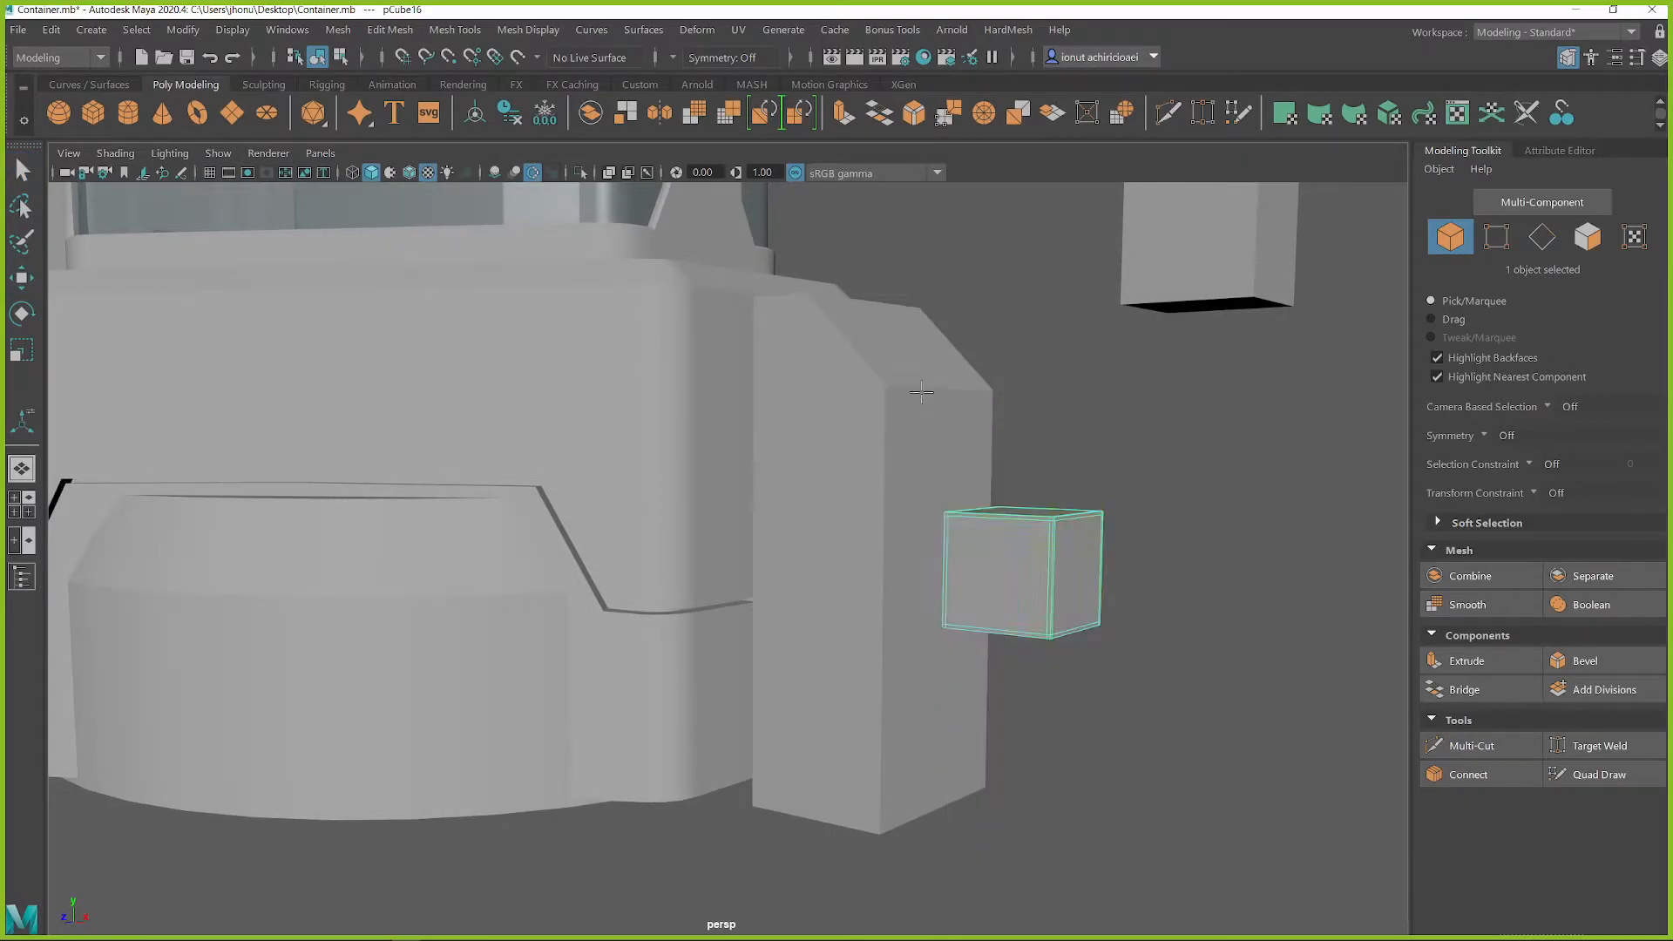
pyautogui.keyDown('alt'); pyautogui.moveTo(1036, 572); pyautogui.dragTo(1068, 658); pyautogui.keyUp('alt')
pyautogui.keyDown('ctrl'); pyautogui.keyDown('shift'); pyautogui.click(1009, 498); pyautogui.keyUp('shift'); pyautogui.keyUp('ctrl')
pyautogui.keyDown('ctrl'); pyautogui.keyDown('shift'); pyautogui.click(865, 649); pyautogui.keyUp('shift'); pyautogui.keyUp('ctrl')
pyautogui.press('q')
# Insert two horizontal edge loops and one lengthwise middle edge loop around the tall block
pyautogui.click(887, 551)
pyautogui.keyDown('alt'); pyautogui.moveTo(894, 549); pyautogui.dragTo(915, 575); pyautogui.keyUp('alt')
pyautogui.keyDown('shift'); pyautogui.moveTo(911, 446); pyautogui.dragTo(790, 446, button='right'); pyautogui.keyUp('shift')
pyautogui.keyDown('ctrl'); pyautogui.keyDown('shift'); pyautogui.click(940, 410); pyautogui.keyUp('shift'); pyautogui.keyUp('ctrl')
pyautogui.keyDown('alt'); pyautogui.moveTo(940, 410); pyautogui.dragTo(952, 515); pyautogui.keyUp('alt')
pyautogui.press('q')
pyautogui.moveTo(919, 391); pyautogui.dragTo(981, 361, button='right')
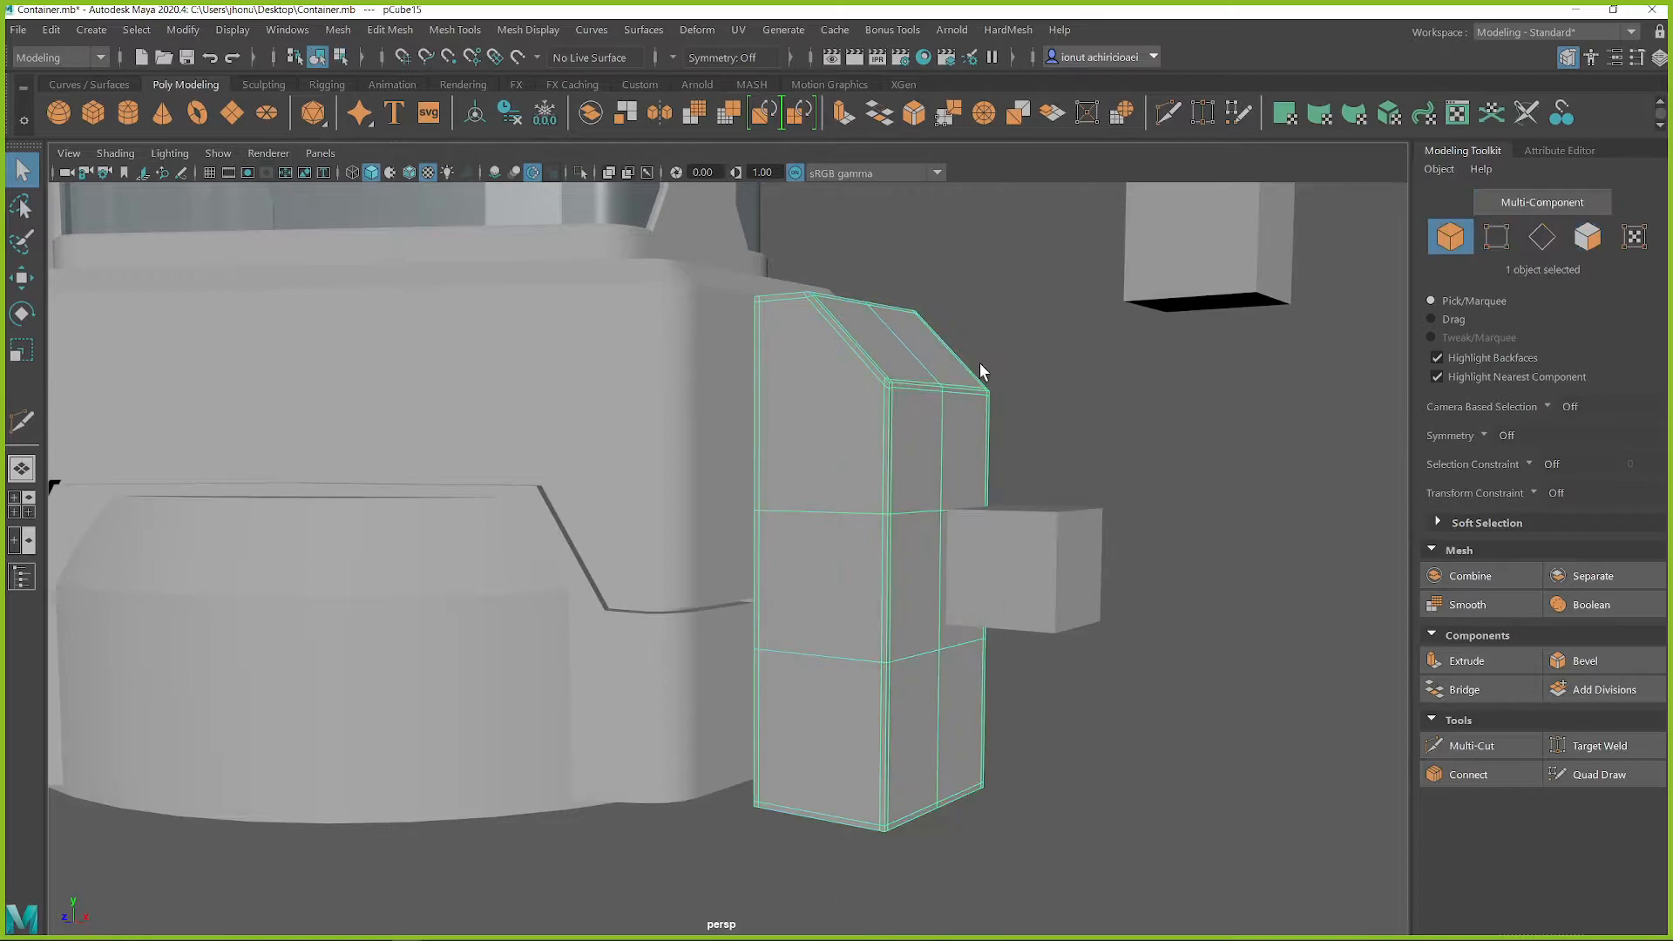
# Select the tall block and the small cube together, and open the HardMesh boolean tool
pyautogui.keyDown('alt'); pyautogui.moveTo(887, 470); pyautogui.dragTo(831, 460); pyautogui.keyUp('alt')
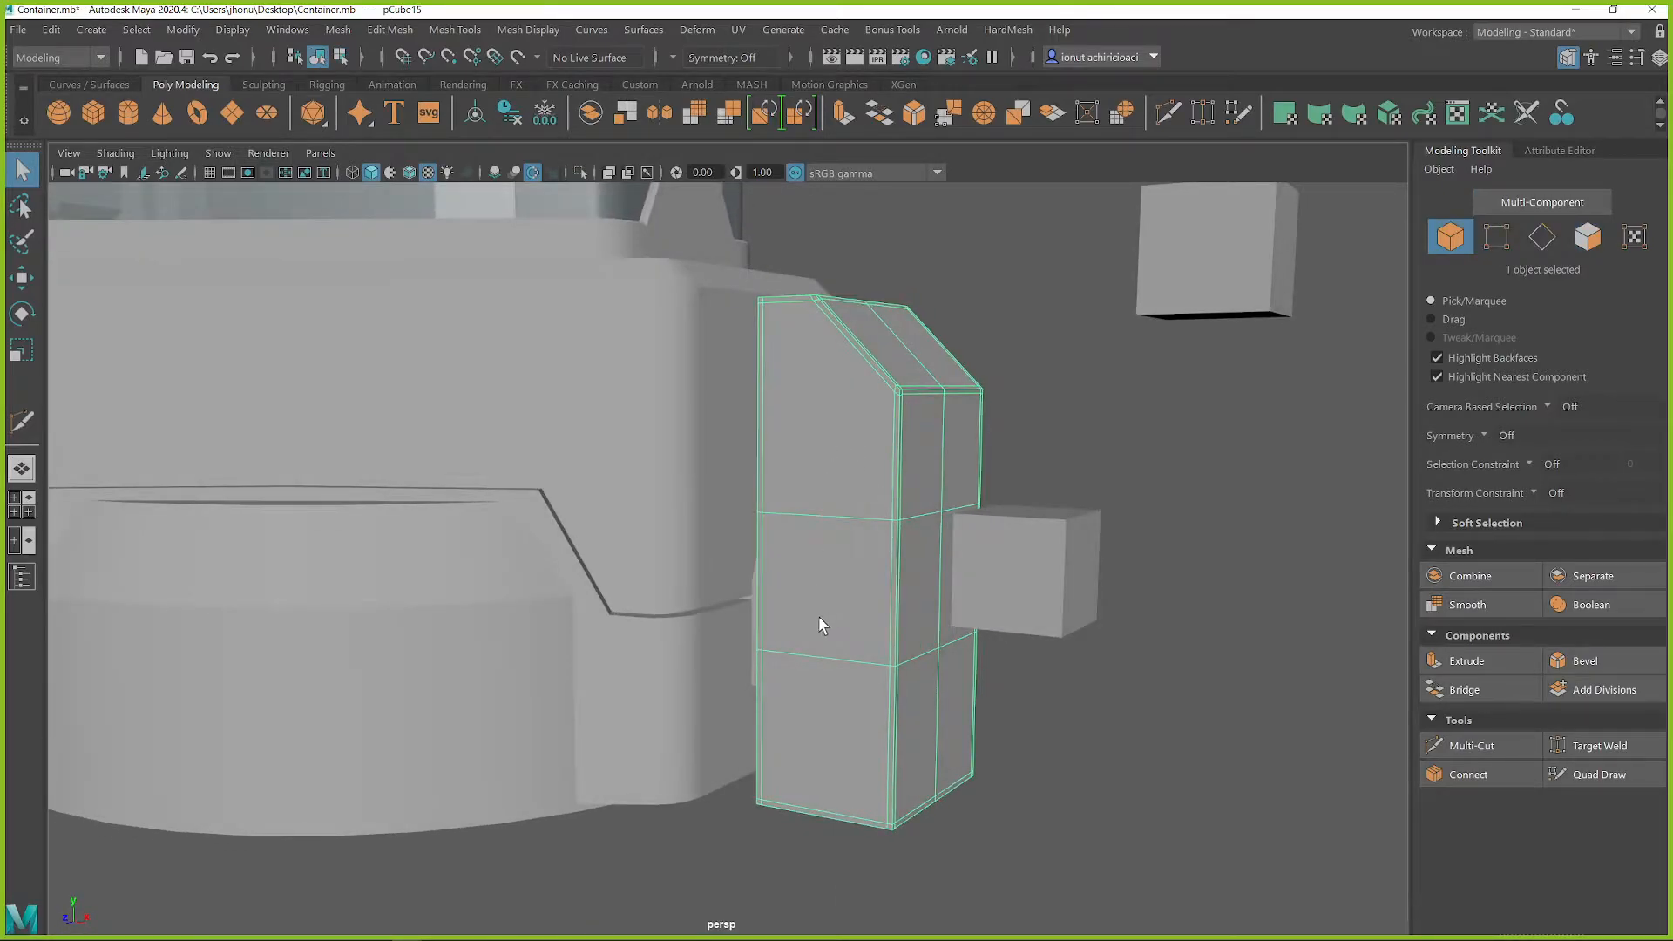
pyautogui.keyDown('alt'); pyautogui.moveTo(943, 562); pyautogui.dragTo(970, 598); pyautogui.keyUp('alt')
pyautogui.click(961, 616)
pyautogui.scroll(-2, 970, 601)
pyautogui.click(866, 403)
pyautogui.keyDown('alt'); pyautogui.moveTo(866, 404); pyautogui.dragTo(997, 635); pyautogui.keyUp('alt')
pyautogui.click(997, 636)
pyautogui.click(837, 531)
pyautogui.keyDown('shift'); pyautogui.click(996, 657); pyautogui.keyUp('shift')
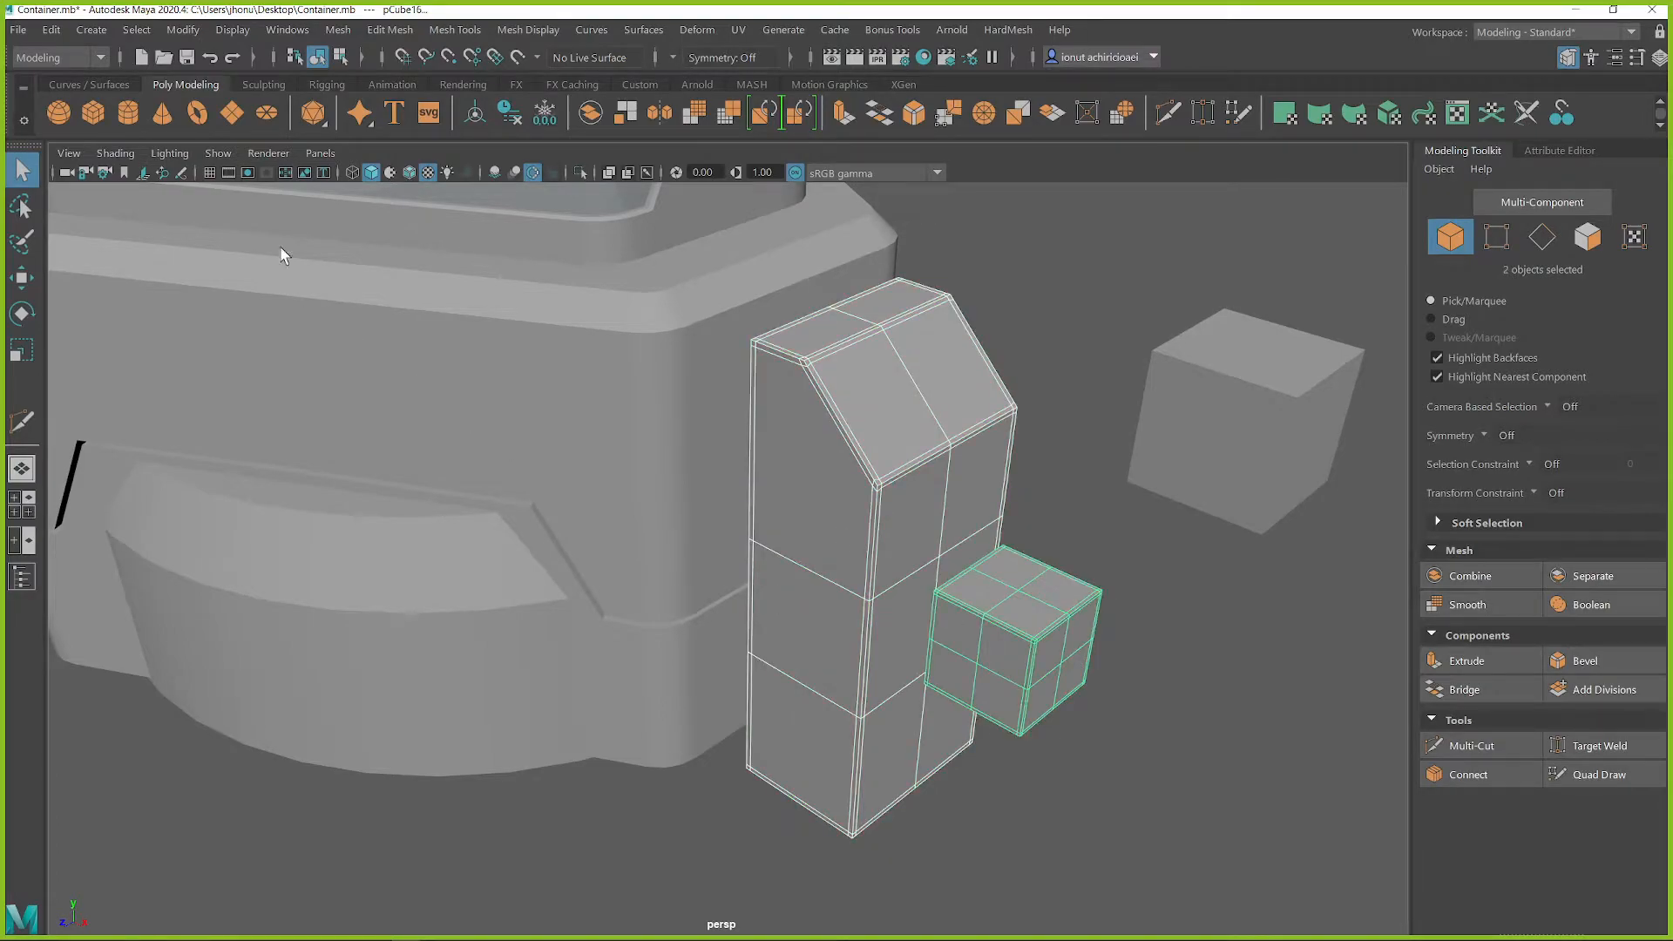
pyautogui.click(1007, 30)
pyautogui.click(1046, 80)
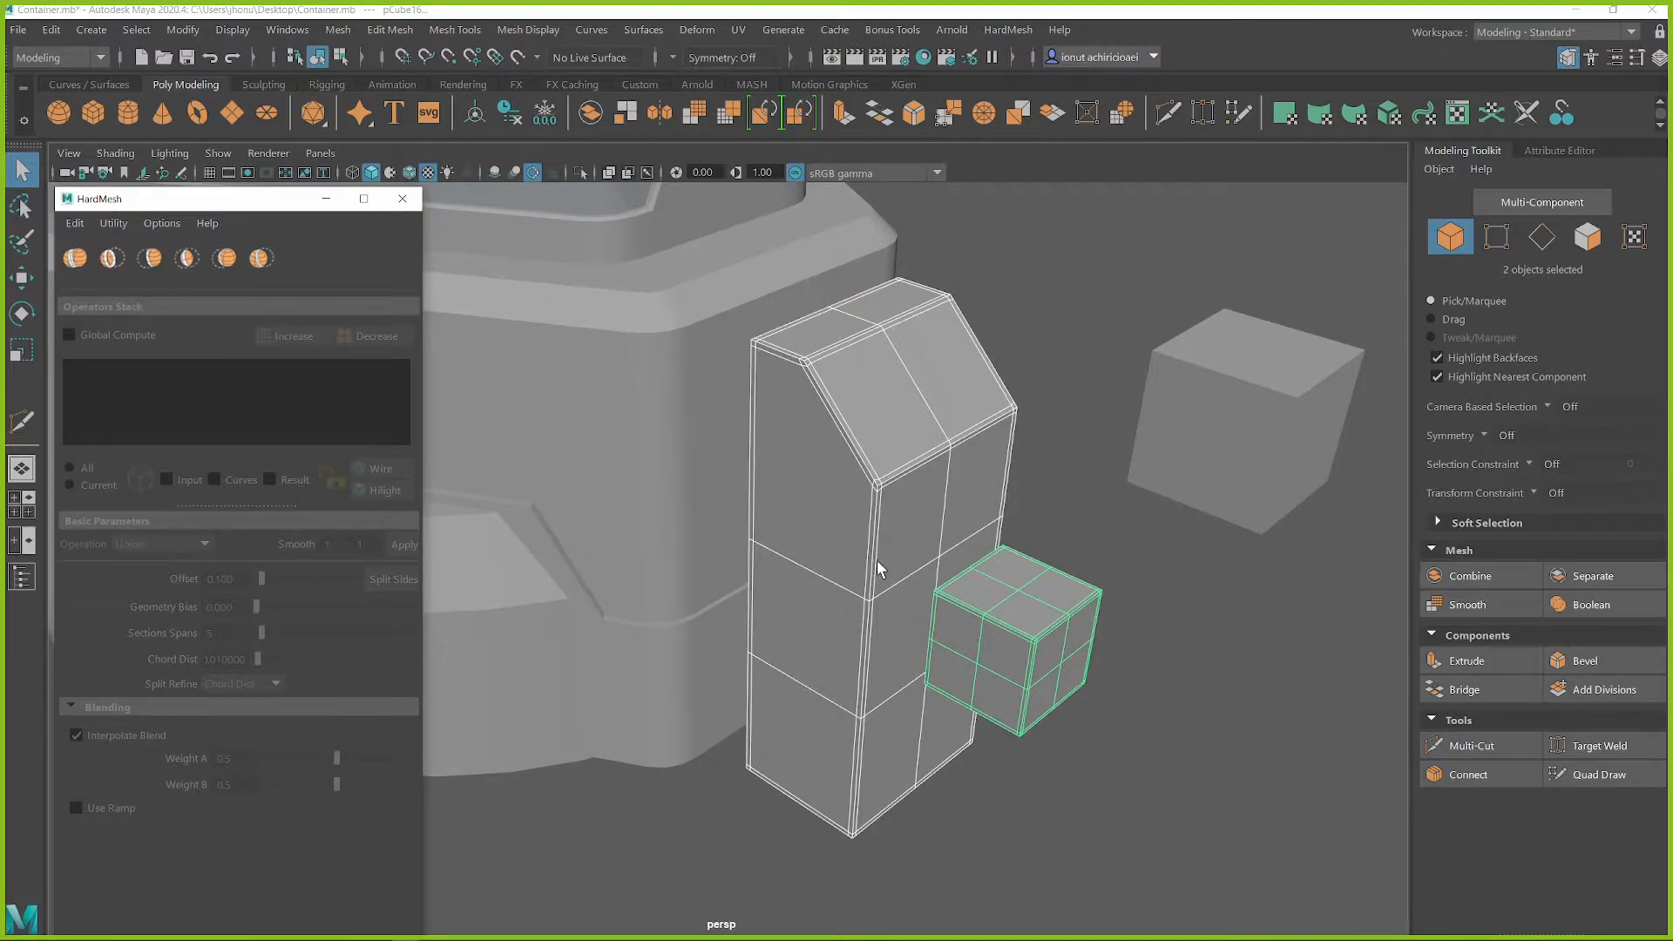
pyautogui.keyDown('alt'); pyautogui.moveTo(878, 569); pyautogui.dragTo(926, 512); pyautogui.keyUp('alt')
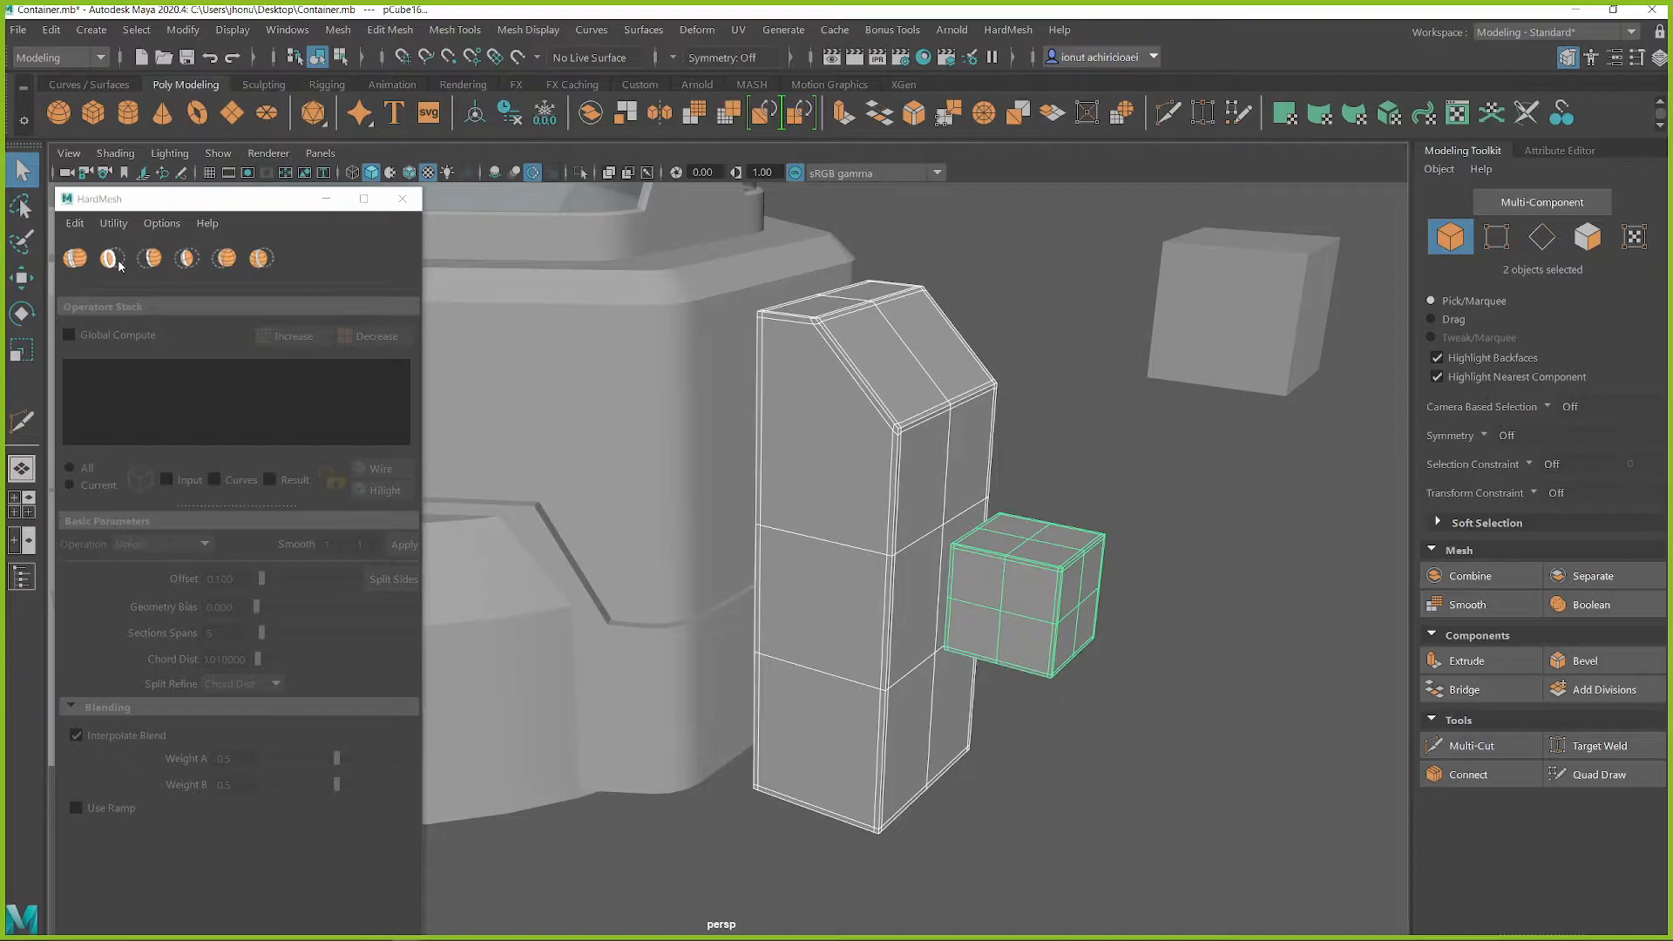
# Try subtracting the small cube from the tall block and adjusting the cube's position and height
pyautogui.click(110, 260)
pyautogui.moveTo(981, 572)
pyautogui.keyDown('alt'); pyautogui.mouseDown()
pyautogui.moveTo(1044, 556)
pyautogui.moveTo(956, 559)
pyautogui.mouseUp(); pyautogui.keyUp('alt')
pyautogui.click(1027, 550)
pyautogui.press('w')
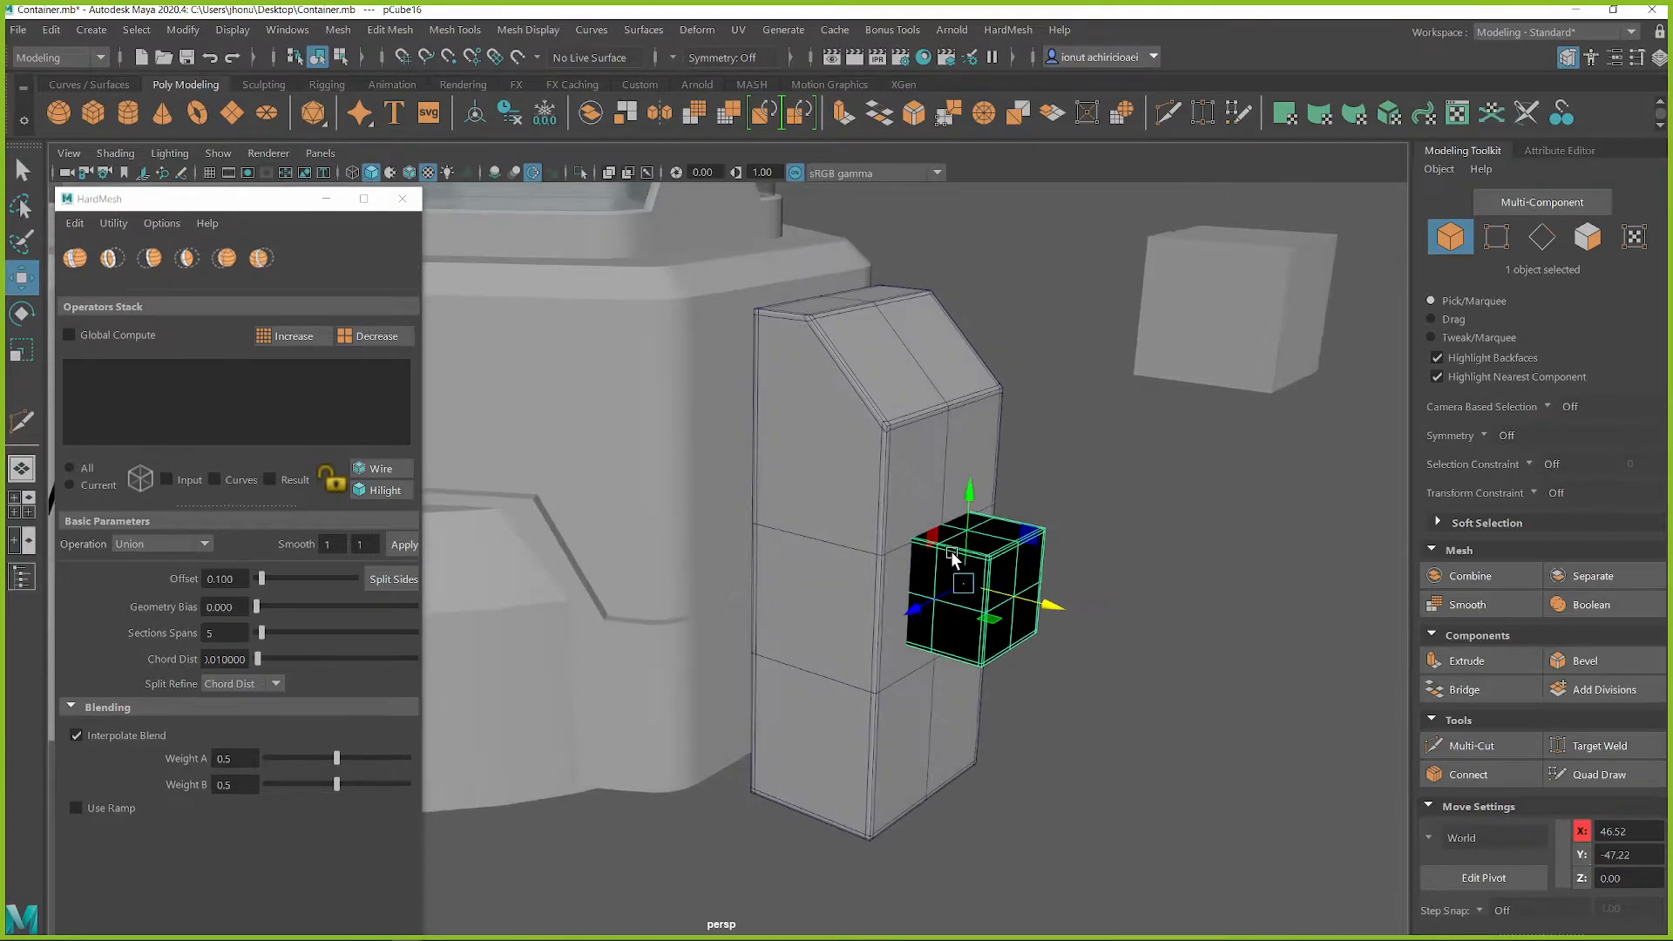
pyautogui.press('r')
pyautogui.moveTo(969, 498); pyautogui.dragTo(968, 462)
pyautogui.hotkey('ctrl', 'z')
# Try HardMesh smooth values of 3 and 3, and undo back to the separate block and cube
pyautogui.doubleClick(327, 544)
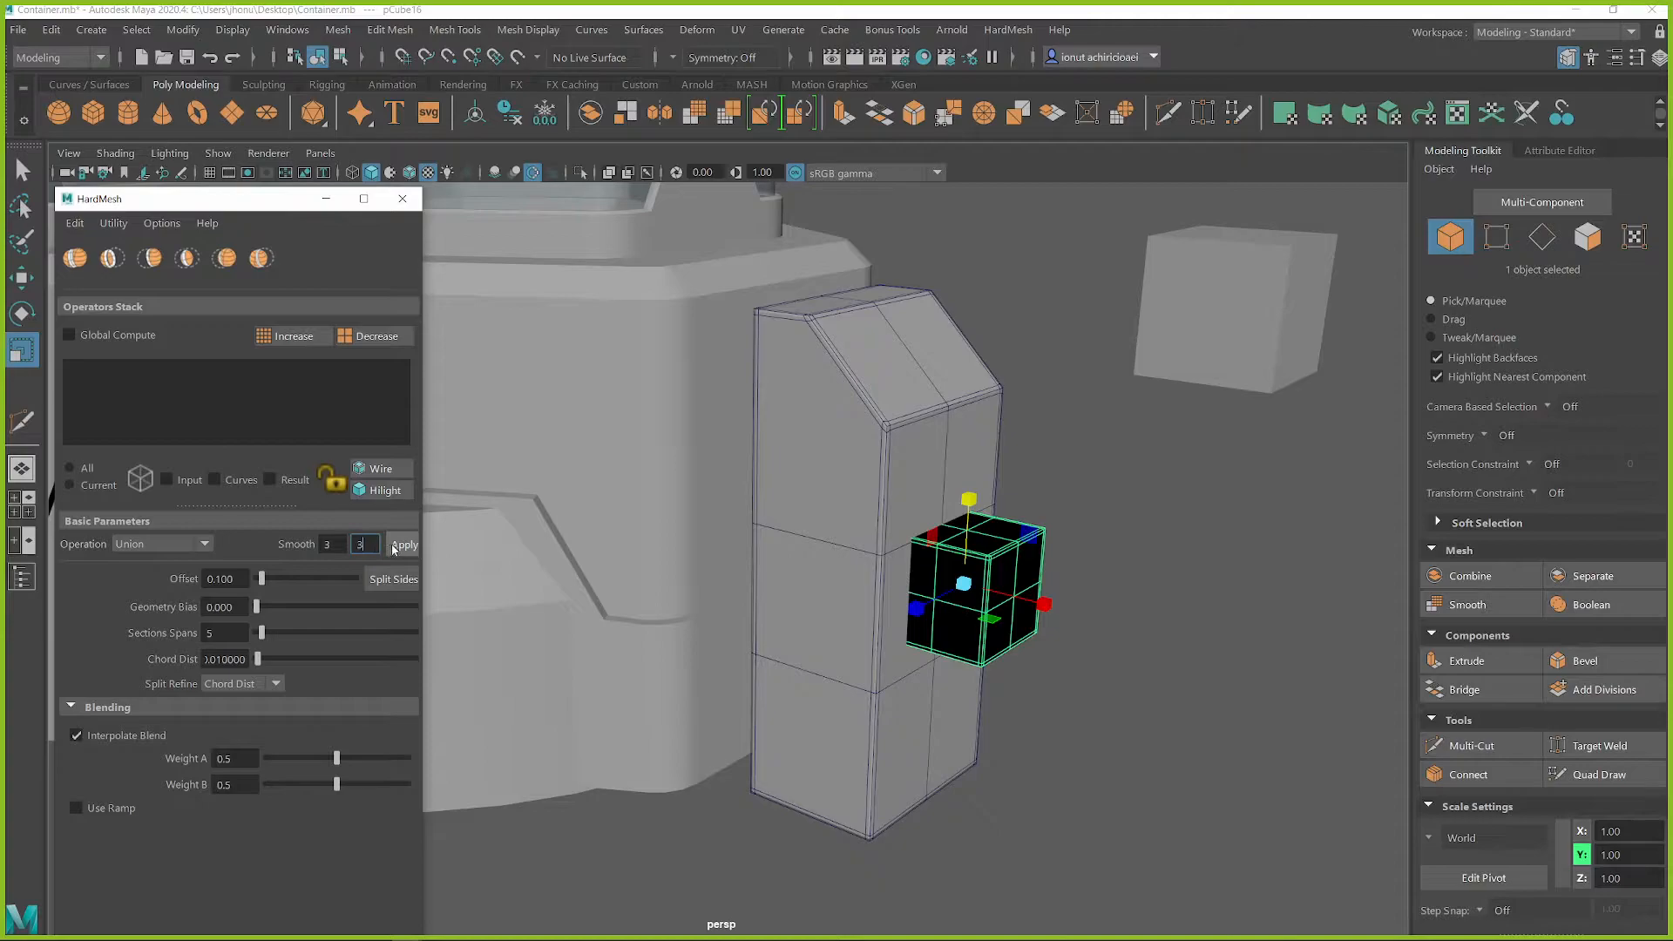
pyautogui.click(889, 512)
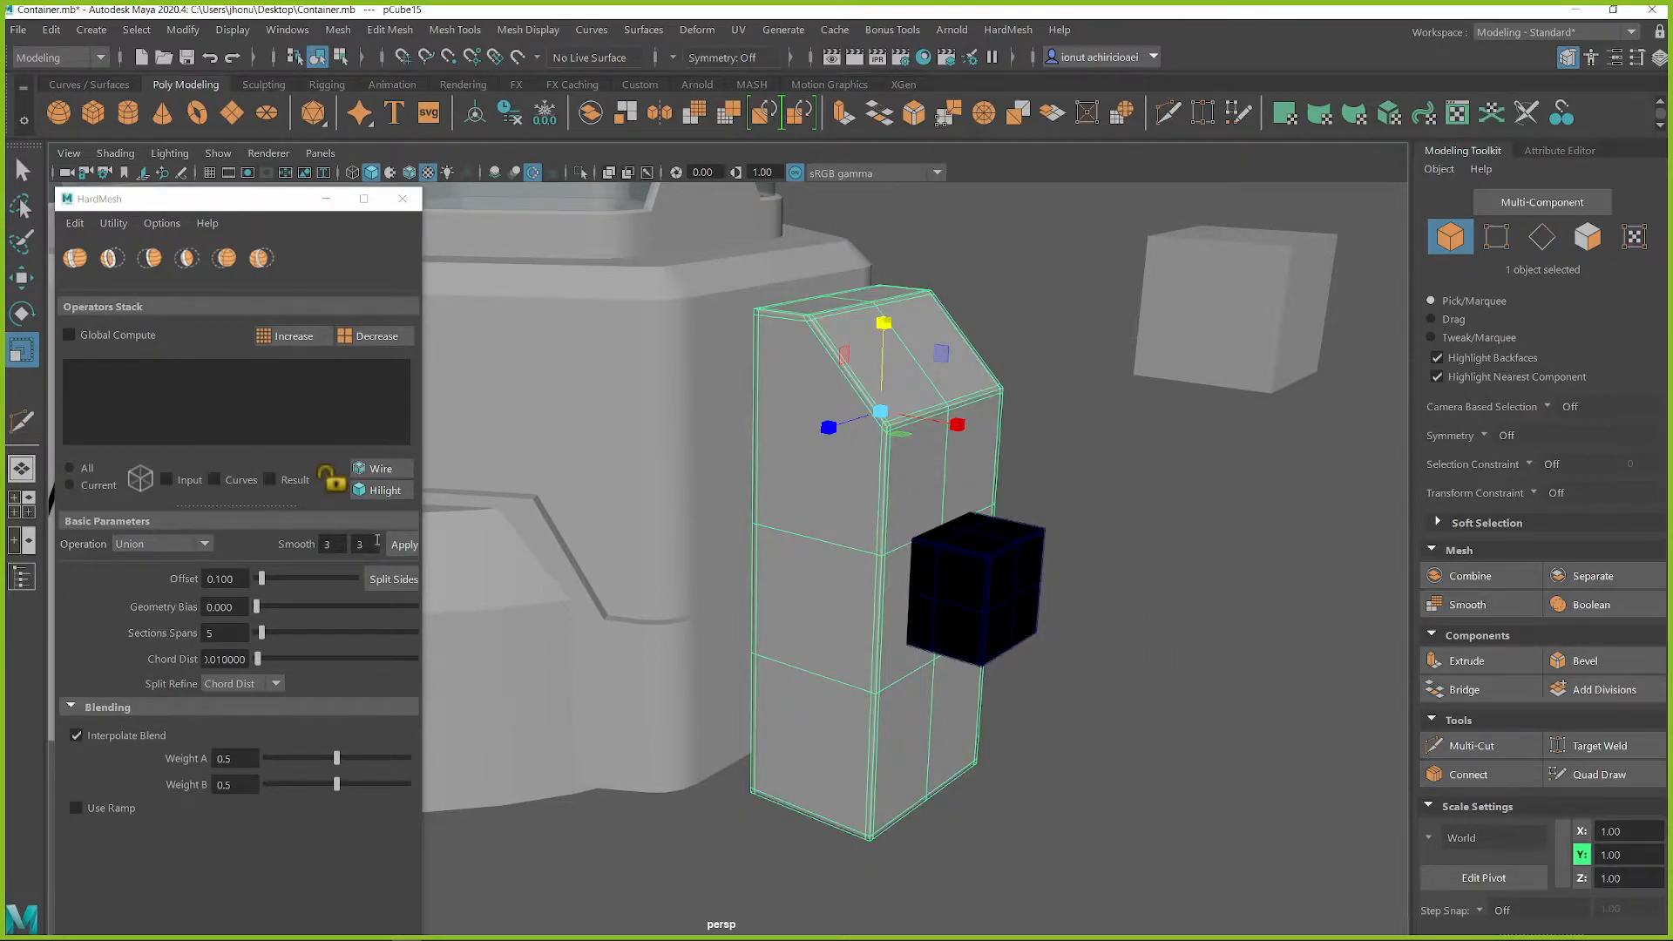
pyautogui.click(952, 583)
pyautogui.hotkey('ctrl', 'z')
pyautogui.hotkey('ctrl', 'z')
pyautogui.hotkey('ctrl', 'z')
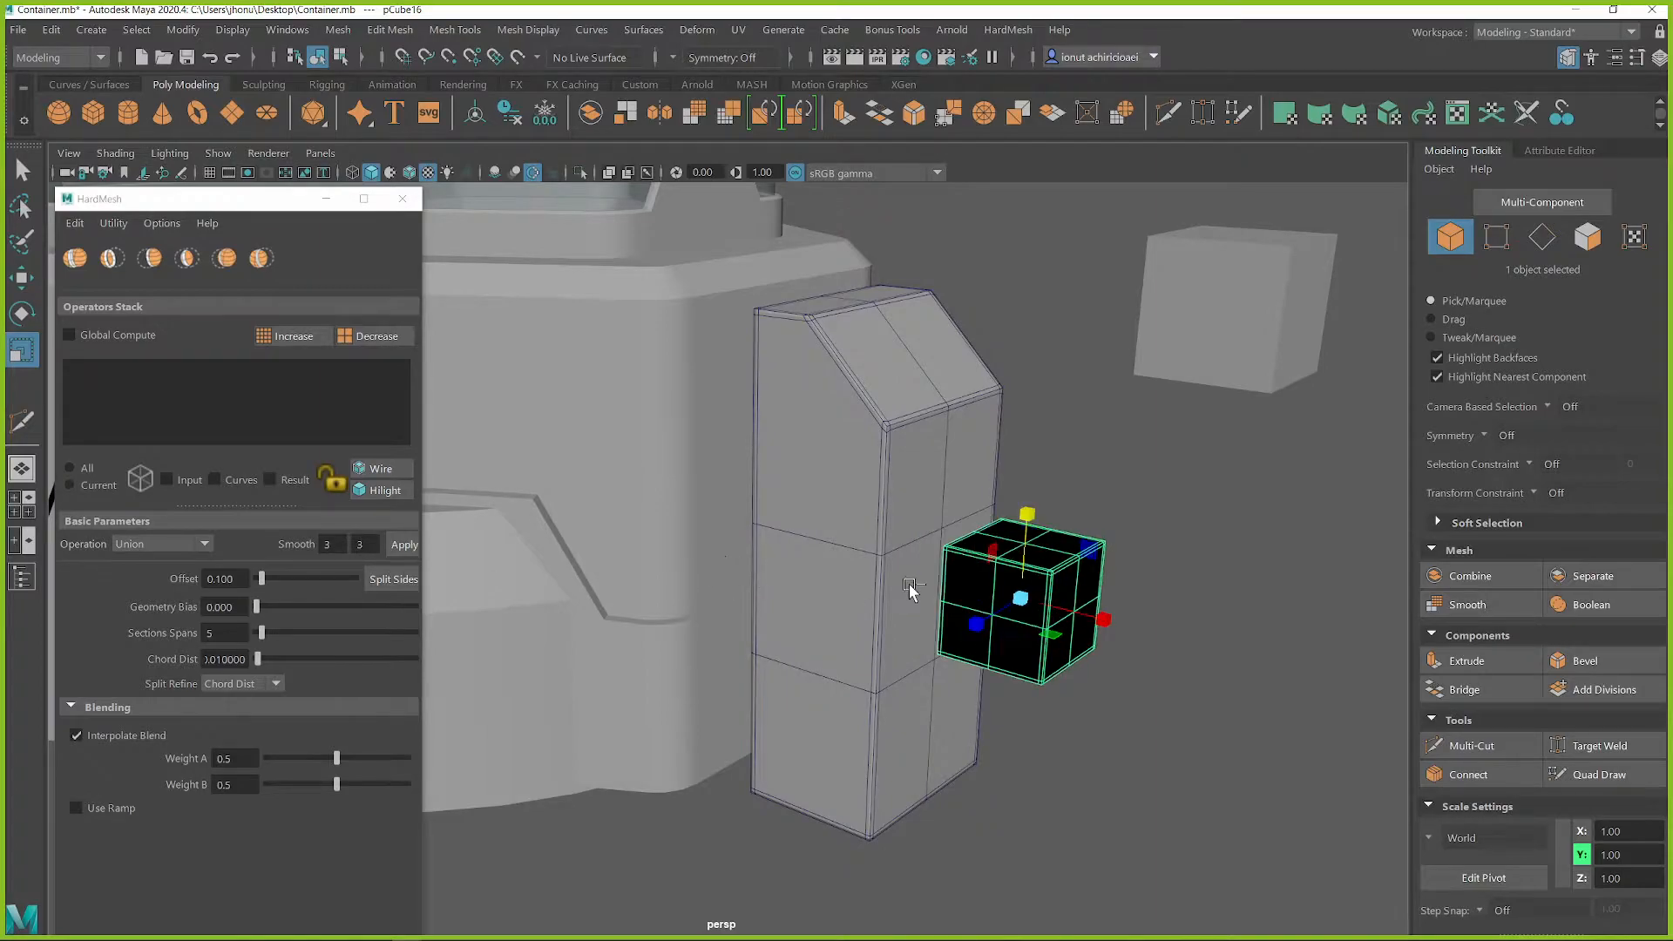
pyautogui.hotkey('ctrl', 'z')
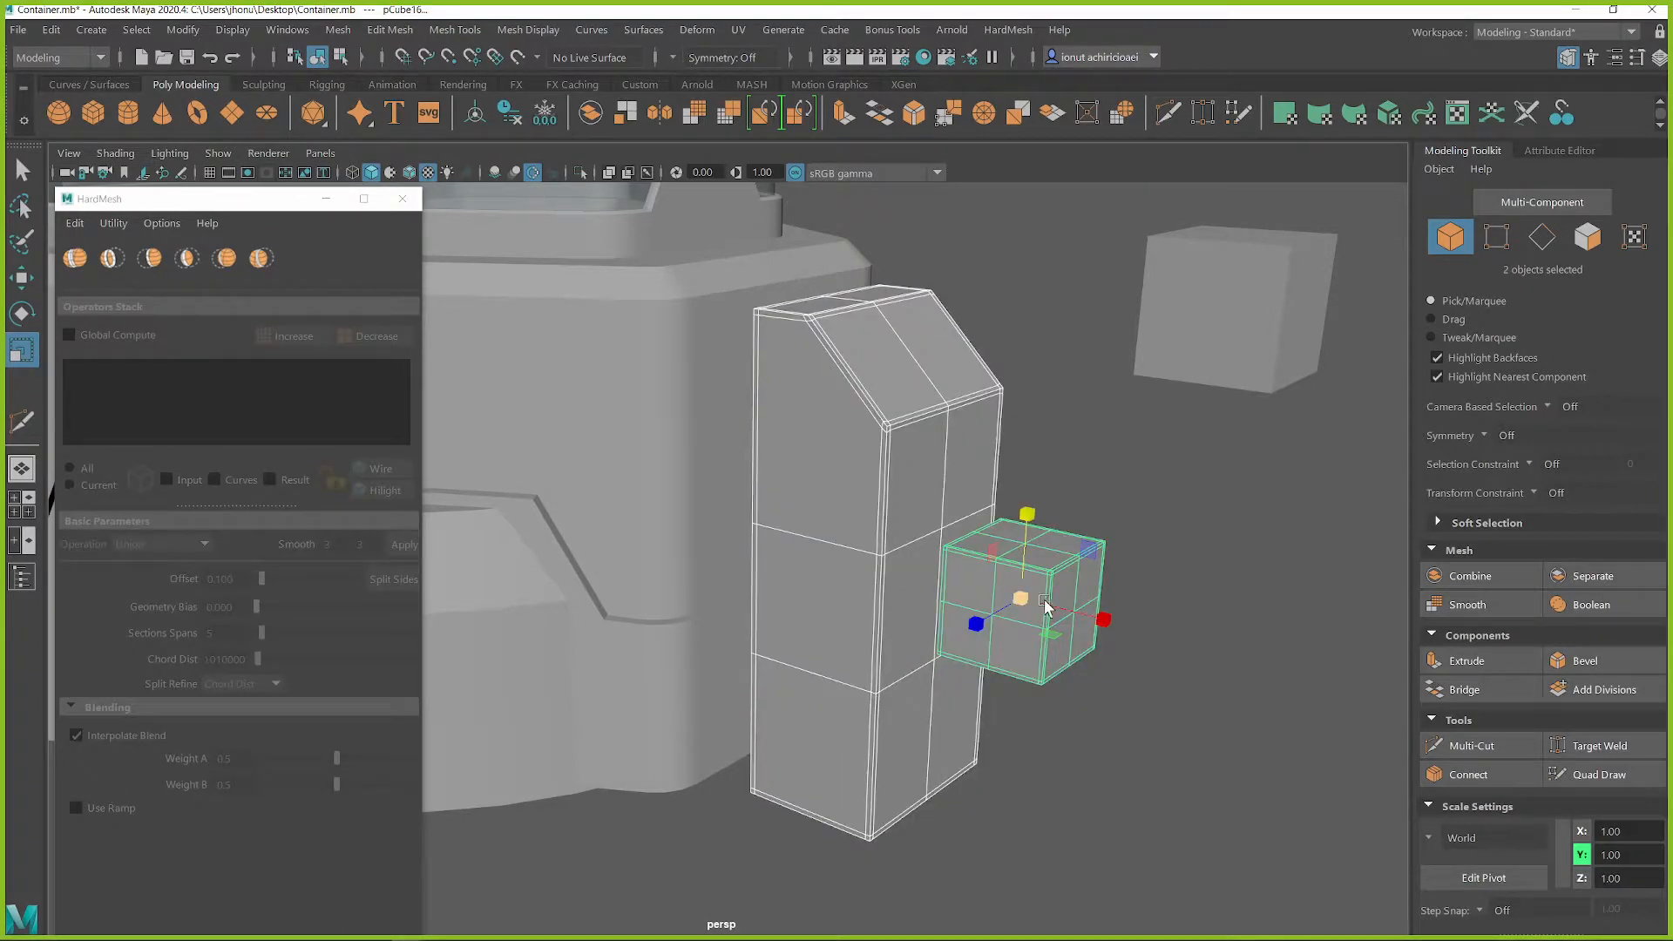
# Move the small cube along X so that it sinks deeper into the tall block's outer face
pyautogui.press('w')
pyautogui.press('q')
pyautogui.click(1058, 571)
pyautogui.press('w')
pyautogui.moveTo(1108, 614); pyautogui.dragTo(1042, 602)
pyautogui.keyDown('alt'); pyautogui.moveTo(897, 528); pyautogui.dragTo(938, 549); pyautogui.keyUp('alt')
pyautogui.press('q')
# Subtract the small cube from the tall block with a HardMesh Difference A-B operation
pyautogui.click(898, 448)
pyautogui.keyDown('shift'); pyautogui.click(986, 541); pyautogui.keyUp('shift')
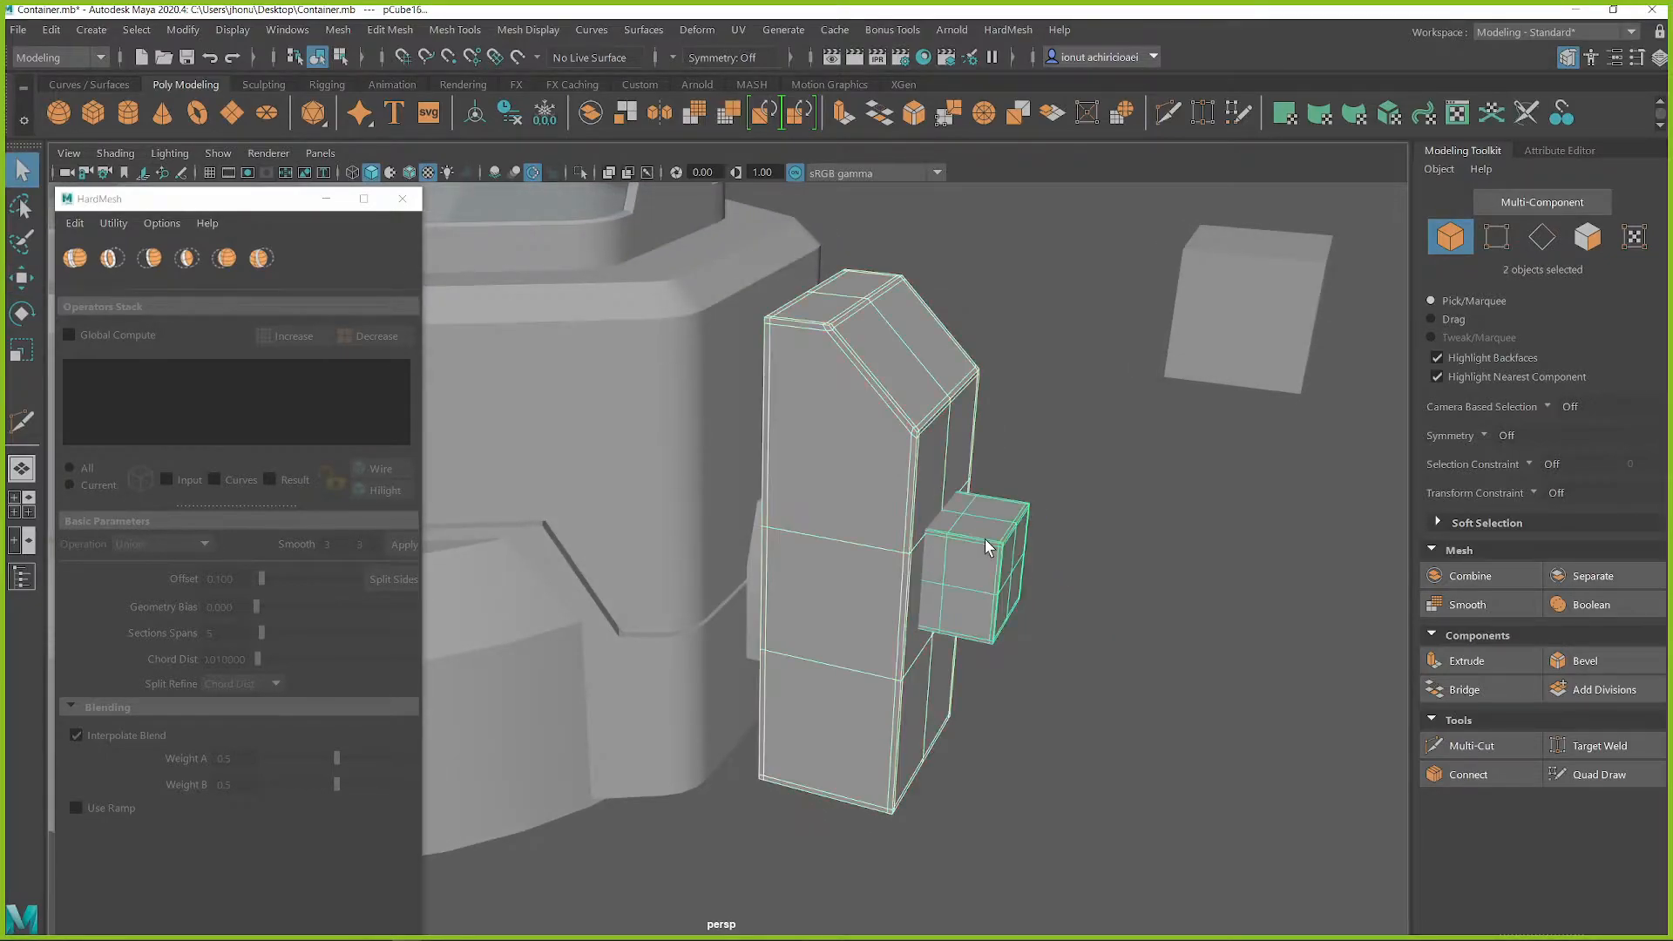
pyautogui.click(111, 259)
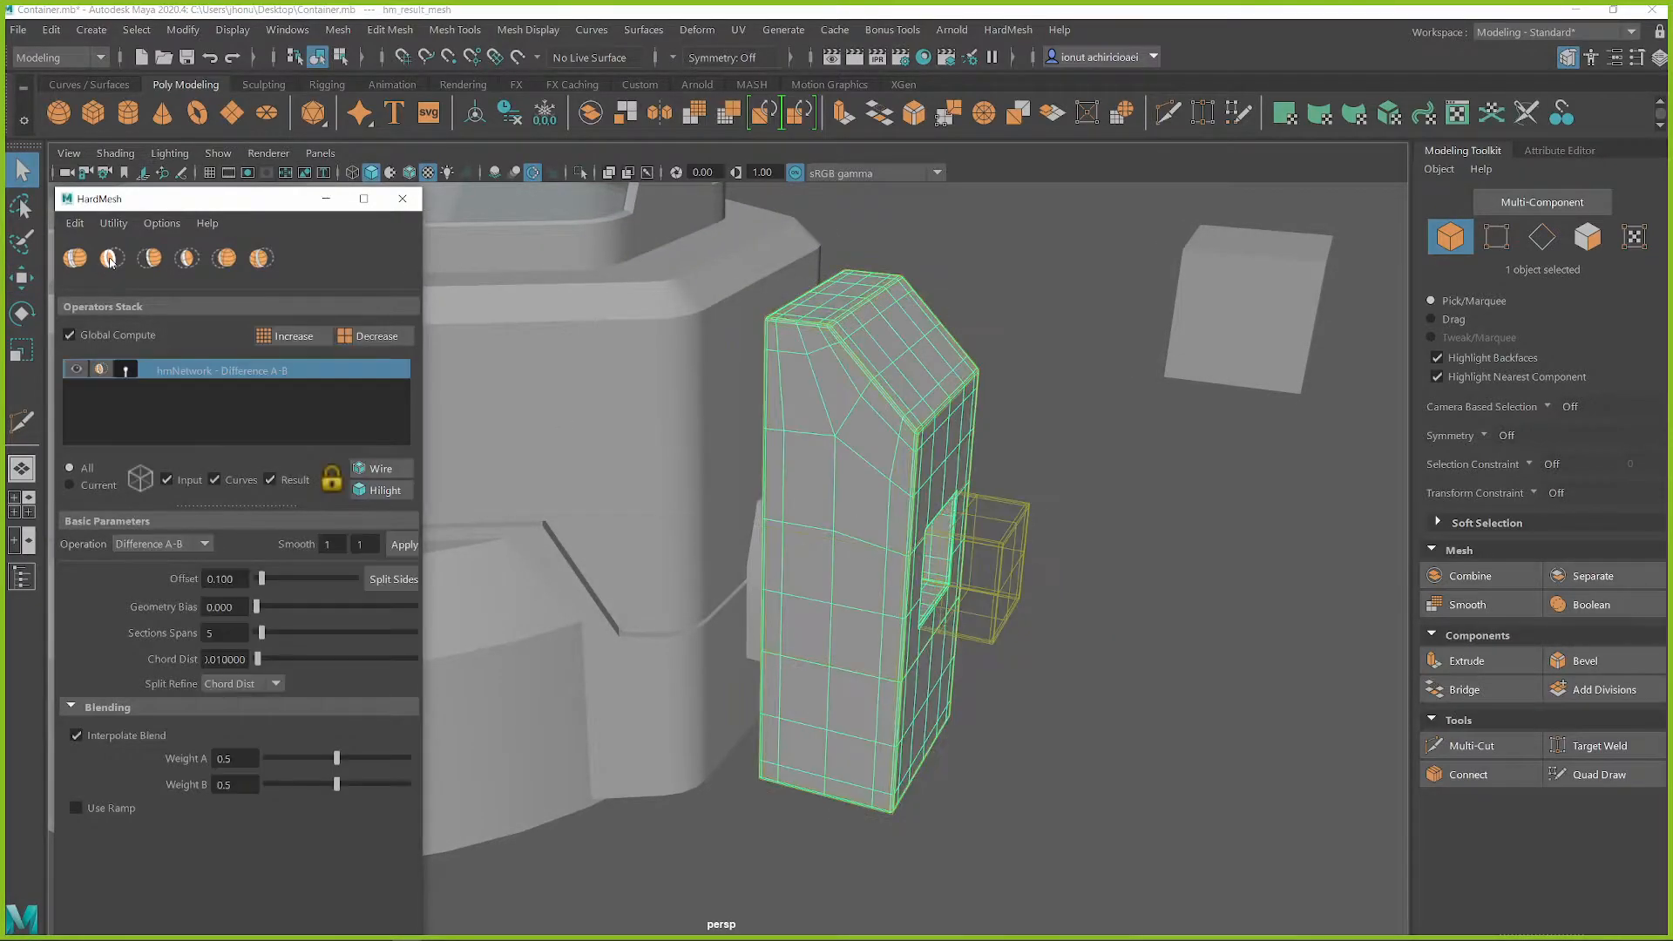
pyautogui.keyDown('alt'); pyautogui.moveTo(595, 497); pyautogui.dragTo(259, 527); pyautogui.keyUp('alt')
# Try applying HardMesh smooth values of 3 and 3 to the cut block
pyautogui.doubleClick(323, 544)
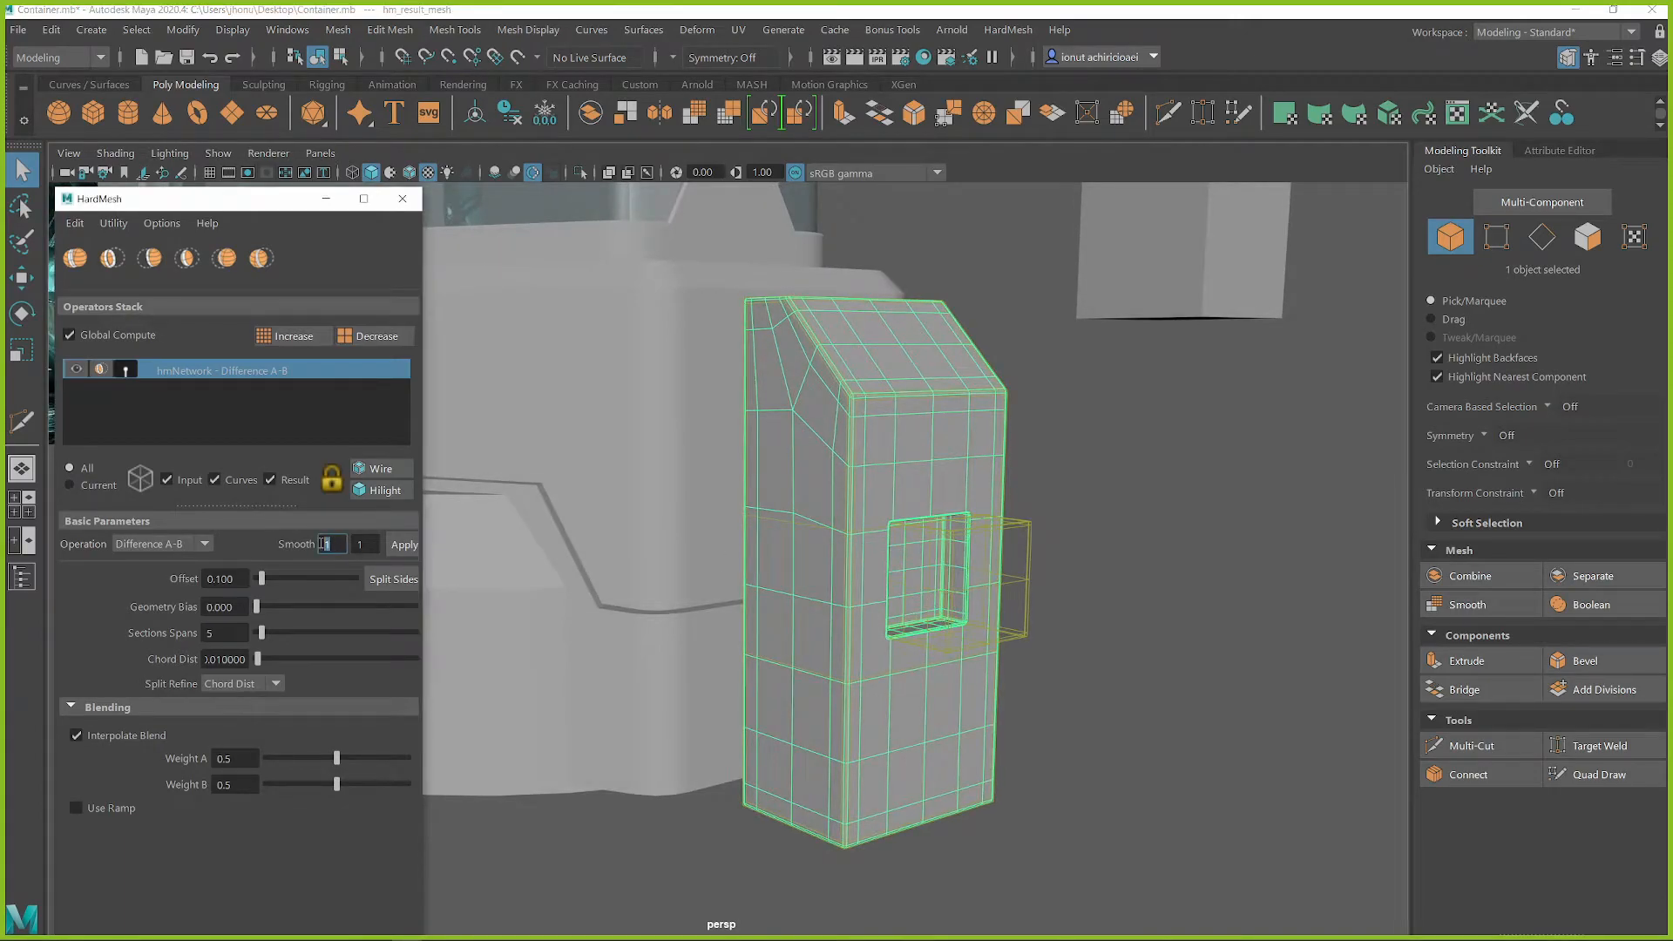
pyautogui.click(390, 545)
pyautogui.keyDown('alt'); pyautogui.moveTo(988, 565); pyautogui.dragTo(698, 555); pyautogui.keyUp('alt')
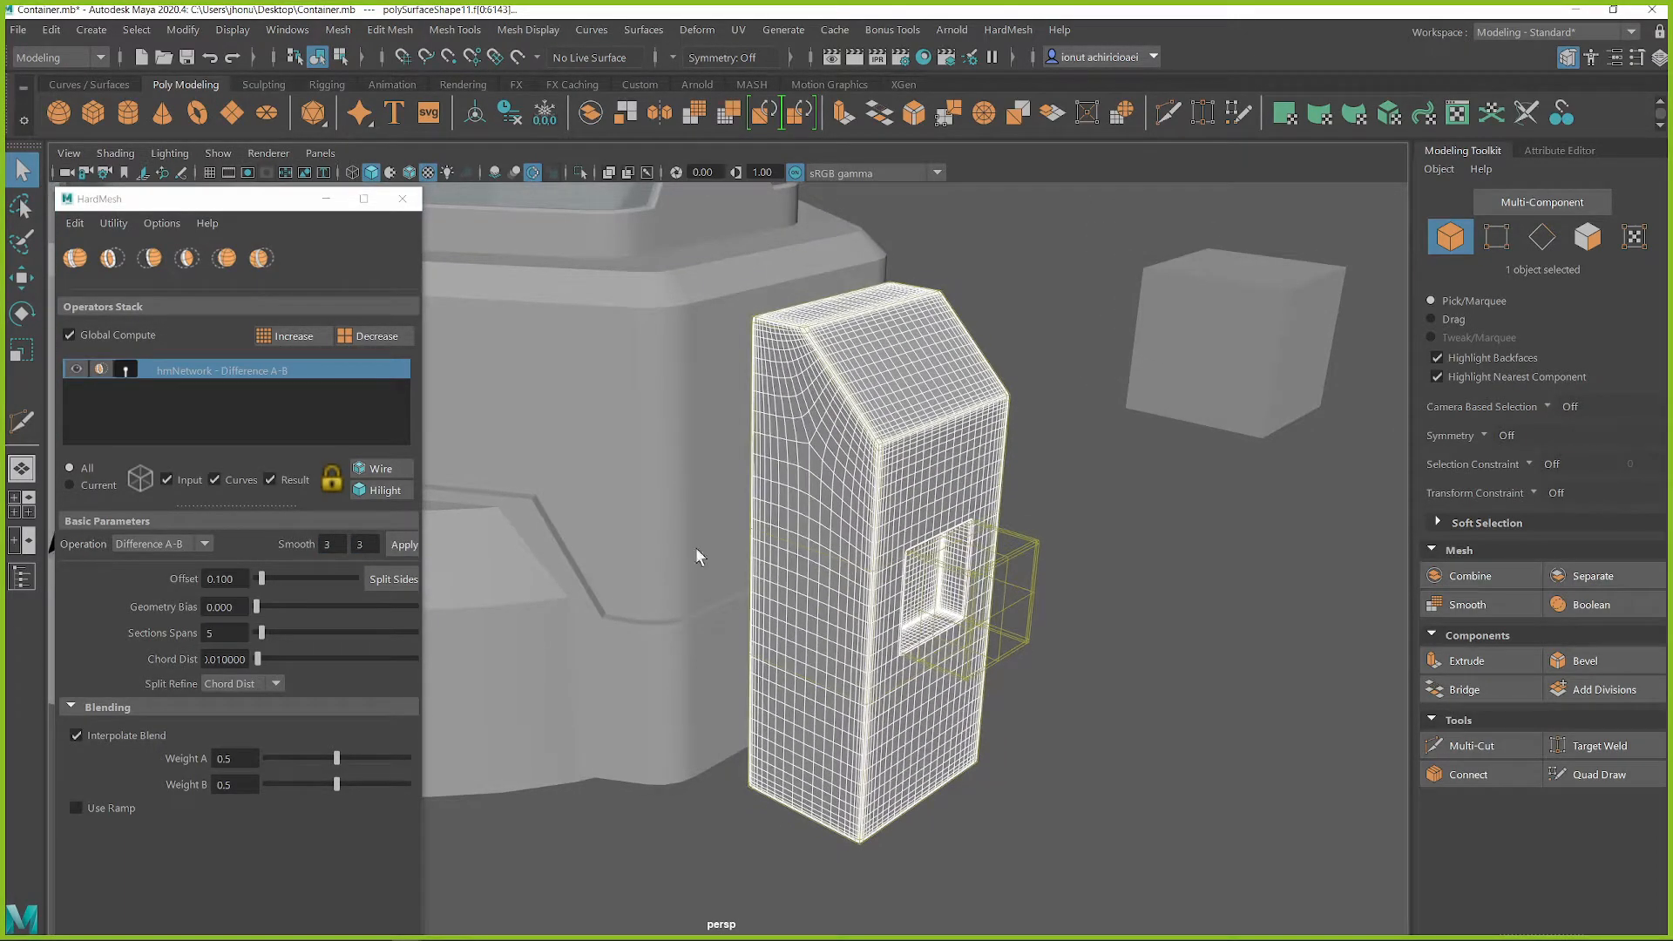
# Set both HardMesh smooth values to 2 and apply them to the cut block
pyautogui.doubleClick(331, 545)
pyautogui.write('2')
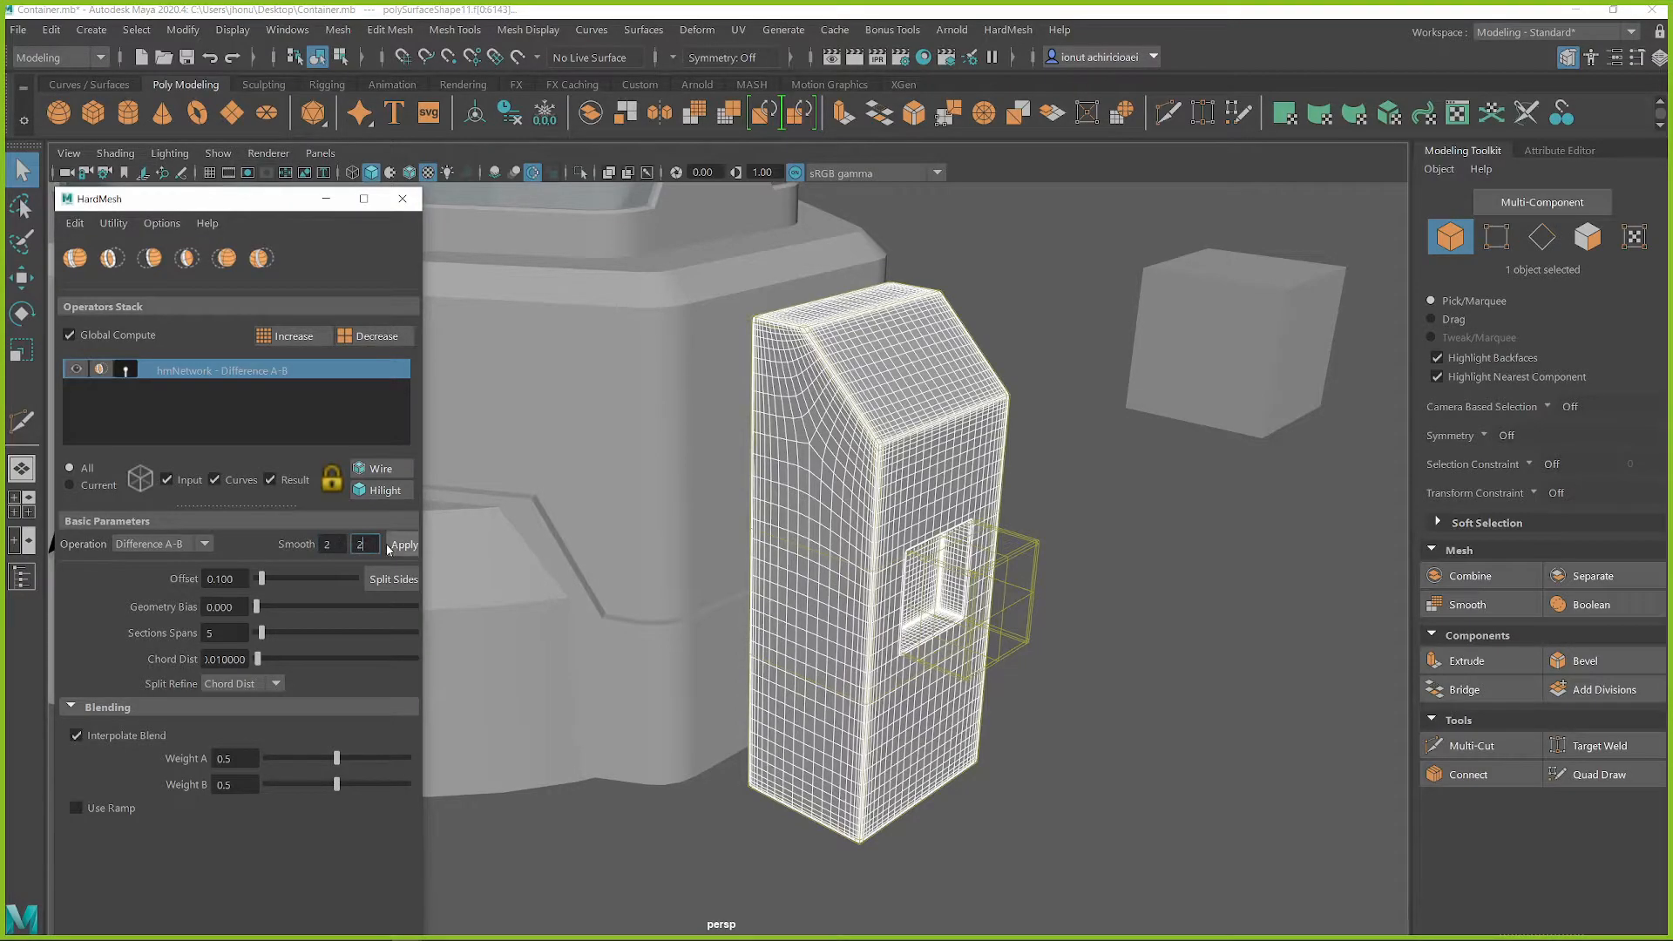
pyautogui.click(404, 544)
pyautogui.keyDown('alt'); pyautogui.moveTo(967, 556); pyautogui.dragTo(876, 551); pyautogui.keyUp('alt')
# Widen the blend around the block's rectangular cut by setting the HardMesh offset to 0.349
pyautogui.scroll(3, 944, 594)
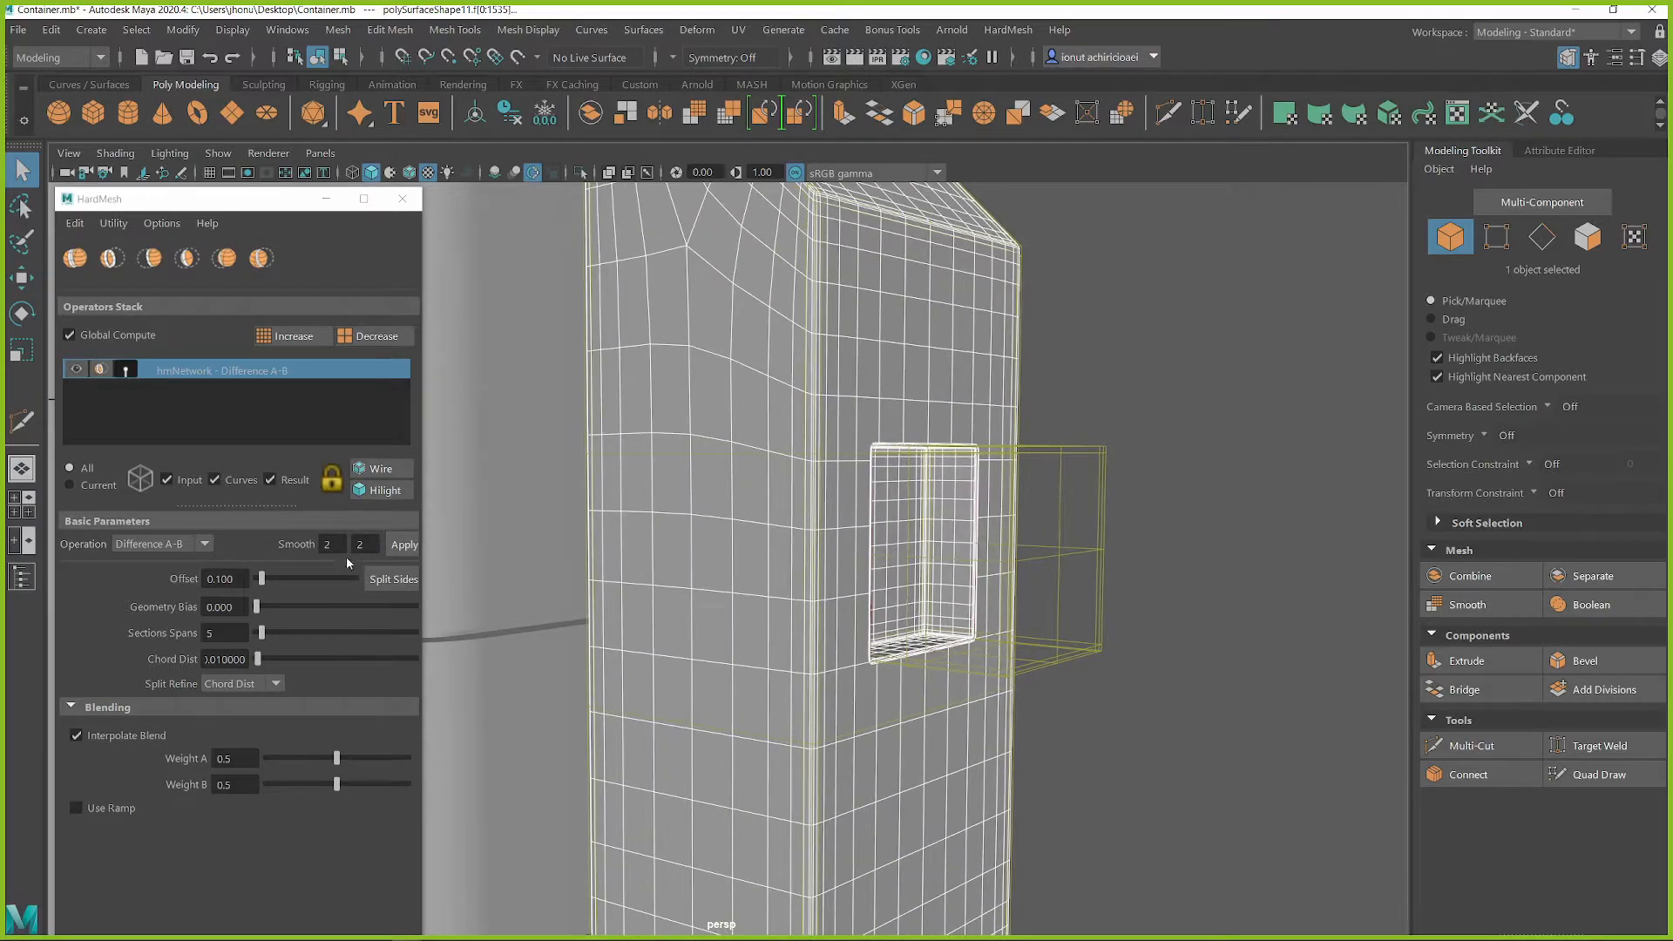
pyautogui.moveTo(259, 584); pyautogui.dragTo(279, 586)
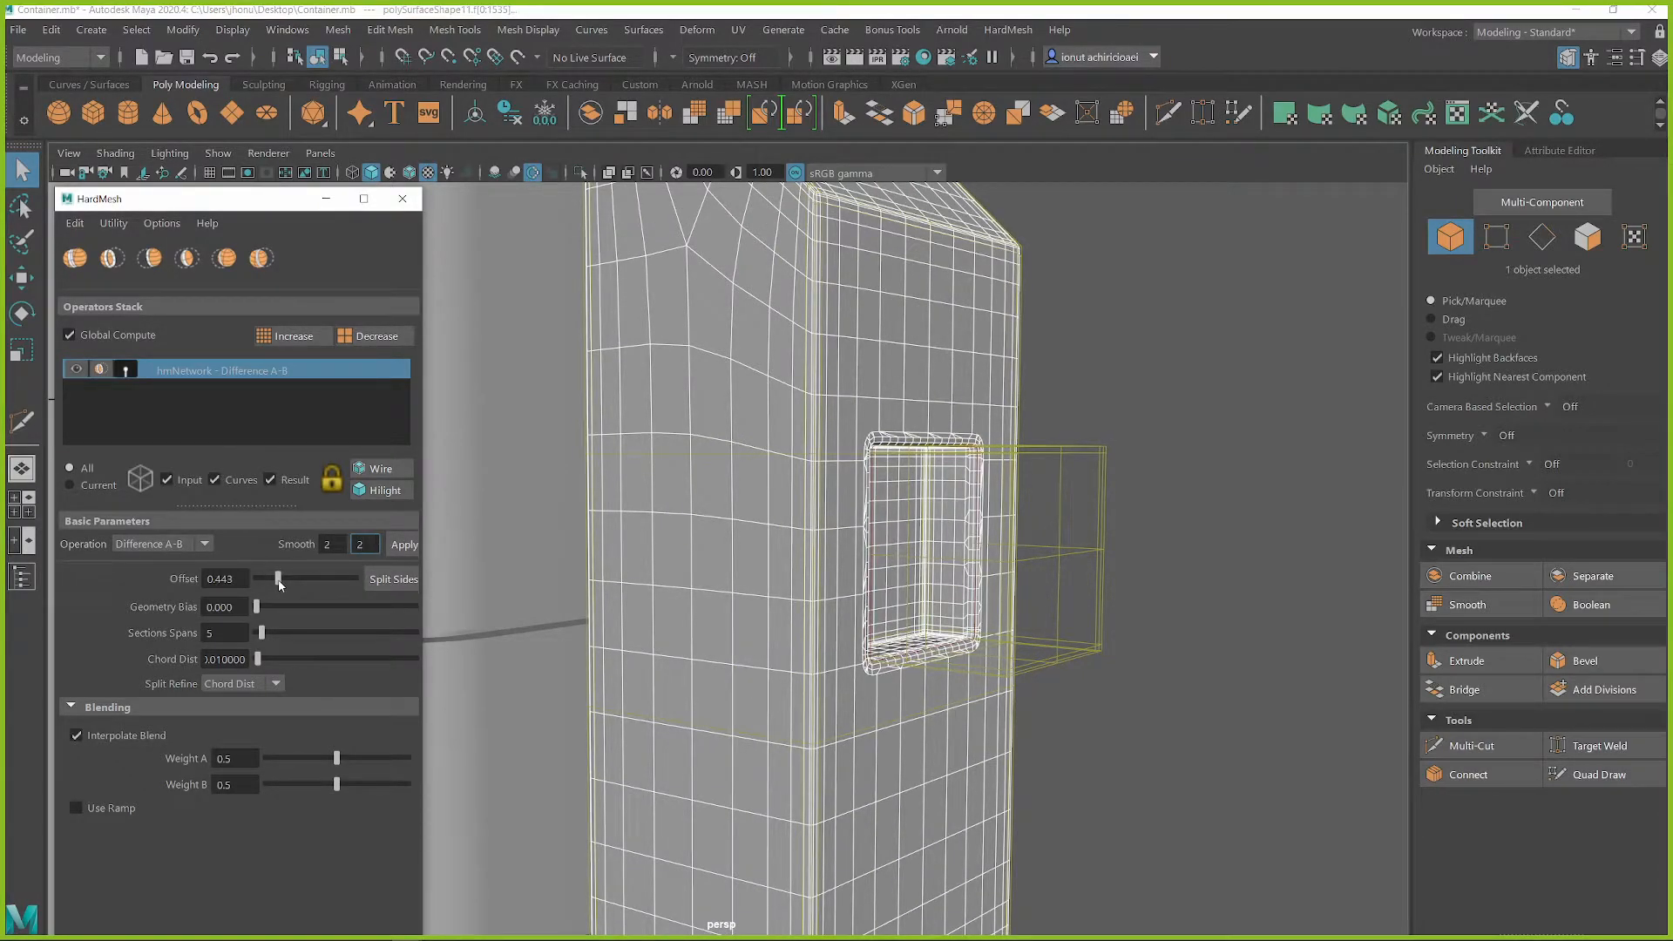
pyautogui.moveTo(280, 585); pyautogui.dragTo(275, 587)
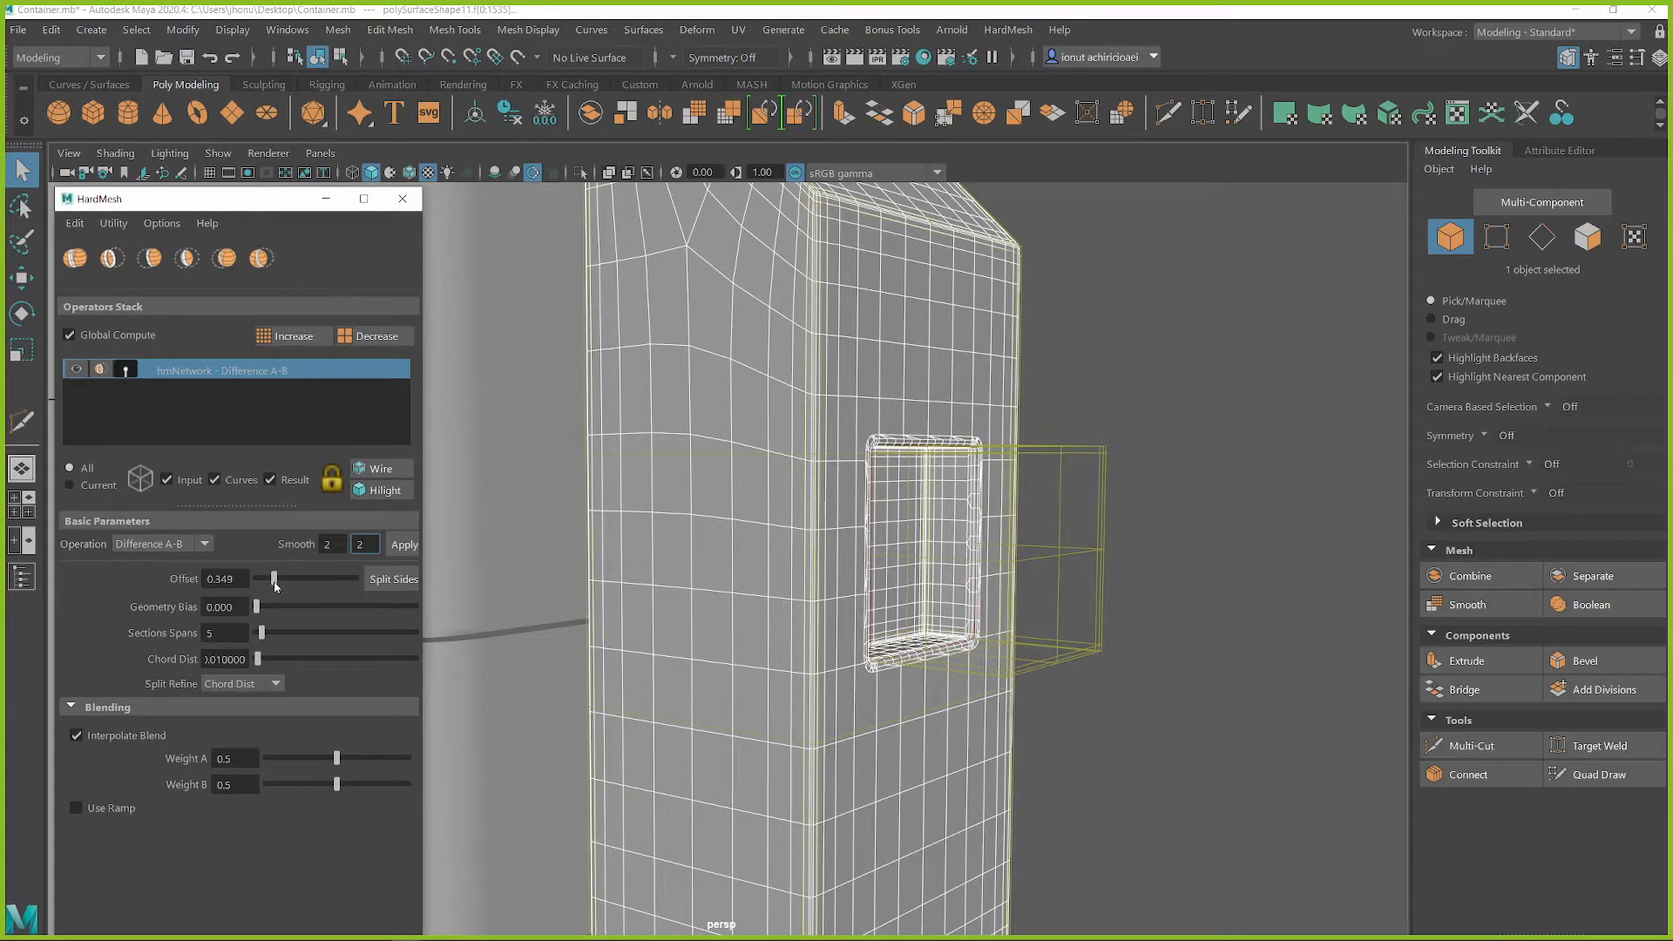
pyautogui.keyDown('alt'); pyautogui.moveTo(783, 536); pyautogui.dragTo(991, 535); pyautogui.keyUp('alt')
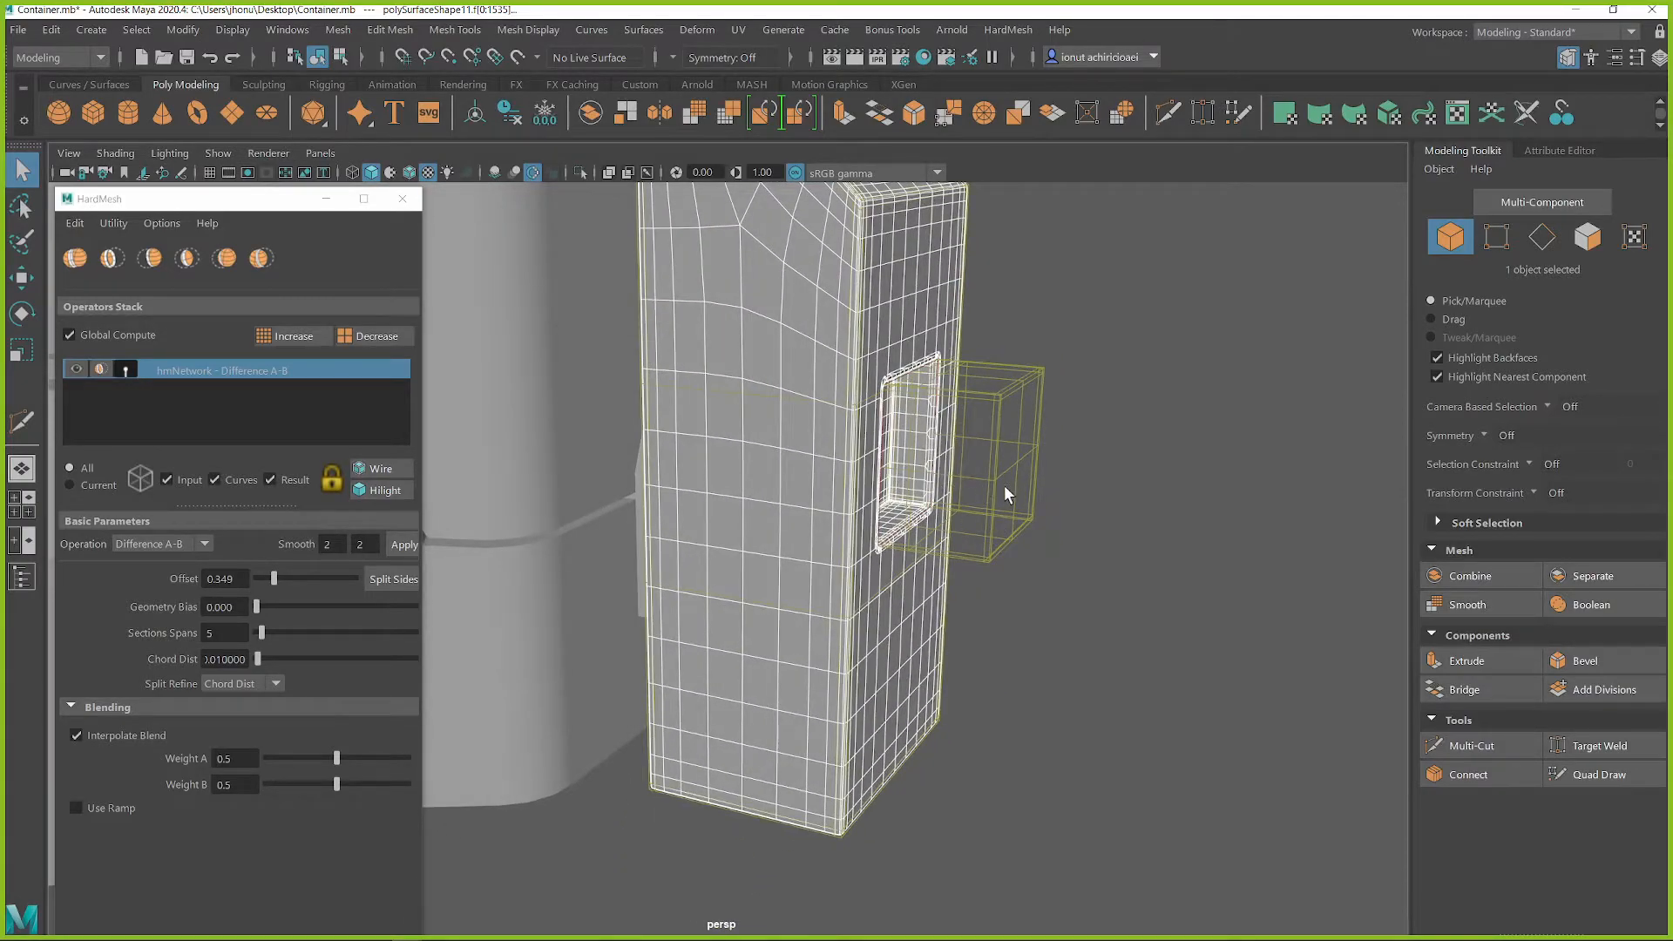
# Change the HardMesh operation to Union and move the cube down to the lower part of the block's outer face
pyautogui.click(157, 545)
pyautogui.click(138, 565)
pyautogui.keyDown('alt'); pyautogui.moveTo(963, 406); pyautogui.dragTo(940, 451); pyautogui.keyUp('alt')
pyautogui.click(1004, 403)
pyautogui.press('w')
pyautogui.moveTo(866, 355); pyautogui.dragTo(839, 634)
pyautogui.keyDown('alt'); pyautogui.moveTo(893, 624); pyautogui.dragTo(844, 575); pyautogui.keyUp('alt')
pyautogui.keyDown('alt'); pyautogui.moveTo(1079, 648); pyautogui.dragTo(1024, 575); pyautogui.keyUp('alt')
# Reshape the joined cube into a thin upright panel raised from the lower part of the tall block's outer face
pyautogui.press('q')
pyautogui.rightClick(1075, 392)
pyautogui.moveTo(1075, 472); pyautogui.dragTo(963, 401, button='right')
pyautogui.keyDown('alt'); pyautogui.moveTo(870, 531); pyautogui.dragTo(756, 528); pyautogui.keyUp('alt')
pyautogui.keyDown('alt'); pyautogui.moveTo(938, 626); pyautogui.dragTo(923, 419); pyautogui.keyUp('alt')
pyautogui.press('w')
pyautogui.moveTo(920, 393); pyautogui.dragTo(1016, 359, button='right')
pyautogui.keyDown('alt'); pyautogui.moveTo(943, 488); pyautogui.dragTo(1089, 558); pyautogui.keyUp('alt')
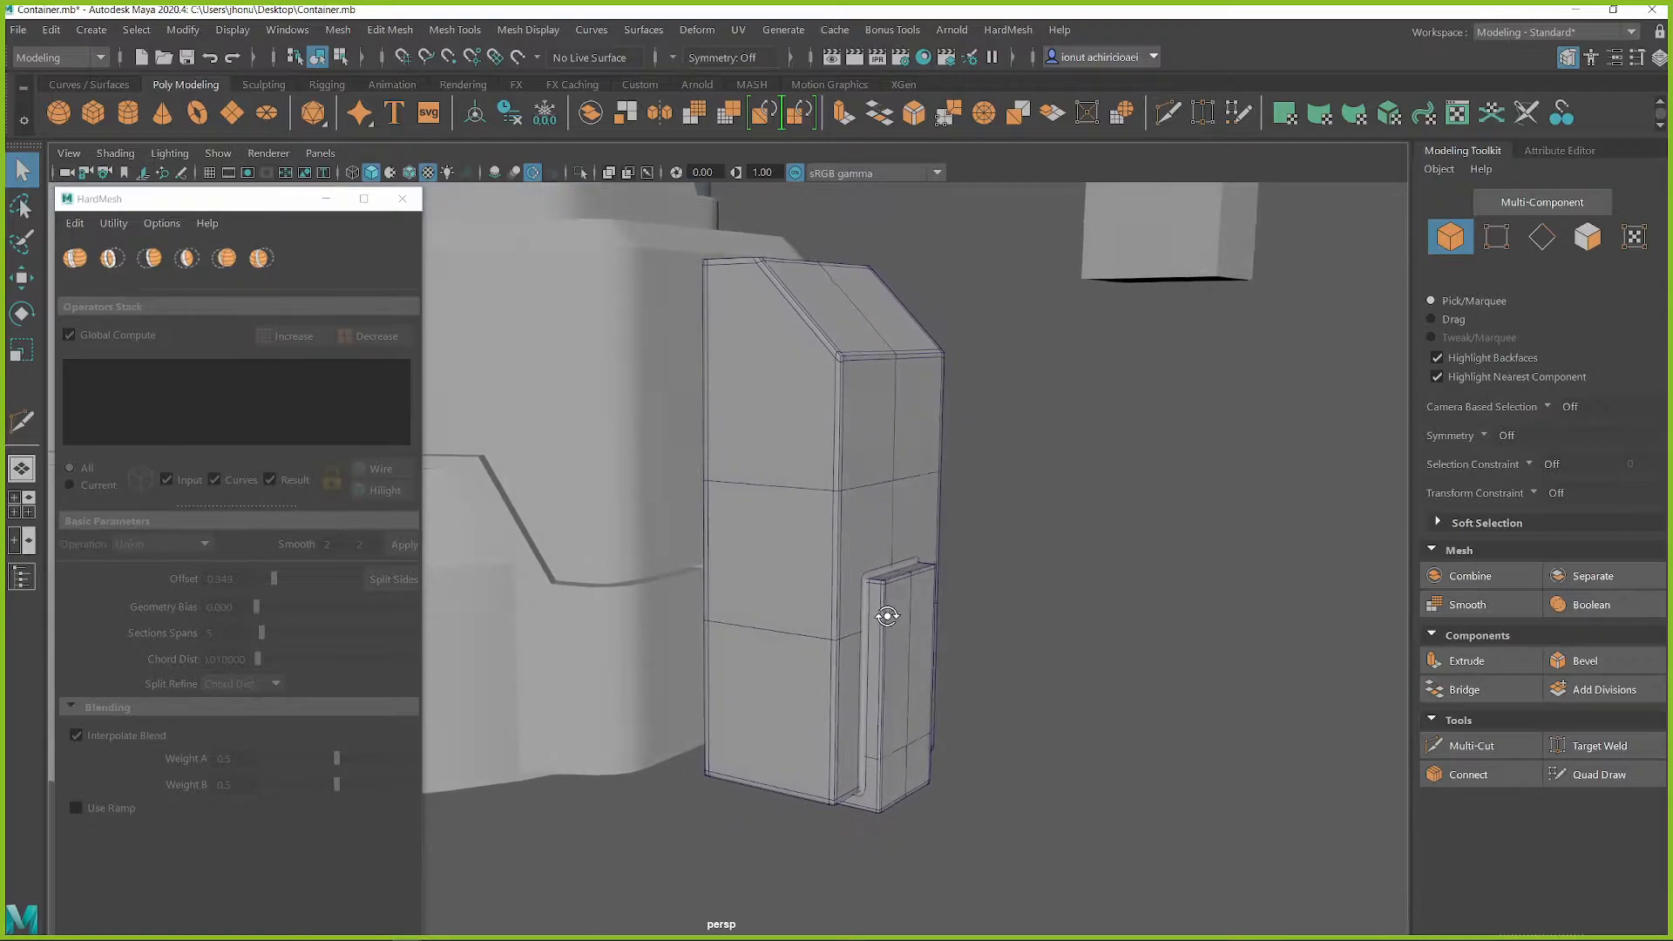
pyautogui.click(1206, 389)
pyautogui.keyDown('alt'); pyautogui.moveTo(1207, 389); pyautogui.dragTo(1098, 523, button='middle'); pyautogui.keyUp('alt')
pyautogui.keyDown('alt'); pyautogui.moveTo(1060, 695); pyautogui.dragTo(1080, 583); pyautogui.keyUp('alt')
pyautogui.click(1043, 732)
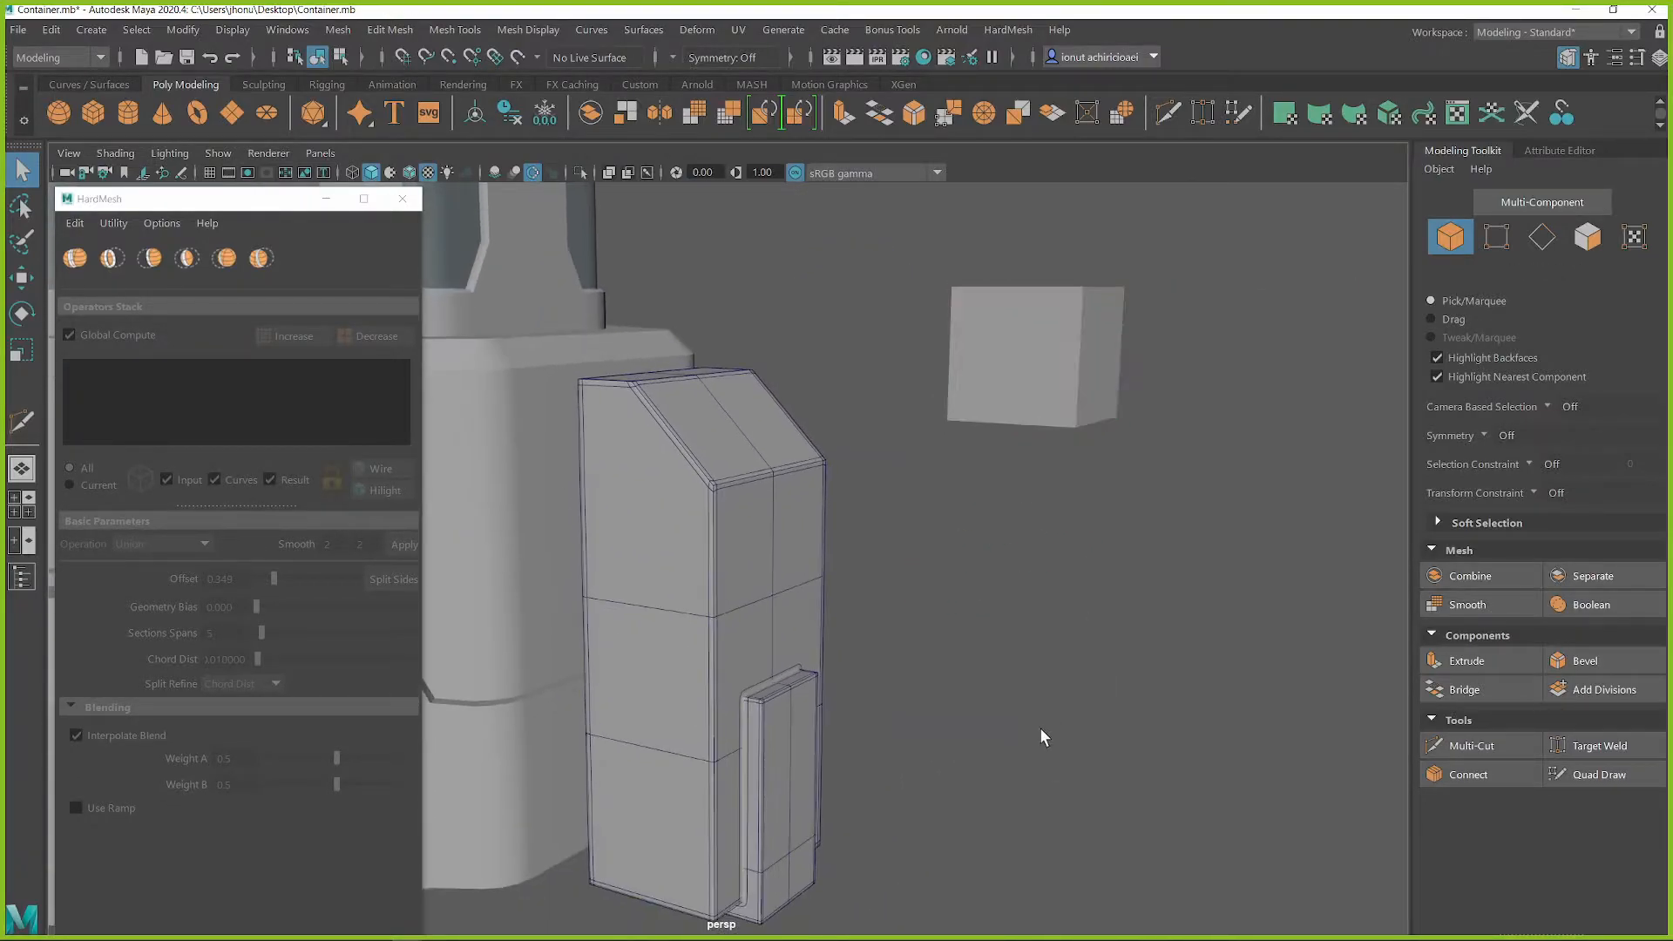
# Create another polygon cube and move it in front of the raised panel at the tall block's lower end
pyautogui.keyDown('alt'); pyautogui.moveTo(1042, 732); pyautogui.dragTo(1014, 573, button='middle'); pyautogui.keyUp('alt')
pyautogui.moveTo(1013, 573)
pyautogui.keyDown('alt'); pyautogui.mouseDown()
pyautogui.moveTo(1035, 579)
pyautogui.moveTo(1034, 552)
pyautogui.mouseUp(); pyautogui.keyUp('alt')
pyautogui.keyDown('shift'); pyautogui.rightClick(1035, 486); pyautogui.keyUp('shift')
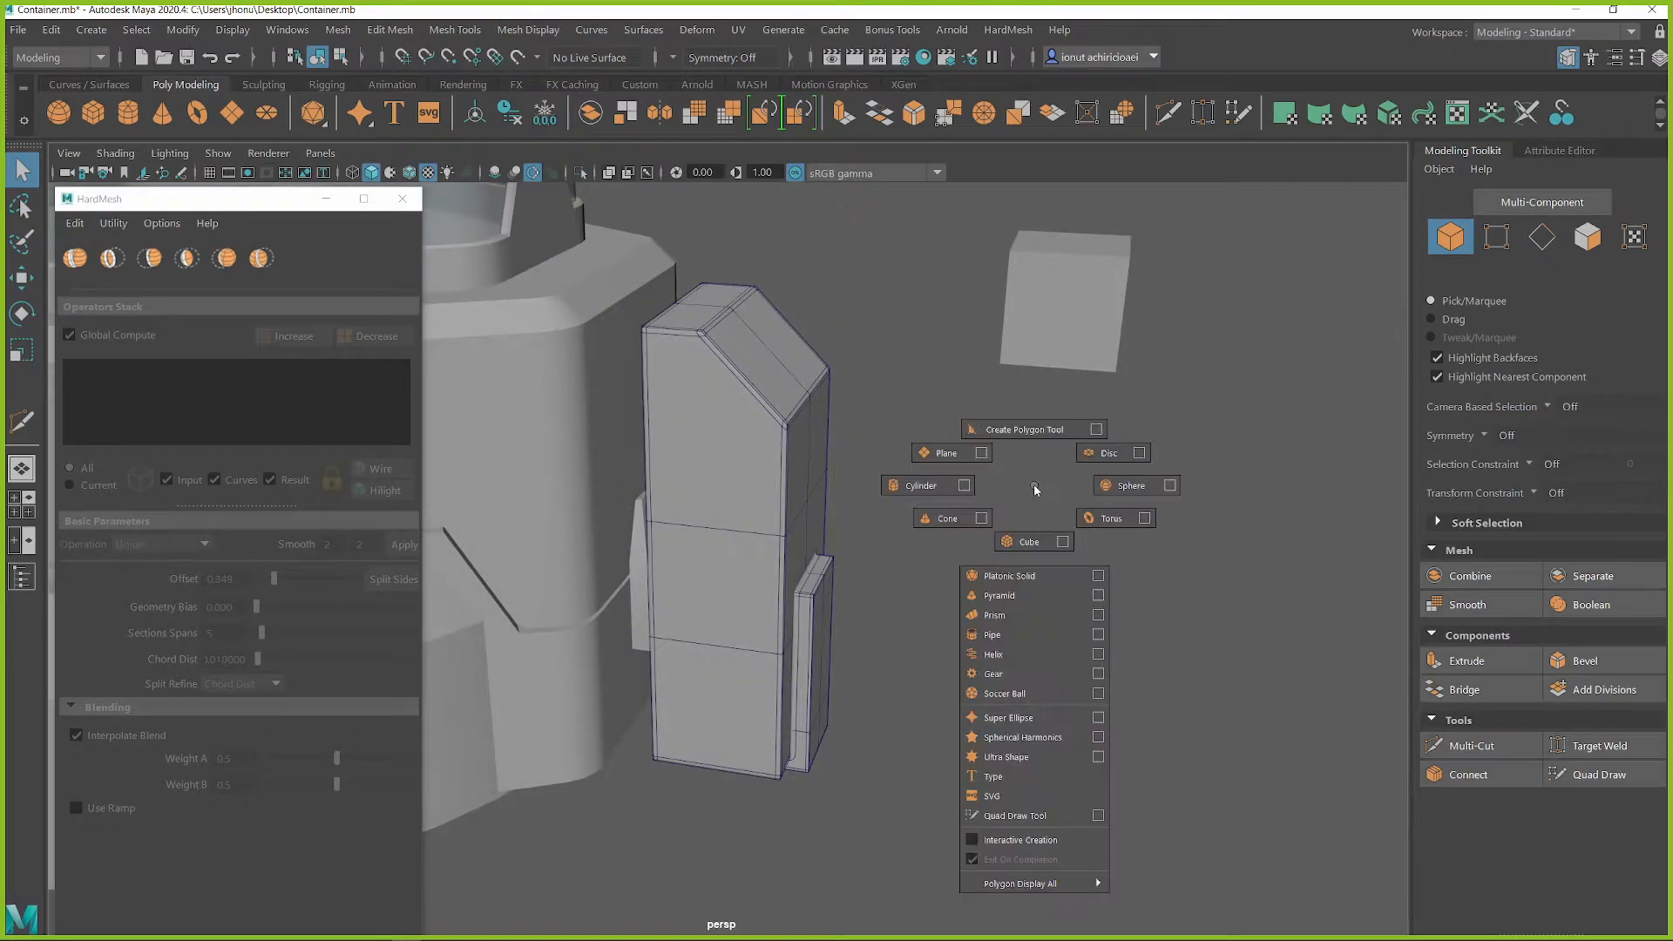
pyautogui.click(1013, 543)
pyautogui.press('r')
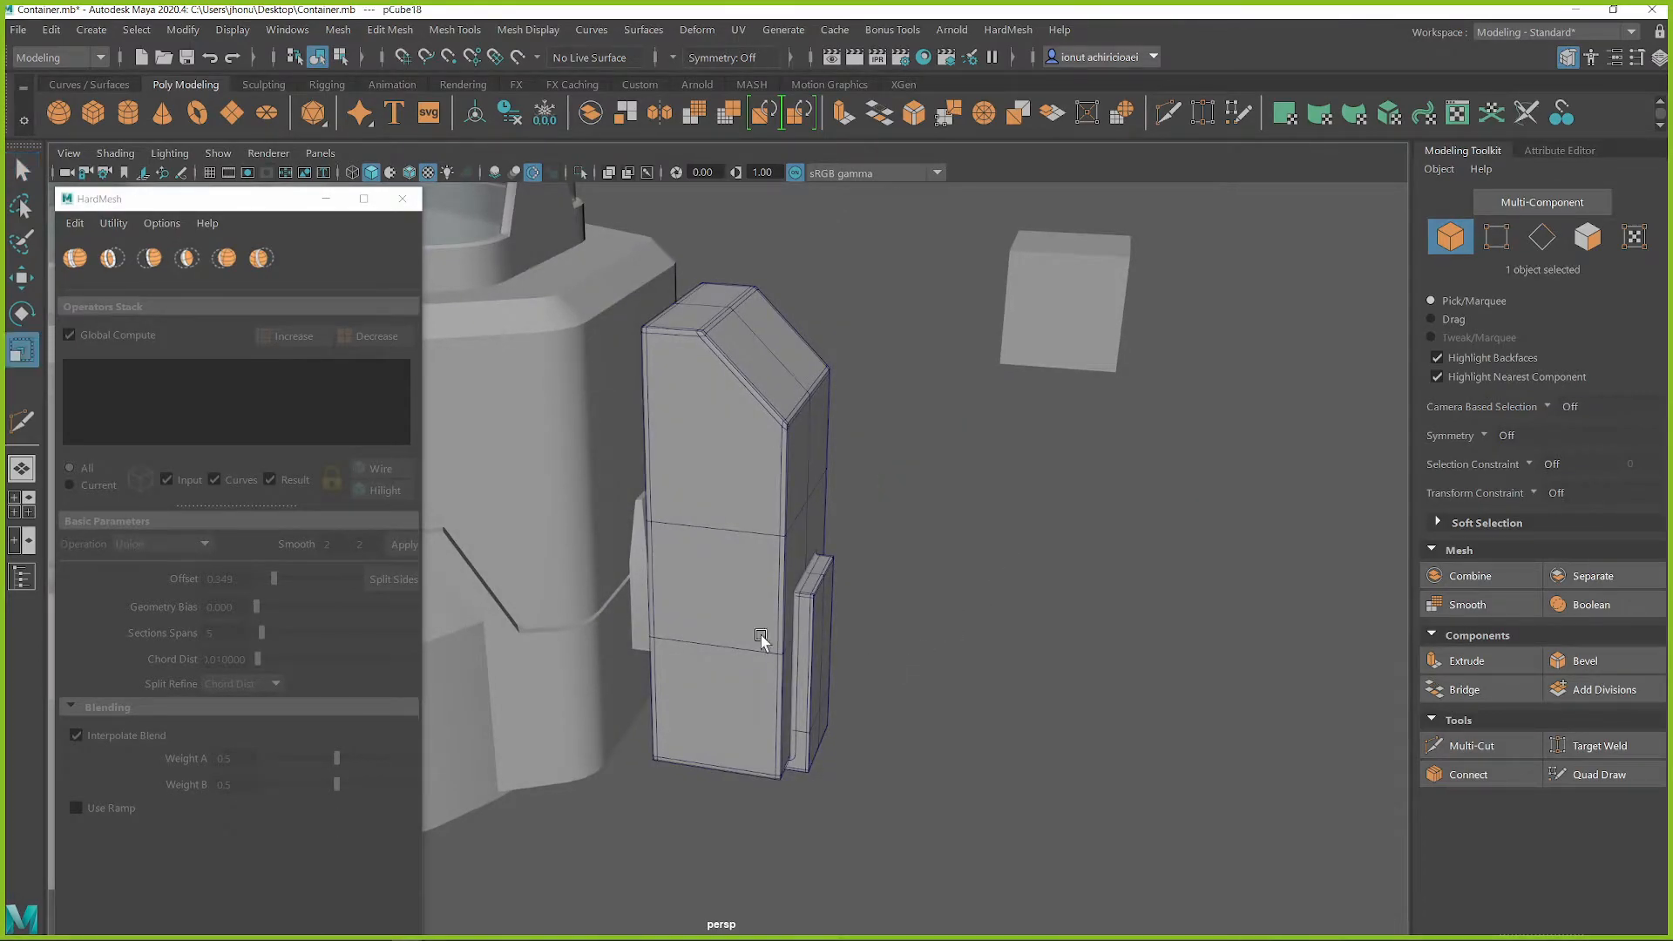
pyautogui.keyDown('alt'); pyautogui.moveTo(788, 643); pyautogui.dragTo(571, 521); pyautogui.keyUp('alt')
pyautogui.keyDown('alt'); pyautogui.moveTo(571, 520); pyautogui.dragTo(784, 497, button='middle'); pyautogui.keyUp('alt')
pyautogui.scroll(-5, 771, 501)
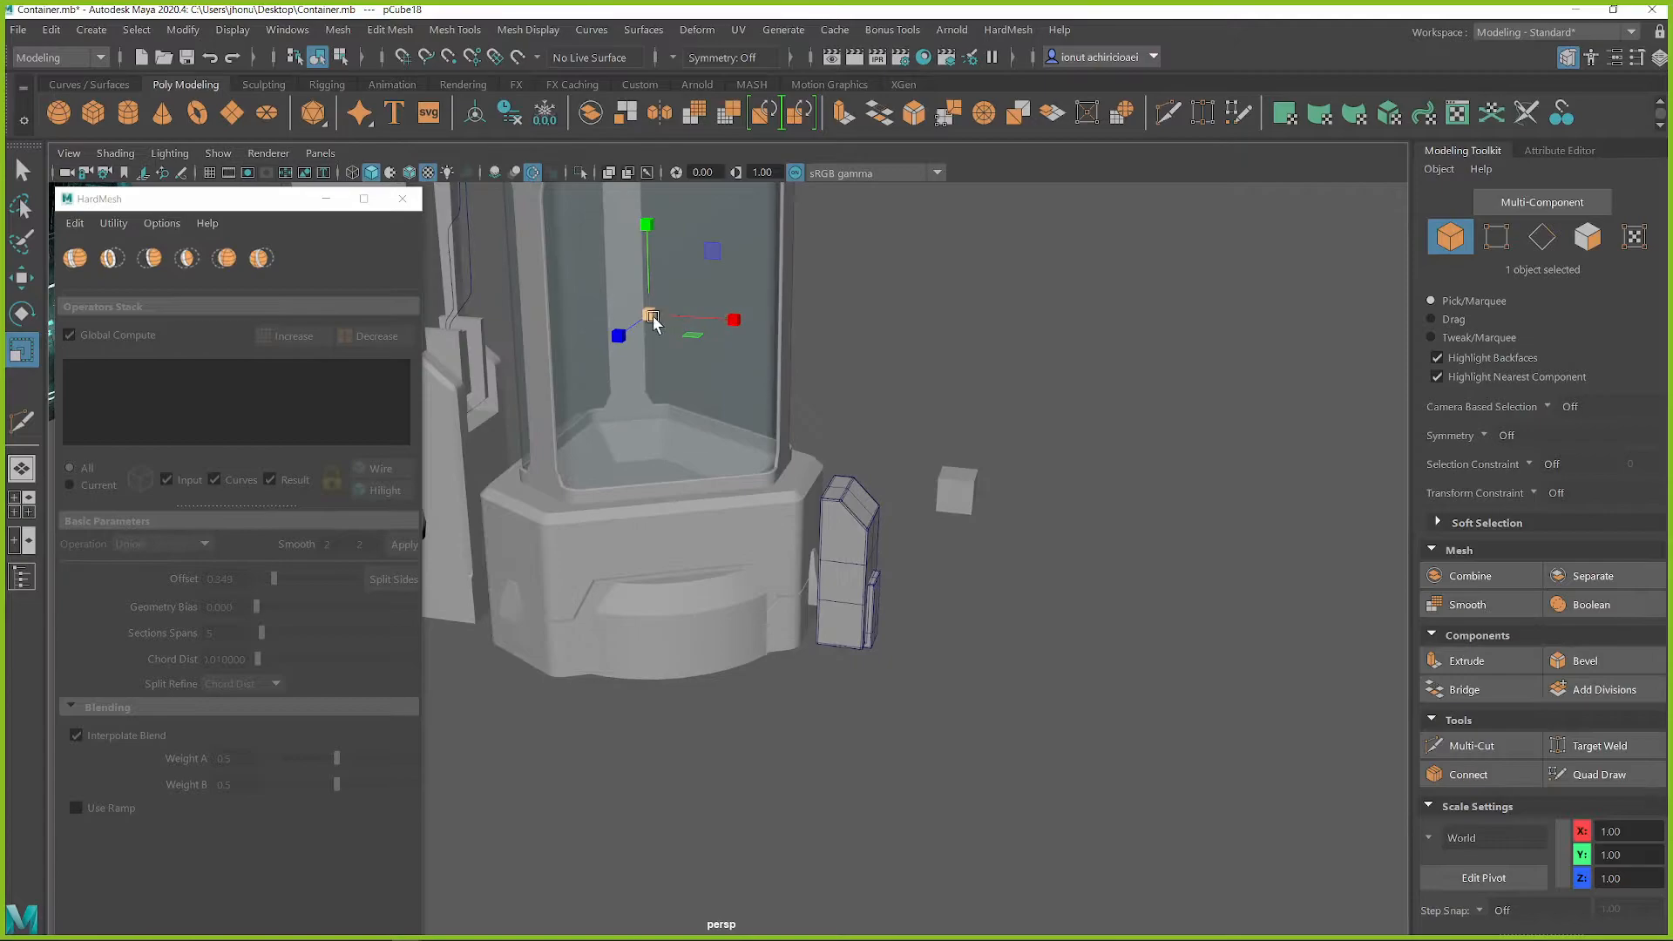
pyautogui.press('w')
pyautogui.moveTo(720, 268); pyautogui.dragTo(968, 564)
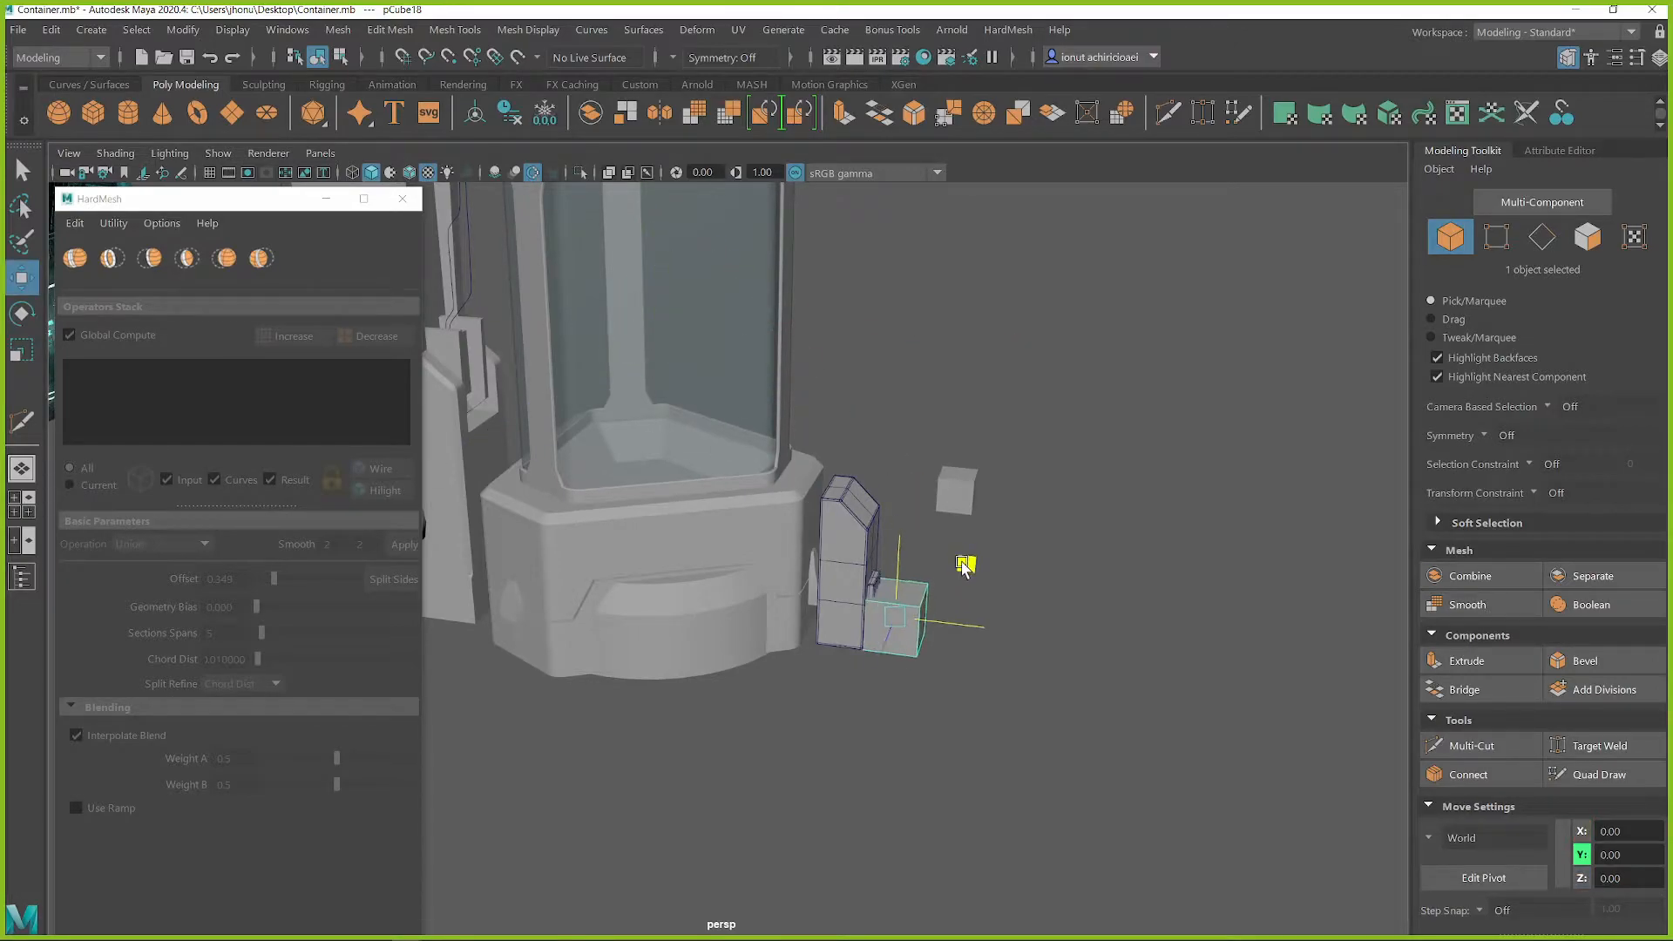
# Scale the new cube into a narrow upright block and bevel its two lengthwise top edges
pyautogui.press('r')
pyautogui.press('f')
pyautogui.keyDown('alt'); pyautogui.moveTo(881, 623); pyautogui.dragTo(694, 462); pyautogui.keyUp('alt')
pyautogui.press('q')
pyautogui.moveTo(693, 463); pyautogui.dragTo(691, 331, button='right')
pyautogui.click(723, 453)
pyautogui.keyDown('shift'); pyautogui.moveTo(757, 461); pyautogui.dragTo(786, 488, button='right'); pyautogui.keyUp('shift')
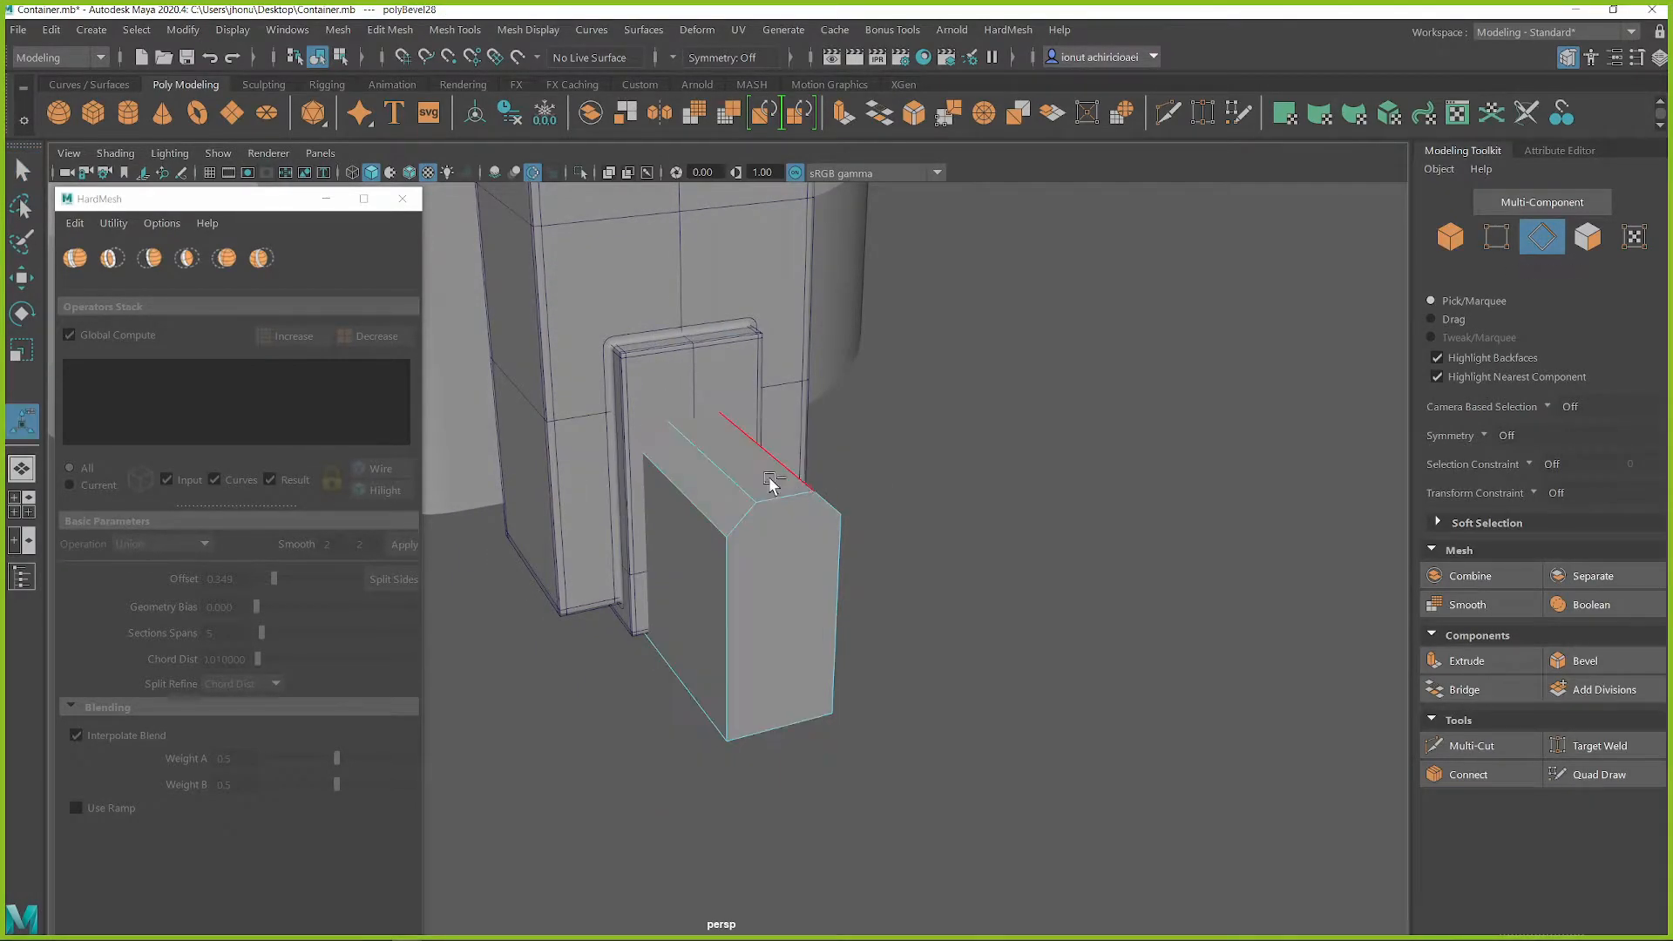
# Move the chamfered block into line with the raised panel on the tall block
pyautogui.keyDown('alt'); pyautogui.moveTo(701, 485); pyautogui.dragTo(781, 471); pyautogui.keyUp('alt')
pyautogui.press('q')
pyautogui.moveTo(727, 472); pyautogui.dragTo(821, 359, button='right')
pyautogui.press('w')
pyautogui.moveTo(723, 478)
pyautogui.mouseDown()
pyautogui.moveTo(729, 400)
pyautogui.moveTo(691, 467)
pyautogui.moveTo(751, 469)
pyautogui.mouseUp()
pyautogui.moveTo(766, 385); pyautogui.dragTo(784, 434, button='right')
# Extend the chamfered block's bottom slightly below the raised panel and adjust the block's scale to fit
pyautogui.click(721, 632)
pyautogui.moveTo(724, 556); pyautogui.dragTo(722, 647)
pyautogui.keyDown('alt'); pyautogui.moveTo(755, 494); pyautogui.dragTo(710, 514); pyautogui.keyUp('alt')
pyautogui.moveTo(732, 391); pyautogui.dragTo(789, 364, button='right')
pyautogui.press('r')
pyautogui.moveTo(645, 506); pyautogui.dragTo(627, 508)
pyautogui.keyDown('alt'); pyautogui.moveTo(629, 506); pyautogui.dragTo(744, 471); pyautogui.keyUp('alt')
pyautogui.press('q')
pyautogui.moveTo(756, 353); pyautogui.dragTo(794, 424, button='right')
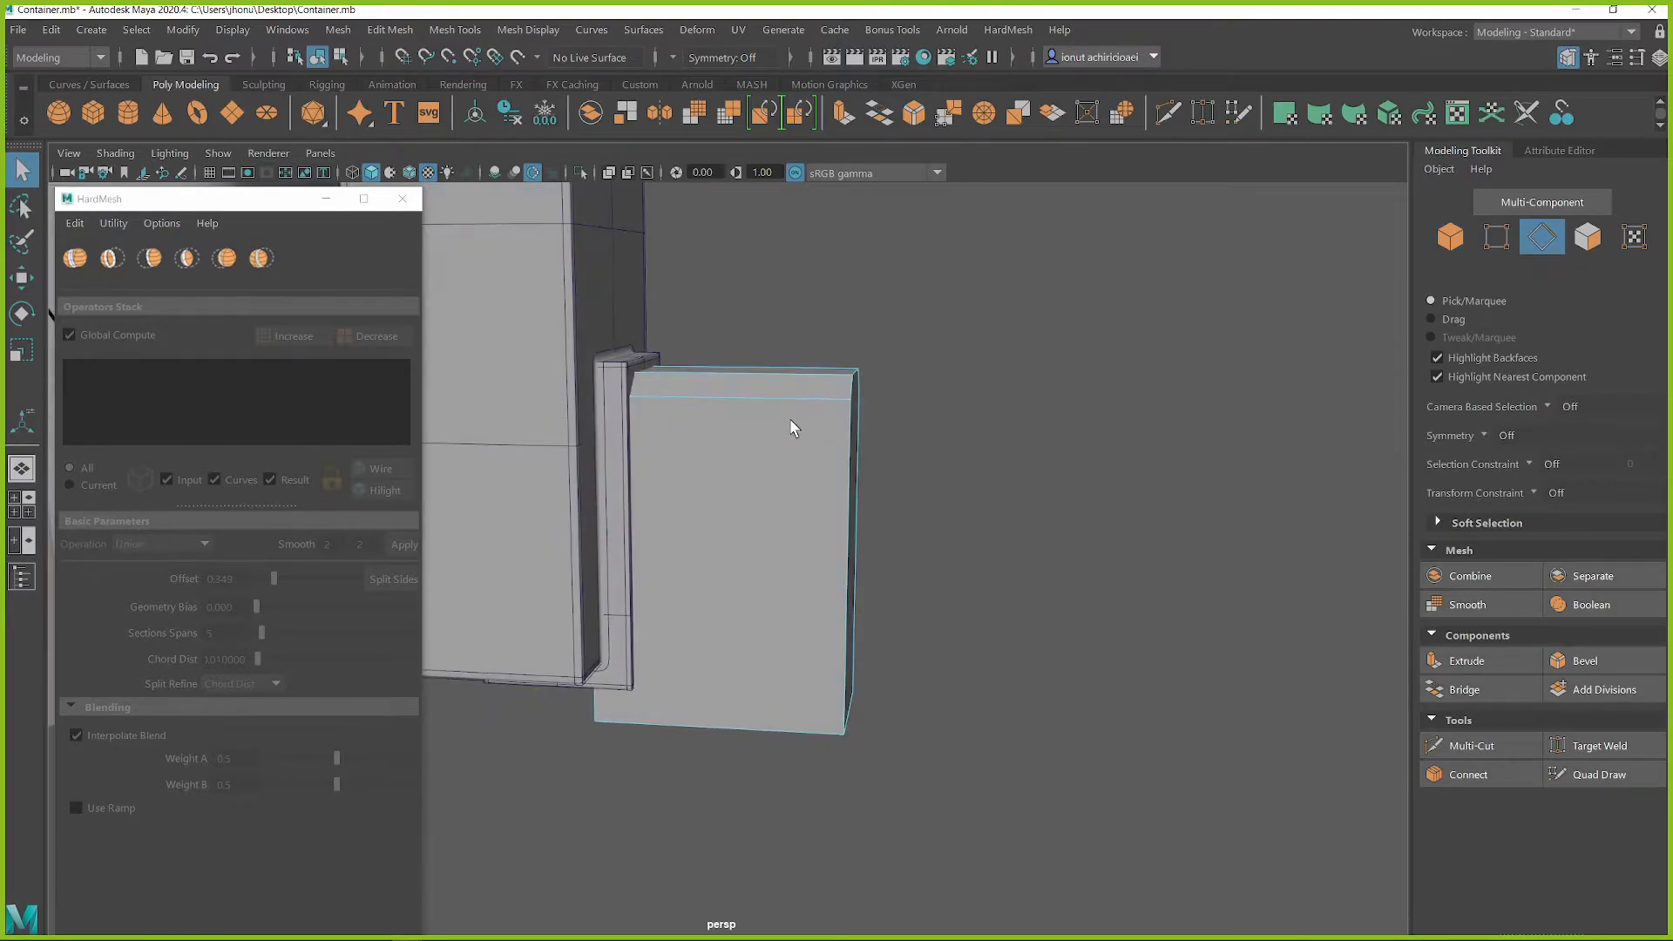
# Bevel all edges of the chamfered block with a fraction of 0.14, one segment and chamfer off
pyautogui.keyDown('alt'); pyautogui.moveTo(793, 423); pyautogui.dragTo(938, 299); pyautogui.keyUp('alt')
pyautogui.keyDown('alt'); pyautogui.moveTo(561, 740); pyautogui.dragTo(788, 441); pyautogui.keyUp('alt')
pyautogui.doubleClick(754, 446)
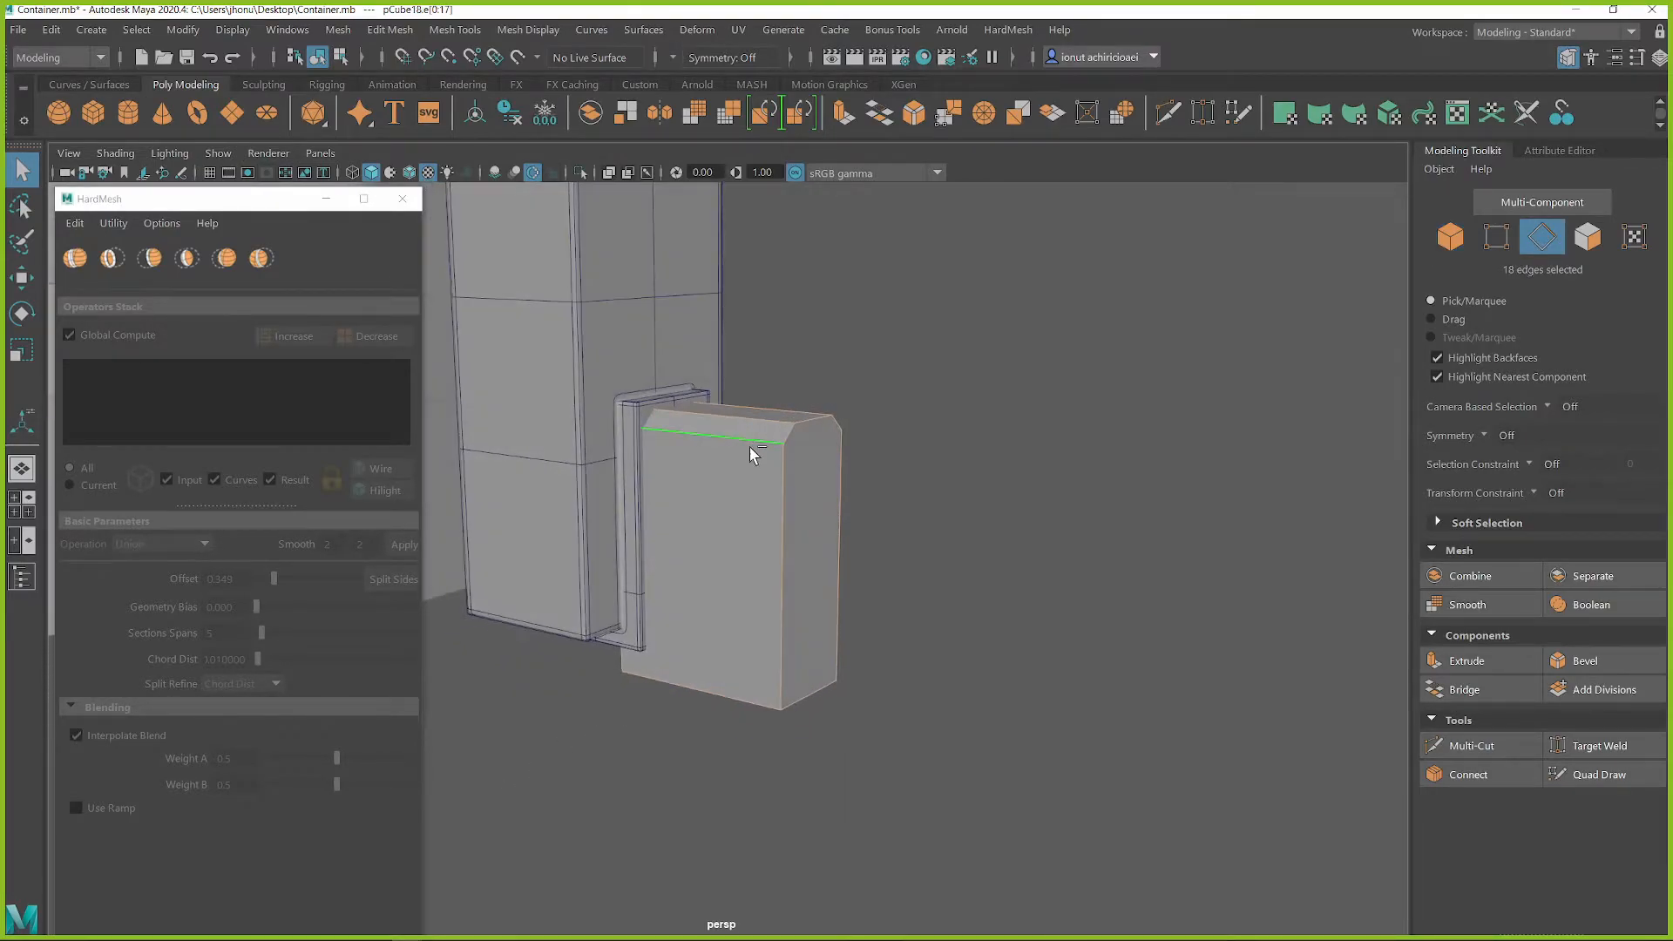
pyautogui.keyDown('shift'); pyautogui.moveTo(748, 447); pyautogui.dragTo(813, 450, button='right'); pyautogui.keyUp('shift')
pyautogui.keyDown('alt'); pyautogui.moveTo(777, 459); pyautogui.dragTo(551, 474); pyautogui.keyUp('alt')
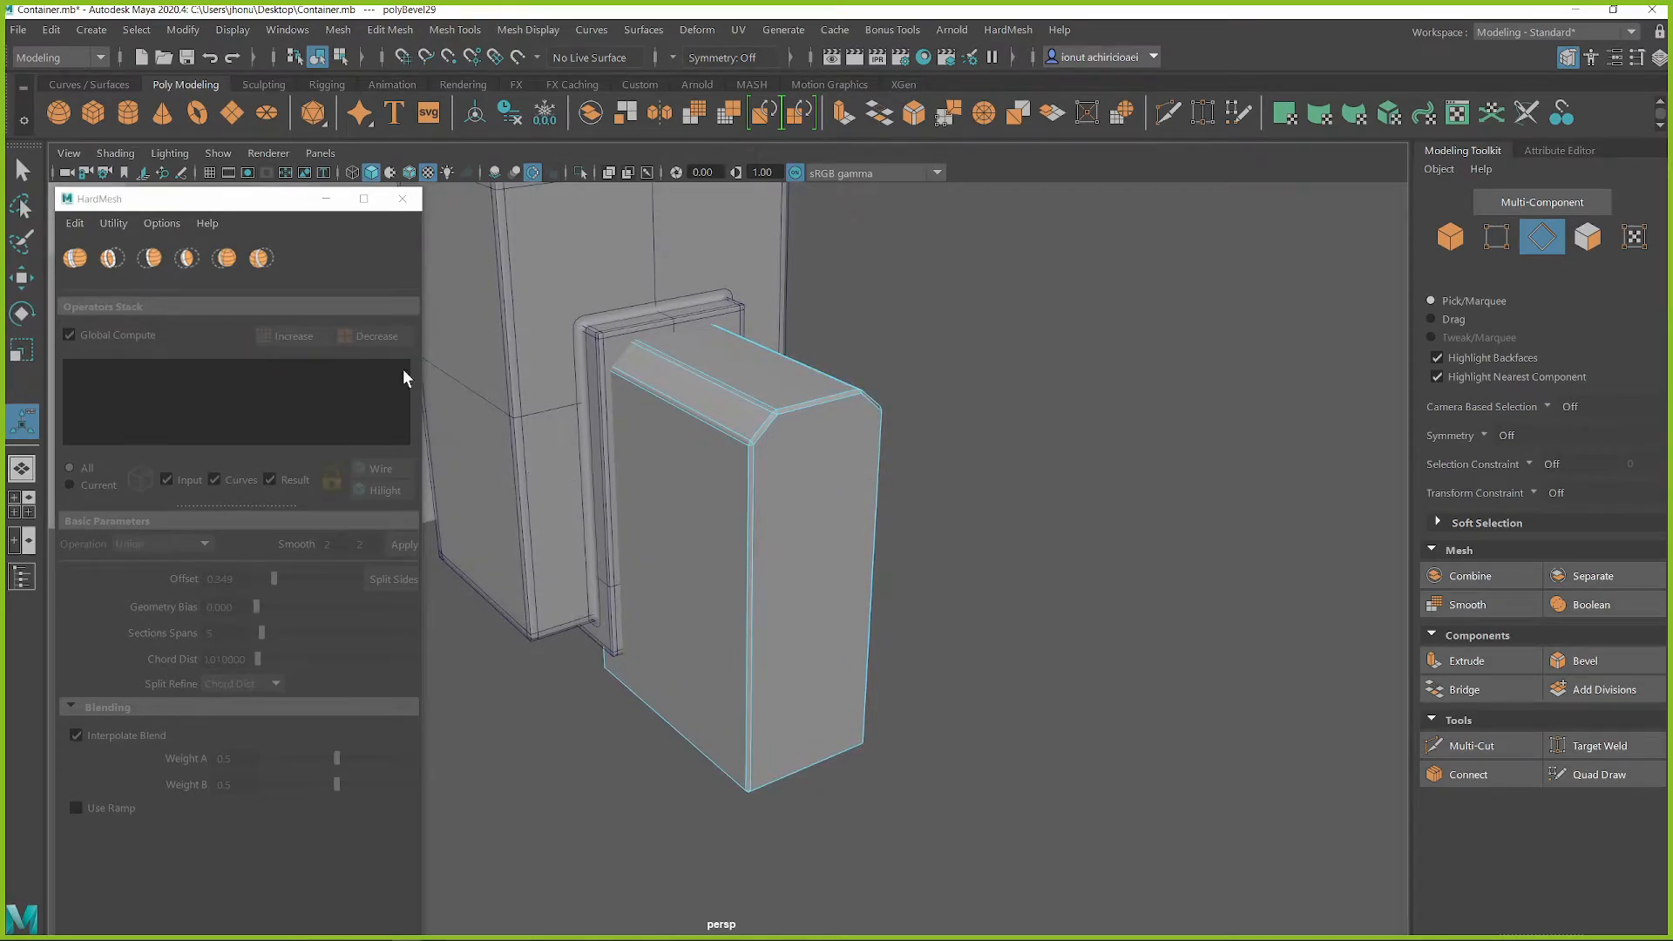
pyautogui.moveTo(271, 202); pyautogui.dragTo(284, 546)
pyautogui.click(103, 459)
pyautogui.keyDown('alt'); pyautogui.moveTo(745, 492); pyautogui.dragTo(780, 440); pyautogui.keyUp('alt')
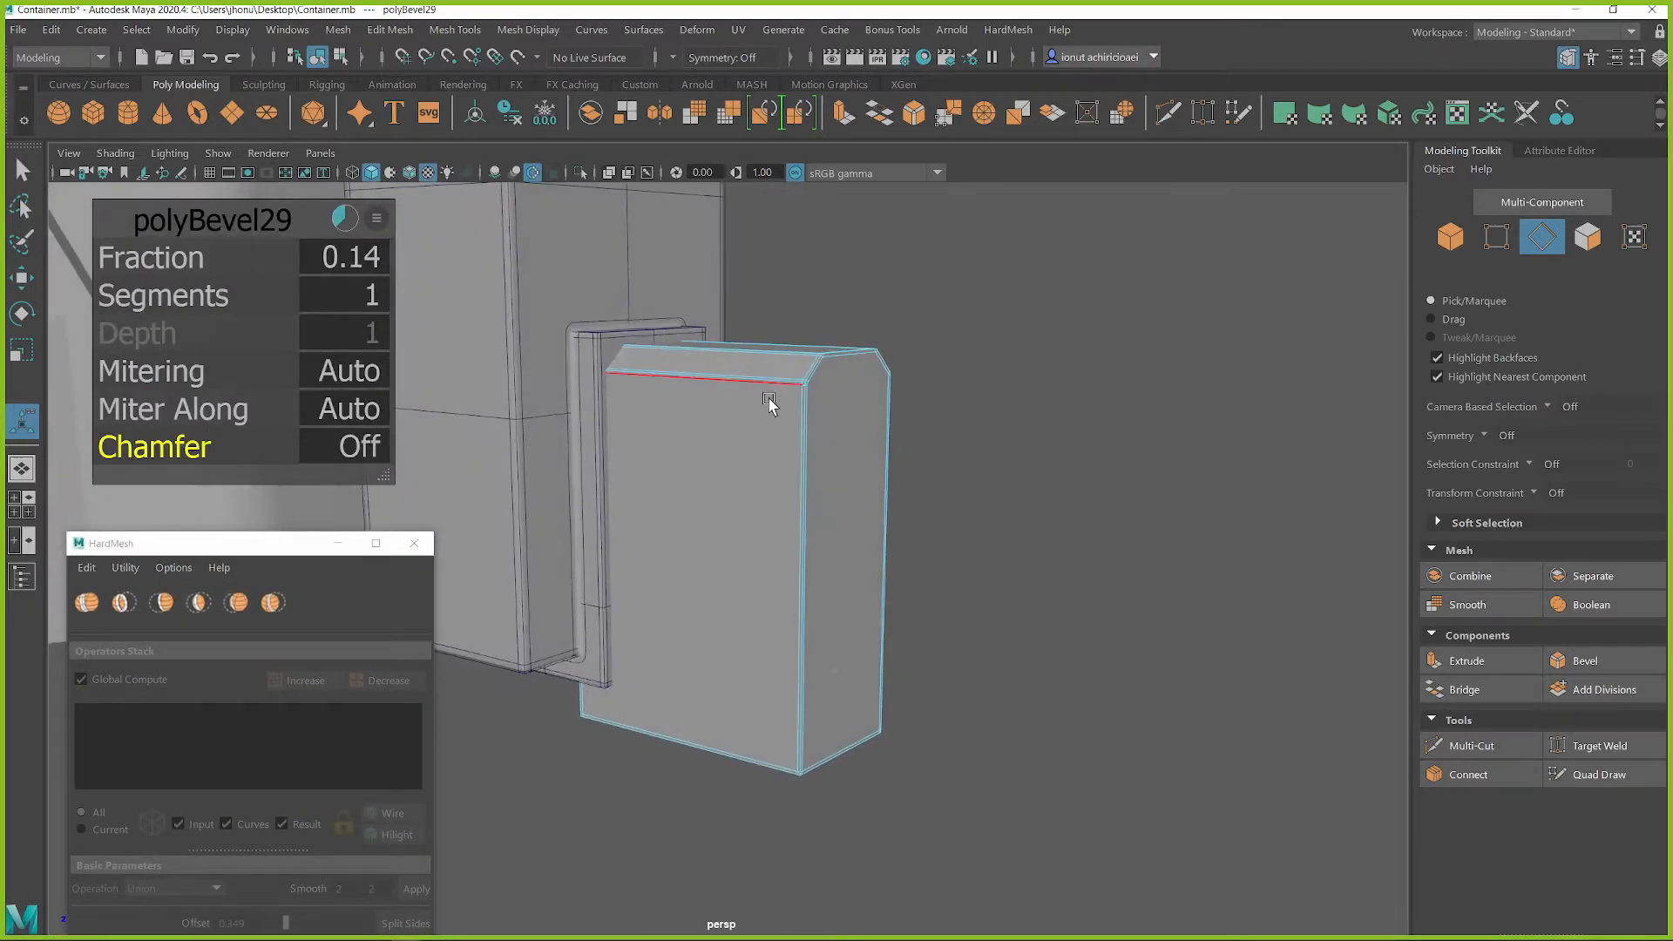
# Insert two vertical edge loops around the chamfered block with the Multi-Cut tool
pyautogui.keyDown('shift'); pyautogui.moveTo(771, 403); pyautogui.dragTo(659, 406, button='right'); pyautogui.keyUp('shift')
pyautogui.moveTo(770, 391); pyautogui.dragTo(846, 361, button='right')
pyautogui.keyDown('shift'); pyautogui.moveTo(770, 389); pyautogui.dragTo(670, 386, button='right'); pyautogui.keyUp('shift')
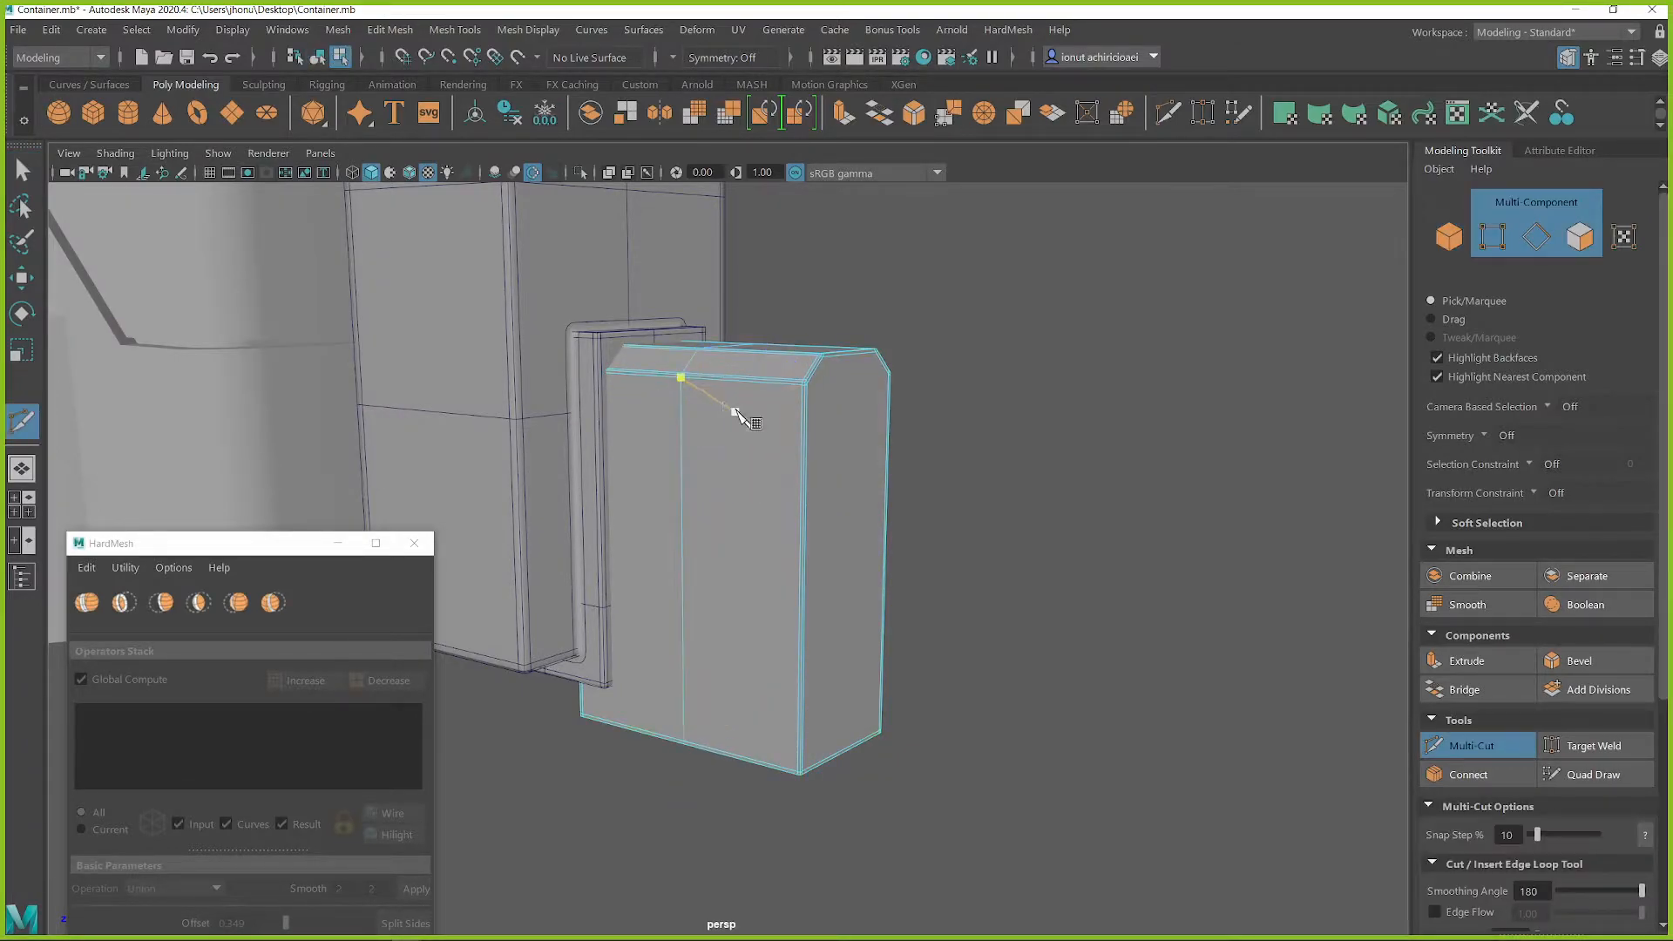
pyautogui.keyDown('alt'); pyautogui.moveTo(736, 415); pyautogui.dragTo(813, 464); pyautogui.keyUp('alt')
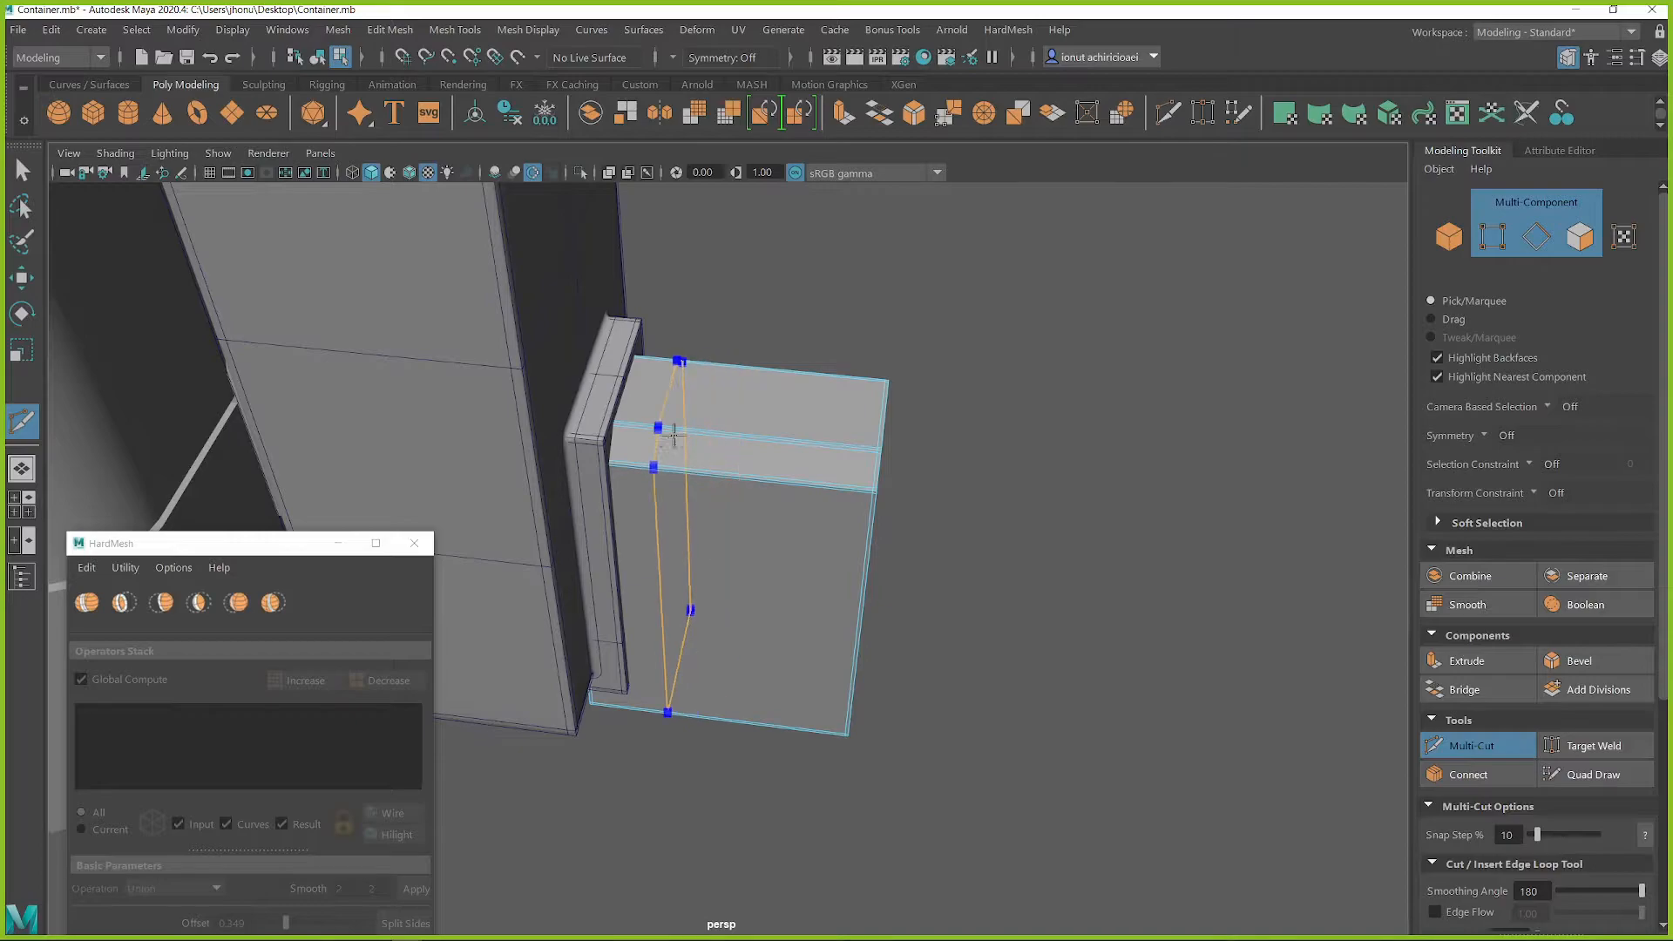
pyautogui.keyDown('alt'); pyautogui.moveTo(795, 580); pyautogui.dragTo(723, 549); pyautogui.keyUp('alt')
pyautogui.press('space')
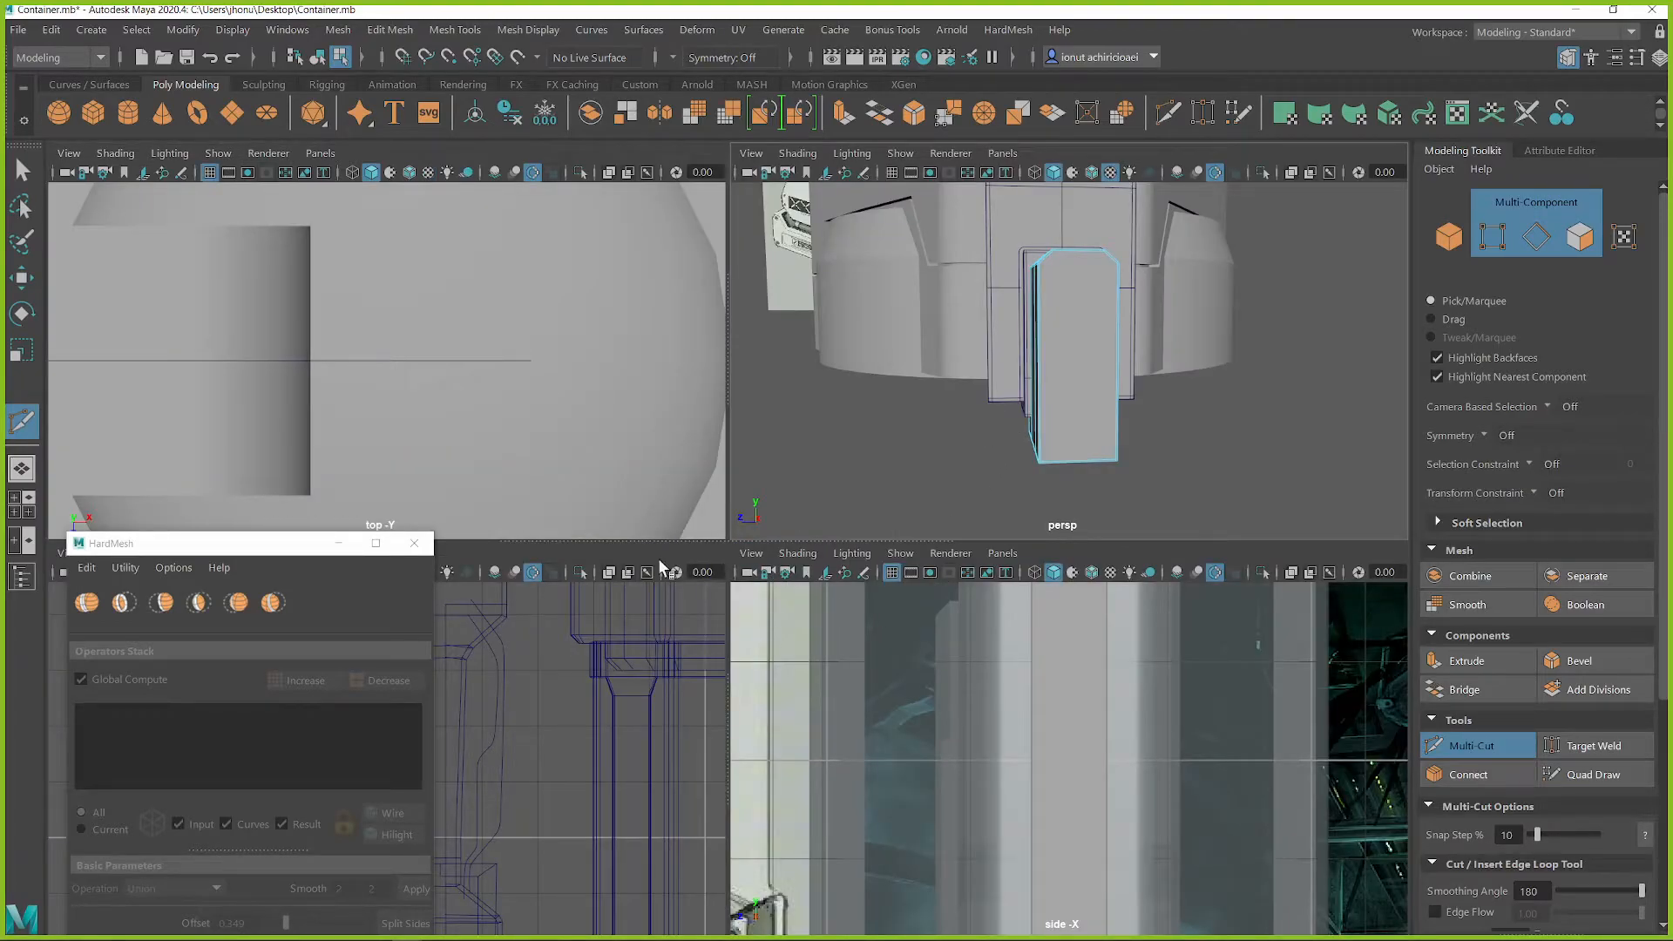
# Try to insert horizontal edge loops around the chamfered block in the perspective view
pyautogui.keyDown('alt'); pyautogui.moveTo(1009, 410); pyautogui.dragTo(1051, 414); pyautogui.keyUp('alt')
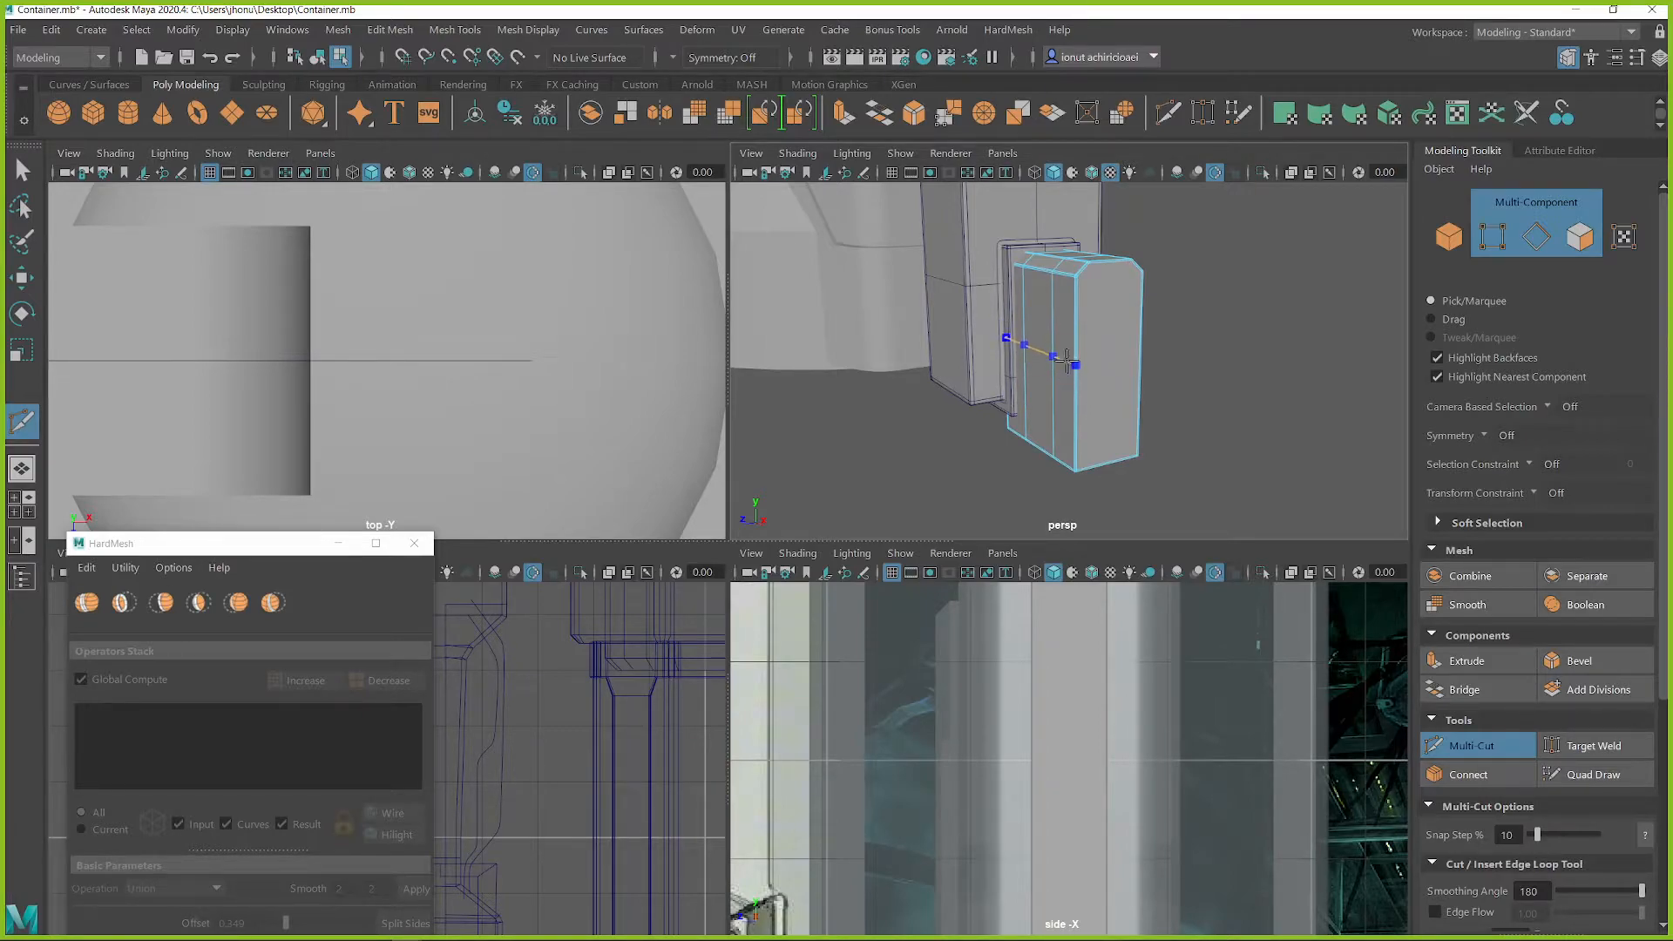
pyautogui.keyDown('alt'); pyautogui.moveTo(1139, 372); pyautogui.dragTo(1113, 365); pyautogui.keyUp('alt')
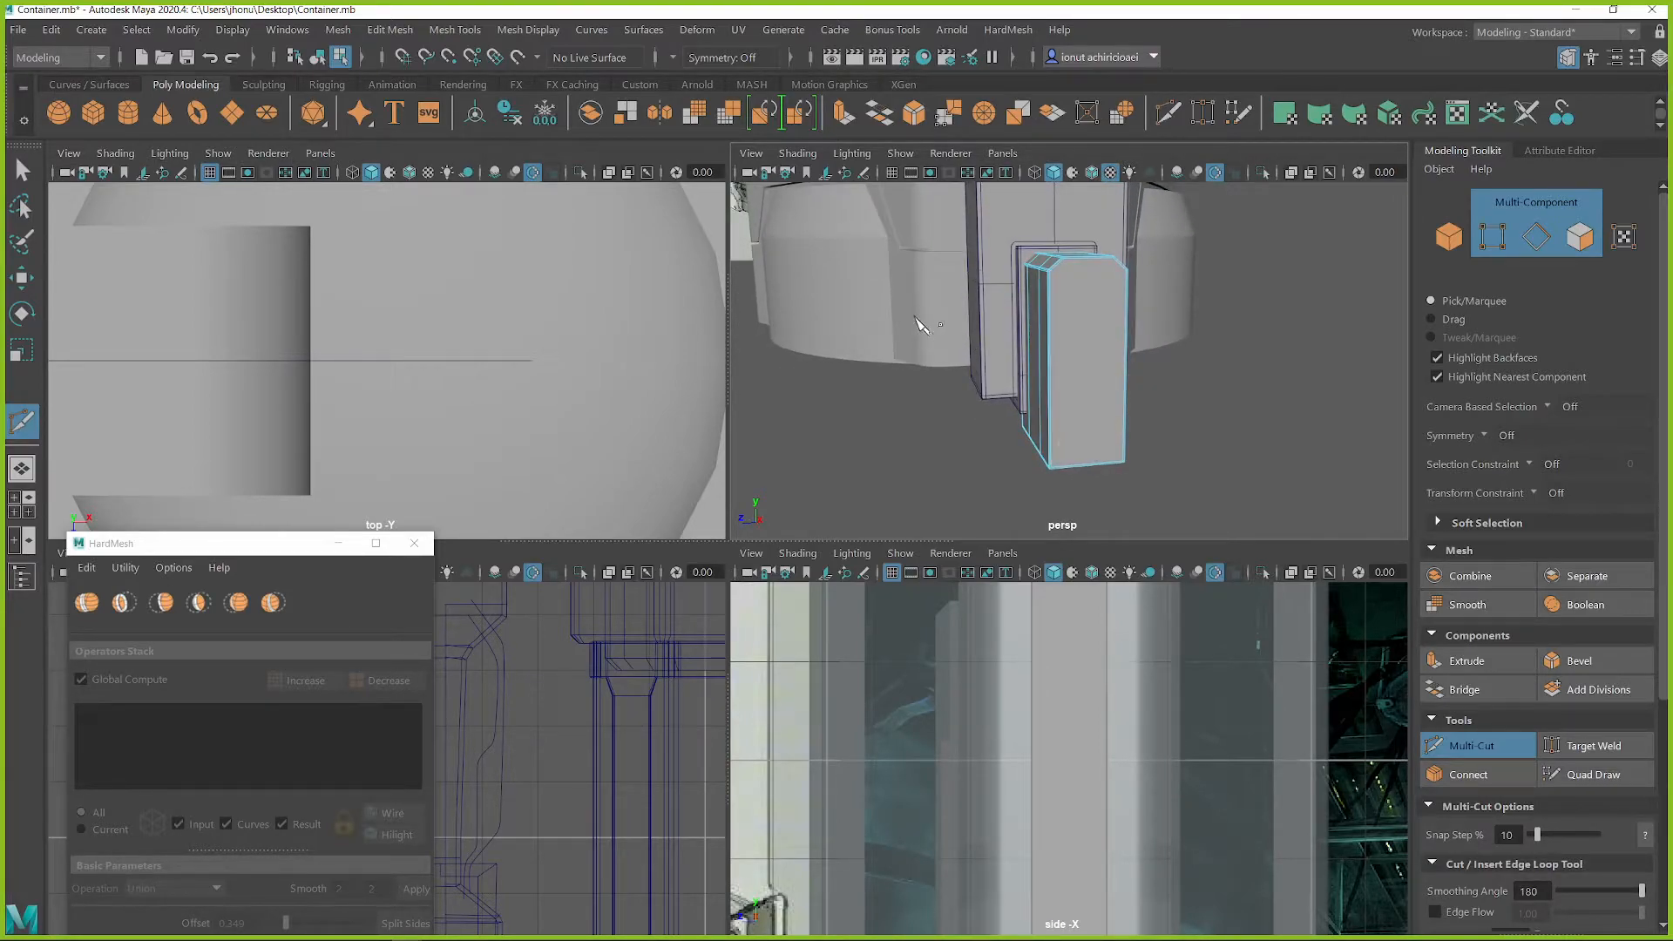
pyautogui.keyDown('alt'); pyautogui.moveTo(1252, 466); pyautogui.dragTo(1083, 443); pyautogui.keyUp('alt')
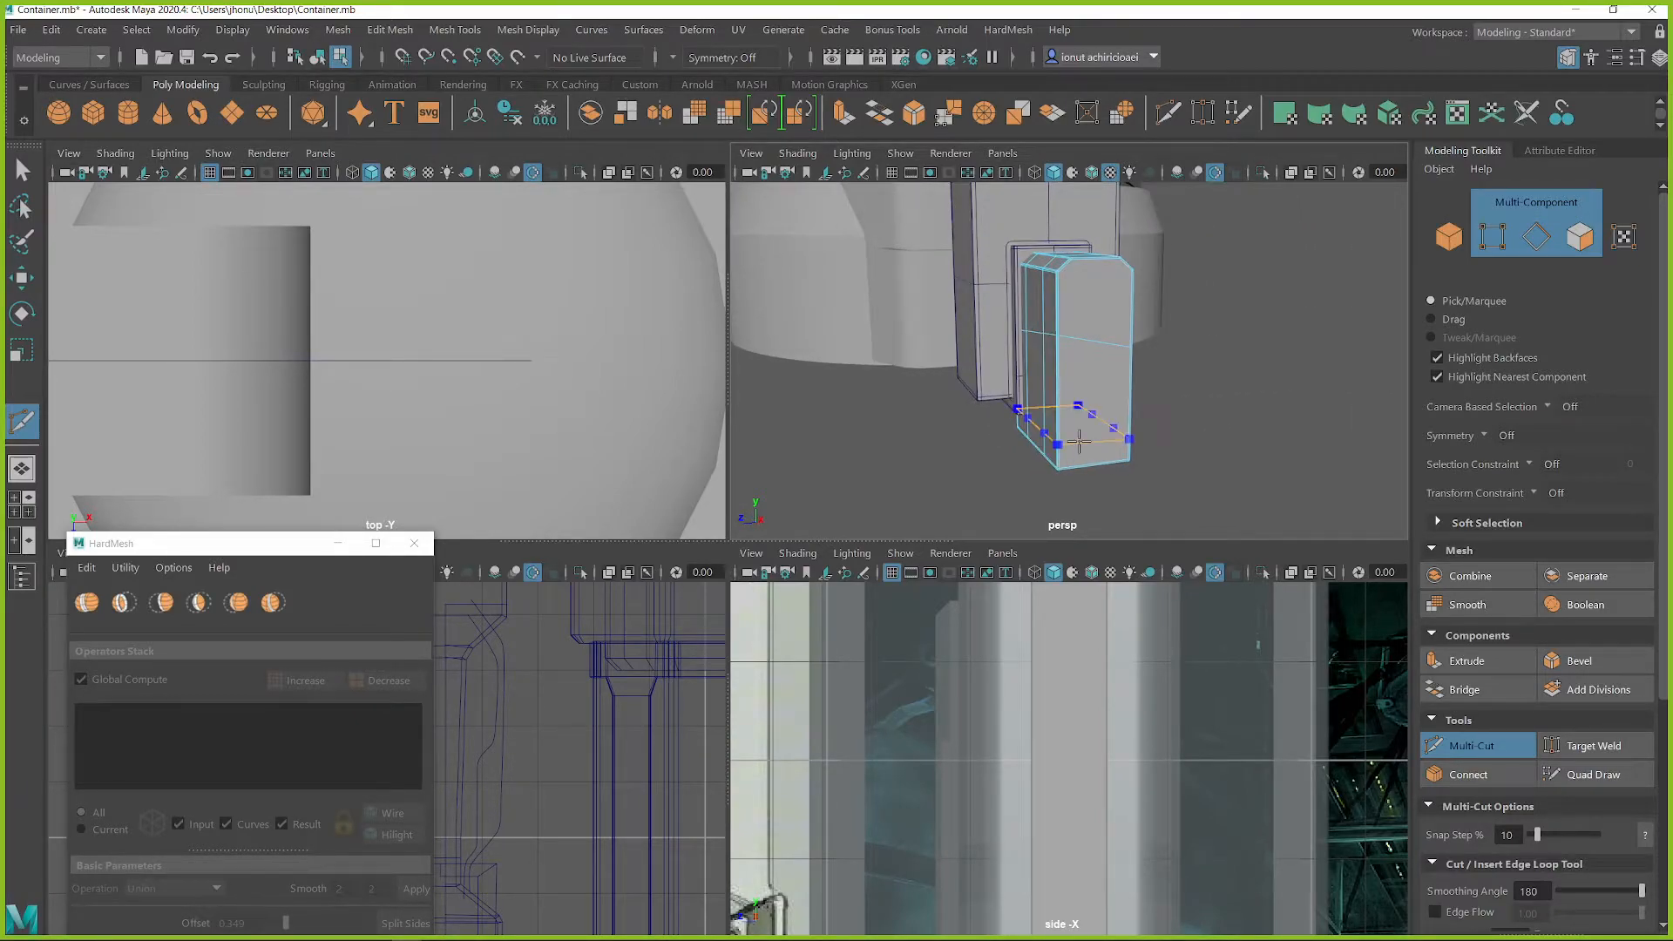
# Slice the chamfered block with three straight horizontal cuts in the front view, spaced along its height
pyautogui.scroll(-8, 673, 699)
pyautogui.keyDown('alt'); pyautogui.moveTo(605, 855); pyautogui.dragTo(654, 743, button='middle'); pyautogui.keyUp('alt')
pyautogui.scroll(4, 673, 769)
pyautogui.keyDown('alt'); pyautogui.moveTo(677, 775); pyautogui.dragTo(489, 765); pyautogui.keyUp('alt')
pyautogui.scroll(5, 612, 778)
pyautogui.keyDown('alt'); pyautogui.moveTo(685, 780); pyautogui.dragTo(575, 758, button='middle'); pyautogui.keyUp('alt')
pyautogui.press('space')
pyautogui.keyDown('alt'); pyautogui.moveTo(1265, 426); pyautogui.dragTo(805, 588, button='middle'); pyautogui.keyUp('alt')
pyautogui.scroll(3, 827, 656)
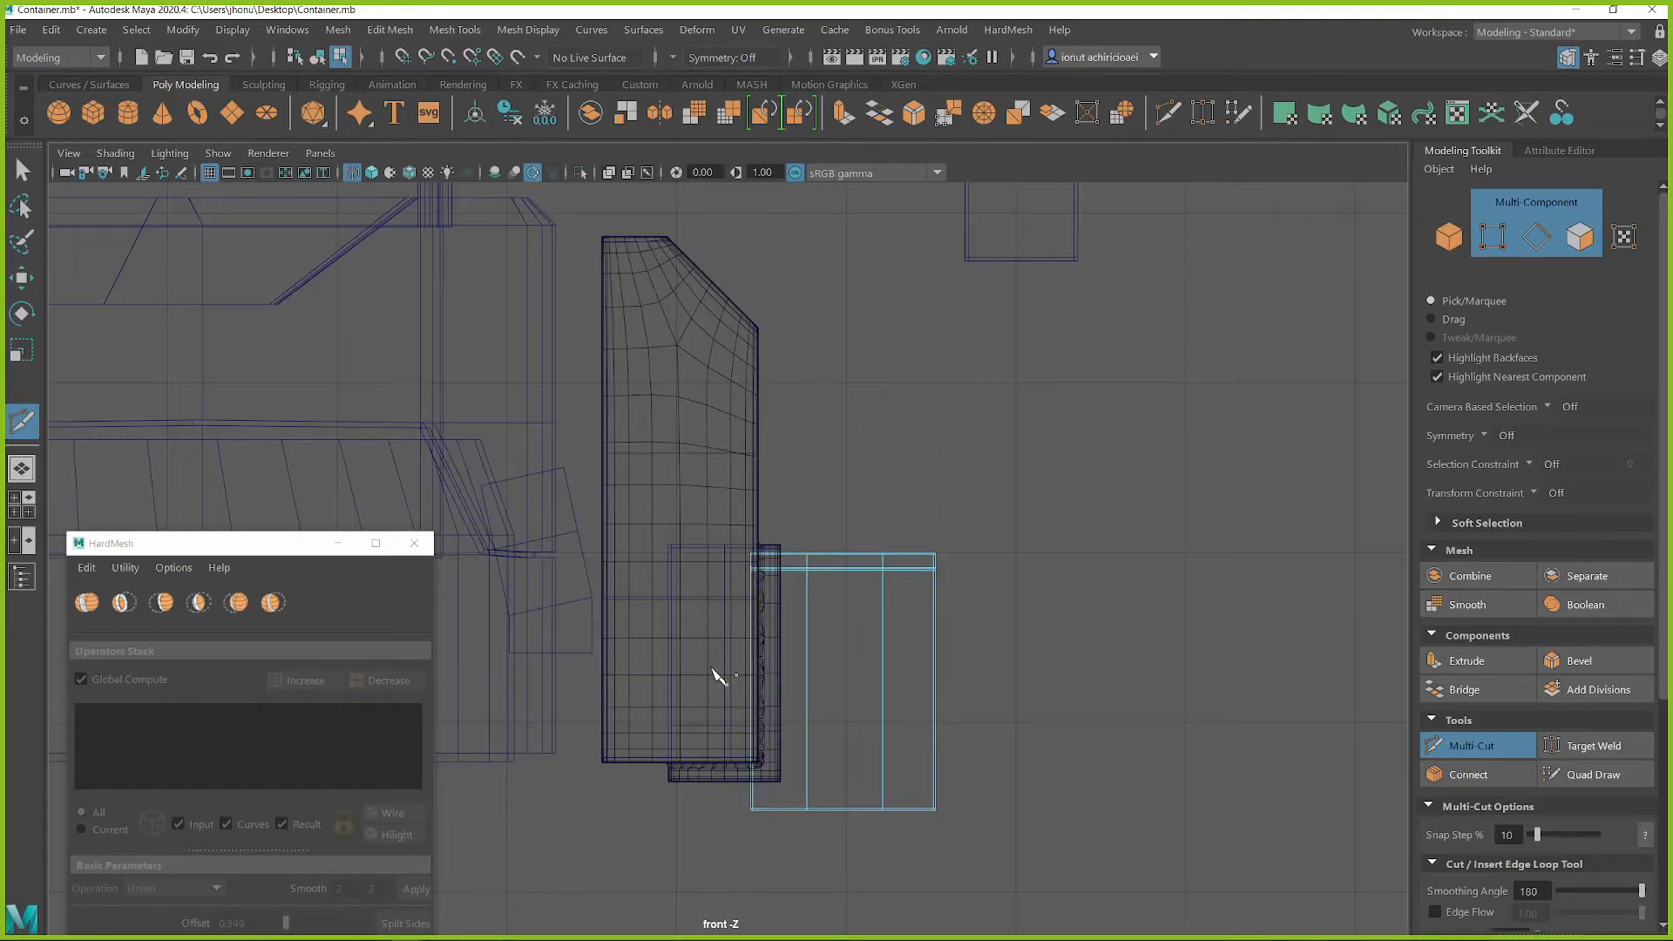
pyautogui.scroll(4, 952, 722)
pyautogui.keyDown('alt'); pyautogui.moveTo(975, 747); pyautogui.dragTo(889, 592, button='middle'); pyautogui.keyUp('alt')
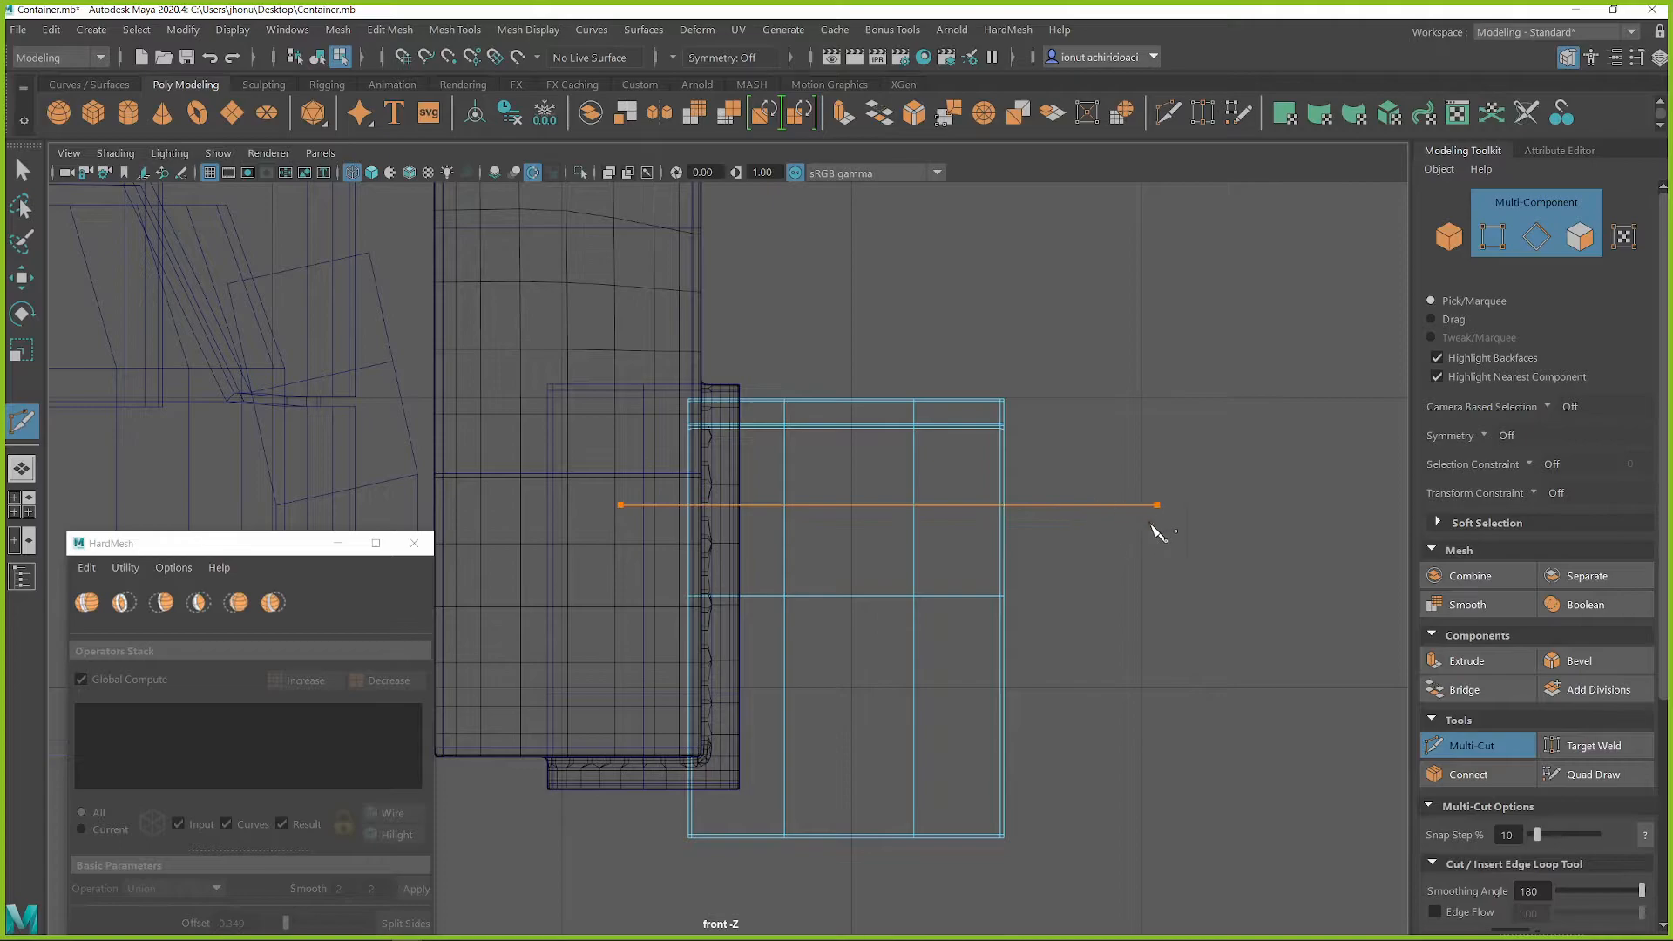
pyautogui.press('space')
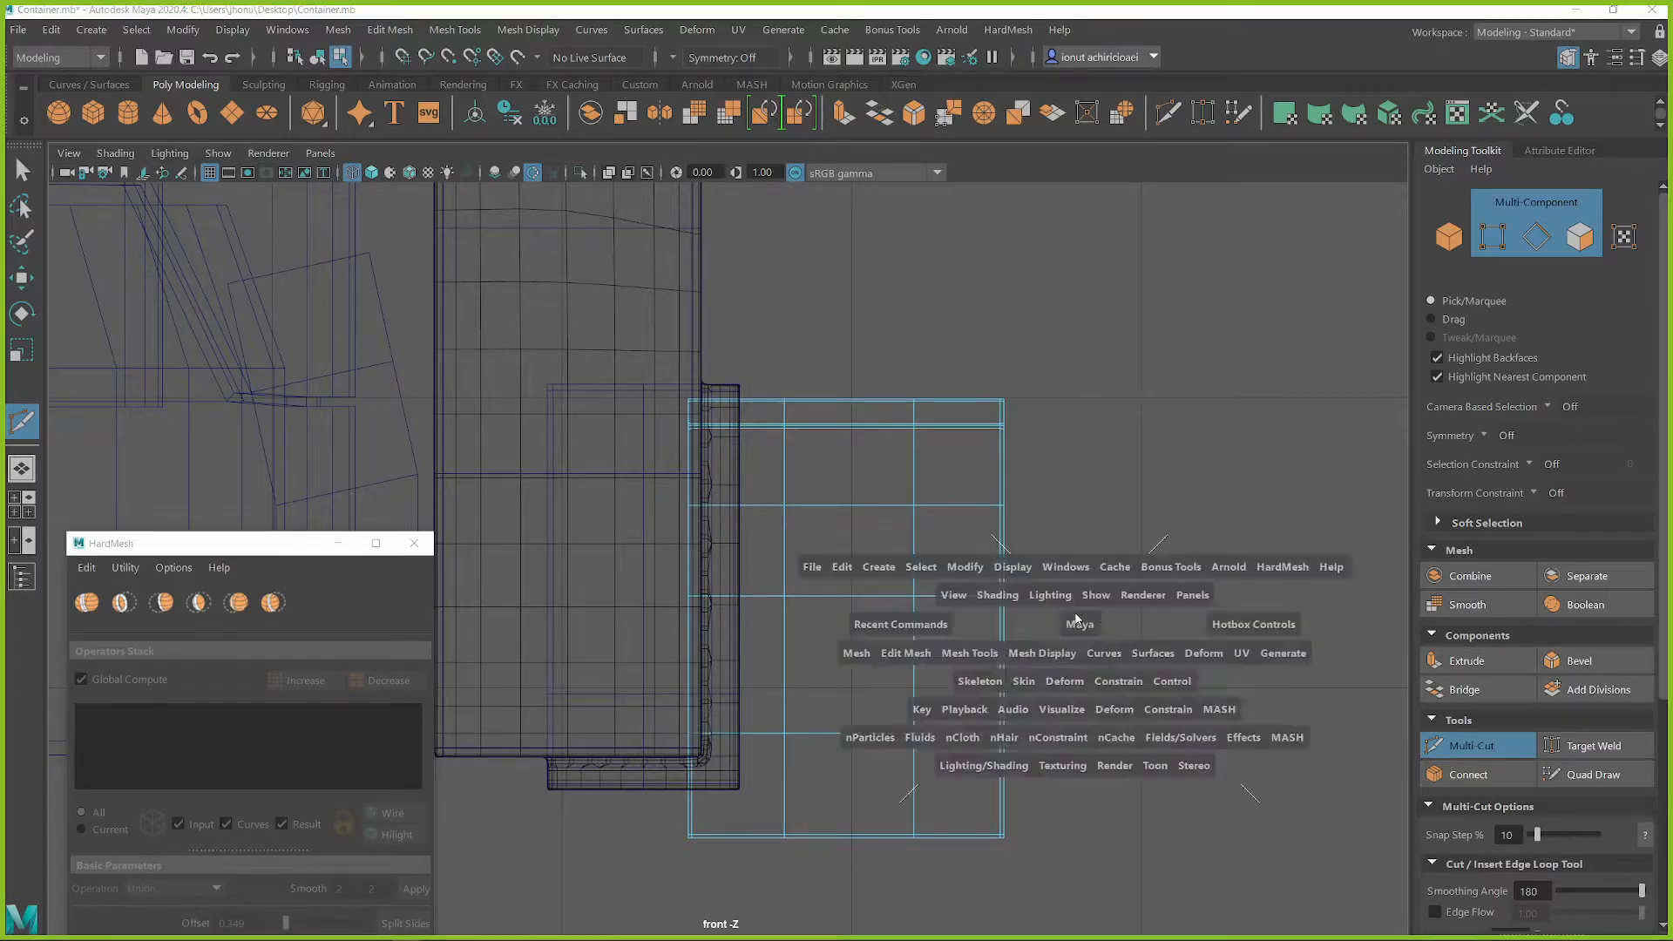
pyautogui.press('space')
# Return to object selection, move the HardMesh window clear of the model, and hide the HardMesh input meshes
pyautogui.keyDown('alt'); pyautogui.moveTo(937, 482); pyautogui.dragTo(904, 462); pyautogui.keyUp('alt')
pyautogui.press('q')
pyautogui.moveTo(794, 371); pyautogui.dragTo(865, 309, button='right')
pyautogui.keyDown('alt'); pyautogui.moveTo(739, 362); pyautogui.dragTo(1012, 564, button='middle'); pyautogui.keyUp('alt')
pyautogui.click(803, 412)
pyautogui.keyDown('alt'); pyautogui.moveTo(803, 412); pyautogui.dragTo(474, 532); pyautogui.keyUp('alt')
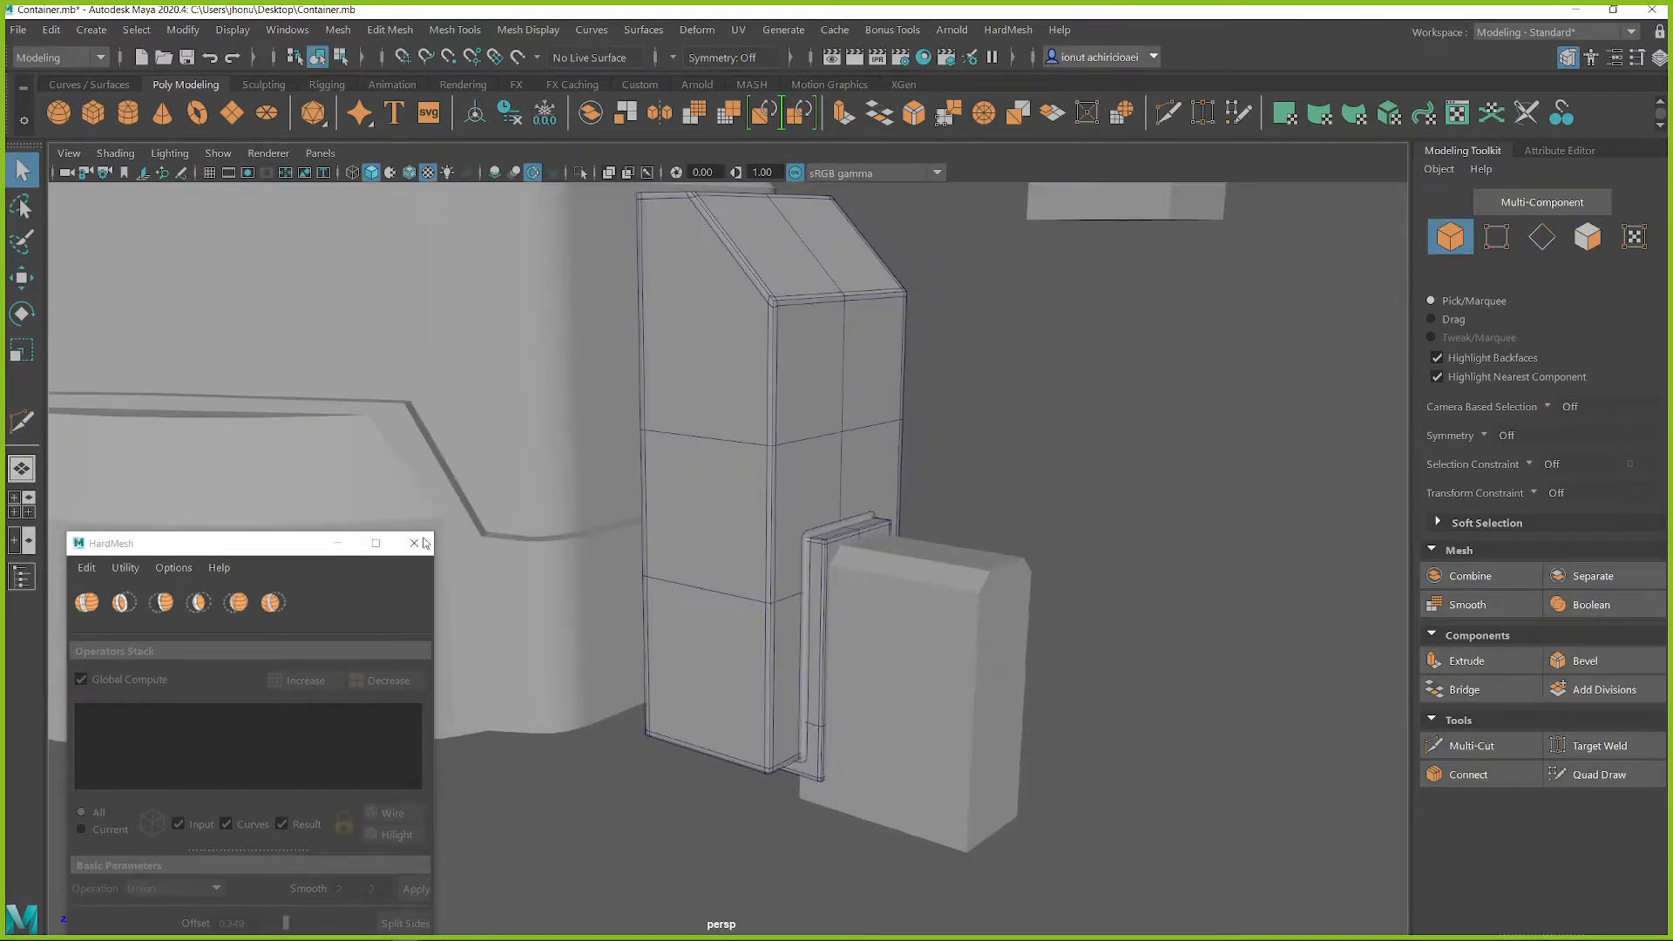
pyautogui.moveTo(206, 546); pyautogui.dragTo(333, 341)
pyautogui.click(874, 565)
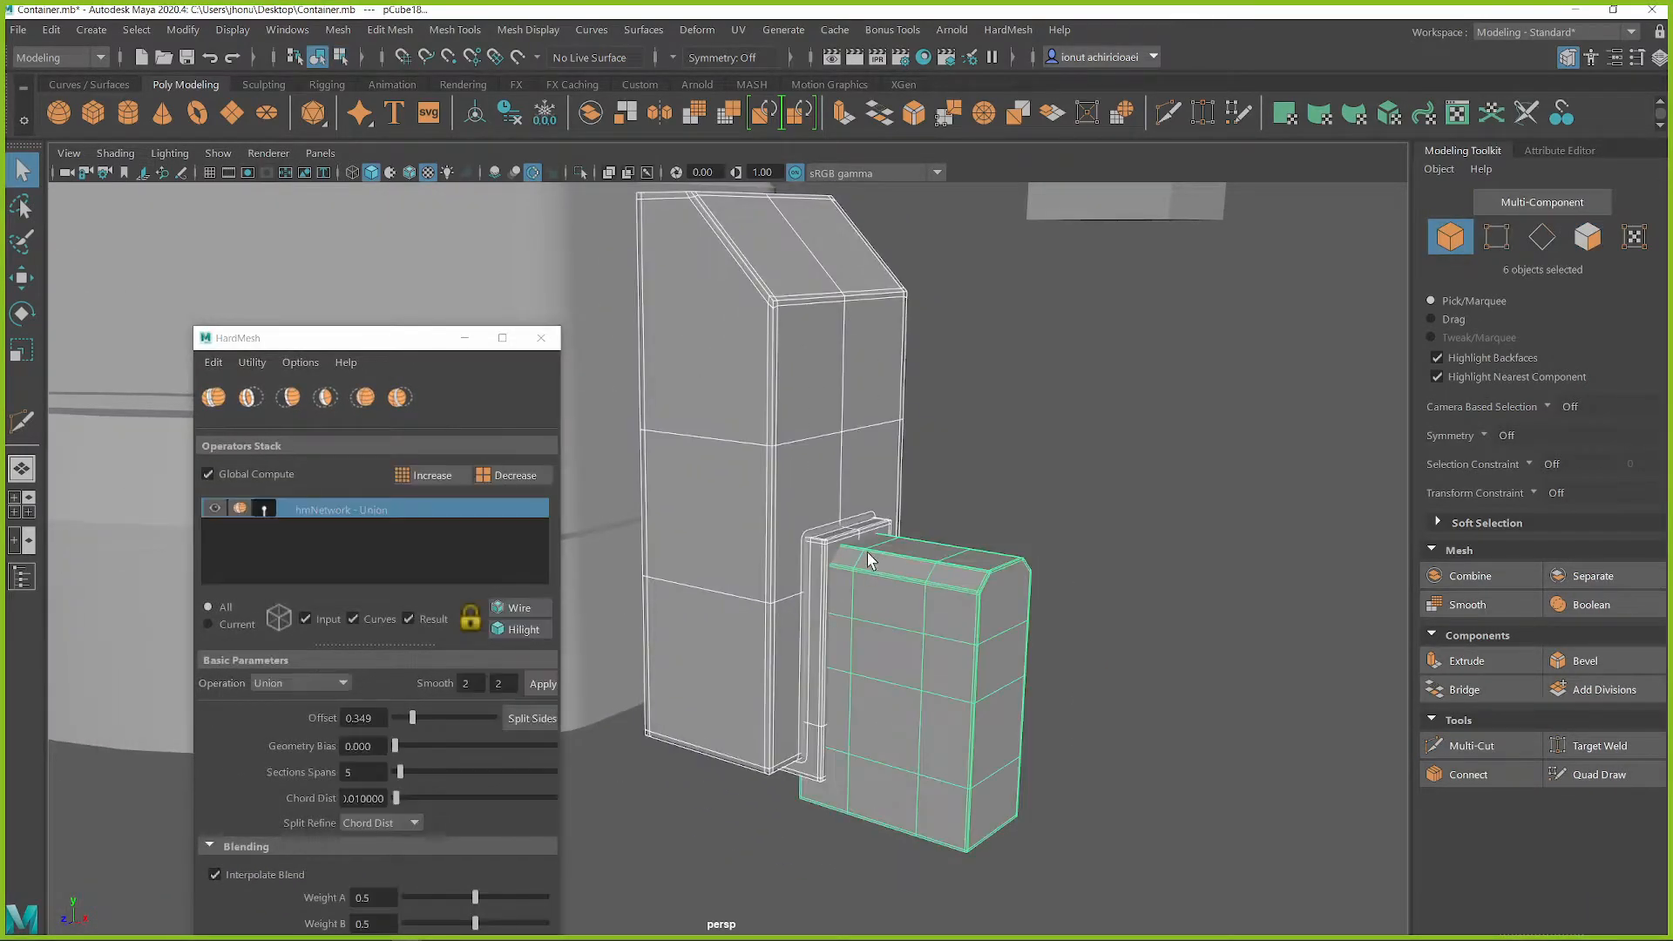
pyautogui.click(306, 619)
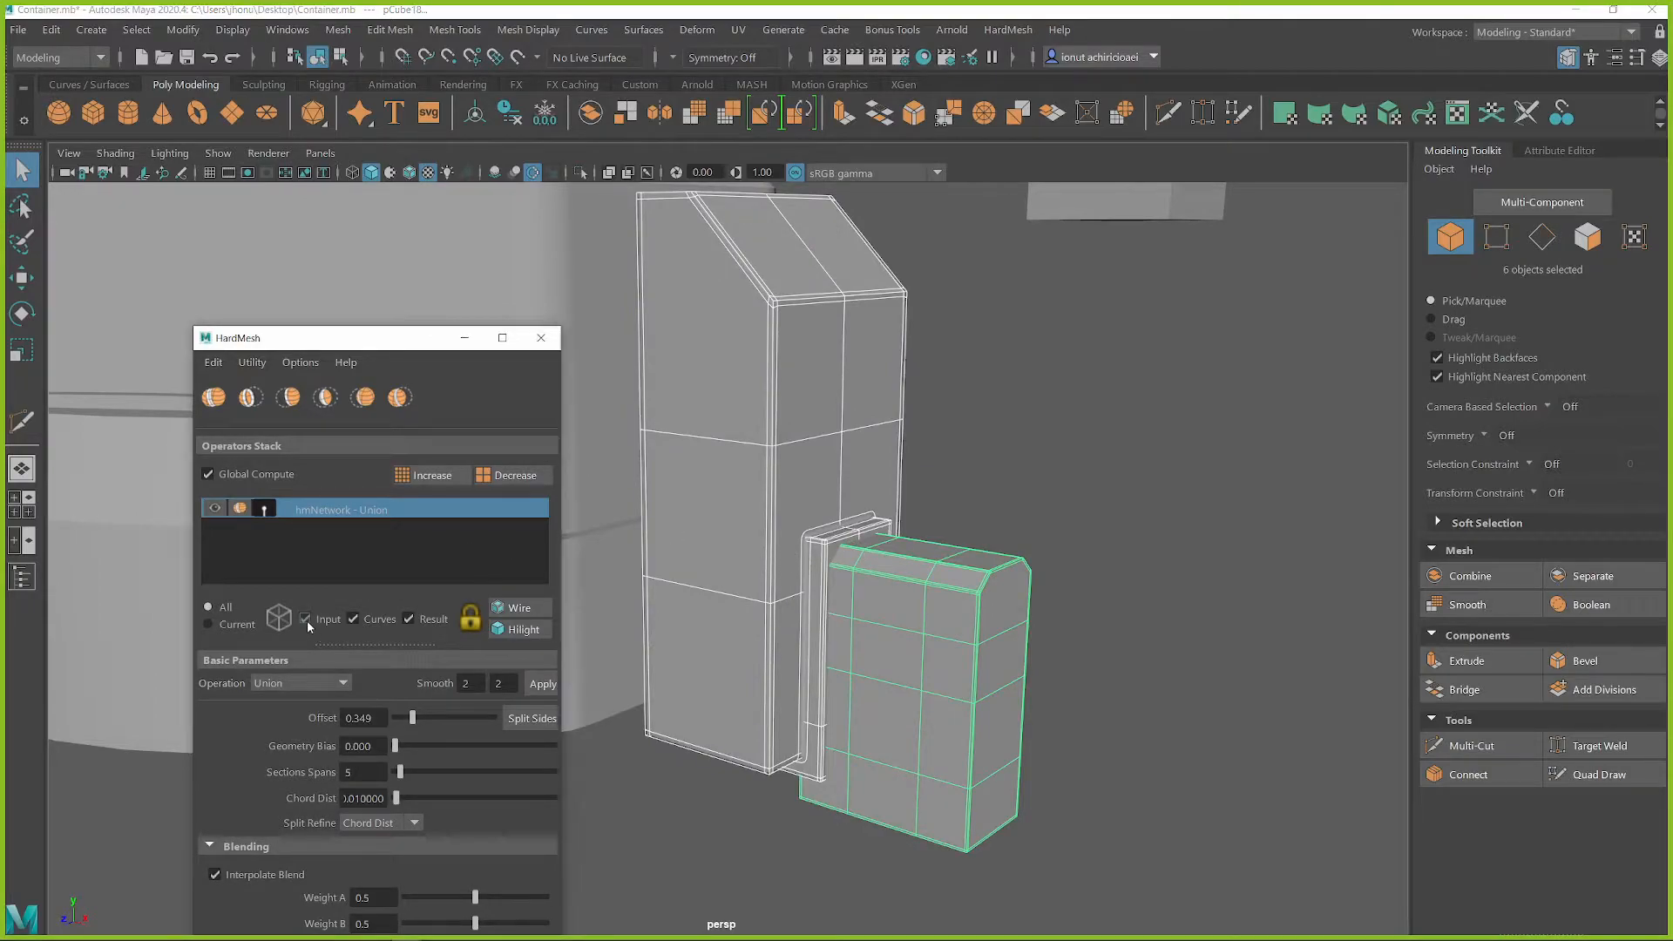
# Subtract the chamfered block from the tall block's union result with a HardMesh Difference A-B
pyautogui.click(842, 345)
pyautogui.keyDown('alt'); pyautogui.moveTo(814, 426); pyautogui.dragTo(839, 481, button='middle'); pyautogui.keyUp('alt')
pyautogui.keyDown('alt'); pyautogui.moveTo(840, 481); pyautogui.dragTo(843, 466); pyautogui.keyUp('alt')
pyautogui.click(953, 682)
pyautogui.click(808, 430)
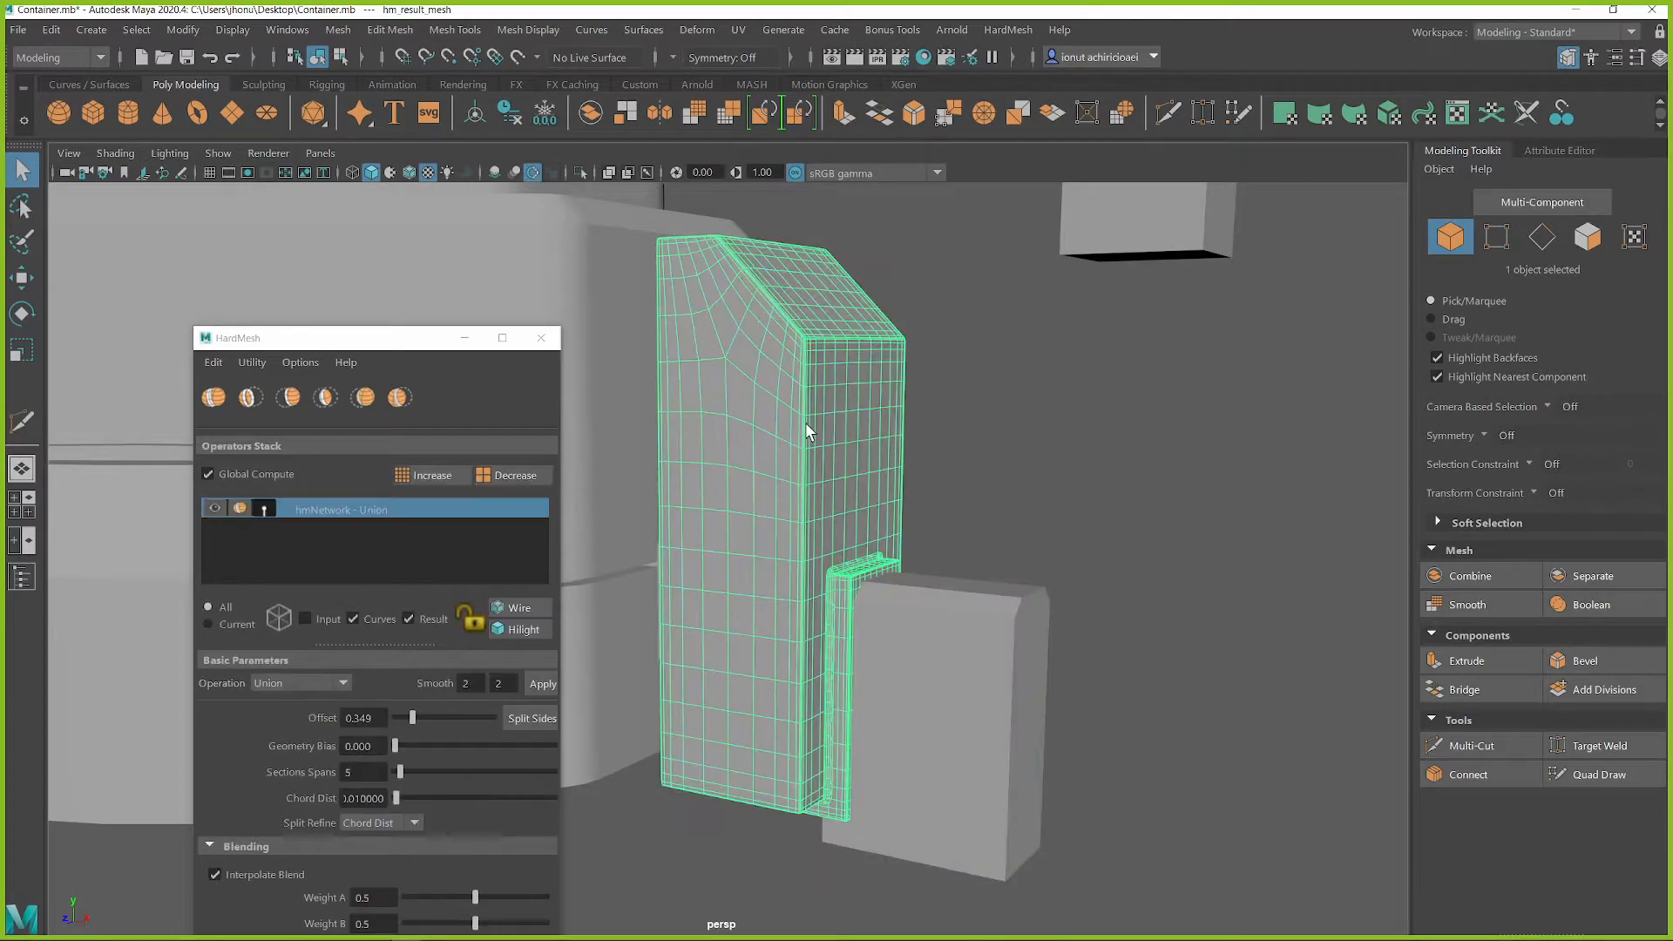
pyautogui.keyDown('shift'); pyautogui.click(959, 604); pyautogui.keyUp('shift')
pyautogui.keyDown('alt'); pyautogui.moveTo(792, 533); pyautogui.dragTo(798, 549); pyautogui.keyUp('alt')
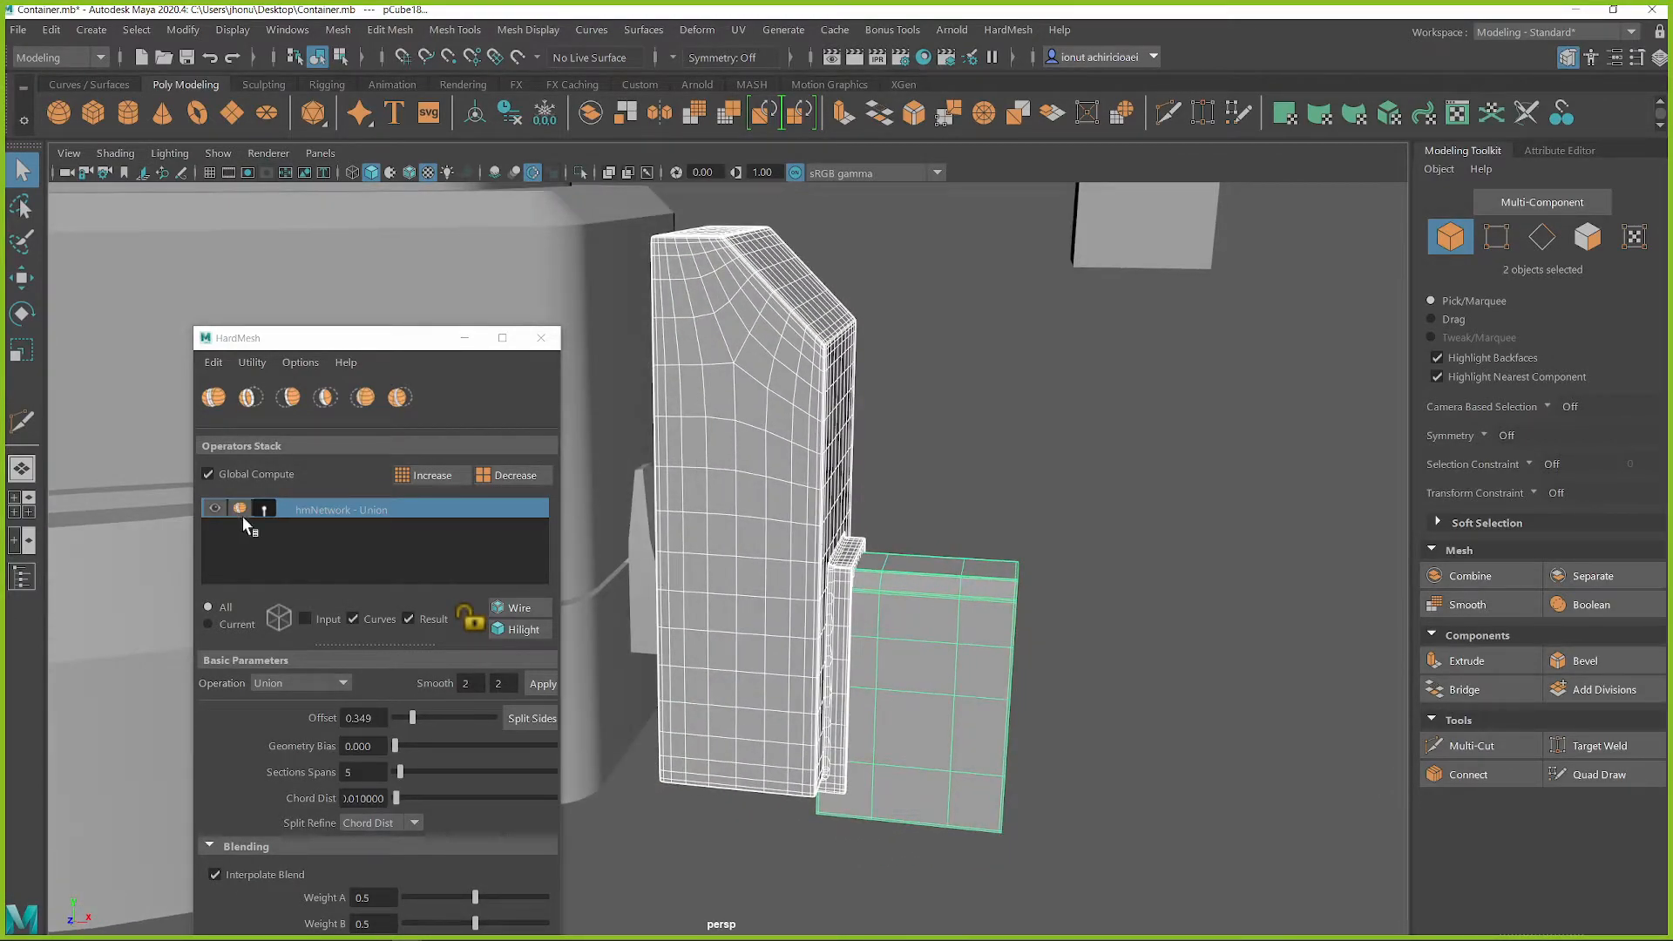
pyautogui.click(251, 397)
pyautogui.keyDown('alt'); pyautogui.moveTo(671, 610); pyautogui.dragTo(699, 584); pyautogui.keyUp('alt')
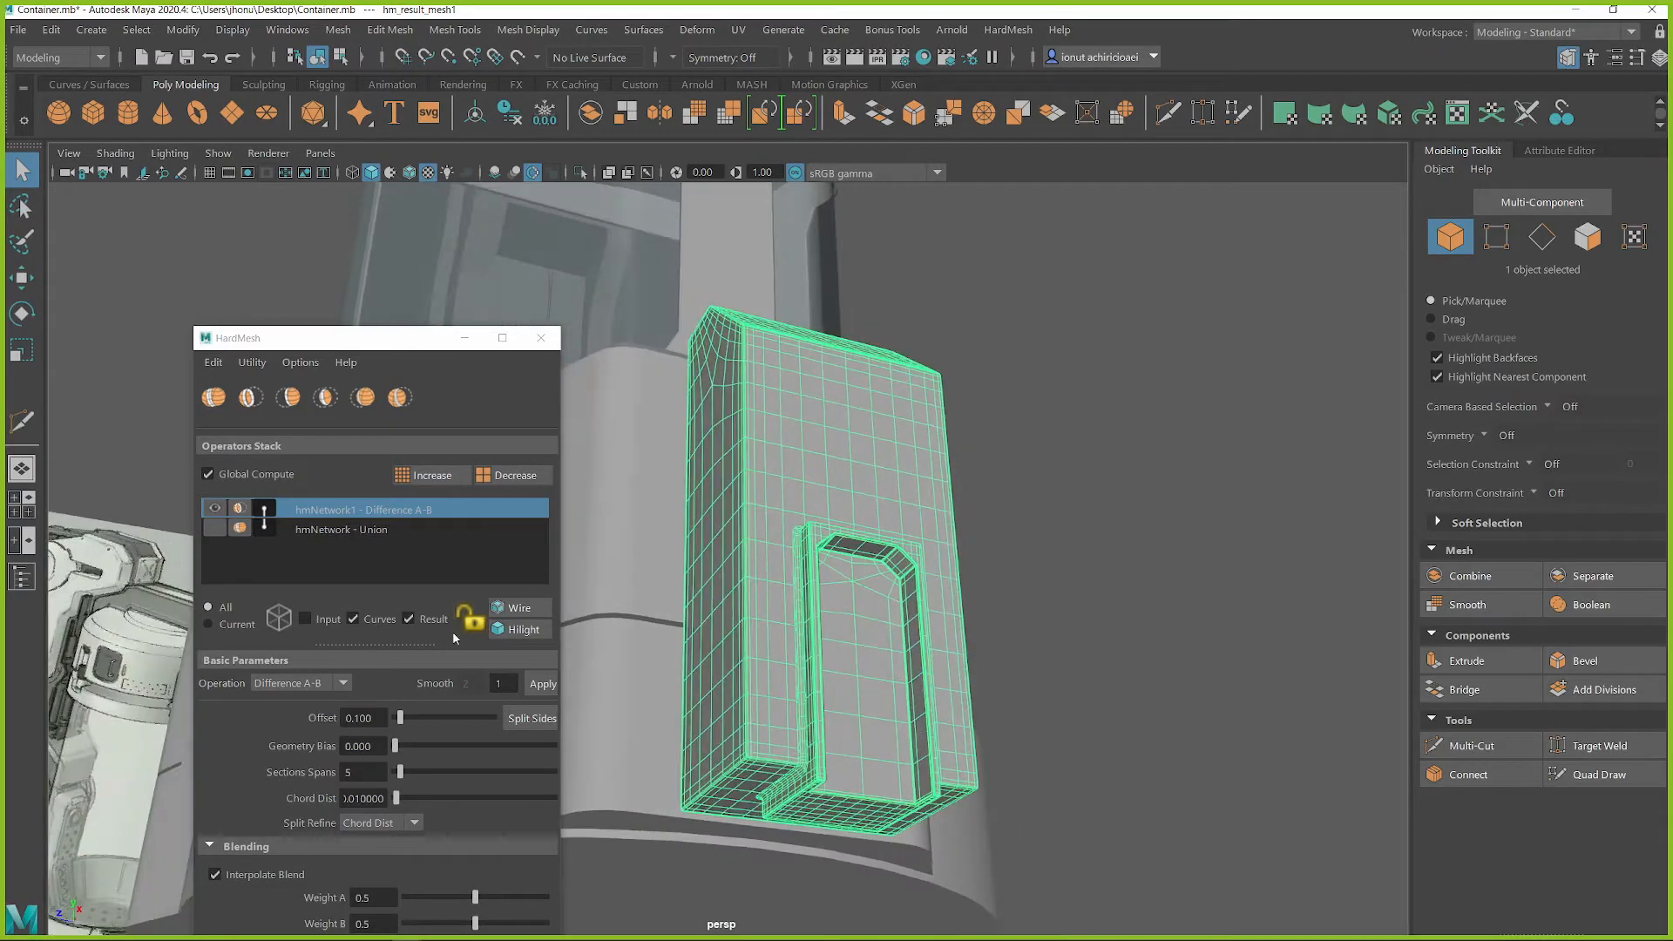
# Set the Difference A-B operation's smooth level to 2 and apply it
pyautogui.moveTo(516, 684); pyautogui.dragTo(483, 685)
pyautogui.click(536, 692)
pyautogui.keyDown('alt'); pyautogui.moveTo(817, 608); pyautogui.dragTo(857, 638); pyautogui.keyUp('alt')
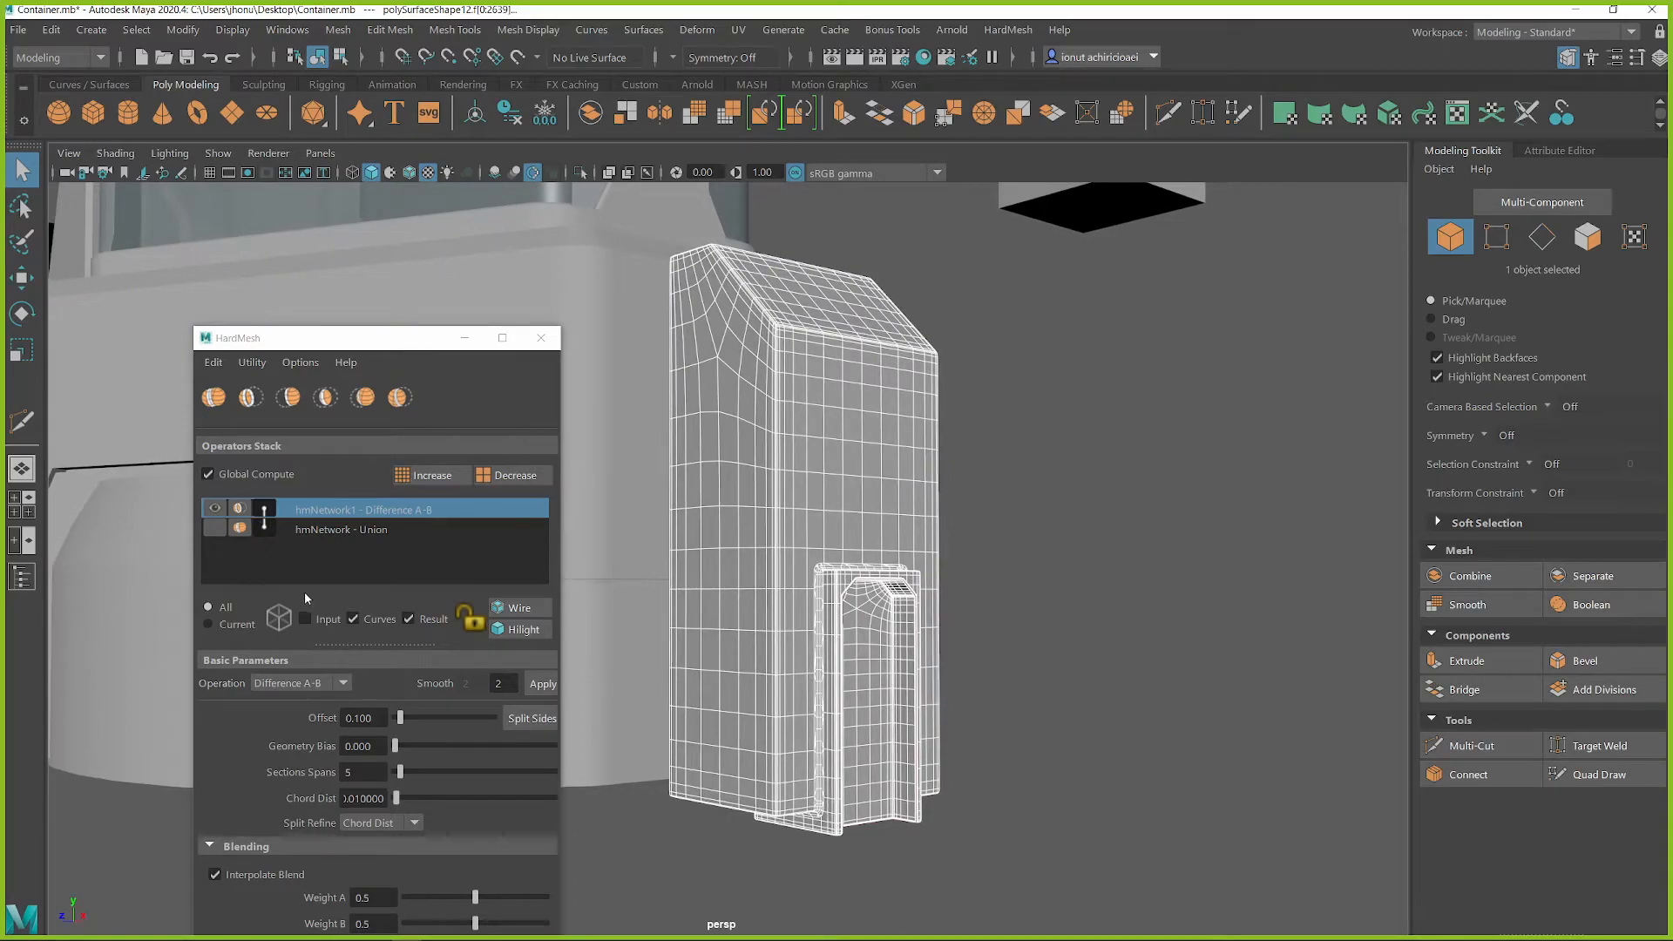
# Show the input meshes, reposition the chamfered cutter block to adjust the recess, and hide the inputs again
pyautogui.click(305, 619)
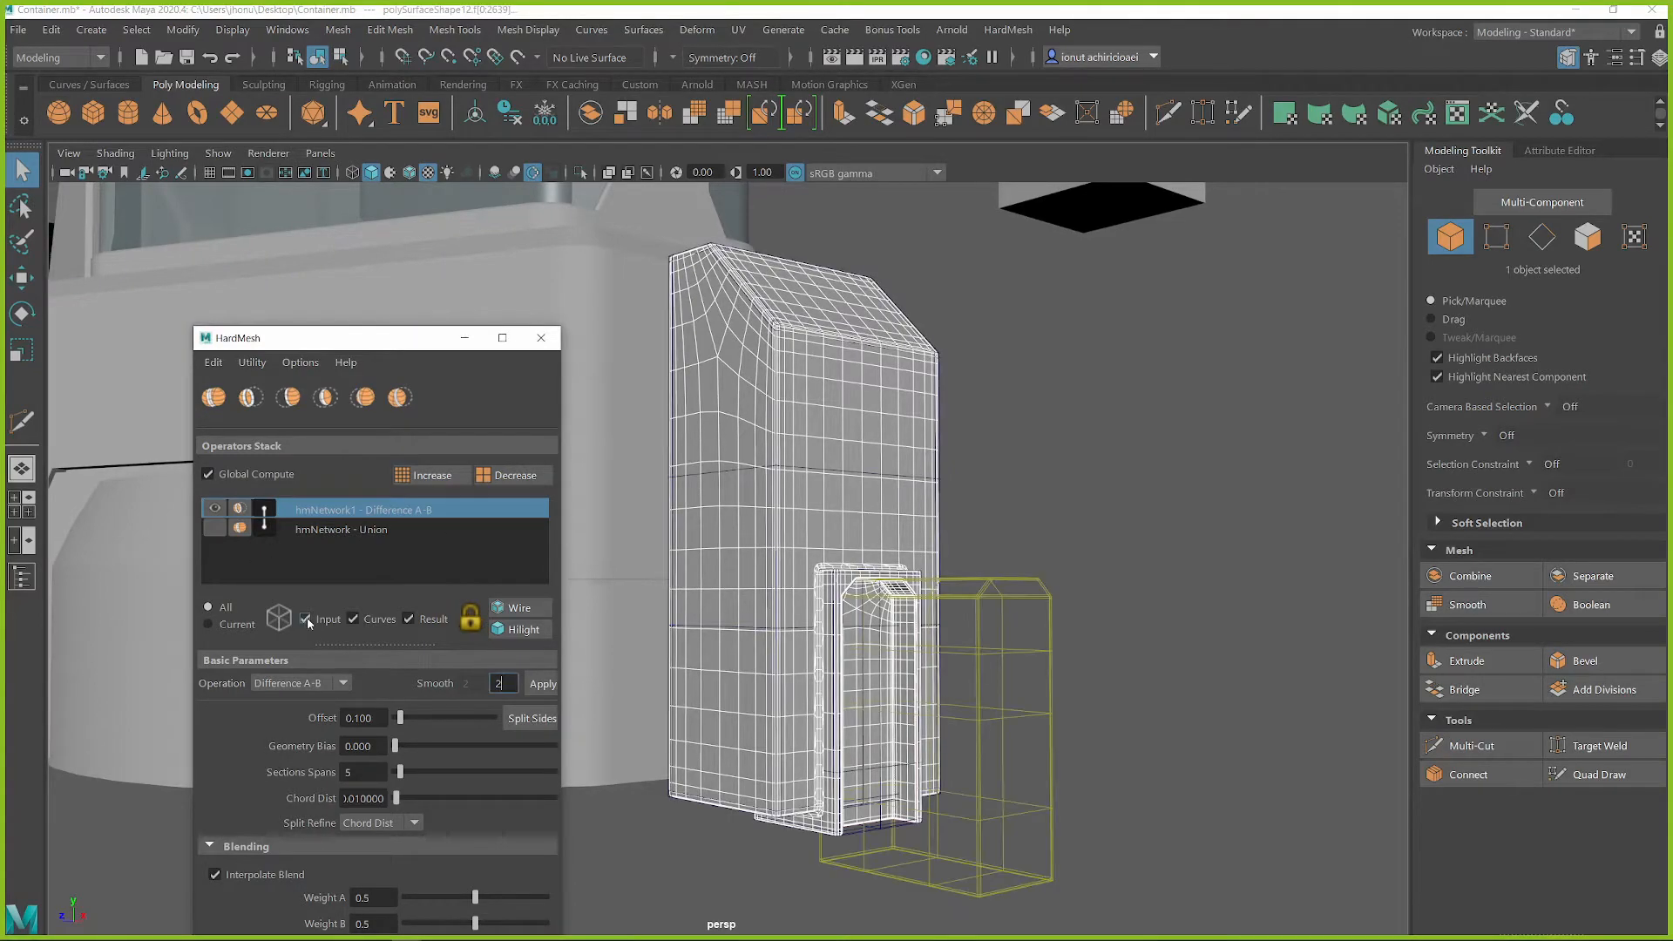
pyautogui.click(1002, 581)
pyautogui.click(1001, 579)
pyautogui.keyDown('alt'); pyautogui.moveTo(828, 588); pyautogui.dragTo(900, 628); pyautogui.keyUp('alt')
pyautogui.press('w')
pyautogui.click(855, 550)
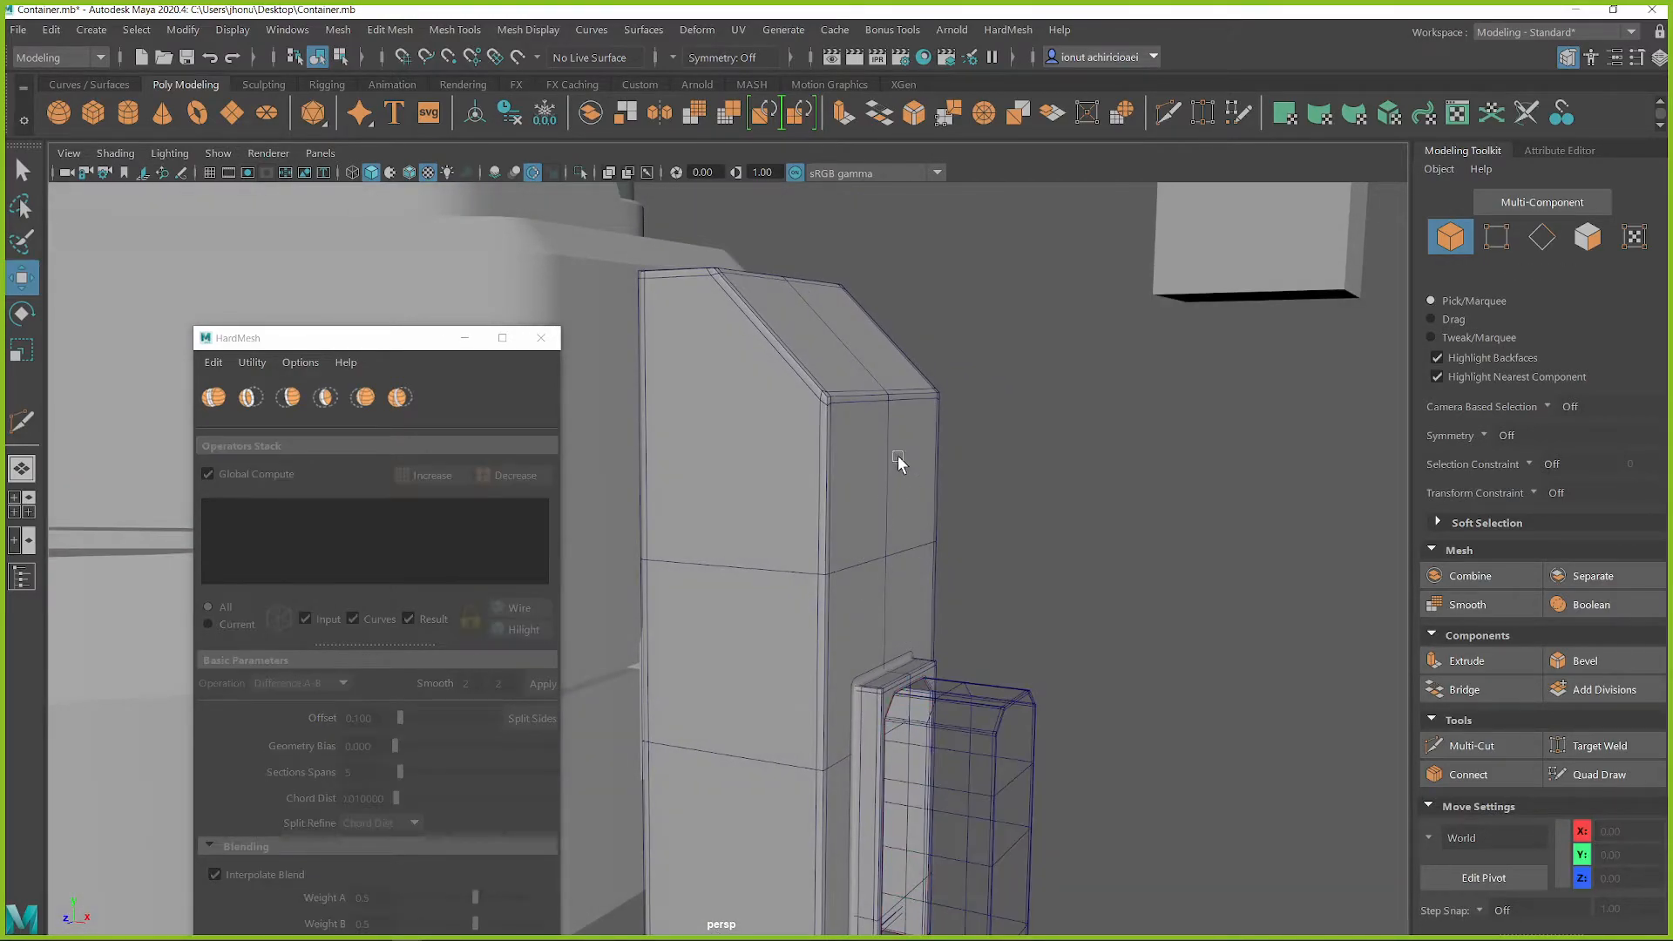
pyautogui.click(305, 620)
pyautogui.click(757, 425)
pyautogui.moveTo(860, 572)
pyautogui.keyDown('alt'); pyautogui.mouseDown()
pyautogui.moveTo(796, 578)
pyautogui.moveTo(844, 590)
pyautogui.mouseUp(); pyautogui.keyUp('alt')
pyautogui.keyDown('alt'); pyautogui.moveTo(814, 504); pyautogui.dragTo(933, 478); pyautogui.keyUp('alt')
pyautogui.keyDown('alt'); pyautogui.moveTo(800, 286); pyautogui.dragTo(778, 350); pyautogui.keyUp('alt')
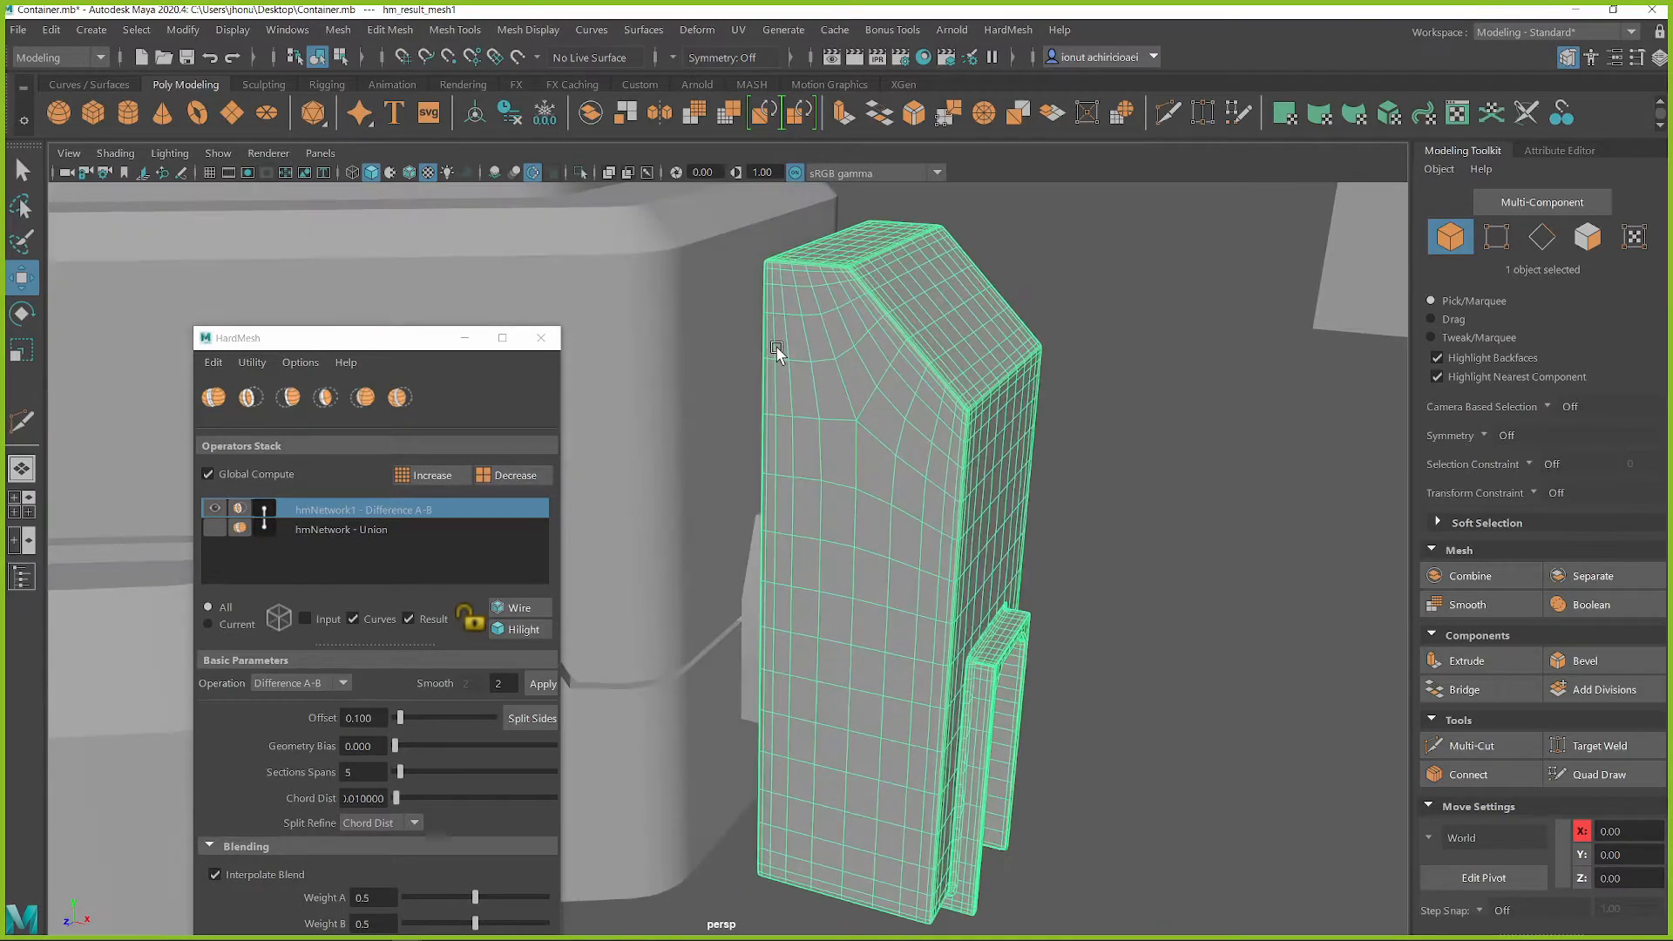
# Create a new polygon cube
pyautogui.keyDown('alt'); pyautogui.moveTo(904, 422); pyautogui.dragTo(1050, 493); pyautogui.keyUp('alt')
pyautogui.click(1132, 502)
pyautogui.click(1186, 346)
pyautogui.keyDown('alt'); pyautogui.moveTo(1186, 346); pyautogui.dragTo(1134, 405); pyautogui.keyUp('alt')
pyautogui.press('q')
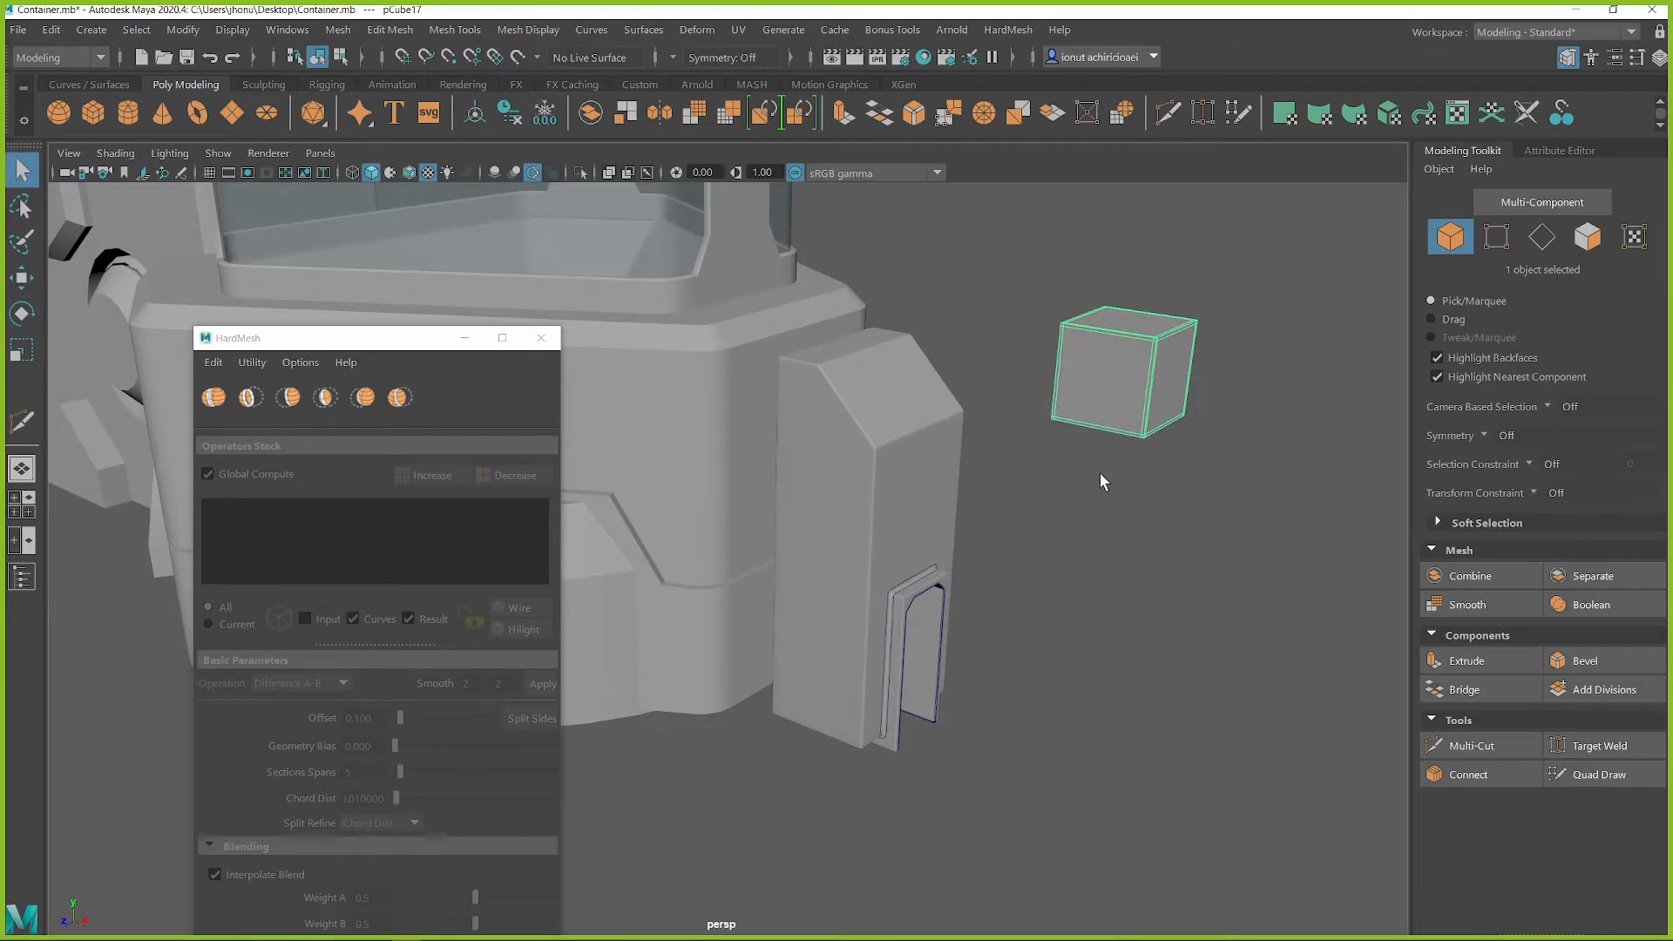
pyautogui.keyDown('shift'); pyautogui.rightClick(1037, 449); pyautogui.keyUp('shift')
pyautogui.keyDown('shift'); pyautogui.moveTo(1036, 449); pyautogui.dragTo(1011, 509, button='right'); pyautogui.keyUp('shift')
pyautogui.keyDown('alt'); pyautogui.moveTo(1012, 510); pyautogui.dragTo(881, 466, button='right'); pyautogui.keyUp('alt')
pyautogui.keyDown('alt'); pyautogui.moveTo(881, 466); pyautogui.dragTo(941, 421); pyautogui.keyUp('alt')
pyautogui.keyDown('alt'); pyautogui.moveTo(941, 422); pyautogui.dragTo(1096, 493, button='middle'); pyautogui.keyUp('alt')
# Snap the new cube to the tall block and position it against the upper part of the block's side face
pyautogui.press('w')
pyautogui.keyDown('alt'); pyautogui.moveTo(911, 461); pyautogui.dragTo(828, 466, button='right'); pyautogui.keyUp('alt')
pyautogui.keyDown('alt'); pyautogui.moveTo(829, 466); pyautogui.dragTo(903, 447); pyautogui.keyUp('alt')
pyautogui.press('r')
pyautogui.press('w')
pyautogui.press('v')
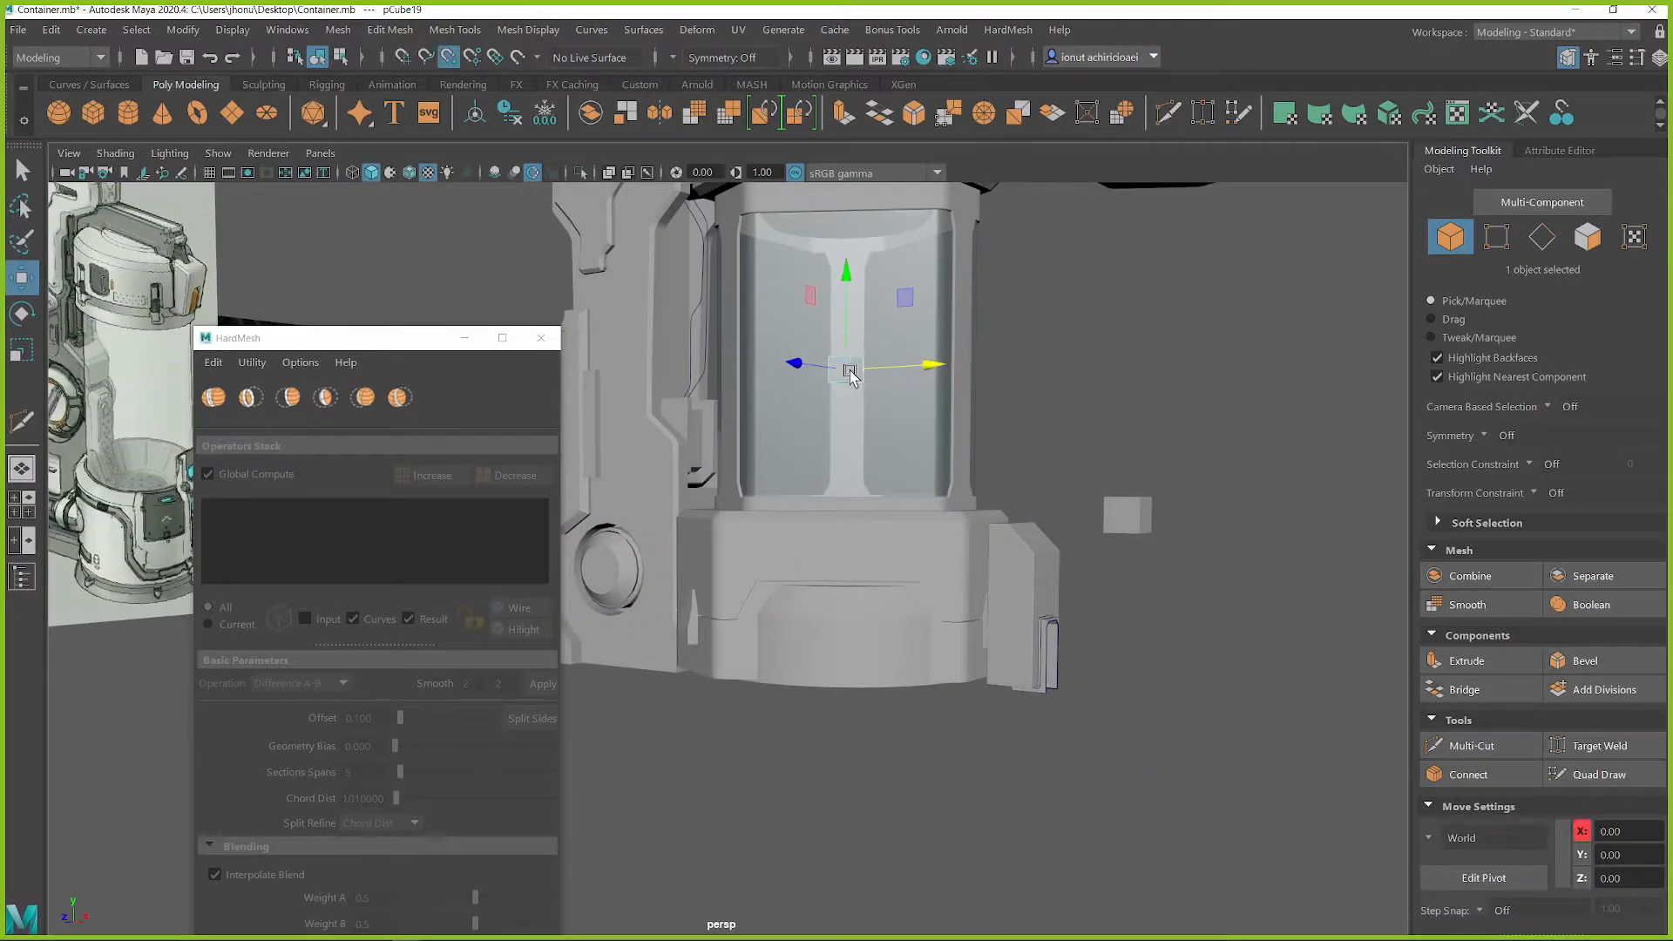
pyautogui.press('f')
pyautogui.keyDown('alt'); pyautogui.moveTo(1028, 568); pyautogui.dragTo(1017, 590); pyautogui.keyUp('alt')
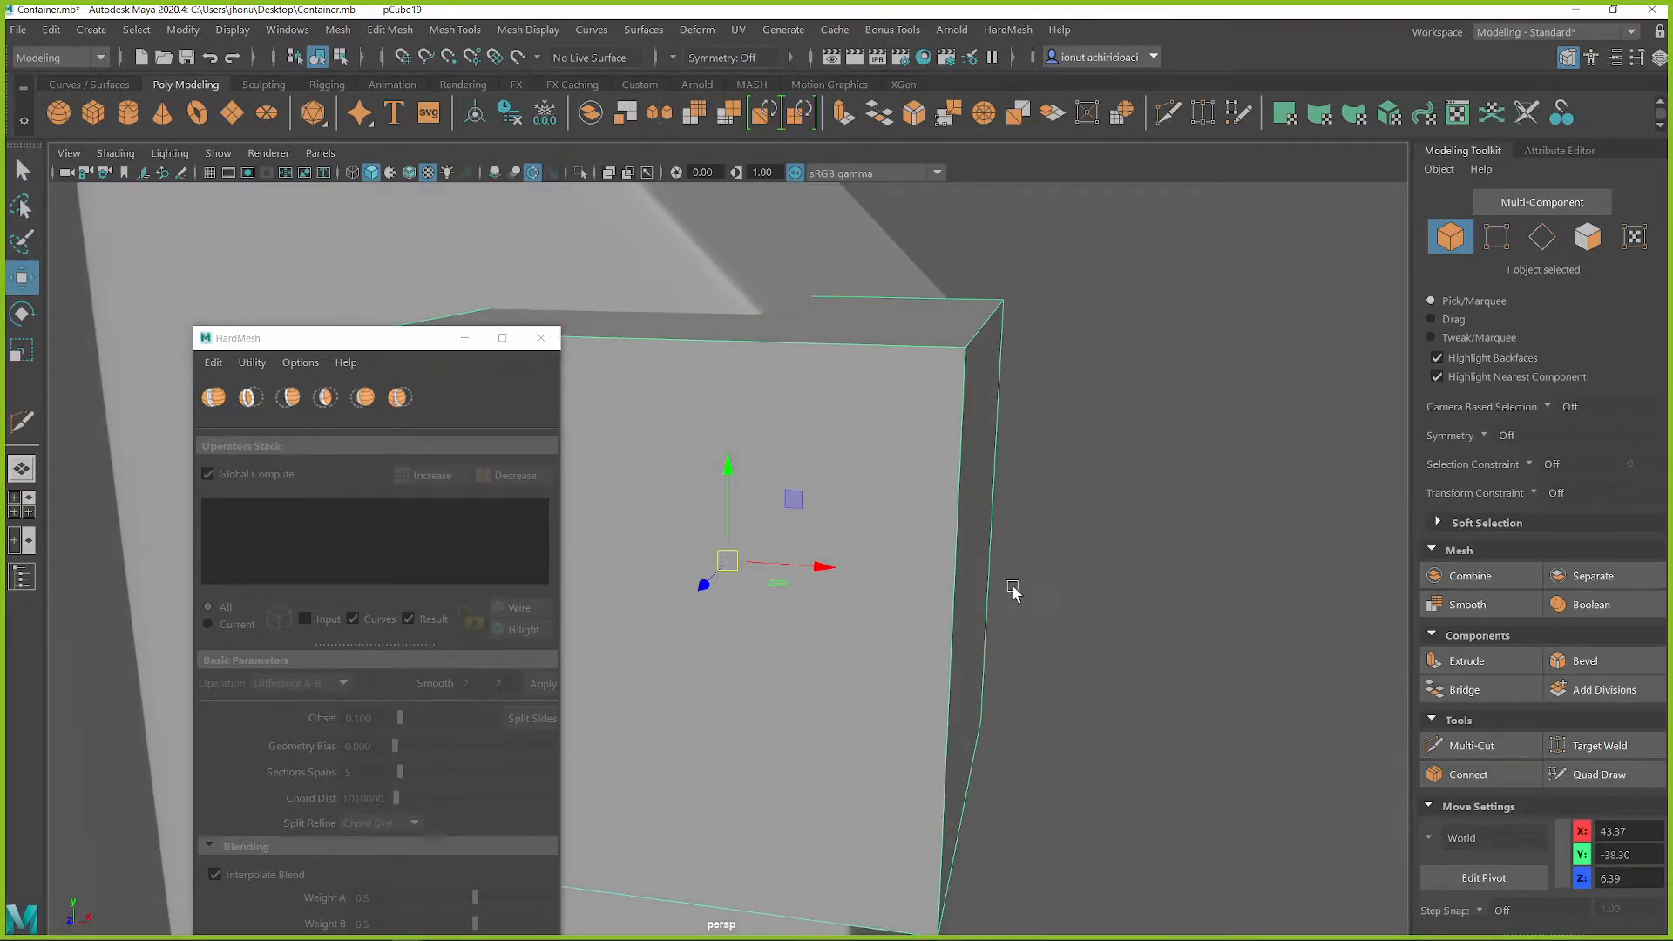
pyautogui.keyDown('alt'); pyautogui.moveTo(1016, 590); pyautogui.dragTo(770, 550, button='right'); pyautogui.keyUp('alt')
pyautogui.keyDown('alt'); pyautogui.moveTo(770, 549); pyautogui.dragTo(1036, 528, button='middle'); pyautogui.keyUp('alt')
pyautogui.moveTo(1038, 525); pyautogui.dragTo(689, 340)
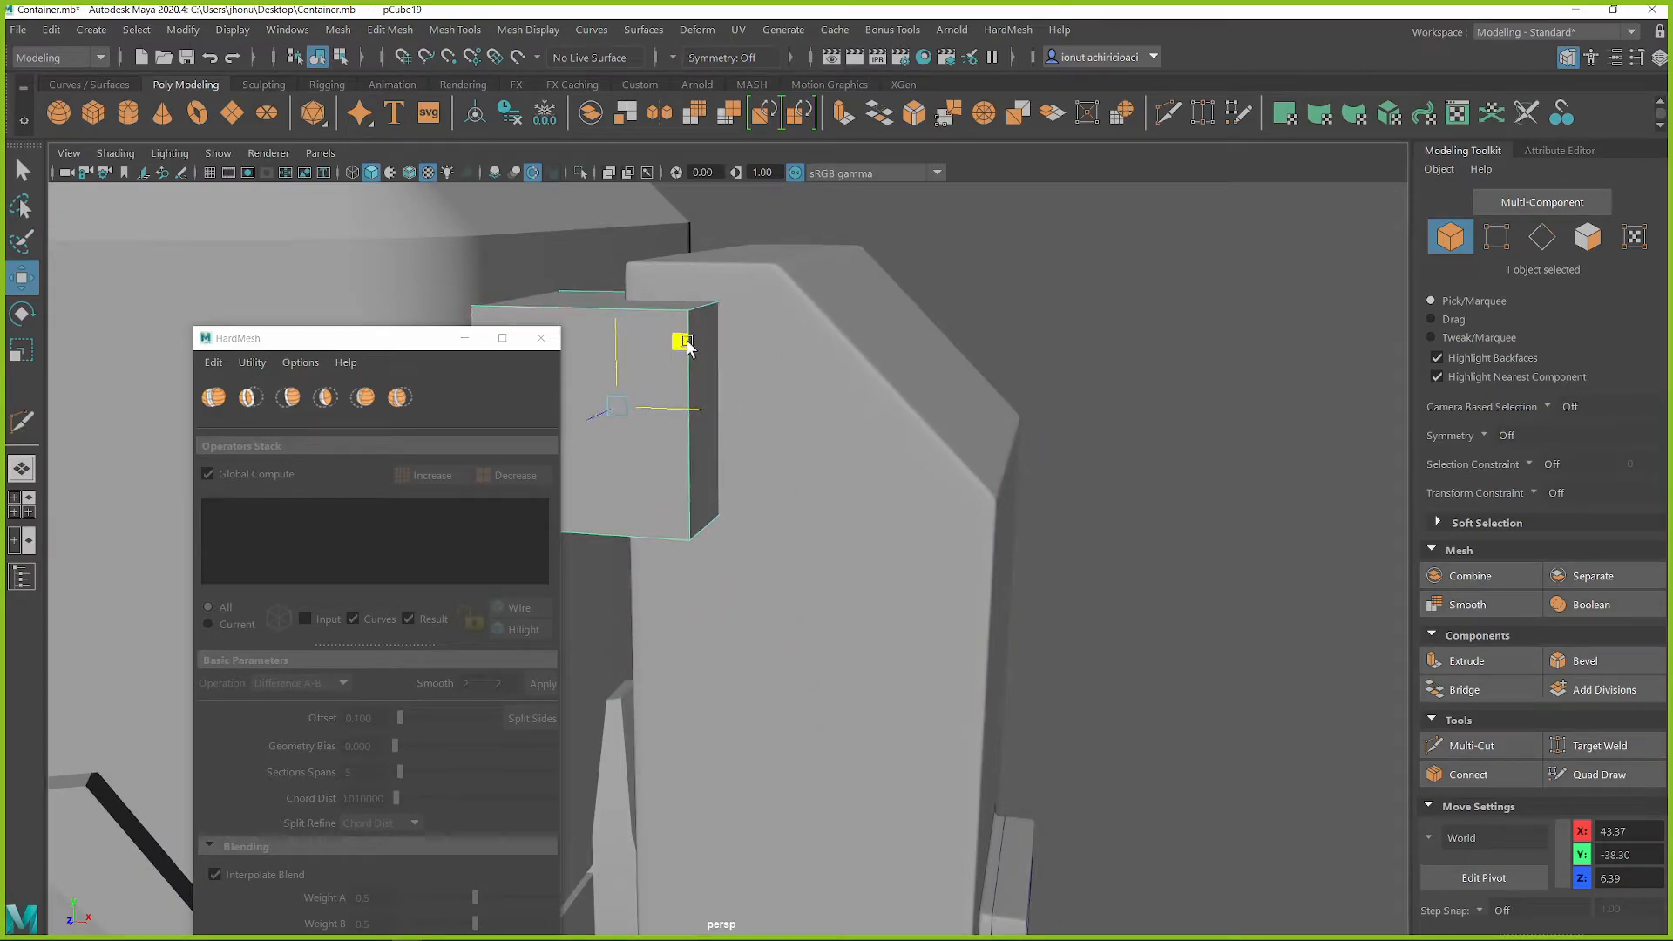
# Extrude the cube's end face outward and lower it to follow the tall block's sloped top
pyautogui.press('q')
pyautogui.moveTo(689, 340); pyautogui.dragTo(703, 376, button='right')
pyautogui.click(704, 377)
pyautogui.press('w')
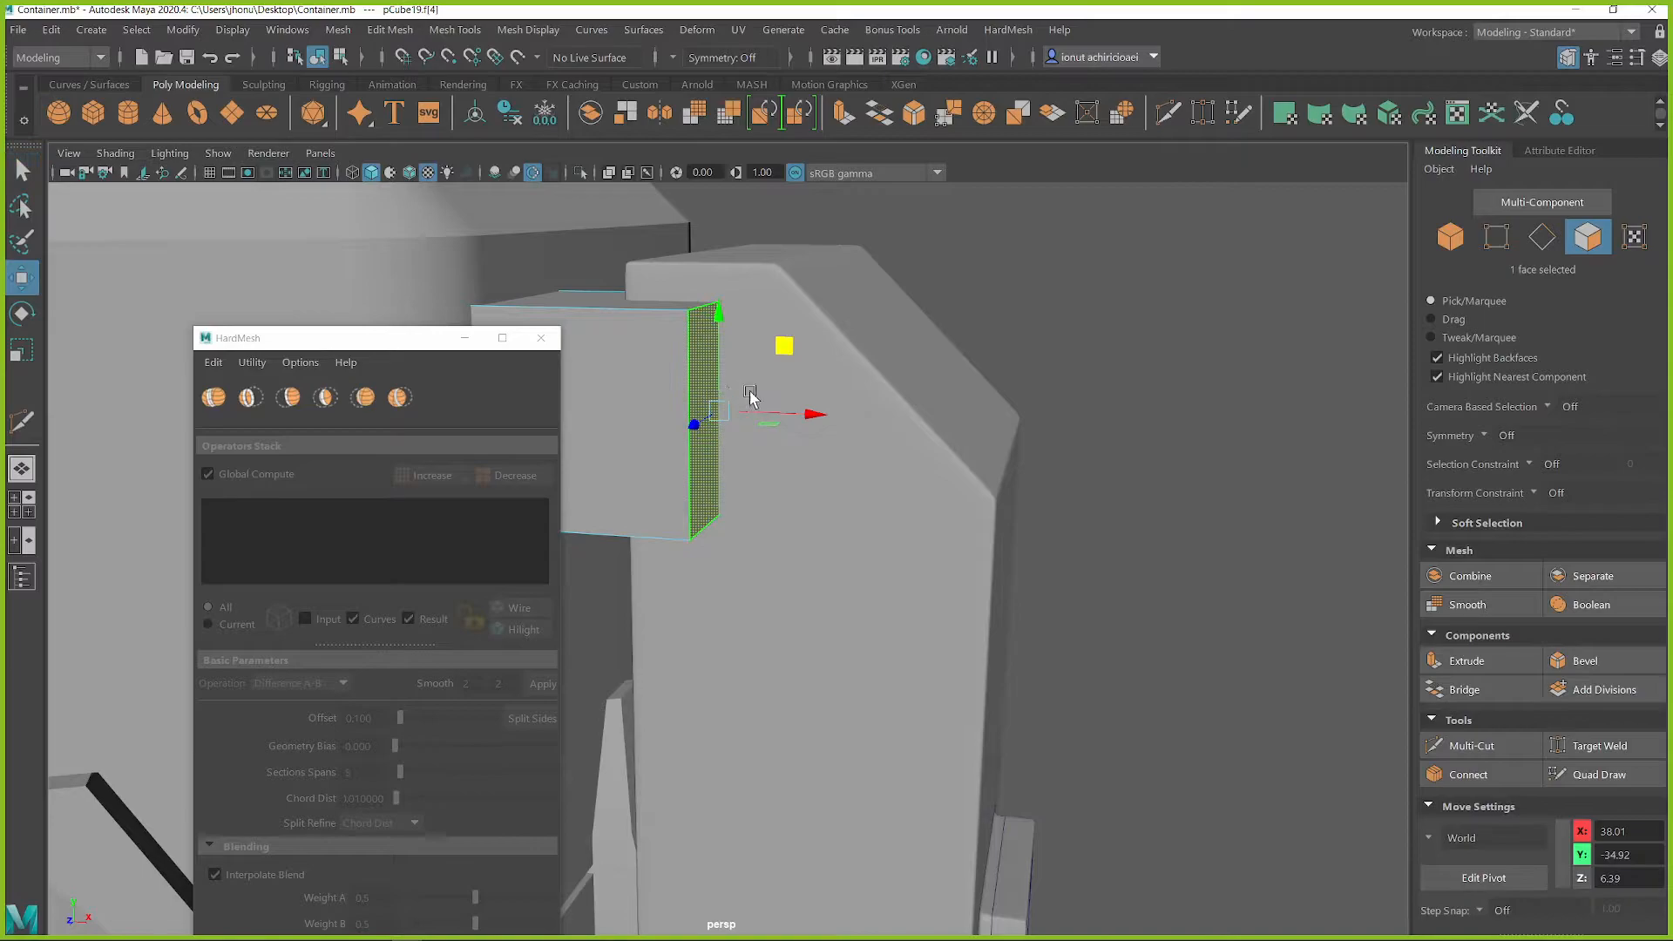
pyautogui.keyDown('shift'); pyautogui.moveTo(793, 415); pyautogui.dragTo(1070, 486); pyautogui.keyUp('shift')
pyautogui.moveTo(974, 338); pyautogui.dragTo(982, 556)
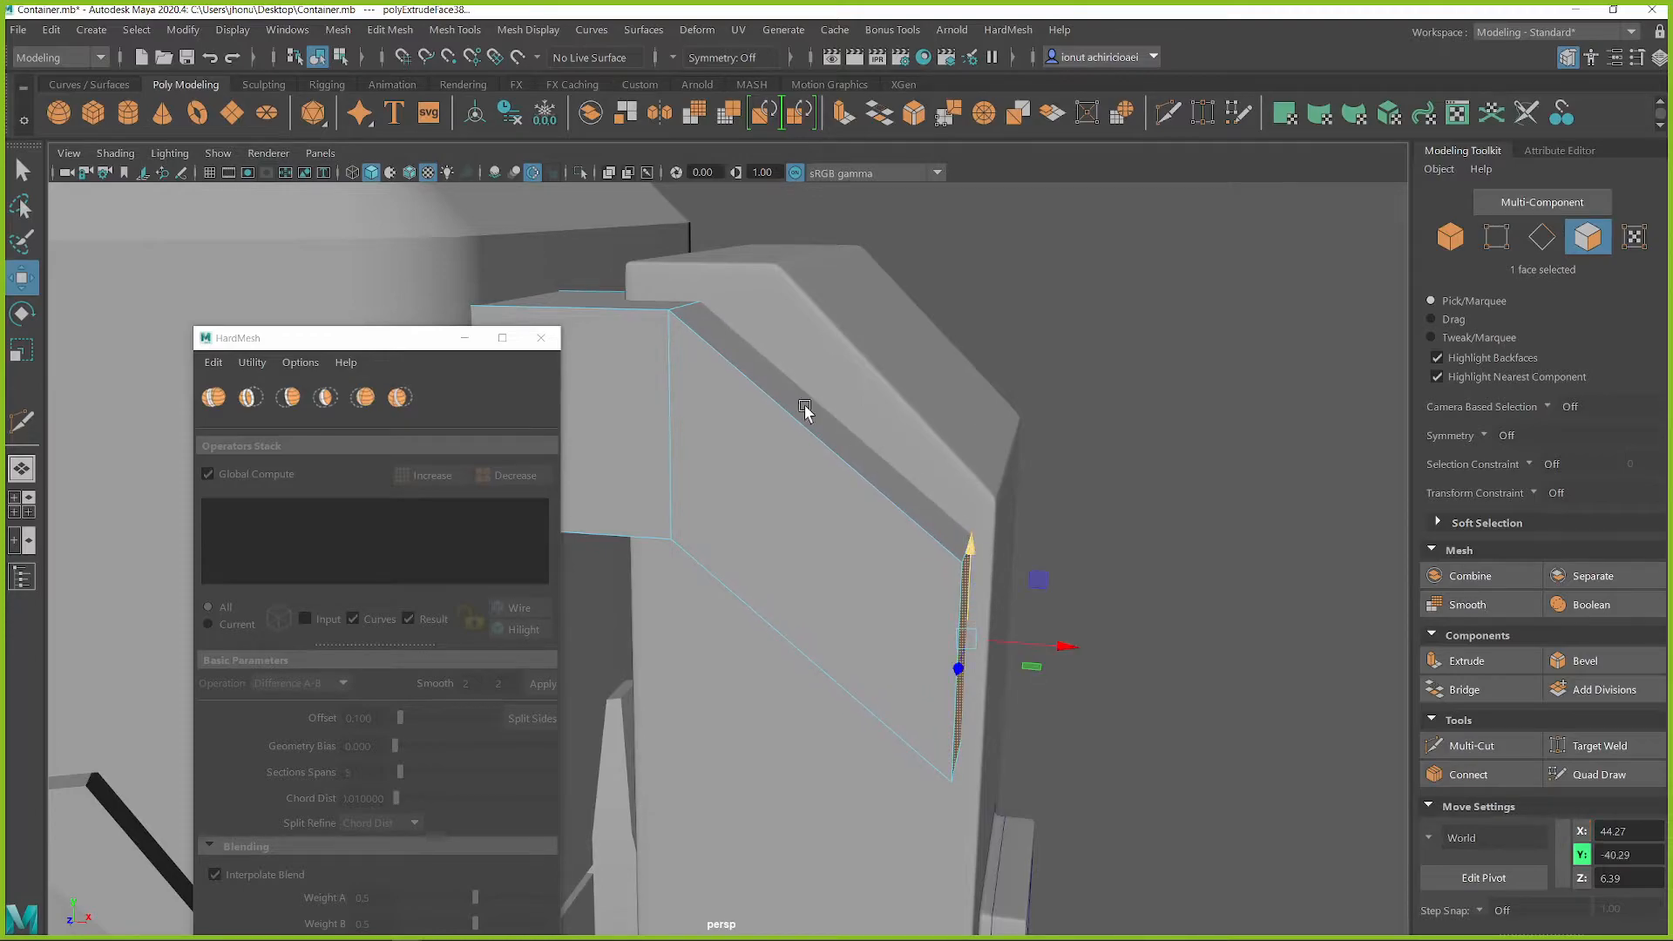
# Move the edge at the bend outward to line up with the tall block's top corner
pyautogui.moveTo(695, 344); pyautogui.dragTo(695, 306, button='right')
pyautogui.click(695, 307)
pyautogui.moveTo(780, 310); pyautogui.dragTo(850, 316)
pyautogui.keyDown('alt'); pyautogui.moveTo(784, 625); pyautogui.dragTo(842, 558); pyautogui.keyUp('alt')
# Extrude the two bottom faces of the bent piece, flatten them, and extend them down along the tall block
pyautogui.moveTo(642, 531)
pyautogui.mouseDown(button='right')
pyautogui.moveTo(642, 485)
pyautogui.moveTo(642, 523)
pyautogui.mouseUp(button='right')
pyautogui.click(643, 523)
pyautogui.keyDown('shift'); pyautogui.click(735, 645); pyautogui.keyUp('shift')
pyautogui.keyDown('alt'); pyautogui.moveTo(735, 645); pyautogui.dragTo(763, 457); pyautogui.keyUp('alt')
pyautogui.keyDown('shift'); pyautogui.moveTo(782, 370); pyautogui.dragTo(819, 638); pyautogui.keyUp('shift')
pyautogui.press('r')
pyautogui.press('w')
pyautogui.moveTo(817, 486); pyautogui.dragTo(803, 697)
pyautogui.keyDown('alt'); pyautogui.moveTo(848, 642); pyautogui.dragTo(788, 390); pyautogui.keyUp('alt')
pyautogui.moveTo(788, 390); pyautogui.dragTo(847, 341, button='right')
pyautogui.keyDown('alt'); pyautogui.moveTo(779, 483); pyautogui.dragTo(718, 393); pyautogui.keyUp('alt')
# Isolate the bent piece and bevel its edges narrowly with one segment and chamfer off
pyautogui.hotkey('ctrl', '1')
pyautogui.press('q')
pyautogui.moveTo(815, 388); pyautogui.dragTo(807, 344, button='right')
pyautogui.scroll(-3, 805, 348)
pyautogui.keyDown('alt'); pyautogui.moveTo(697, 449); pyautogui.dragTo(765, 478); pyautogui.keyUp('alt')
pyautogui.scroll(3, 814, 418)
pyautogui.doubleClick(814, 418)
pyautogui.keyDown('shift'); pyautogui.moveTo(814, 422); pyautogui.dragTo(869, 422, button='right'); pyautogui.keyUp('shift')
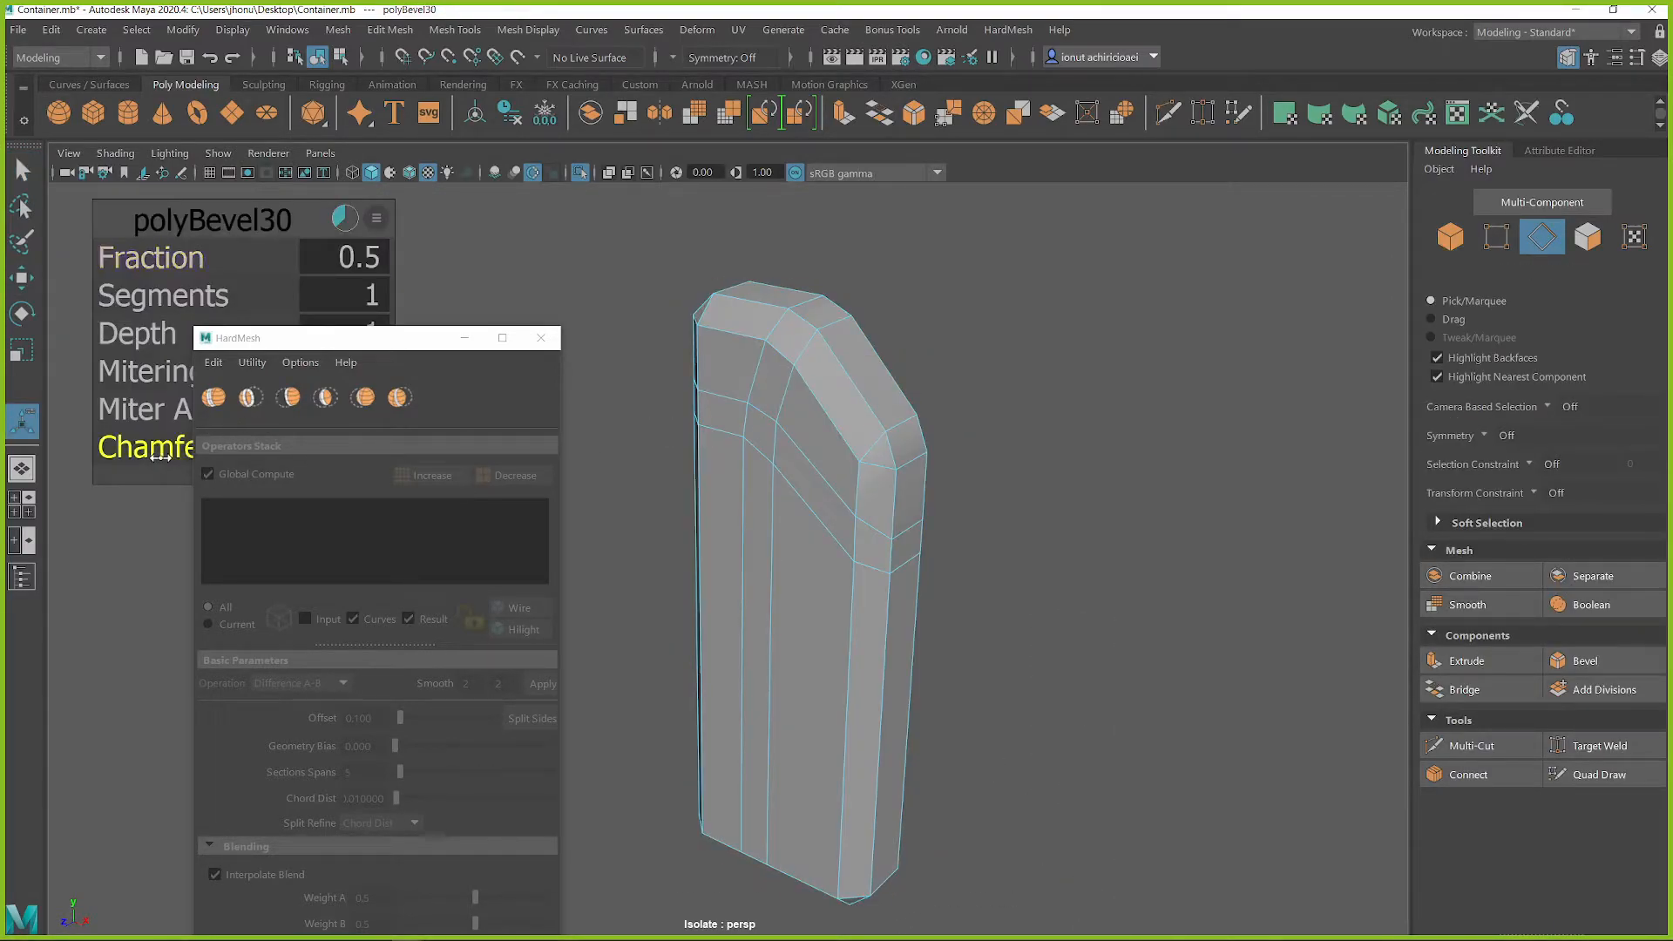
pyautogui.moveTo(160, 457); pyautogui.dragTo(131, 454)
pyautogui.moveTo(508, 400); pyautogui.dragTo(559, 427, button='middle')
pyautogui.moveTo(823, 375); pyautogui.dragTo(924, 327, button='right')
# Leave isolation and shift the bevelled piece slightly against the tall block's side
pyautogui.hotkey('ctrl', '1')
pyautogui.keyDown('alt'); pyautogui.moveTo(924, 328); pyautogui.dragTo(829, 441); pyautogui.keyUp('alt')
pyautogui.press('w')
pyautogui.moveTo(708, 428); pyautogui.dragTo(718, 424)
pyautogui.press('q')
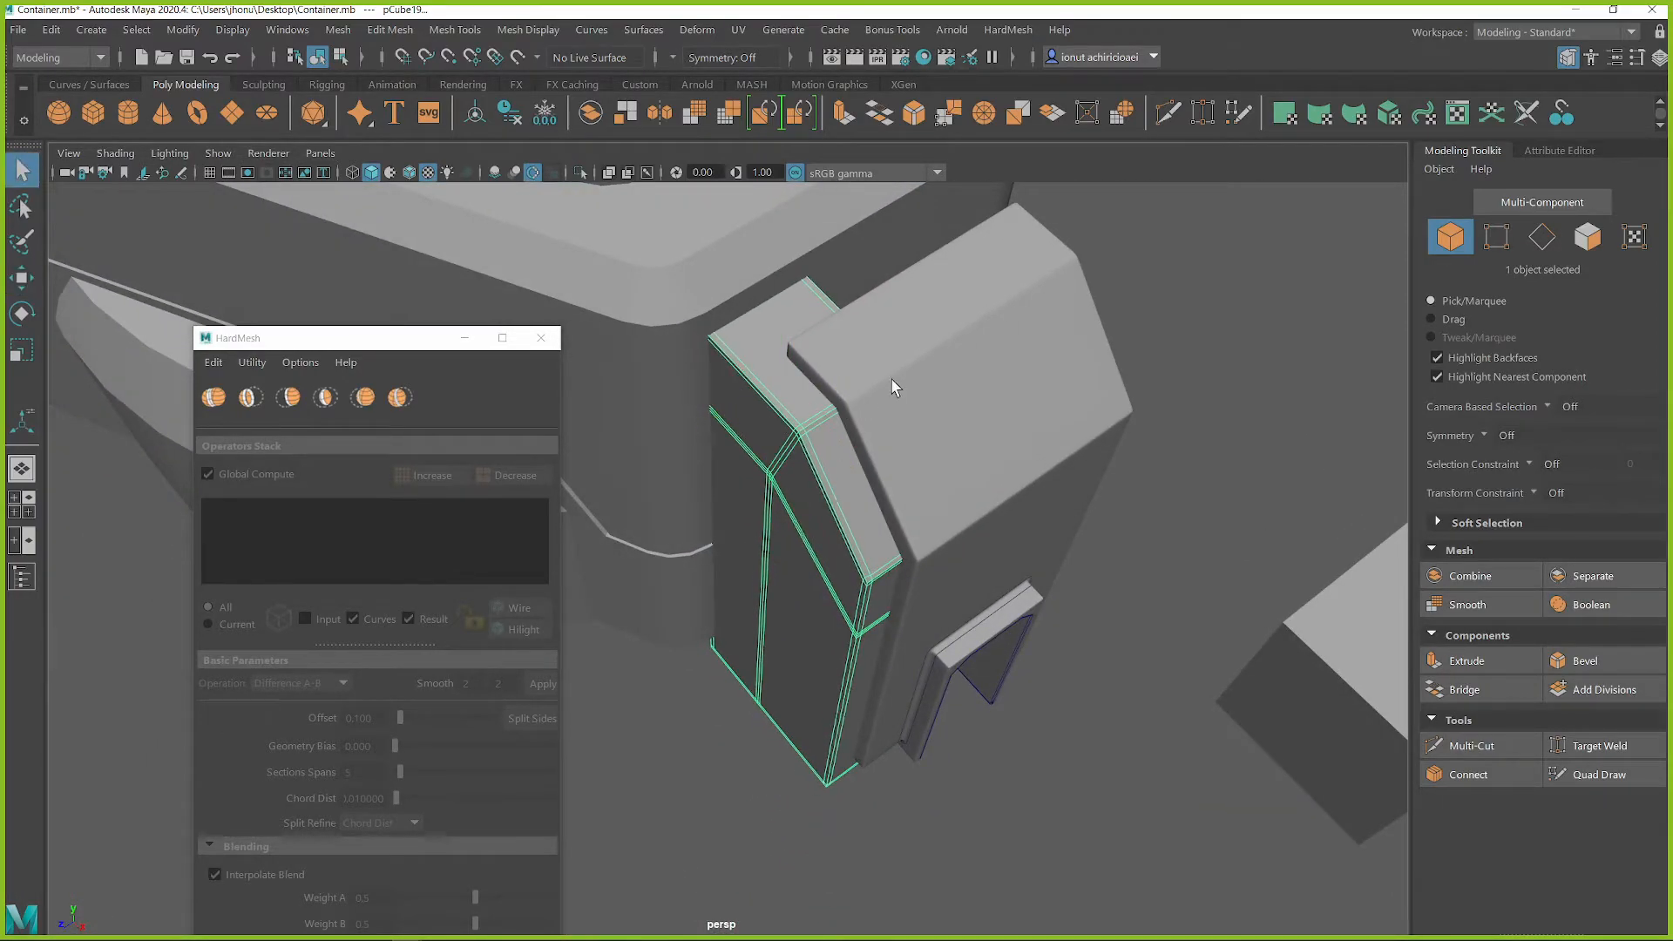
# Subtract the bent piece from the tall block with HardMesh Difference A-B and apply a smooth level of 2
pyautogui.click(889, 380)
pyautogui.keyDown('alt'); pyautogui.moveTo(768, 505); pyautogui.dragTo(799, 553); pyautogui.keyUp('alt')
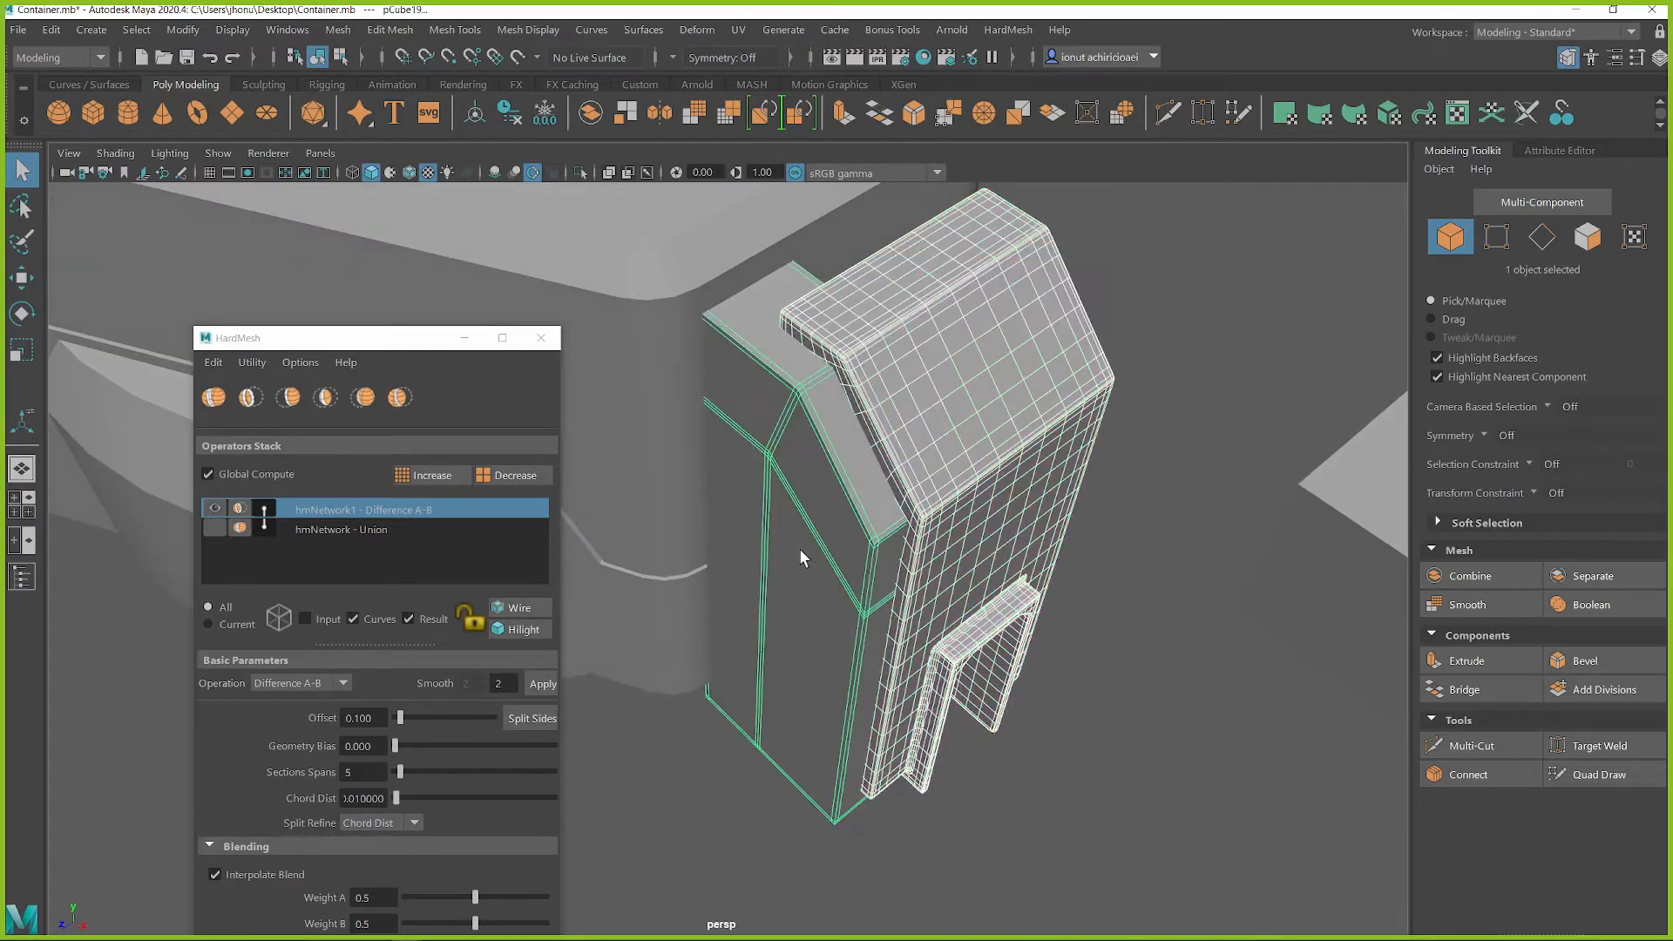
pyautogui.keyDown('shift'); pyautogui.click(799, 553); pyautogui.keyUp('shift')
pyautogui.click(259, 394)
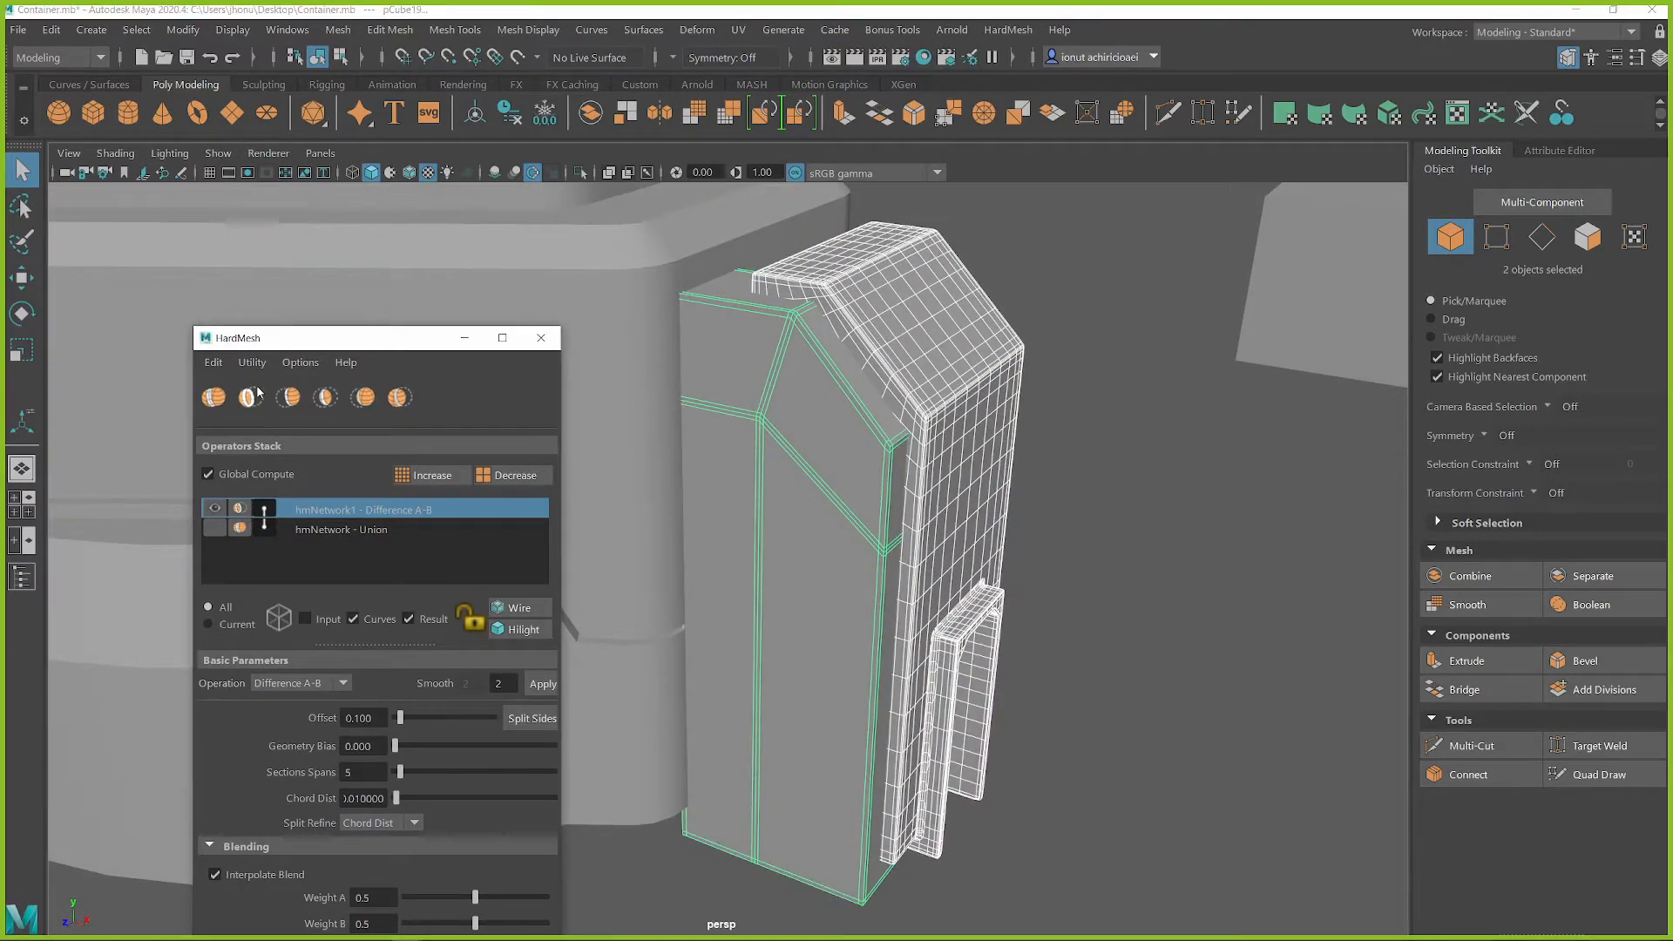
pyautogui.keyDown('alt'); pyautogui.moveTo(842, 488); pyautogui.dragTo(618, 485); pyautogui.keyUp('alt')
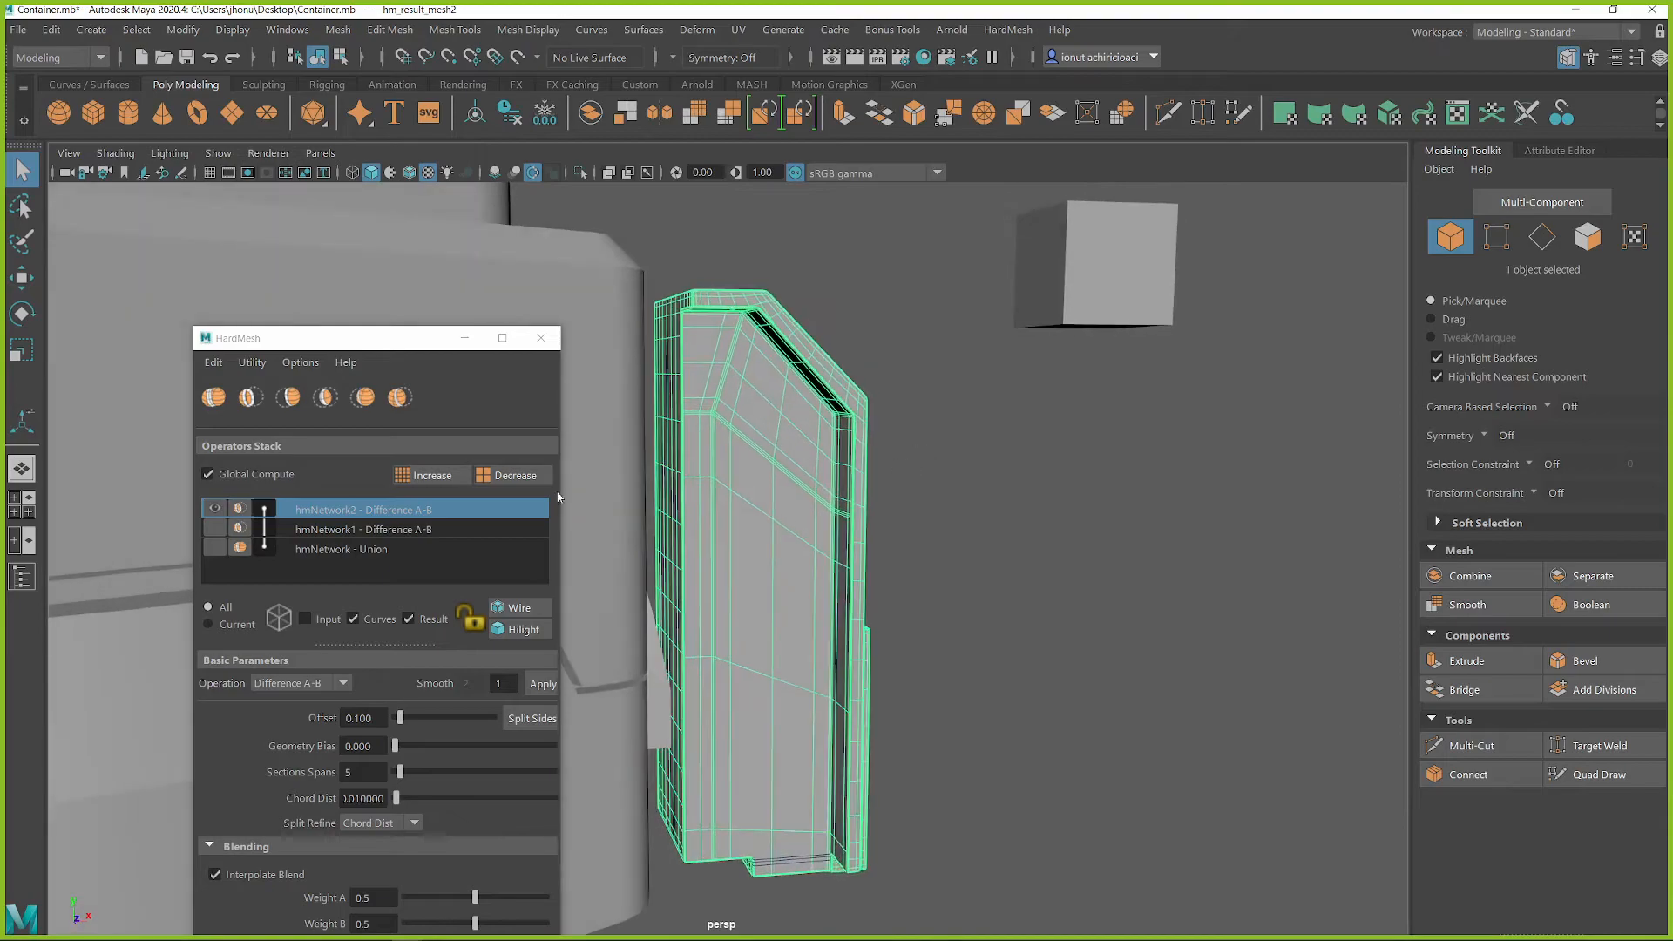
pyautogui.doubleClick(498, 683)
pyautogui.click(542, 686)
# Examine the tall block's new side recess and lower panel recess from several angles
pyautogui.keyDown('alt'); pyautogui.moveTo(647, 643); pyautogui.dragTo(878, 392); pyautogui.keyUp('alt')
pyautogui.keyDown('alt'); pyautogui.moveTo(791, 532); pyautogui.dragTo(860, 509, button='right'); pyautogui.keyUp('alt')
pyautogui.keyDown('alt'); pyautogui.moveTo(859, 508); pyautogui.dragTo(770, 609); pyautogui.keyUp('alt')
pyautogui.click(911, 530)
pyautogui.click(809, 551)
pyautogui.keyDown('alt'); pyautogui.moveTo(812, 552); pyautogui.dragTo(858, 541, button='right'); pyautogui.keyUp('alt')
pyautogui.keyDown('alt'); pyautogui.moveTo(857, 541); pyautogui.dragTo(810, 492); pyautogui.keyUp('alt')
pyautogui.click(1002, 462)
pyautogui.keyDown('alt'); pyautogui.moveTo(1042, 549); pyautogui.dragTo(797, 602, button='right'); pyautogui.keyUp('alt')
pyautogui.keyDown('alt'); pyautogui.moveTo(798, 602); pyautogui.dragTo(817, 600, button='middle'); pyautogui.keyUp('alt')
pyautogui.keyDown('alt'); pyautogui.moveTo(816, 600); pyautogui.dragTo(1005, 516); pyautogui.keyUp('alt')
# Create a polygon sphere and place it on the tall block's sloped top face
pyautogui.keyDown('shift'); pyautogui.rightClick(1114, 354); pyautogui.keyUp('shift')
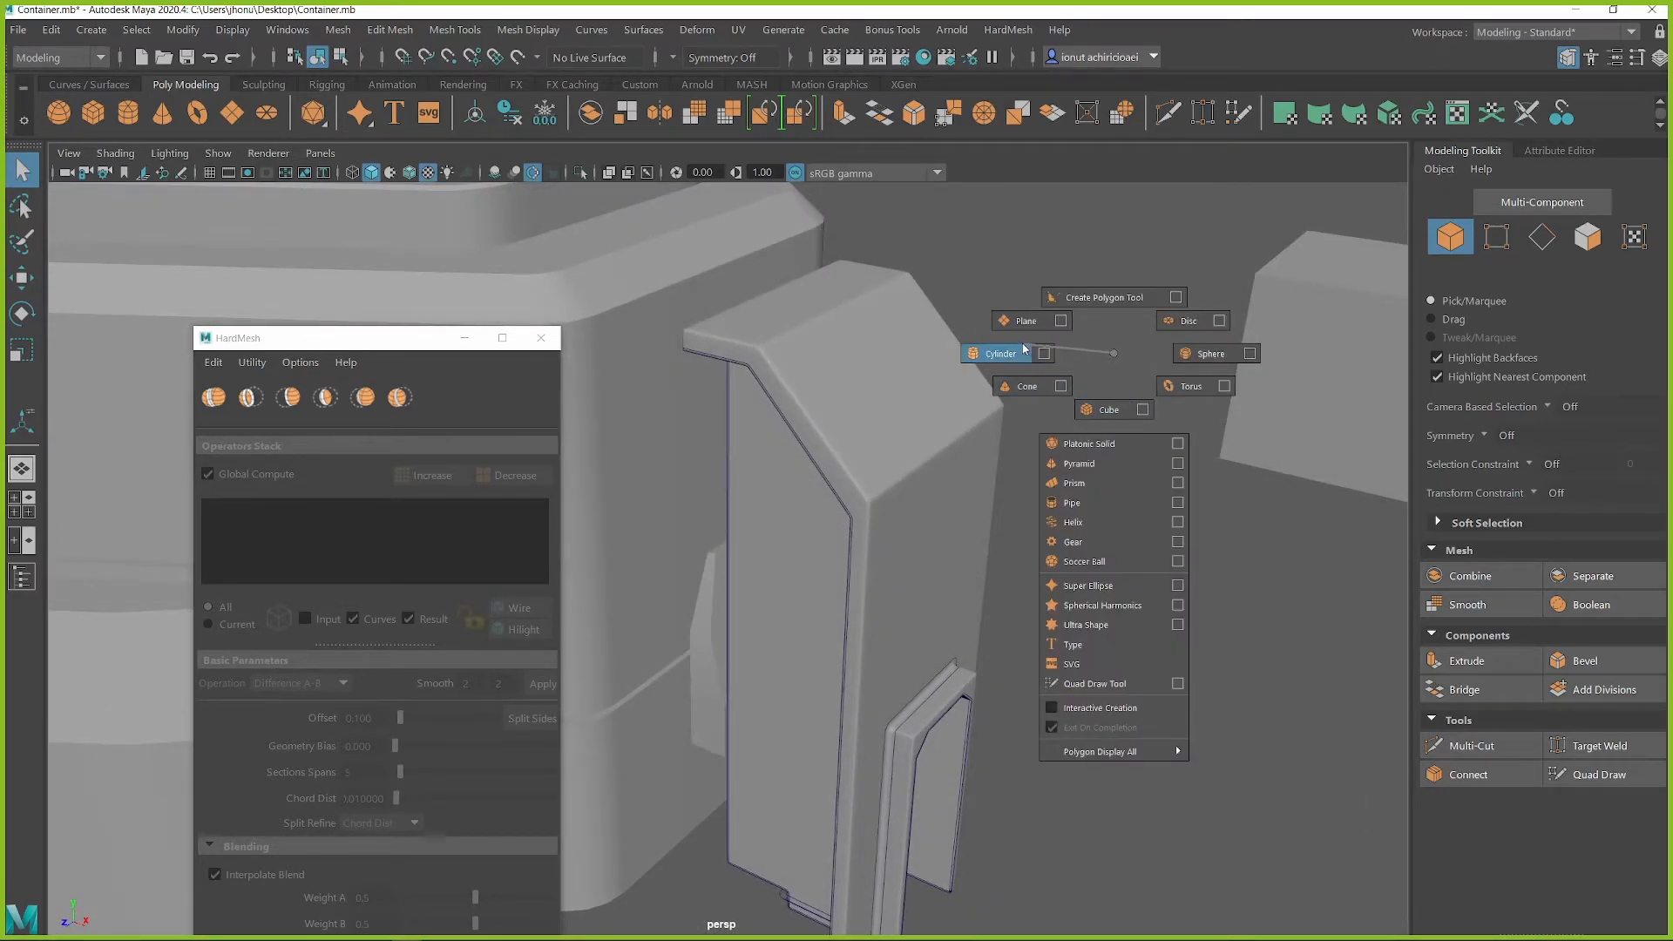
pyautogui.keyDown('shift'); pyautogui.moveTo(1189, 354); pyautogui.dragTo(1196, 353, button='right'); pyautogui.keyUp('shift')
pyautogui.keyDown('alt'); pyautogui.moveTo(1107, 462); pyautogui.dragTo(757, 532, button='right'); pyautogui.keyUp('alt')
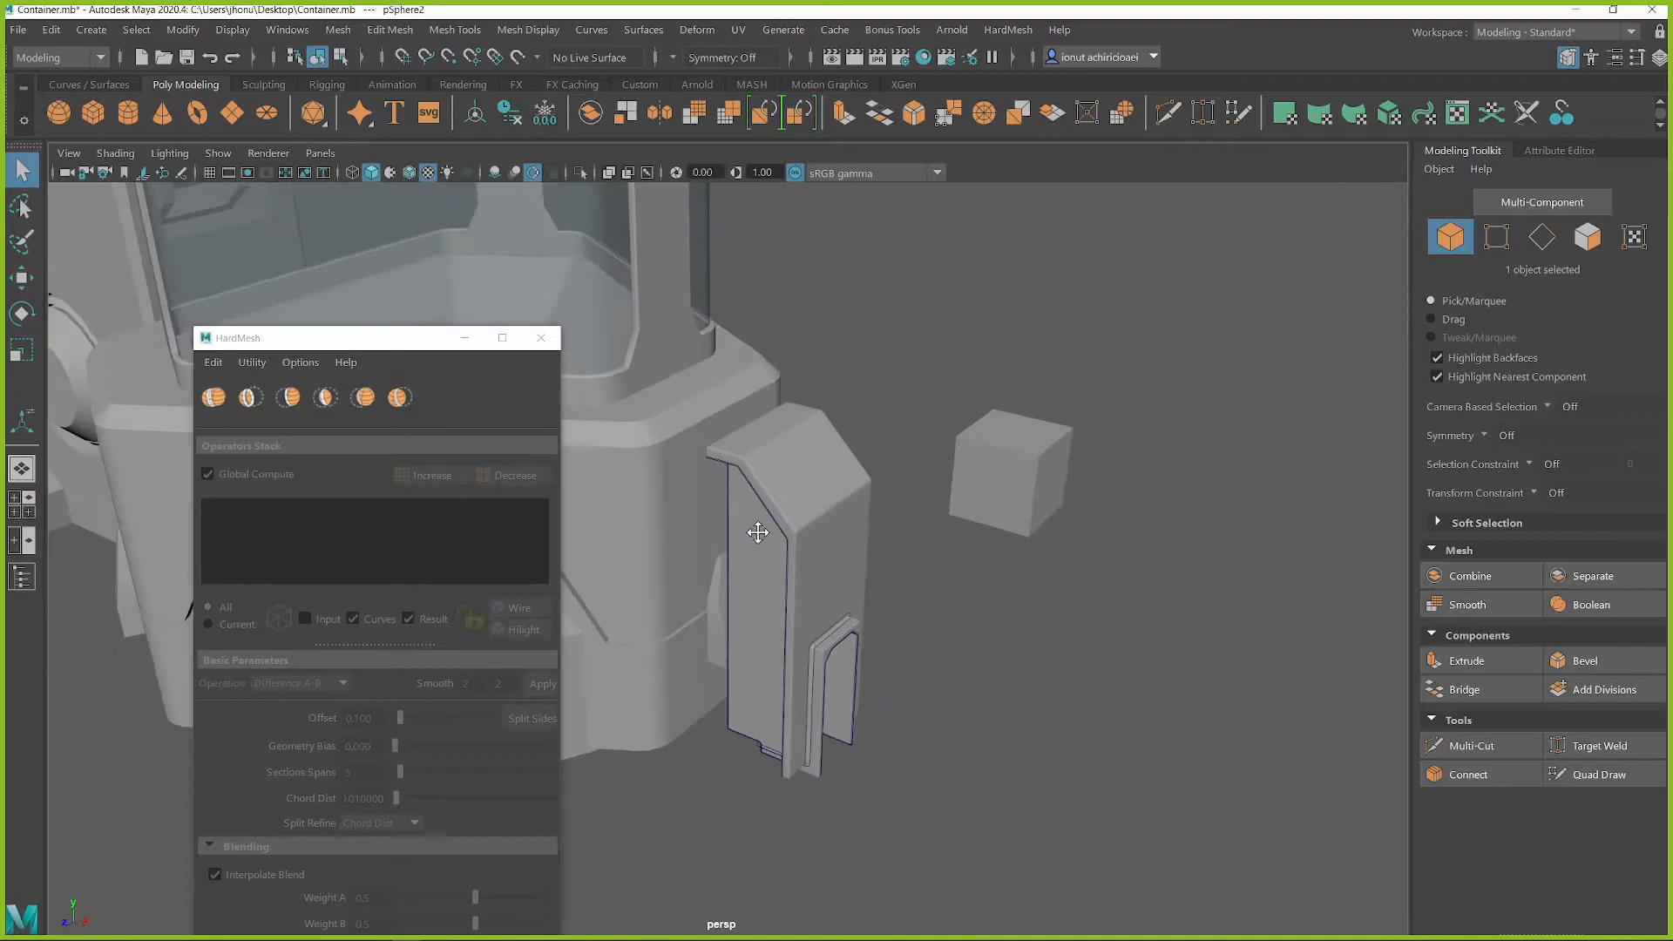
pyautogui.keyDown('alt'); pyautogui.moveTo(756, 532); pyautogui.dragTo(946, 523, button='middle'); pyautogui.keyUp('alt')
pyautogui.press('r')
pyautogui.keyDown('alt'); pyautogui.moveTo(755, 420); pyautogui.dragTo(948, 532, button='right'); pyautogui.keyUp('alt')
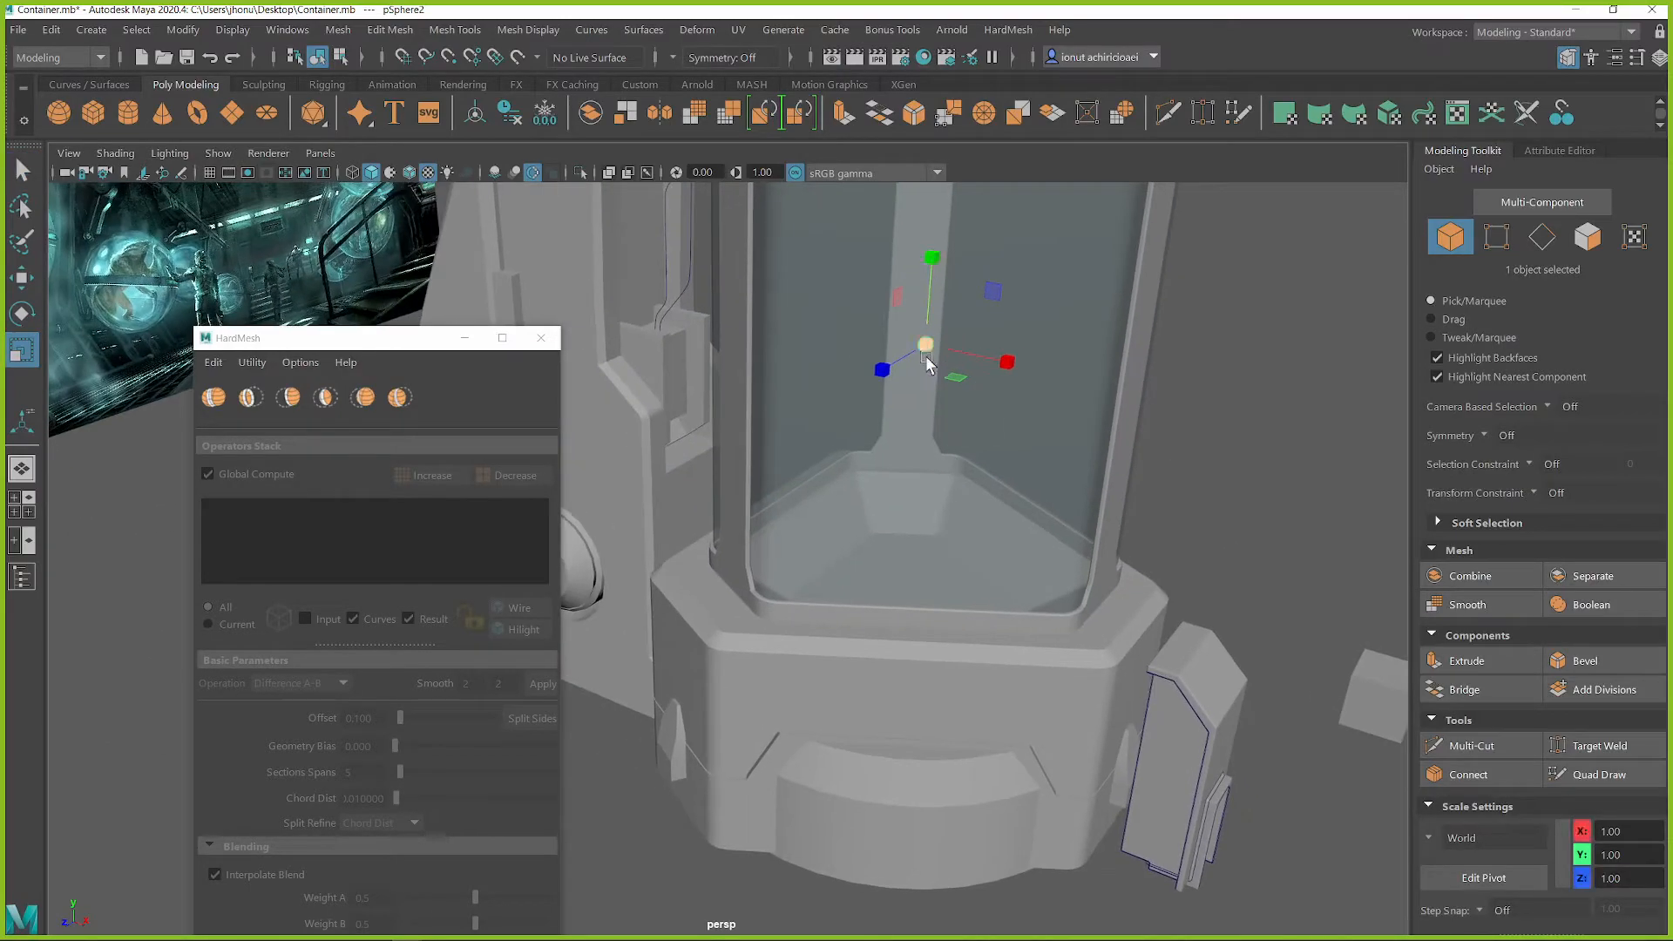
pyautogui.press('w')
pyautogui.moveTo(940, 356); pyautogui.dragTo(688, 580)
pyautogui.press('f')
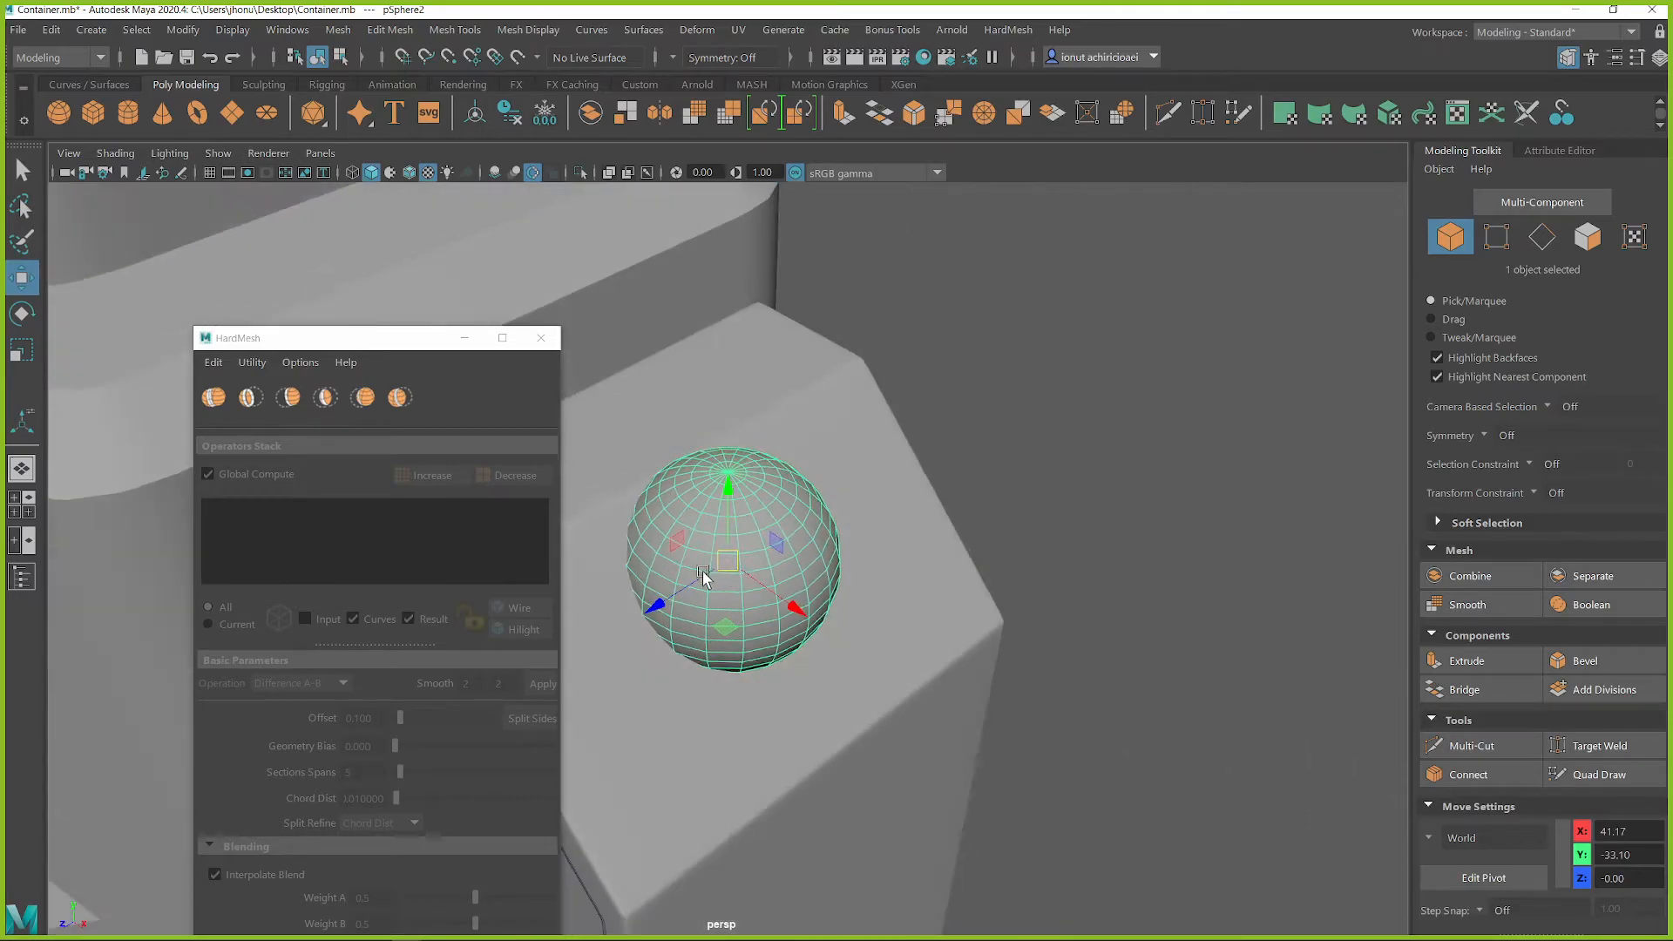
# Rotate the sphere about the Z axis so its pole faces away from the sloped face
pyautogui.press('e')
pyautogui.moveTo(772, 538); pyautogui.dragTo(785, 577)
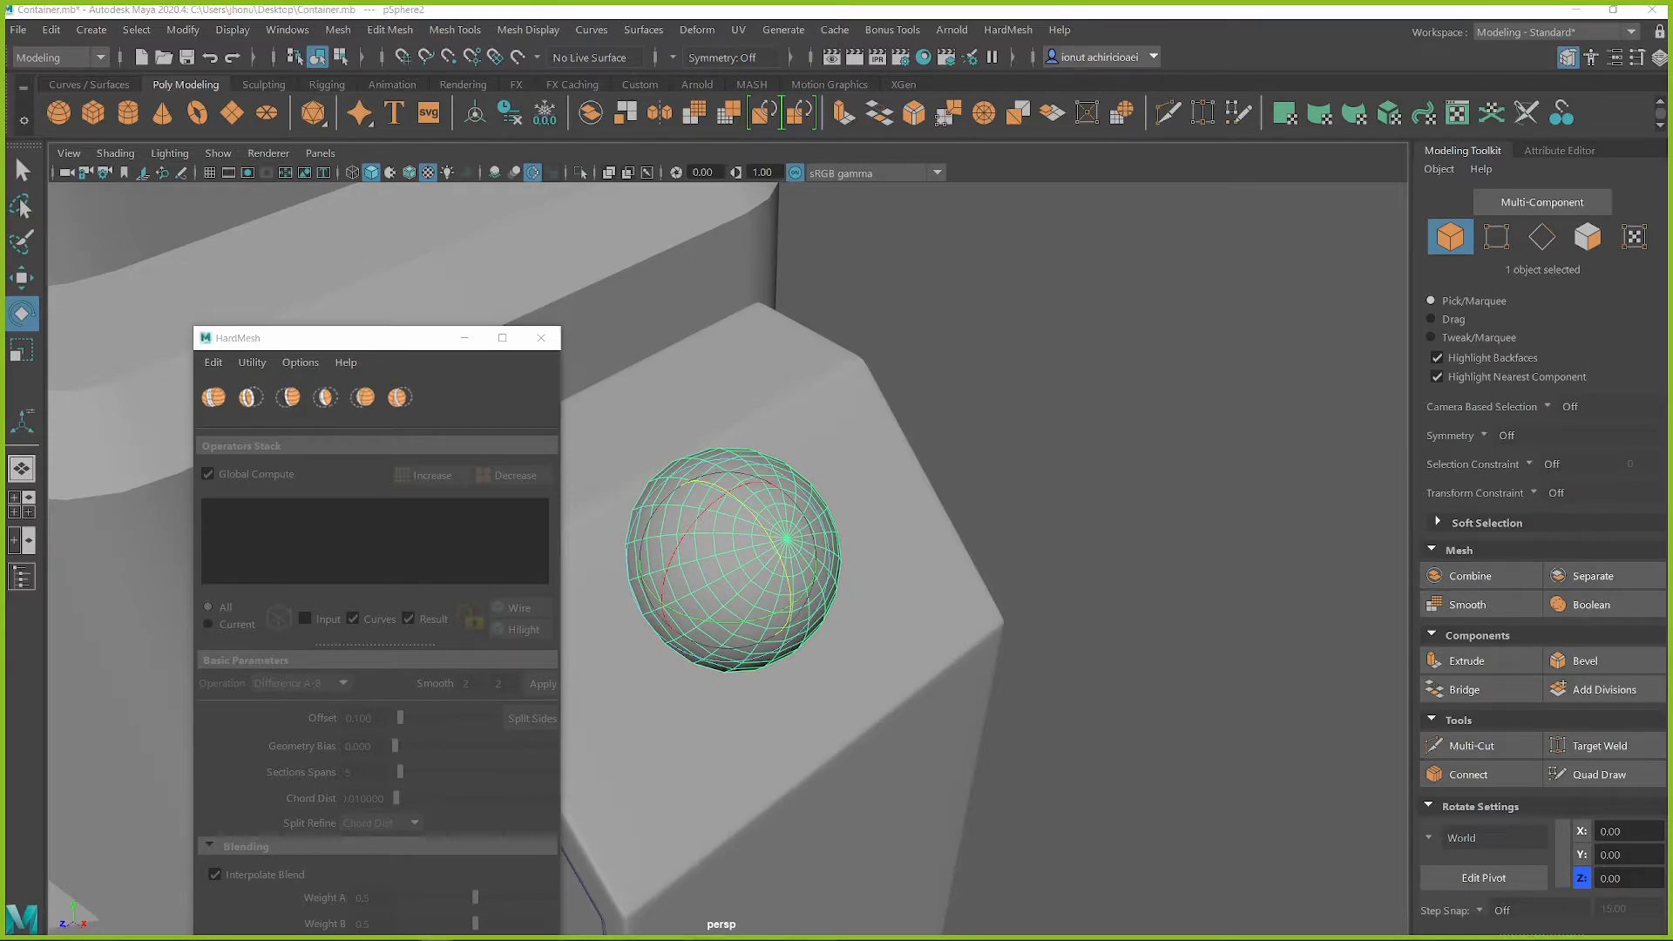
# Set the sphere's Z position to 0 so it sits centred across the tall block's sloped face
pyautogui.keyDown('alt'); pyautogui.moveTo(575, 533); pyautogui.dragTo(791, 627); pyautogui.keyUp('alt')
pyautogui.press('r')
pyautogui.press('w')
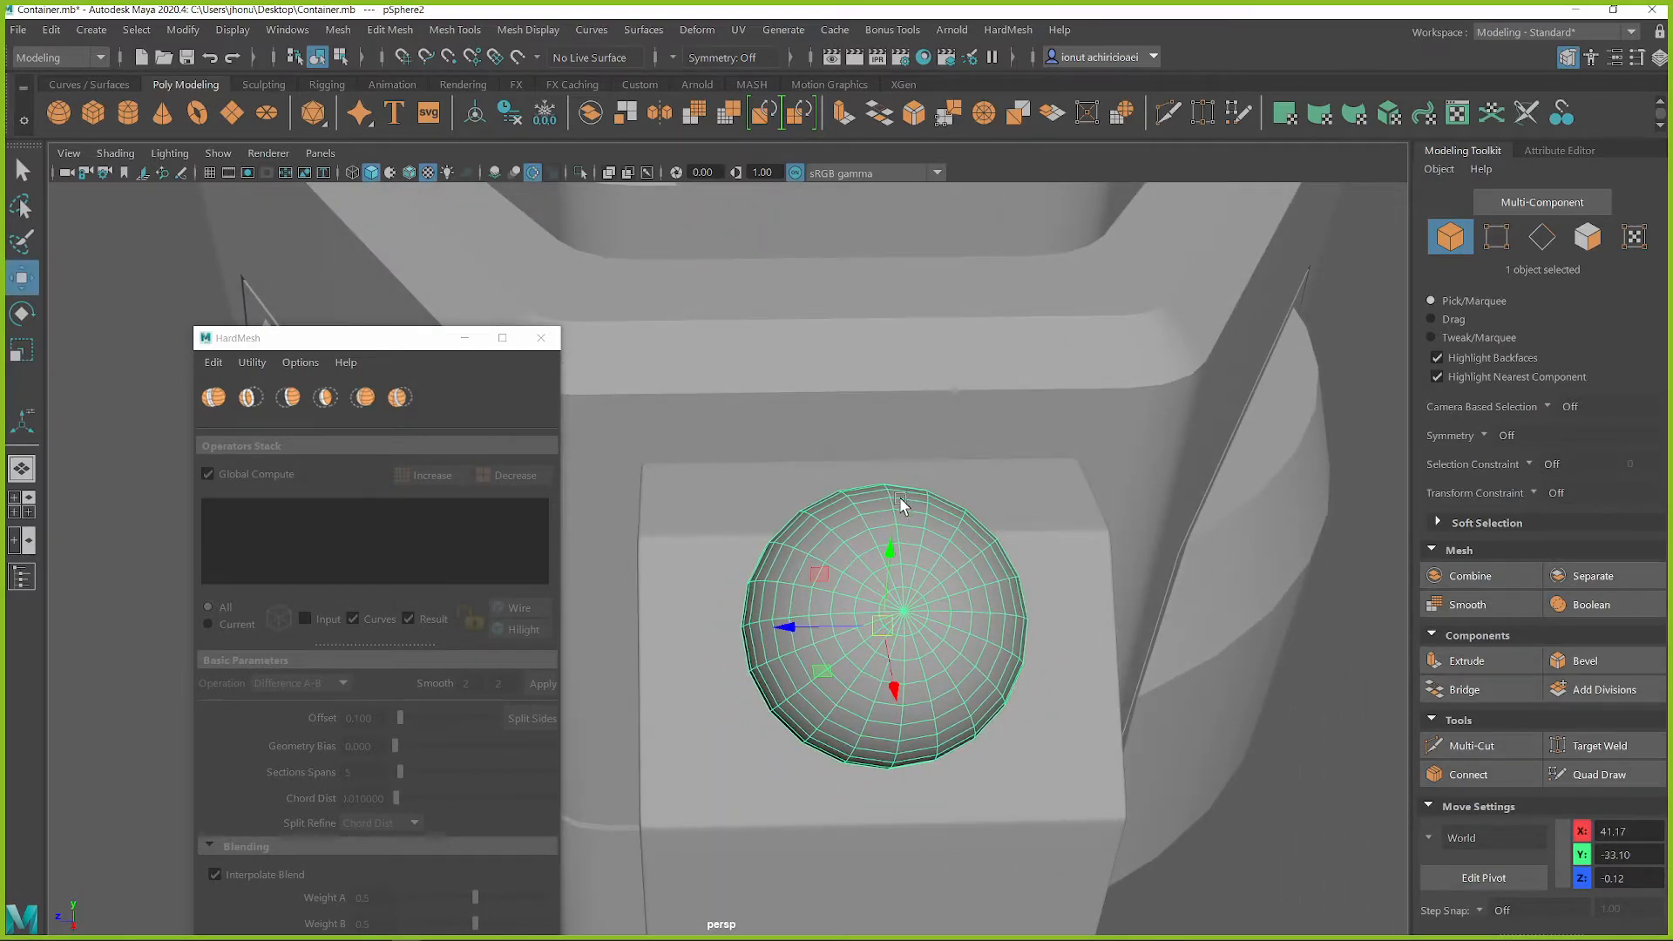
pyautogui.scroll(-3, 899, 495)
pyautogui.keyDown('alt'); pyautogui.moveTo(868, 448); pyautogui.dragTo(1013, 452, button='middle'); pyautogui.keyUp('alt')
pyautogui.click(1014, 57)
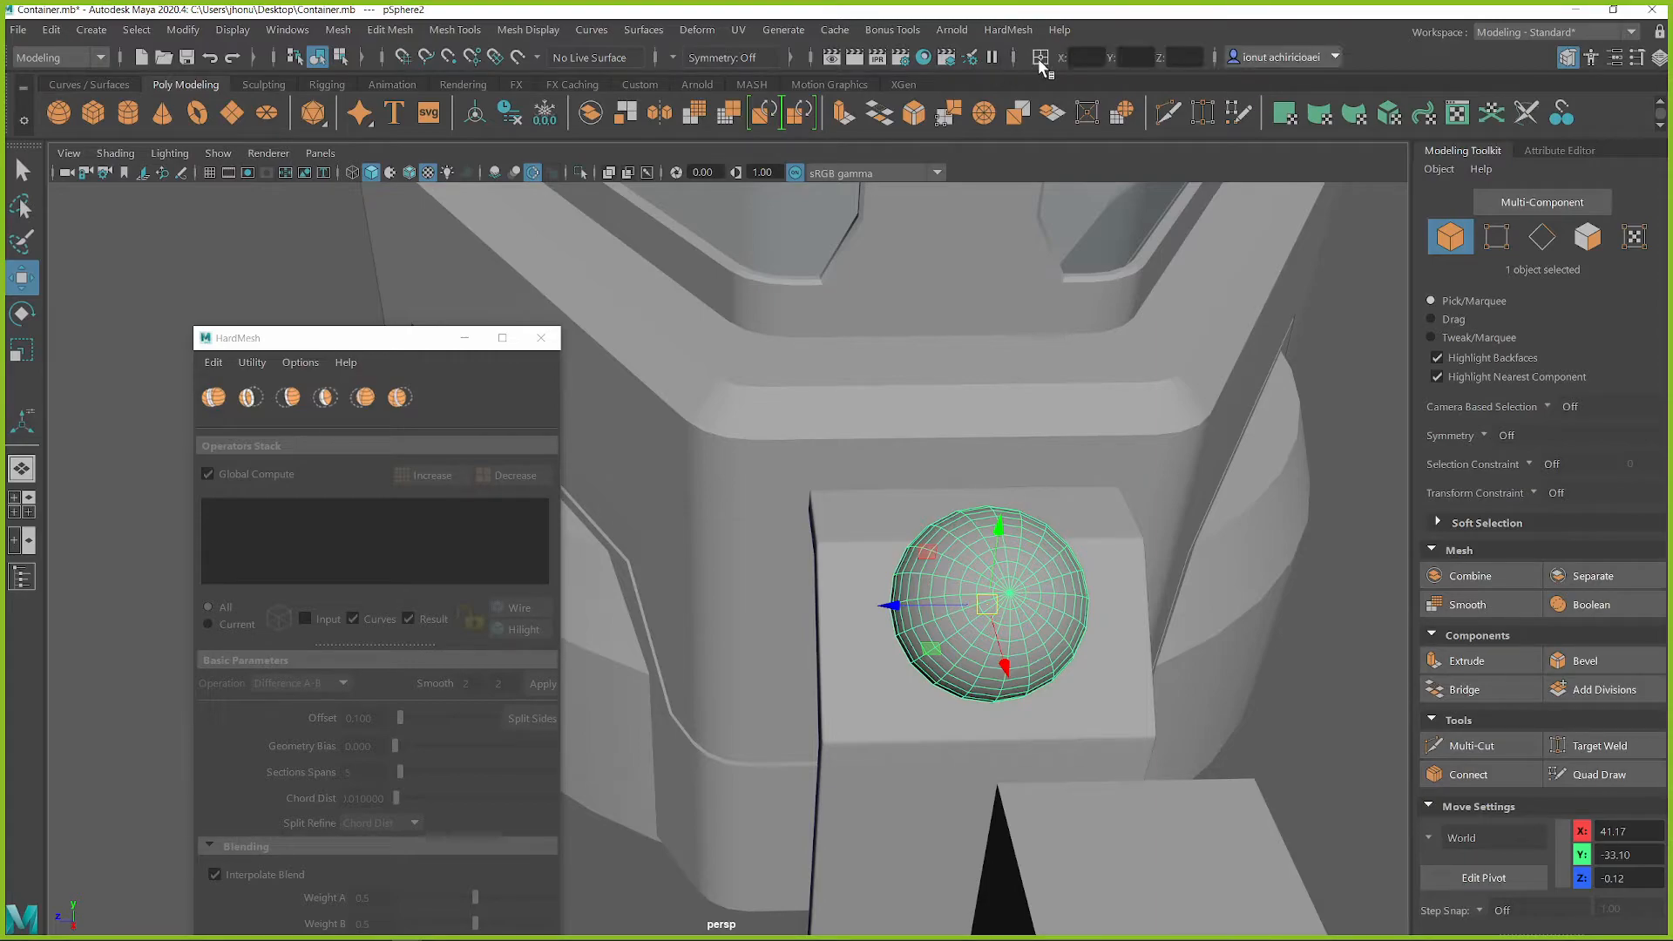
pyautogui.click(1183, 58)
pyautogui.write('0')
pyautogui.press('Return')
pyautogui.keyDown('alt'); pyautogui.moveTo(1142, 603); pyautogui.dragTo(880, 545); pyautogui.keyUp('alt')
# Scale the sphere down uniformly and adjust its position so a dome protrudes from the sloped face
pyautogui.press('r')
pyautogui.click(1123, 446)
pyautogui.keyDown('alt'); pyautogui.moveTo(1123, 446); pyautogui.dragTo(971, 526, button='right'); pyautogui.keyUp('alt')
pyautogui.keyDown('alt'); pyautogui.moveTo(971, 526); pyautogui.dragTo(807, 584); pyautogui.keyUp('alt')
pyautogui.keyDown('alt'); pyautogui.moveTo(806, 584); pyautogui.dragTo(874, 635, button='right'); pyautogui.keyUp('alt')
pyautogui.click(912, 629)
pyautogui.keyDown('alt'); pyautogui.moveTo(874, 635); pyautogui.dragTo(1001, 570); pyautogui.keyUp('alt')
pyautogui.press('w')
pyautogui.moveTo(951, 488); pyautogui.dragTo(996, 546)
pyautogui.press('r')
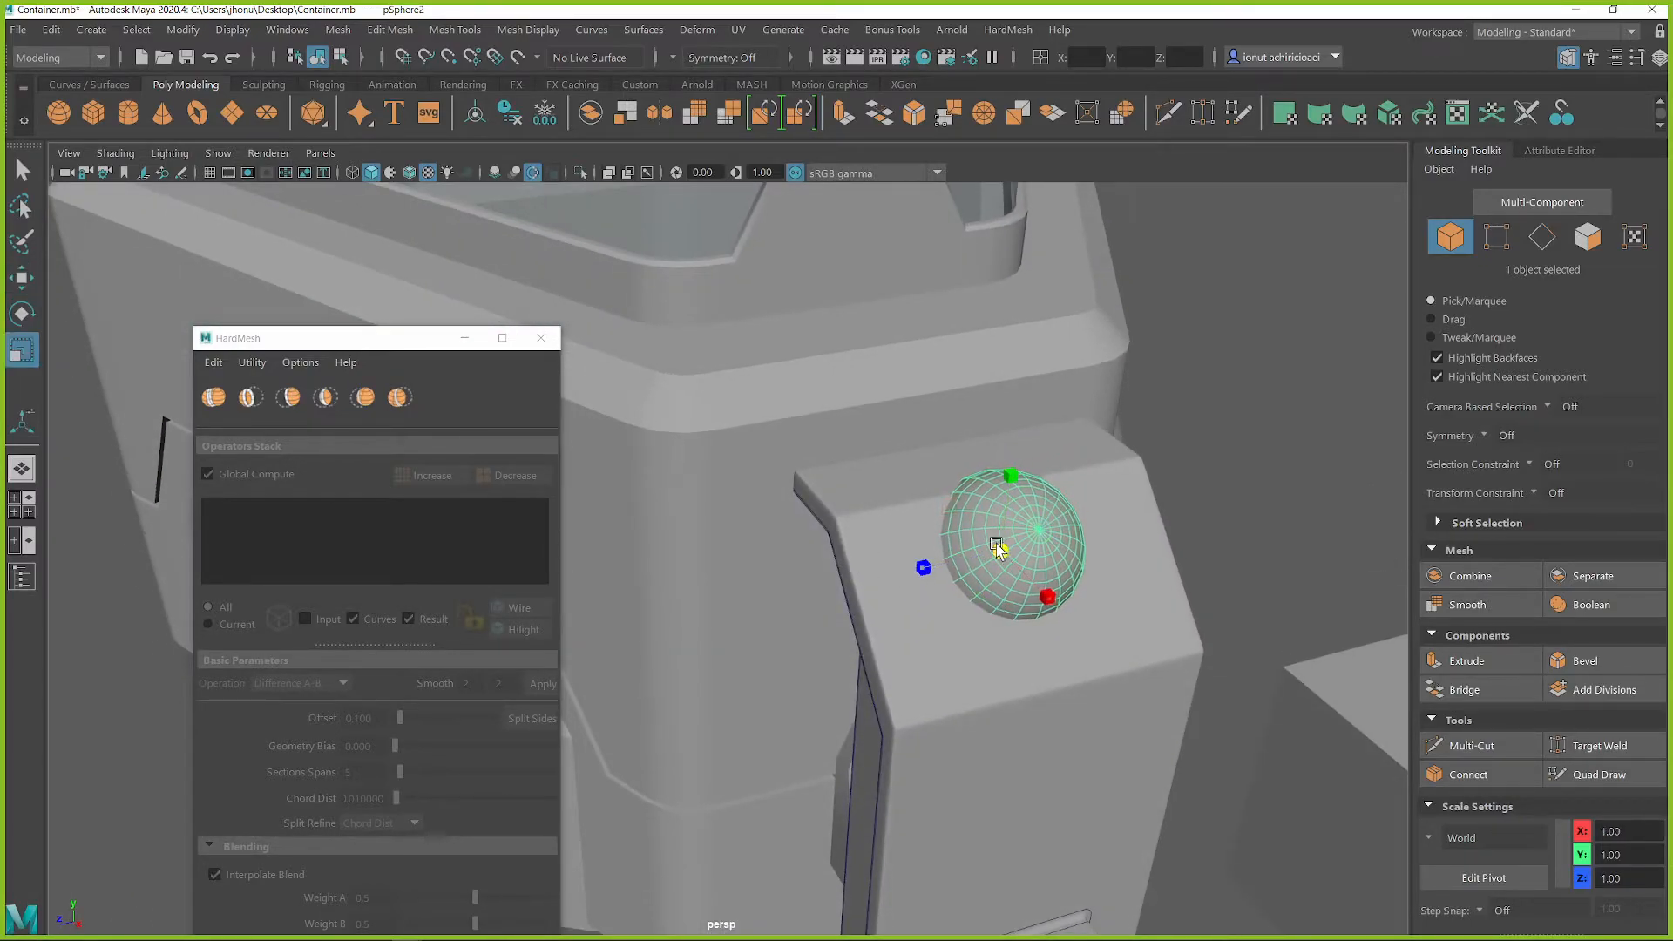
pyautogui.click(1281, 479)
pyautogui.keyDown('alt'); pyautogui.moveTo(1281, 478); pyautogui.dragTo(930, 550); pyautogui.keyUp('alt')
pyautogui.click(930, 556)
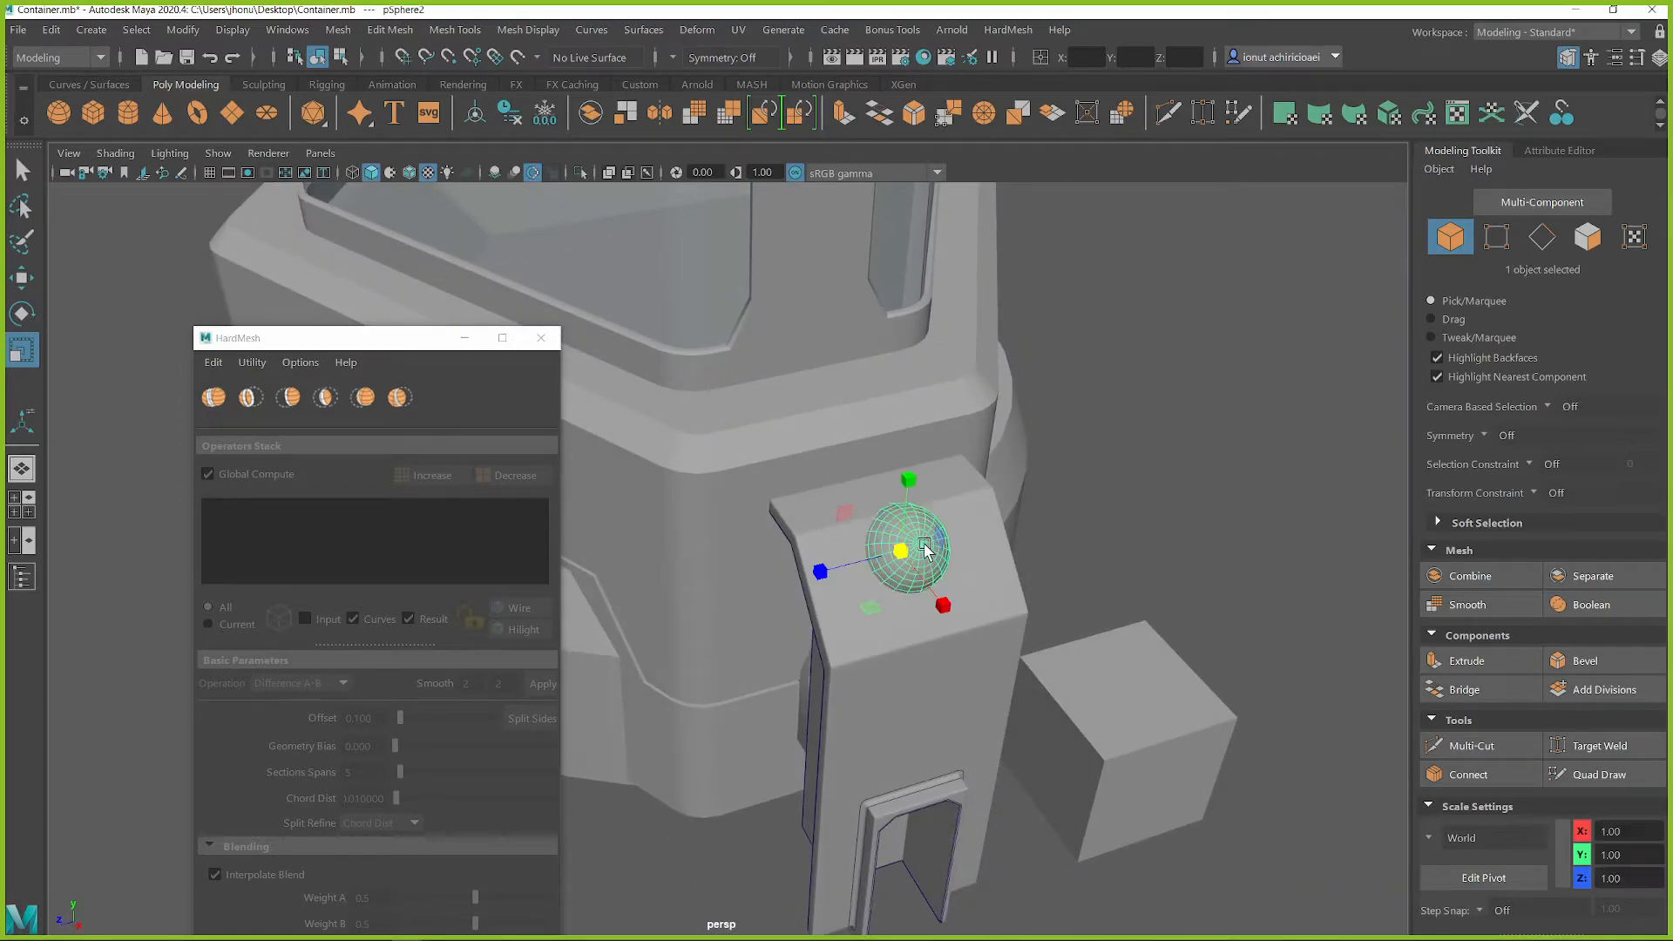
pyautogui.keyDown('alt'); pyautogui.moveTo(1072, 534); pyautogui.dragTo(1057, 533); pyautogui.keyUp('alt')
pyautogui.press('q')
pyautogui.click(1057, 533)
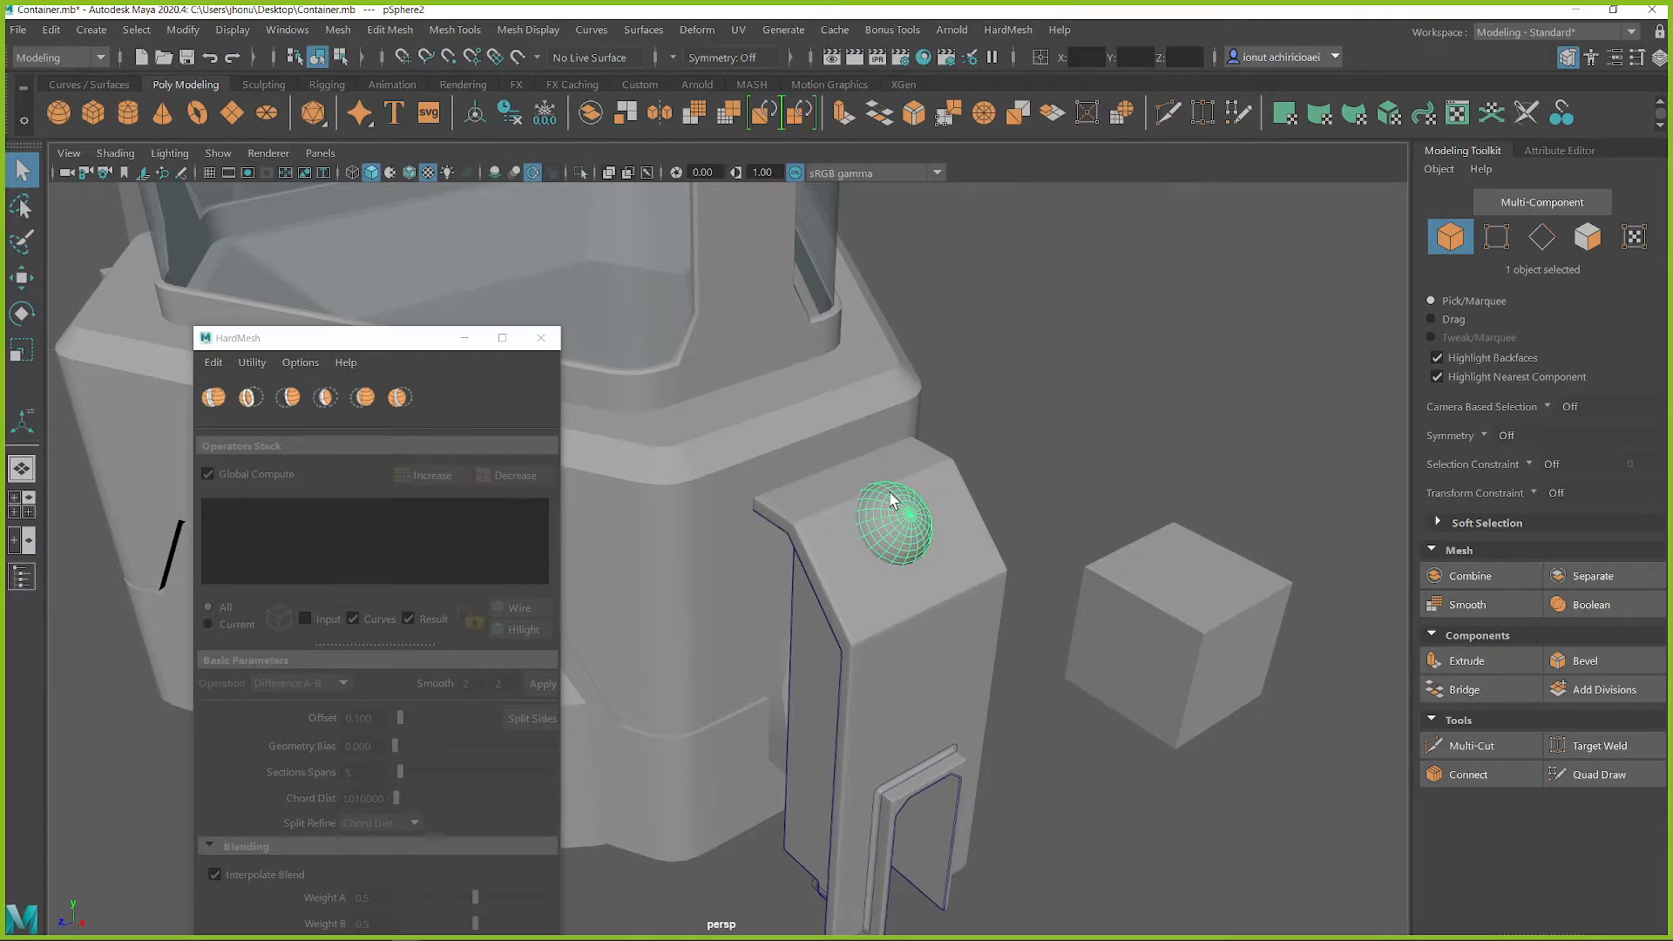
# Join the tall block and the sphere with a HardMesh Union
pyautogui.keyDown('alt'); pyautogui.moveTo(955, 557); pyautogui.dragTo(1050, 513, button='middle'); pyautogui.keyUp('alt')
pyautogui.keyDown('alt'); pyautogui.moveTo(926, 513); pyautogui.dragTo(1061, 448); pyautogui.keyUp('alt')
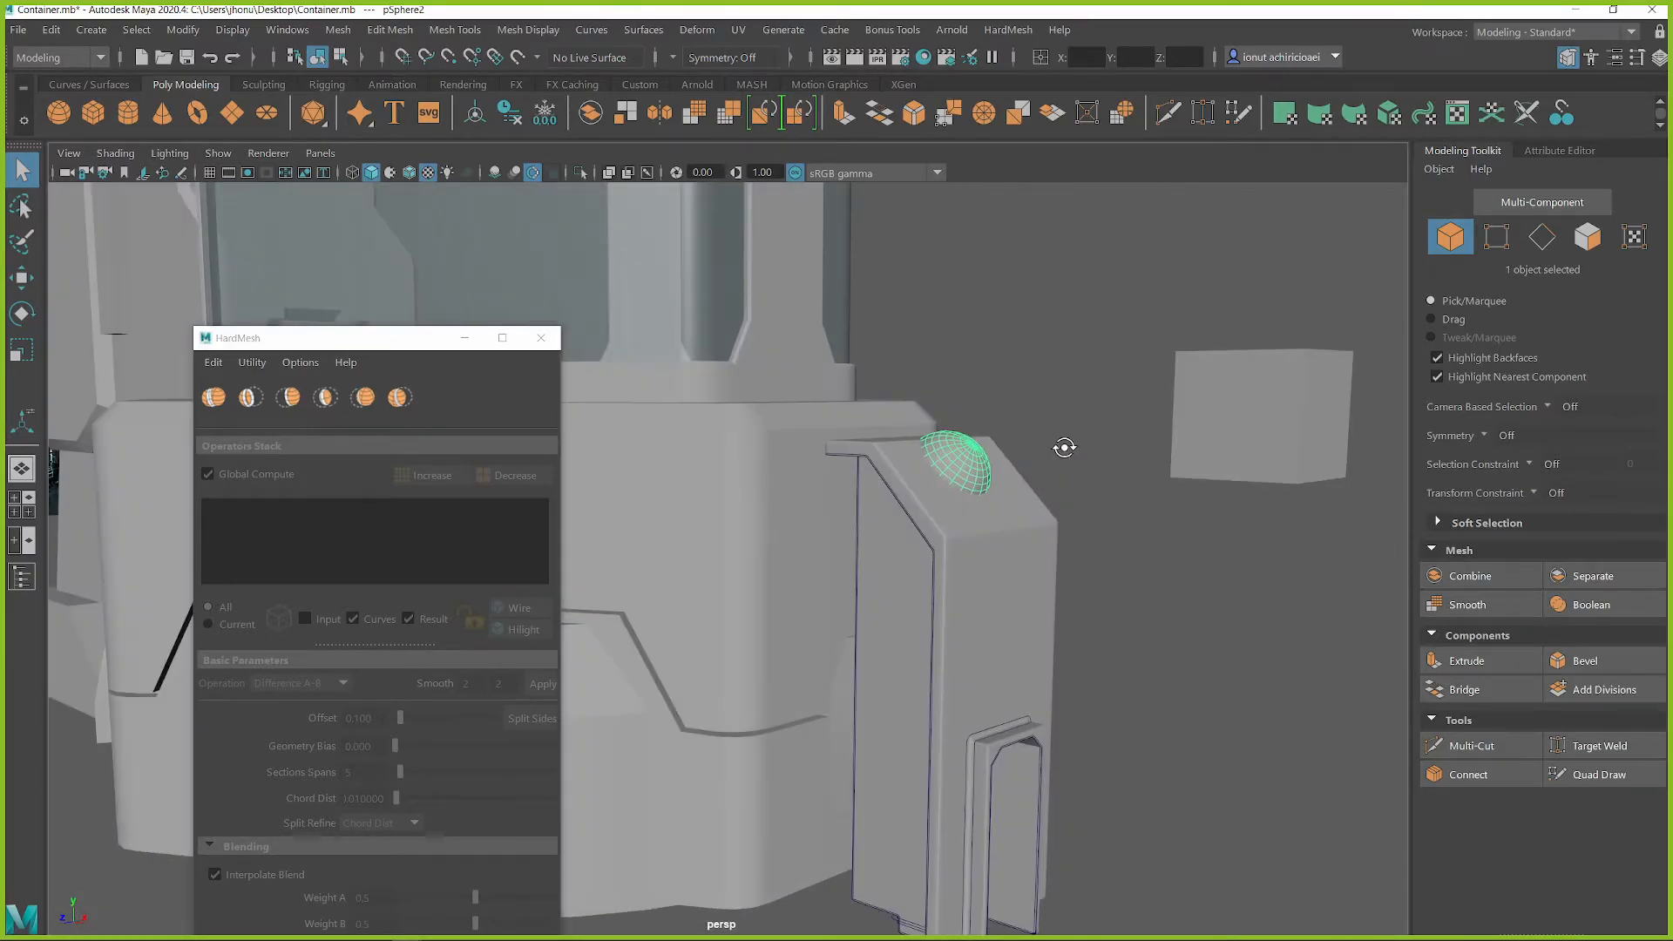
pyautogui.click(1026, 546)
pyautogui.keyDown('shift'); pyautogui.click(972, 459); pyautogui.keyUp('shift')
pyautogui.keyDown('alt'); pyautogui.moveTo(972, 458); pyautogui.dragTo(1090, 456, button='right'); pyautogui.keyUp('alt')
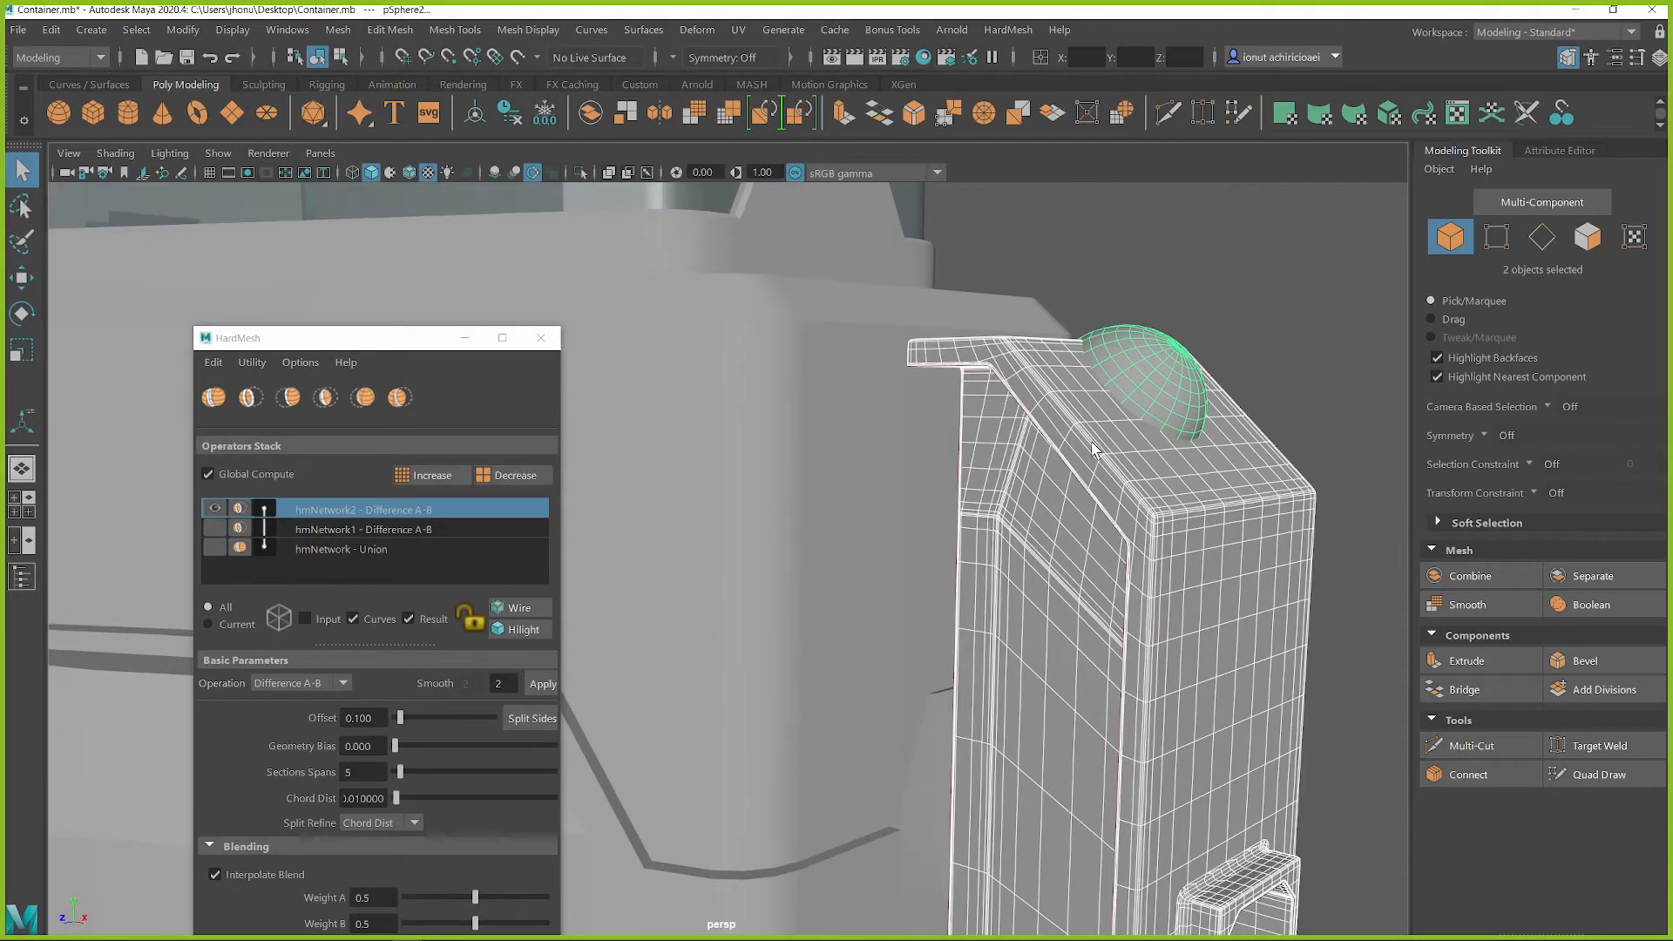
pyautogui.keyDown('alt'); pyautogui.moveTo(1089, 456); pyautogui.dragTo(792, 566, button='middle'); pyautogui.keyUp('alt')
pyautogui.keyDown('alt'); pyautogui.moveTo(792, 567); pyautogui.dragTo(873, 493); pyautogui.keyUp('alt')
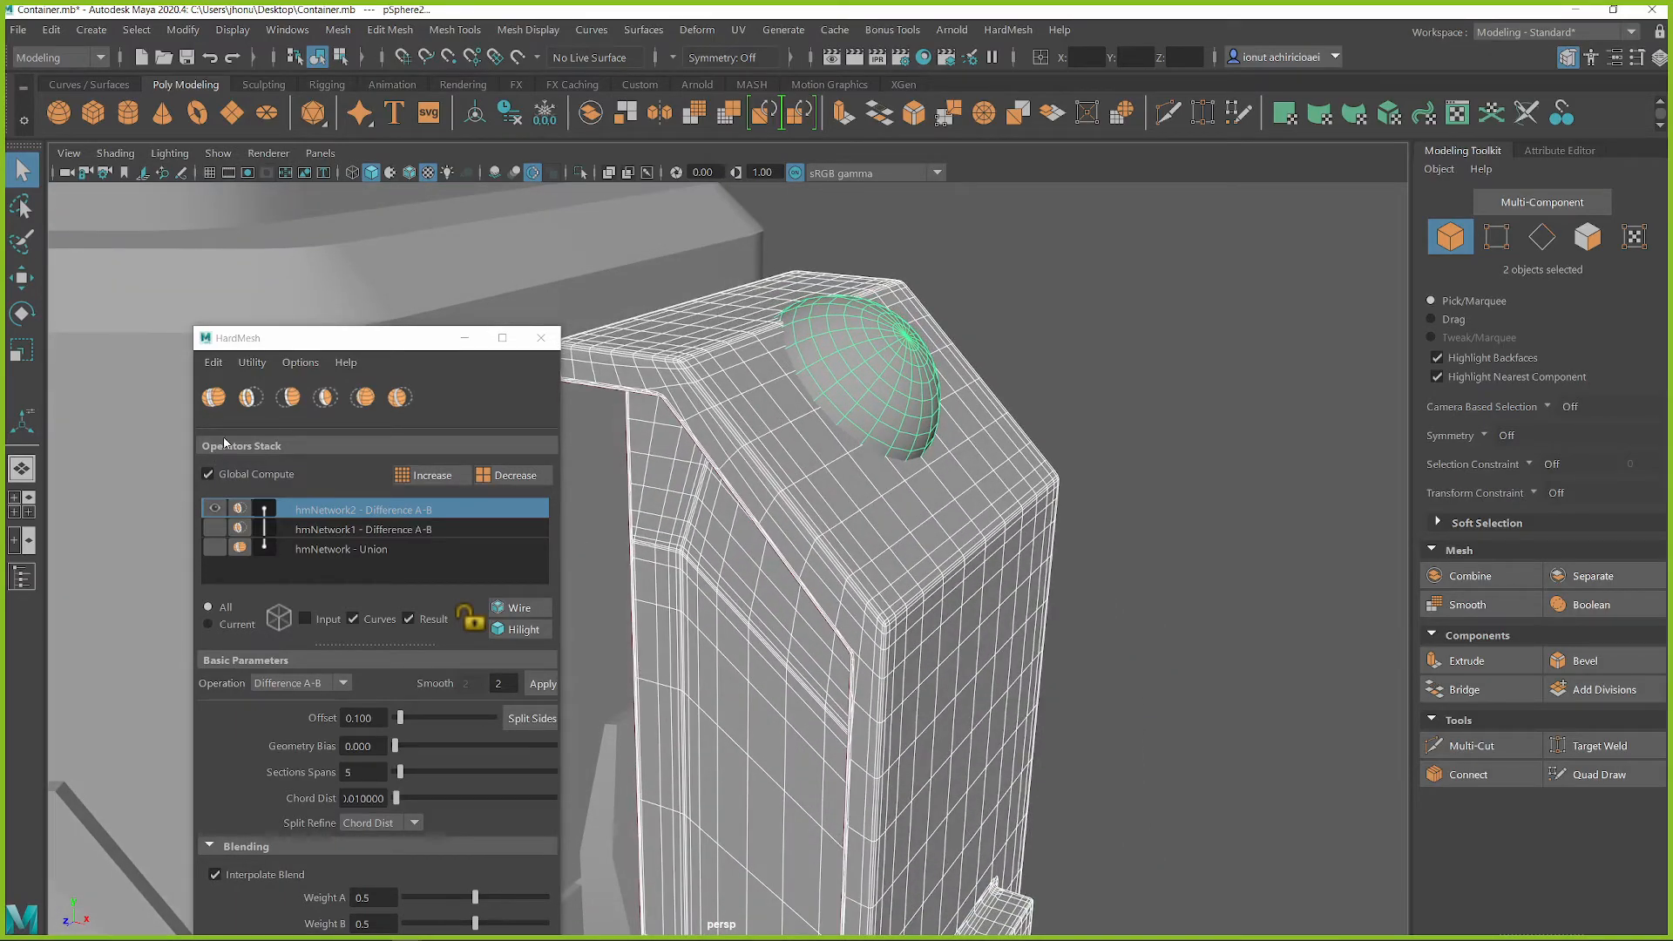
pyautogui.click(213, 399)
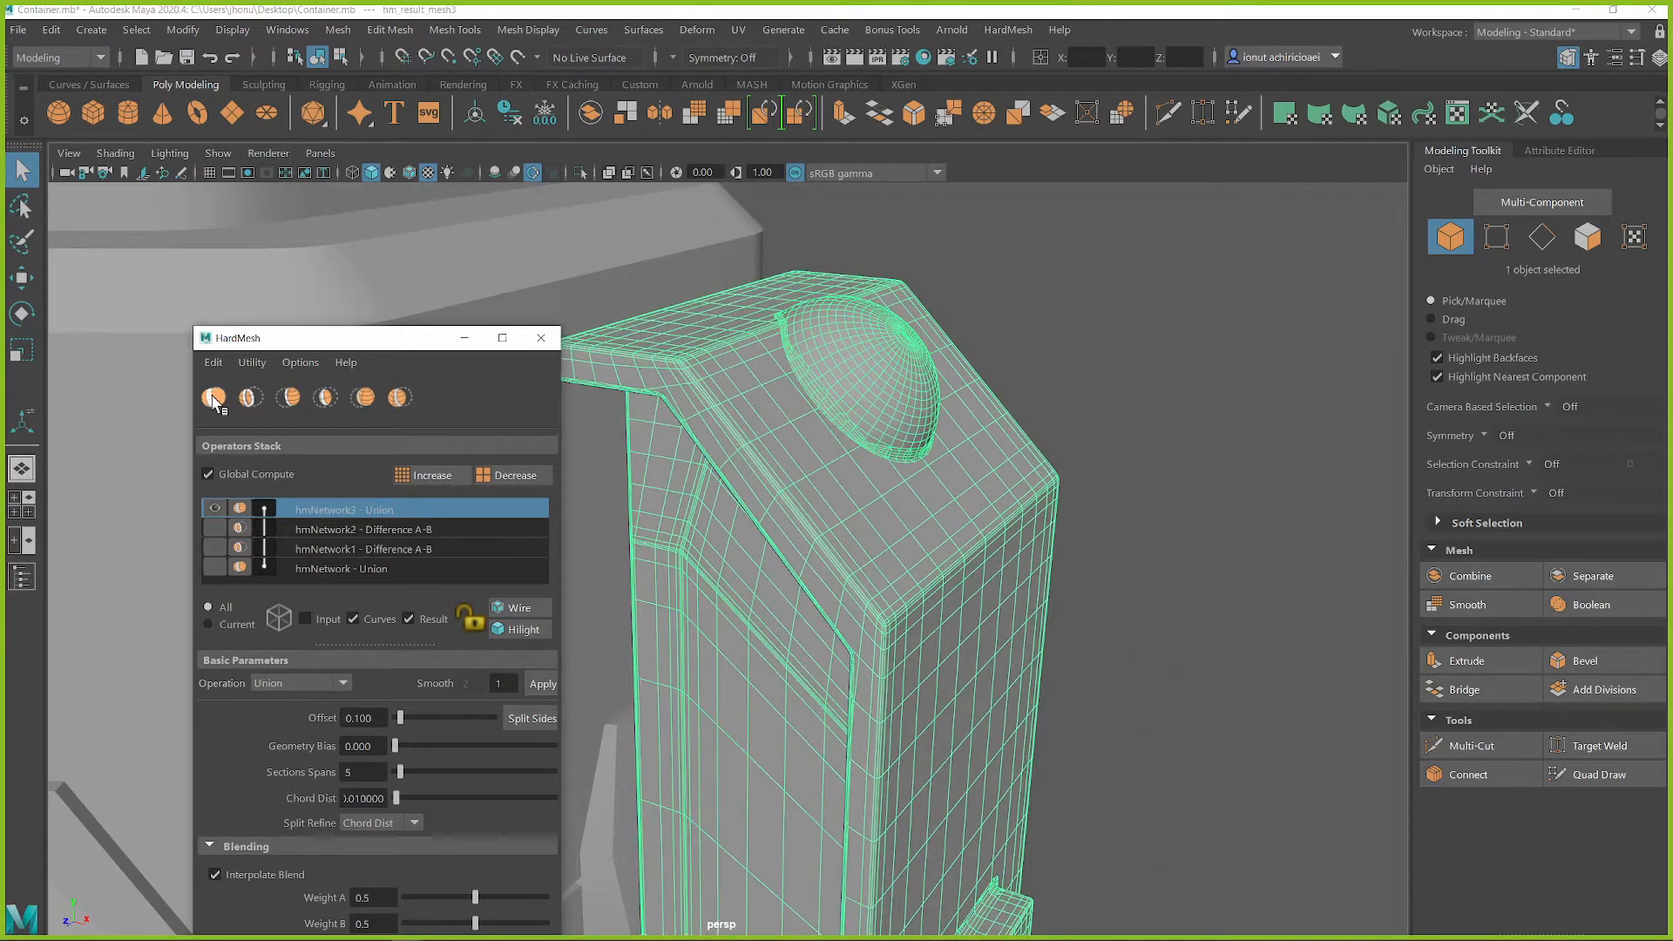
# Apply a smooth level of 2 to the dome union and set its offset to 0.255
pyautogui.keyDown('alt'); pyautogui.moveTo(859, 475); pyautogui.dragTo(773, 493); pyautogui.keyUp('alt')
pyautogui.keyDown('alt'); pyautogui.moveTo(1046, 432); pyautogui.dragTo(715, 549, button='middle'); pyautogui.keyUp('alt')
pyautogui.keyDown('alt'); pyautogui.moveTo(715, 523); pyautogui.dragTo(761, 493, button='right'); pyautogui.keyUp('alt')
pyautogui.keyDown('alt'); pyautogui.moveTo(762, 494); pyautogui.dragTo(695, 641); pyautogui.keyUp('alt')
pyautogui.click(485, 683)
pyautogui.write('2')
pyautogui.click(540, 685)
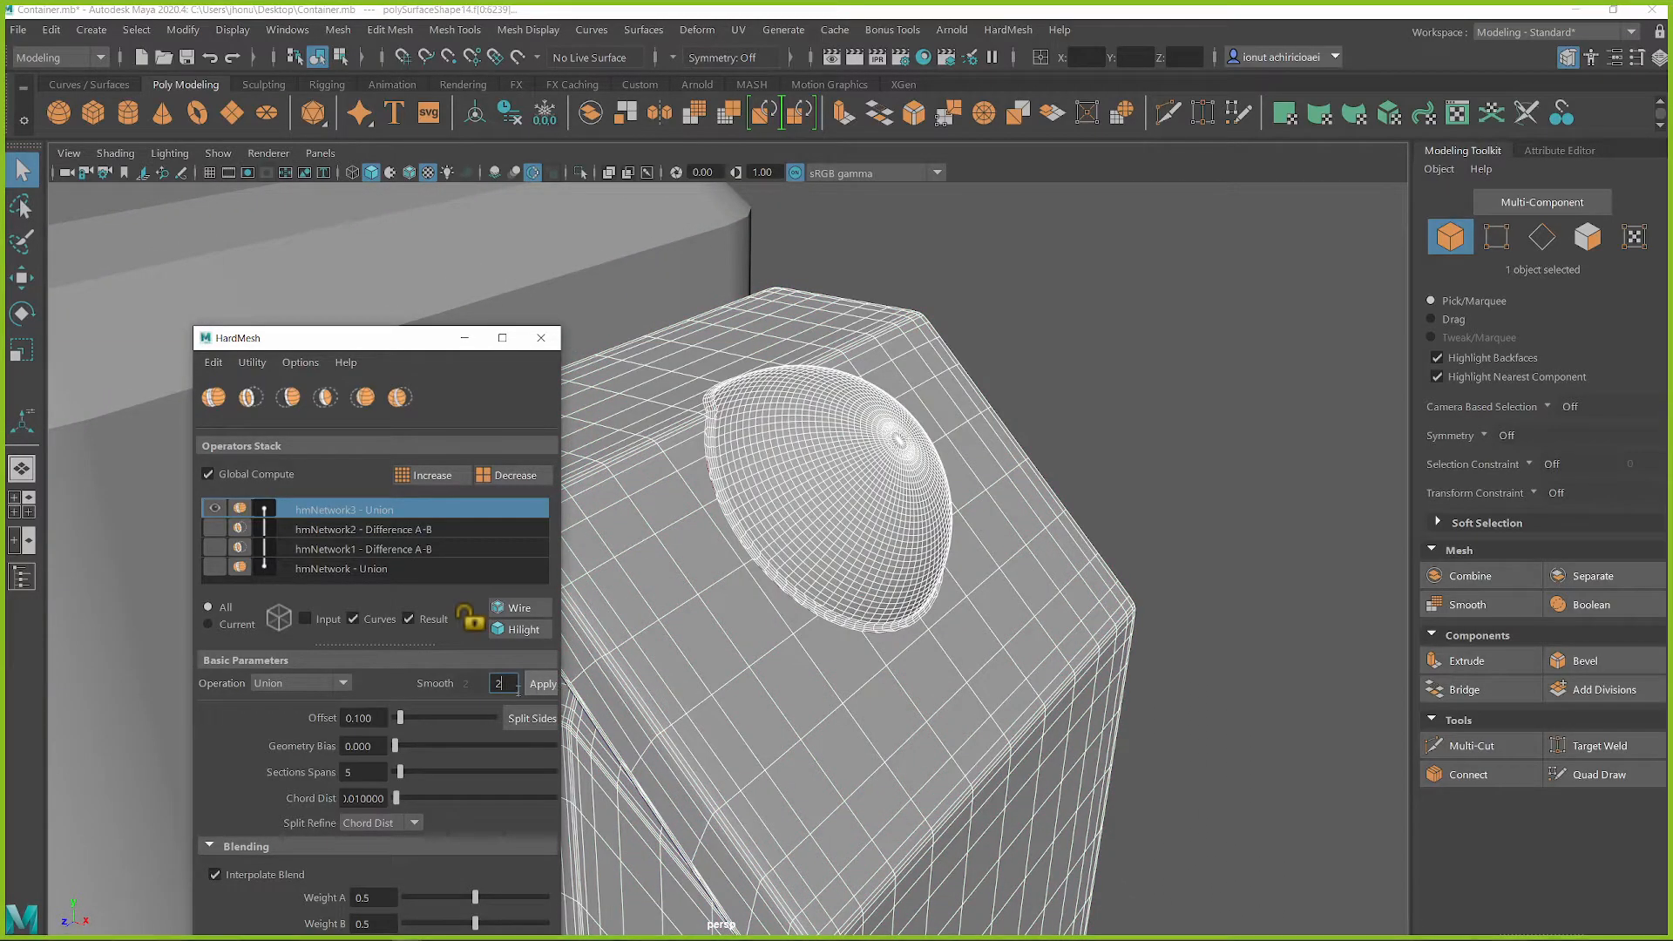
pyautogui.moveTo(402, 718); pyautogui.dragTo(409, 720)
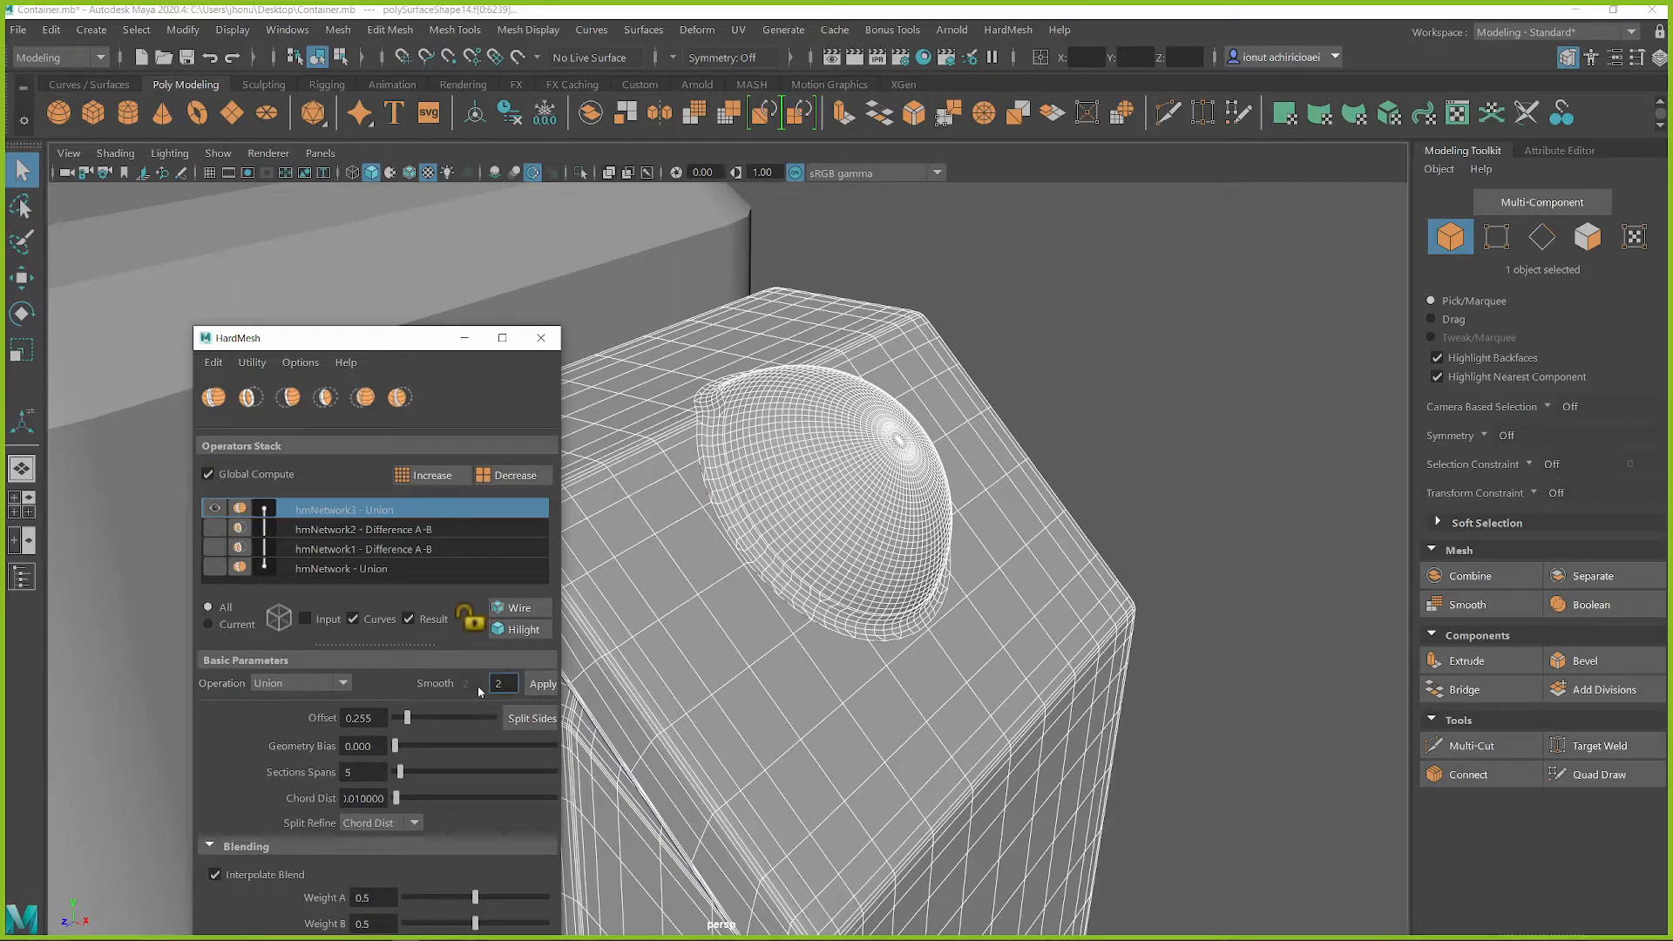
# Apply a smooth level of 3 to the first input of the original Union operation, and reselect the dome's Union in the stack
pyautogui.click(326, 567)
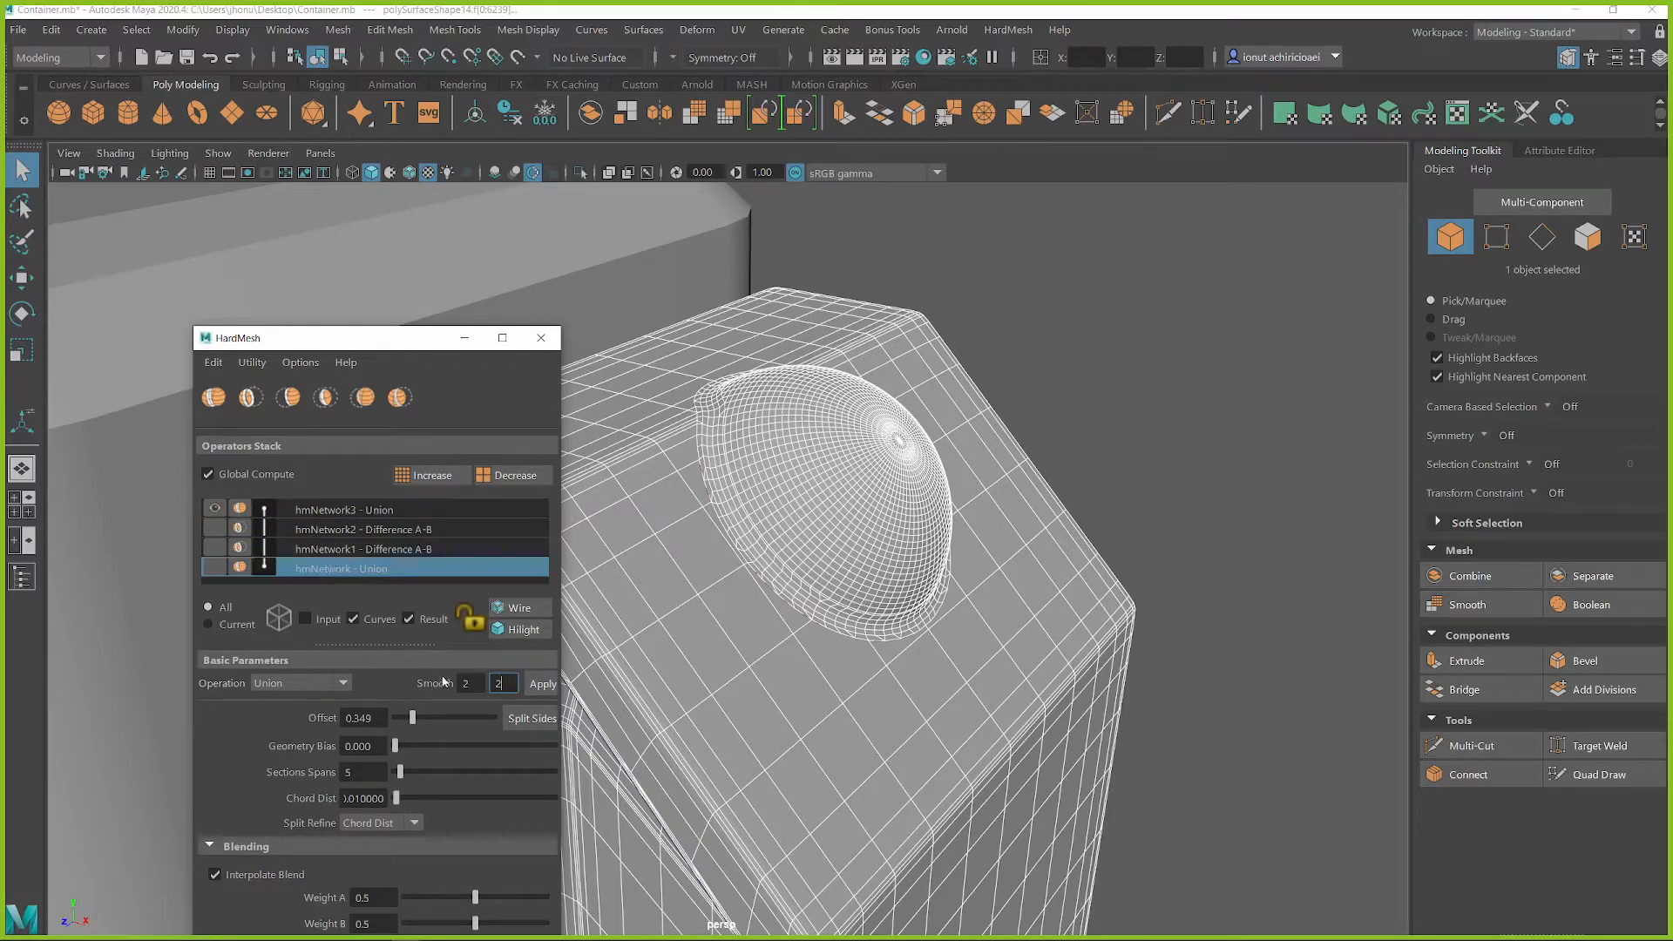
pyautogui.click(542, 686)
pyautogui.keyDown('alt'); pyautogui.moveTo(784, 680); pyautogui.dragTo(715, 573); pyautogui.keyUp('alt')
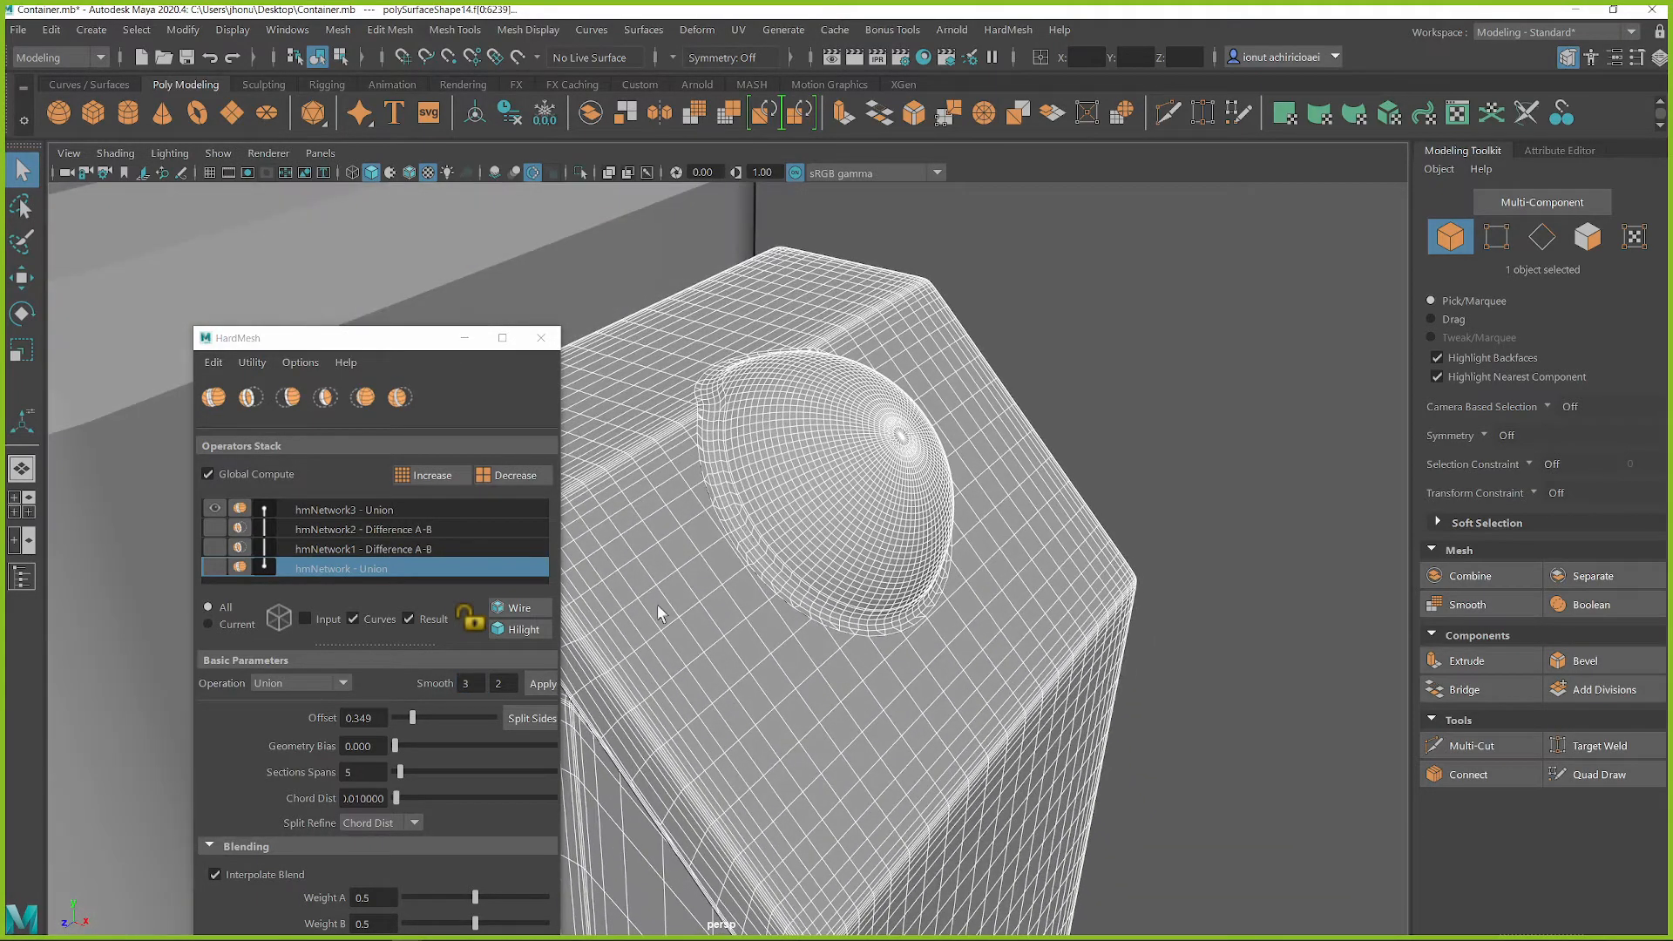
pyautogui.click(327, 510)
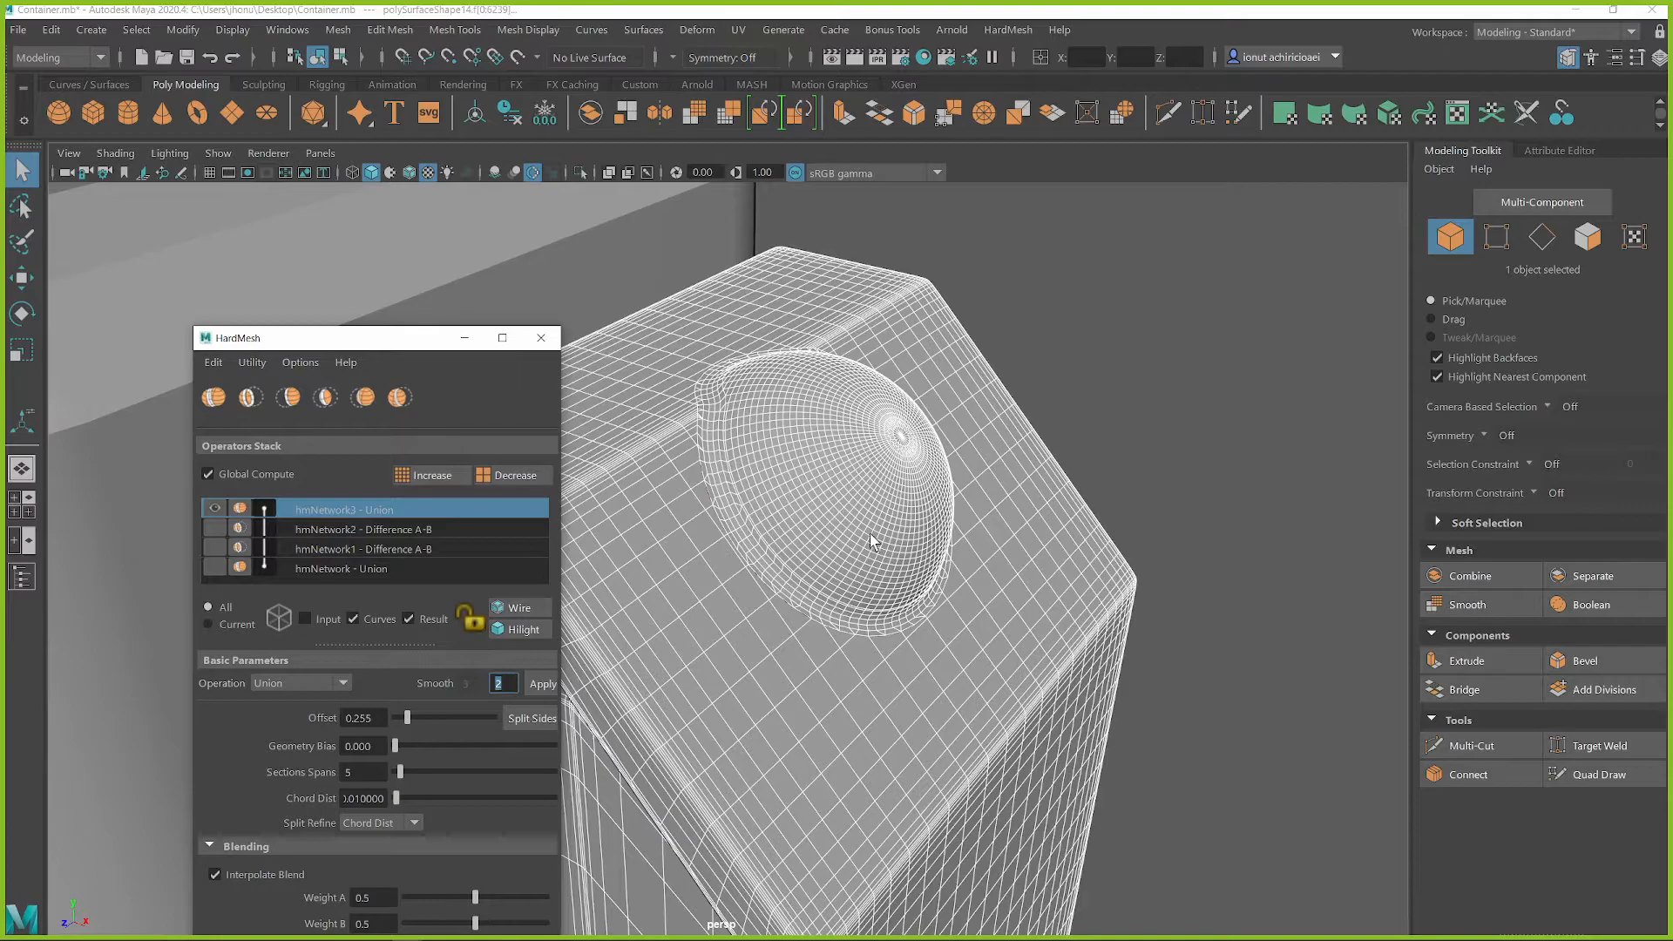
# Examine the tall block with its dome from several angles, moving the HardMesh window out of the way
pyautogui.keyDown('alt'); pyautogui.moveTo(874, 544); pyautogui.dragTo(977, 502); pyautogui.keyUp('alt')
pyautogui.click(1111, 458)
pyautogui.scroll(-6, 856, 710)
pyautogui.keyDown('alt'); pyautogui.moveTo(855, 710); pyautogui.dragTo(860, 624, button='middle'); pyautogui.keyUp('alt')
pyautogui.scroll(-5, 860, 624)
pyautogui.keyDown('alt'); pyautogui.moveTo(860, 624); pyautogui.dragTo(902, 590); pyautogui.keyUp('alt')
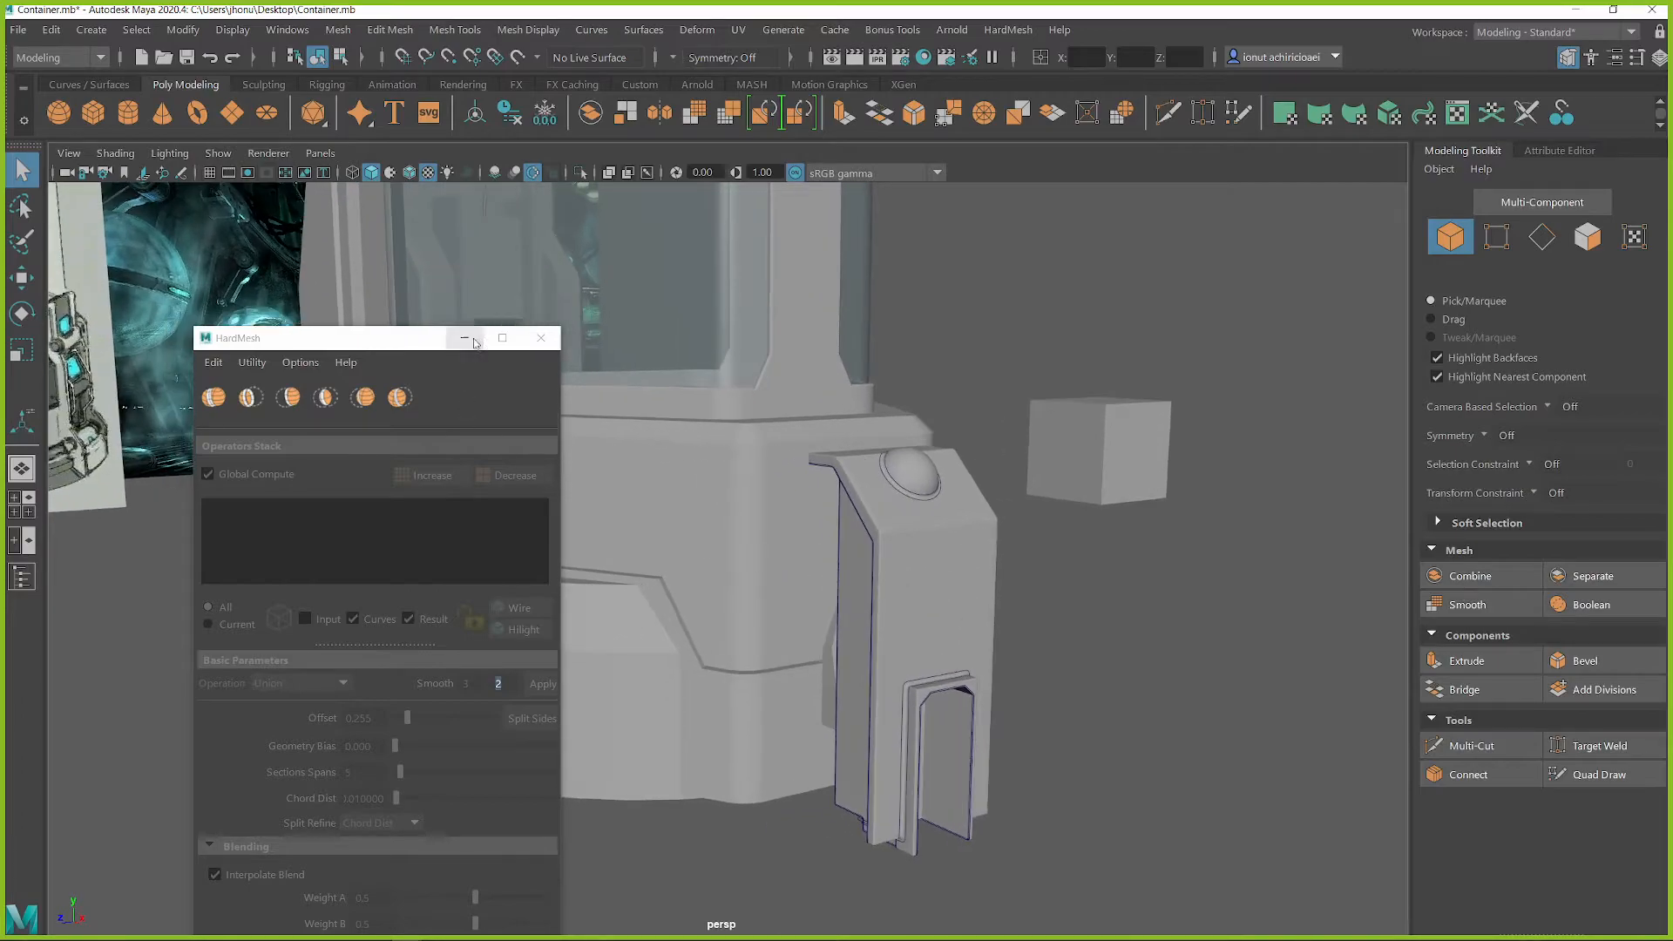
pyautogui.moveTo(418, 338); pyautogui.dragTo(292, 206)
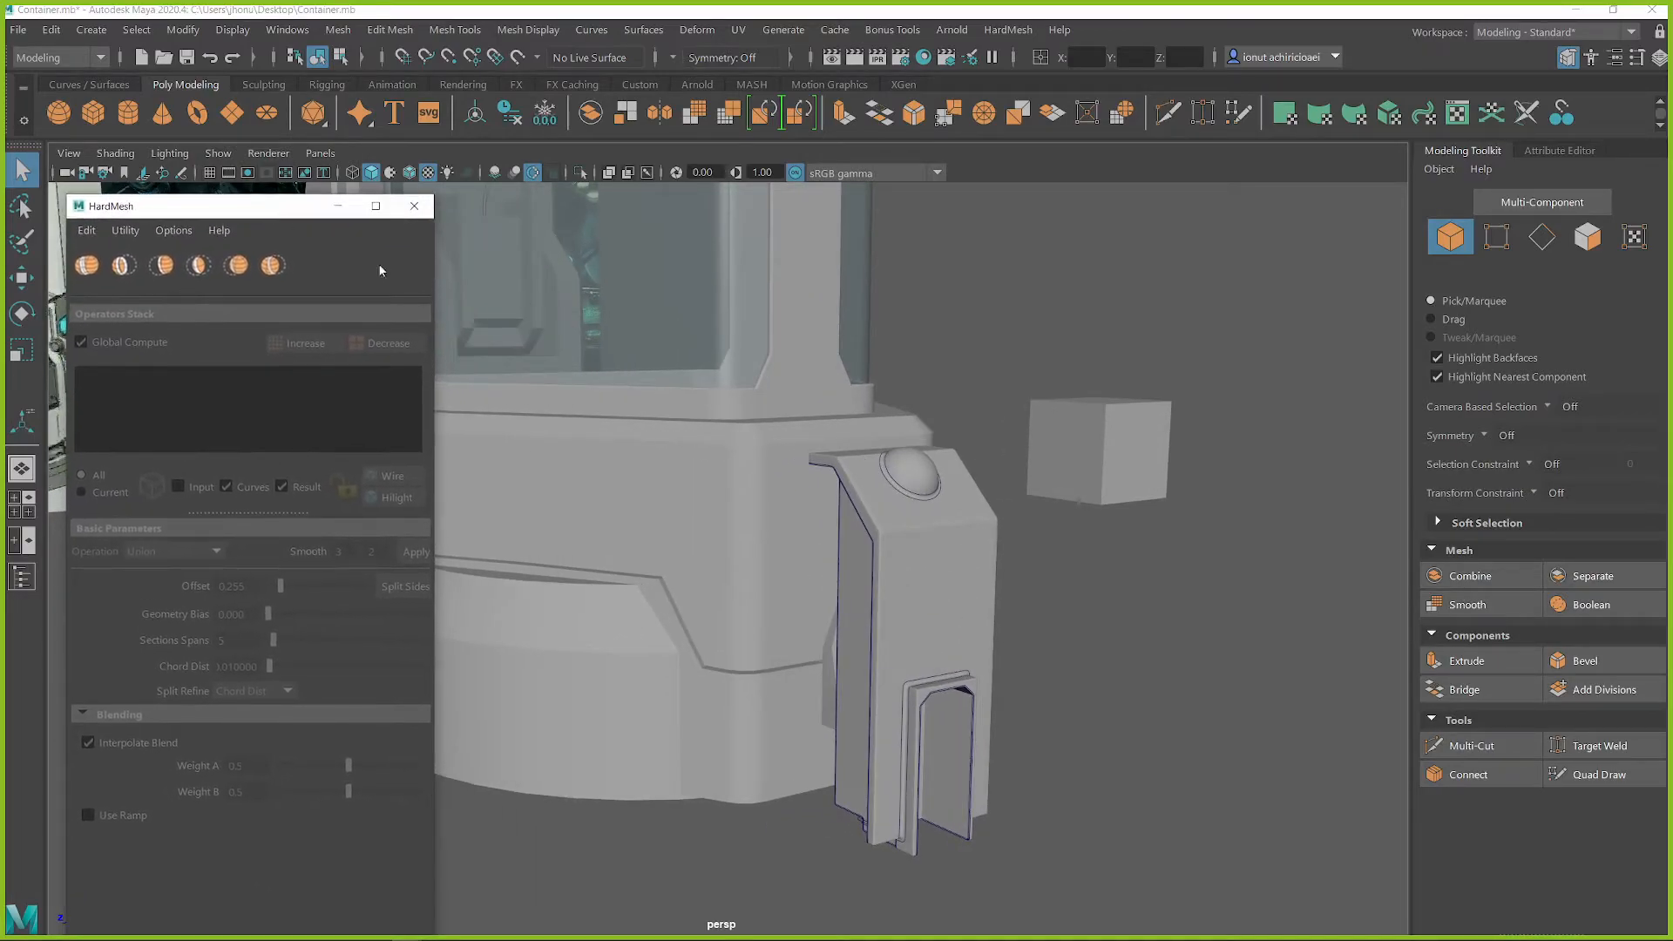
pyautogui.keyDown('alt'); pyautogui.moveTo(1085, 534); pyautogui.dragTo(1074, 565, button='middle'); pyautogui.keyUp('alt')
pyautogui.keyDown('alt'); pyautogui.moveTo(1074, 565); pyautogui.dragTo(938, 667); pyautogui.keyUp('alt')
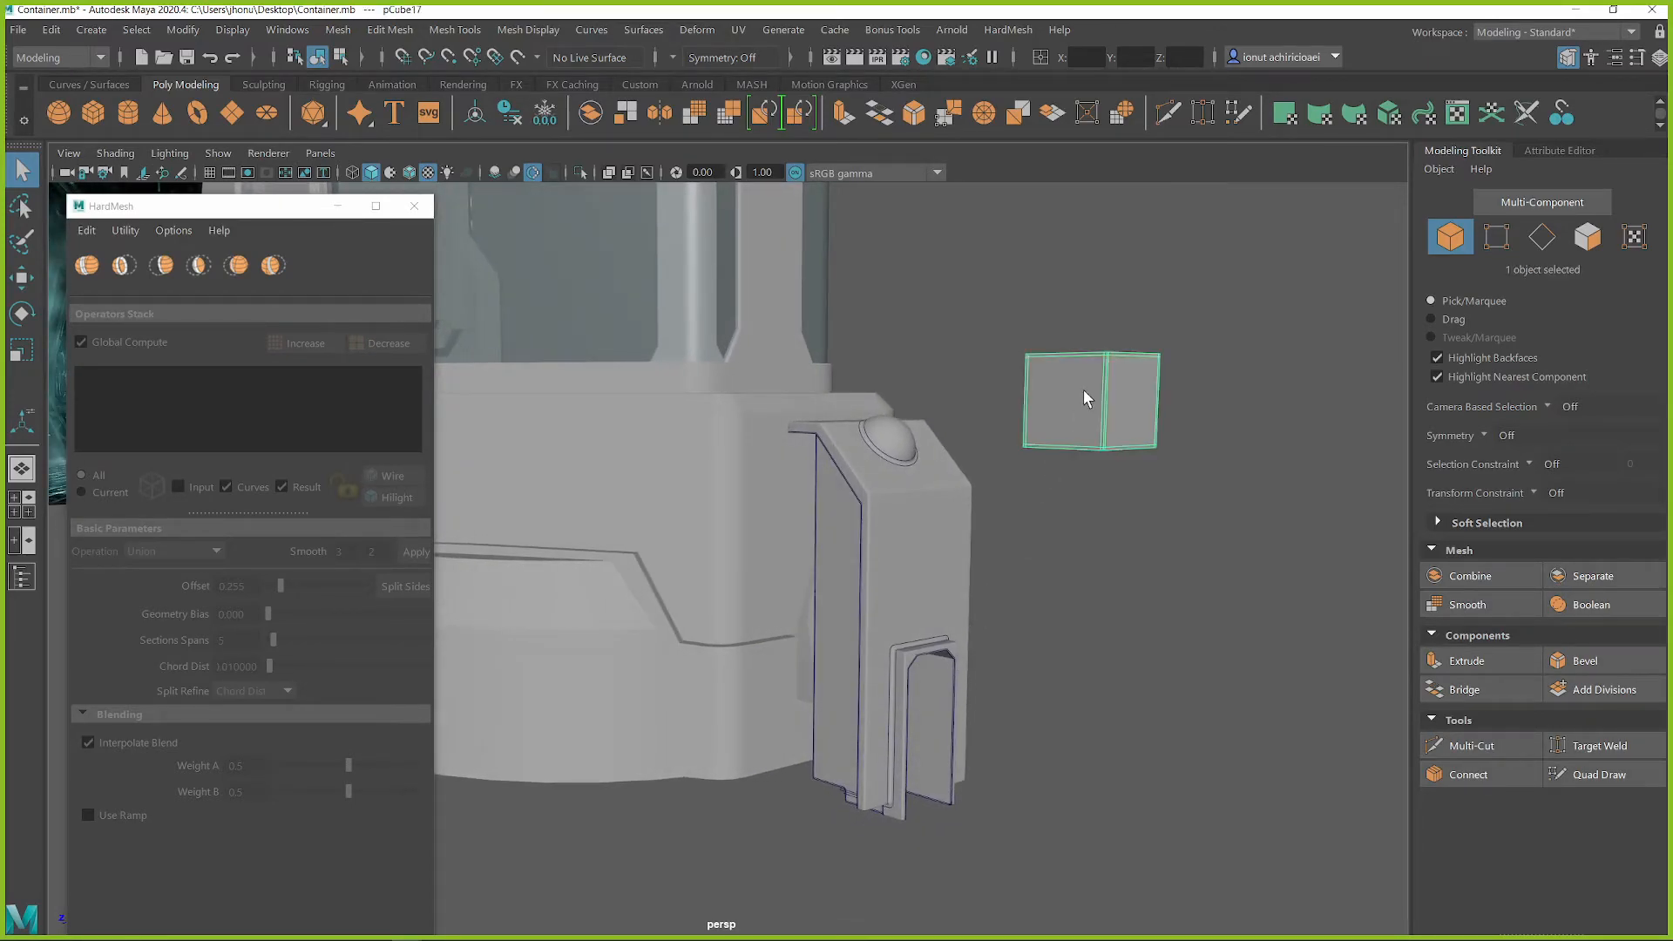
pyautogui.click(1159, 630)
pyautogui.moveTo(1159, 631)
pyautogui.keyDown('alt'); pyautogui.mouseDown()
pyautogui.moveTo(1001, 665)
pyautogui.moveTo(1130, 626)
pyautogui.mouseUp(); pyautogui.keyUp('alt')
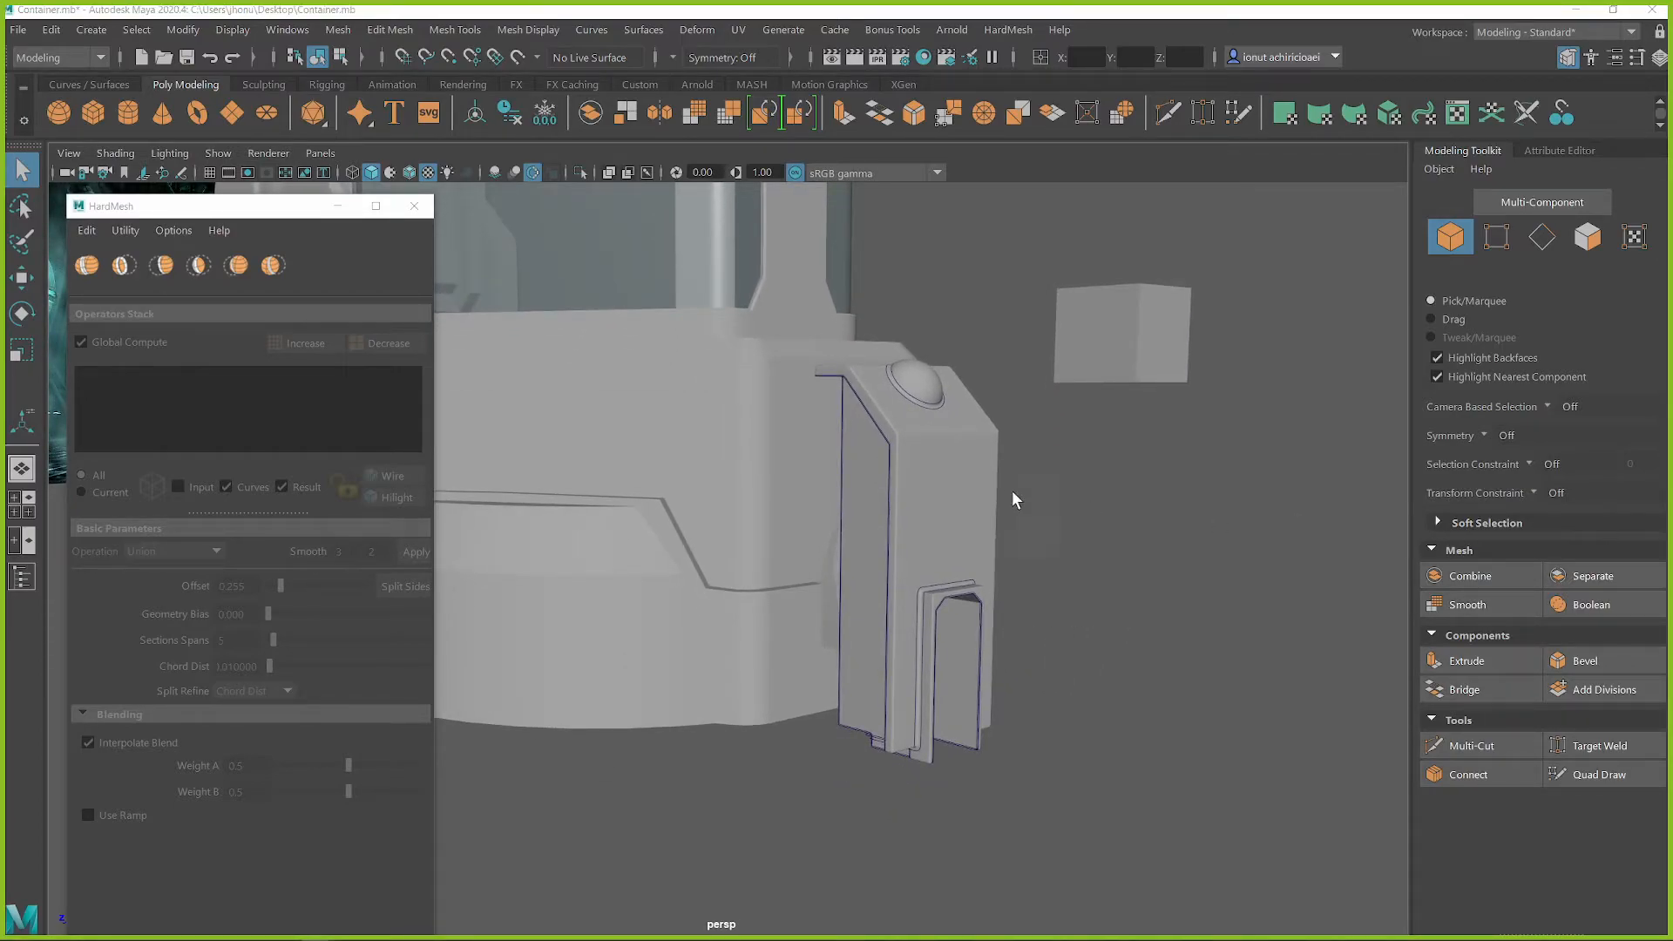
pyautogui.keyDown('alt'); pyautogui.moveTo(960, 493); pyautogui.dragTo(1053, 483); pyautogui.keyUp('alt')
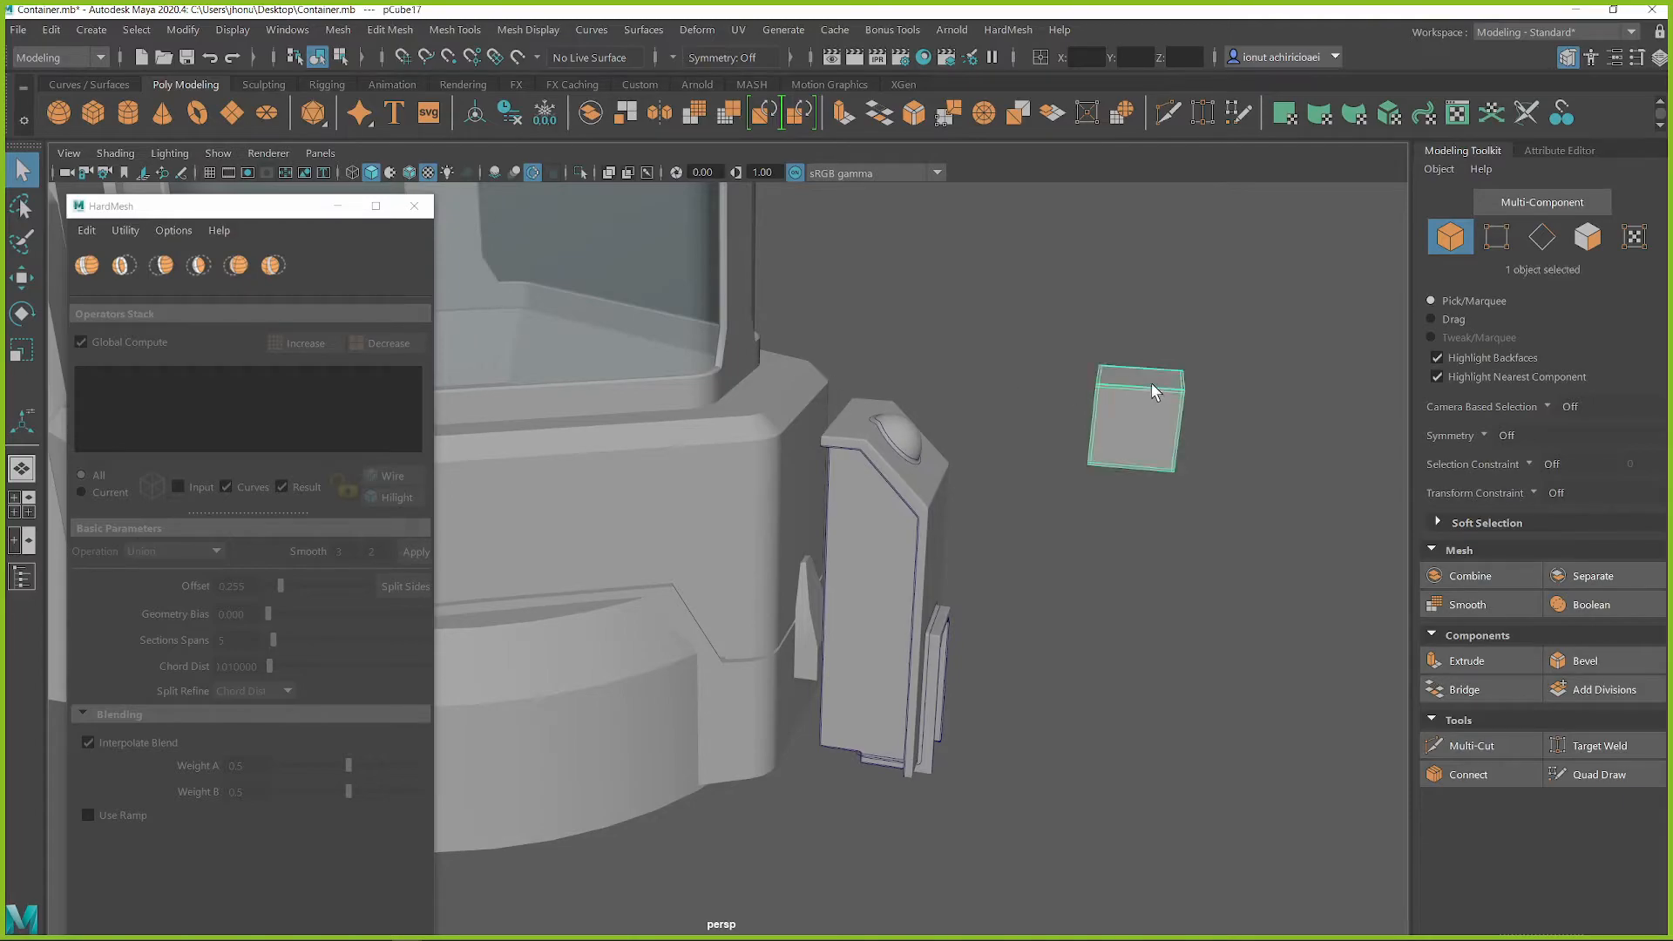
# Scale the spare cube down and place it at the inner end of the tall block's flat top
pyautogui.press('f')
pyautogui.press('r')
pyautogui.moveTo(953, 558); pyautogui.dragTo(877, 567)
pyautogui.keyDown('alt'); pyautogui.moveTo(876, 566); pyautogui.dragTo(1094, 582); pyautogui.keyUp('alt')
pyautogui.press('w')
pyautogui.moveTo(1221, 356); pyautogui.dragTo(926, 314)
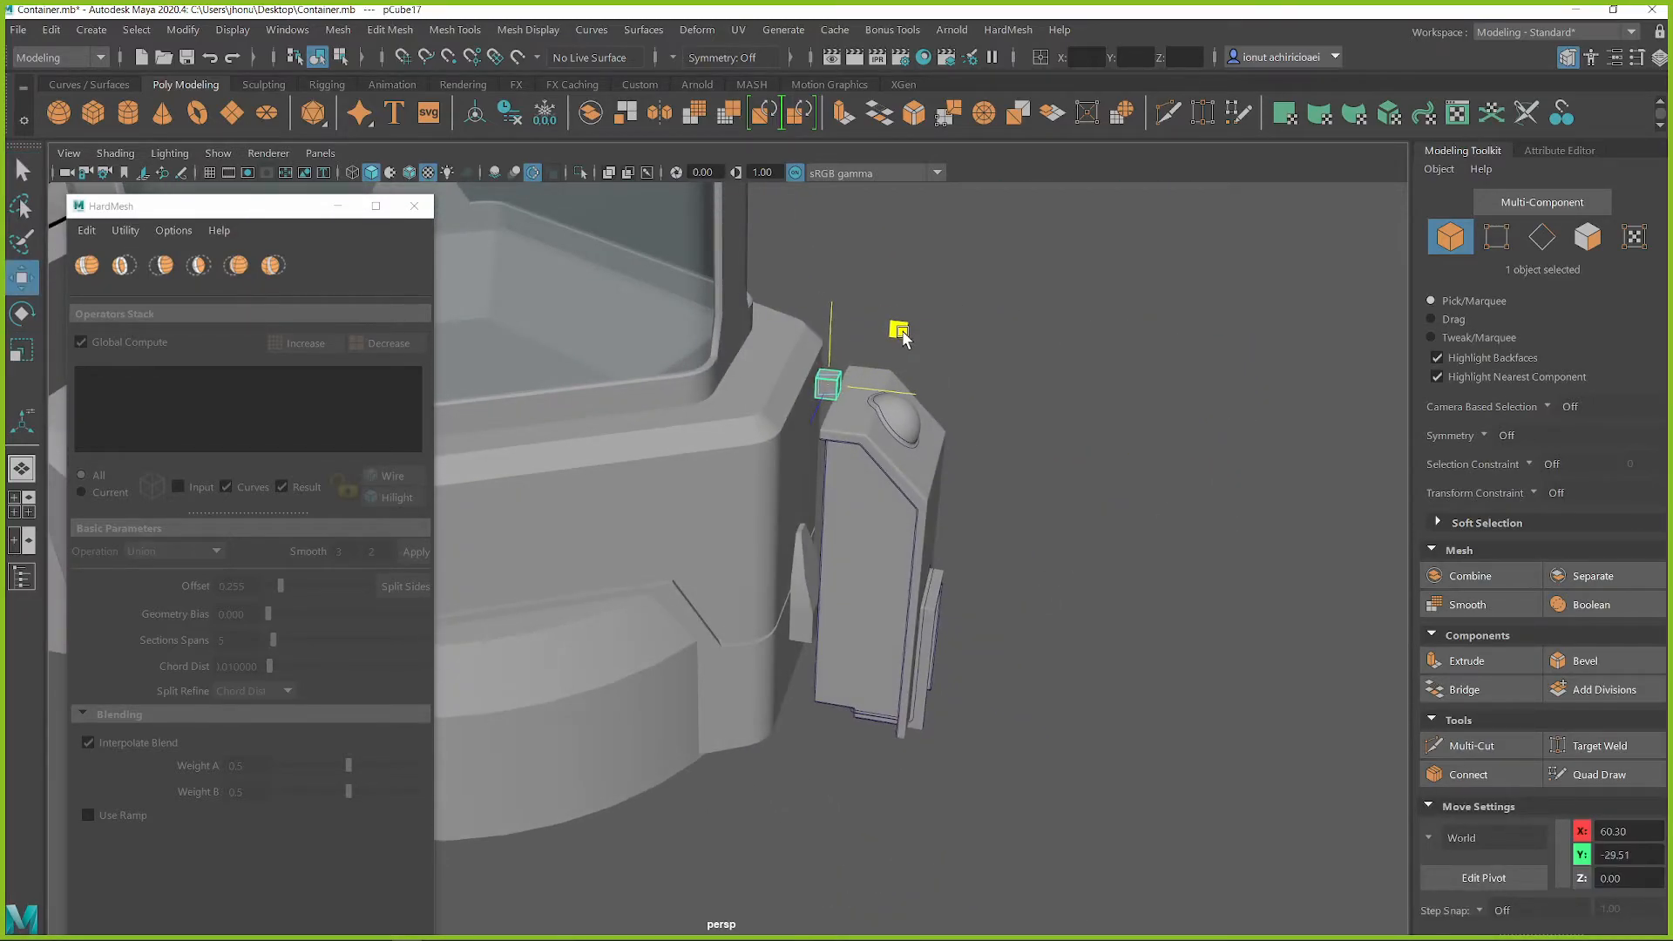
pyautogui.press('r')
pyautogui.press('f')
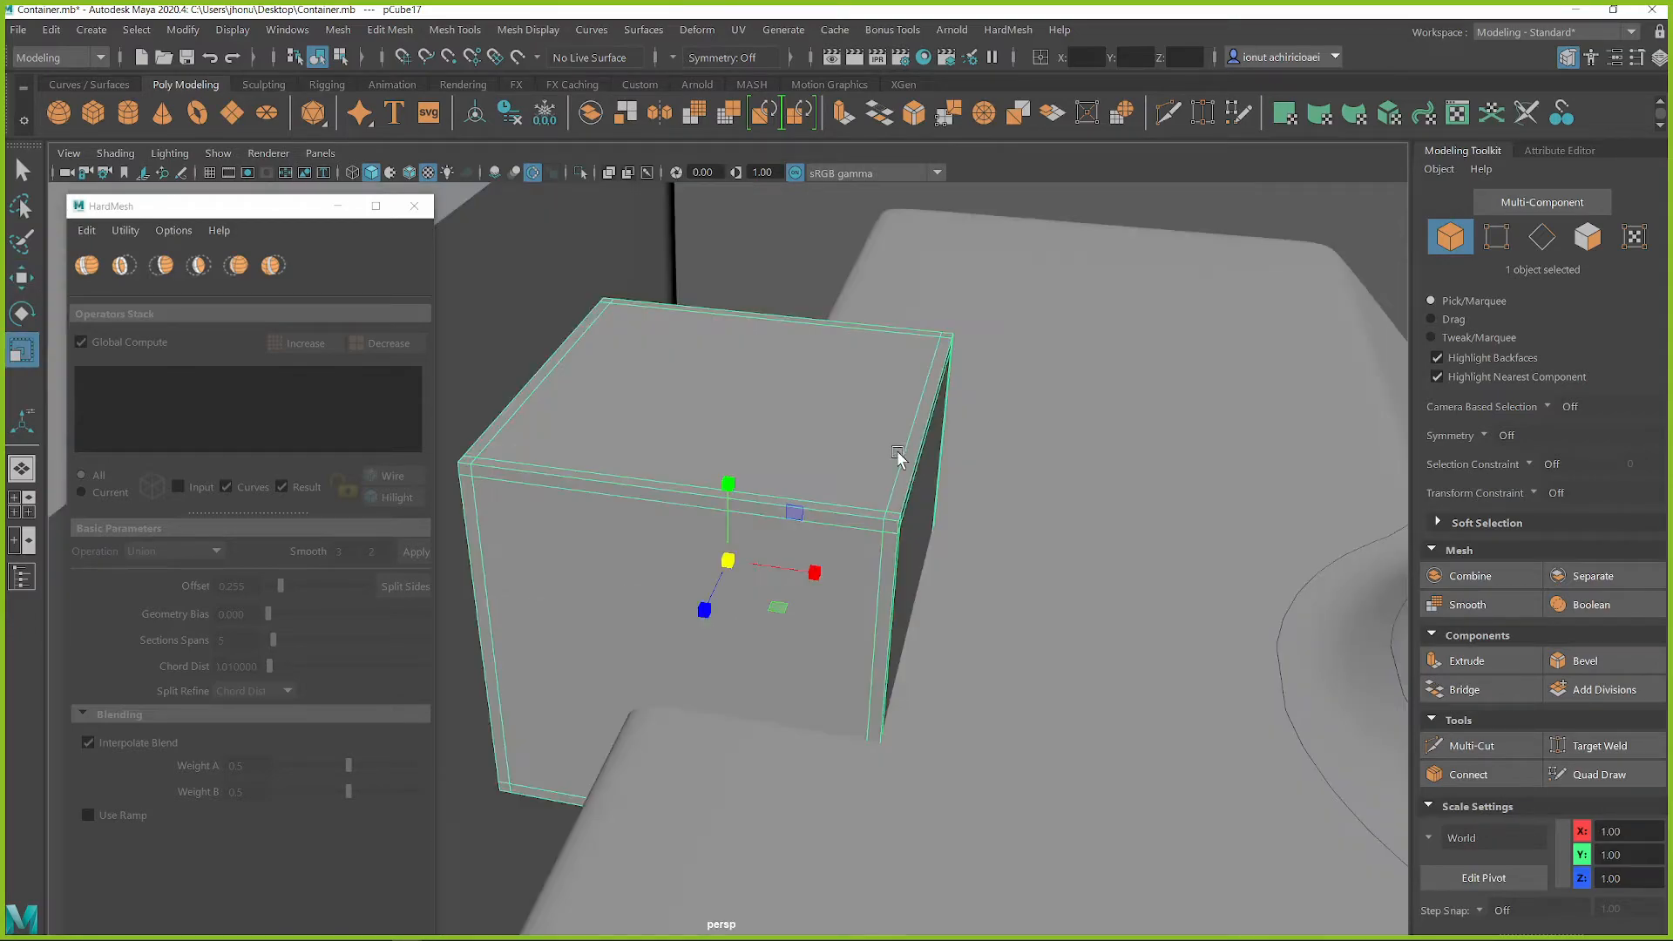
pyautogui.scroll(-5, 897, 456)
pyautogui.keyDown('alt'); pyautogui.moveTo(859, 535); pyautogui.dragTo(776, 516); pyautogui.keyUp('alt')
# Raise the small cube's top vertices to stretch it into an upright post
pyautogui.press('q')
pyautogui.moveTo(817, 391); pyautogui.dragTo(708, 395, button='right')
pyautogui.scroll(-3, 625, 422)
pyautogui.moveTo(835, 530); pyautogui.dragTo(837, 532)
pyautogui.press('w')
pyautogui.moveTo(732, 431); pyautogui.dragTo(778, 305)
pyautogui.keyDown('shift'); pyautogui.moveTo(740, 373); pyautogui.dragTo(732, 325, button='right'); pyautogui.keyUp('shift')
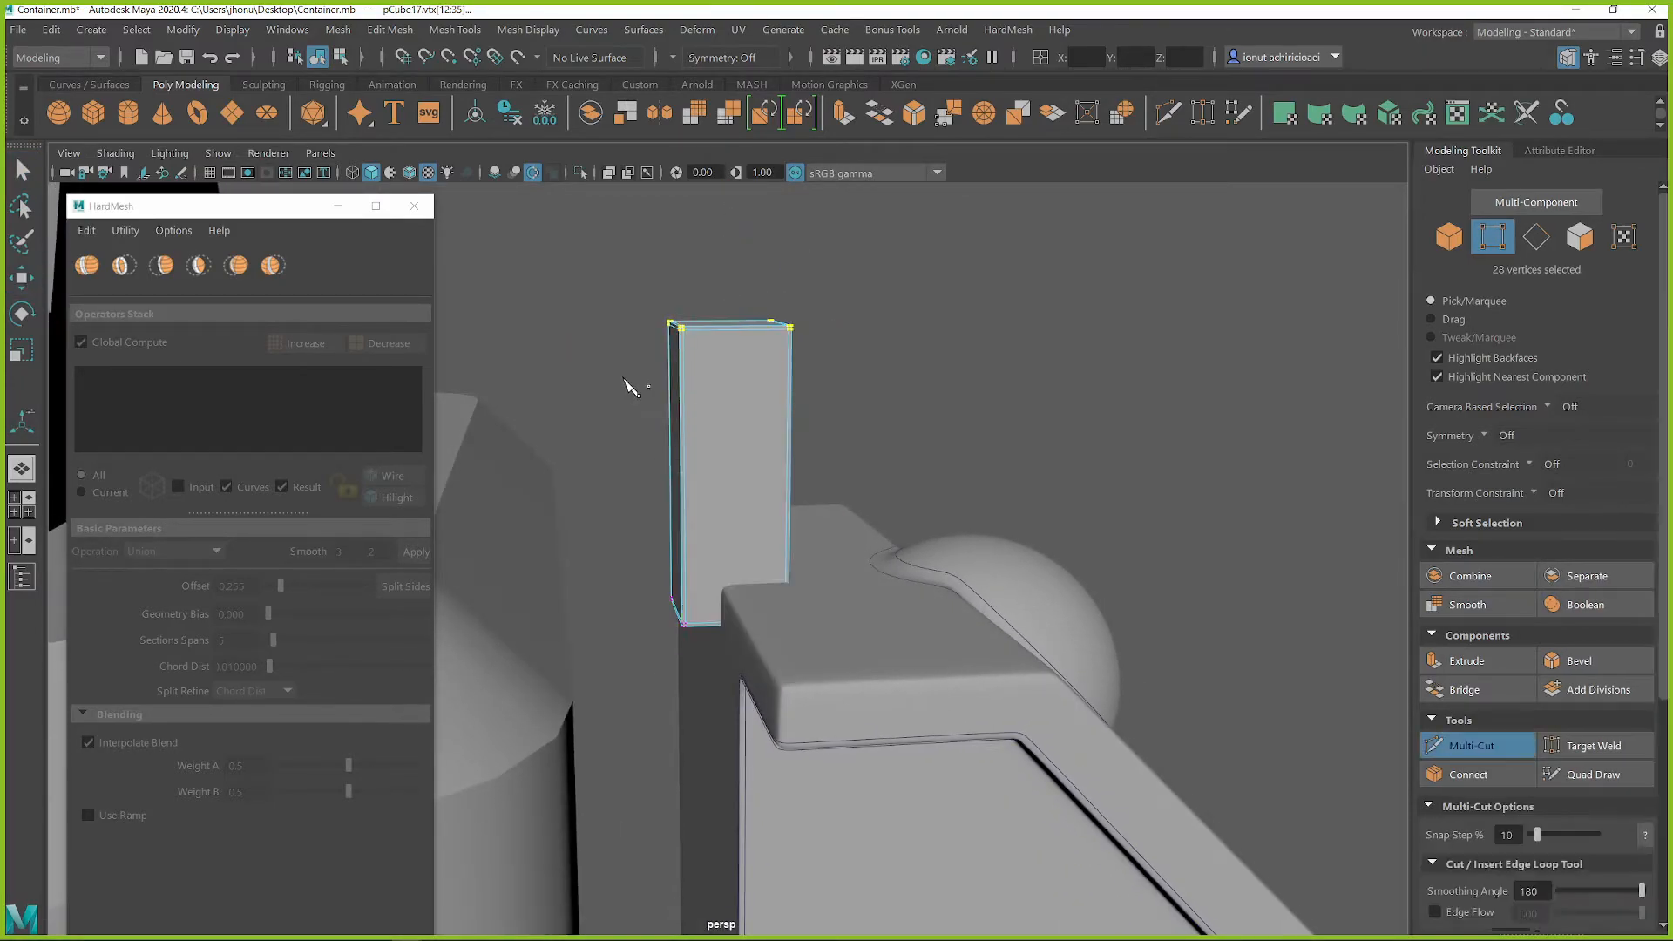
# Insert two horizontal edge loops and one vertical edge loop around the post with Multi-Cut
pyautogui.keyDown('alt'); pyautogui.moveTo(758, 502); pyautogui.dragTo(720, 462); pyautogui.keyUp('alt')
pyautogui.press('q')
pyautogui.moveTo(711, 364); pyautogui.dragTo(613, 366, button='right')
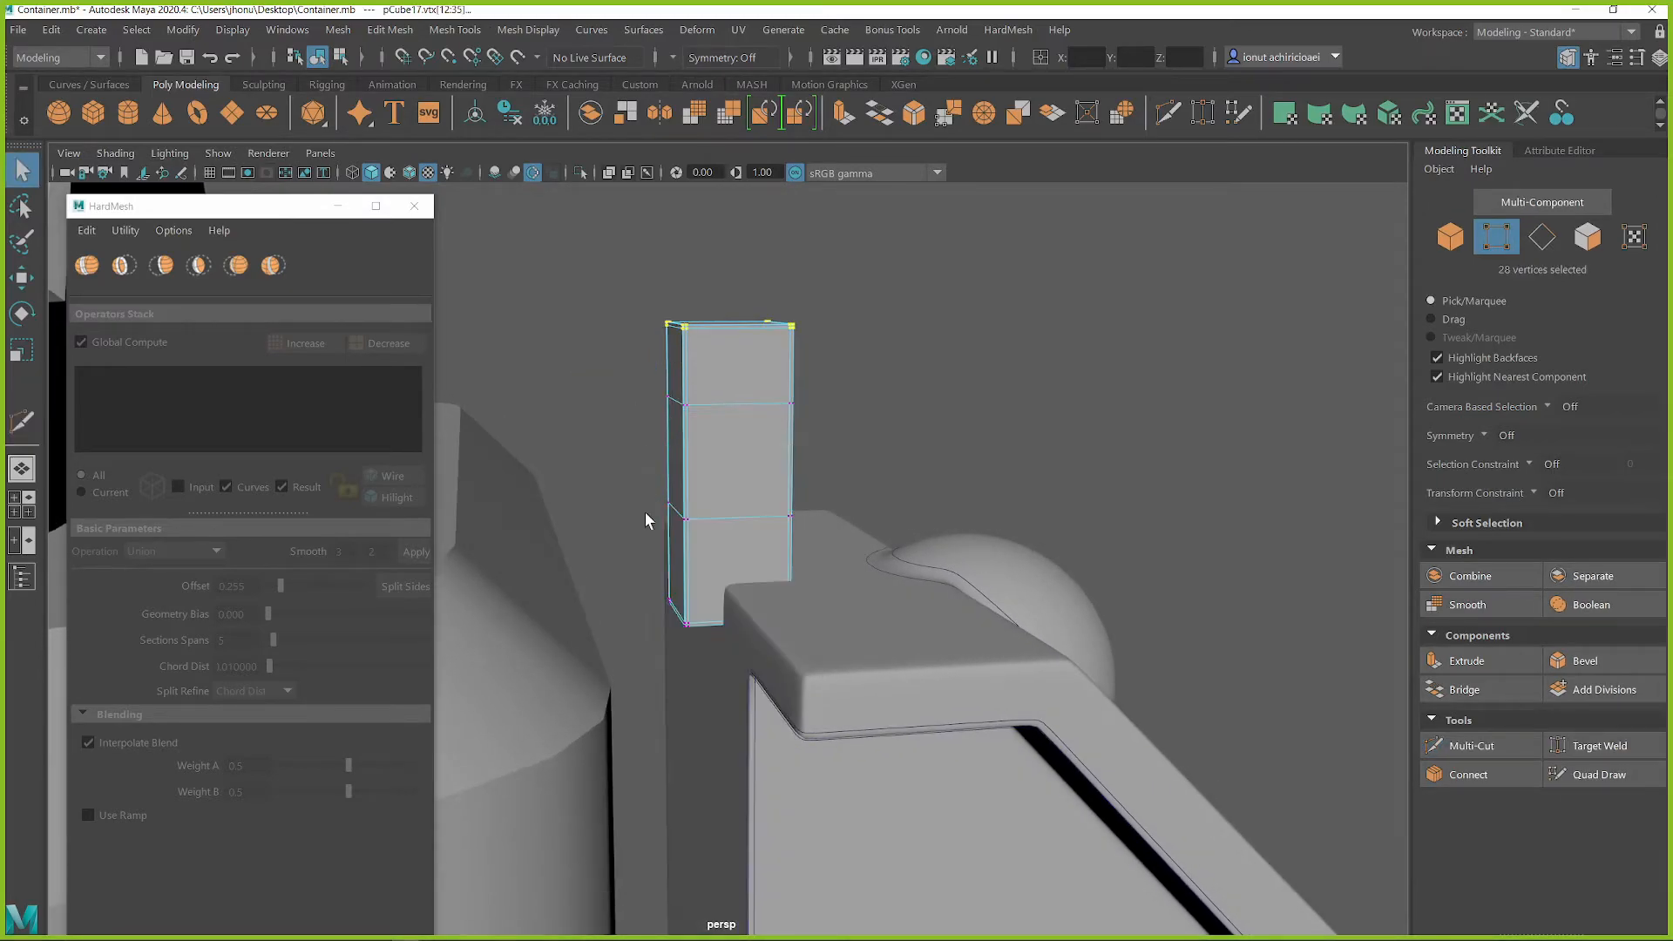
pyautogui.moveTo(689, 661); pyautogui.dragTo(699, 667)
pyautogui.keyDown('shift'); pyautogui.moveTo(741, 450); pyautogui.dragTo(736, 399, button='right'); pyautogui.keyUp('shift')
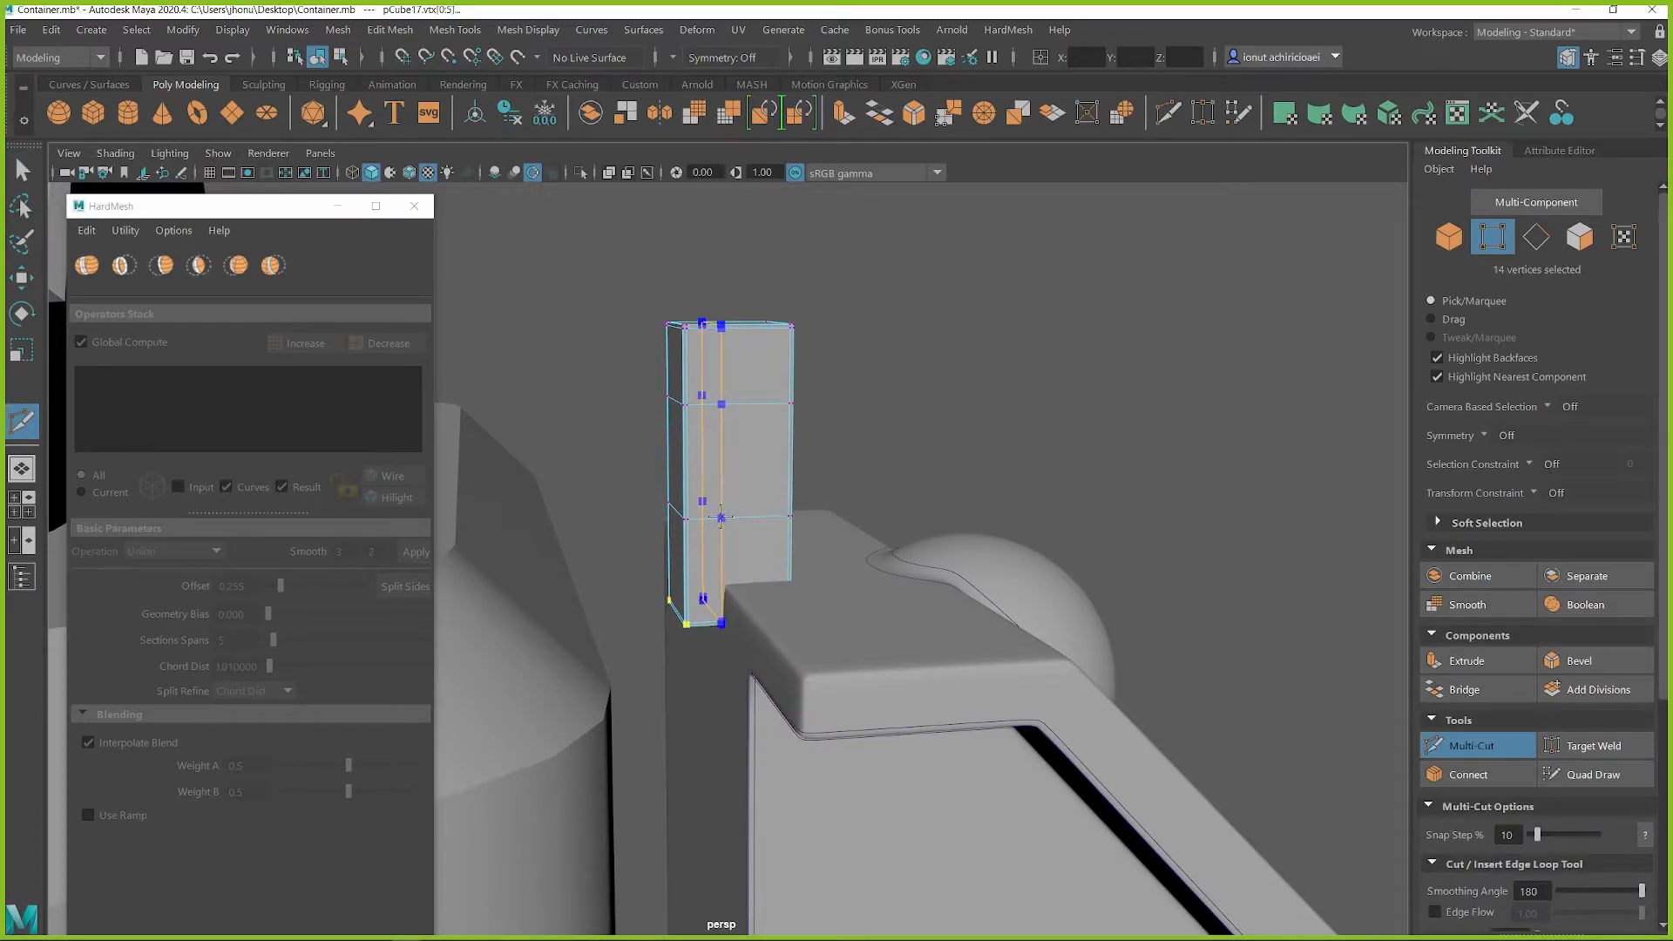
pyautogui.keyDown('alt'); pyautogui.moveTo(707, 606); pyautogui.dragTo(686, 581); pyautogui.keyUp('alt')
# Raise the bottom vertices and lower the top vertices on the post's container-facing side to slope both corners
pyautogui.press('q')
pyautogui.moveTo(691, 557); pyautogui.dragTo(691, 556, button='right')
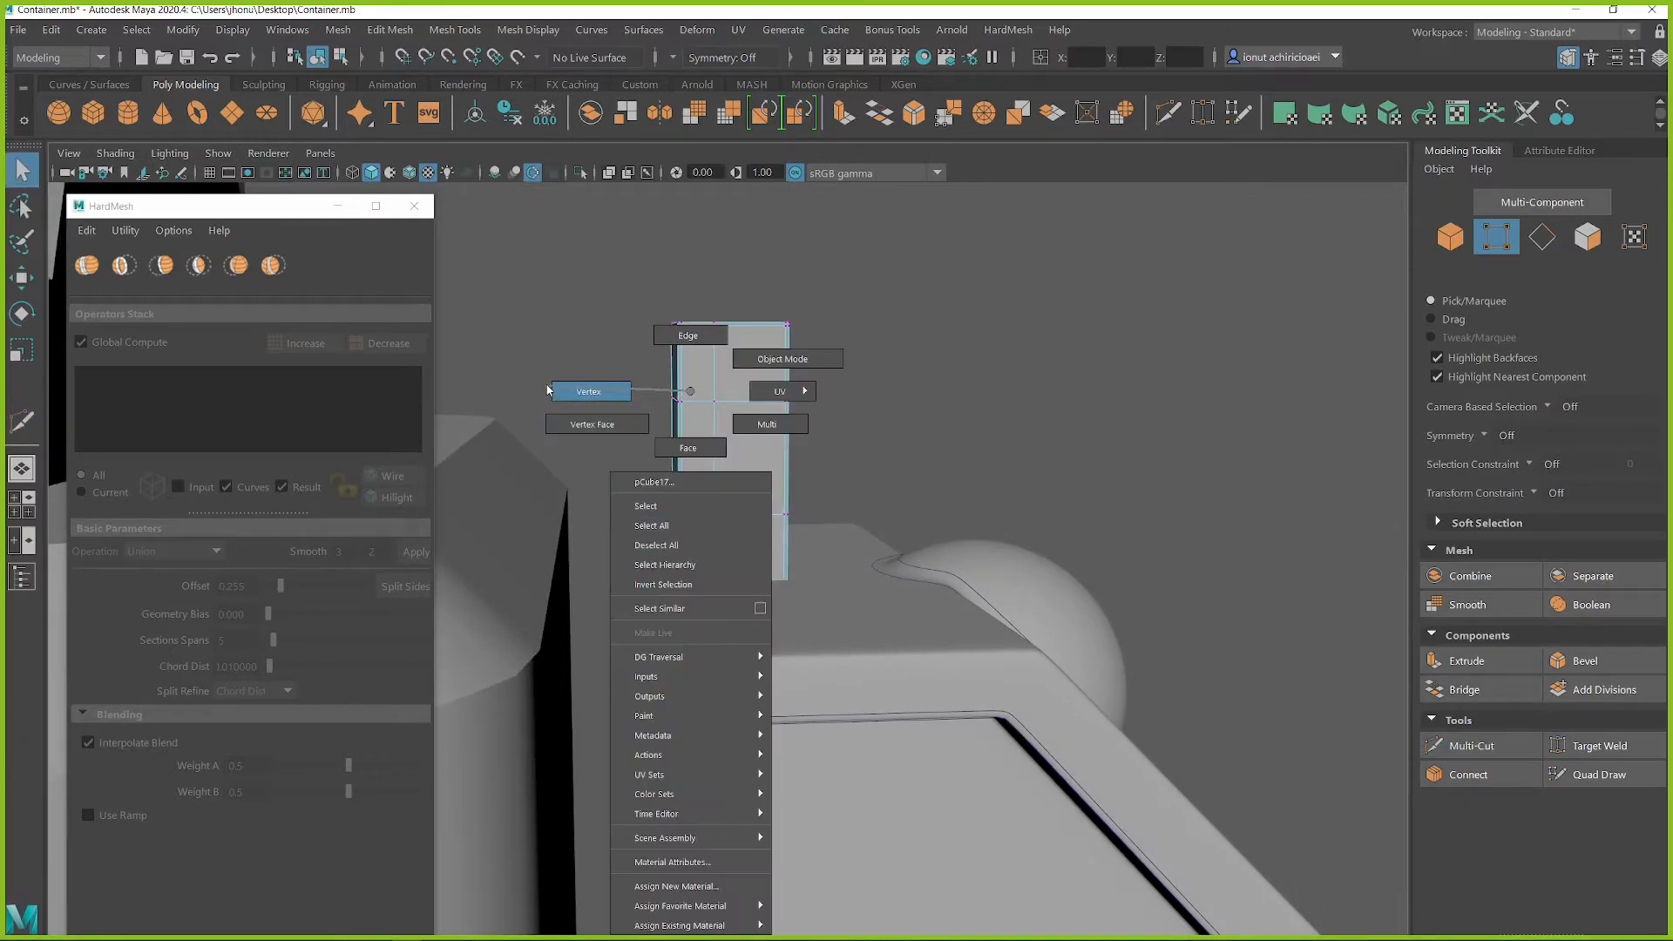
pyautogui.moveTo(547, 390); pyautogui.dragTo(549, 392, button='right')
pyautogui.moveTo(687, 651); pyautogui.dragTo(687, 652)
pyautogui.press('w')
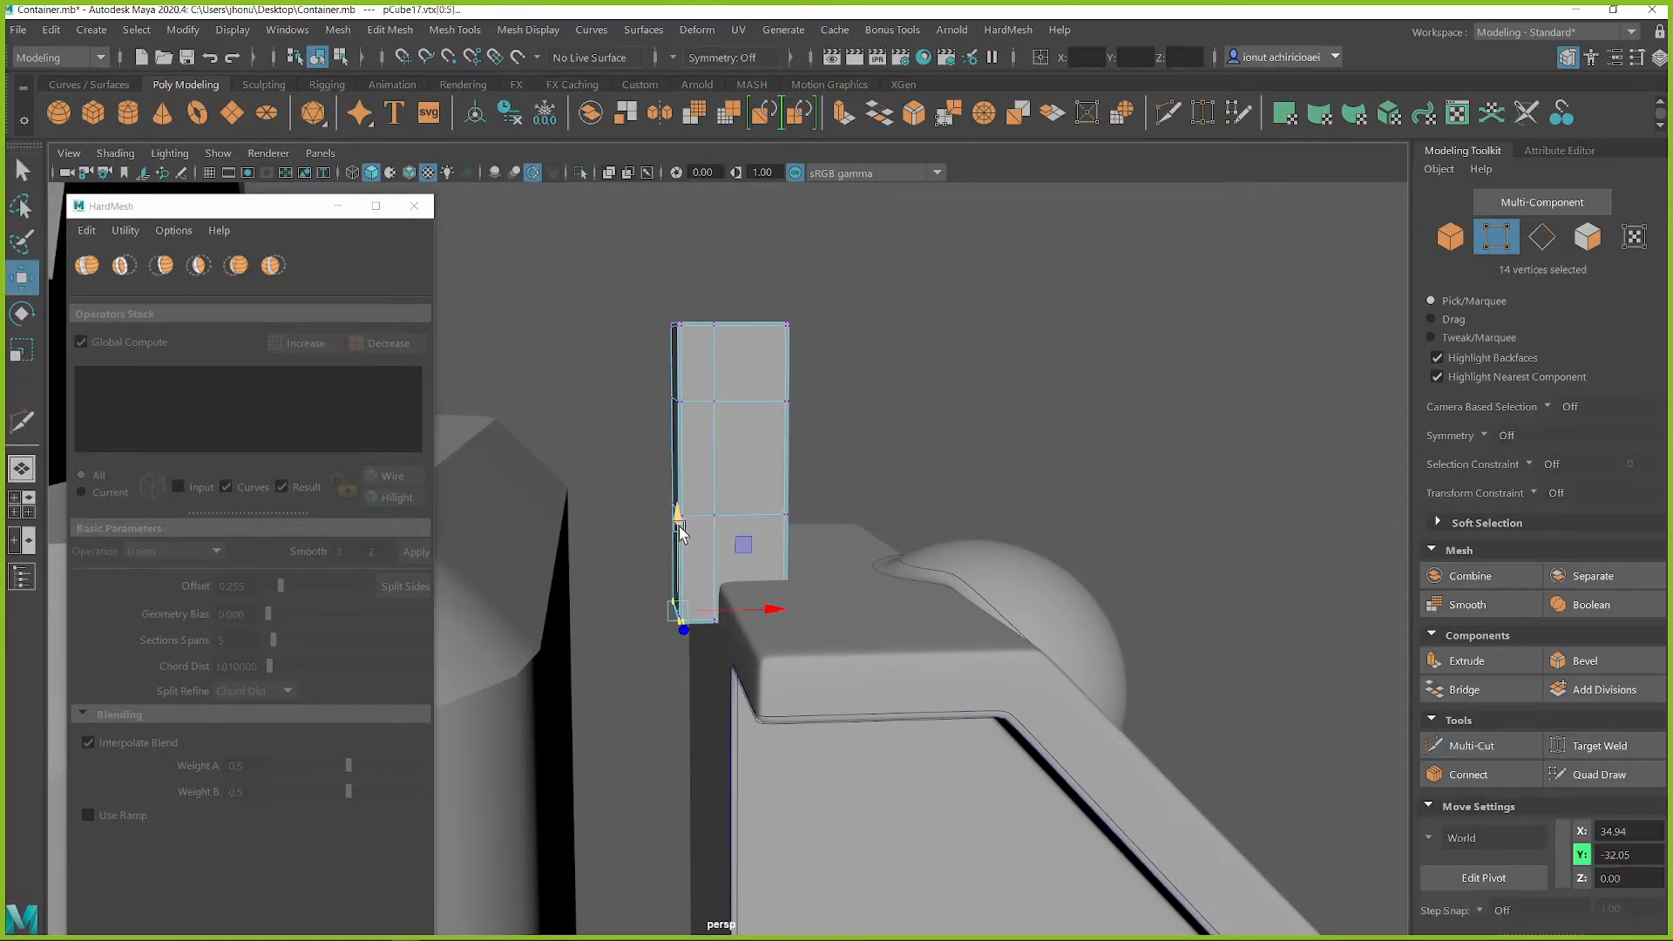
pyautogui.moveTo(679, 486); pyautogui.dragTo(679, 486)
pyautogui.moveTo(760, 500)
pyautogui.keyDown('alt'); pyautogui.mouseDown()
pyautogui.moveTo(773, 462)
pyautogui.moveTo(752, 484)
pyautogui.moveTo(744, 472)
pyautogui.mouseUp(); pyautogui.keyUp('alt')
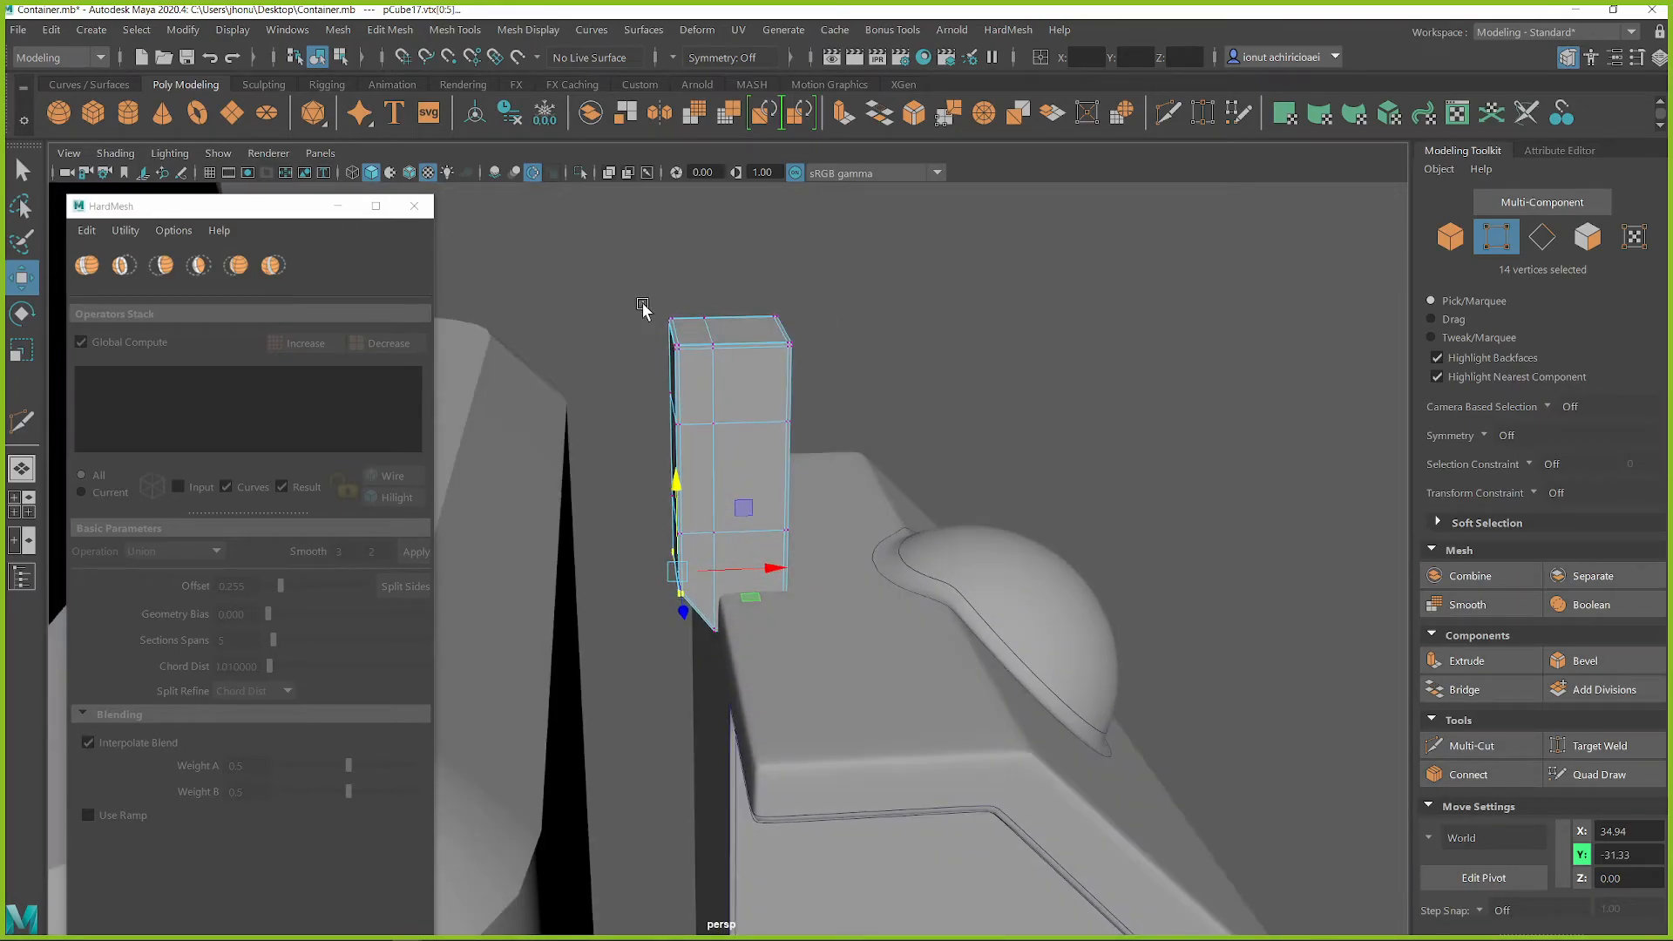
pyautogui.moveTo(685, 368); pyautogui.dragTo(685, 367)
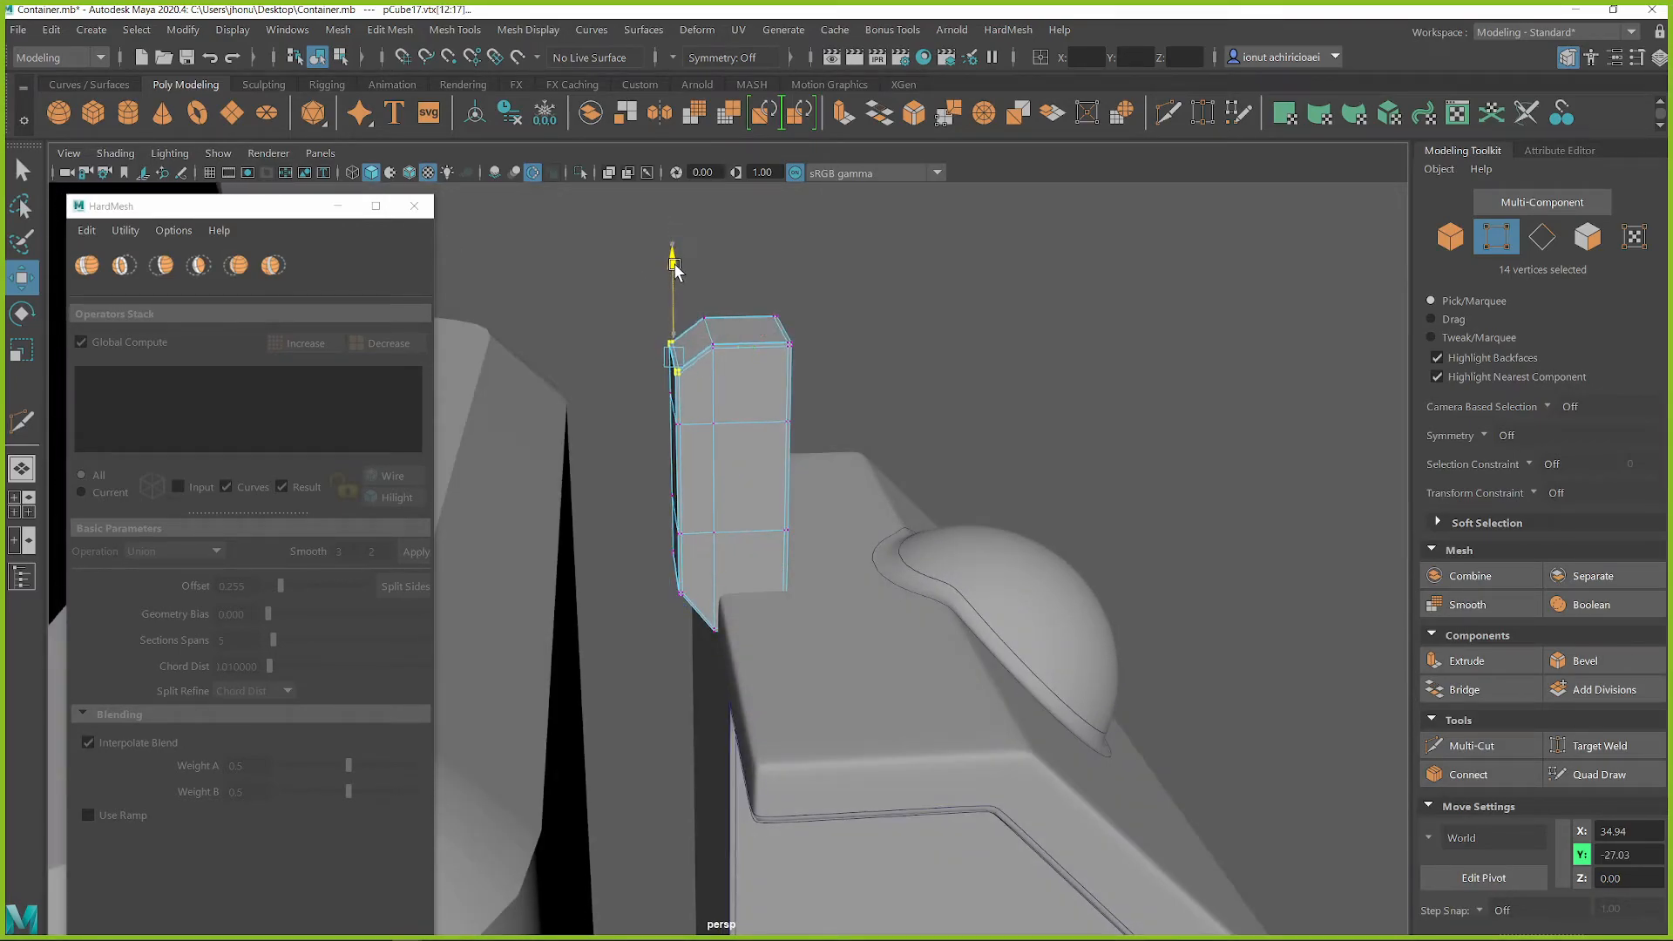
# Return the post to object mode and join it to the tall block with a HardMesh Union
pyautogui.keyDown('alt'); pyautogui.moveTo(693, 305); pyautogui.dragTo(750, 366); pyautogui.keyUp('alt')
pyautogui.moveTo(749, 366); pyautogui.dragTo(863, 287, button='right')
pyautogui.click(862, 382)
pyautogui.keyDown('alt'); pyautogui.moveTo(865, 380); pyautogui.dragTo(794, 495); pyautogui.keyUp('alt')
pyautogui.click(762, 434)
pyautogui.moveTo(810, 557); pyautogui.dragTo(640, 561)
pyautogui.press('q')
pyautogui.click(794, 618)
pyautogui.keyDown('shift'); pyautogui.click(730, 532); pyautogui.keyUp('shift')
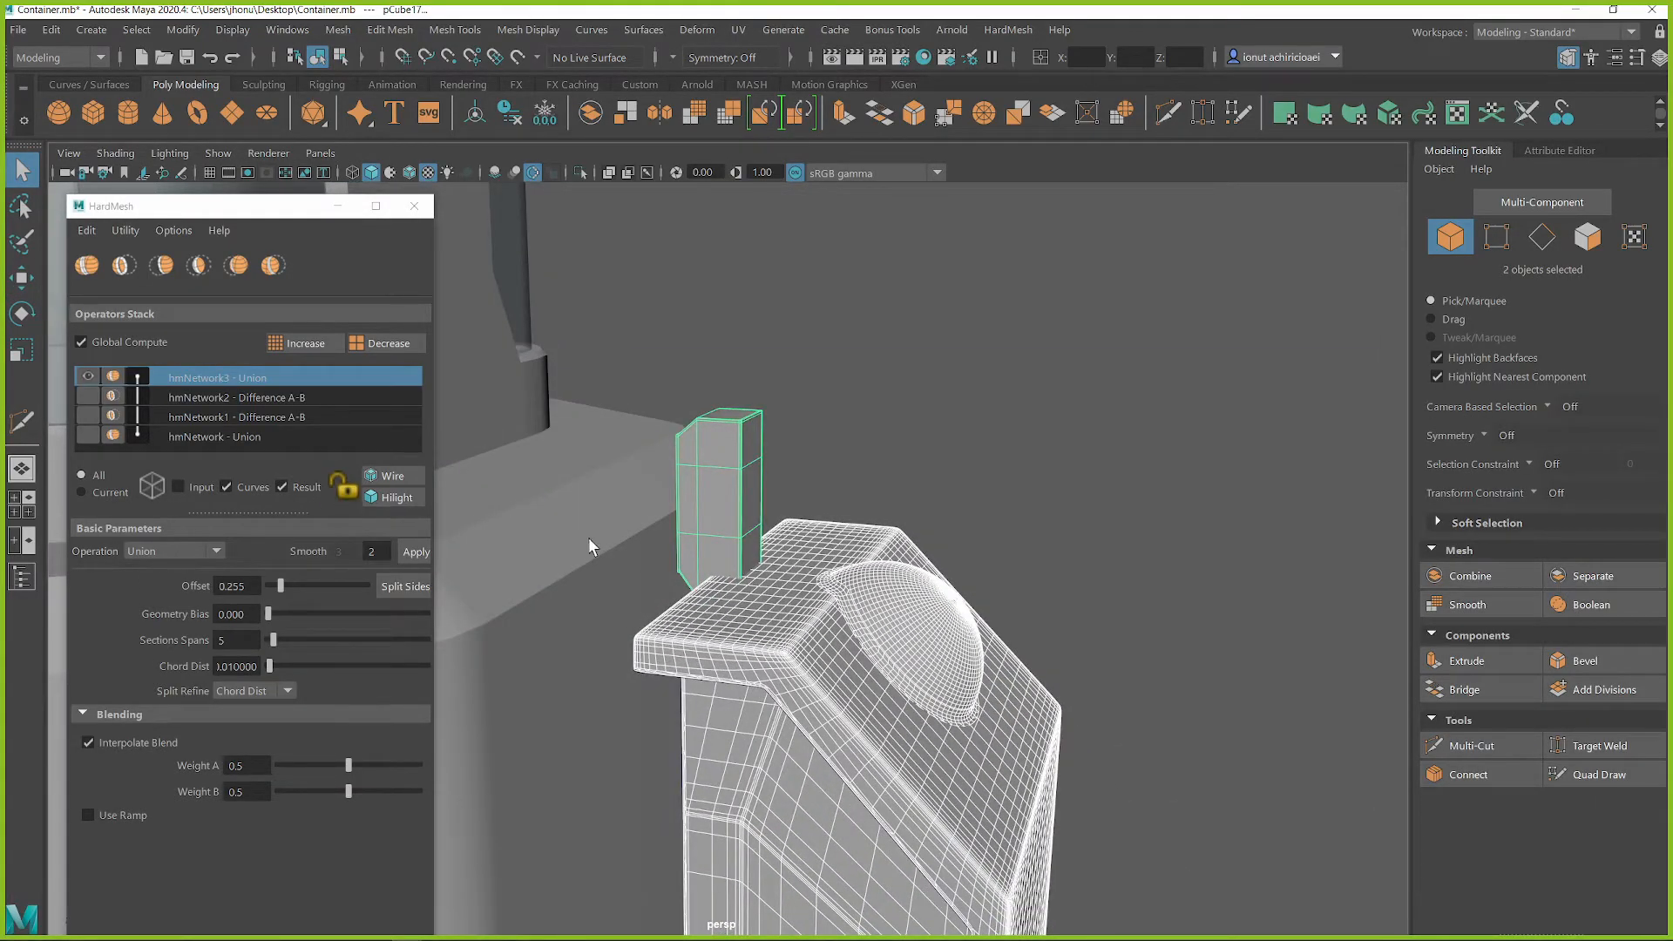
pyautogui.click(86, 266)
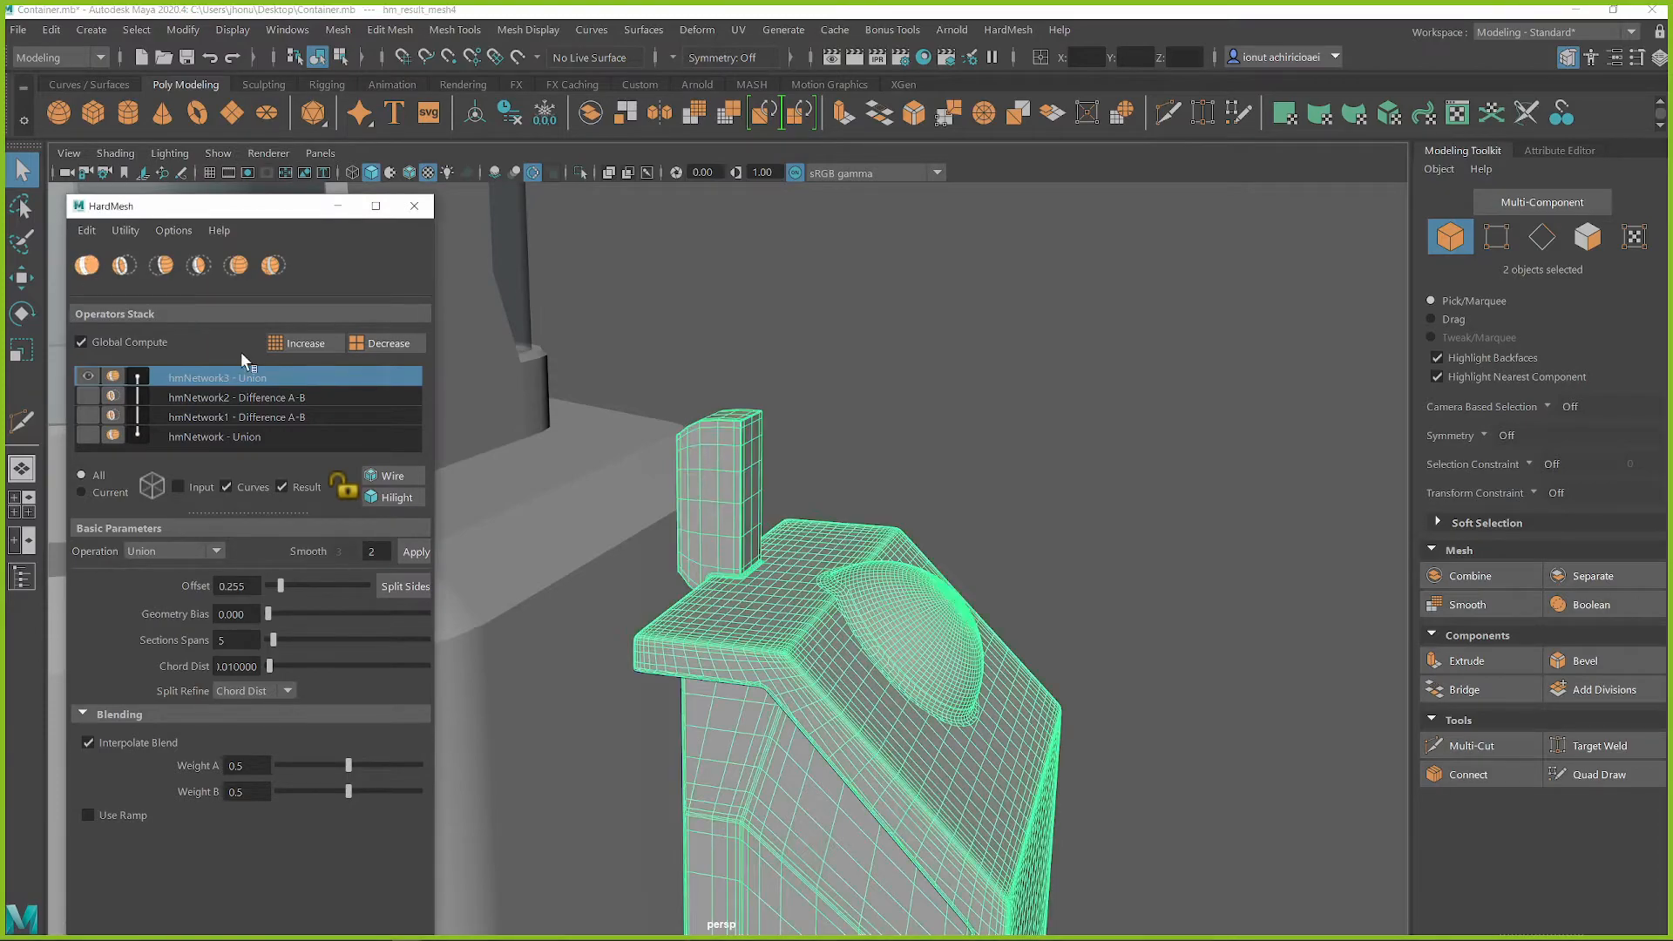
# Apply a smooth level of 2 to the post union and increase its offset to about 0.32
pyautogui.keyDown('alt'); pyautogui.moveTo(645, 575); pyautogui.dragTo(695, 604); pyautogui.keyUp('alt')
pyautogui.click(372, 552)
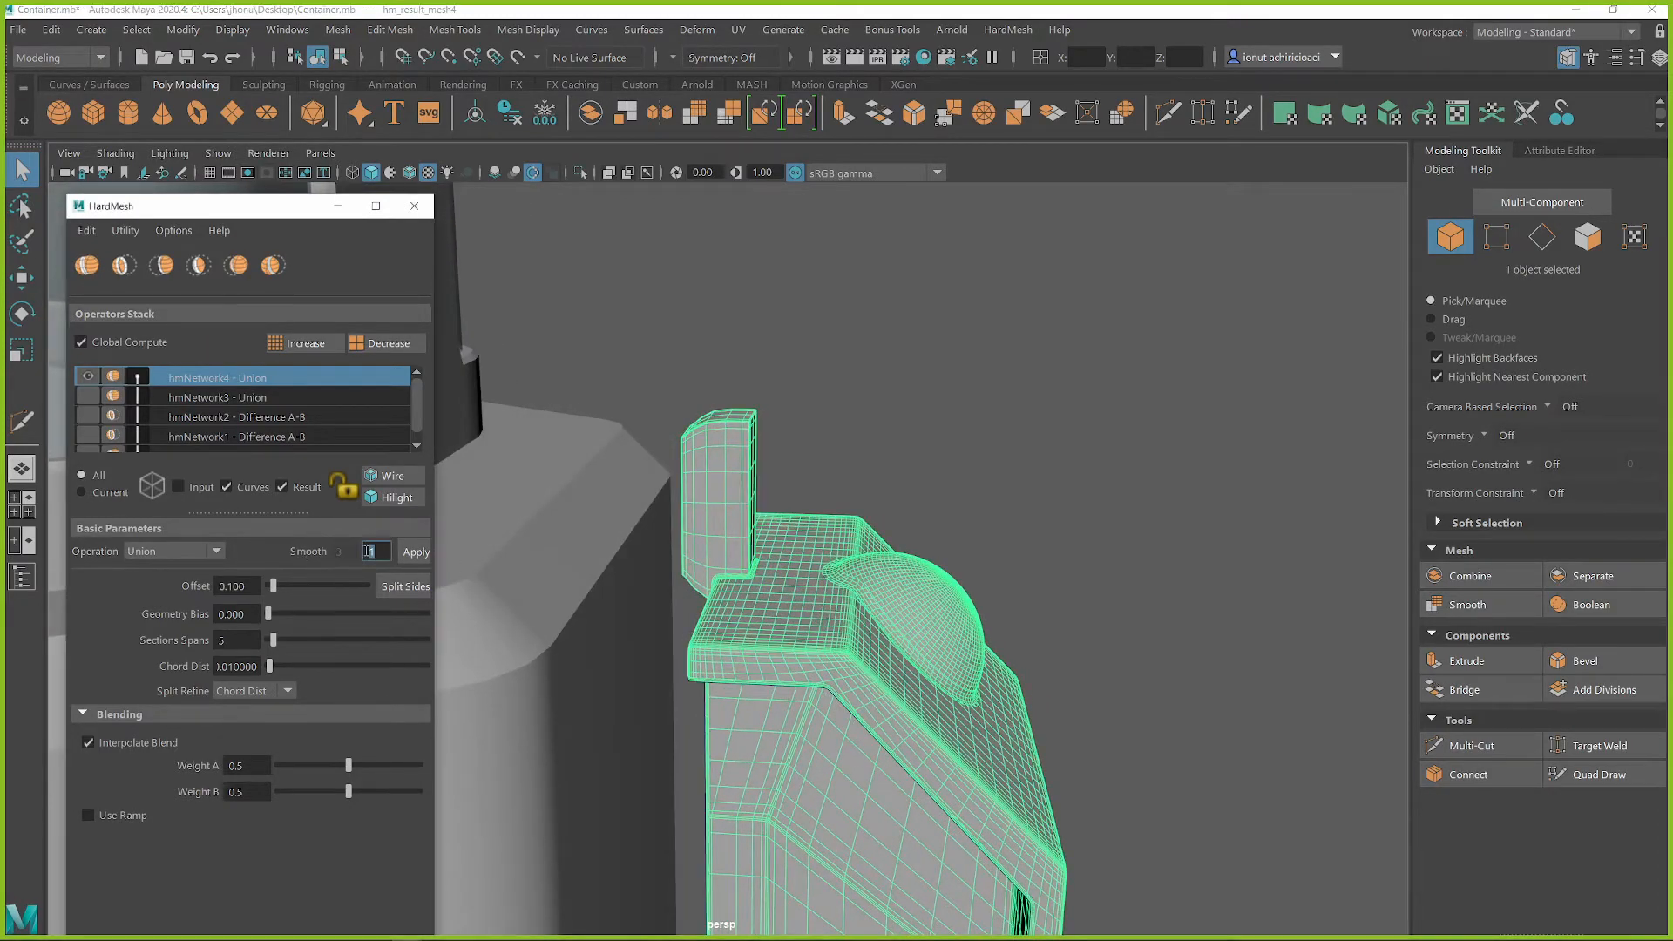
pyautogui.write('2')
pyautogui.click(411, 551)
pyautogui.keyDown('alt'); pyautogui.moveTo(522, 562); pyautogui.dragTo(209, 562); pyautogui.keyUp('alt')
pyautogui.click(275, 590)
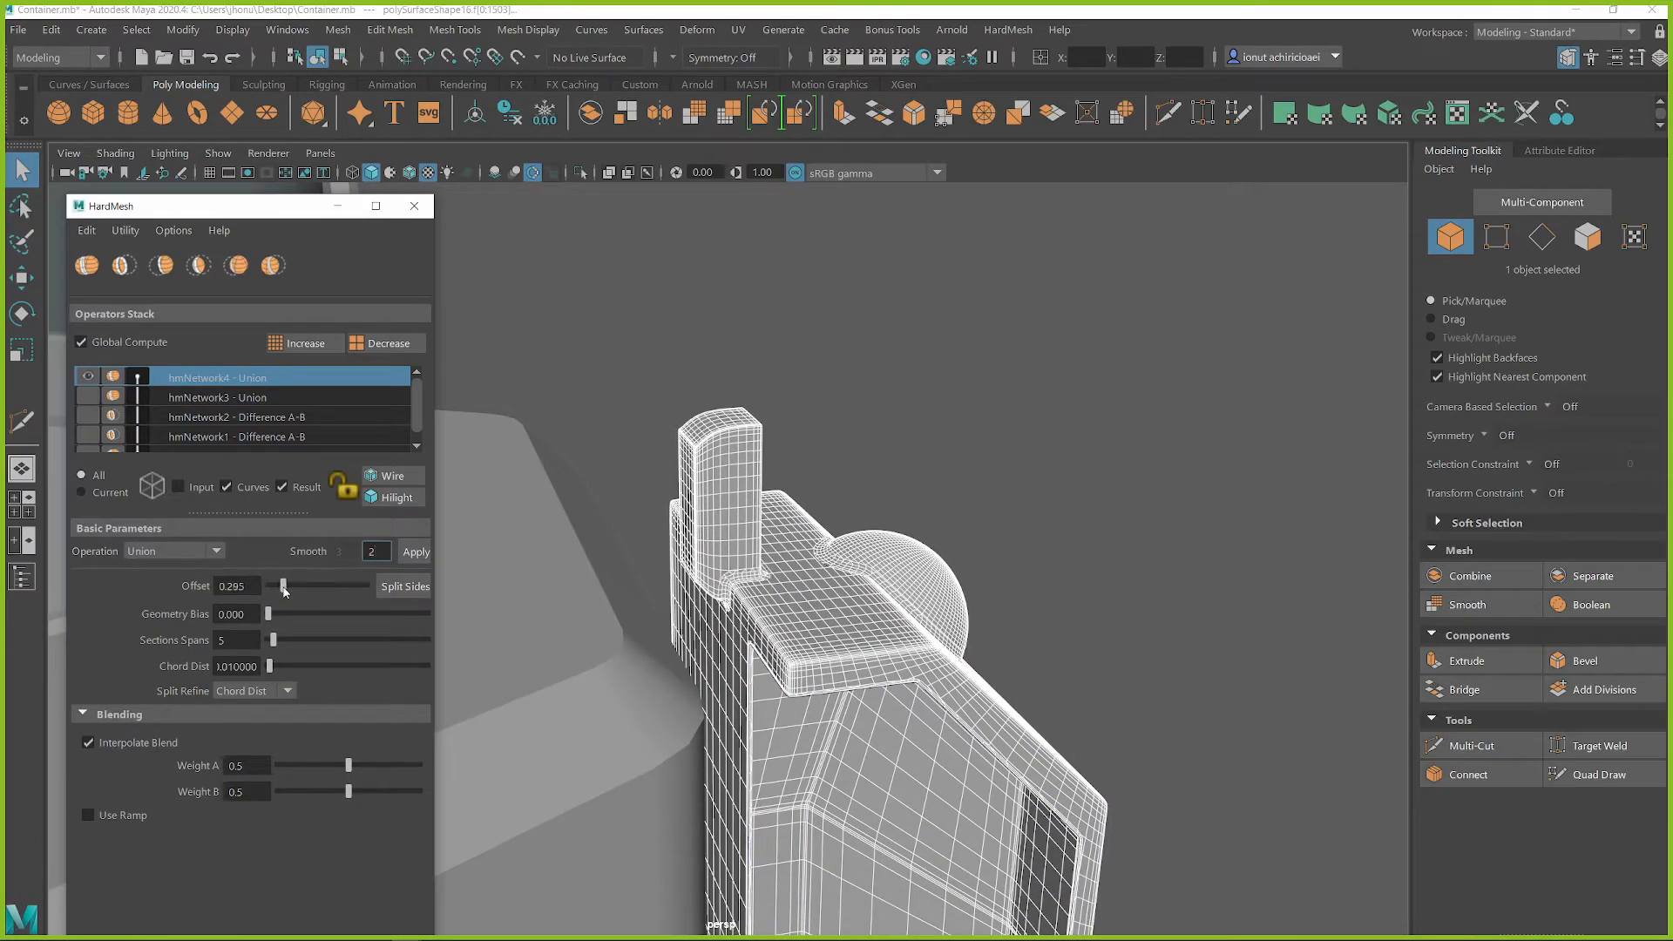
pyautogui.click(901, 366)
pyautogui.keyDown('alt'); pyautogui.moveTo(901, 366); pyautogui.dragTo(825, 558); pyautogui.keyUp('alt')
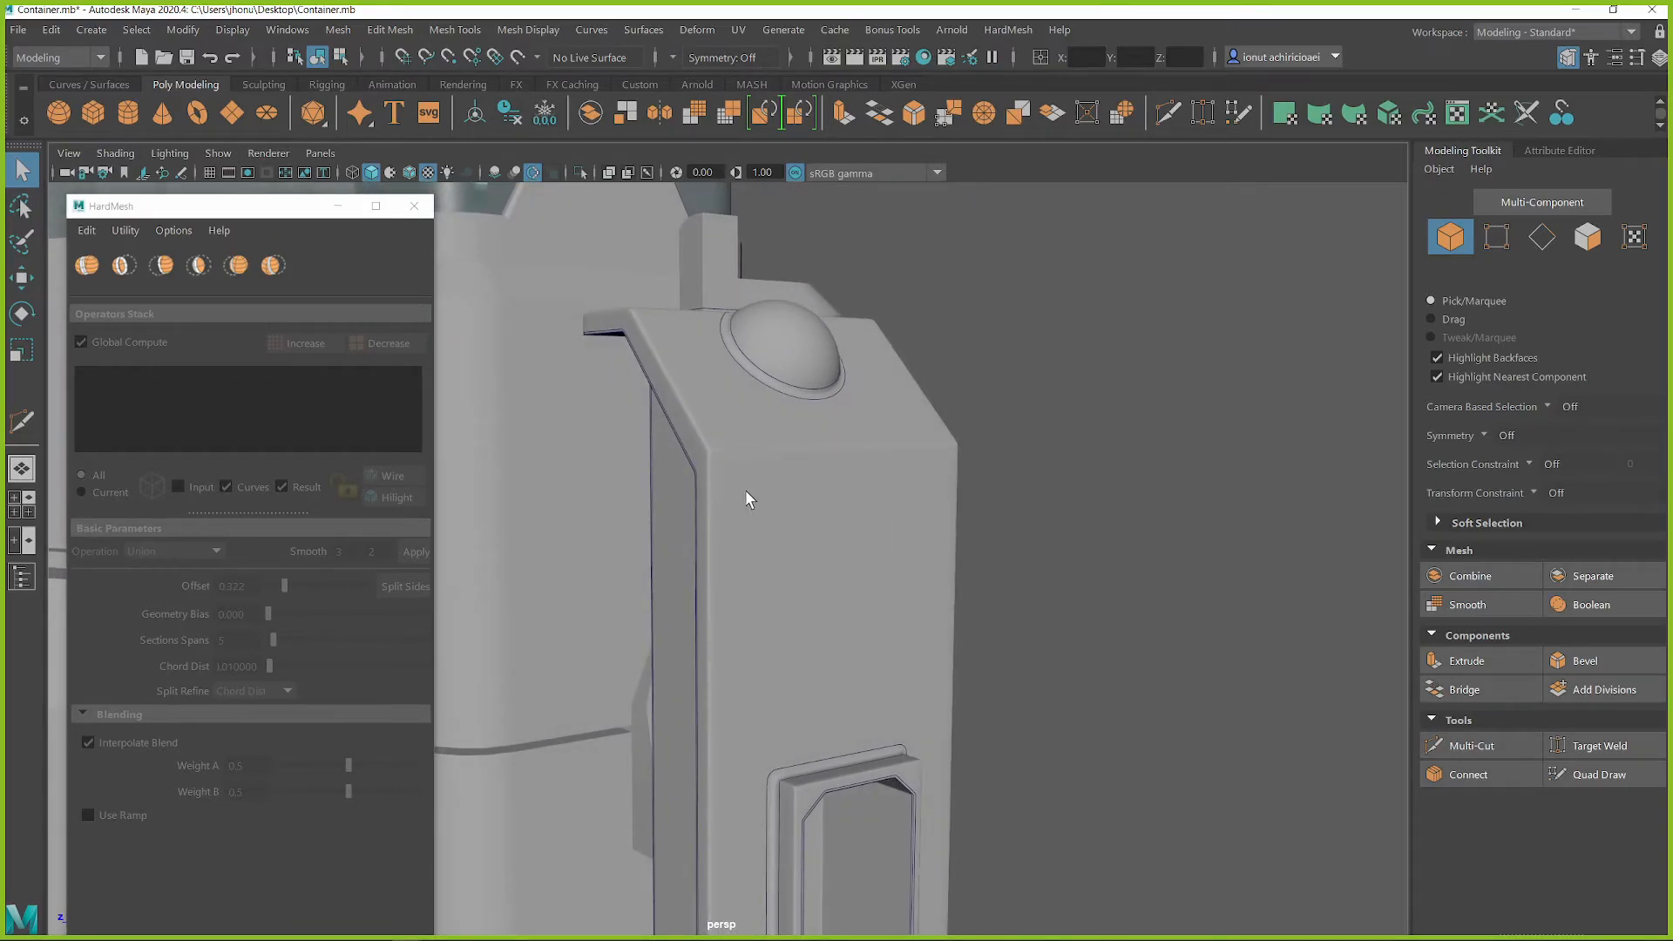
pyautogui.scroll(-4, 1085, 588)
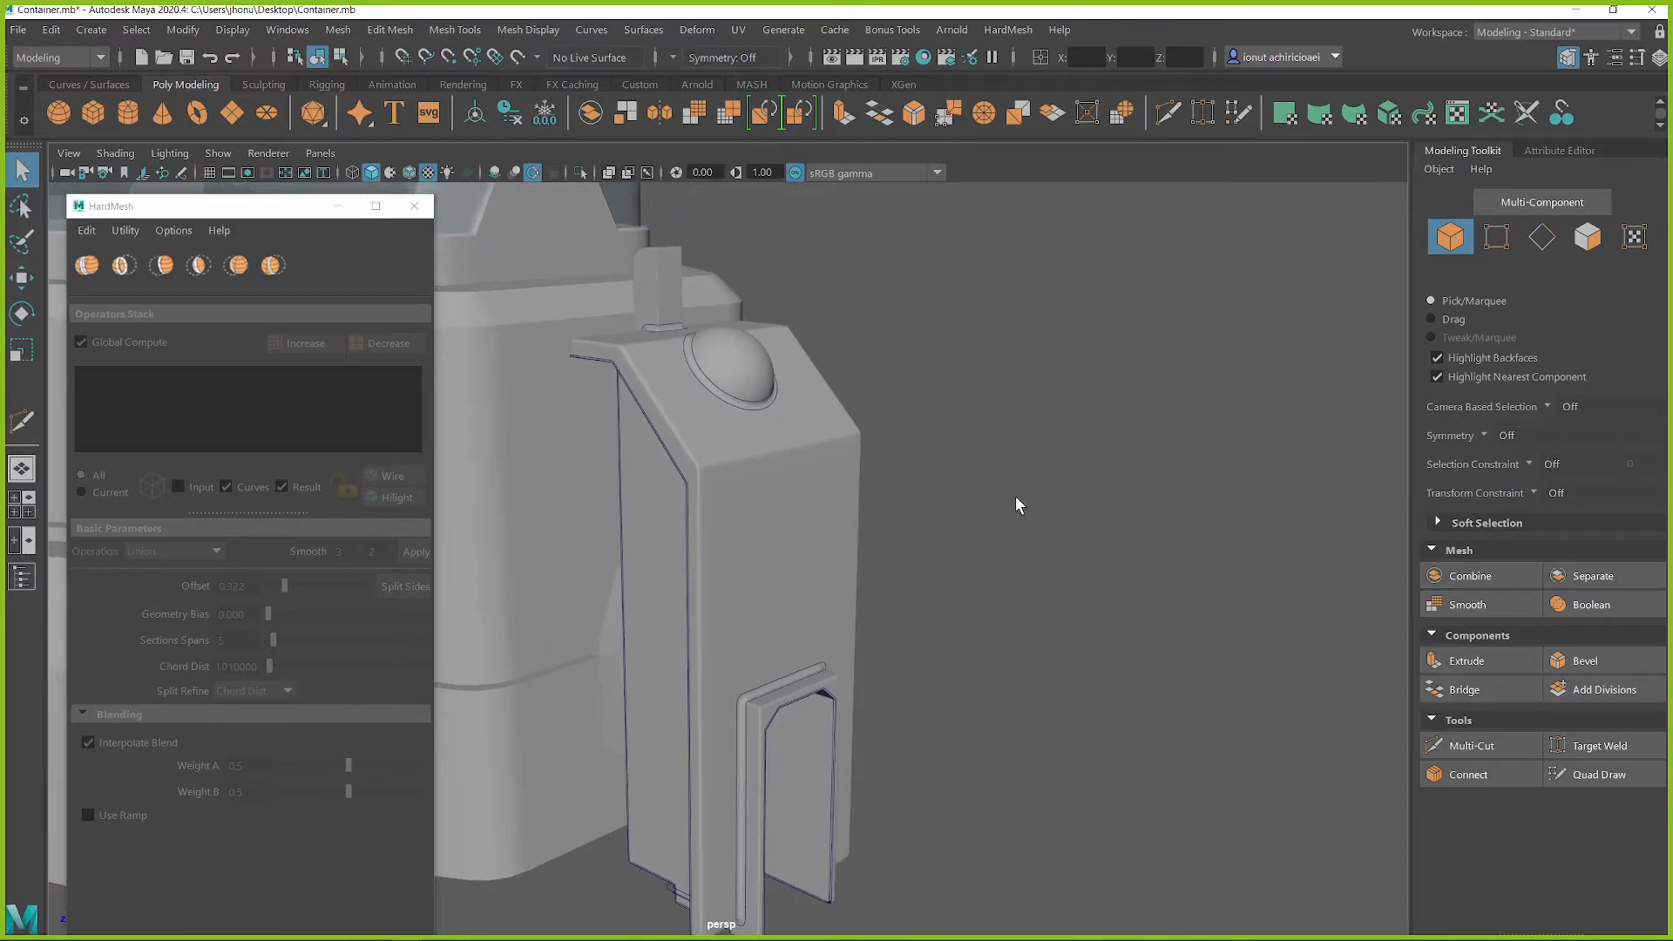
# Create a polygon cylinder, scale it down and place it beside the upper part of the side block
pyautogui.keyDown('shift'); pyautogui.rightClick(1034, 444); pyautogui.keyUp('shift')
pyautogui.click(922, 443)
pyautogui.keyDown('alt'); pyautogui.moveTo(918, 504); pyautogui.dragTo(953, 664); pyautogui.keyUp('alt')
pyautogui.press('r')
pyautogui.scroll(-3, 646, 572)
pyautogui.keyDown('alt'); pyautogui.moveTo(645, 571); pyautogui.dragTo(808, 327); pyautogui.keyUp('alt')
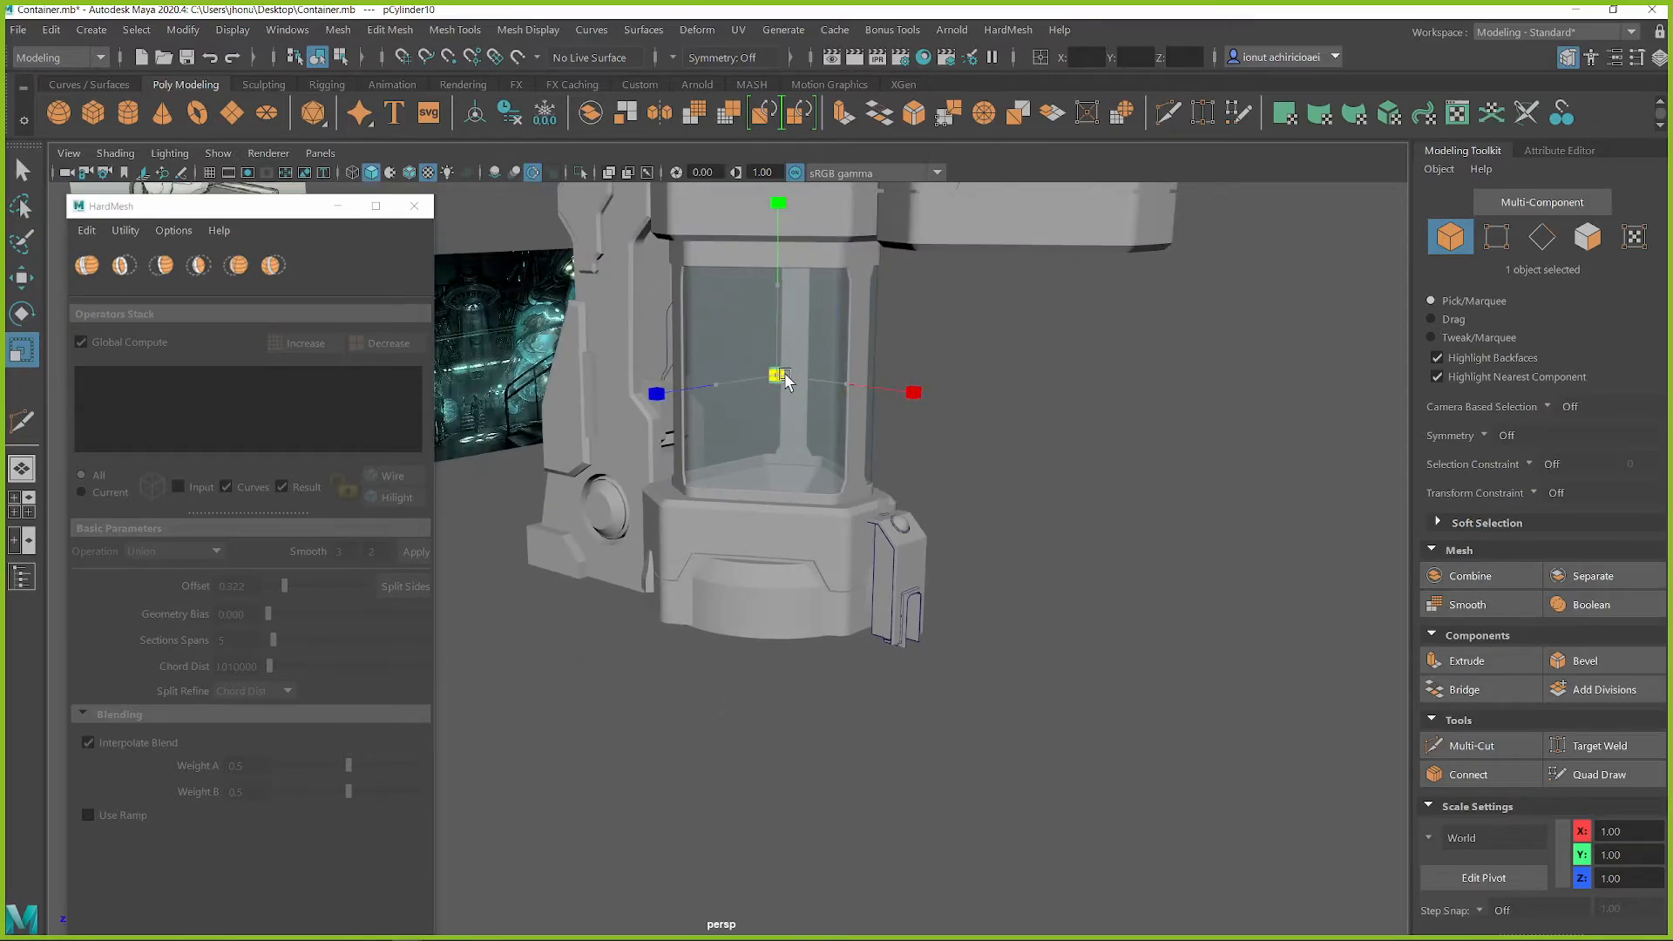
pyautogui.press('w')
pyautogui.press('f')
pyautogui.scroll(-8, 907, 579)
pyautogui.keyDown('alt'); pyautogui.moveTo(715, 557); pyautogui.dragTo(680, 495); pyautogui.keyUp('alt')
pyautogui.scroll(5, 762, 620)
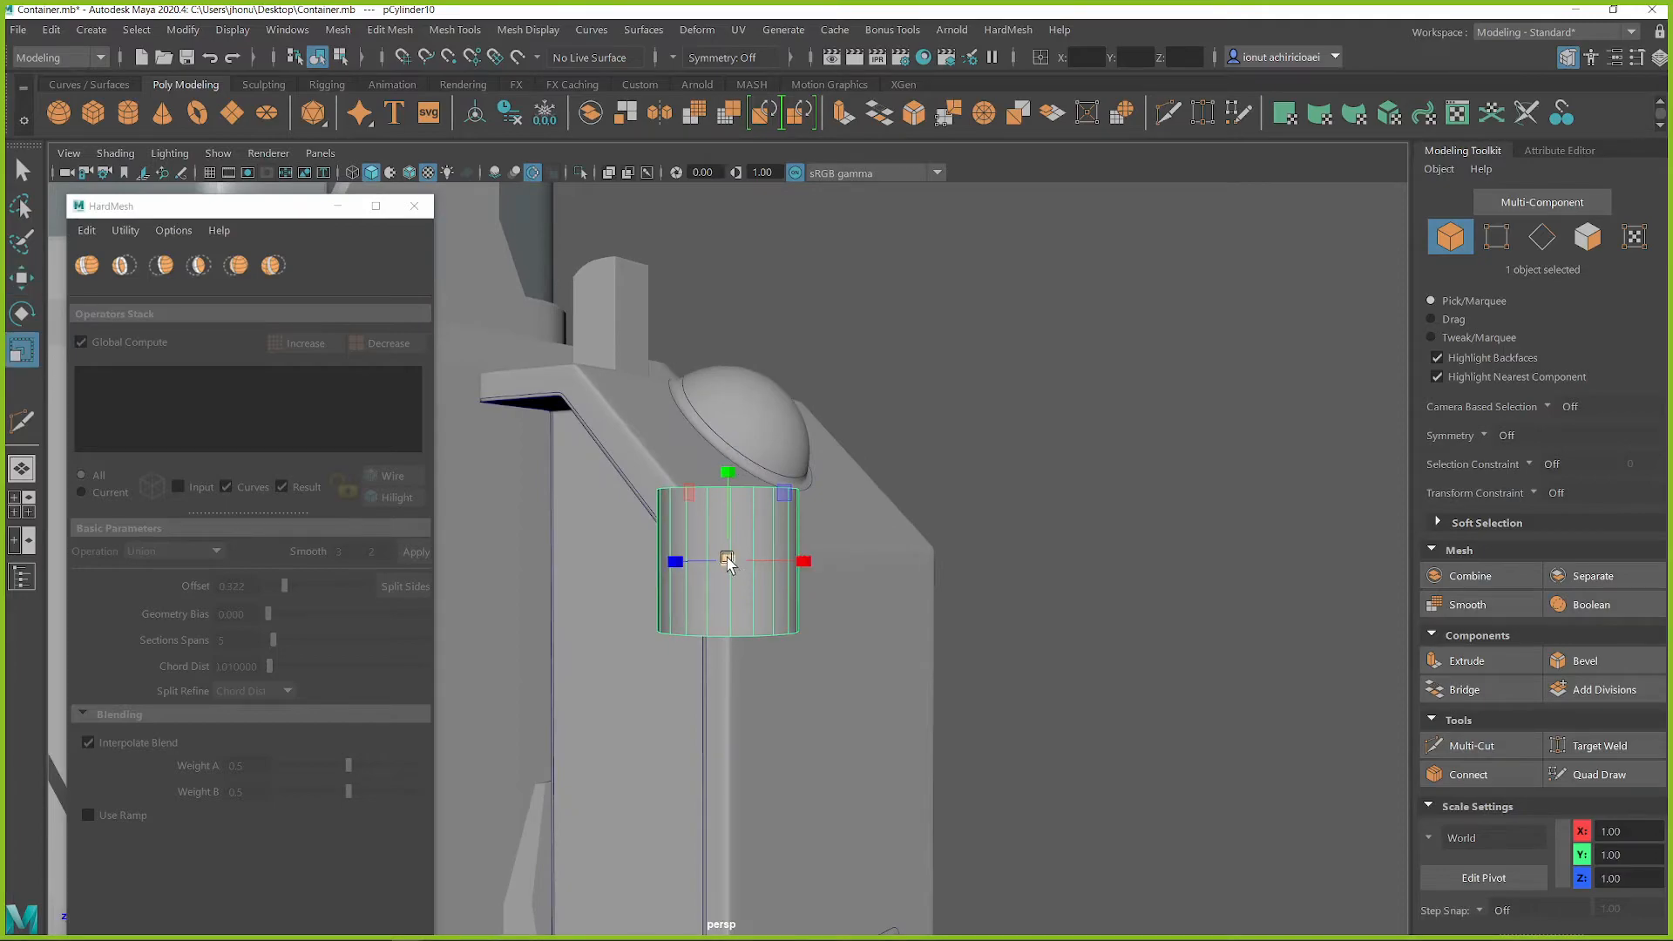
pyautogui.moveTo(815, 565); pyautogui.dragTo(1098, 656)
# Bevel the cylinder's bottom edge loop into a wide sloped rim
pyautogui.press('q')
pyautogui.moveTo(1031, 493); pyautogui.dragTo(1024, 353, button='right')
pyautogui.doubleClick(985, 659)
pyautogui.press('f')
pyautogui.keyDown('alt'); pyautogui.moveTo(907, 642); pyautogui.dragTo(924, 591); pyautogui.keyUp('alt')
pyautogui.keyDown('shift'); pyautogui.moveTo(764, 455); pyautogui.dragTo(859, 451, button='right'); pyautogui.keyUp('shift')
pyautogui.moveTo(747, 467); pyautogui.dragTo(611, 459)
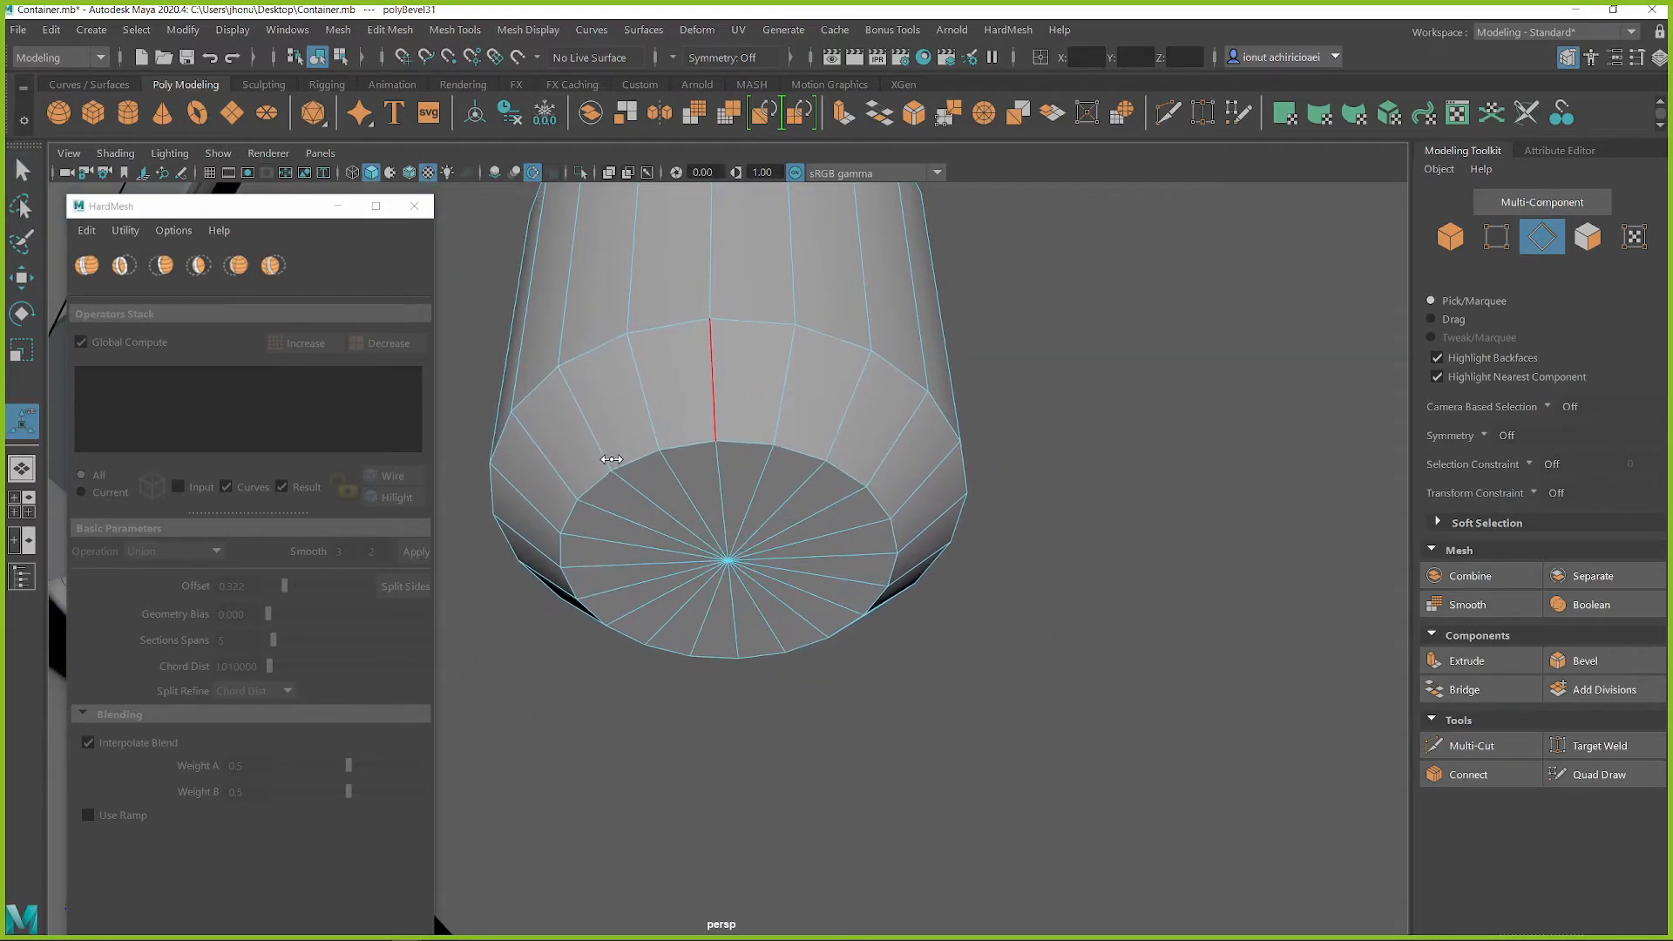
# Extrude the cylinder's bottom cap faces inward and push them up into the body to form a round recess
pyautogui.keyDown('alt'); pyautogui.moveTo(755, 585); pyautogui.dragTo(740, 497); pyautogui.keyUp('alt')
pyautogui.moveTo(738, 391); pyautogui.dragTo(731, 490, button='right')
pyautogui.moveTo(731, 499)
pyautogui.mouseDown()
pyautogui.moveTo(697, 495)
pyautogui.moveTo(701, 597)
pyautogui.moveTo(798, 516)
pyautogui.moveTo(780, 440)
pyautogui.mouseUp()
pyautogui.press('r')
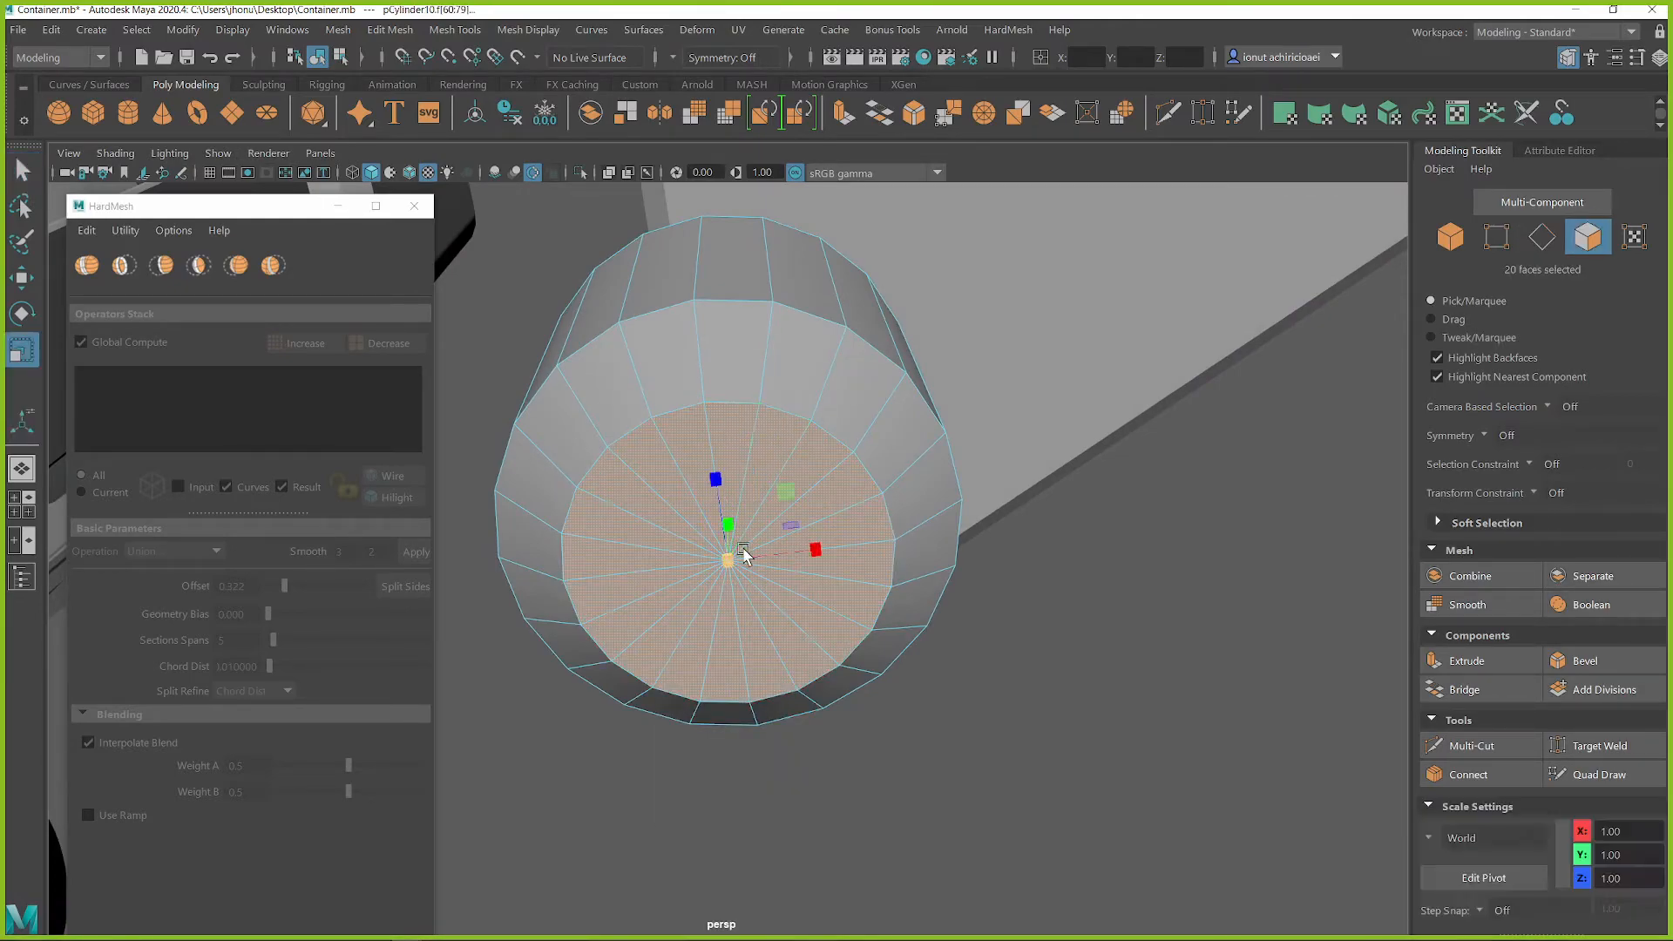
pyautogui.moveTo(731, 562); pyautogui.dragTo(857, 549)
pyautogui.press('w')
pyautogui.scroll(-2, 834, 494)
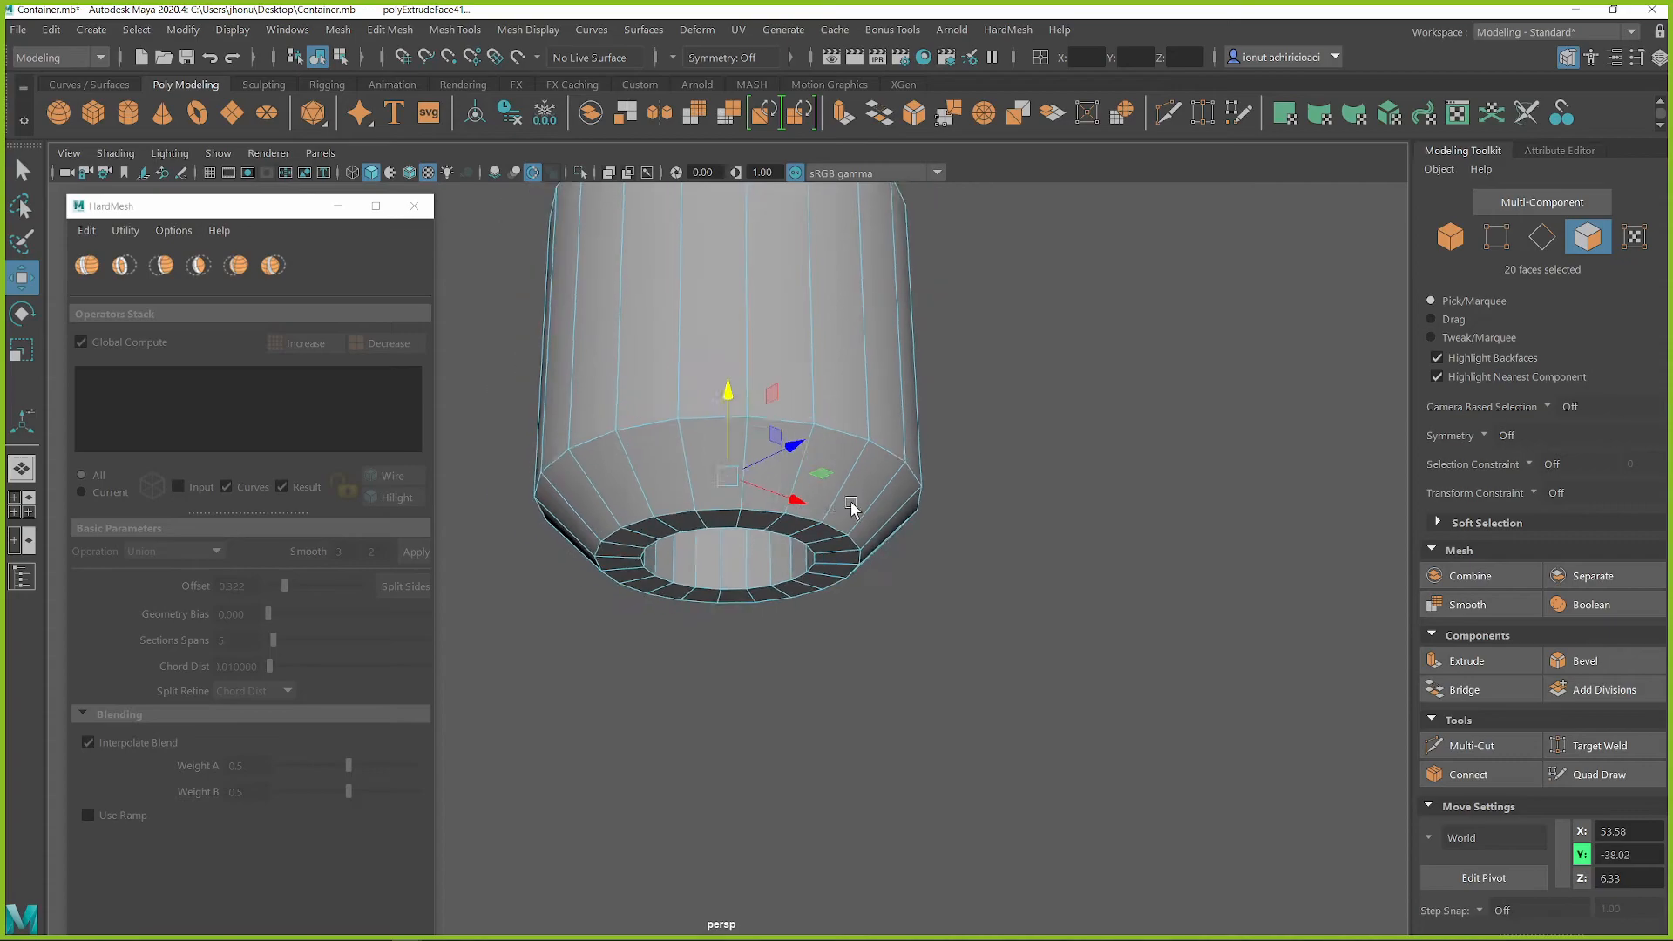
pyautogui.keyDown('alt'); pyautogui.moveTo(795, 416); pyautogui.dragTo(788, 467); pyautogui.keyUp('alt')
# Insert a horizontal edge loop around the middle of the cylinder's body
pyautogui.keyDown('shift'); pyautogui.moveTo(822, 403); pyautogui.dragTo(699, 410, button='right'); pyautogui.keyUp('shift')
pyautogui.keyDown('ctrl'); pyautogui.click(747, 374); pyautogui.keyUp('ctrl')
pyautogui.keyDown('alt'); pyautogui.moveTo(776, 501); pyautogui.dragTo(762, 420); pyautogui.keyUp('alt')
pyautogui.press('q')
# Select the edge loops around the cylinder's slope and recess and bevel them with a fraction of about 0.074
pyautogui.moveTo(831, 380); pyautogui.dragTo(837, 374, button='right')
pyautogui.keyDown('alt'); pyautogui.moveTo(779, 446); pyautogui.dragTo(750, 483); pyautogui.keyUp('alt')
pyautogui.scroll(-5, 750, 558)
pyautogui.scroll(2, 745, 568)
pyautogui.scroll(3, 750, 483)
pyautogui.moveTo(743, 390); pyautogui.dragTo(747, 366, button='right')
pyautogui.keyDown('alt'); pyautogui.moveTo(747, 375); pyautogui.dragTo(756, 449); pyautogui.keyUp('alt')
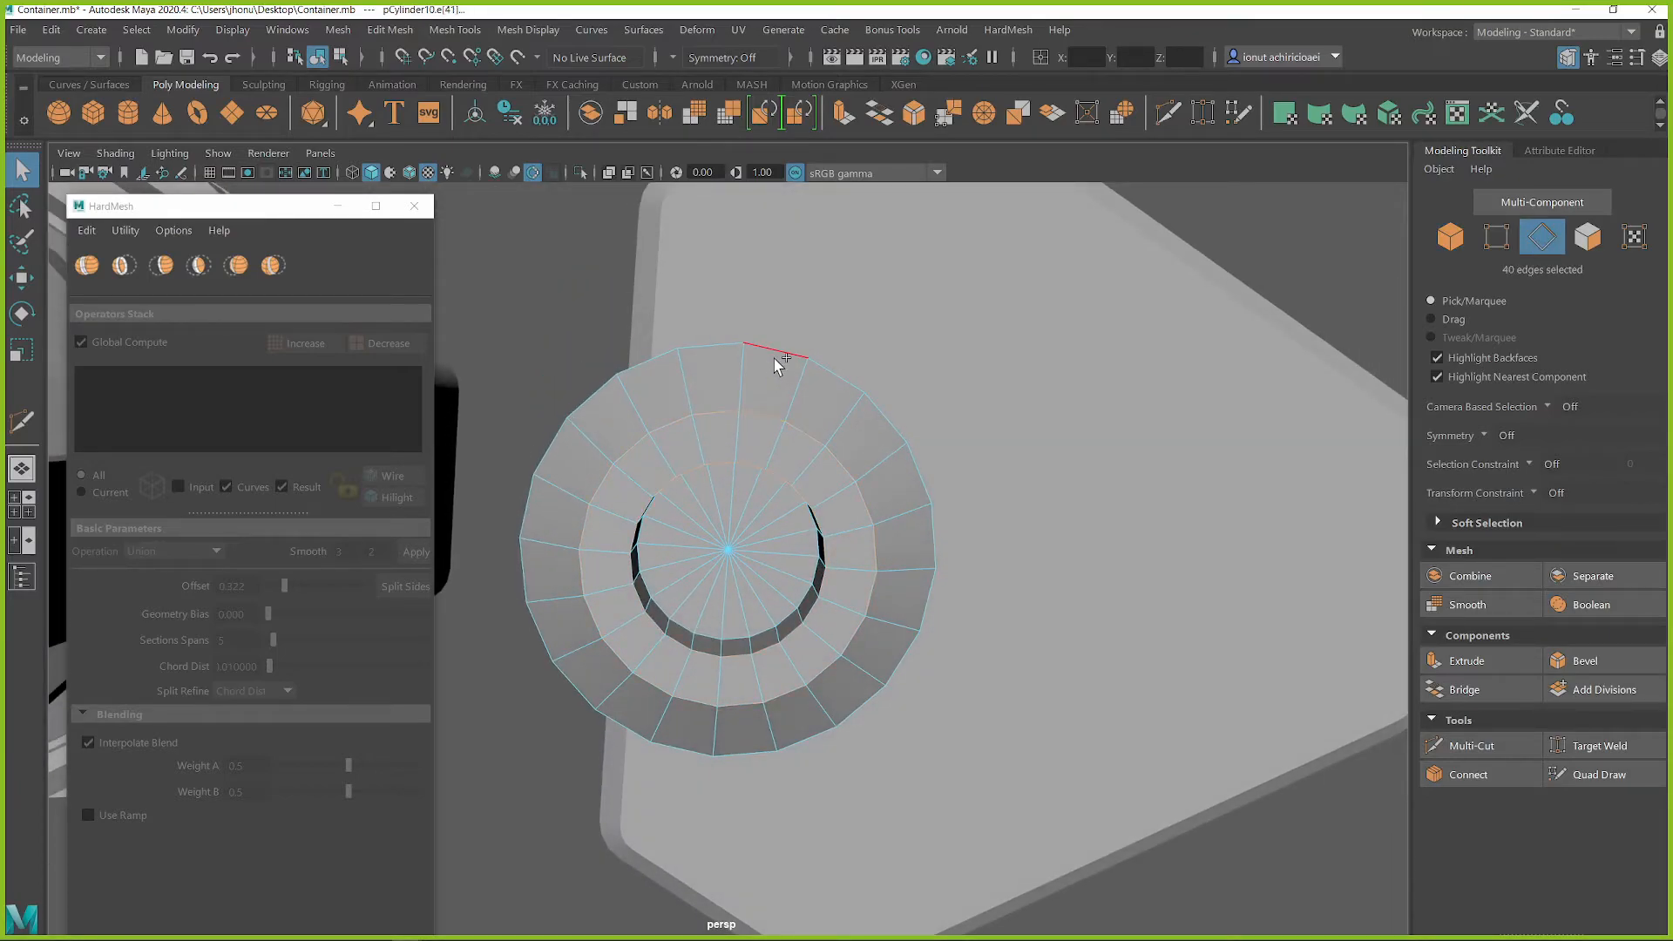
pyautogui.keyDown('alt'); pyautogui.moveTo(778, 507); pyautogui.dragTo(767, 573); pyautogui.keyUp('alt')
pyautogui.keyDown('shift'); pyautogui.moveTo(780, 561); pyautogui.dragTo(844, 567, button='right'); pyautogui.keyUp('shift')
pyautogui.moveTo(781, 582); pyautogui.dragTo(593, 592, button='middle')
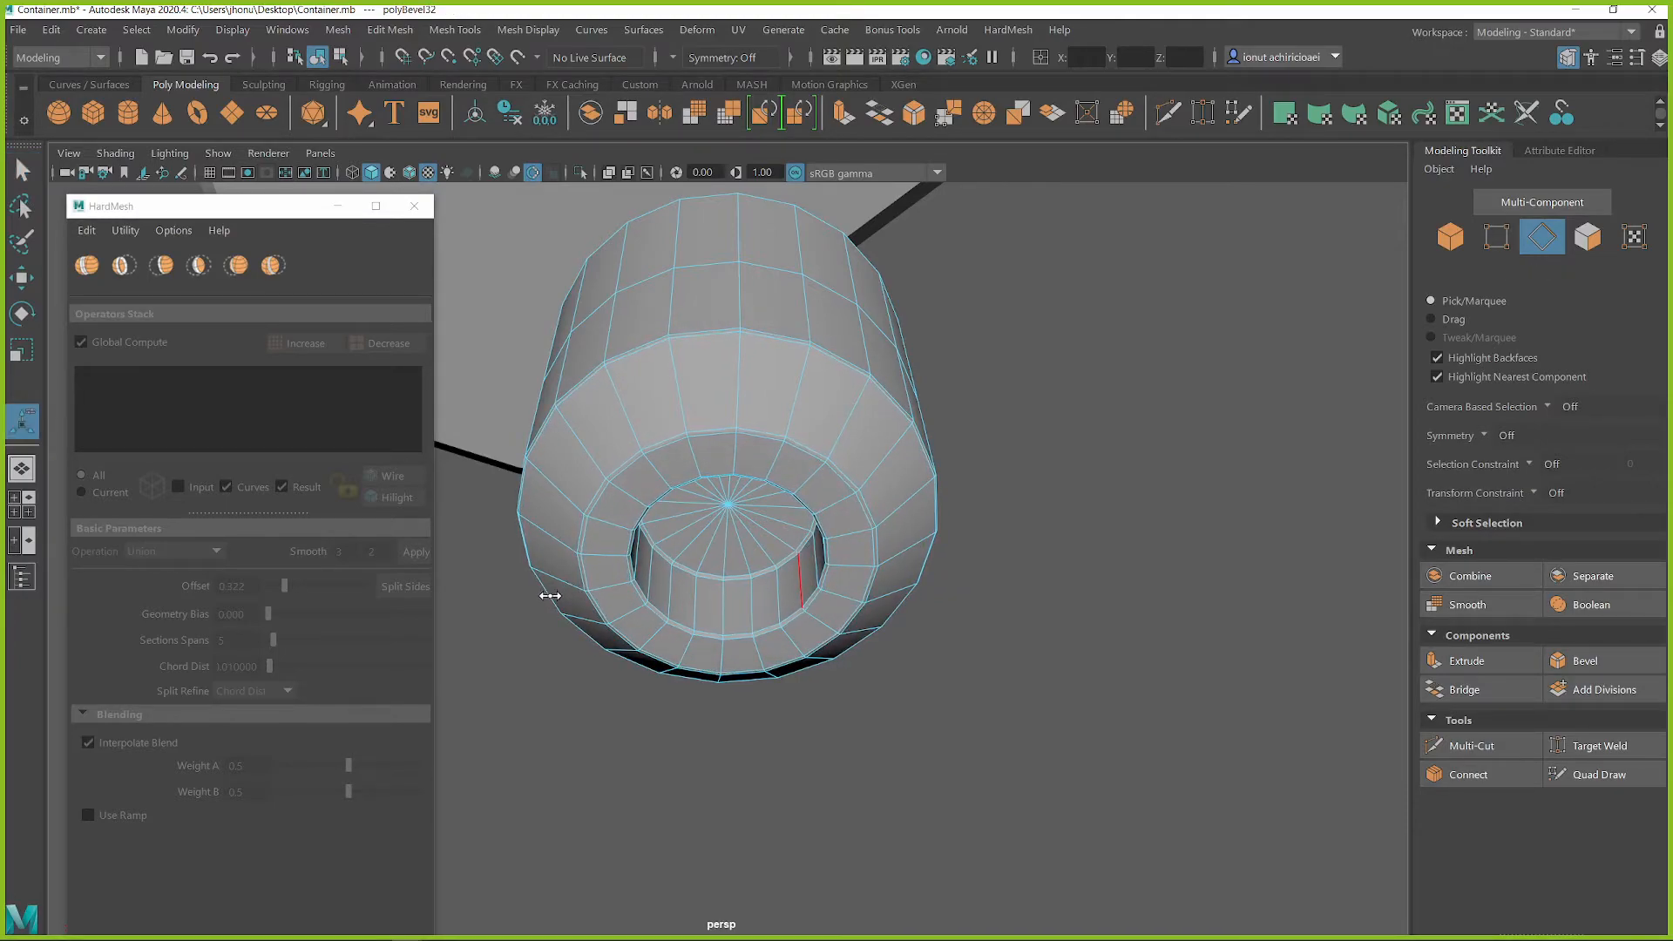
# Turn Chamfer off for the cylinder's rim bevel and raise its fraction to about 0.129
pyautogui.moveTo(767, 388); pyautogui.dragTo(747, 336, button='right')
pyautogui.press('3')
pyautogui.click(1007, 505)
pyautogui.moveTo(1006, 505)
pyautogui.keyDown('alt'); pyautogui.mouseDown()
pyautogui.moveTo(755, 528)
pyautogui.moveTo(728, 468)
pyautogui.moveTo(710, 475)
pyautogui.moveTo(724, 436)
pyautogui.mouseUp(); pyautogui.keyUp('alt')
pyautogui.click(724, 436)
pyautogui.press('1')
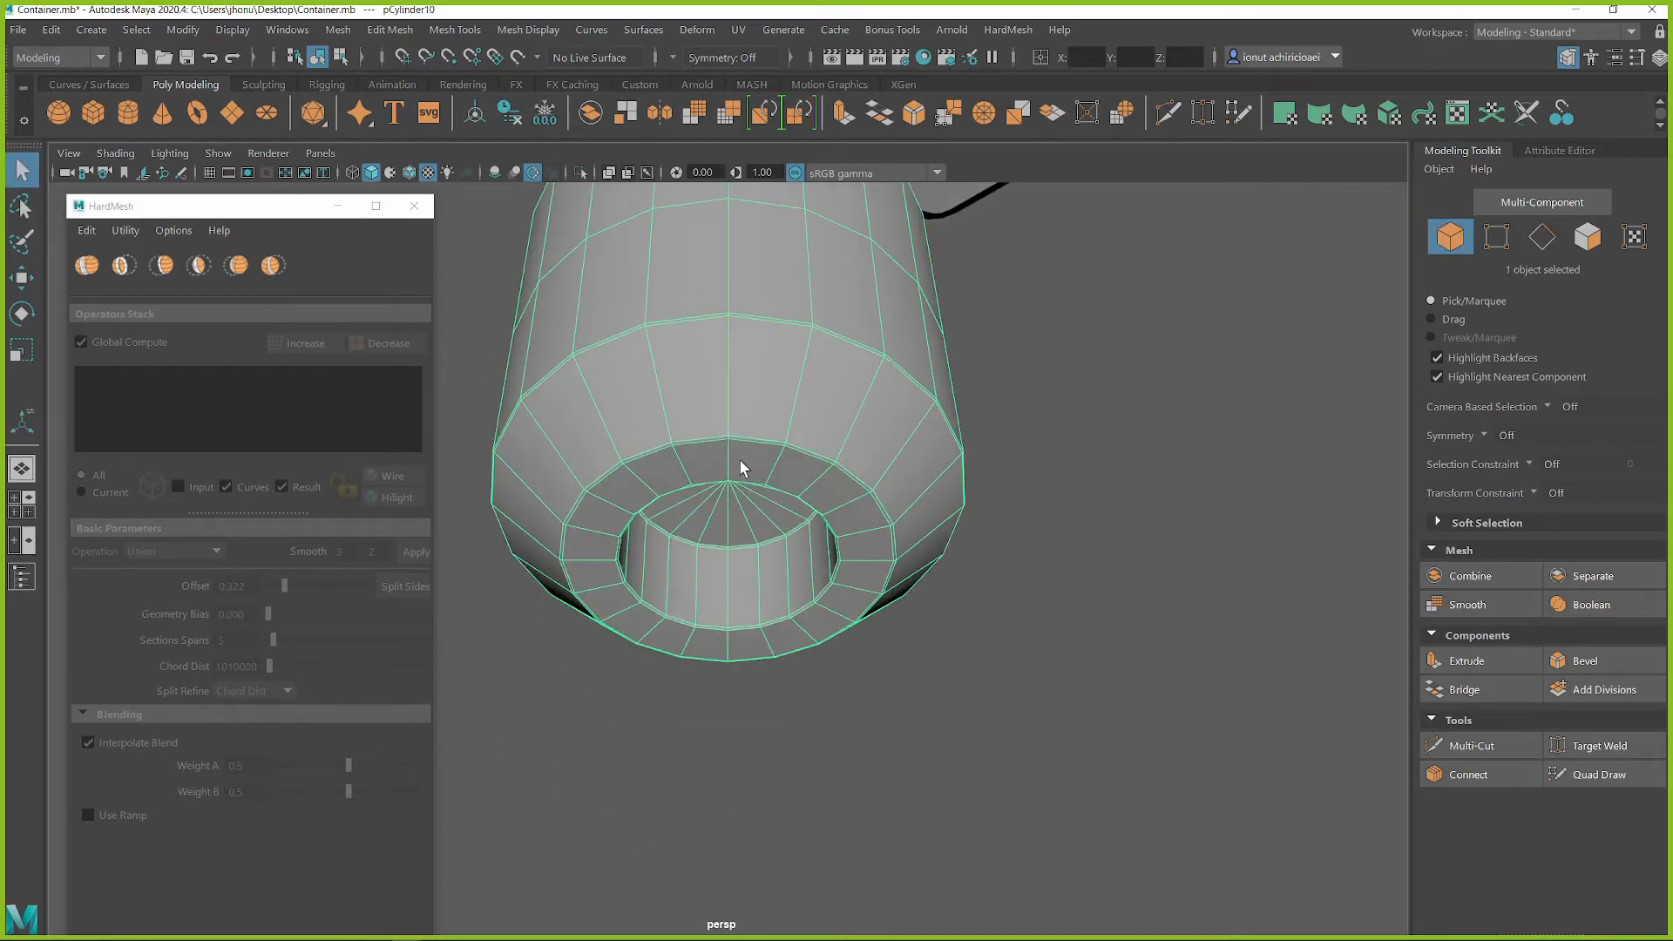
pyautogui.click(336, 210)
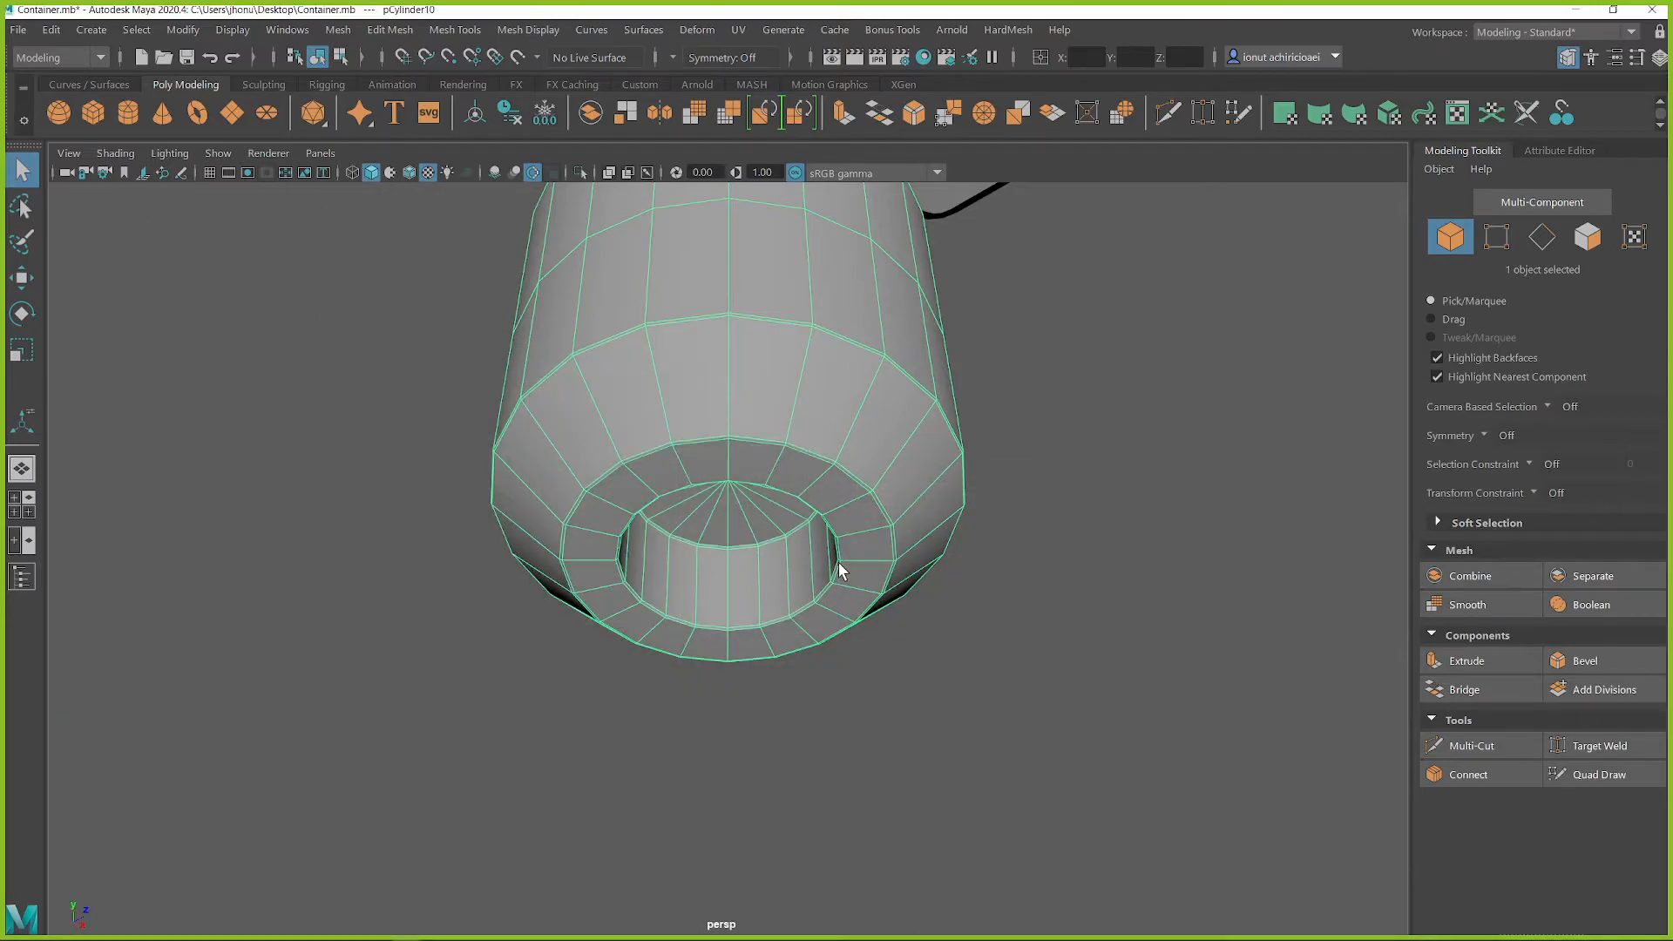
pyautogui.hotkey('ctrl', 'b')
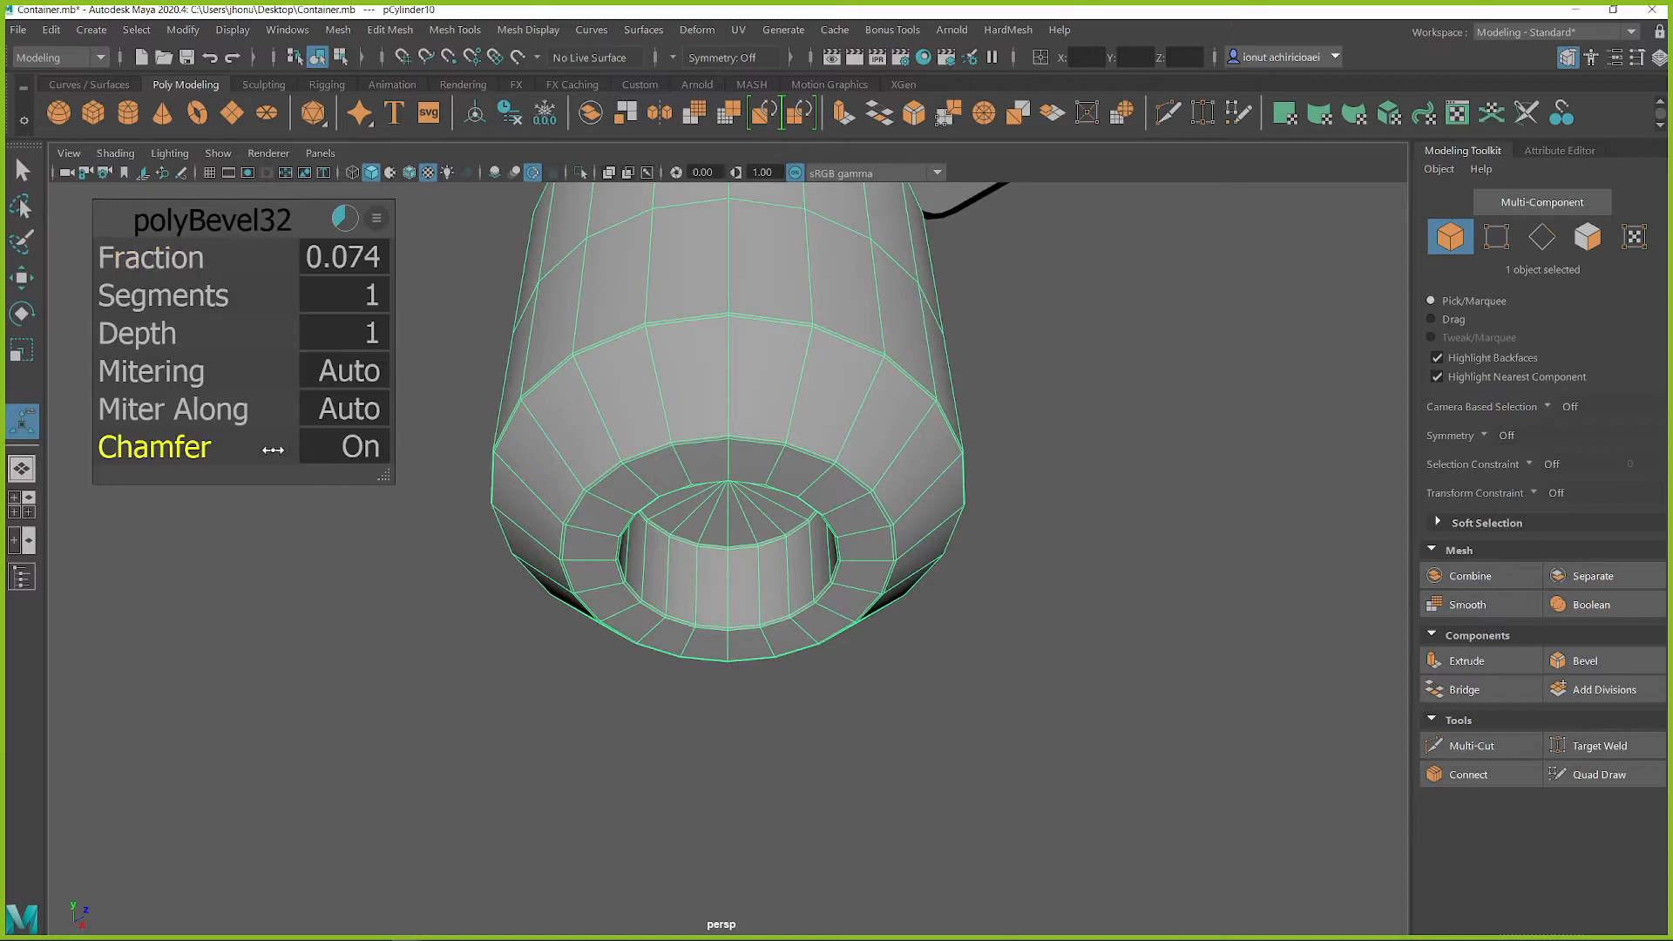
pyautogui.moveTo(282, 450); pyautogui.dragTo(58, 453)
pyautogui.click(186, 253)
pyautogui.moveTo(674, 412); pyautogui.dragTo(719, 413, button='middle')
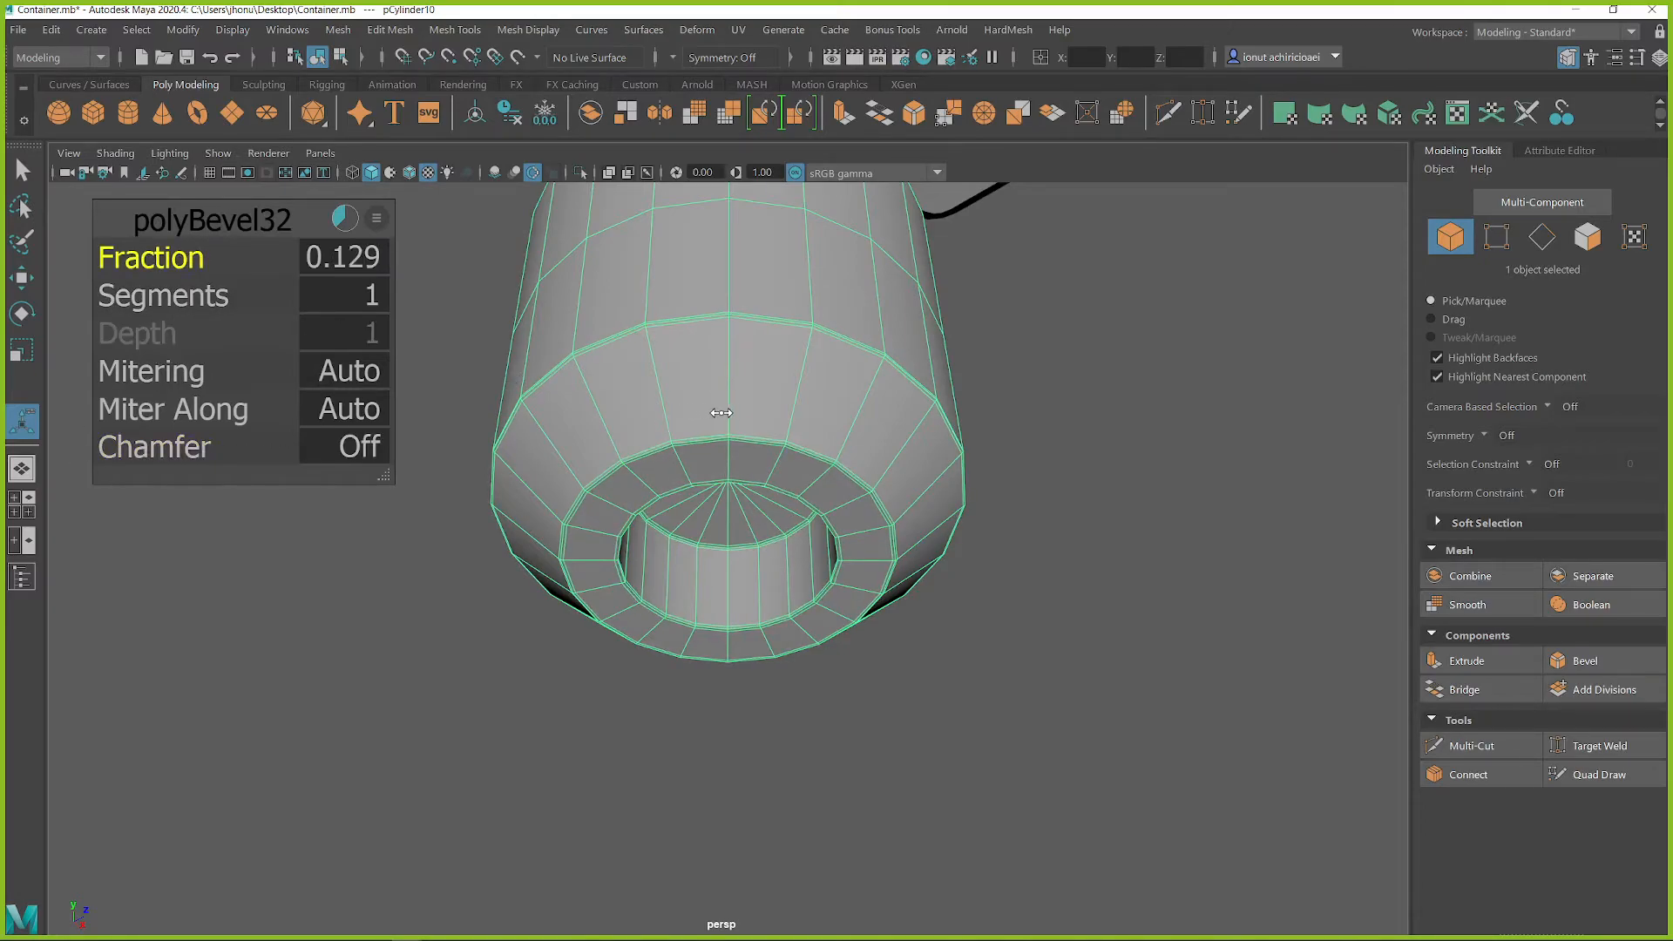
# Examine the cylinder's beveled rim and recess in smooth preview
pyautogui.moveTo(743, 390); pyautogui.dragTo(814, 346, button='right')
pyautogui.press('q')
pyautogui.keyDown('alt'); pyautogui.moveTo(863, 485); pyautogui.dragTo(938, 508); pyautogui.keyUp('alt')
pyautogui.press('3')
pyautogui.click(929, 631)
pyautogui.keyDown('alt'); pyautogui.moveTo(929, 631); pyautogui.dragTo(807, 654); pyautogui.keyUp('alt')
pyautogui.click(800, 458)
pyautogui.press('1')
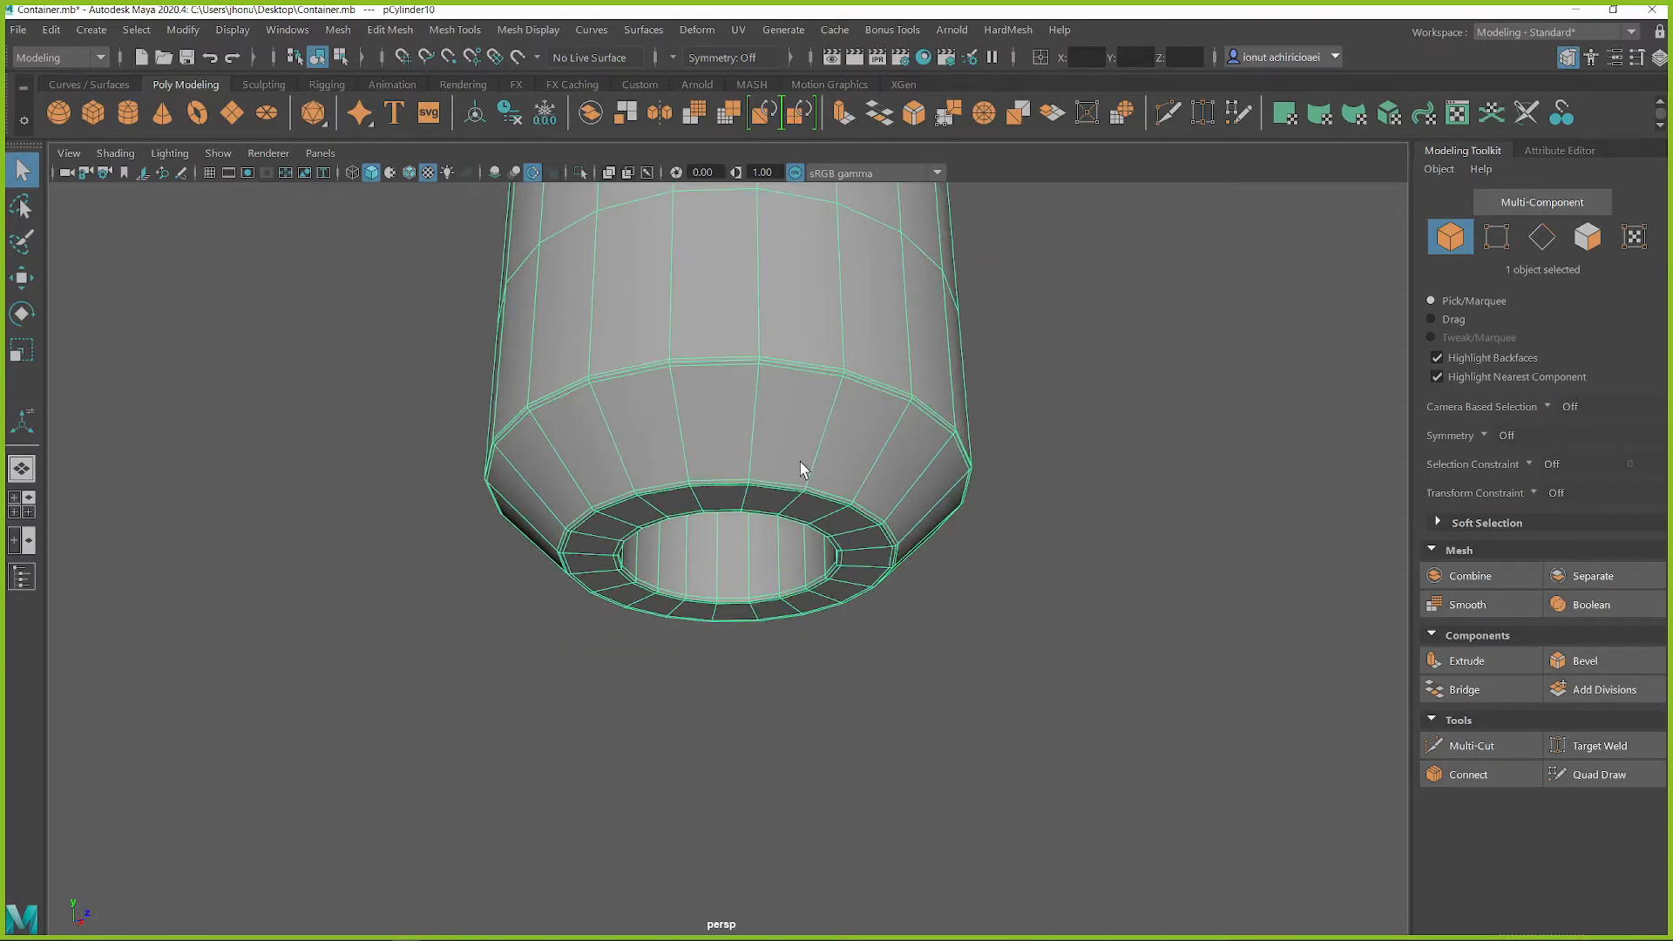
# Rotate the cylinder onto its side and move it to the front face of the side block
pyautogui.scroll(-10, 833, 536)
pyautogui.scroll(-5, 819, 541)
pyautogui.press('f')
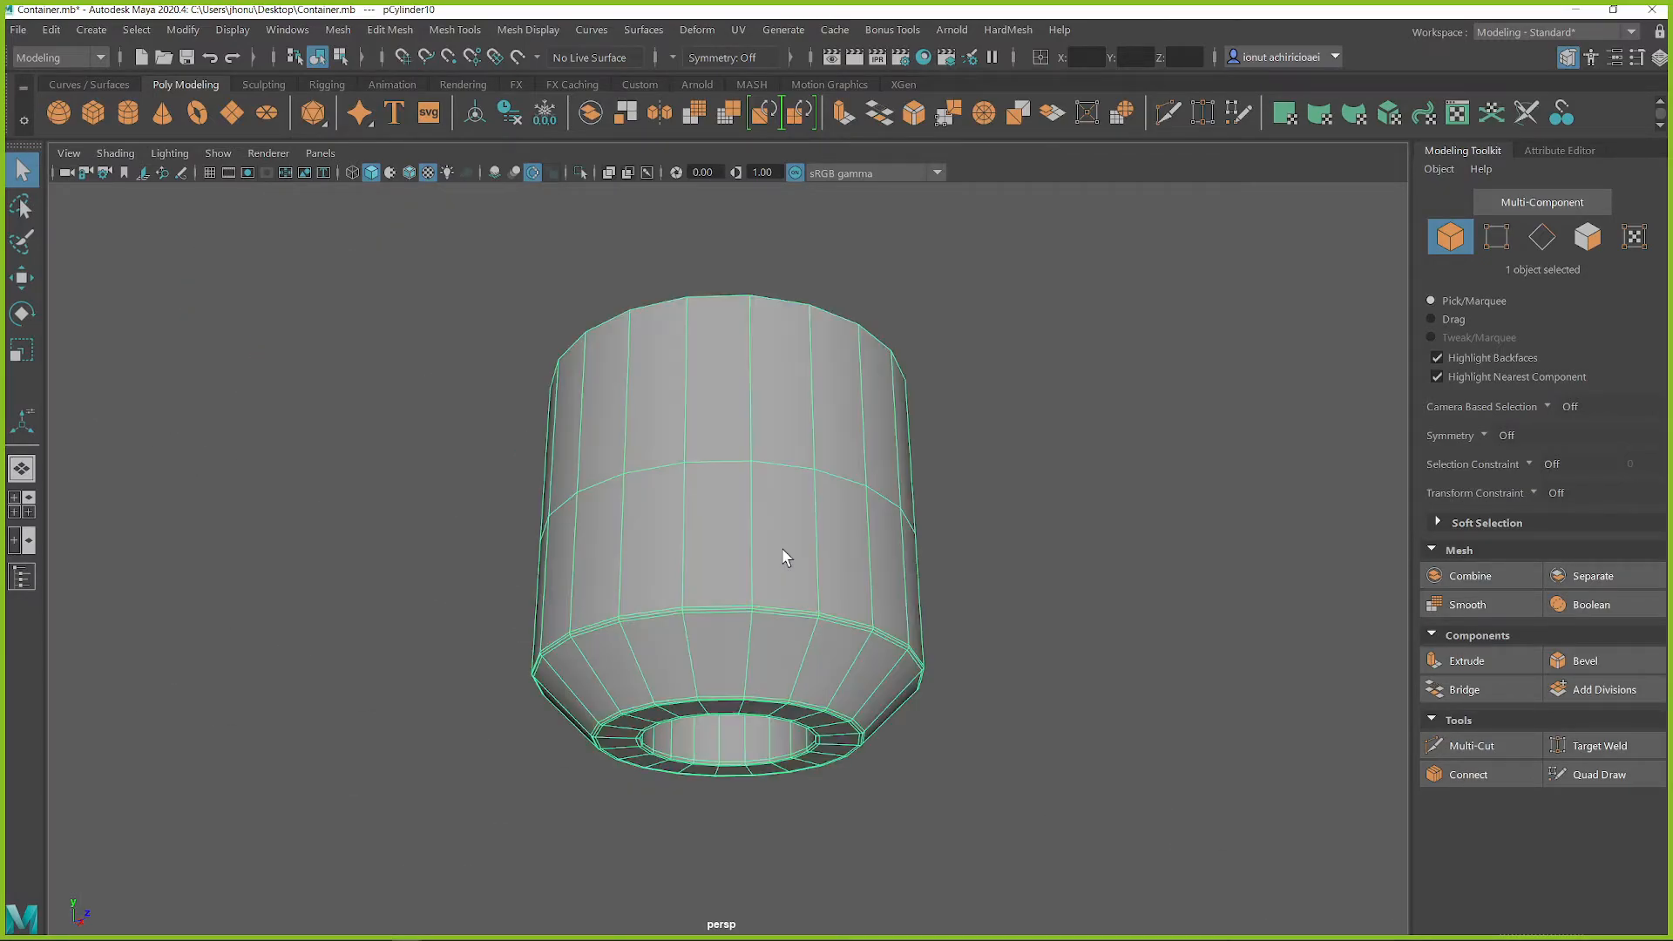
pyautogui.scroll(-4, 667, 601)
pyautogui.keyDown('alt'); pyautogui.moveTo(665, 605); pyautogui.dragTo(710, 585); pyautogui.keyUp('alt')
pyautogui.press('e')
pyautogui.moveTo(800, 521); pyautogui.dragTo(822, 616)
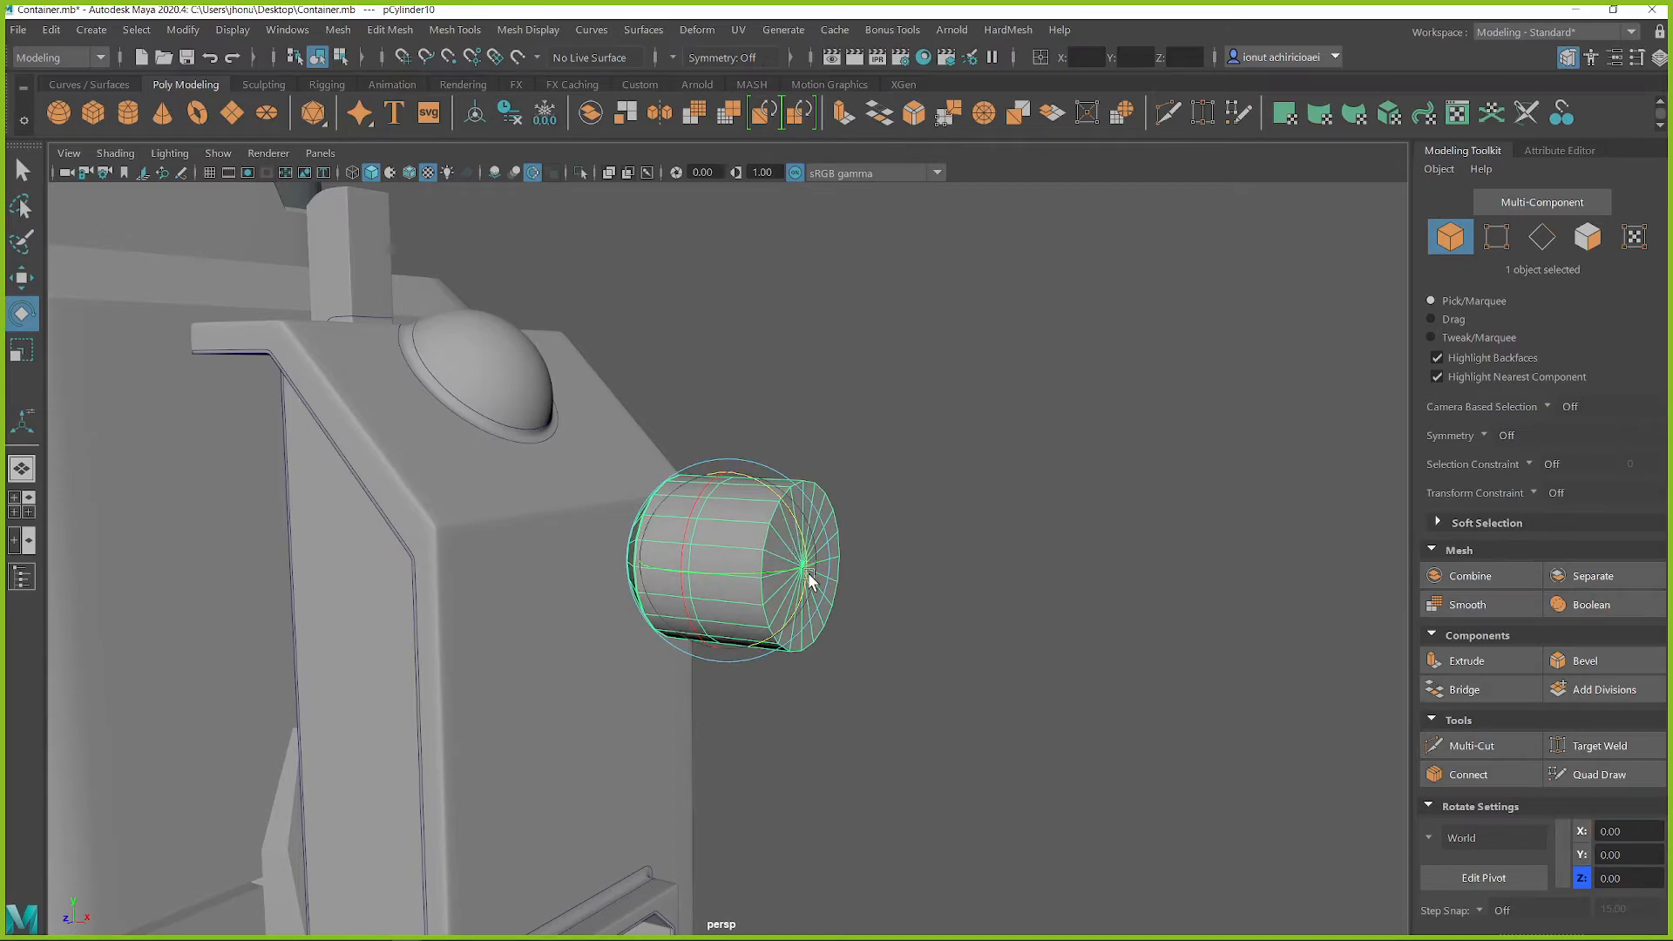
pyautogui.press('w')
pyautogui.keyDown('alt'); pyautogui.moveTo(662, 607); pyautogui.dragTo(343, 721); pyautogui.keyUp('alt')
# Scale the cylinder down and sink it partway into one upper corner of the block's front face
pyautogui.press('r')
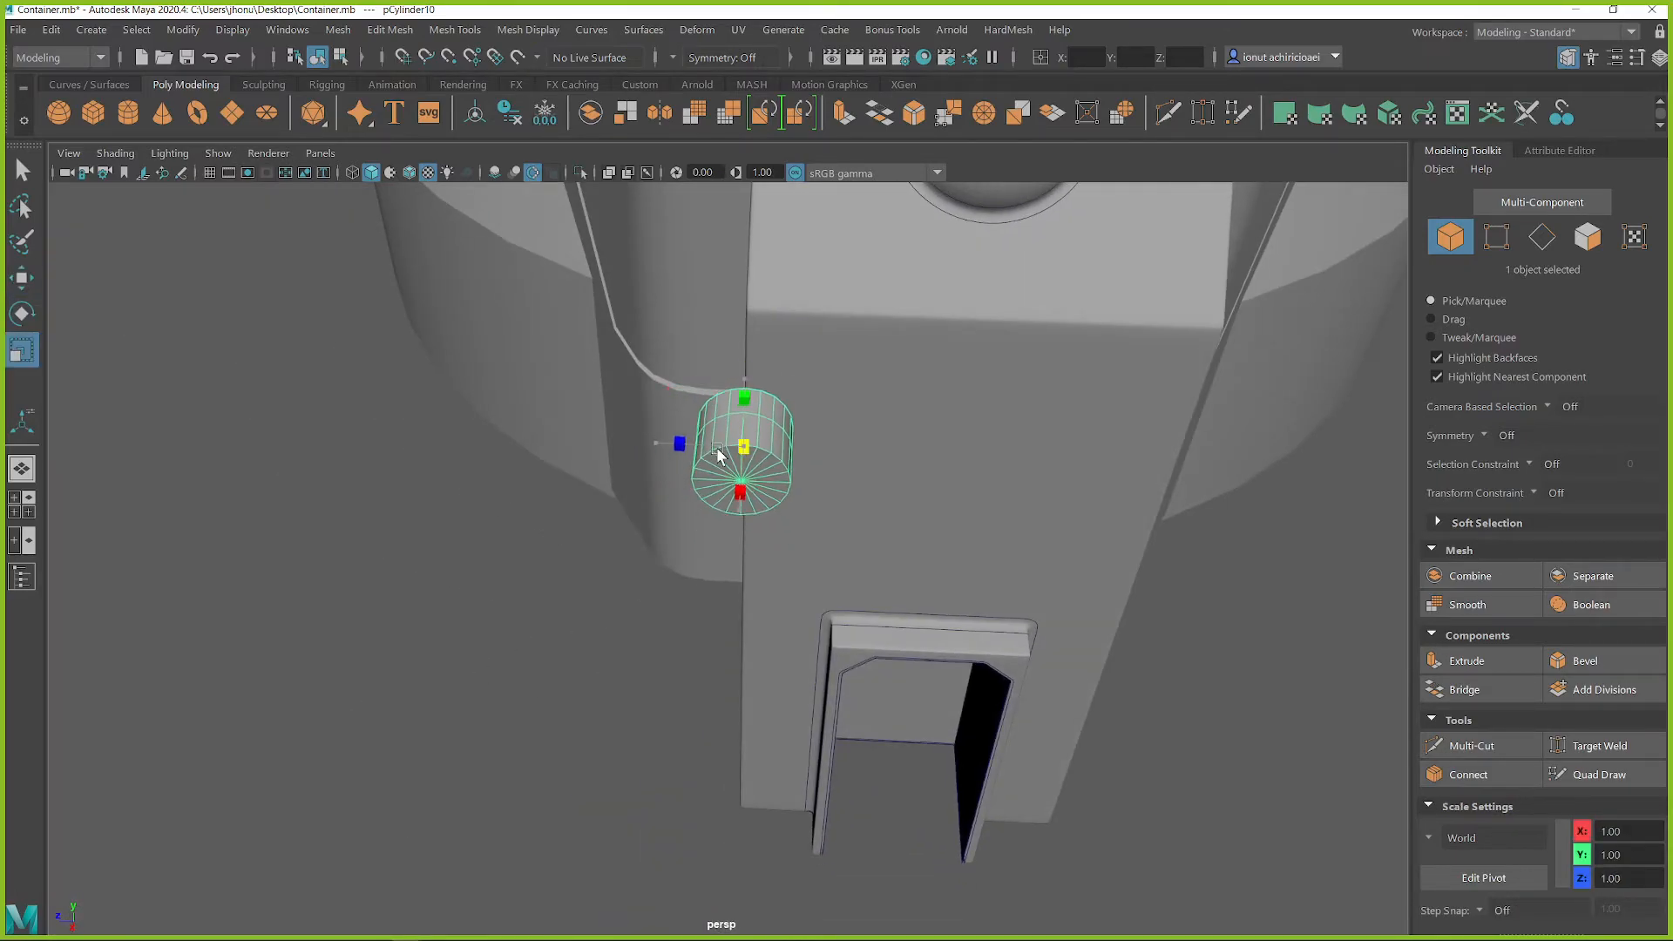
pyautogui.press('w')
pyautogui.moveTo(646, 442); pyautogui.dragTo(556, 583)
pyautogui.press('r')
pyautogui.press('w')
pyautogui.press('f')
pyautogui.scroll(-6, 656, 601)
pyautogui.keyDown('alt'); pyautogui.moveTo(655, 601); pyautogui.dragTo(707, 551); pyautogui.keyUp('alt')
# Duplicate the cylinder across the block's front face, and duplicate the pair lower down to form a rectangle of four
pyautogui.moveTo(732, 473)
pyautogui.mouseDown()
pyautogui.moveTo(731, 424)
pyautogui.moveTo(721, 447)
pyautogui.mouseUp()
pyautogui.keyDown('alt'); pyautogui.moveTo(667, 490); pyautogui.dragTo(877, 527); pyautogui.keyUp('alt')
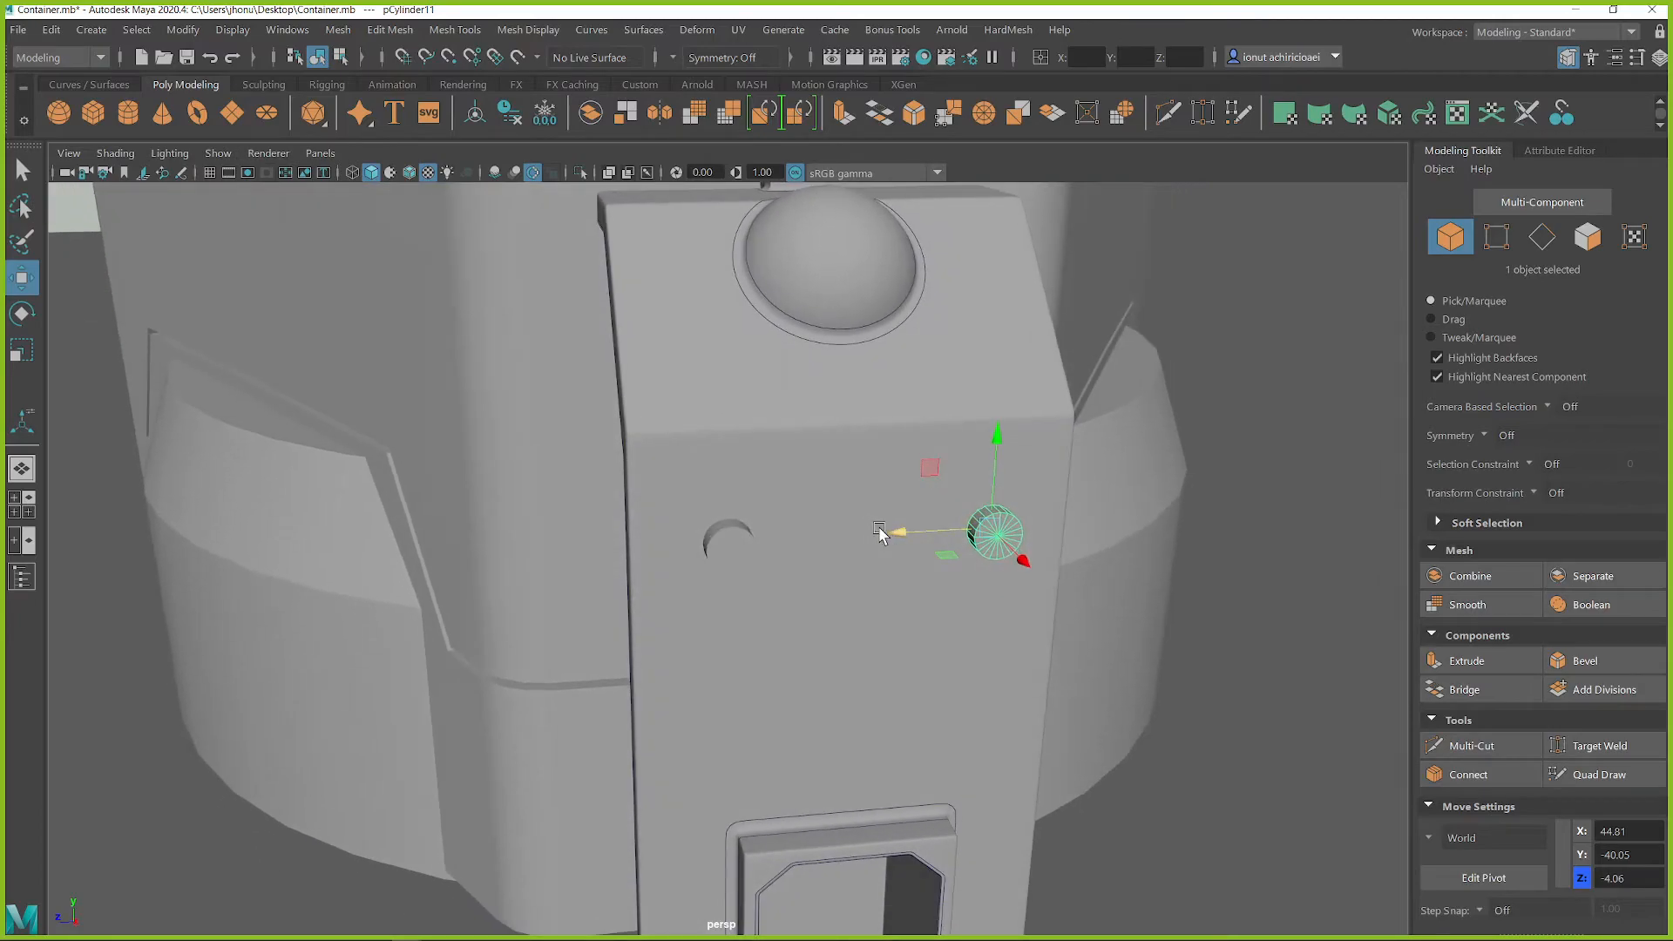
pyautogui.keyDown('shift'); pyautogui.click(706, 551); pyautogui.keyUp('shift')
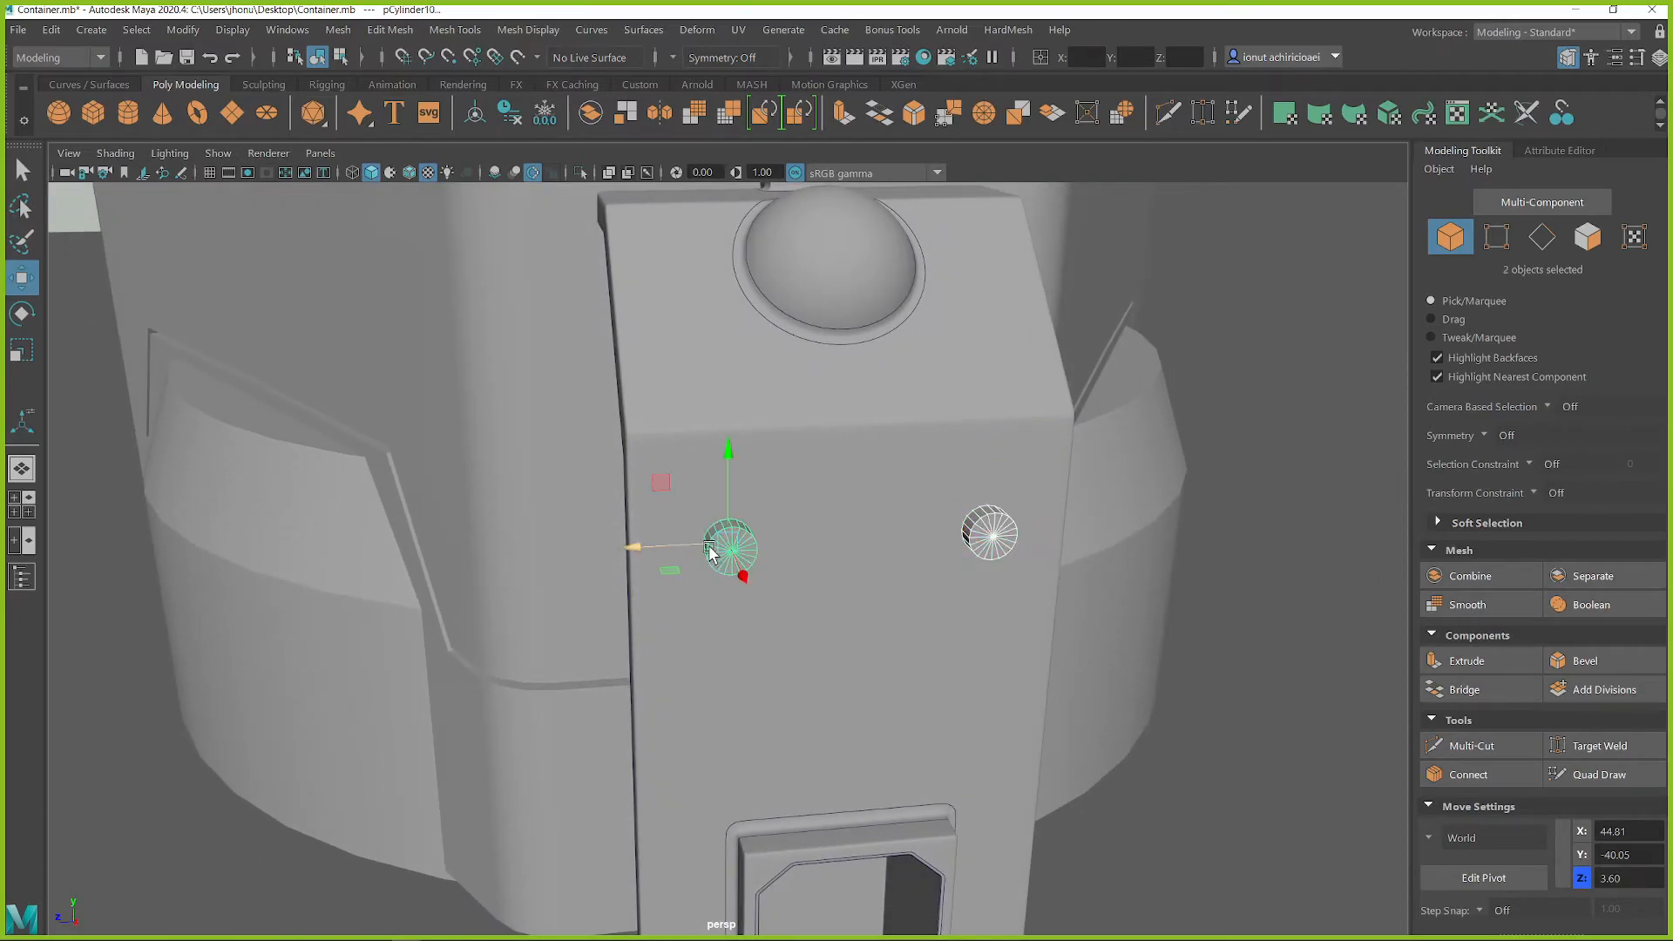
pyautogui.moveTo(735, 461); pyautogui.dragTo(747, 590)
pyautogui.press('q')
# Combine the four cylinders into one object and select it together with the side block
pyautogui.keyDown('shift'); pyautogui.click(761, 551); pyautogui.keyUp('shift')
pyautogui.keyDown('alt'); pyautogui.moveTo(949, 608); pyautogui.dragTo(845, 567); pyautogui.keyUp('alt')
pyautogui.keyDown('shift'); pyautogui.moveTo(967, 387); pyautogui.dragTo(909, 794, button='right'); pyautogui.keyUp('shift')
pyautogui.keyDown('alt'); pyautogui.moveTo(907, 561); pyautogui.dragTo(798, 526); pyautogui.keyUp('alt')
pyautogui.click(766, 545)
pyautogui.keyDown('shift'); pyautogui.click(736, 551); pyautogui.keyUp('shift')
pyautogui.keyDown('alt'); pyautogui.moveTo(735, 593); pyautogui.dragTo(805, 621); pyautogui.keyUp('alt')
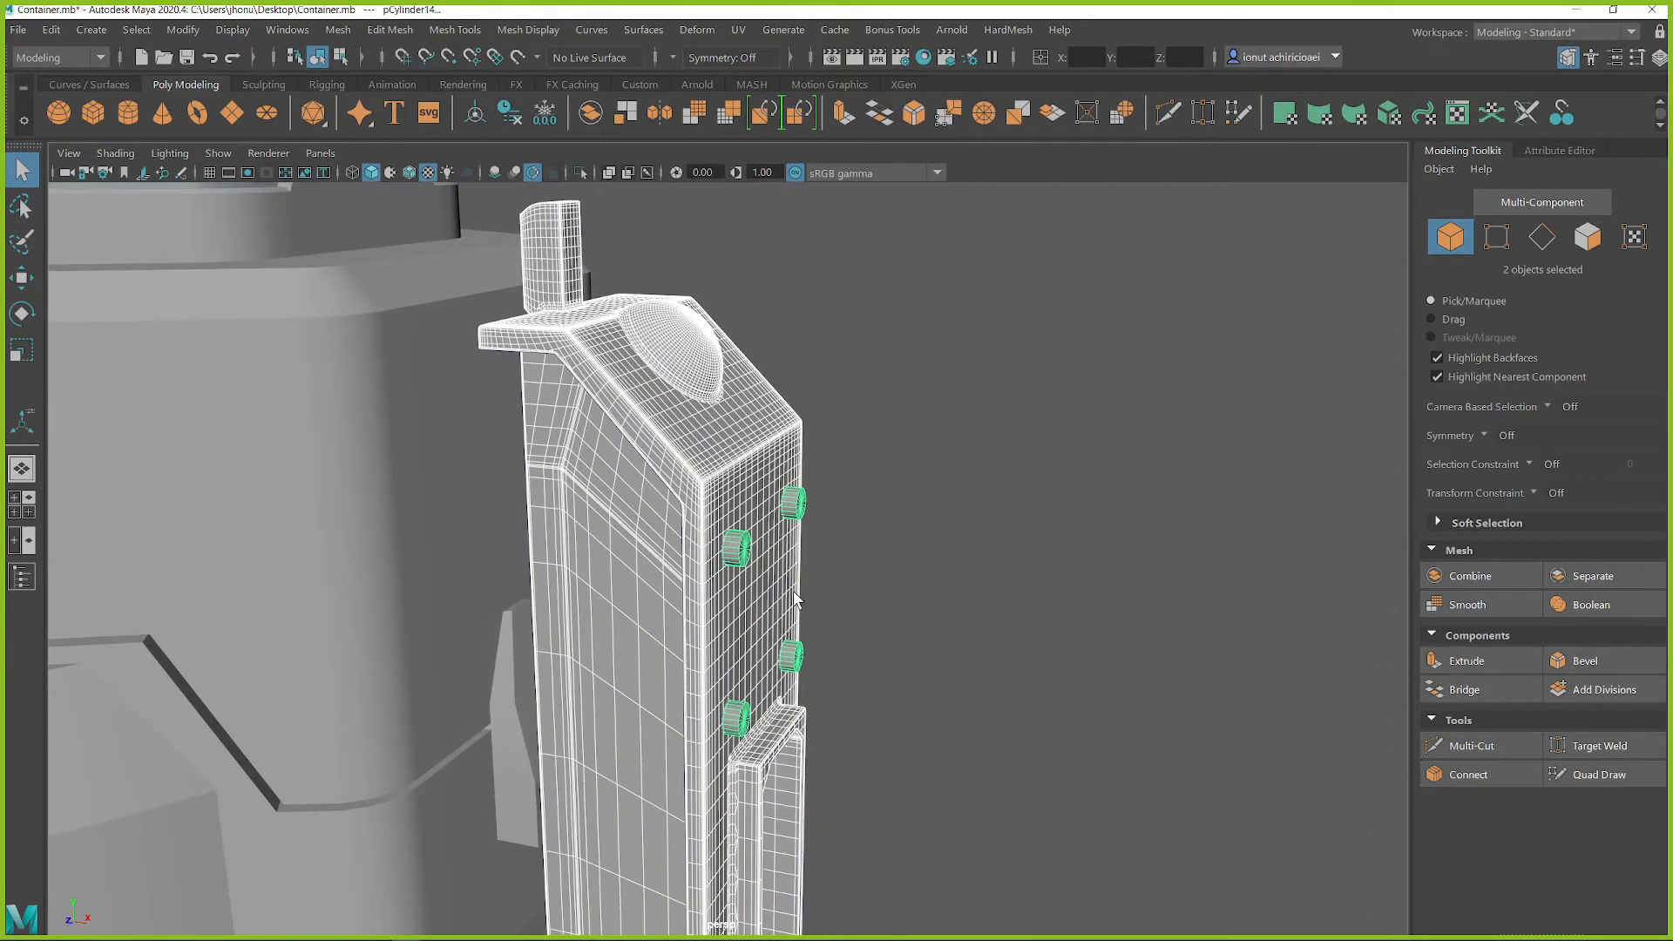
pyautogui.scroll(6, 809, 638)
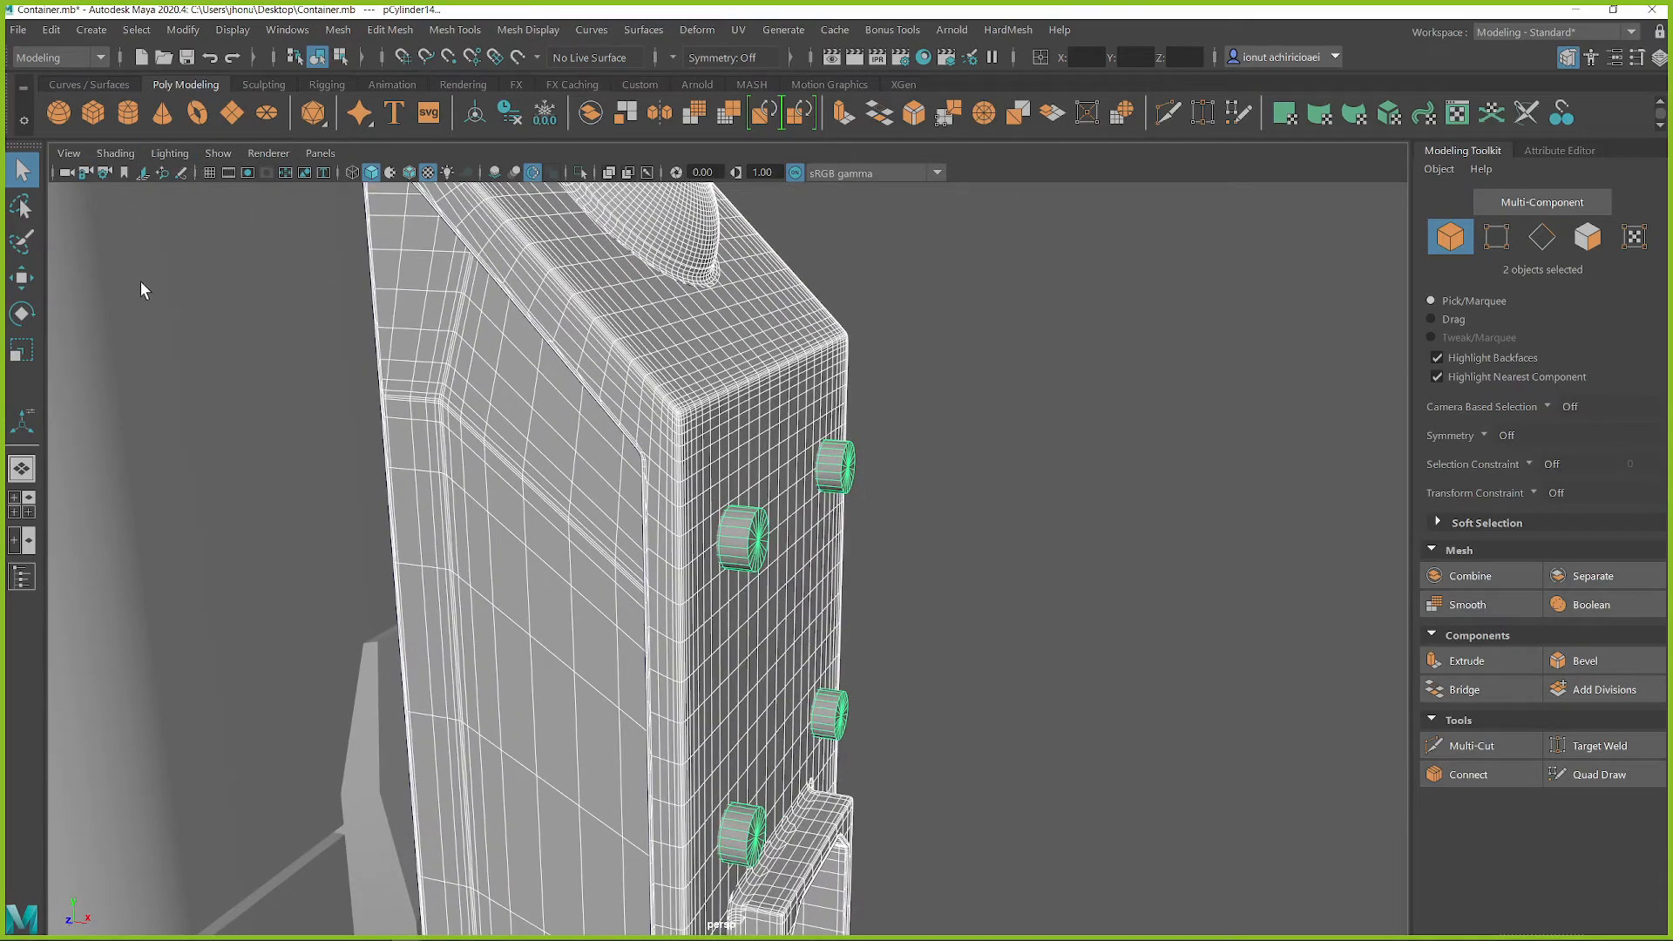
# Open the HardMesh workflow window and subtract the cylinders from the side block with Difference A-B
pyautogui.click(1008, 28)
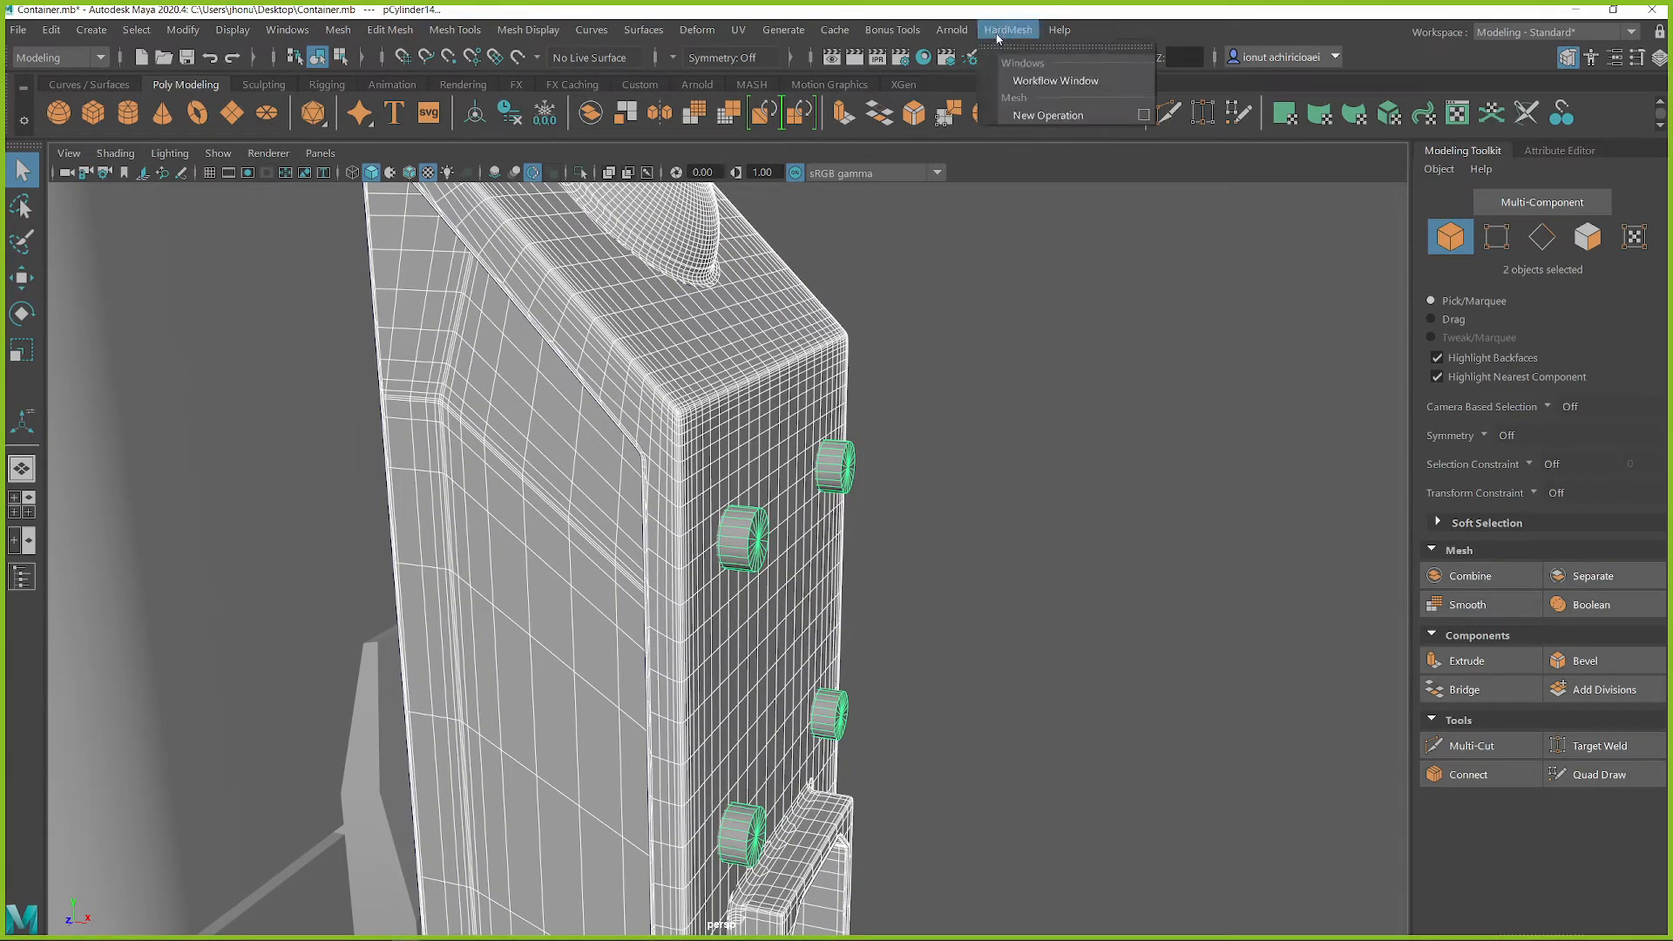
pyautogui.click(1025, 80)
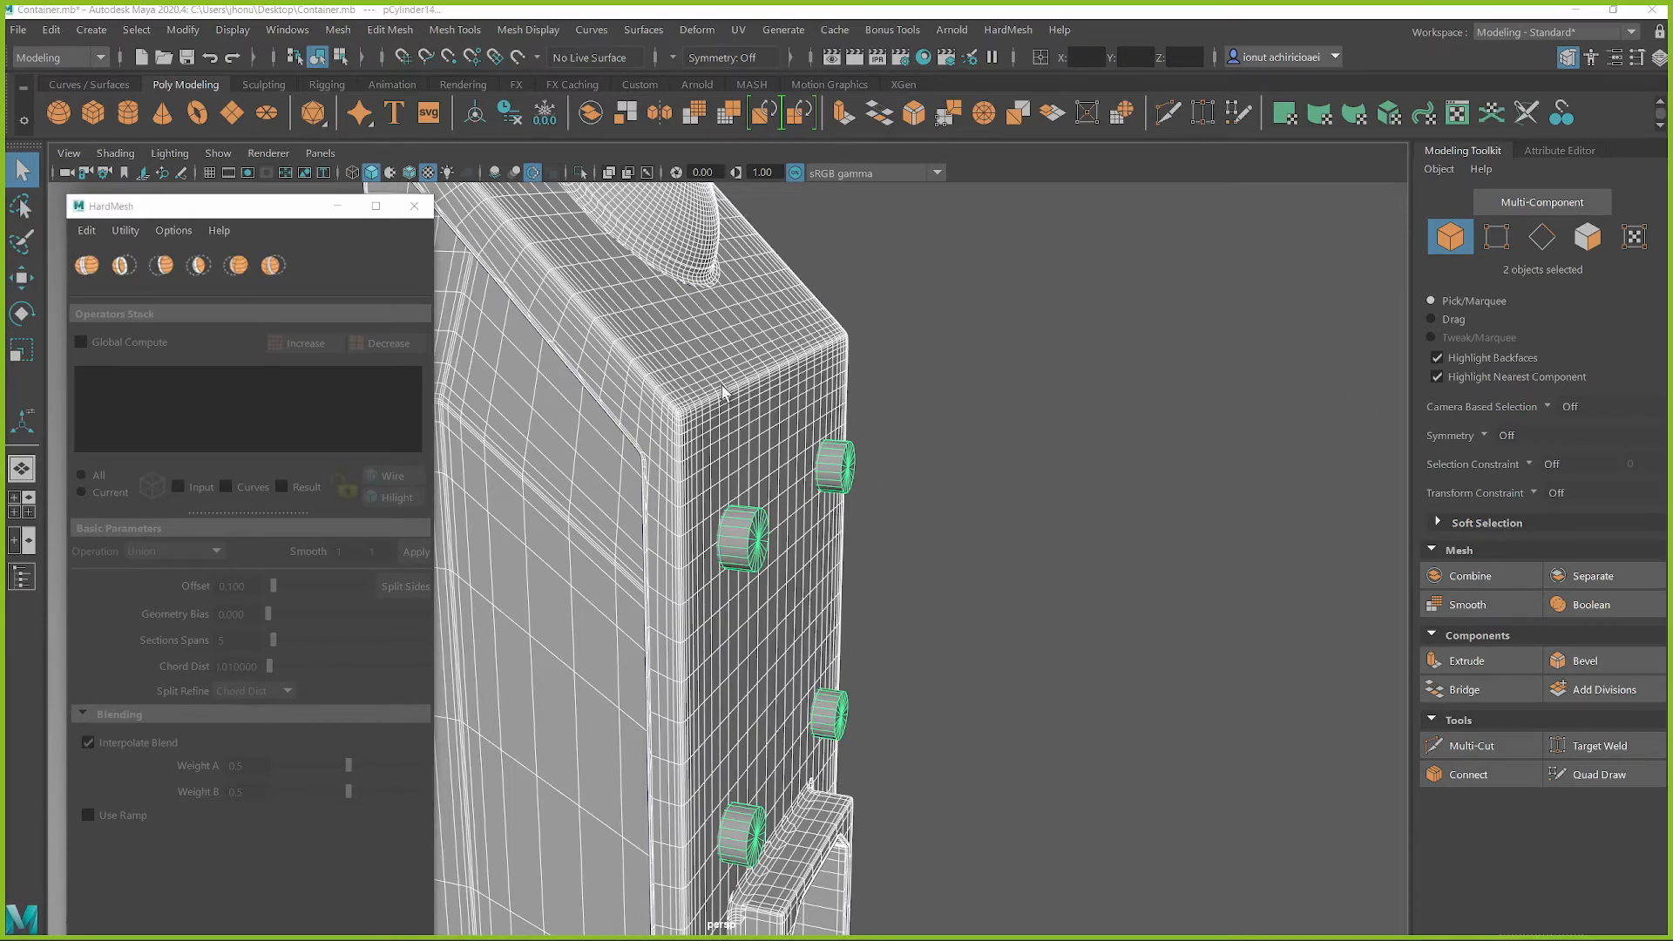
pyautogui.click(116, 265)
pyautogui.keyDown('alt'); pyautogui.moveTo(784, 534); pyautogui.dragTo(708, 531); pyautogui.keyUp('alt')
pyautogui.click(1339, 527)
pyautogui.scroll(-6, 1136, 590)
pyautogui.keyDown('alt'); pyautogui.moveTo(852, 608); pyautogui.dragTo(775, 610); pyautogui.keyUp('alt')
pyautogui.scroll(7, 774, 626)
pyautogui.click(723, 573)
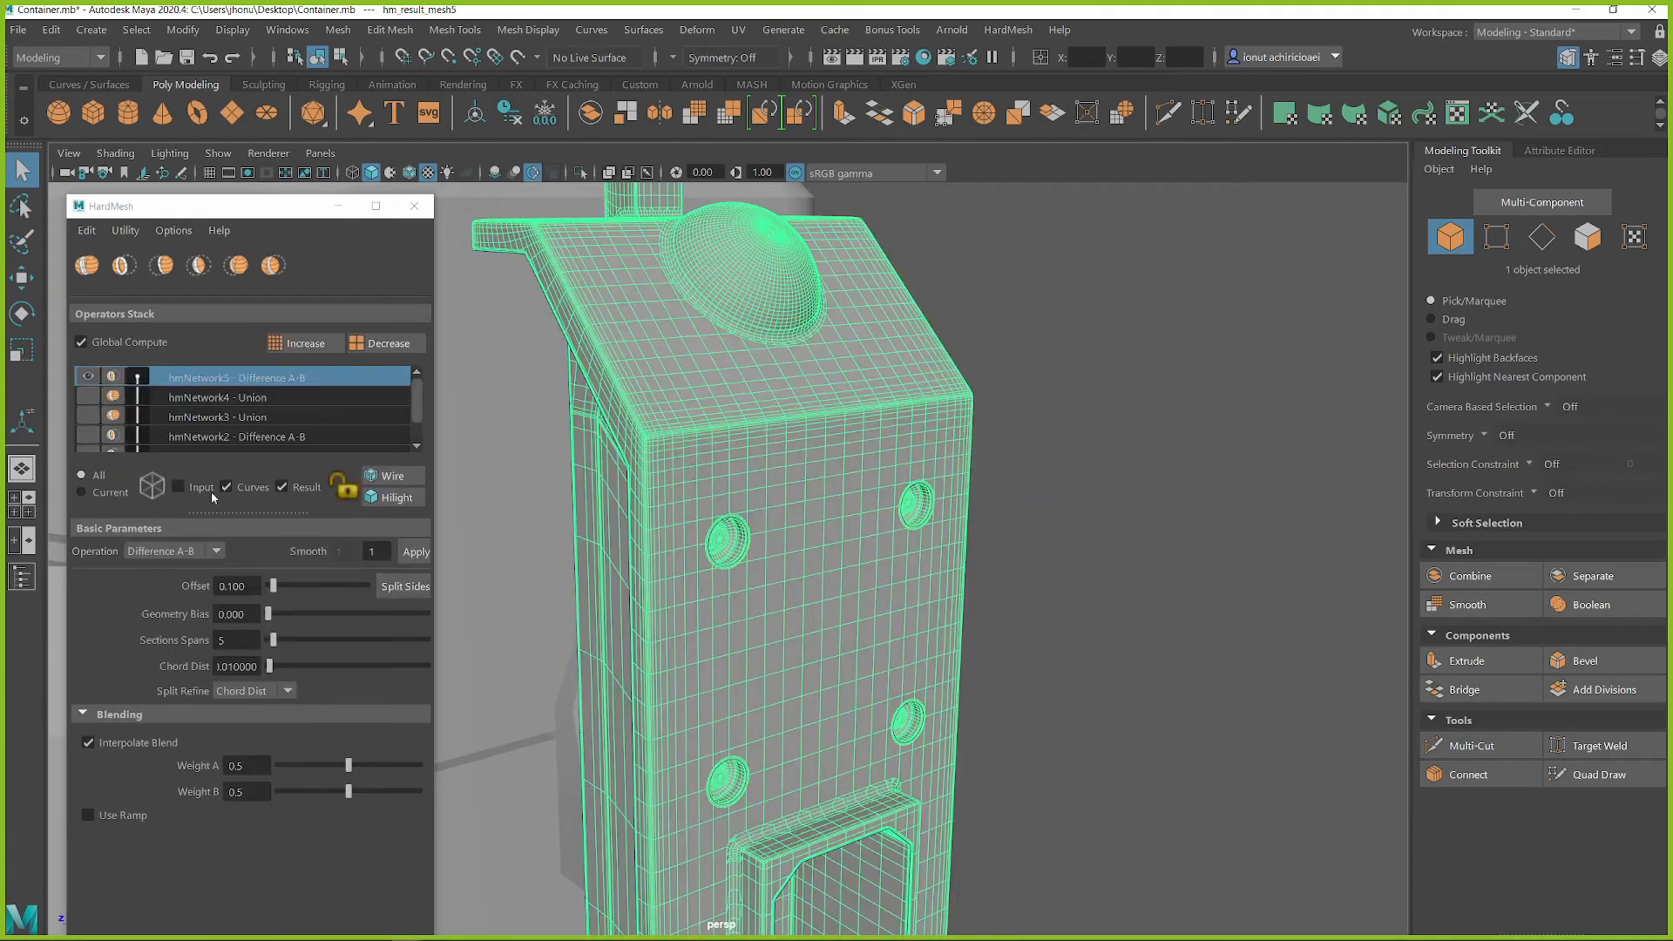
# Increase the offset of the hole Difference to about 0.201
pyautogui.moveTo(276, 592); pyautogui.dragTo(279, 592)
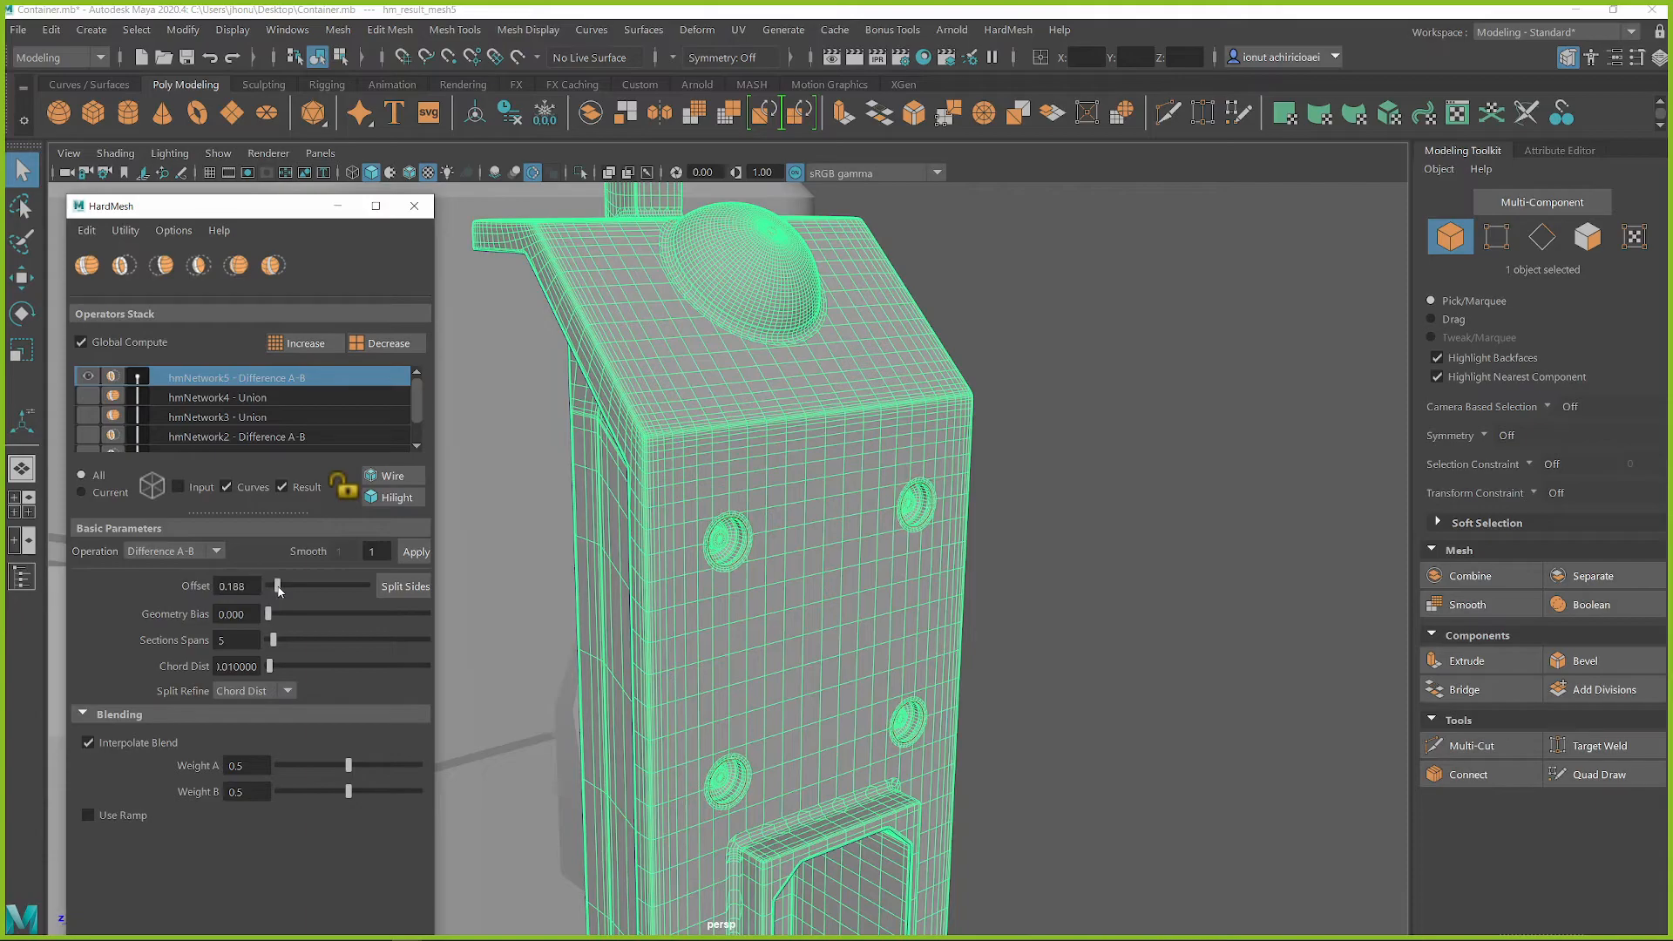
pyautogui.click(1159, 553)
pyautogui.keyDown('alt'); pyautogui.moveTo(854, 579); pyautogui.dragTo(693, 593); pyautogui.keyUp('alt')
pyautogui.keyDown('alt'); pyautogui.moveTo(752, 471); pyautogui.dragTo(737, 518, button='middle'); pyautogui.keyUp('alt')
pyautogui.scroll(4, 788, 430)
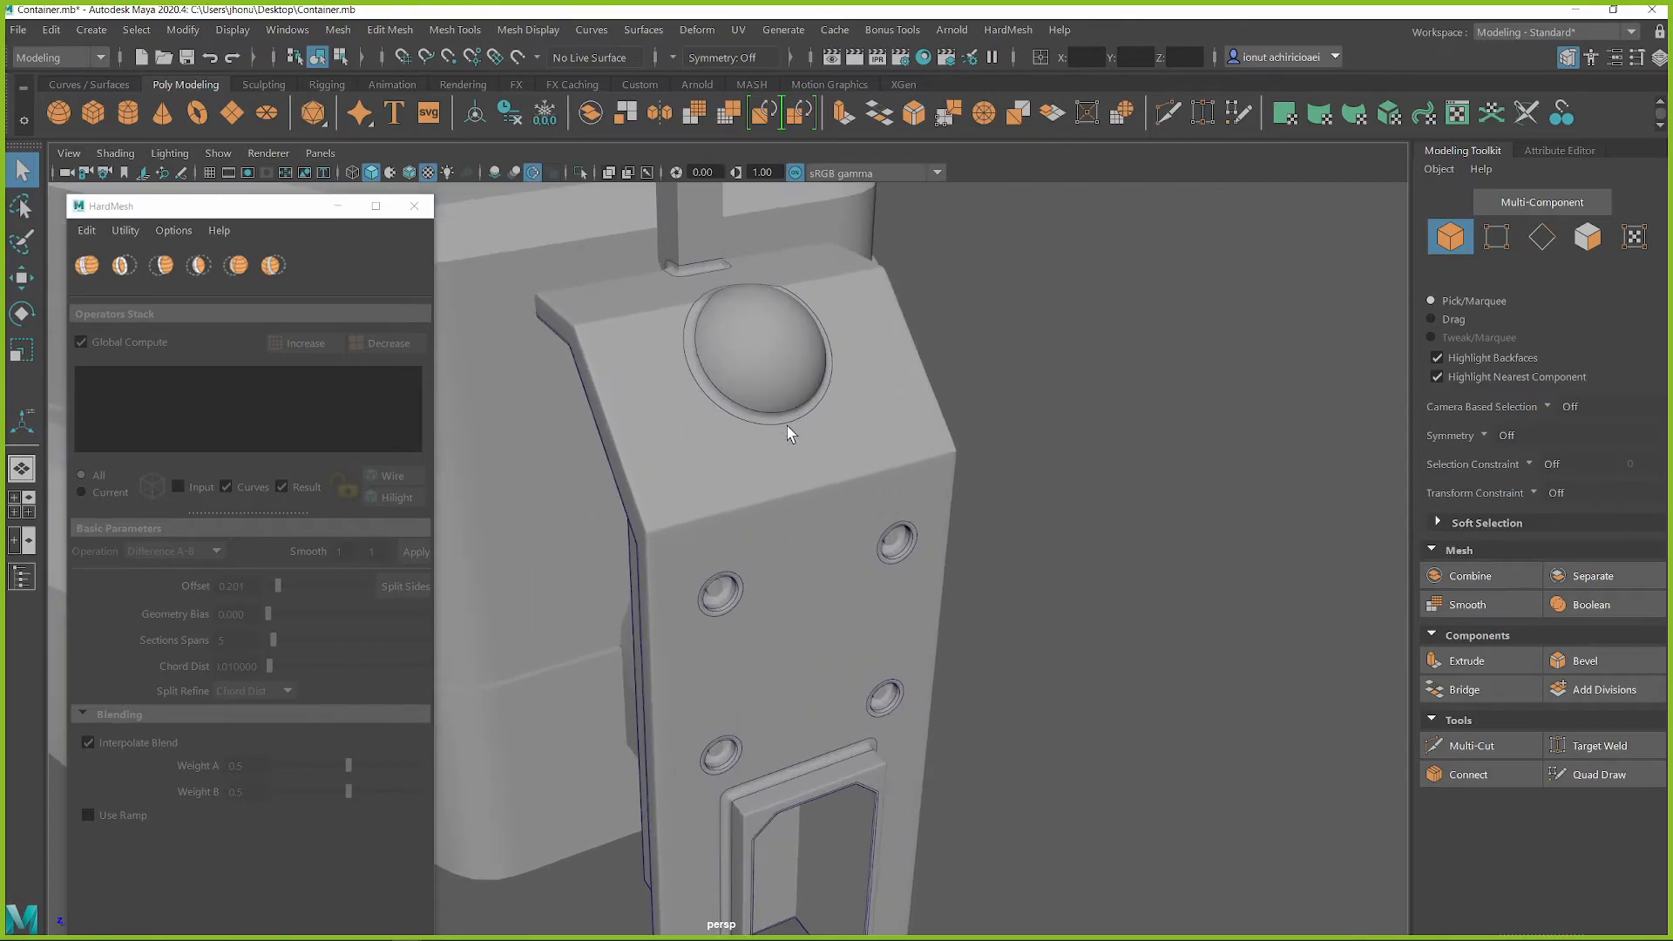
pyautogui.keyDown('alt'); pyautogui.moveTo(788, 430); pyautogui.dragTo(788, 578, button='middle'); pyautogui.keyUp('alt')
pyautogui.scroll(3, 788, 579)
pyautogui.keyDown('alt'); pyautogui.moveTo(765, 493); pyautogui.dragTo(1121, 454); pyautogui.keyUp('alt')
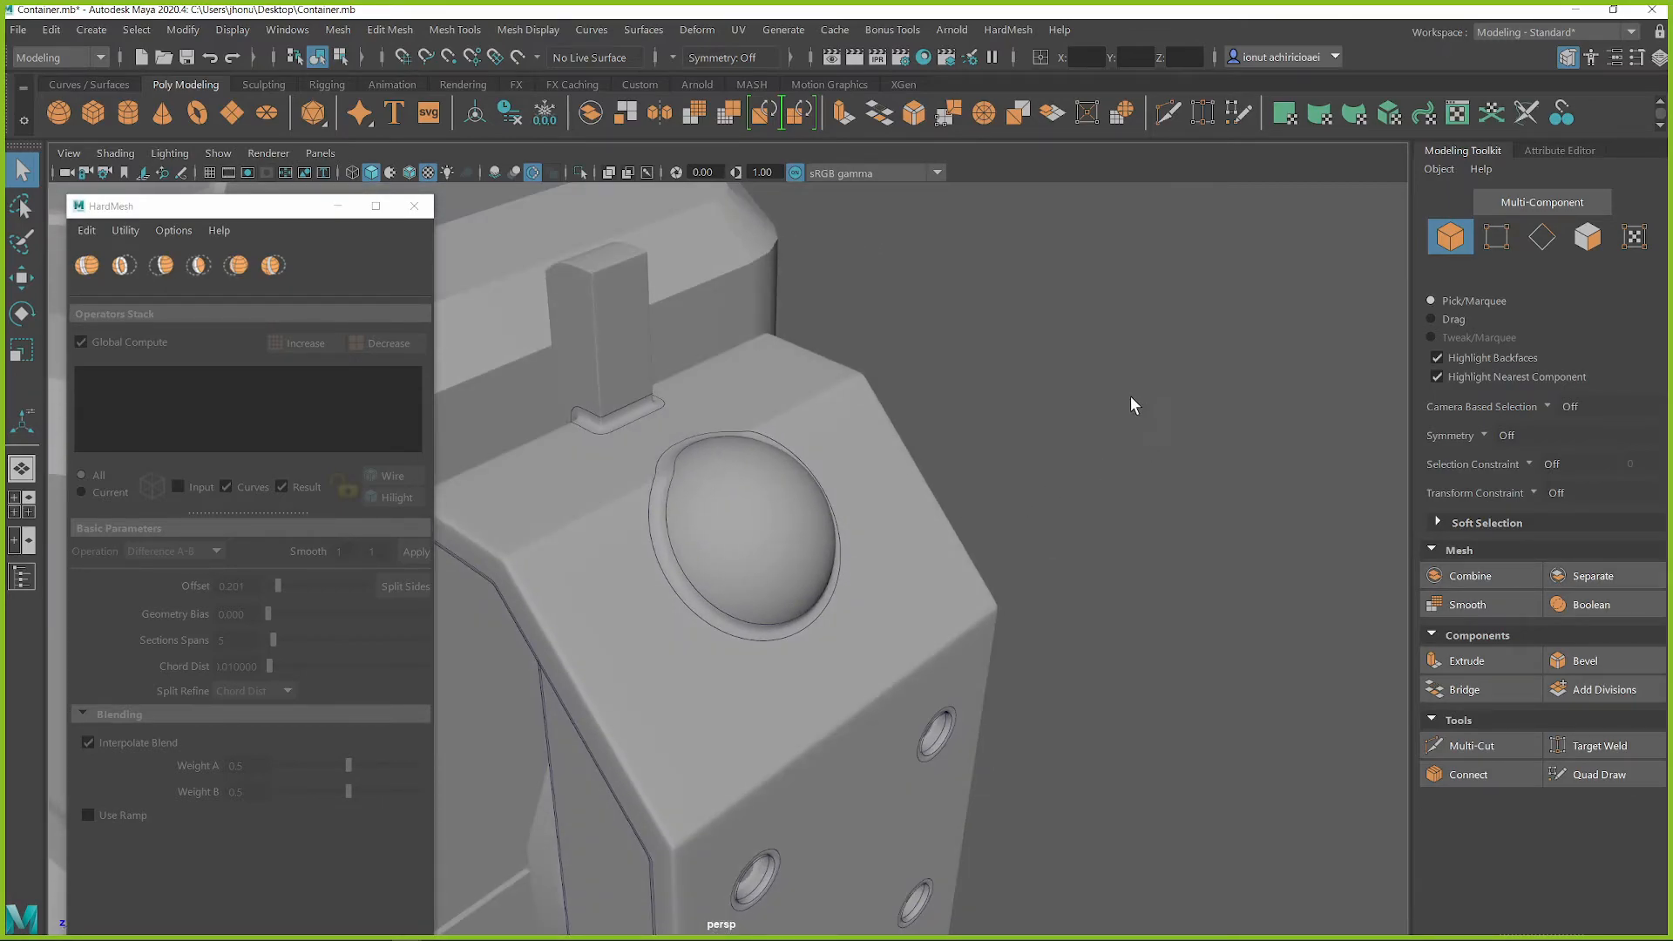
# Create a polygon sphere and move it onto the dome of the side block, scaling it towards the dome's size
pyautogui.keyDown('shift'); pyautogui.rightClick(1174, 416); pyautogui.keyUp('shift')
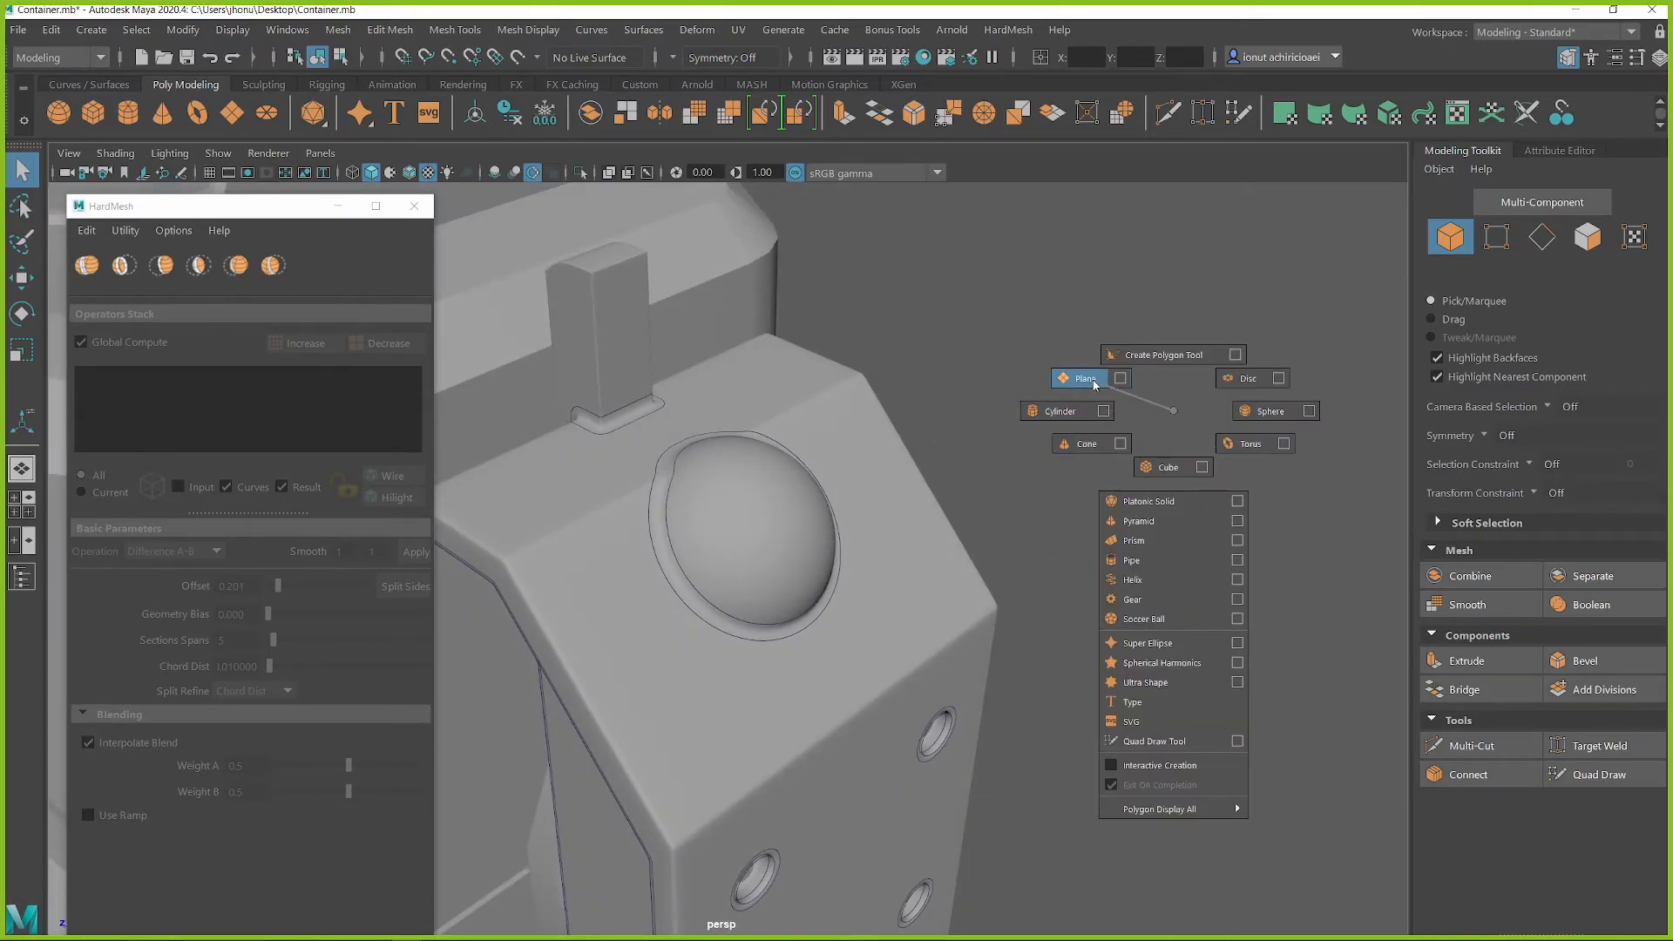
pyautogui.keyDown('shift'); pyautogui.moveTo(1177, 413); pyautogui.dragTo(1174, 411, button='right'); pyautogui.keyUp('shift')
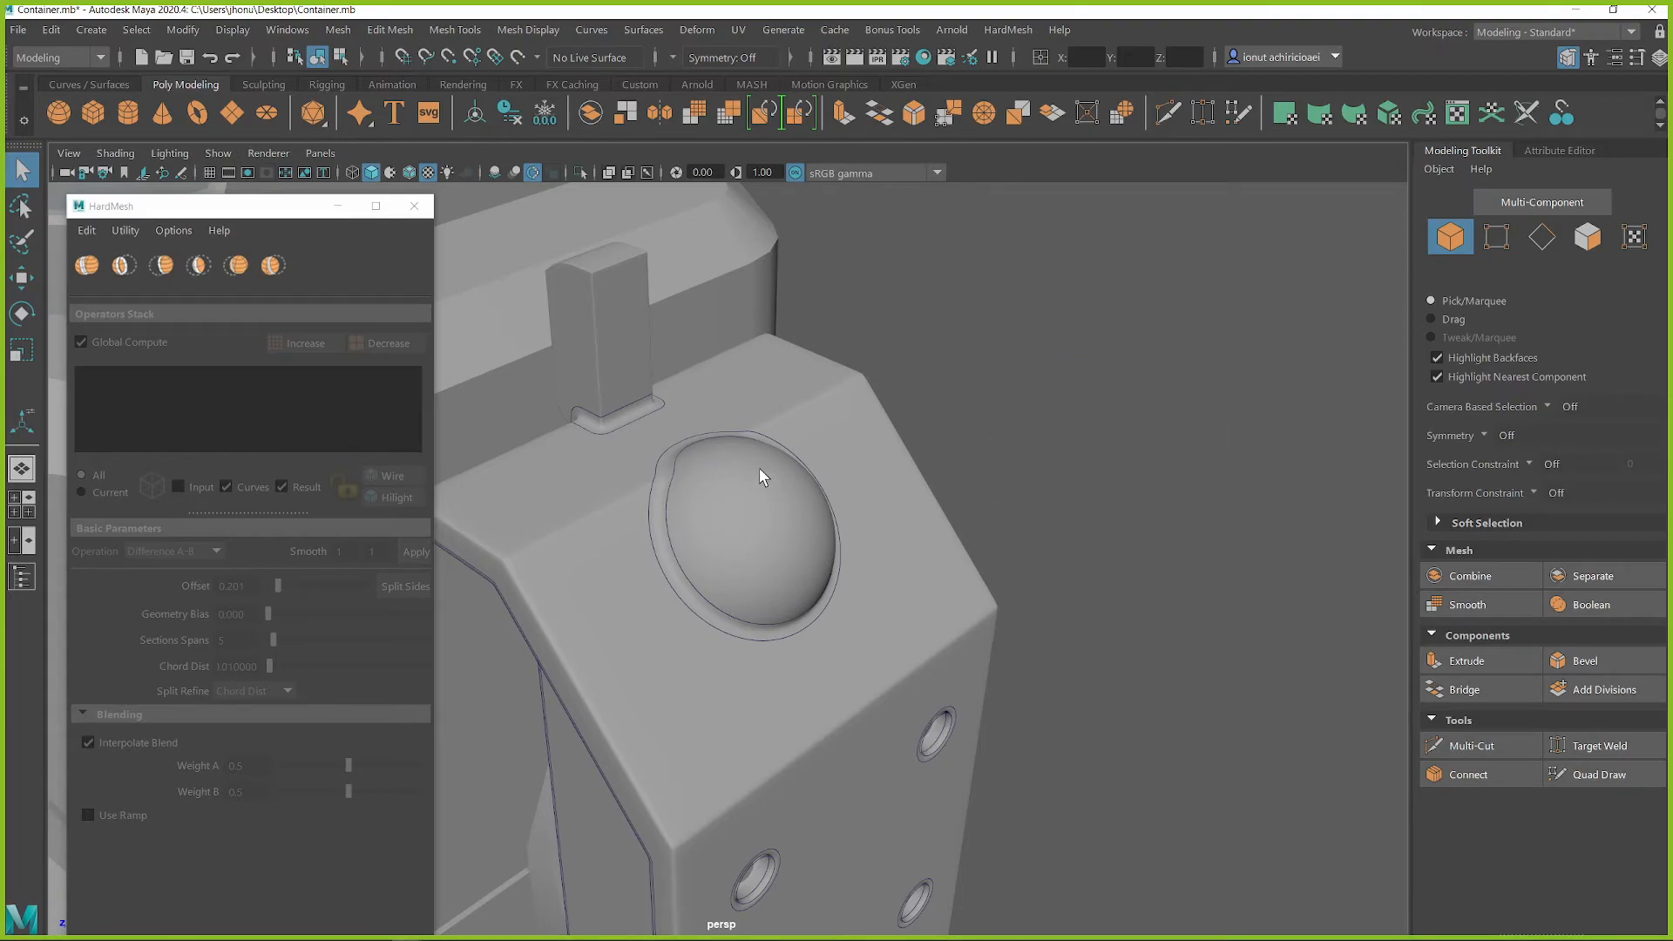
pyautogui.keyDown('alt'); pyautogui.moveTo(830, 526); pyautogui.dragTo(855, 498, button='middle'); pyautogui.keyUp('alt')
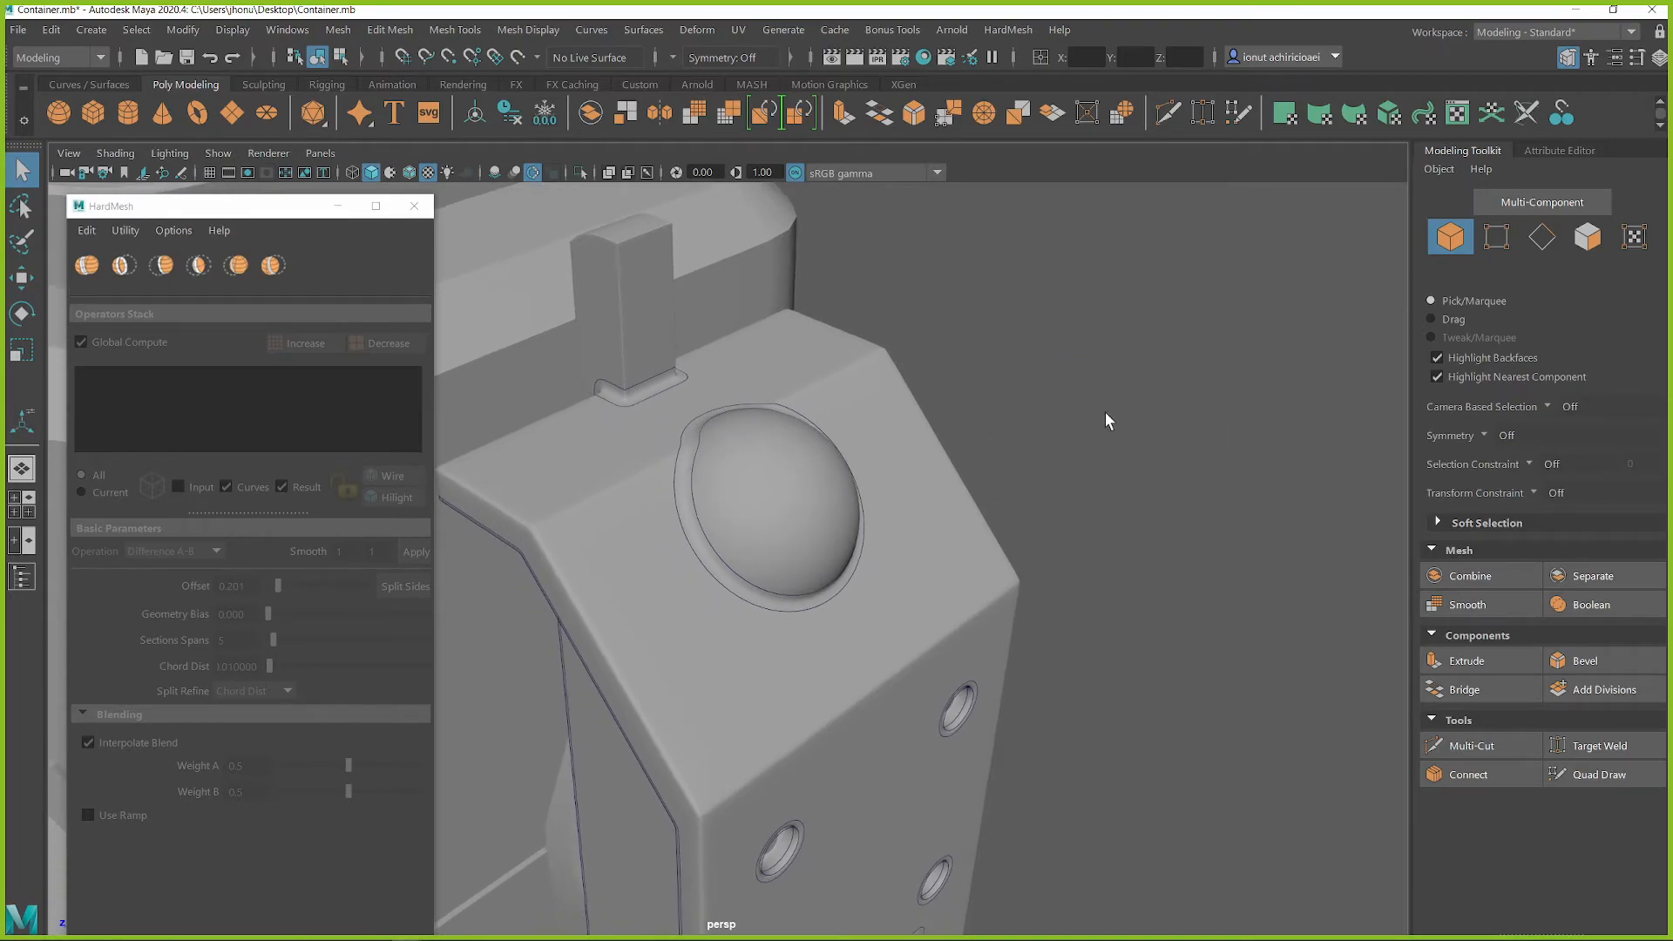
pyautogui.keyDown('shift'); pyautogui.moveTo(1105, 326); pyautogui.dragTo(1093, 379, button='right'); pyautogui.keyUp('shift')
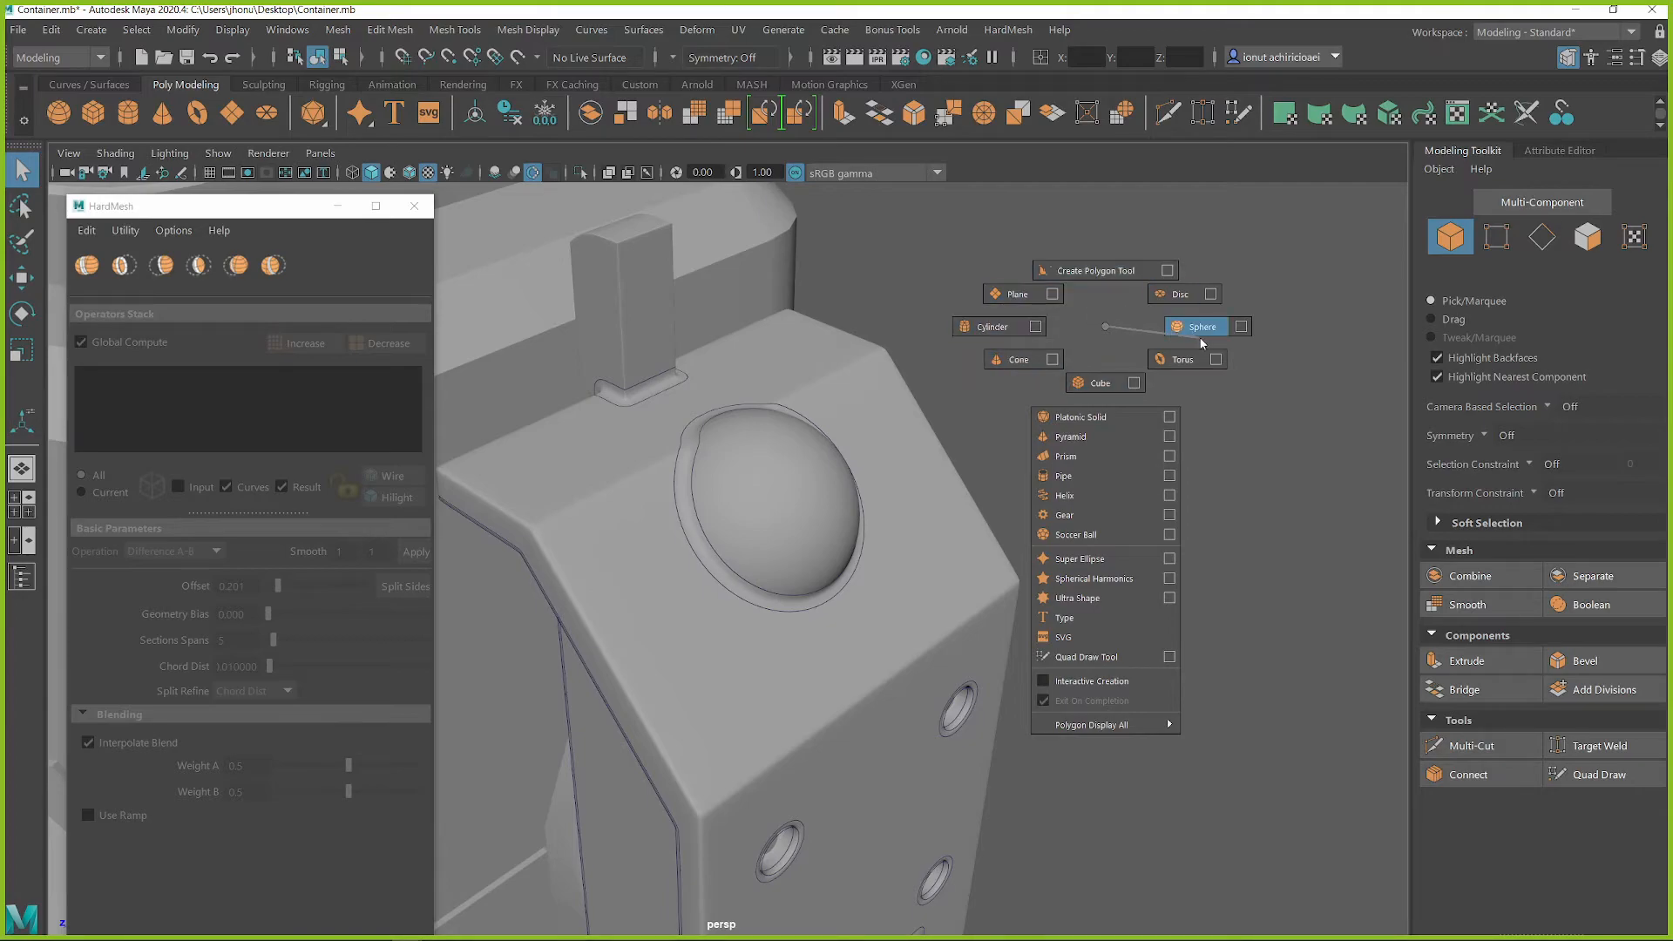
pyautogui.keyDown('shift'); pyautogui.moveTo(1199, 340); pyautogui.dragTo(1196, 336, button='right'); pyautogui.keyUp('shift')
pyautogui.scroll(-5, 923, 528)
pyautogui.keyDown('alt'); pyautogui.moveTo(920, 526); pyautogui.dragTo(747, 509); pyautogui.keyUp('alt')
pyautogui.keyDown('alt'); pyautogui.moveTo(747, 509); pyautogui.dragTo(824, 542, button='middle'); pyautogui.keyUp('alt')
pyautogui.keyDown('alt'); pyautogui.moveTo(823, 542); pyautogui.dragTo(802, 597); pyautogui.keyUp('alt')
pyautogui.press('r')
pyautogui.press('w')
# Rotate the sphere to follow the sloped face and fit its size and position over the dome
pyautogui.press('f')
pyautogui.scroll(-3, 858, 627)
pyautogui.moveTo(639, 606); pyautogui.dragTo(863, 653)
pyautogui.press('e')
pyautogui.press('r')
pyautogui.press('w')
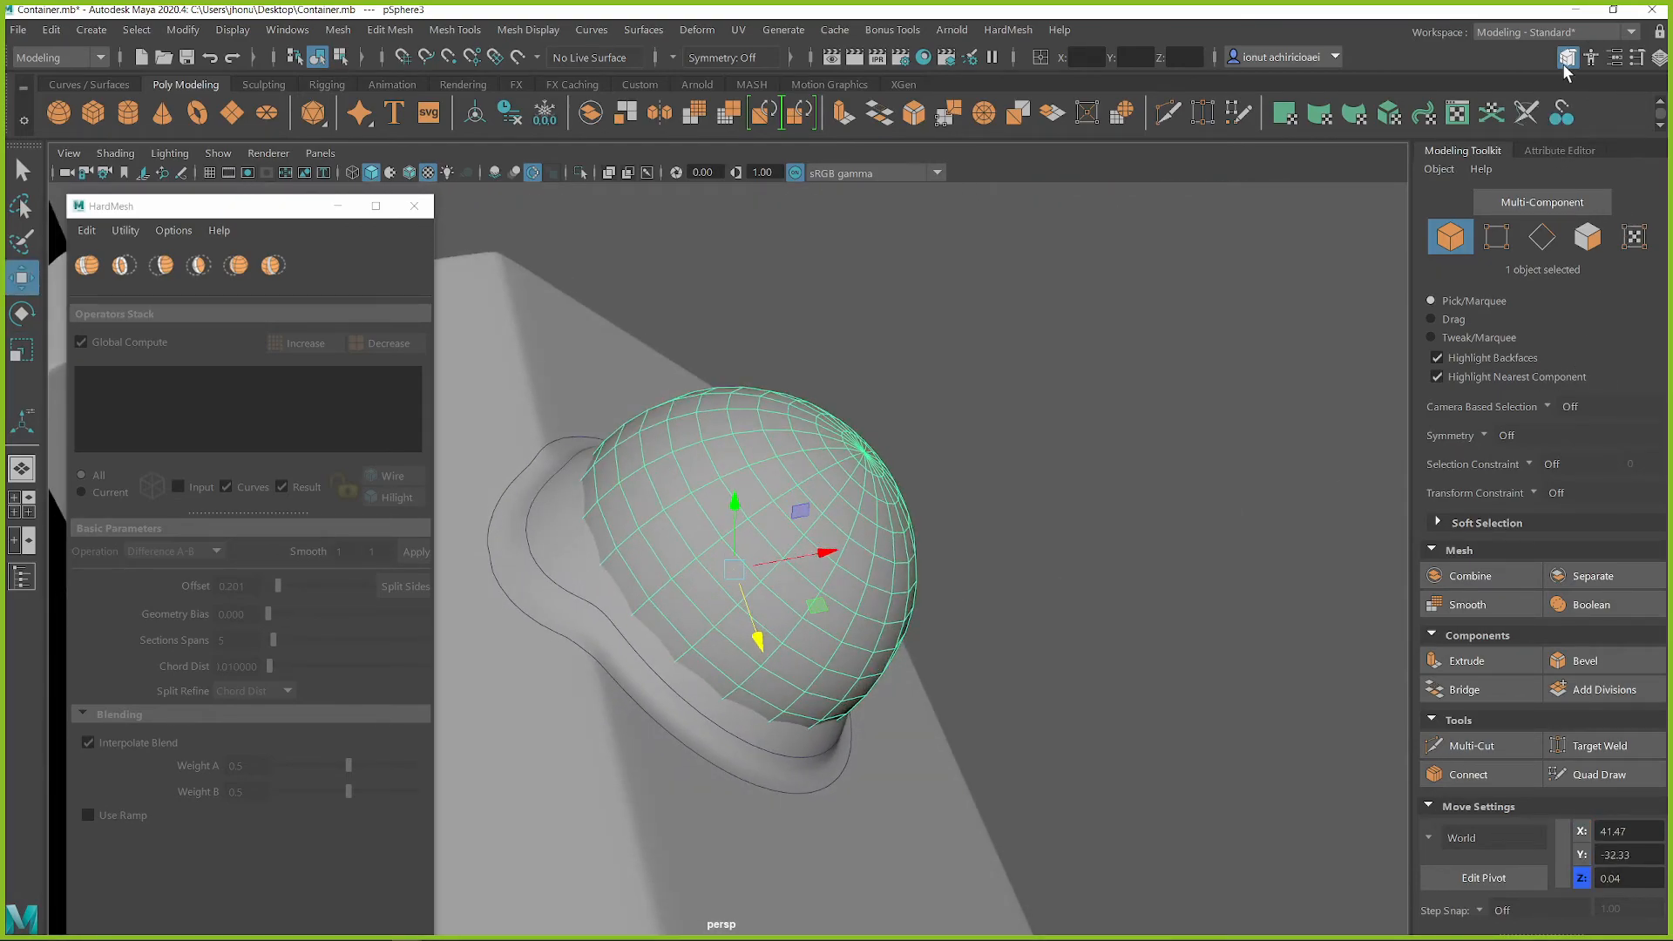
# Set the sphere's axis and height subdivisions to 27
pyautogui.click(1589, 59)
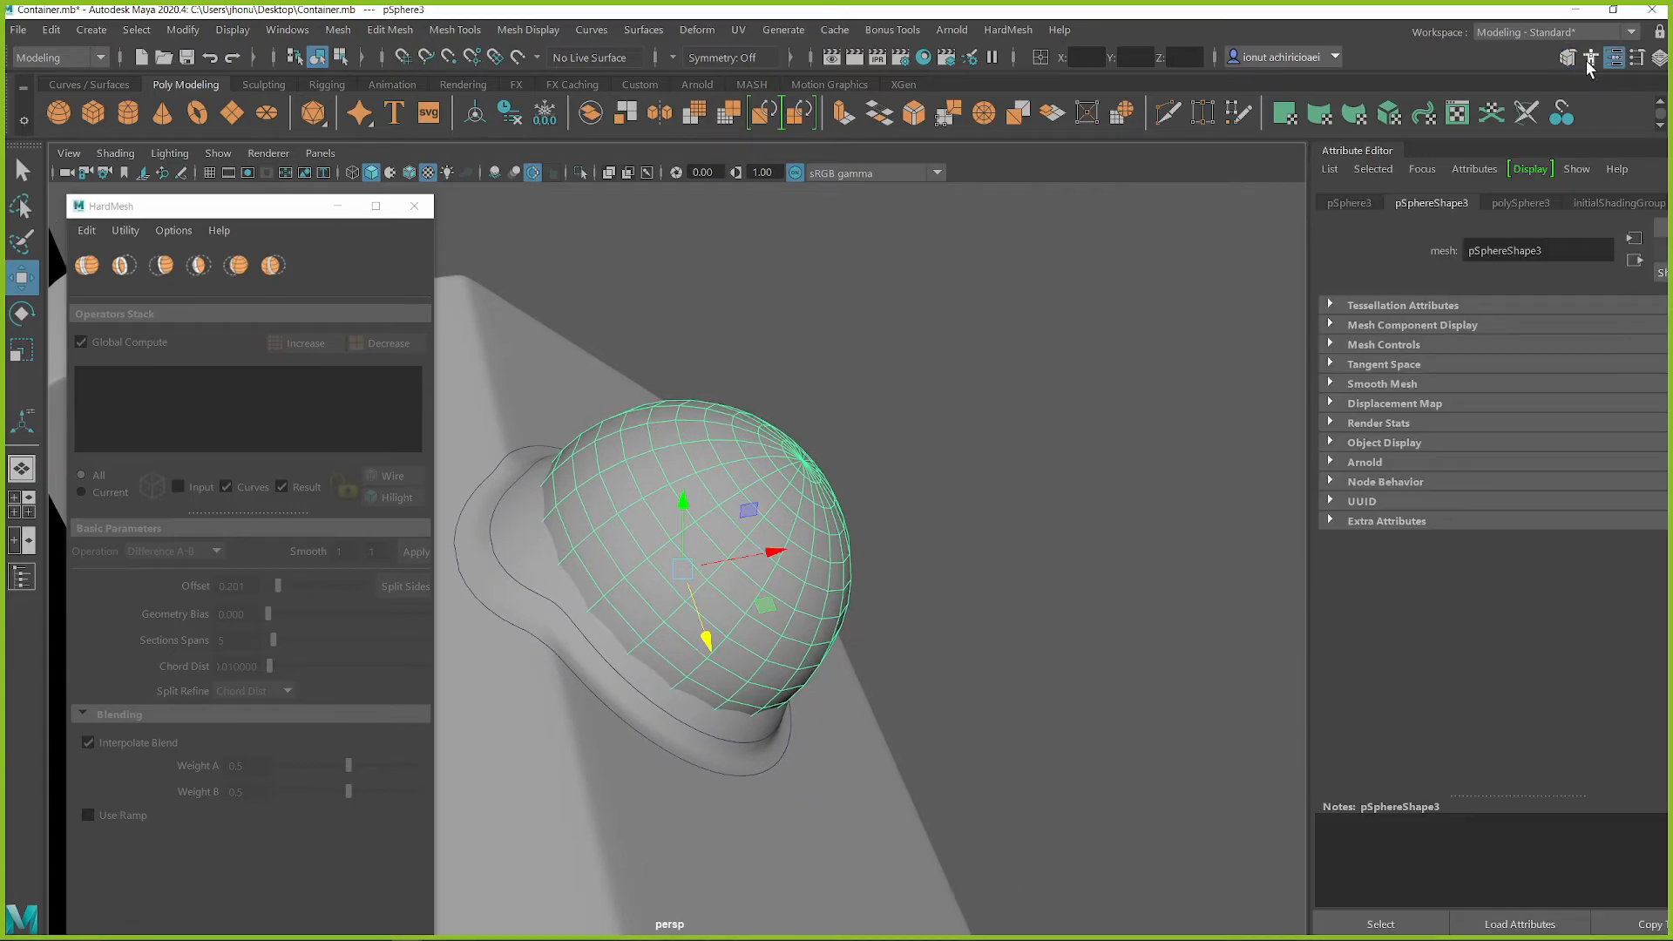
pyautogui.click(1517, 203)
pyautogui.moveTo(1604, 353); pyautogui.dragTo(1630, 381)
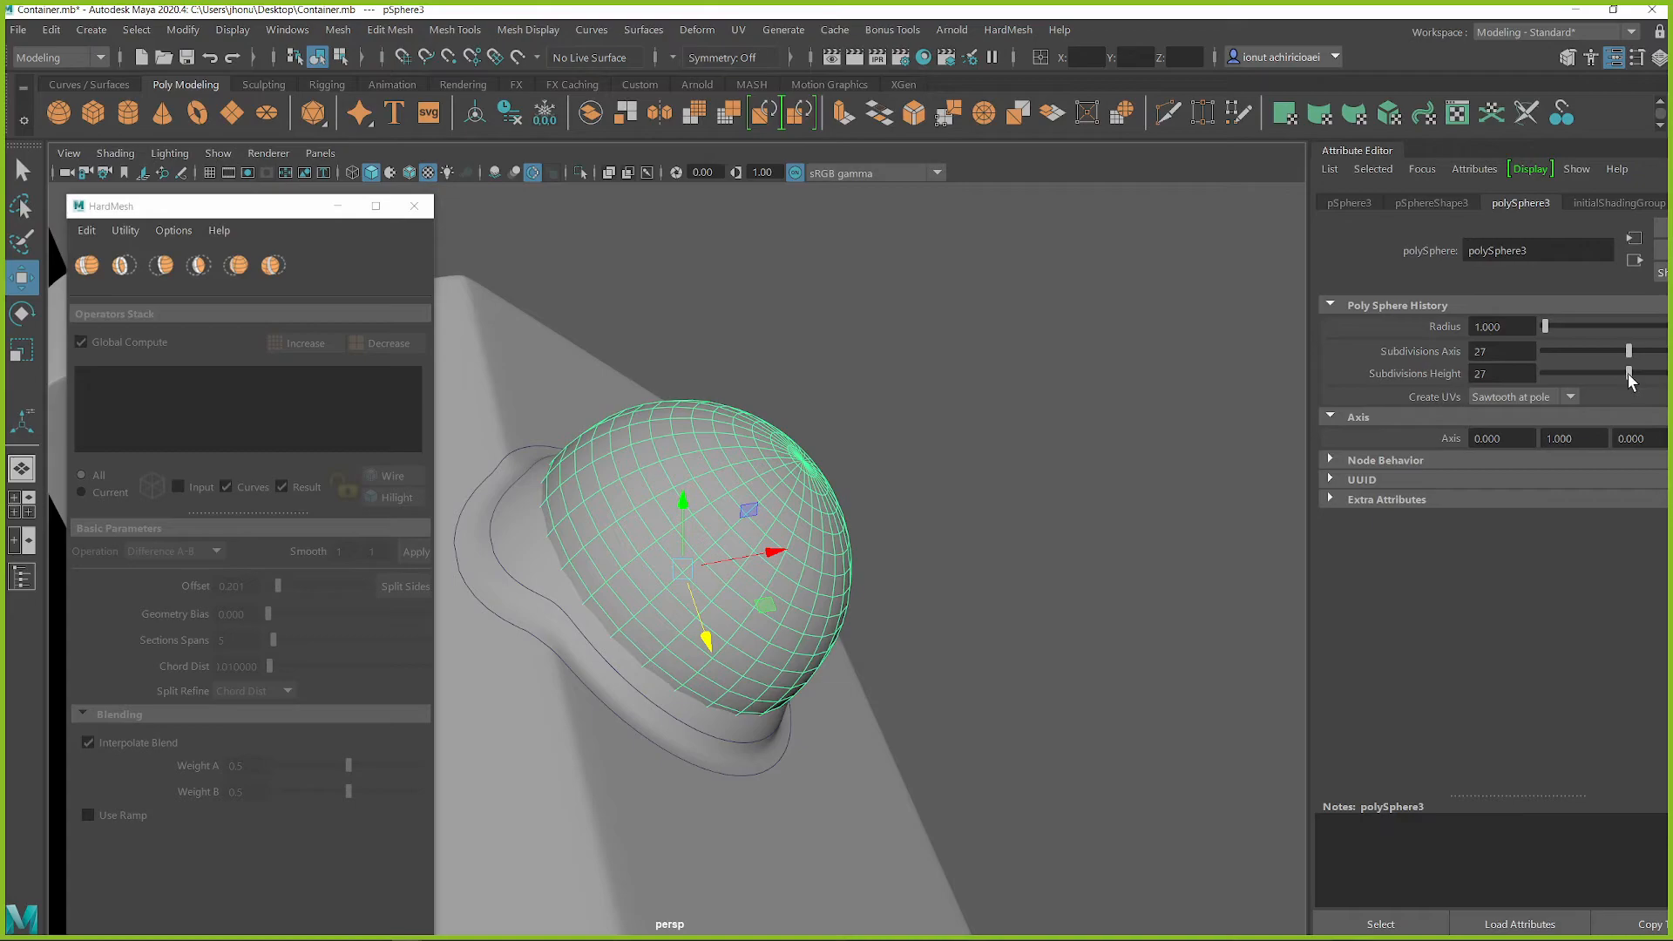
# Adjust the sphere's position so that it sits centered over the dome
pyautogui.keyDown('alt'); pyautogui.moveTo(806, 568); pyautogui.dragTo(660, 594); pyautogui.keyUp('alt')
pyautogui.click(904, 575)
pyautogui.click(761, 575)
pyautogui.moveTo(679, 490); pyautogui.dragTo(681, 498)
pyautogui.moveTo(607, 588); pyautogui.dragTo(610, 589)
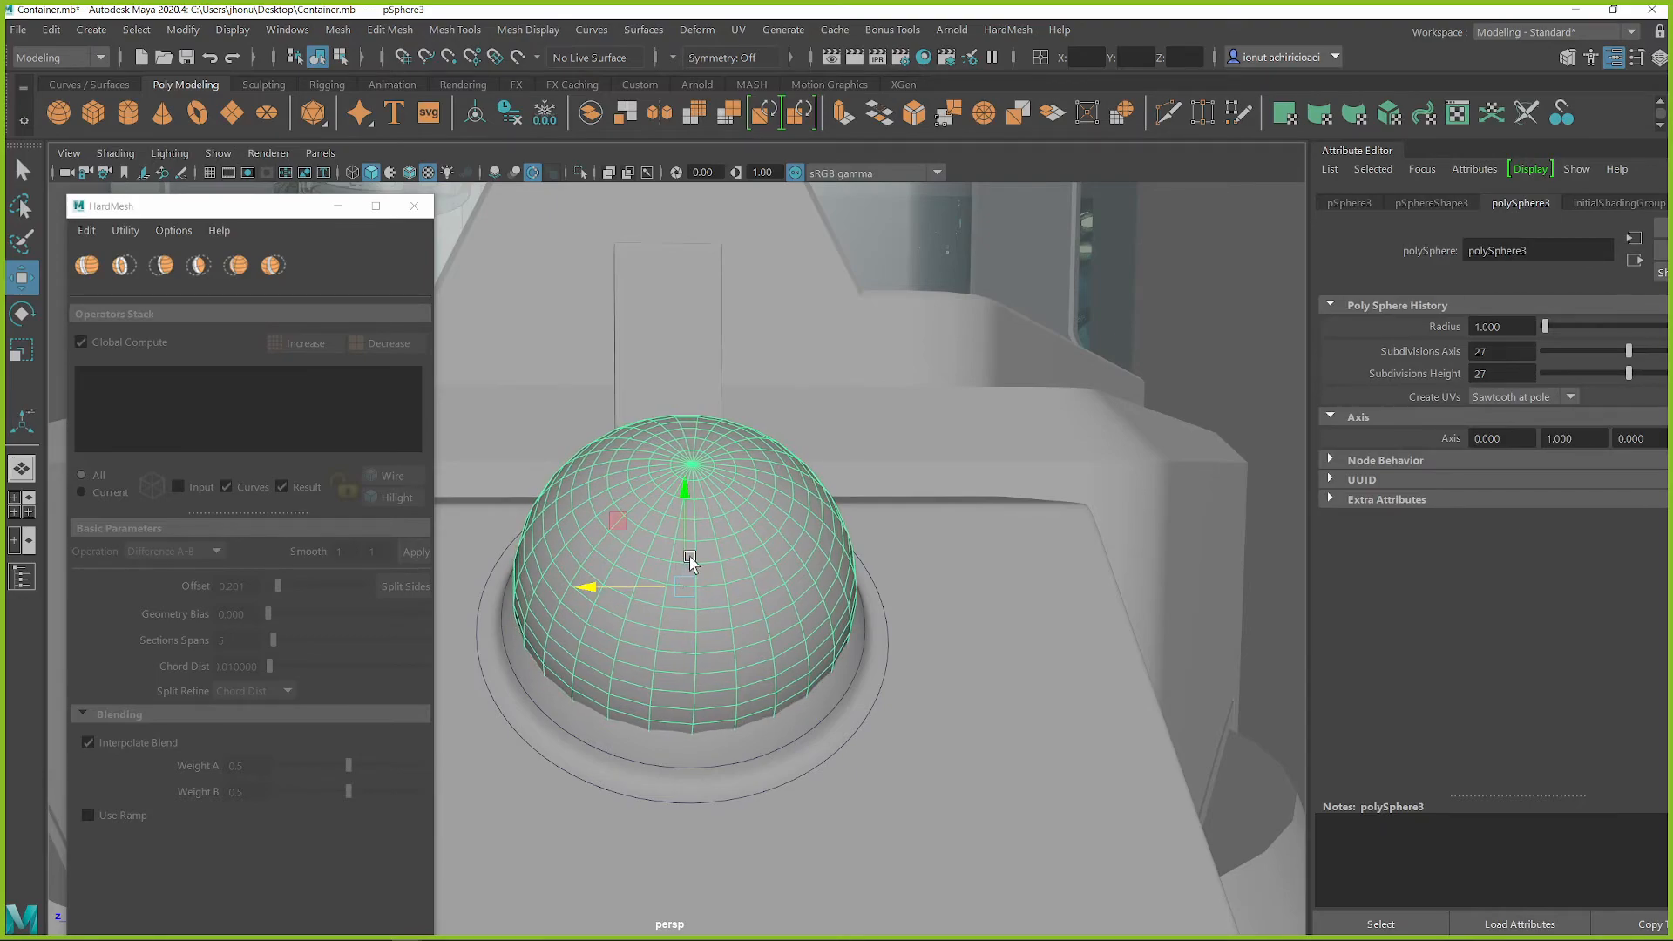
pyautogui.moveTo(684, 526); pyautogui.dragTo(616, 635)
# Select the side block together with the sphere and apply a HardMesh operation to work the sphere into the dome
pyautogui.press('q')
pyautogui.click(960, 560)
pyautogui.click(646, 639)
pyautogui.keyDown('alt'); pyautogui.moveTo(724, 579); pyautogui.dragTo(331, 374); pyautogui.keyUp('alt')
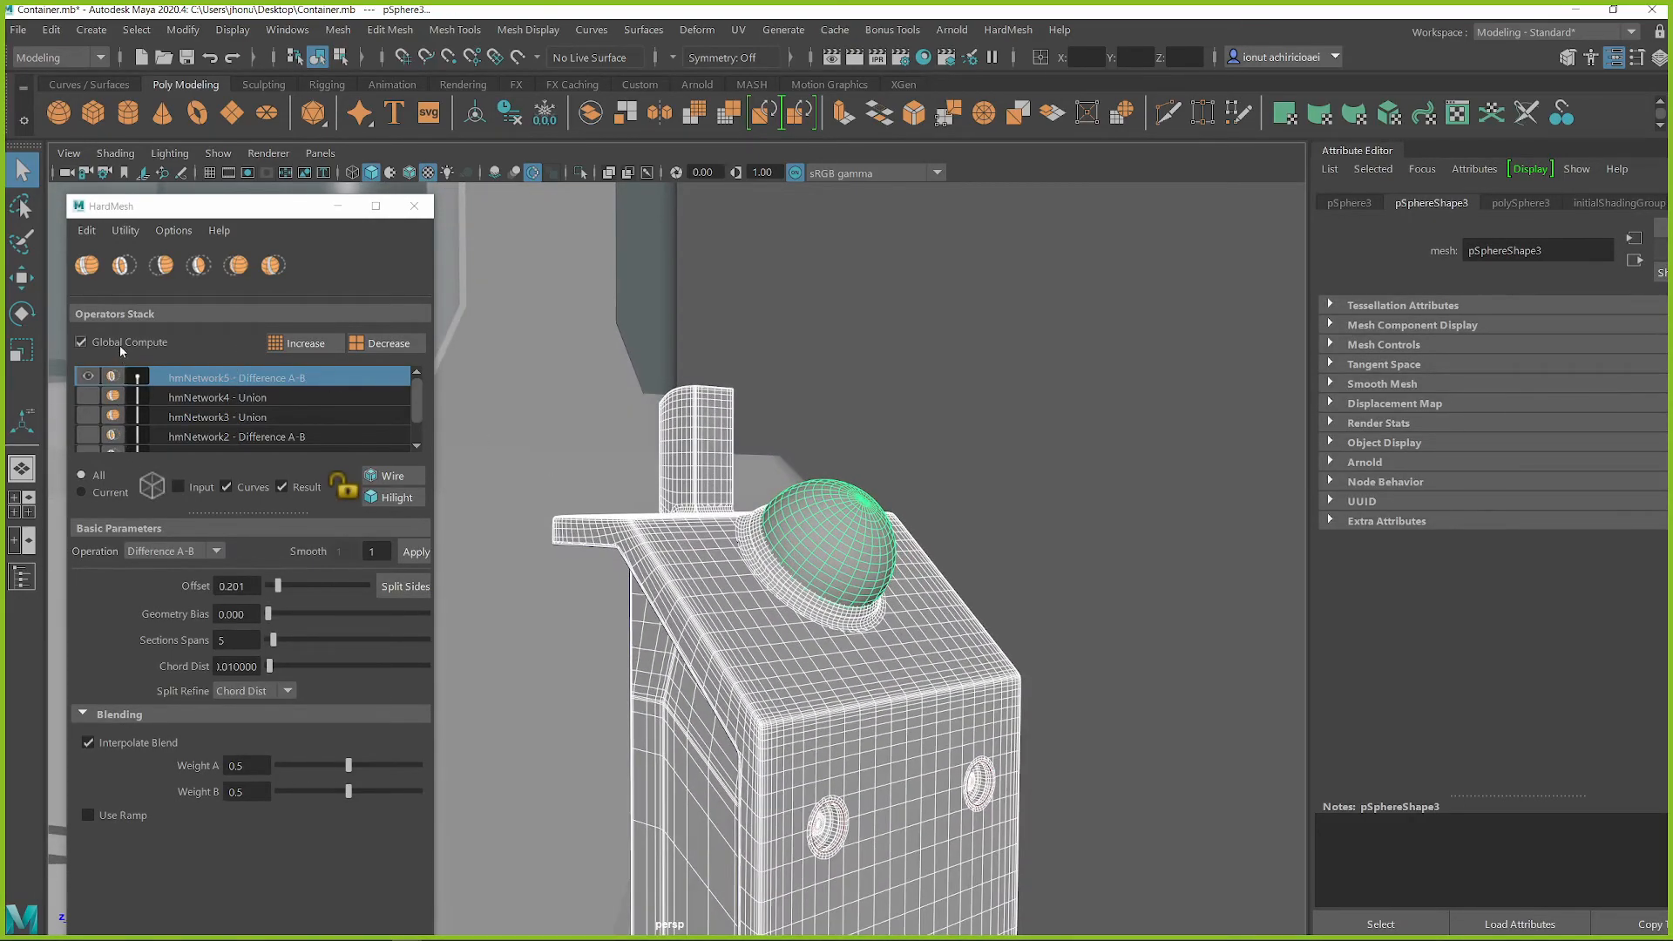
pyautogui.click(267, 266)
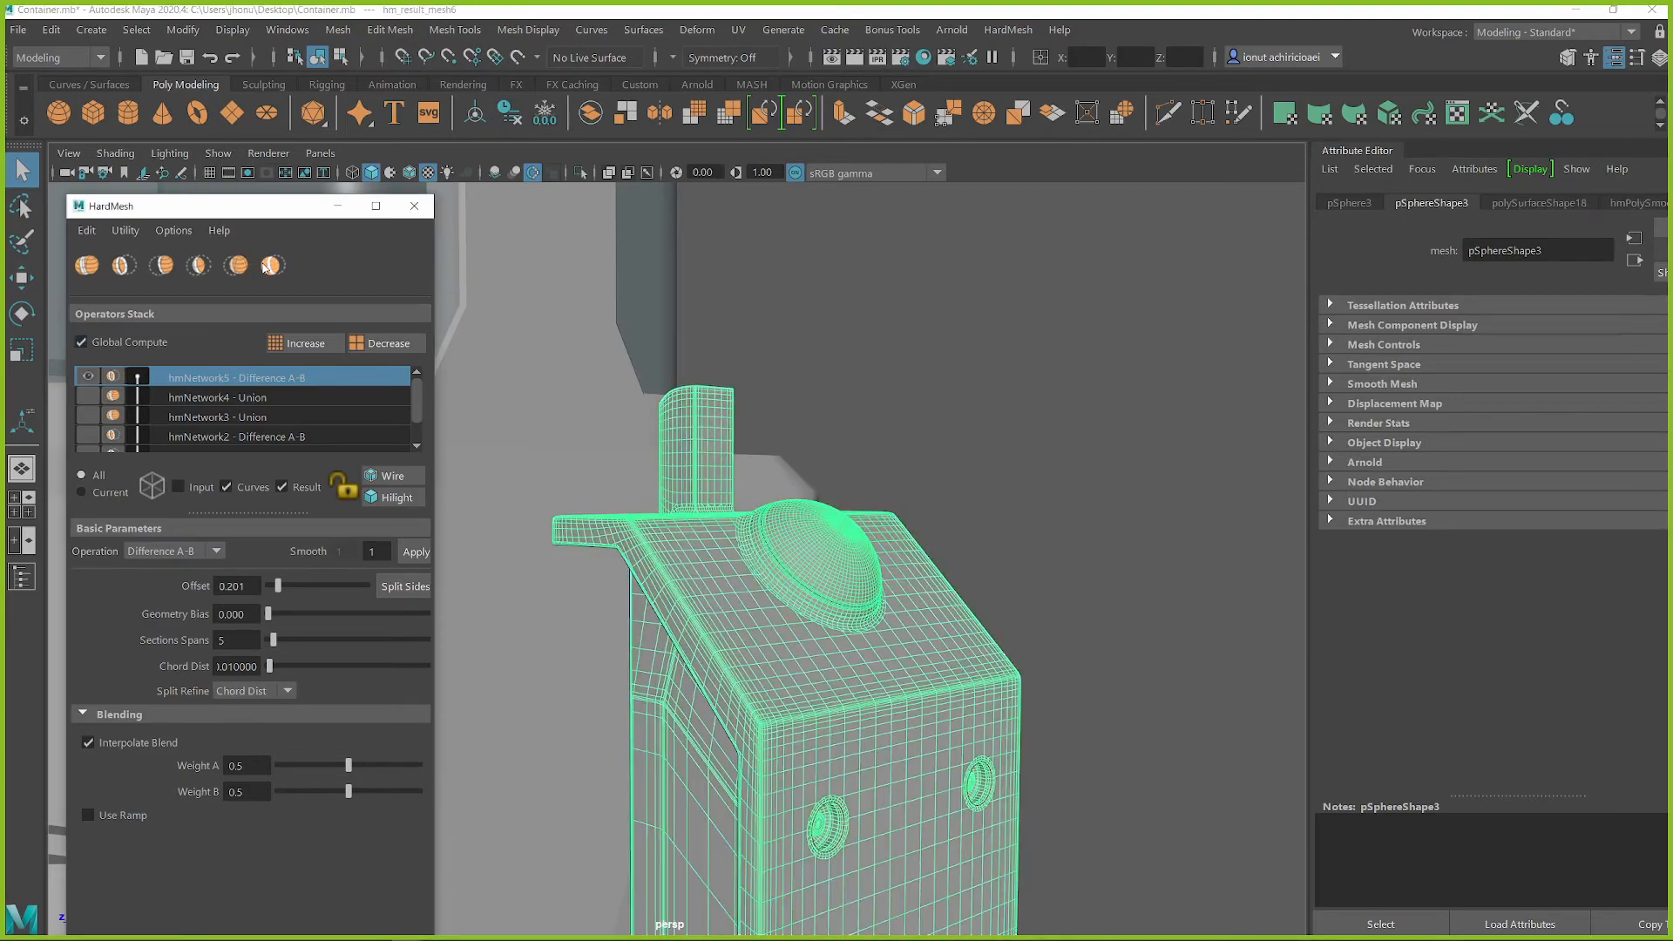
# Combine the side block and sphere with the HardMesh Panel B-A operation, turn on Use Ramp and bring its curve presets into view
pyautogui.keyDown('alt'); pyautogui.moveTo(972, 610); pyautogui.dragTo(898, 558); pyautogui.keyUp('alt')
pyautogui.scroll(3, 928, 548)
pyautogui.click(88, 815)
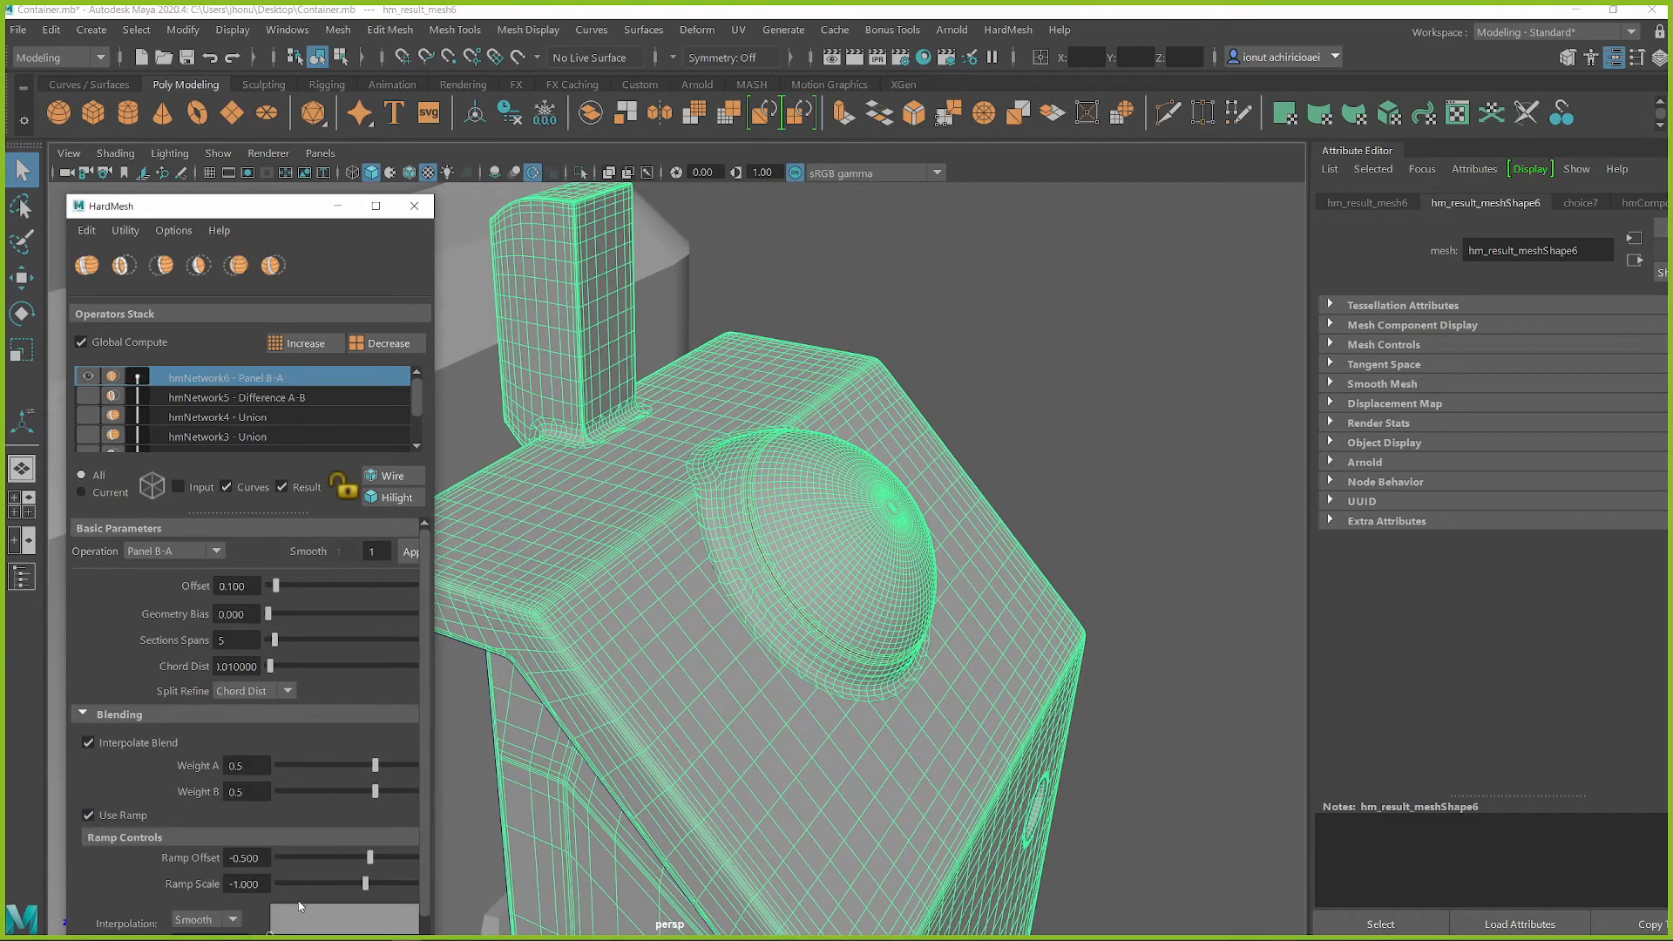
pyautogui.scroll(-1, 299, 907)
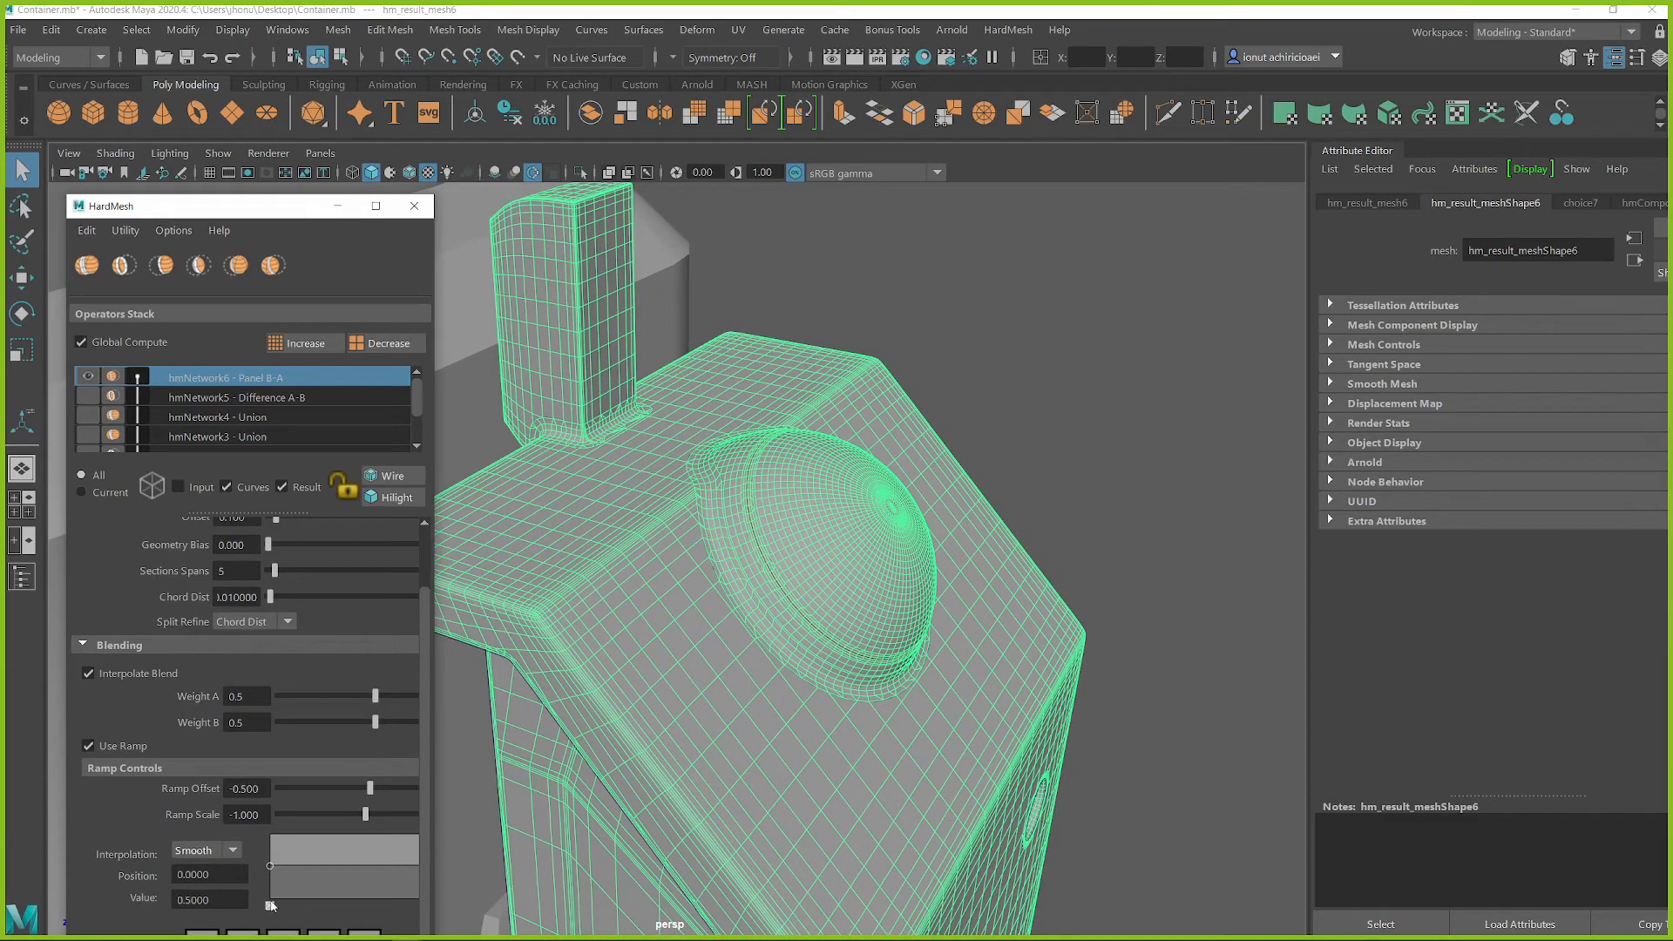
pyautogui.moveTo(293, 212)
pyautogui.mouseDown()
pyautogui.moveTo(278, 204)
pyautogui.moveTo(311, 215)
pyautogui.mouseUp()
pyautogui.click(22, 579)
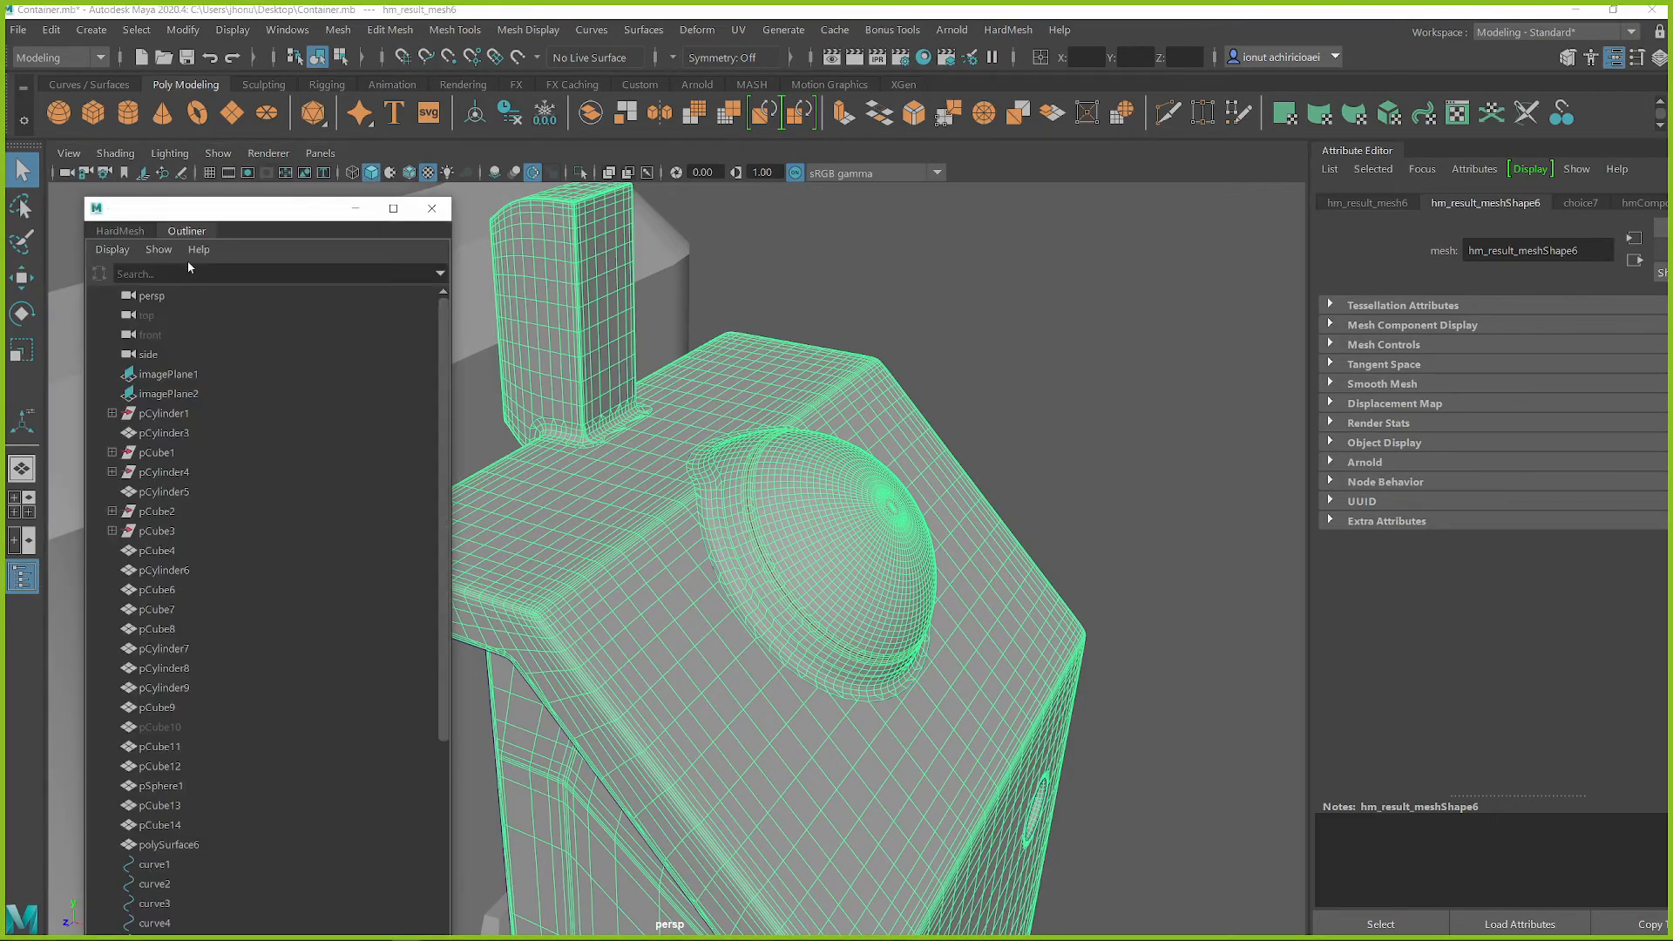
pyautogui.click(138, 232)
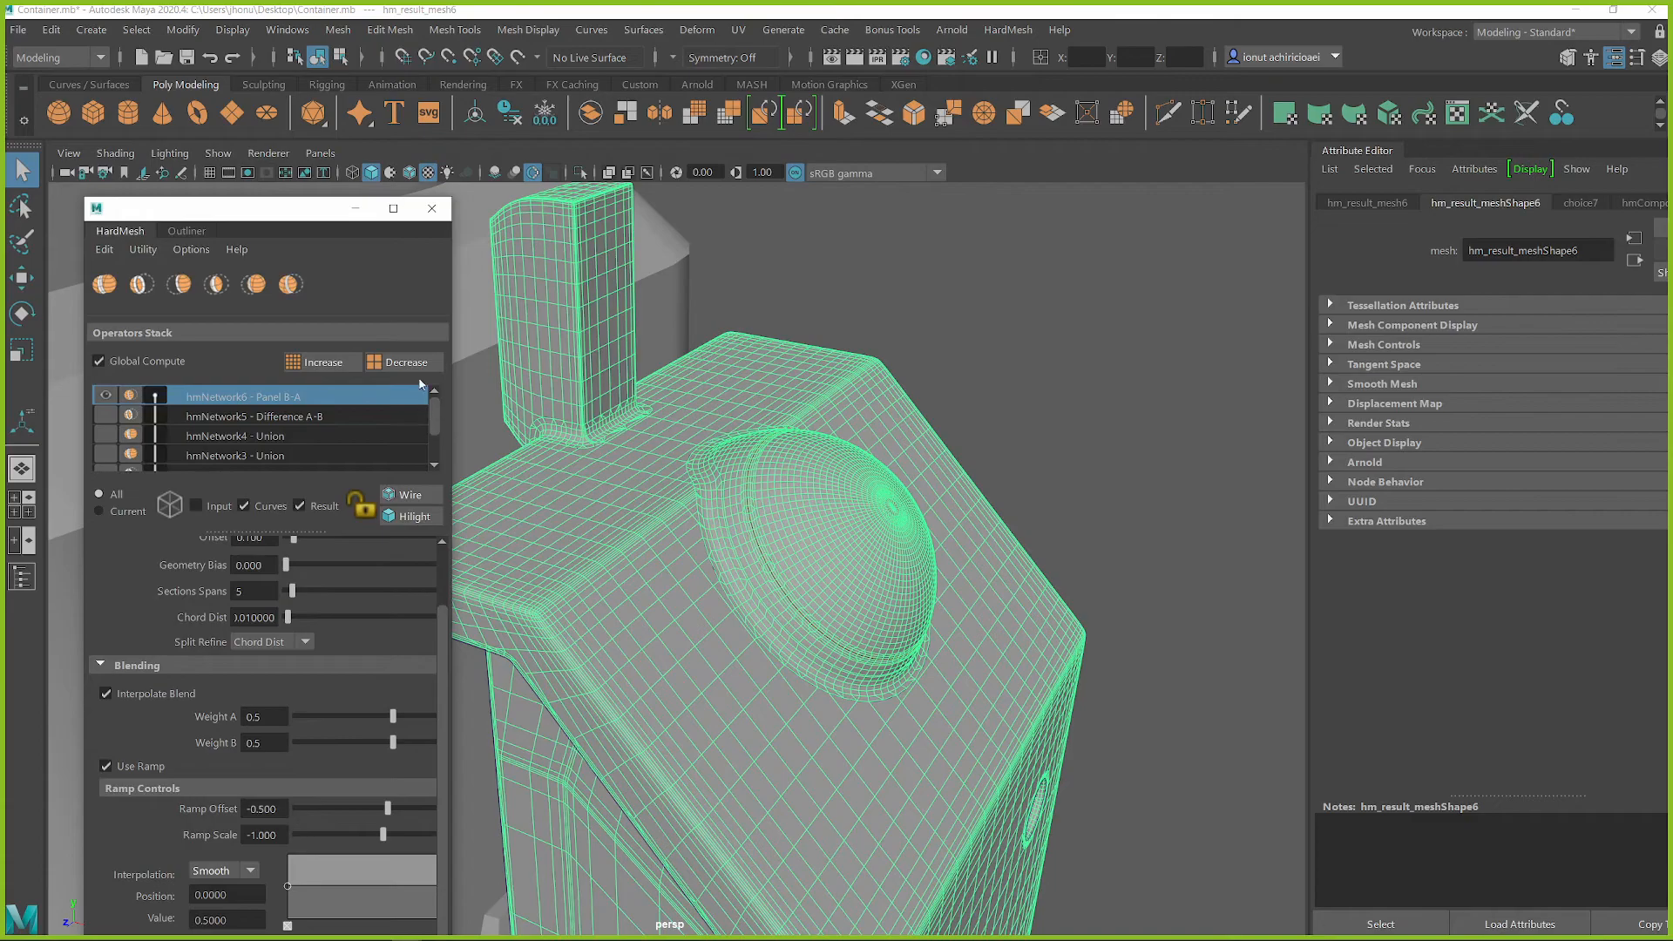
pyautogui.moveTo(279, 214); pyautogui.dragTo(246, 200)
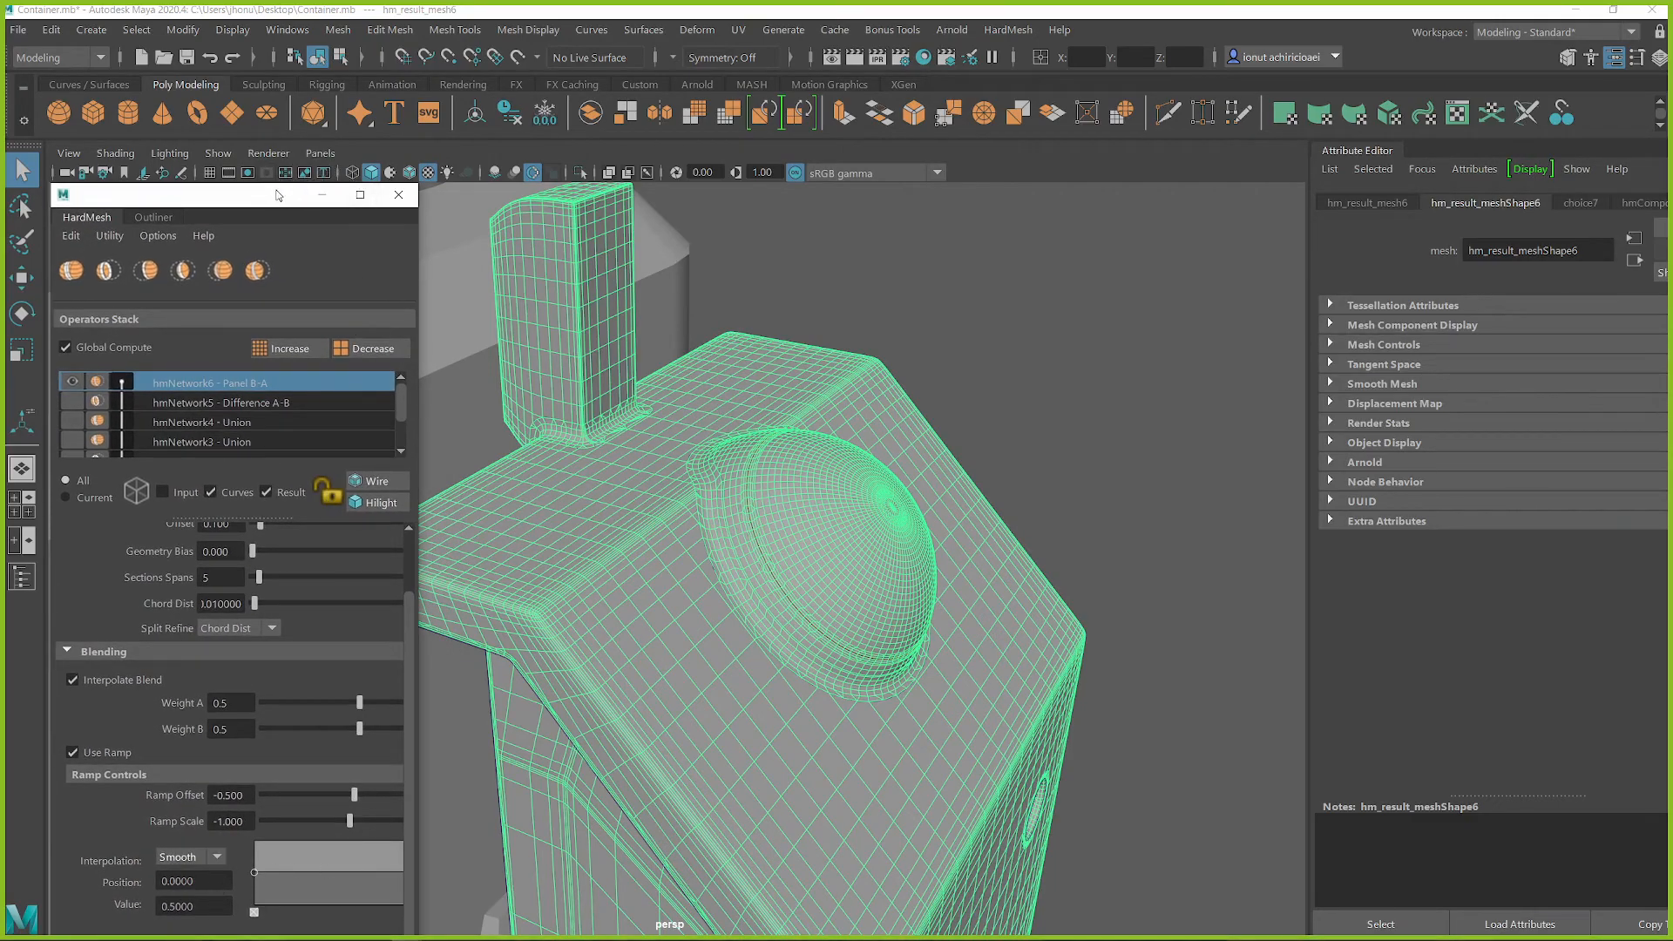
pyautogui.moveTo(277, 195); pyautogui.dragTo(295, 149)
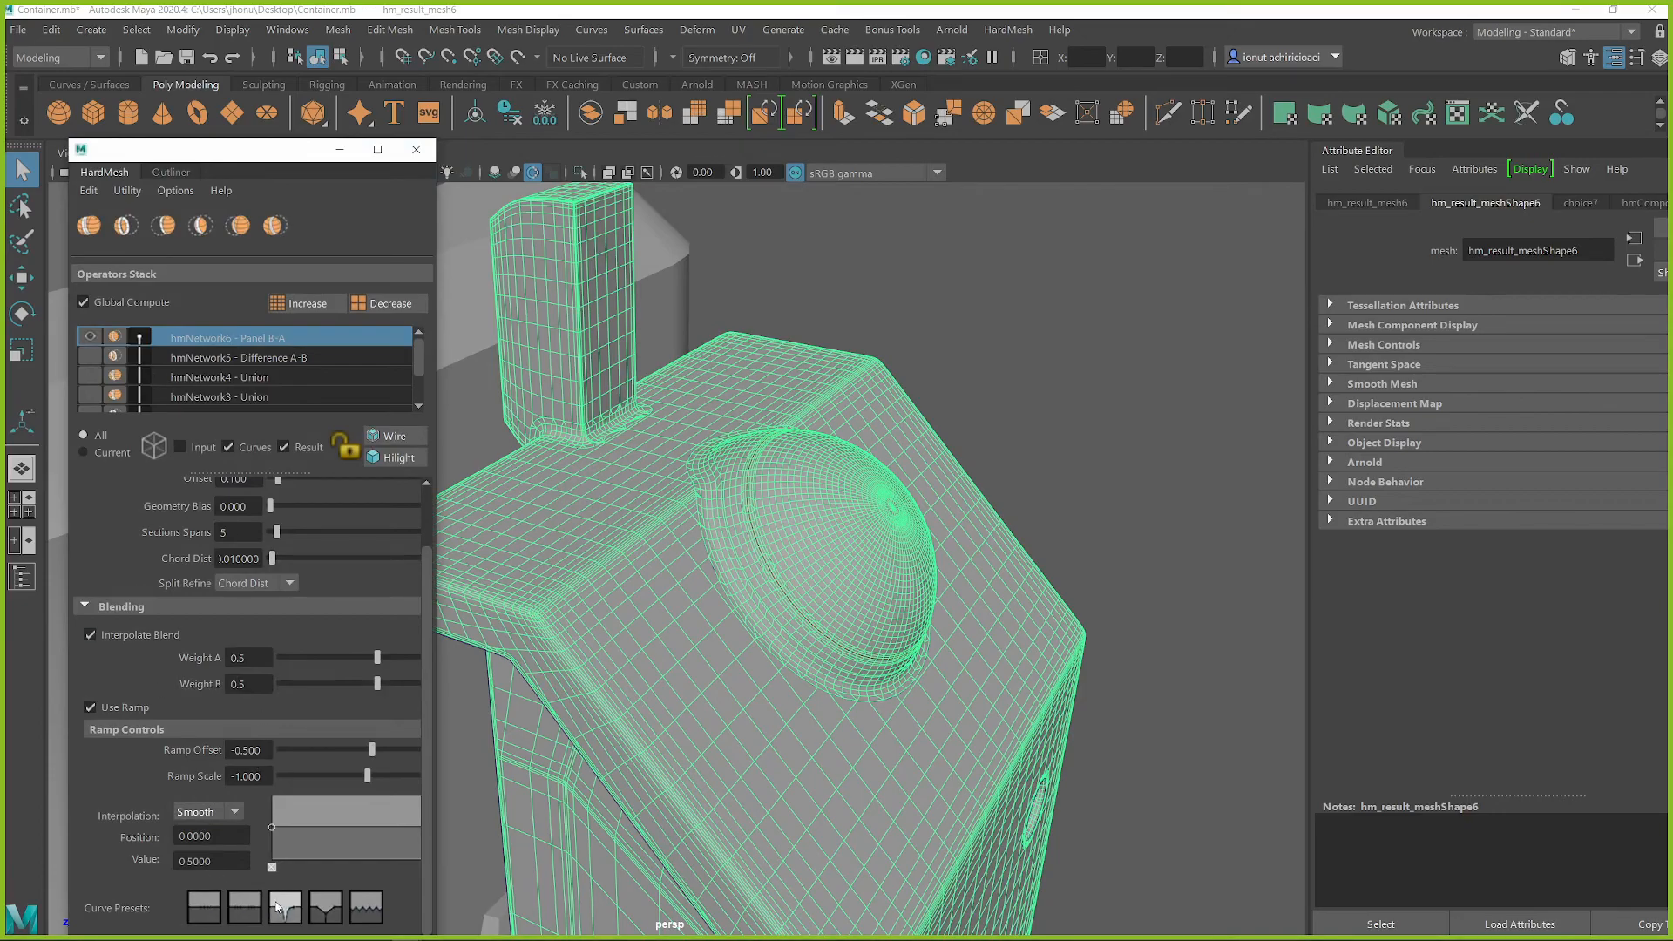
# Shape the panel seam around the dome with the V-shaped Spline ramp preset and set Sections Spans to 2
pyautogui.keyDown('alt'); pyautogui.moveTo(882, 562); pyautogui.dragTo(945, 556, button='right'); pyautogui.keyUp('alt')
pyautogui.keyDown('alt'); pyautogui.moveTo(945, 556); pyautogui.dragTo(652, 545); pyautogui.keyUp('alt')
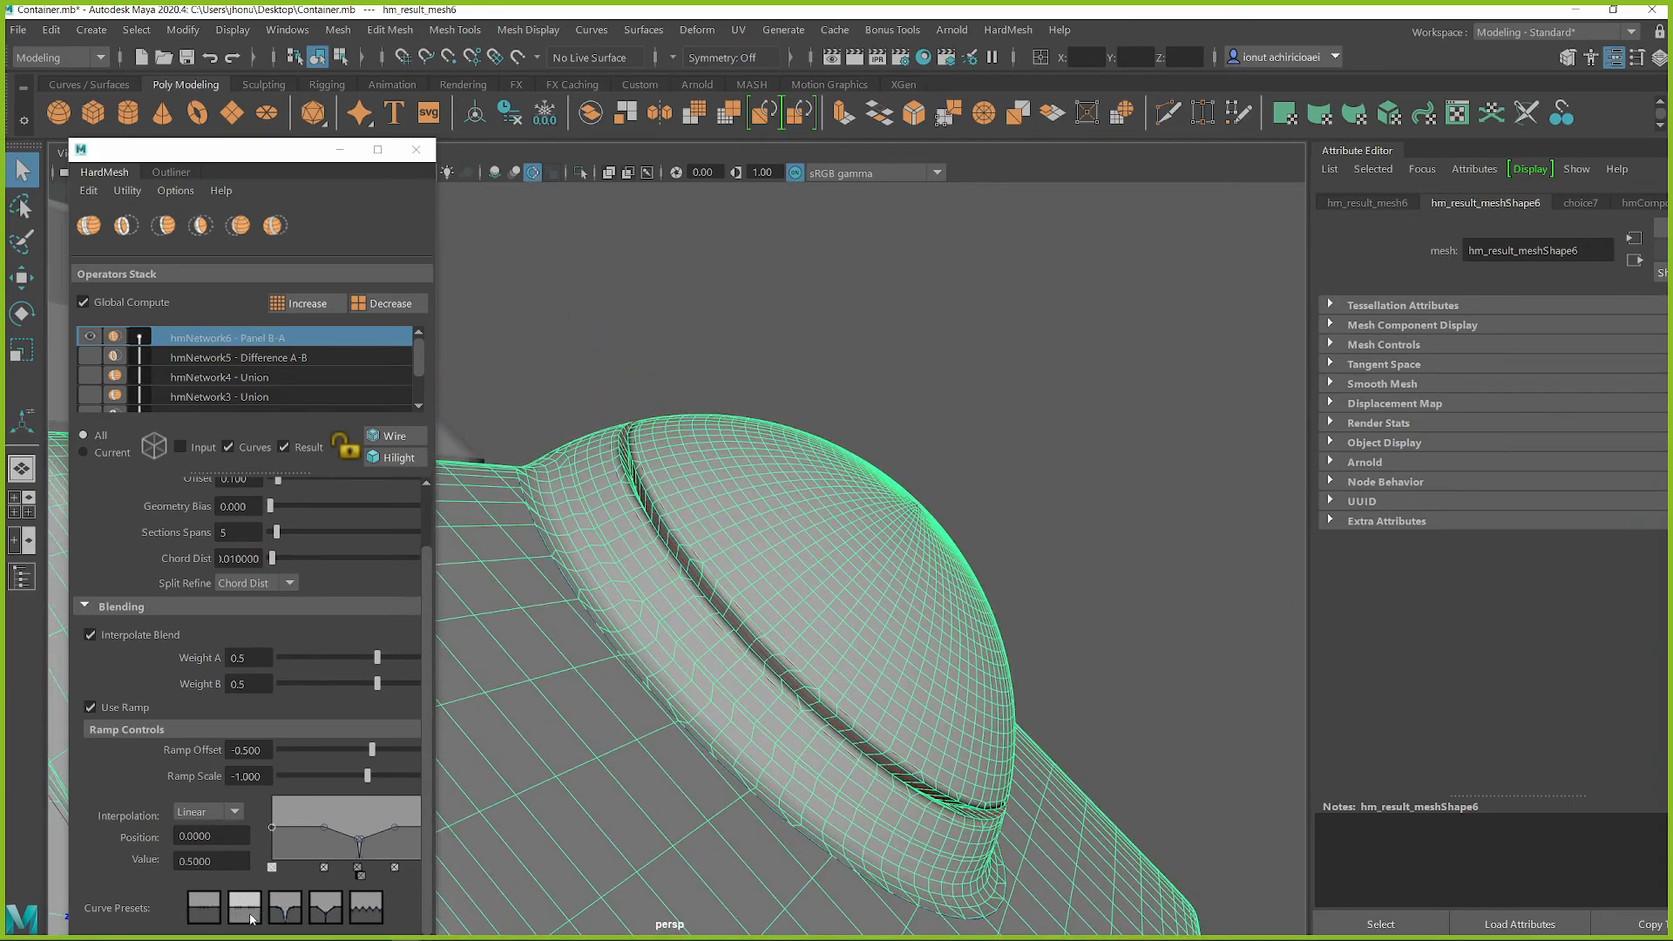
pyautogui.click(286, 908)
pyautogui.scroll(2, 200, 584)
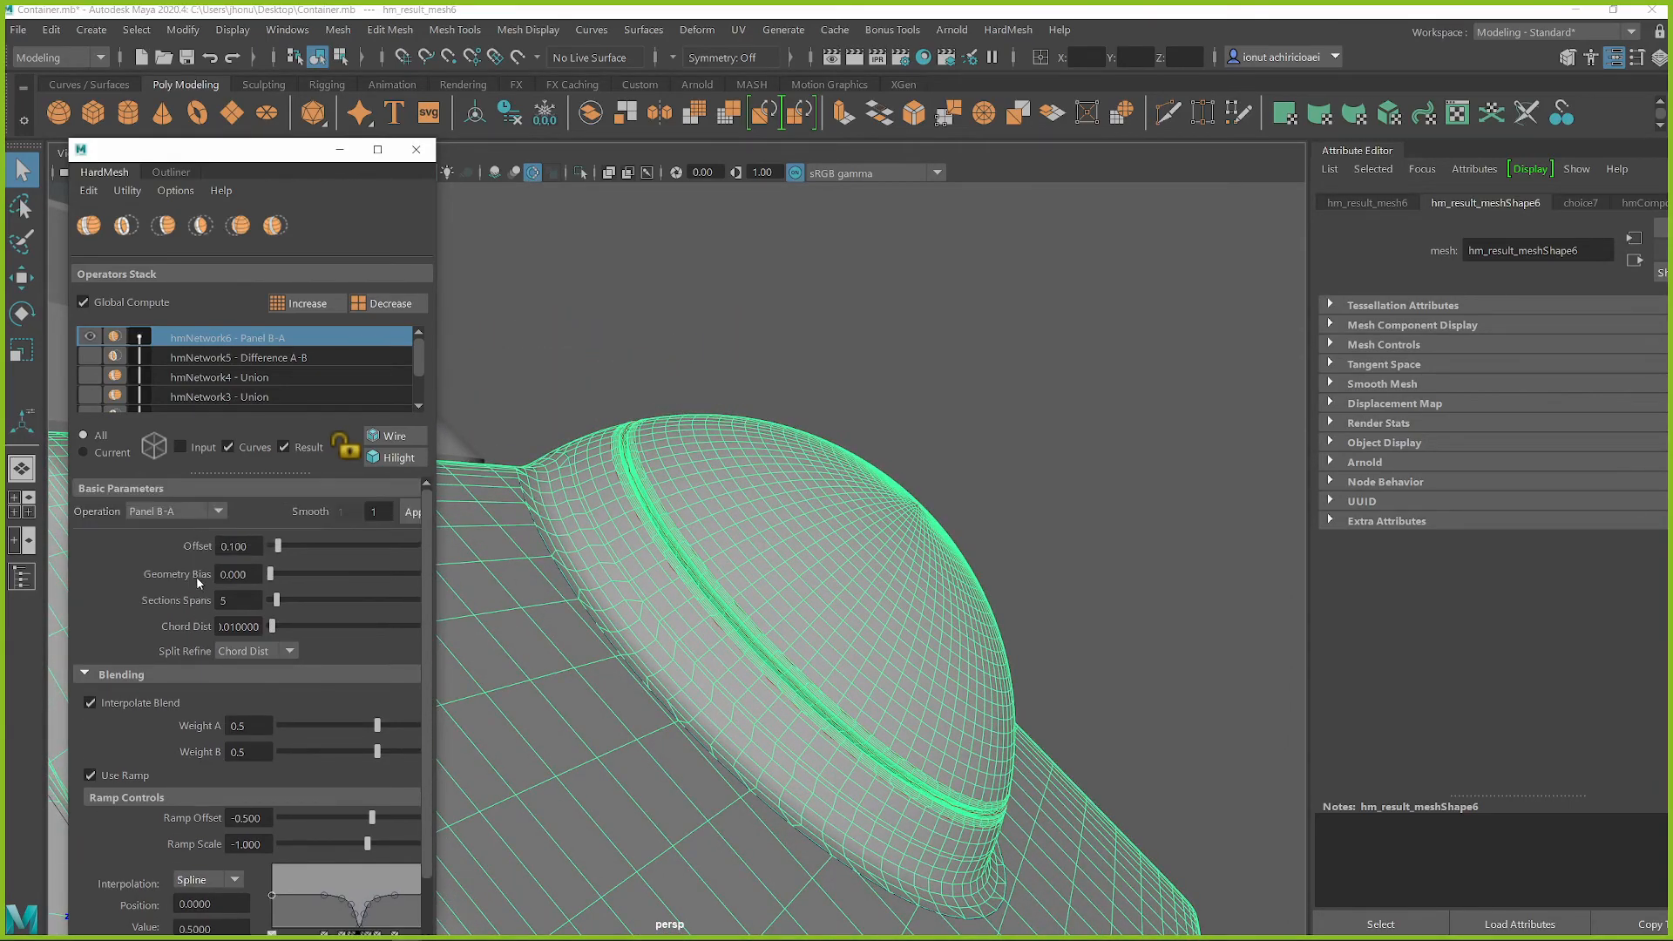
pyautogui.moveTo(274, 601); pyautogui.dragTo(271, 601)
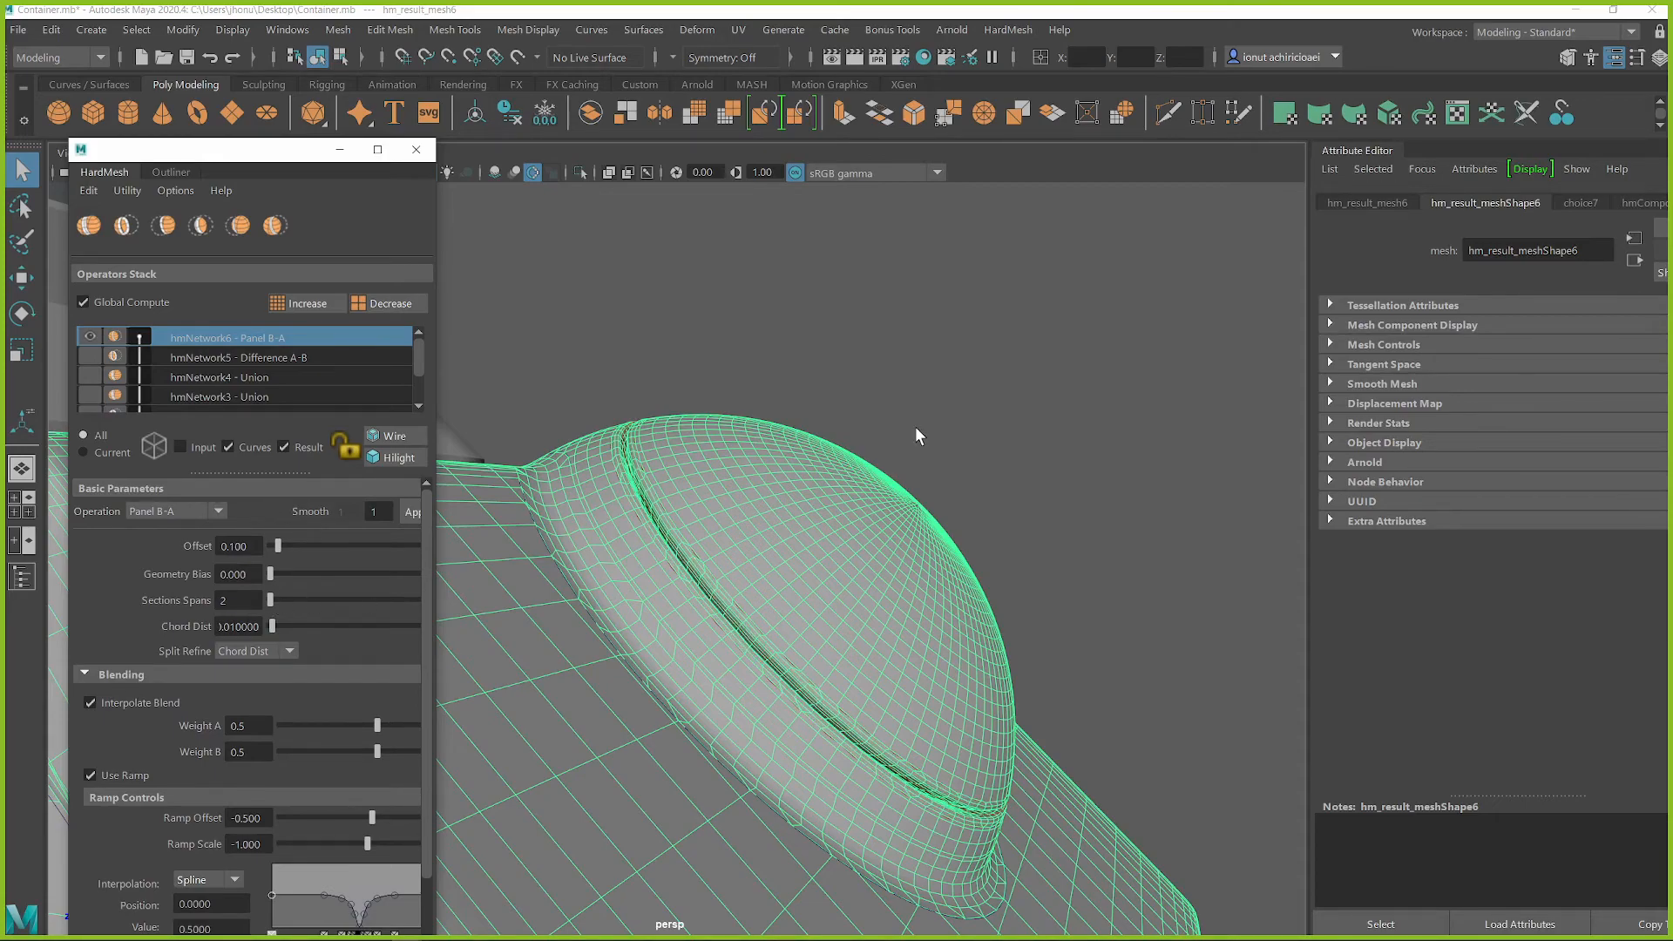
# Deselect the mesh and examine the dome, its panel seam and the recessed holes on the side block from several angles
pyautogui.click(973, 420)
pyautogui.scroll(-3, 852, 573)
pyautogui.keyDown('alt'); pyautogui.moveTo(850, 573); pyautogui.dragTo(692, 530); pyautogui.keyUp('alt')
pyautogui.scroll(-3, 737, 617)
pyautogui.scroll(8, 743, 607)
pyautogui.scroll(-3, 762, 628)
pyautogui.click(795, 588)
pyautogui.scroll(3, 794, 588)
pyautogui.click(903, 578)
pyautogui.scroll(-5, 770, 650)
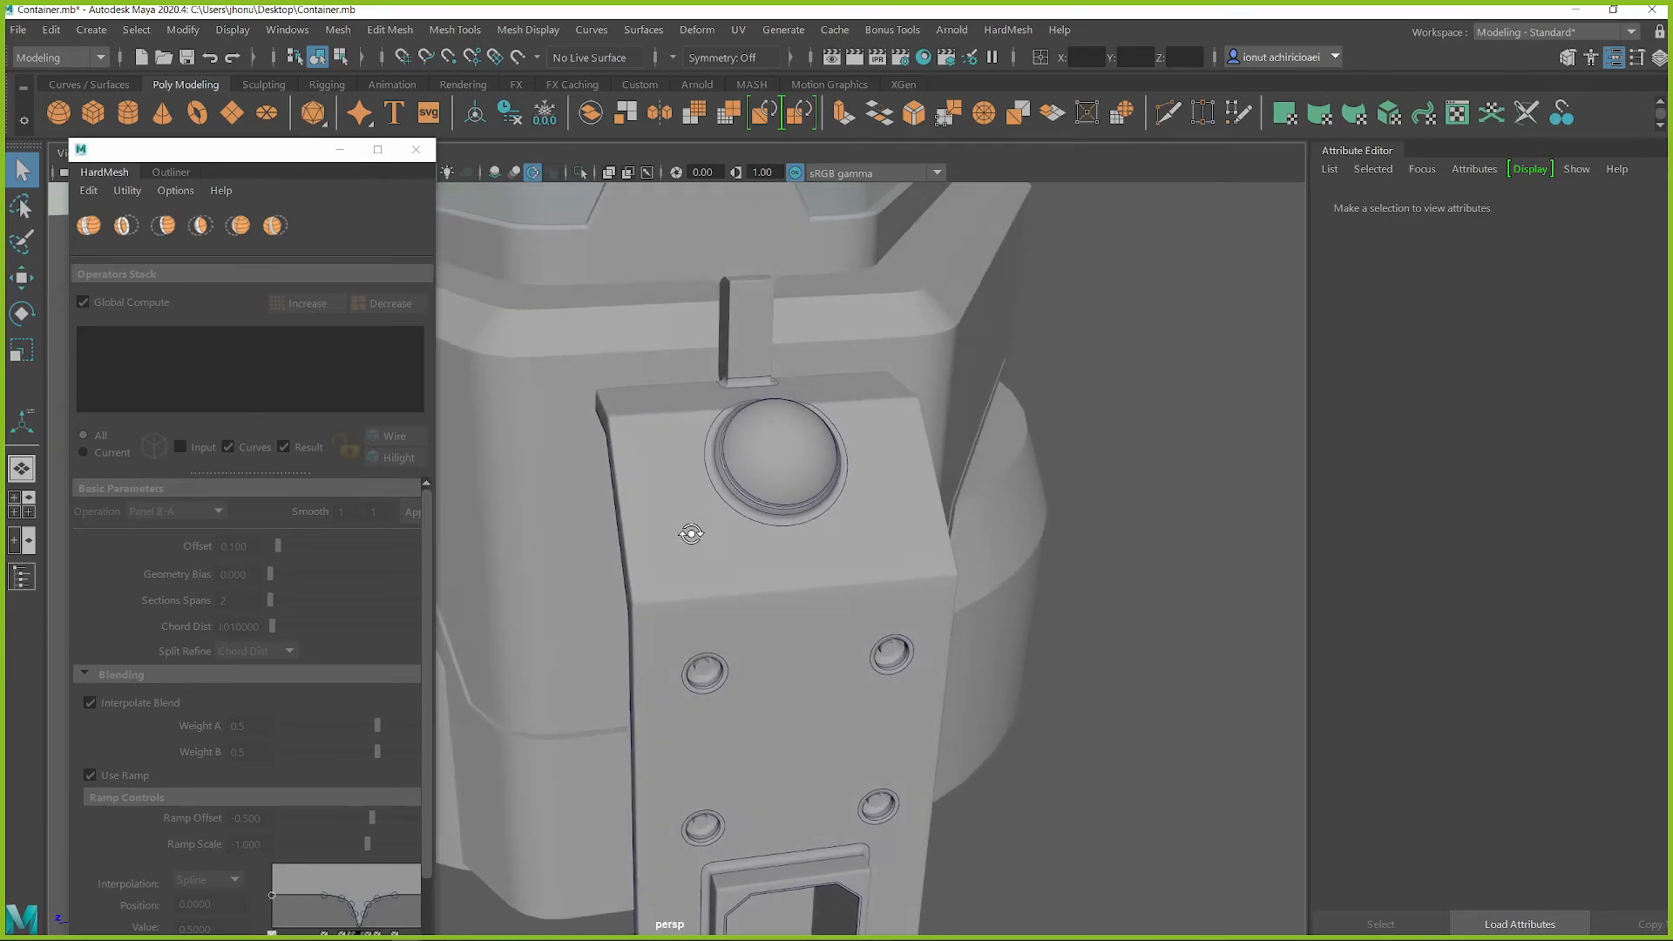
pyautogui.scroll(2, 684, 519)
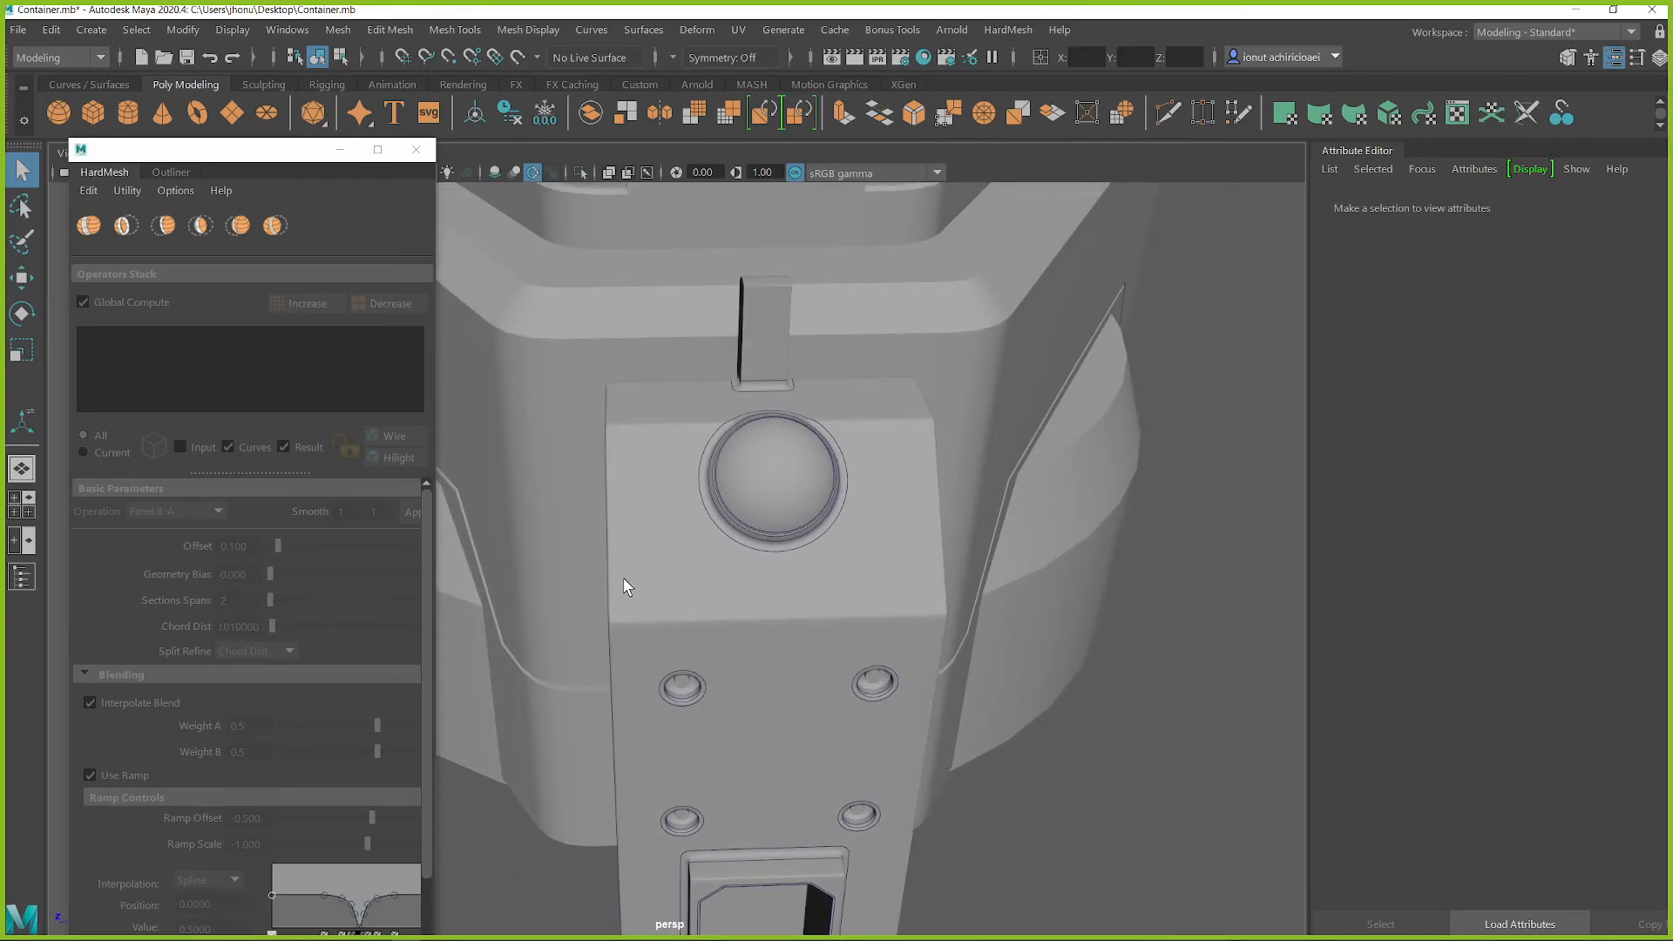
pyautogui.keyDown('alt'); pyautogui.moveTo(712, 545); pyautogui.dragTo(860, 465); pyautogui.keyUp('alt')
# Select the side block and clean its current HardMesh network
pyautogui.click(664, 462)
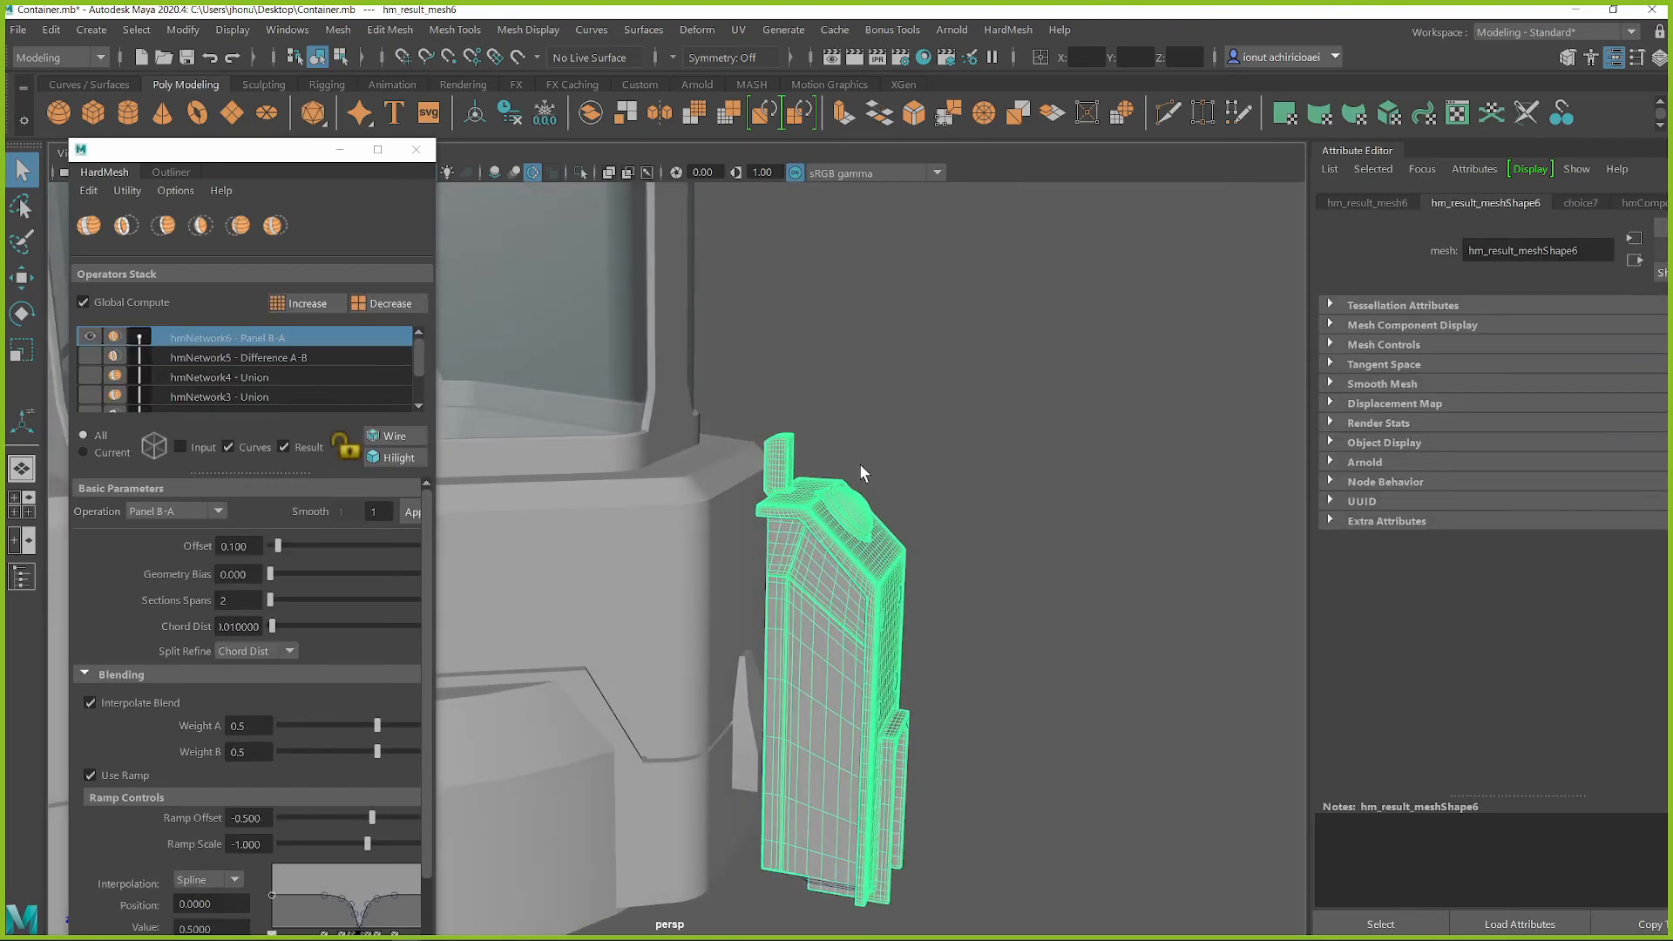
pyautogui.click(175, 191)
pyautogui.moveTo(137, 193)
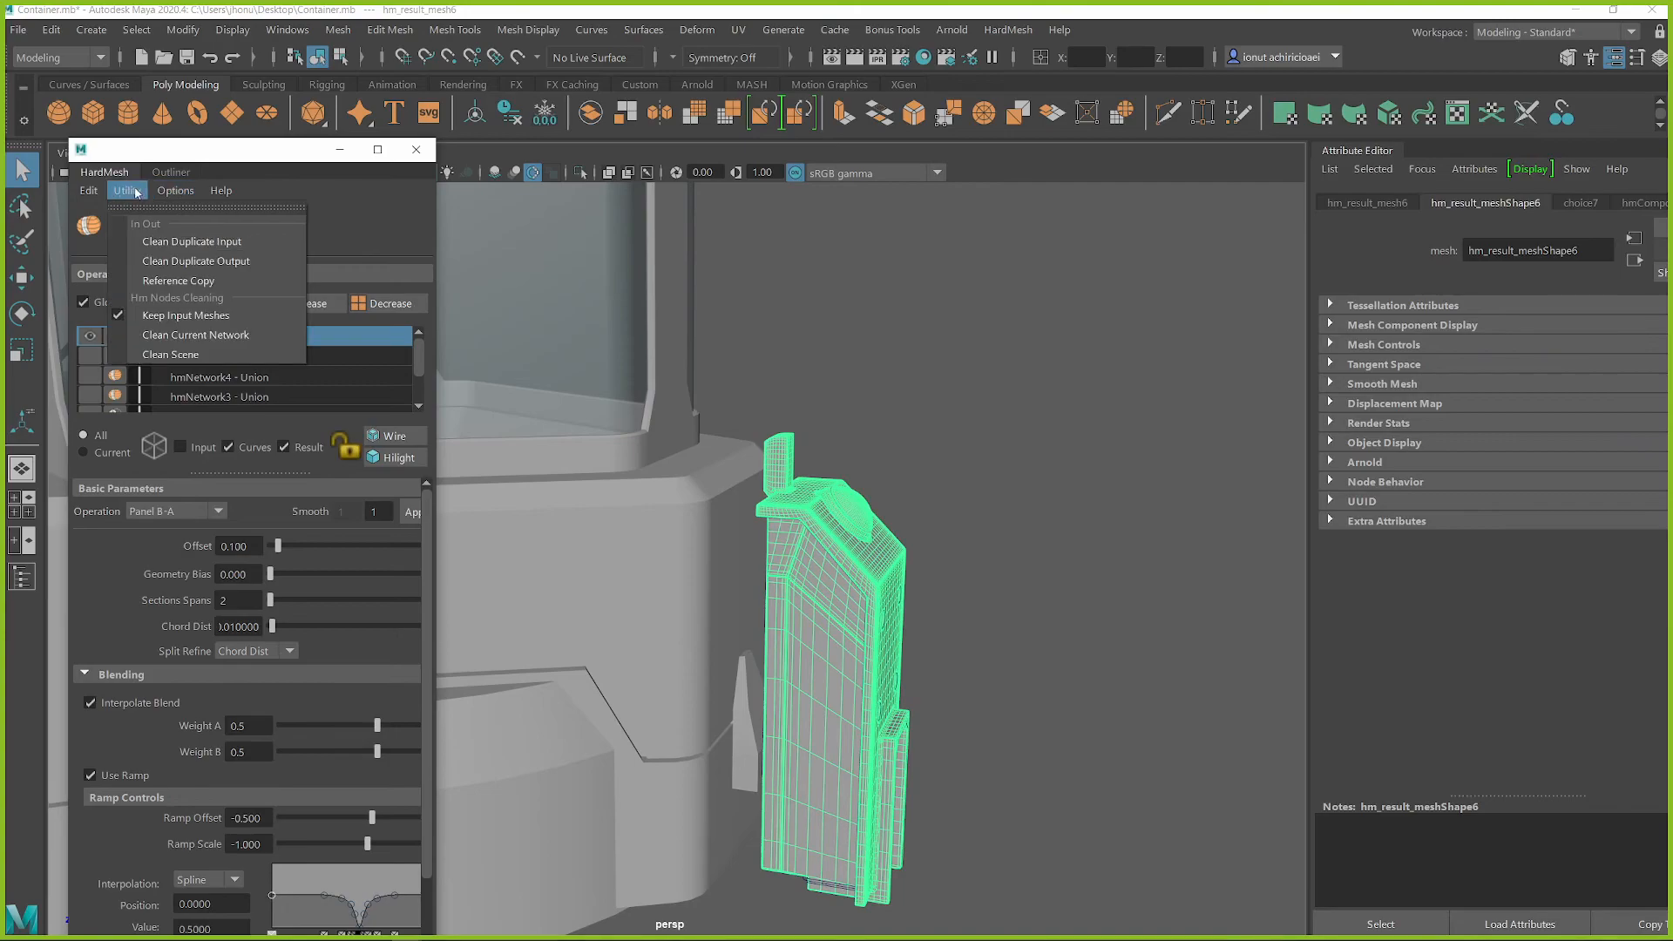
pyautogui.click(183, 334)
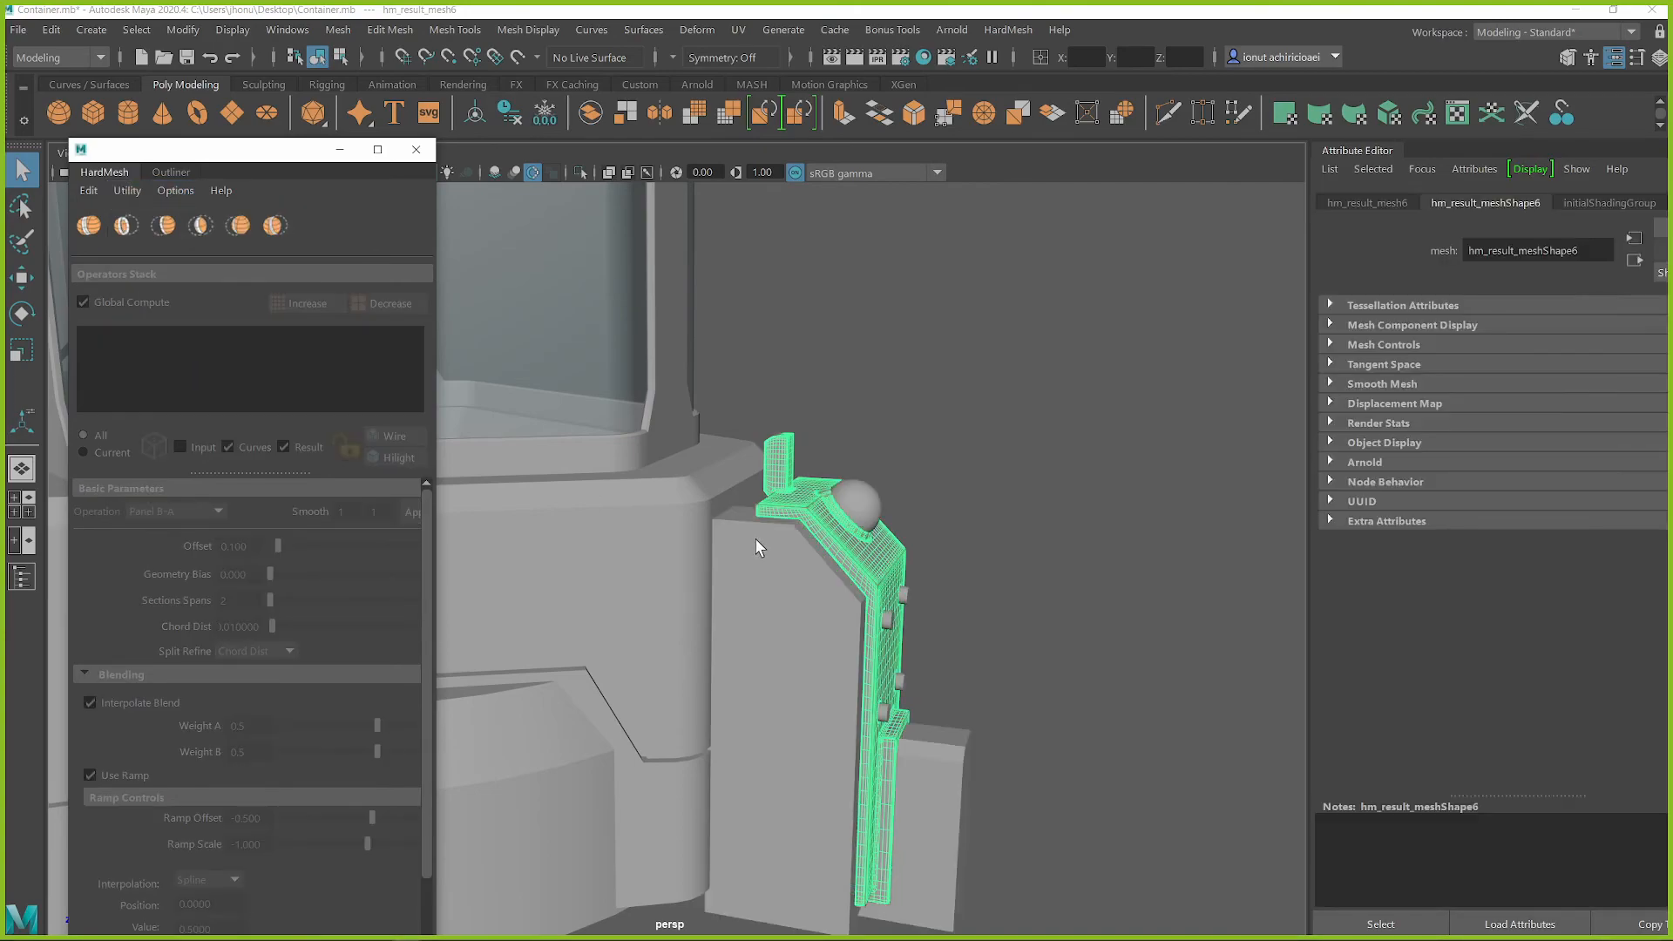
# Delete the leftover input meshes around the side block while the result mesh is hidden, and show the result mesh again
pyautogui.keyDown('alt'); pyautogui.moveTo(758, 550); pyautogui.dragTo(771, 563); pyautogui.keyUp('alt')
pyautogui.click(772, 592)
pyautogui.click(790, 508)
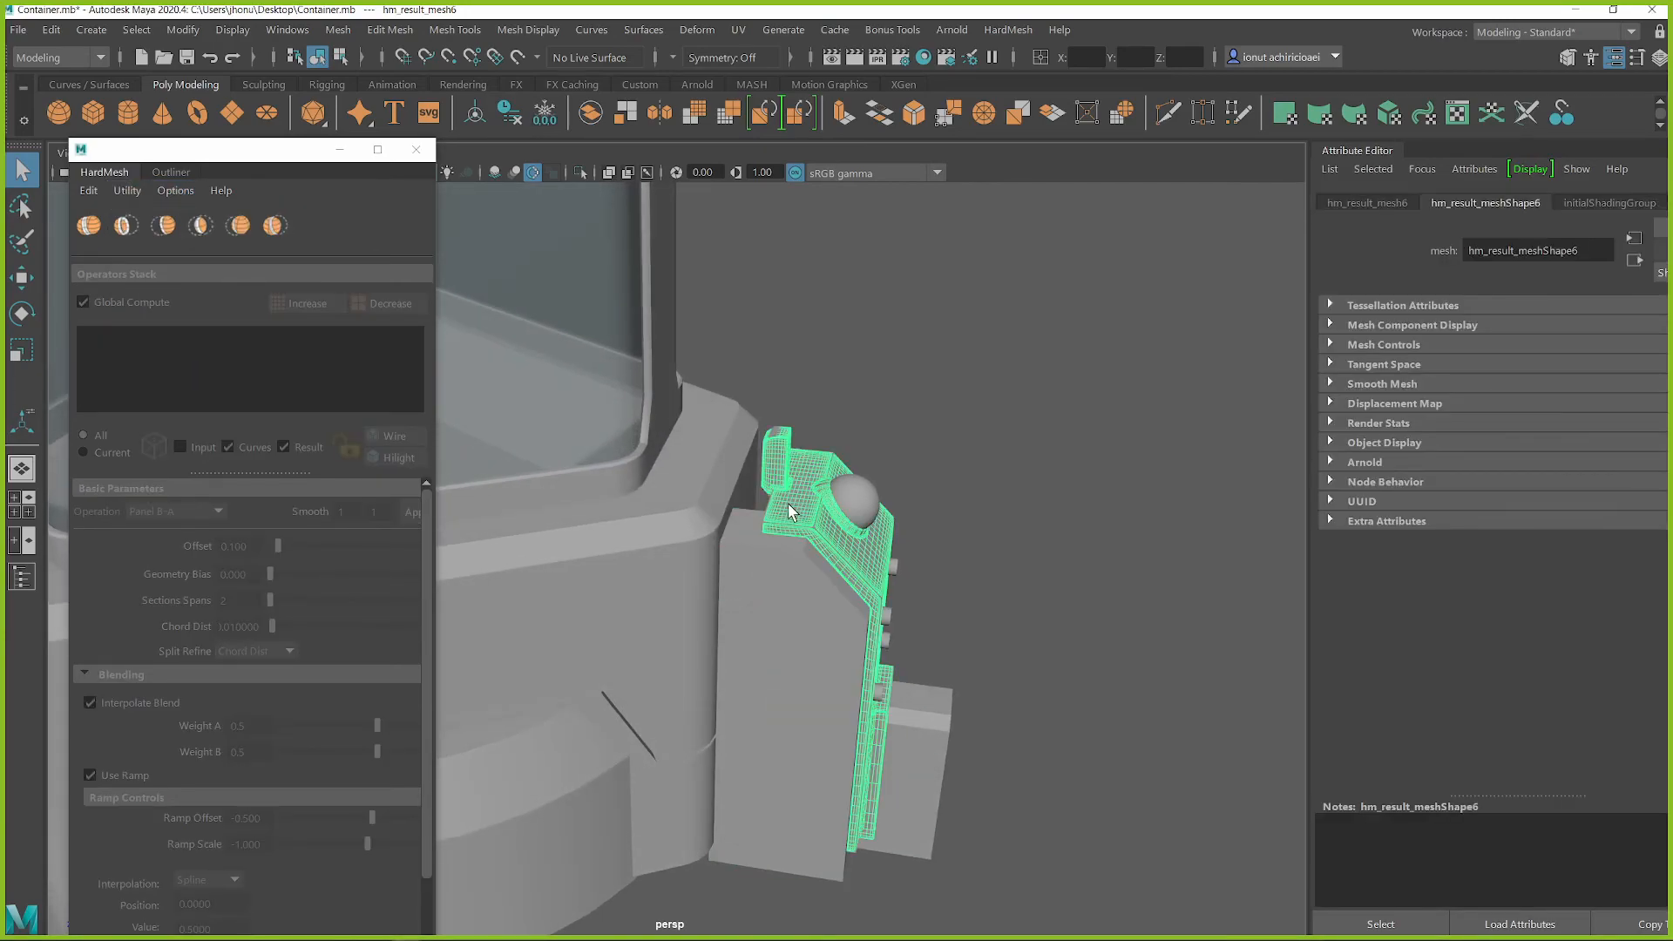
pyautogui.keyDown('alt'); pyautogui.moveTo(730, 527); pyautogui.dragTo(745, 514); pyautogui.keyUp('alt')
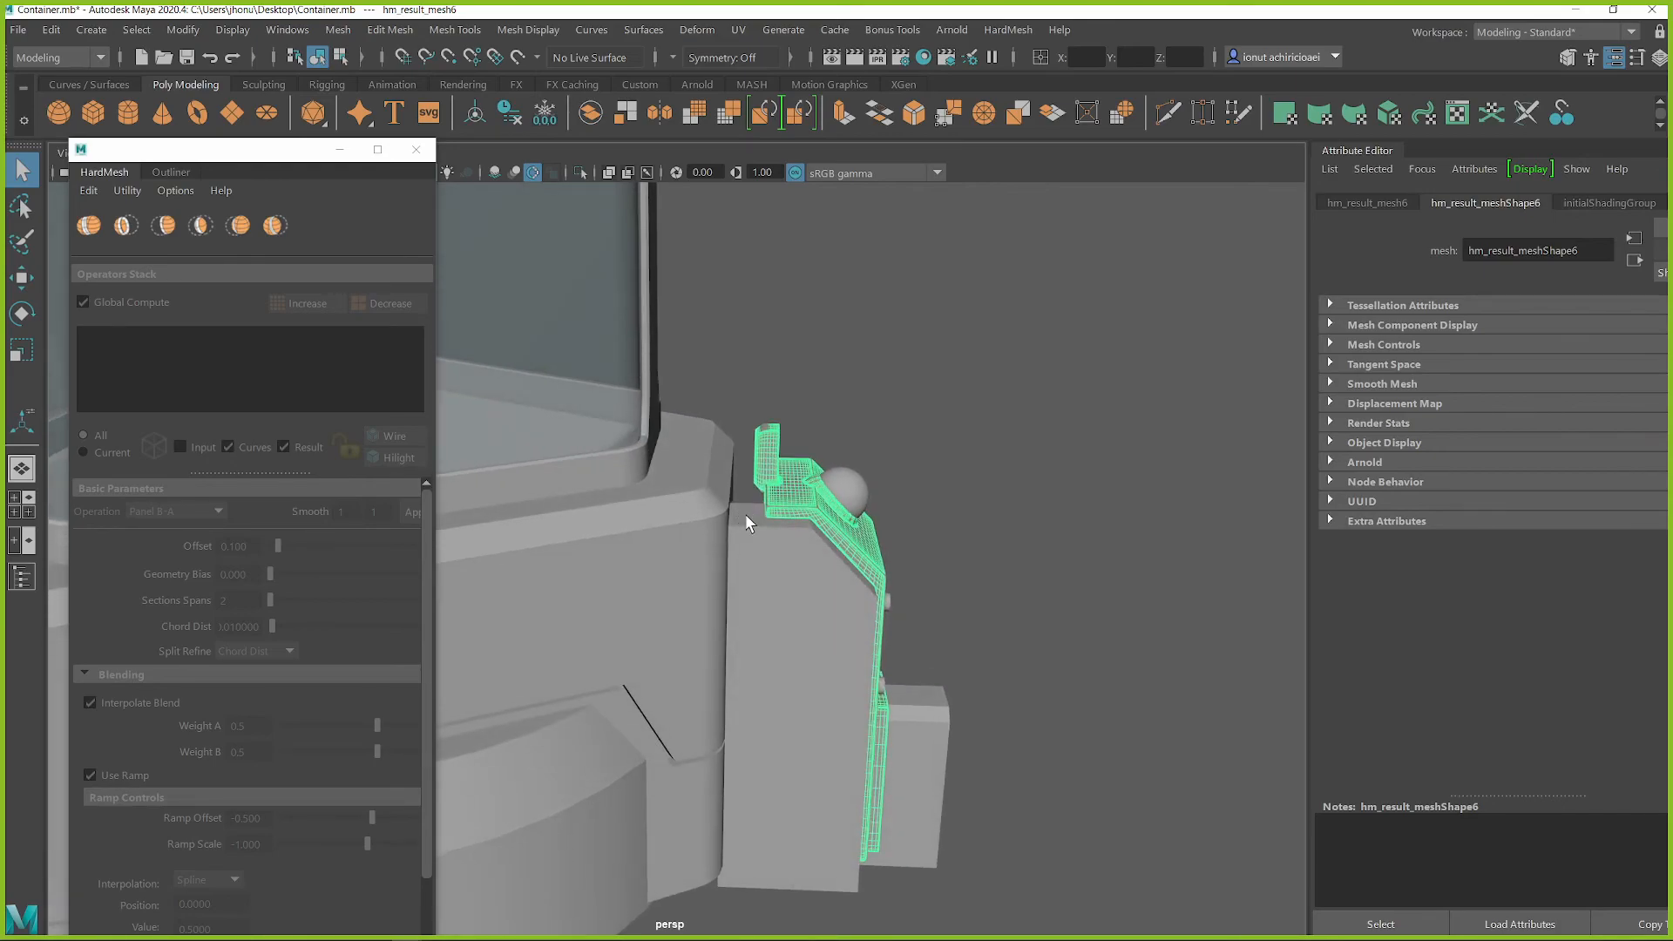
pyautogui.click(739, 479)
pyautogui.moveTo(747, 449); pyautogui.dragTo(1211, 896)
pyautogui.press('Delete')
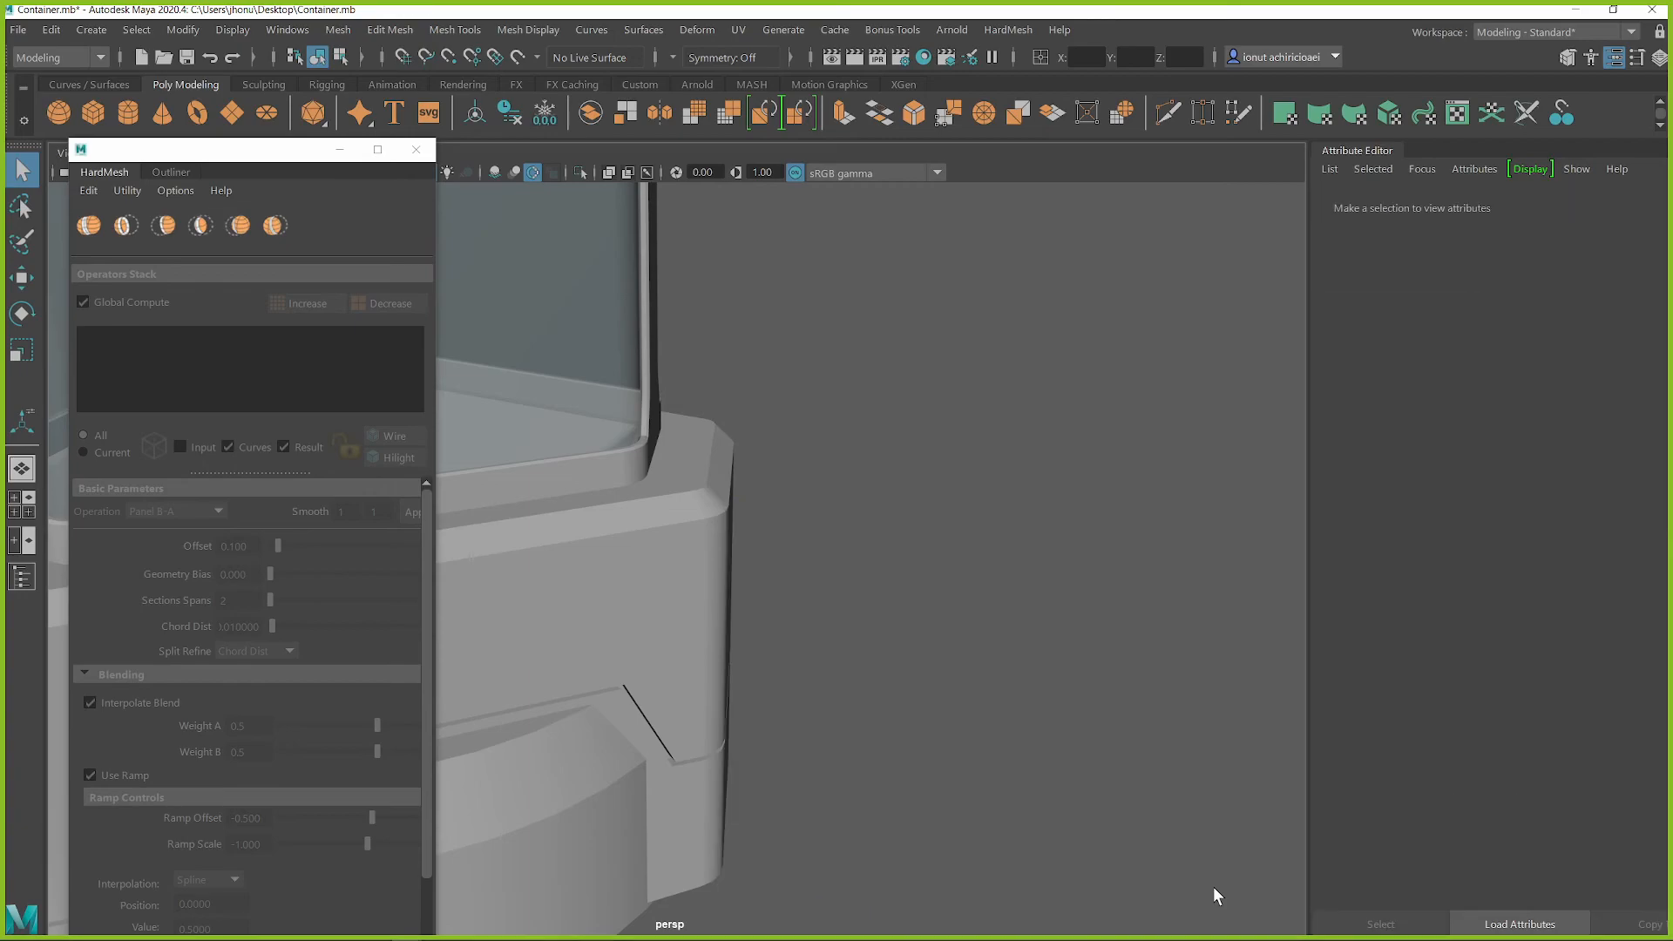
pyautogui.hotkey('ctrl', 'shift', 'h')
# Close the HardMesh window and move the side block along the X axis toward the container's base
pyautogui.keyDown('alt'); pyautogui.moveTo(816, 700); pyautogui.dragTo(851, 695); pyautogui.keyUp('alt')
pyautogui.click(882, 722)
pyautogui.press('w')
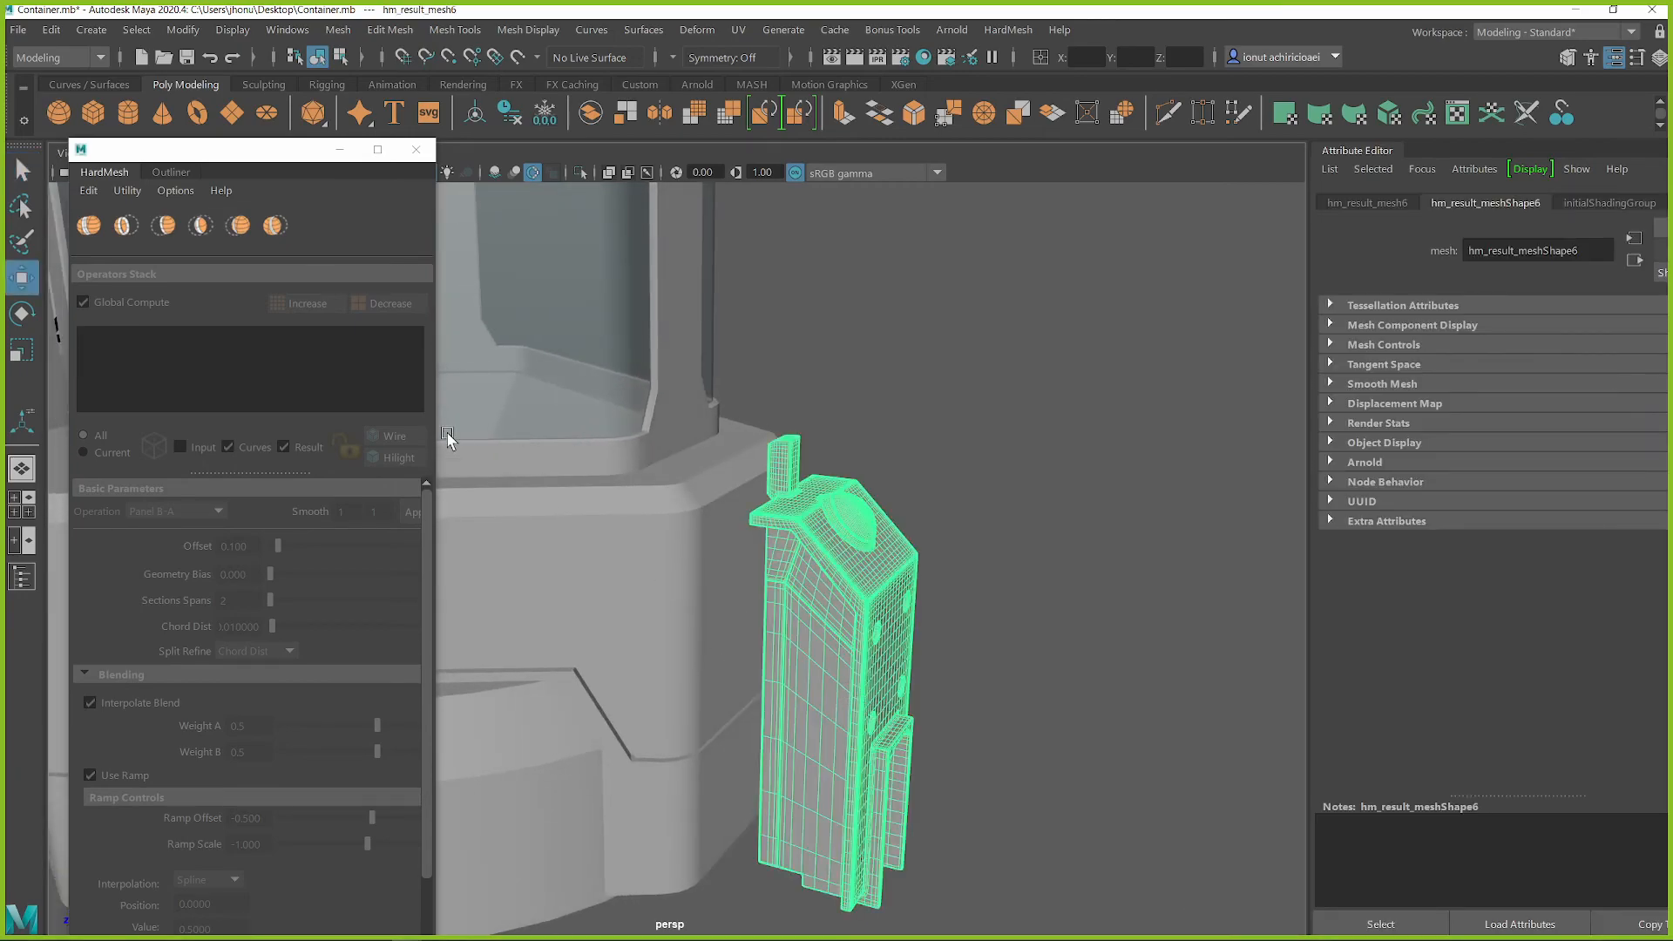
pyautogui.click(416, 150)
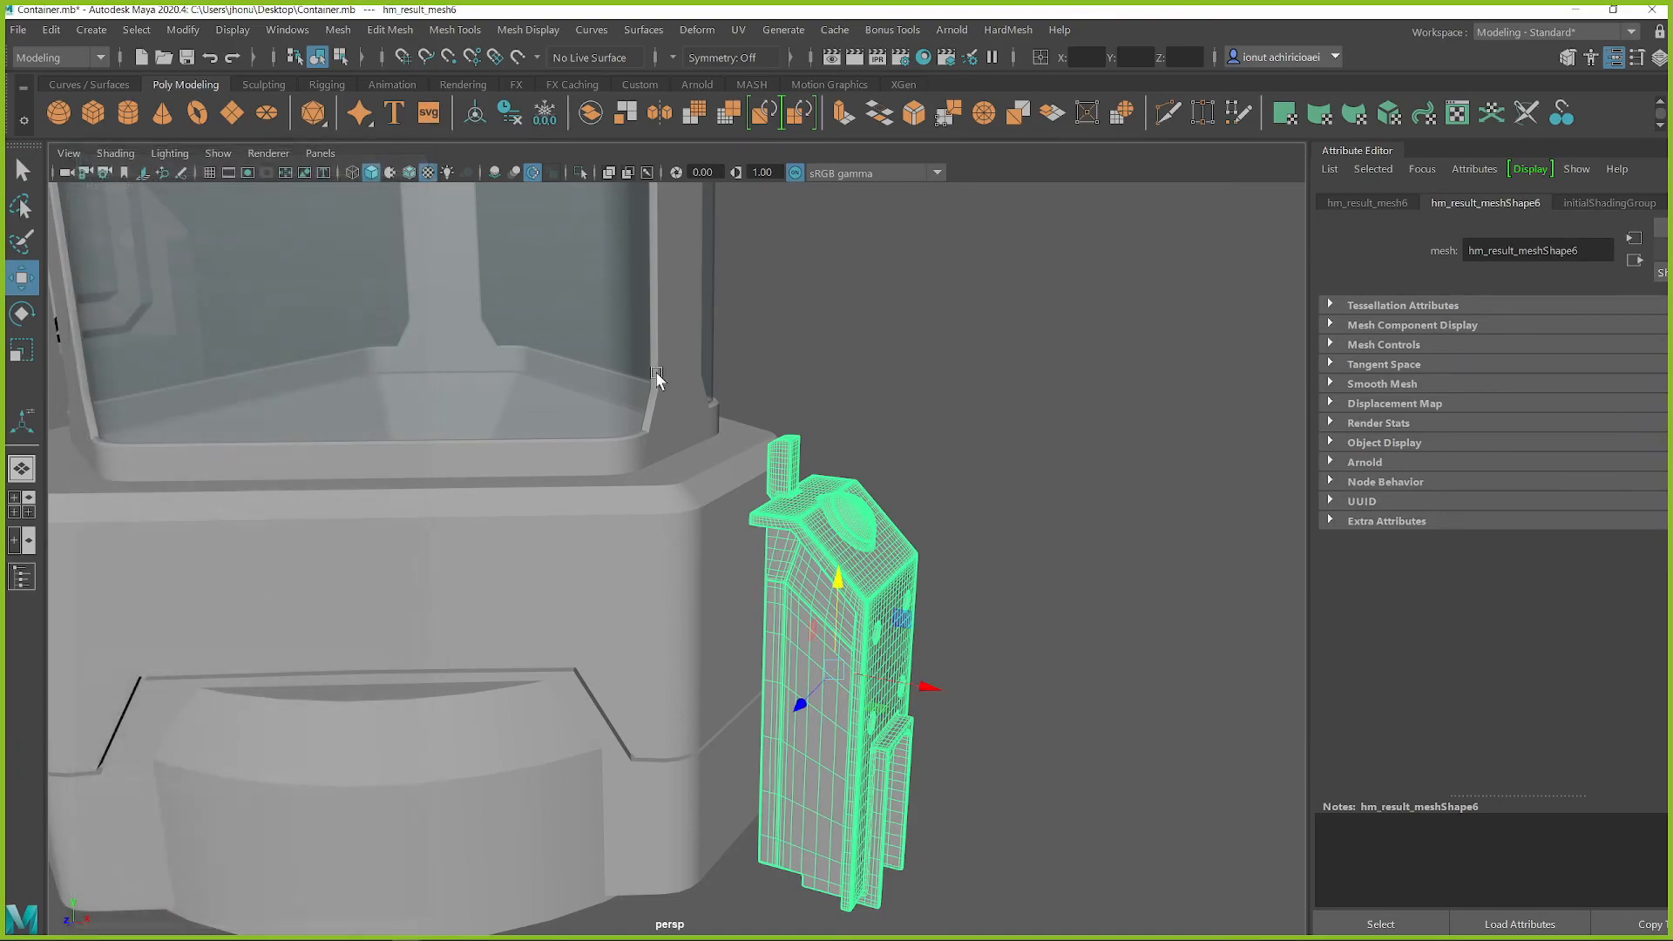
pyautogui.moveTo(922, 685); pyautogui.dragTo(897, 684)
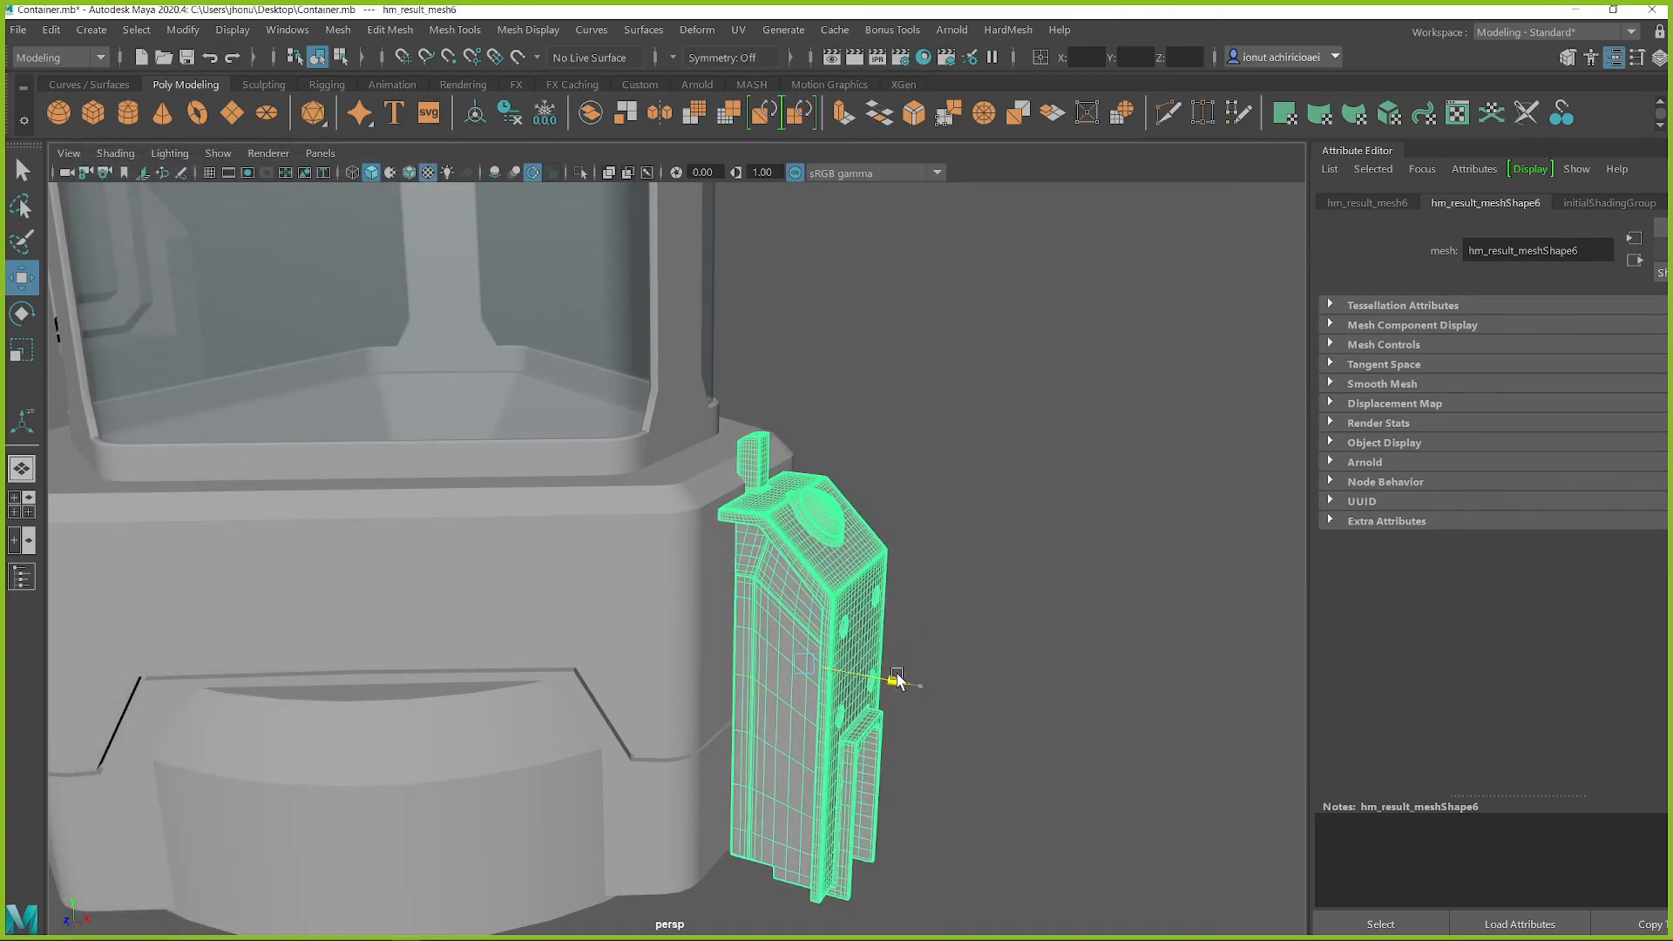
pyautogui.click(1002, 661)
# Examine the whole container with the side block in place and compare it with the concept art
pyautogui.keyDown('alt'); pyautogui.moveTo(1002, 662); pyautogui.dragTo(949, 488); pyautogui.keyUp('alt')
pyautogui.click(829, 649)
pyautogui.click(949, 488)
pyautogui.keyDown('alt'); pyautogui.moveTo(922, 552); pyautogui.dragTo(922, 592); pyautogui.keyUp('alt')
pyautogui.click(964, 610)
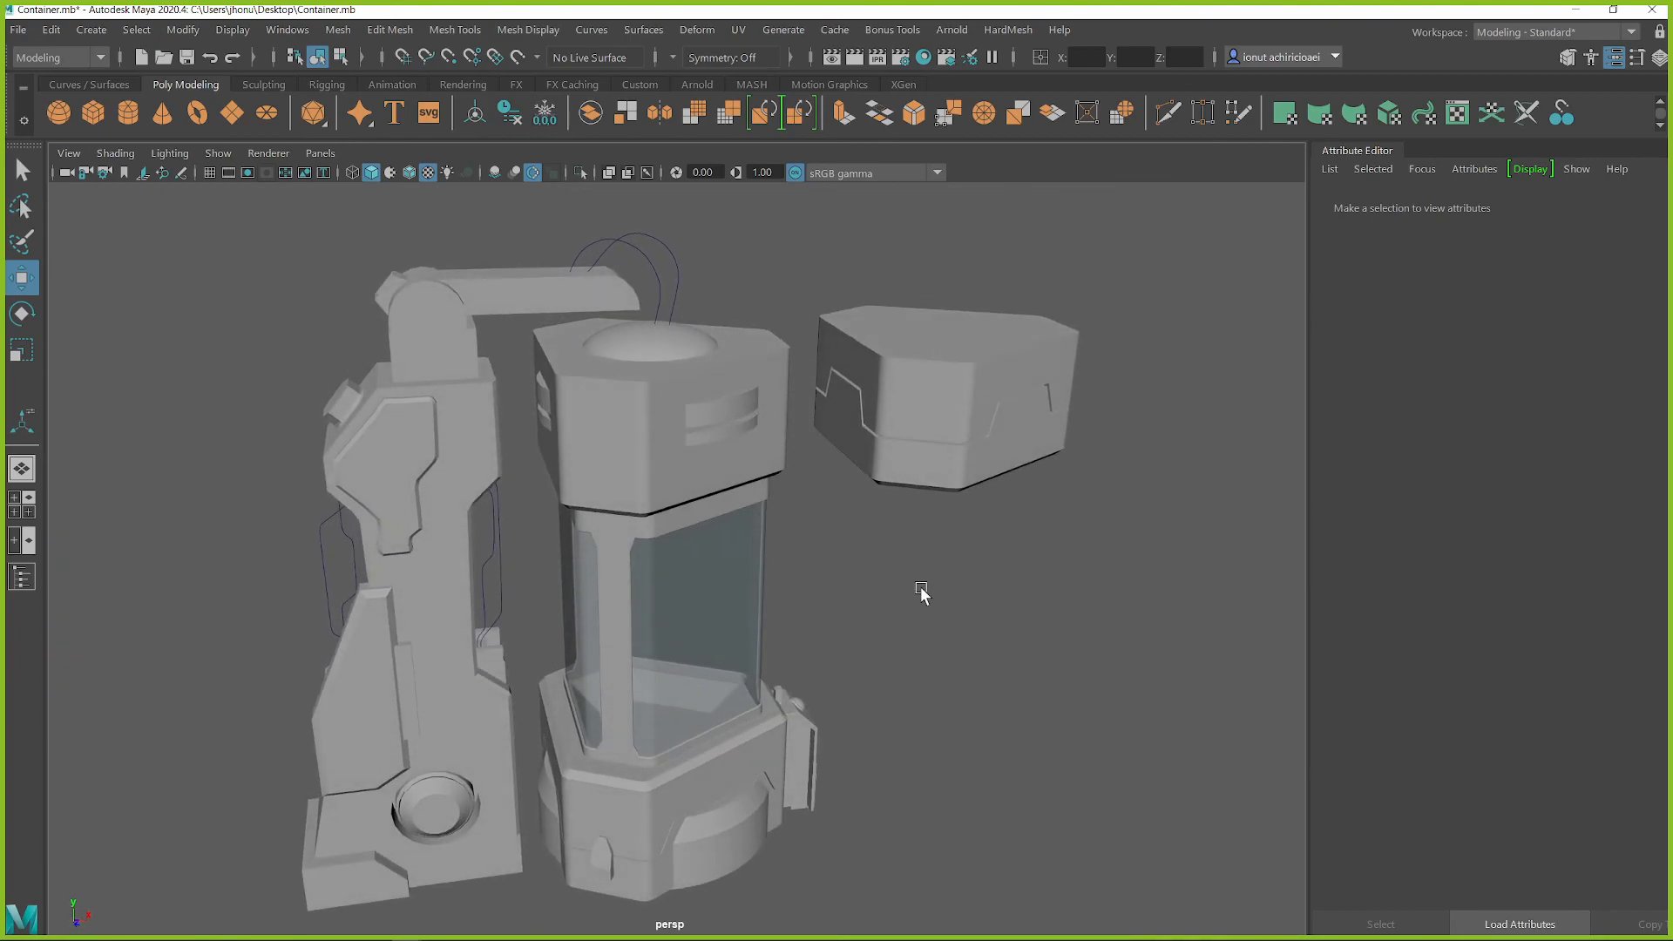
pyautogui.keyDown('alt'); pyautogui.moveTo(583, 424); pyautogui.dragTo(312, 586); pyautogui.keyUp('alt')
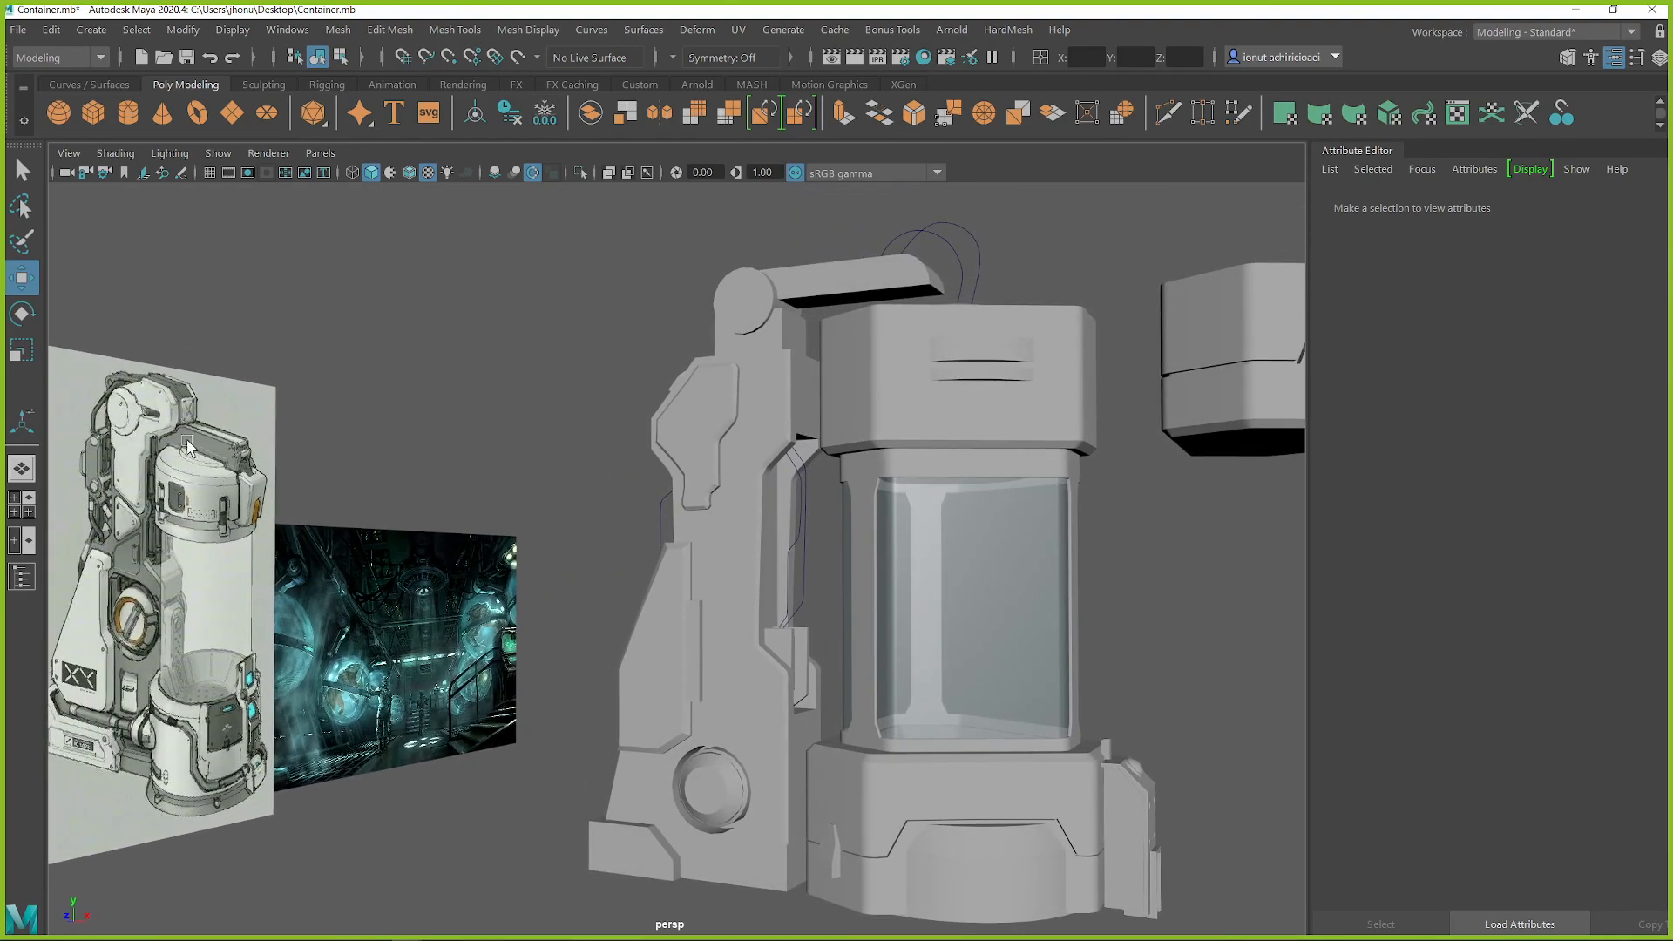
pyautogui.keyDown('alt'); pyautogui.moveTo(217, 449); pyautogui.dragTo(181, 439); pyautogui.keyUp('alt')
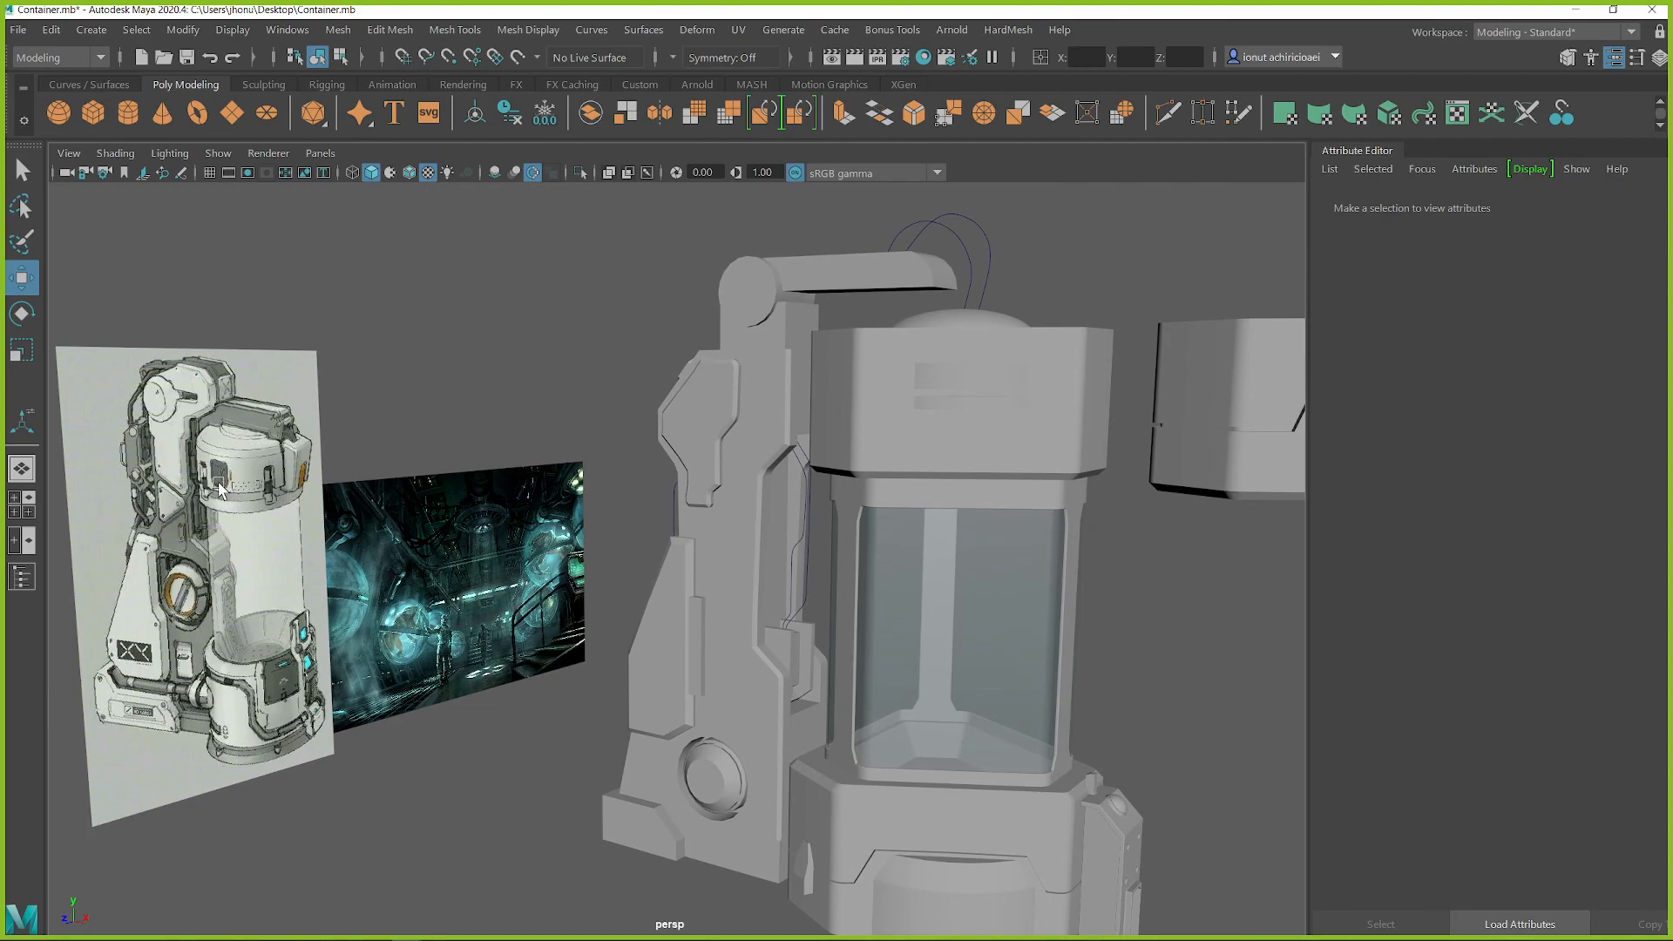
pyautogui.keyDown('alt'); pyautogui.moveTo(130, 517); pyautogui.dragTo(46, 236); pyautogui.keyUp('alt')
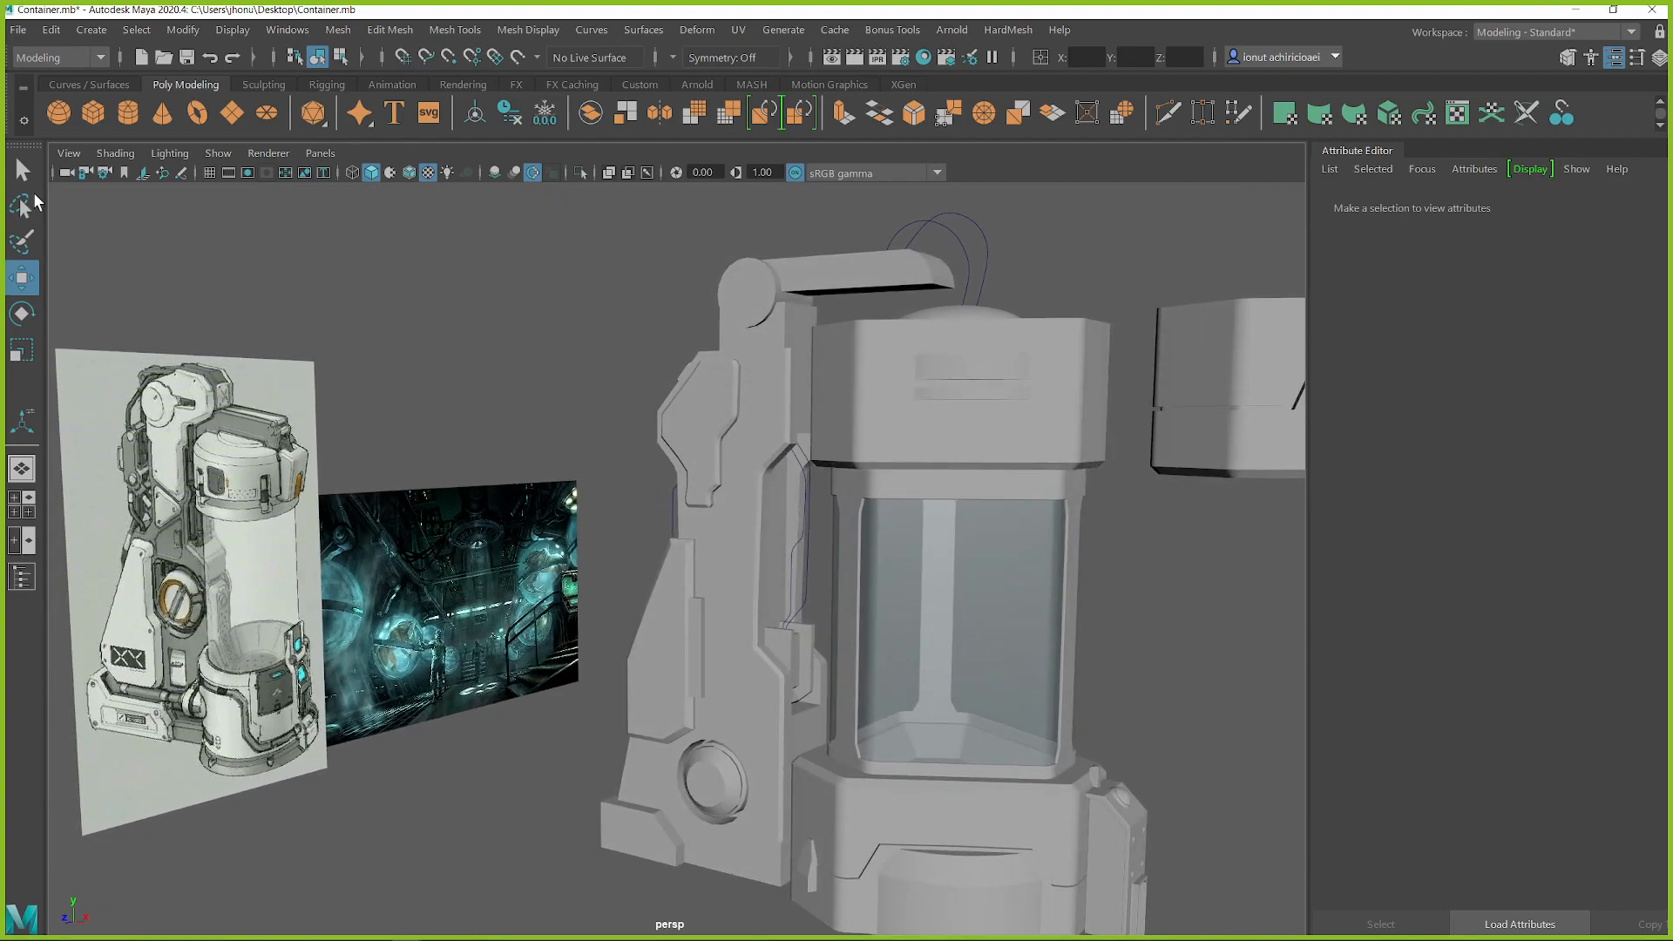
# Save the scene
pyautogui.click(18, 30)
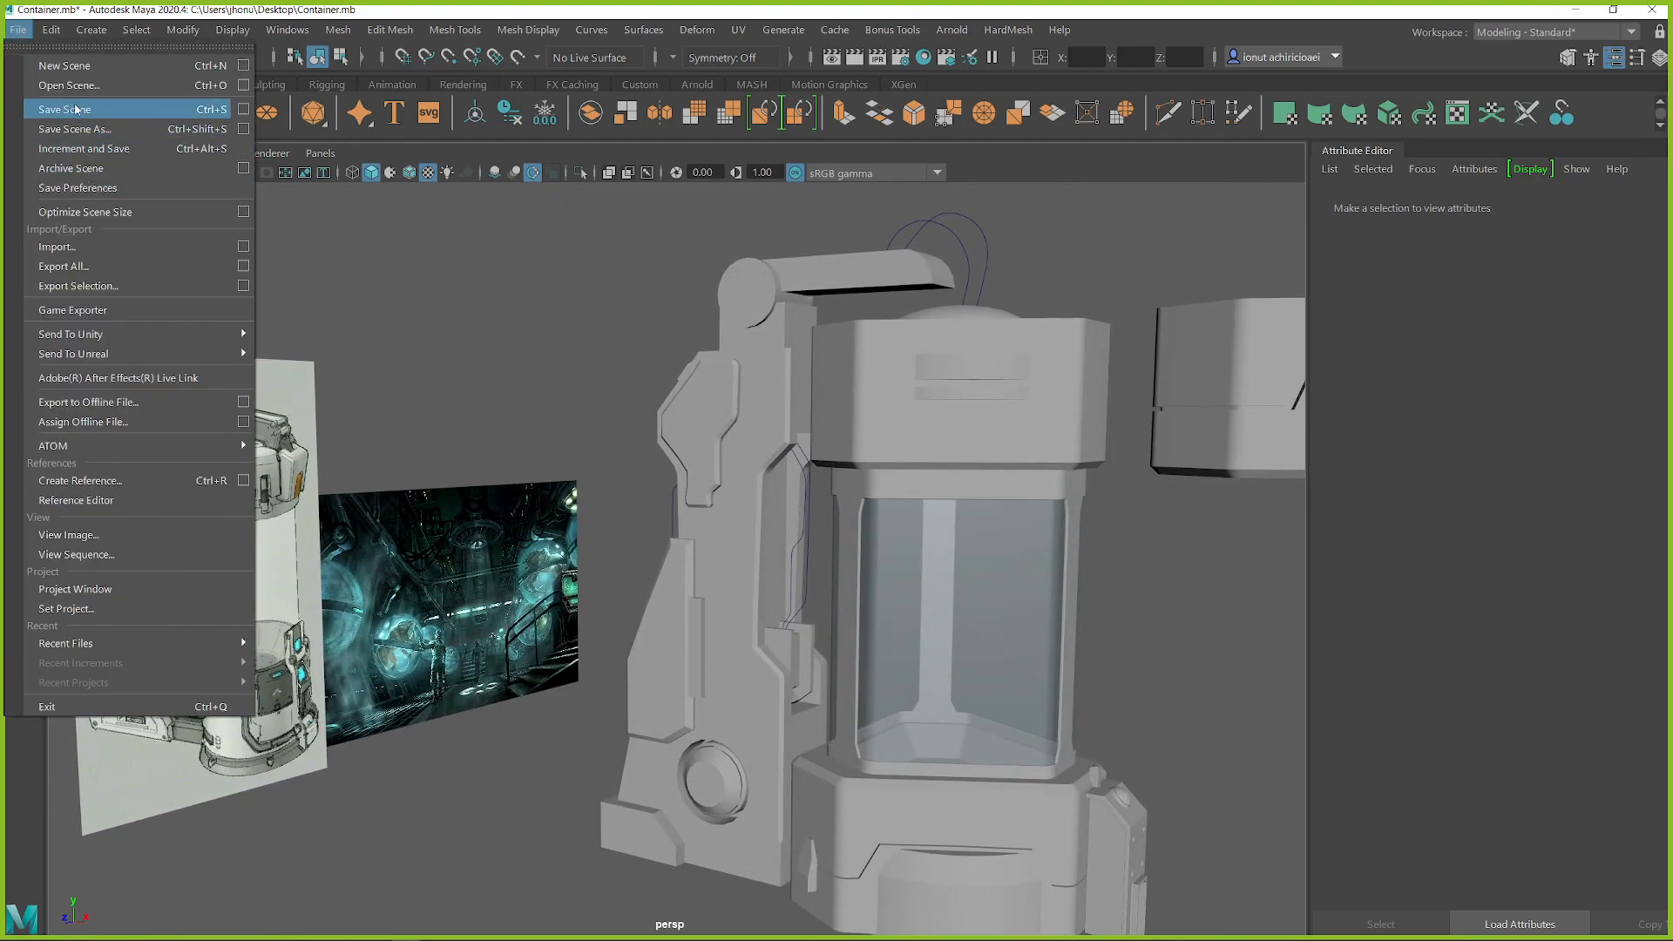